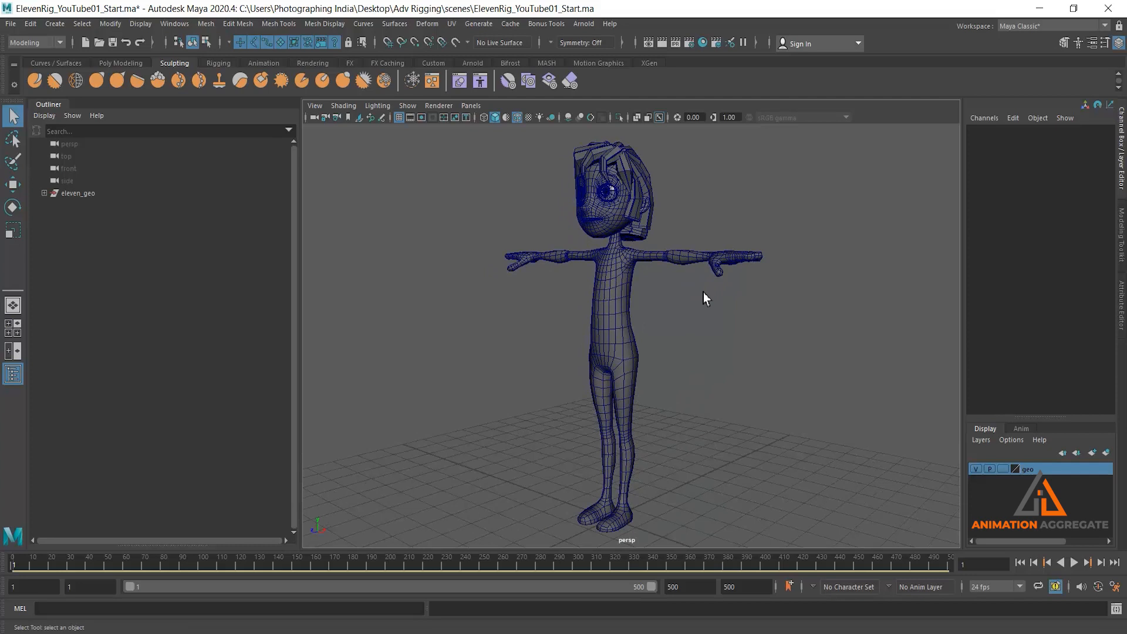
Examine the character's T-pose and mesh topology from several angles in the perspective view
left_click(614, 212)
left_click(466, 229)
left_click_drag(681, 320, 629, 271, "alt")
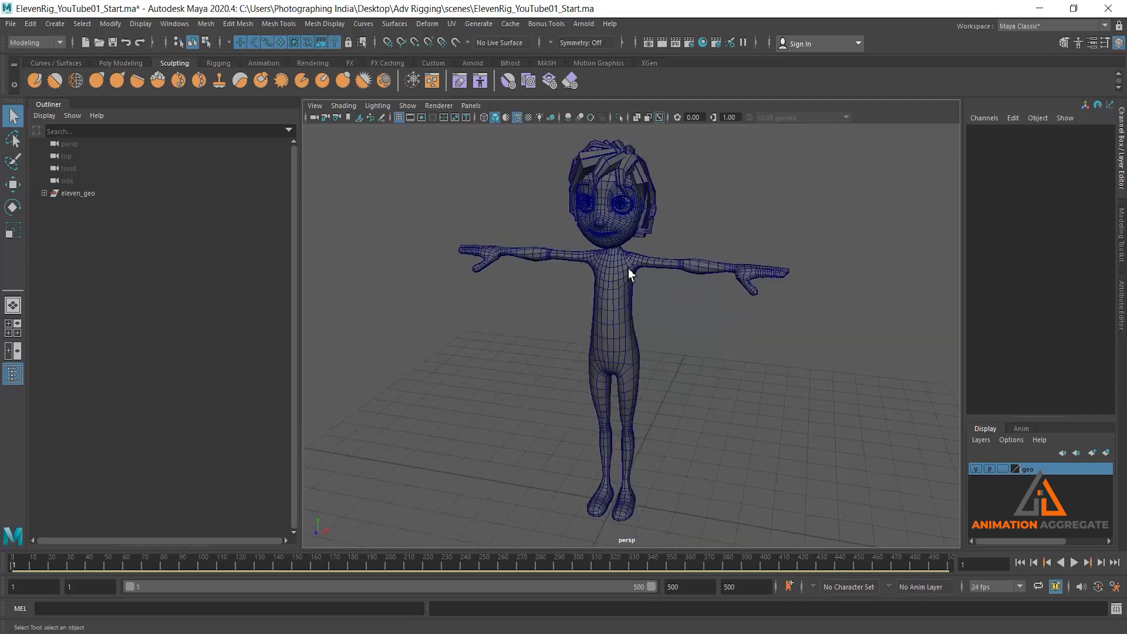
left_click_drag(693, 249, 691, 236, "alt")
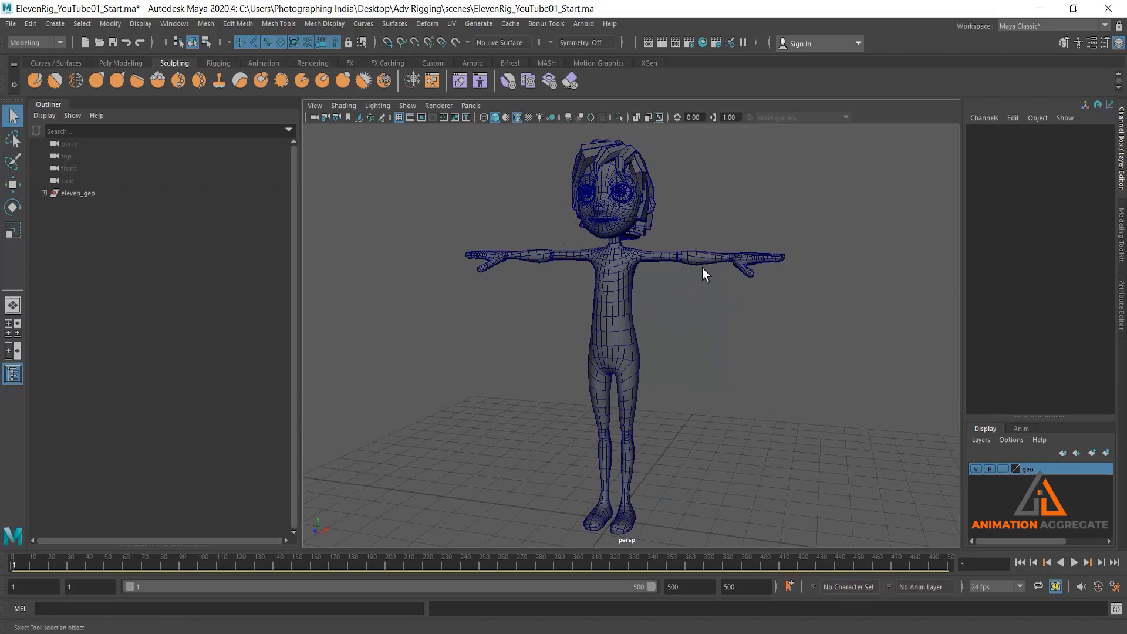
left_click_drag(701, 341, 664, 297, "alt")
right_click_drag(664, 297, 732, 326, "alt")
left_click_drag(732, 326, 646, 284, "alt")
left_click_drag(664, 223, 634, 241, "alt")
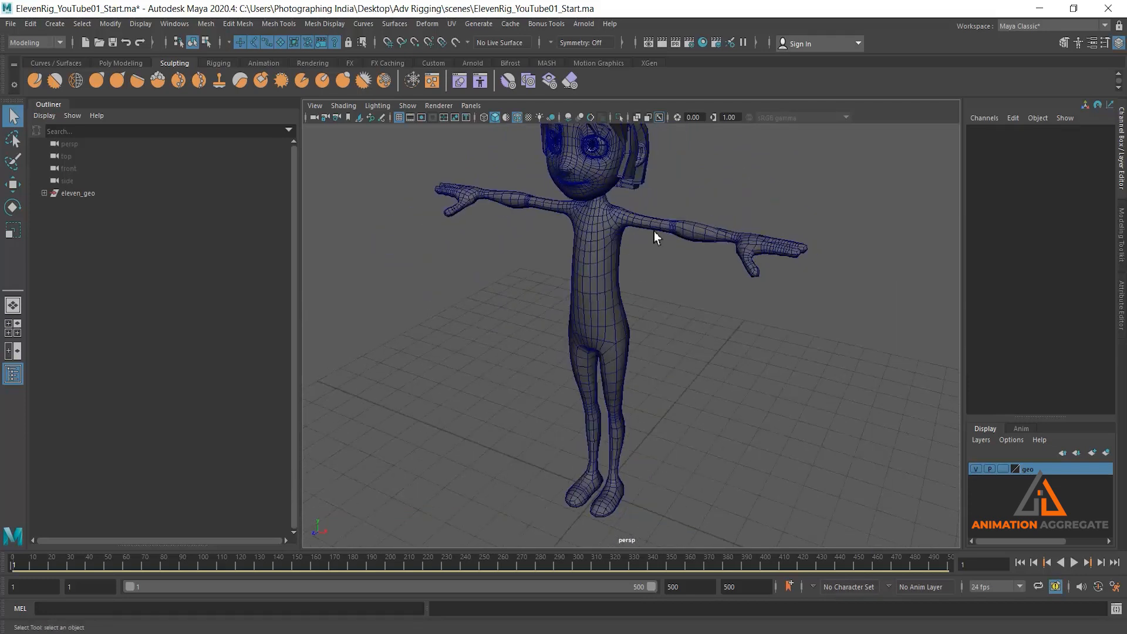
scroll(611, 195, "up", 6)
left_click_drag(703, 281, 755, 217, "alt")
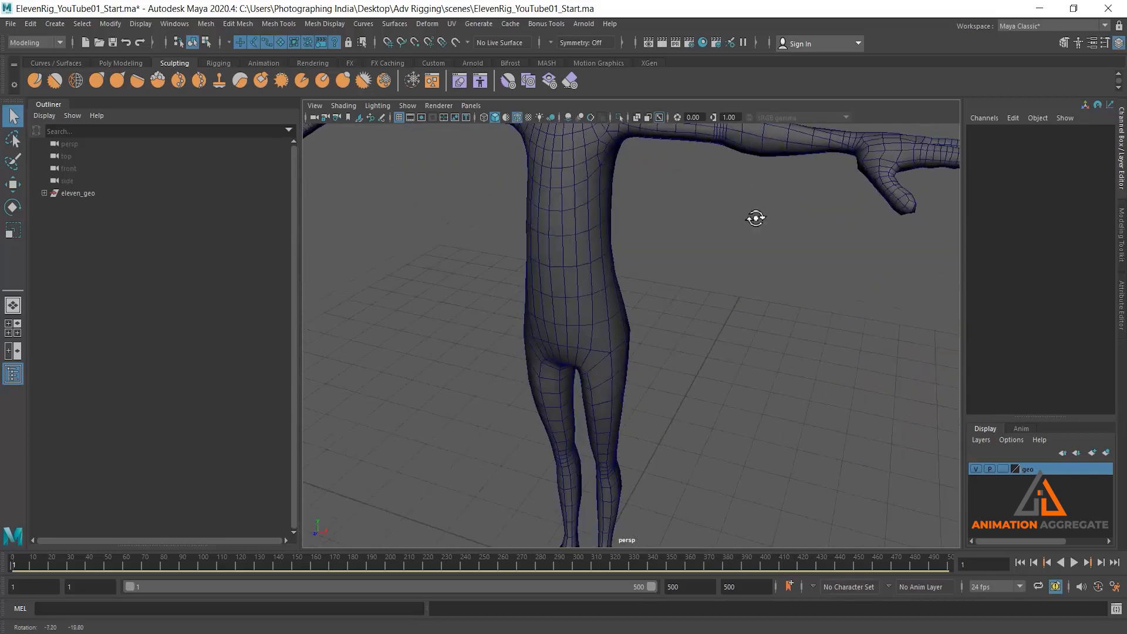
scroll(674, 252, "down", 5)
Examine the character's full profile, from head to feet, in the side view
key("space")
key("space")
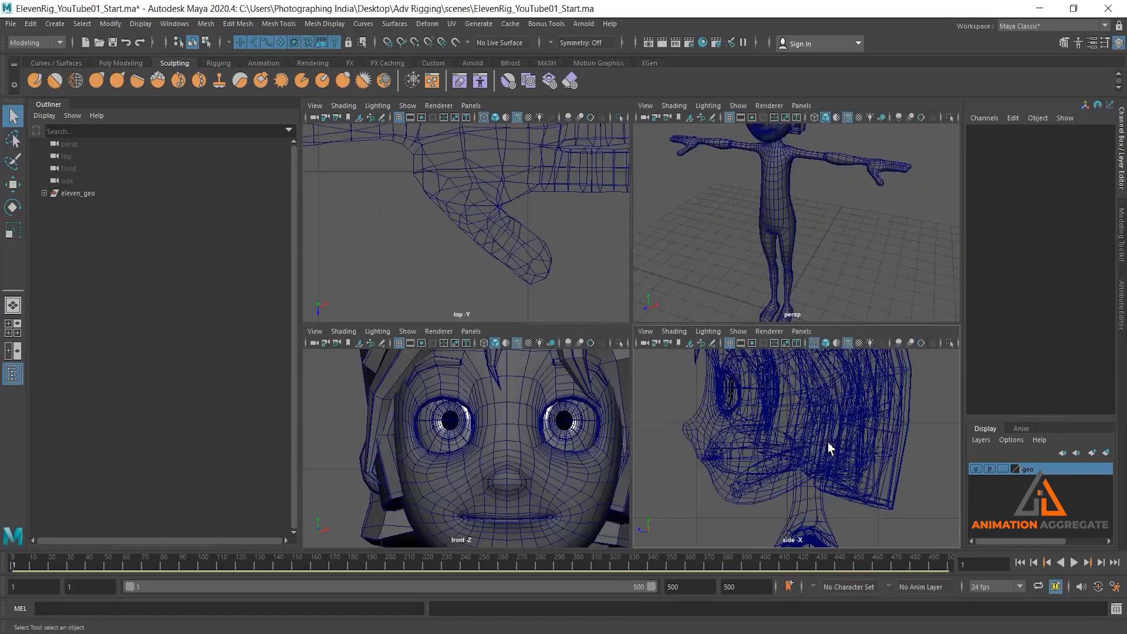
key("a")
middle_click_drag(624, 316, 613, 150, "alt")
right_click_drag(651, 376, 934, 393, "alt")
middle_click_drag(726, 374, 745, 479, "alt")
right_click_drag(528, 346, 735, 332, "alt")
middle_click_drag(706, 191, 687, 311, "alt")
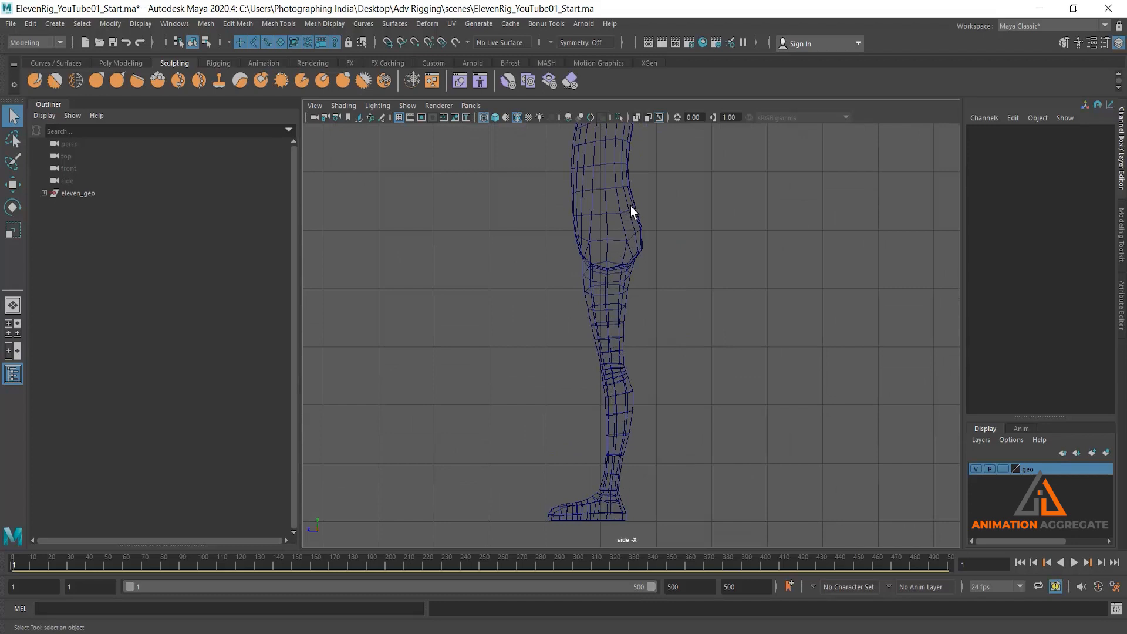
right_click_drag(733, 329, 663, 323, "alt")
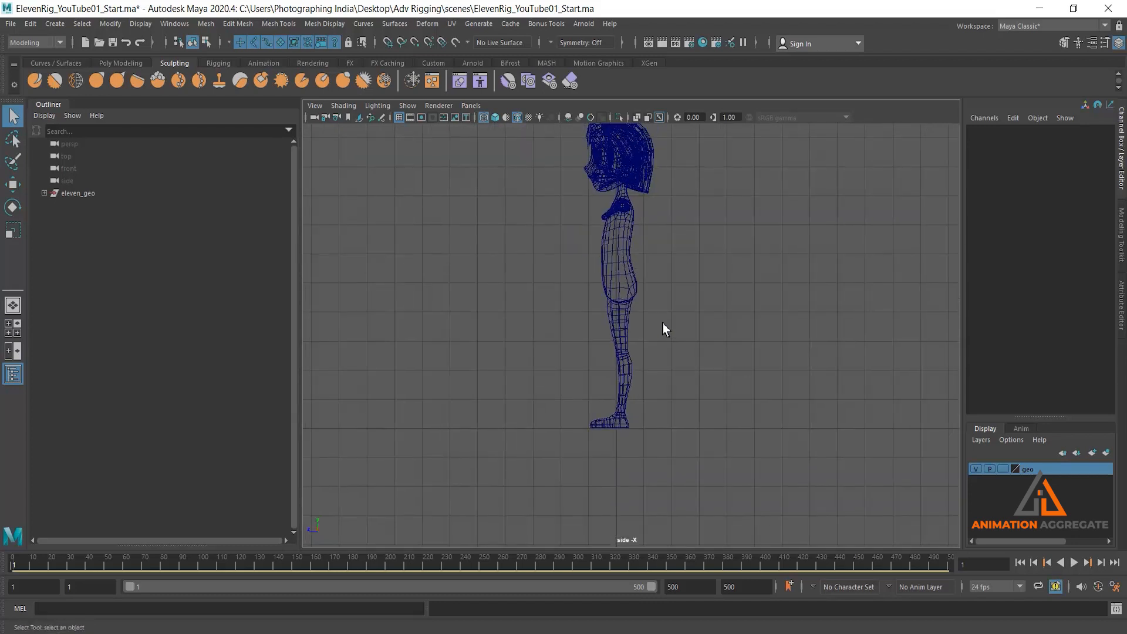
Inspect the head and extended arm in the top view, and the whole character in the perspective view
key("space")
key("space")
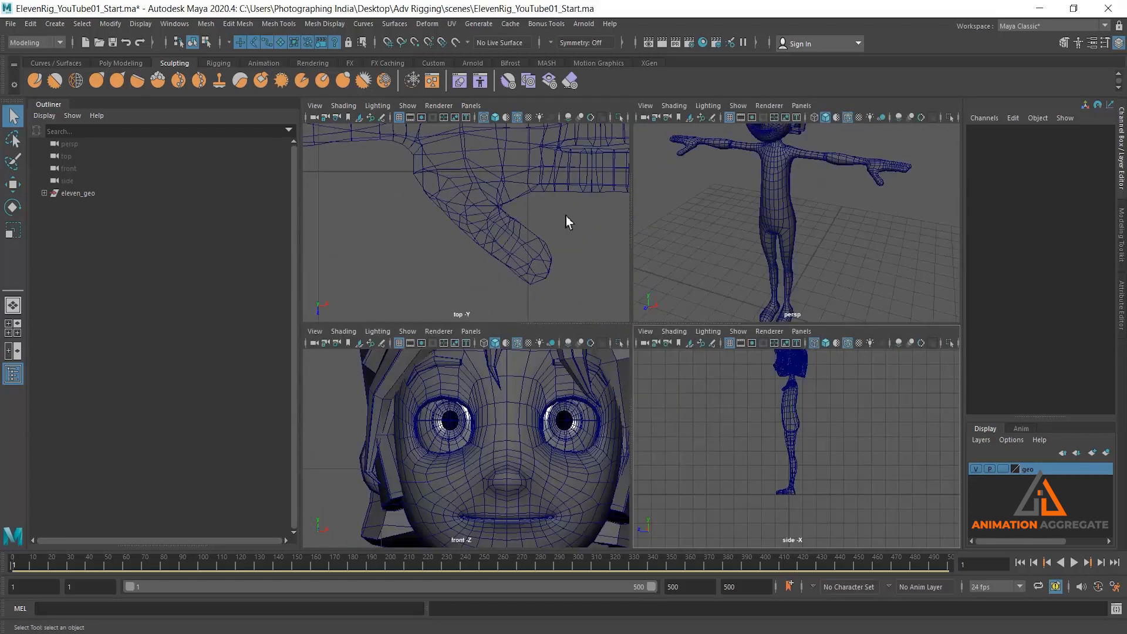
right_click_drag(664, 297, 863, 376, "alt")
right_click_drag(505, 188, 763, 282, "alt")
middle_click_drag(433, 188, 658, 209, "alt")
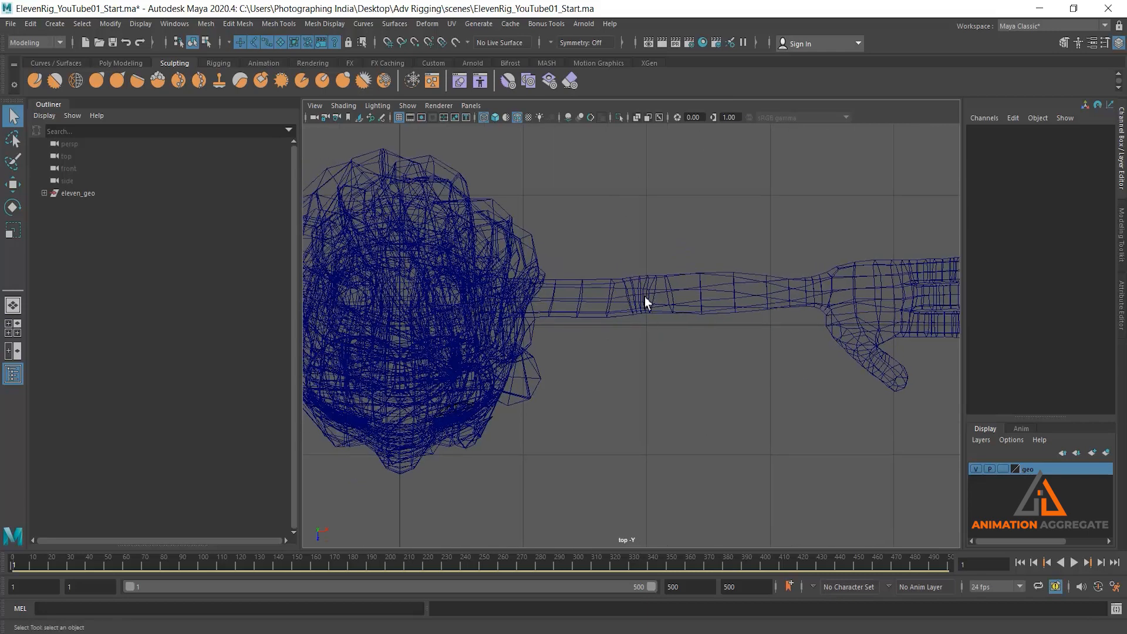
key("space")
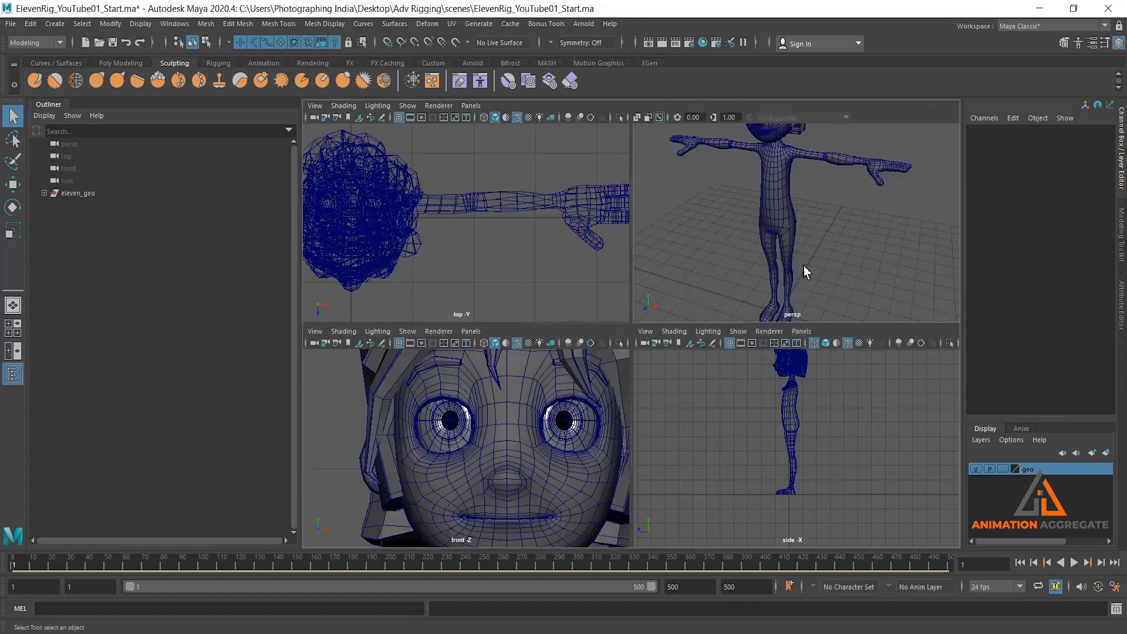
key("space")
left_click_drag(629, 220, 675, 206, "alt")
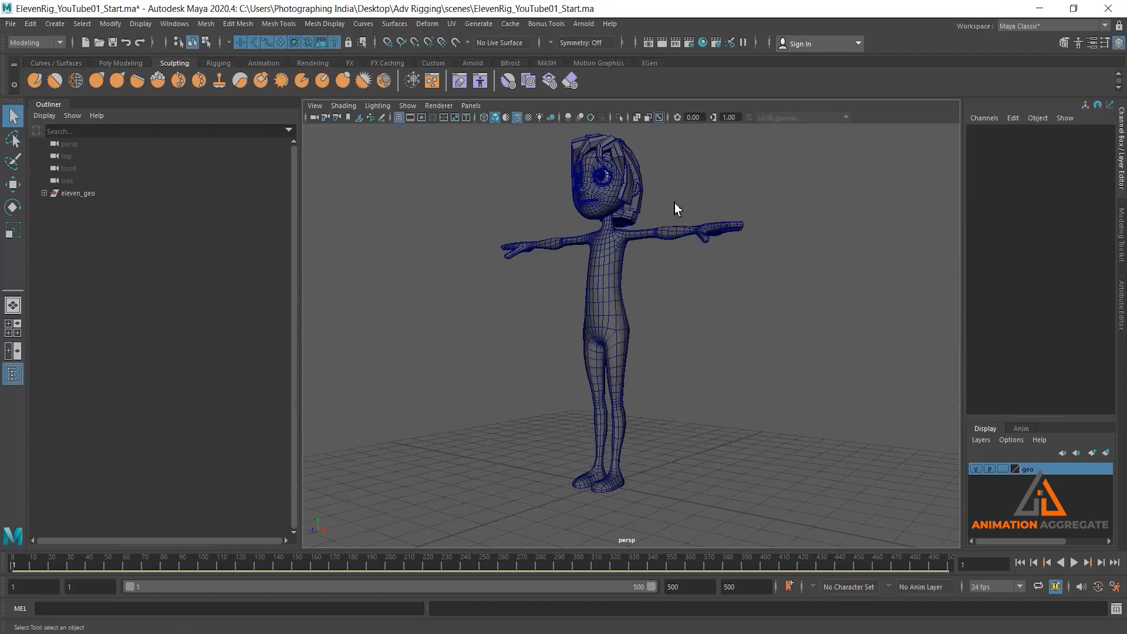
left_click_drag(592, 224, 685, 193, "alt")
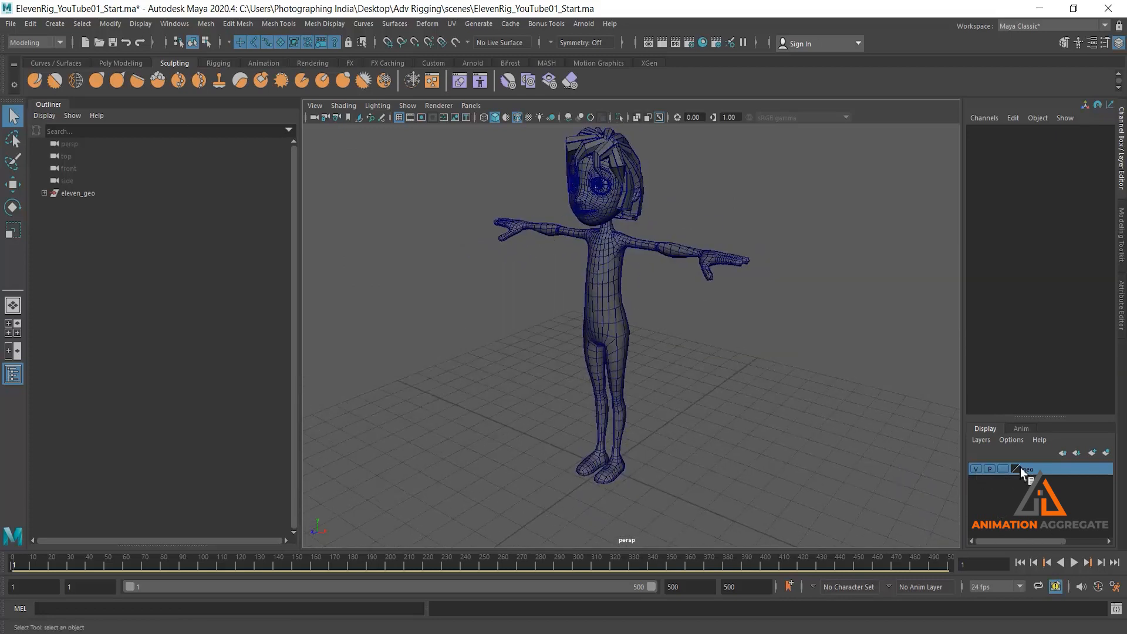
Set the geo display layer to reference mode so the character mesh cannot be selected
left_click(1005, 469)
left_click(1005, 470)
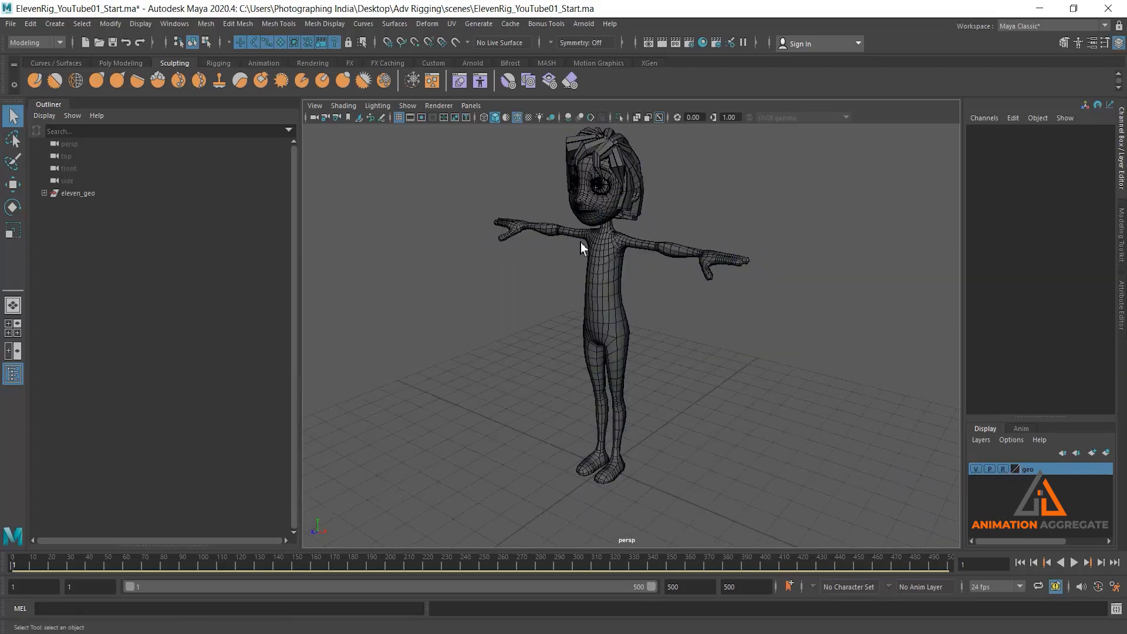
left_click_drag(717, 375, 697, 360, "alt")
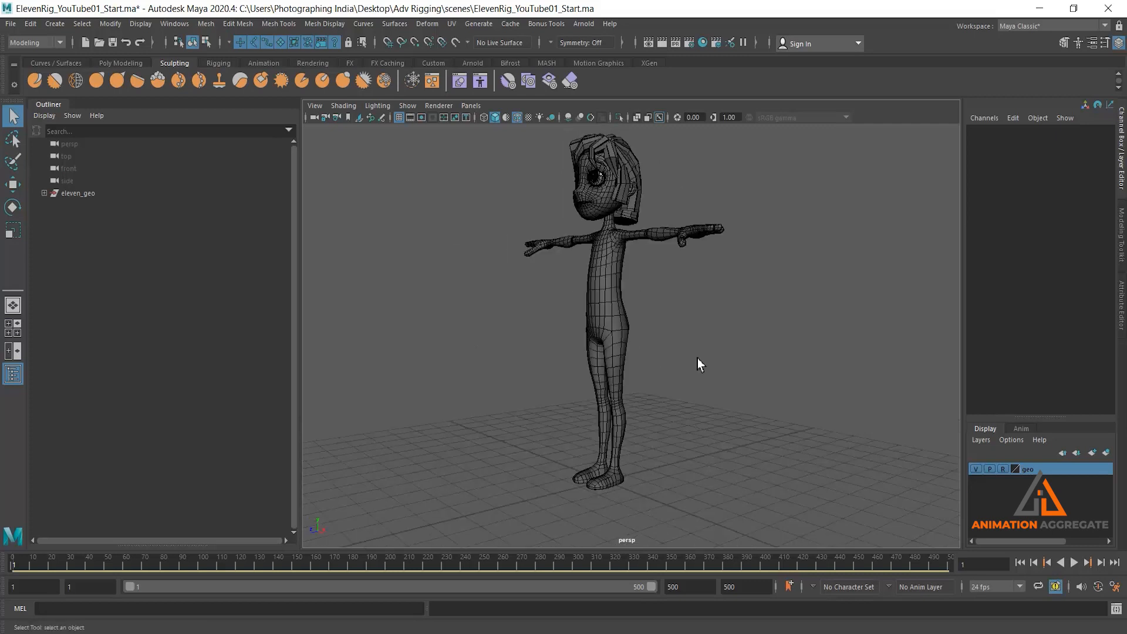
Show the model in wireframe and hide hair_grp and teeth_GRP inside the eleven_geo group
key("4")
left_click(45, 194)
left_click(94, 230)
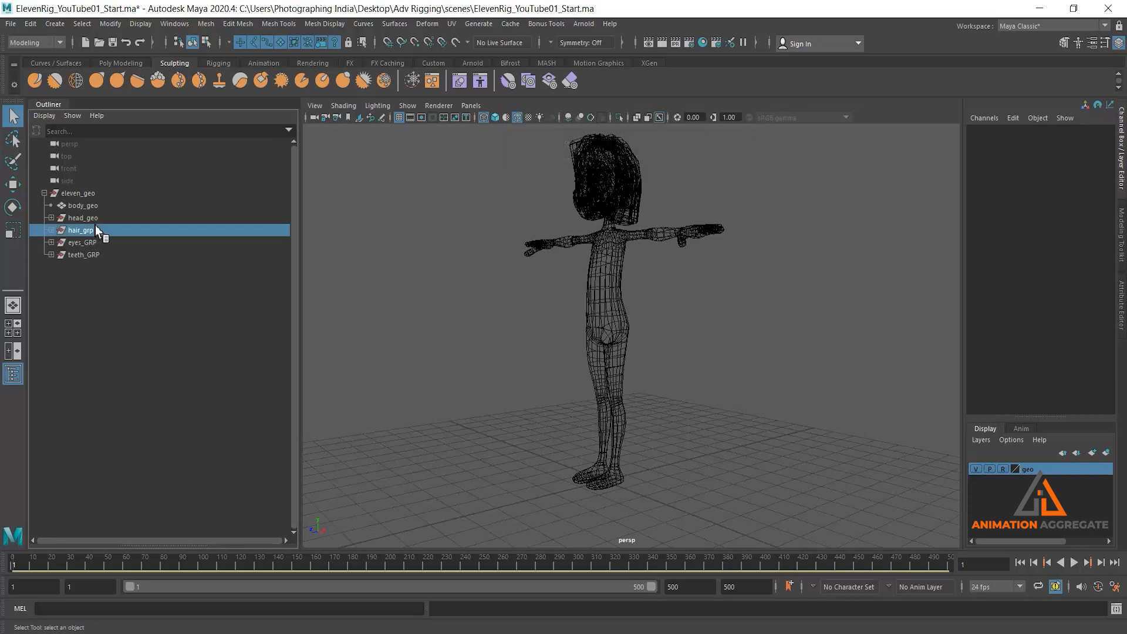
left_click(93, 254, "ctrl")
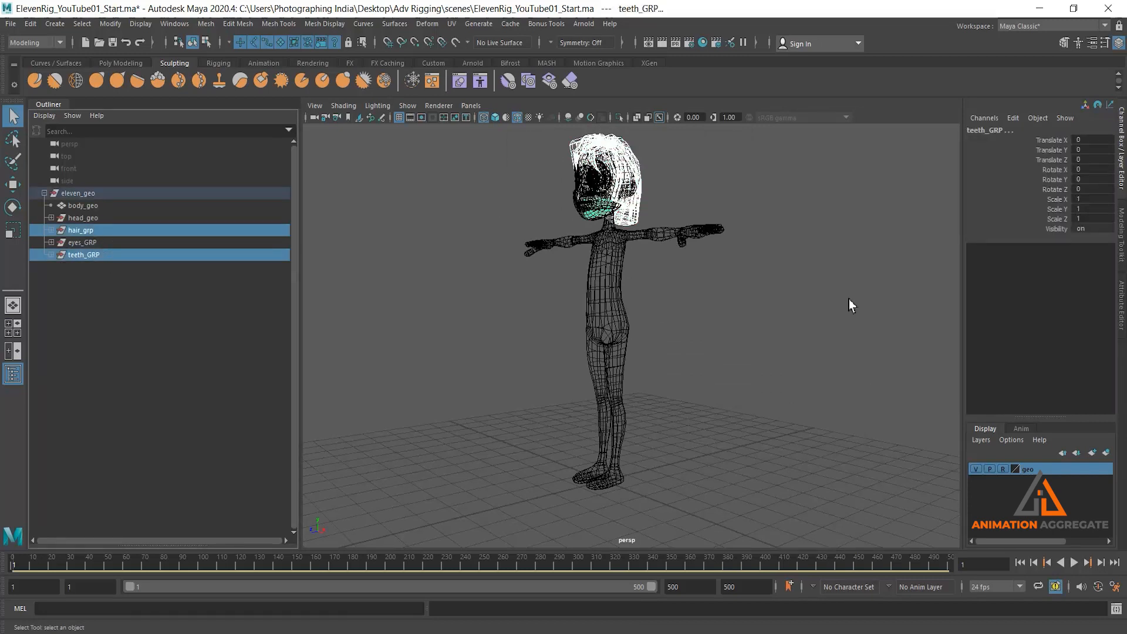
key("ctrl+h")
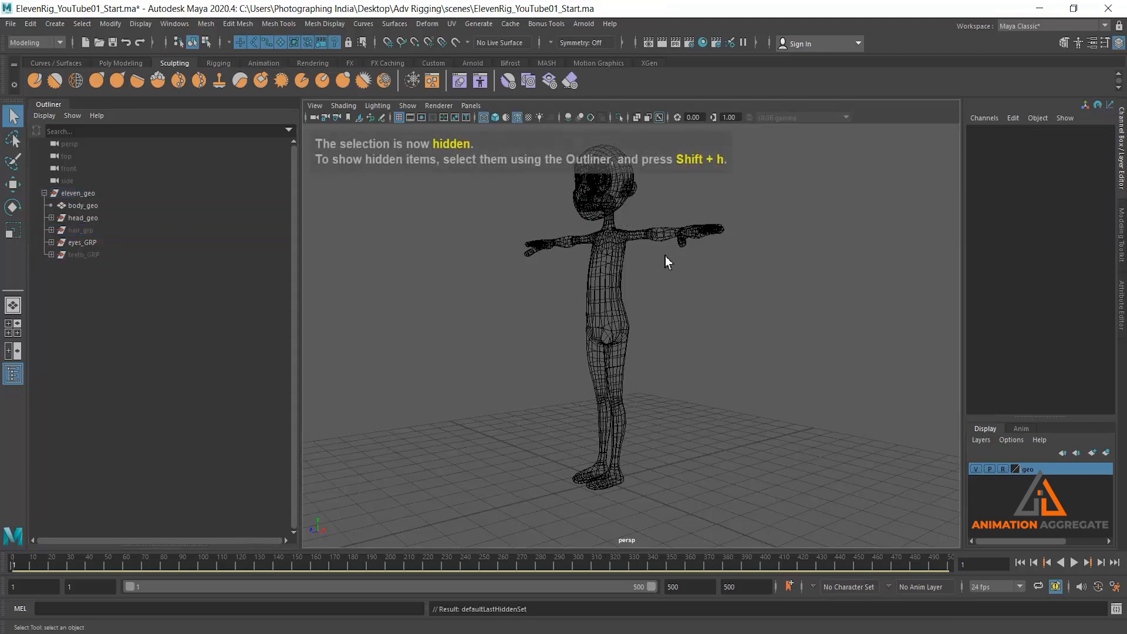
Test selecting the head mesh with the geo layer's reference mode off, and restore the reference mode
right_click_drag(584, 234, 604, 235, "alt")
right_click_drag(586, 189, 622, 194, "alt")
middle_click_drag(622, 284, 652, 411, "alt")
right_click_drag(664, 352, 814, 390, "alt")
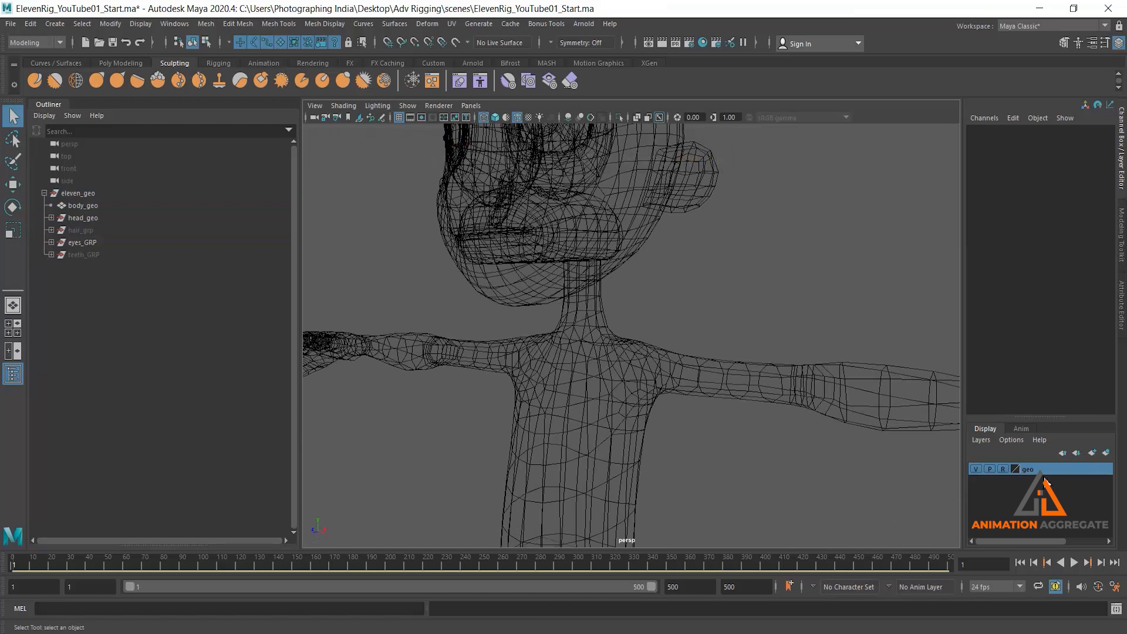
left_click(1004, 469)
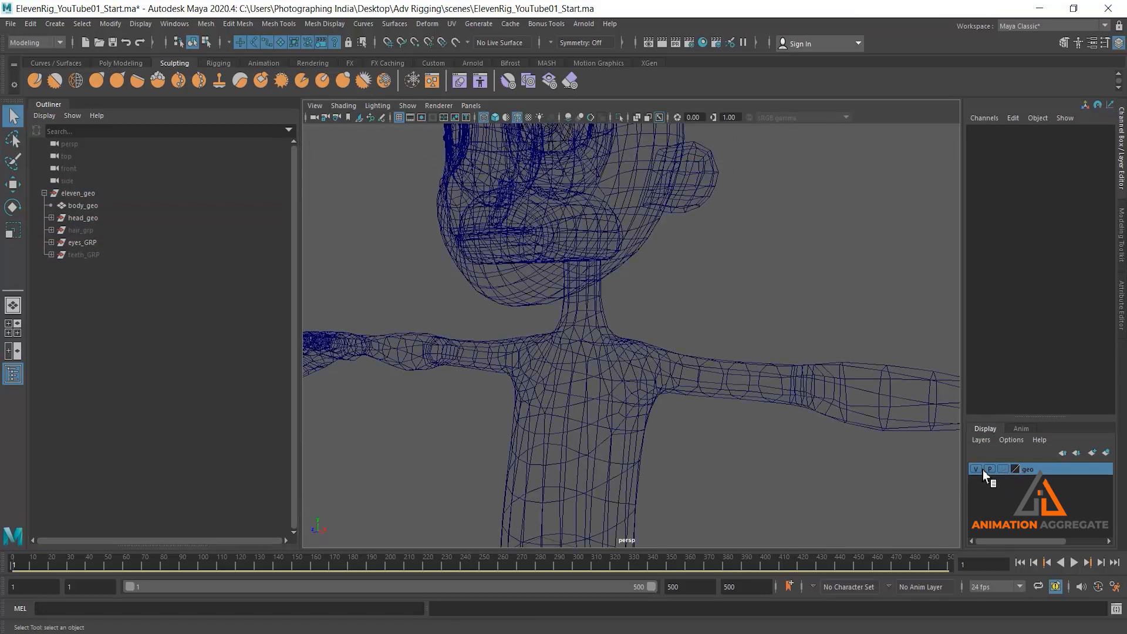
left_click(596, 242)
scroll(690, 284, "down", 3)
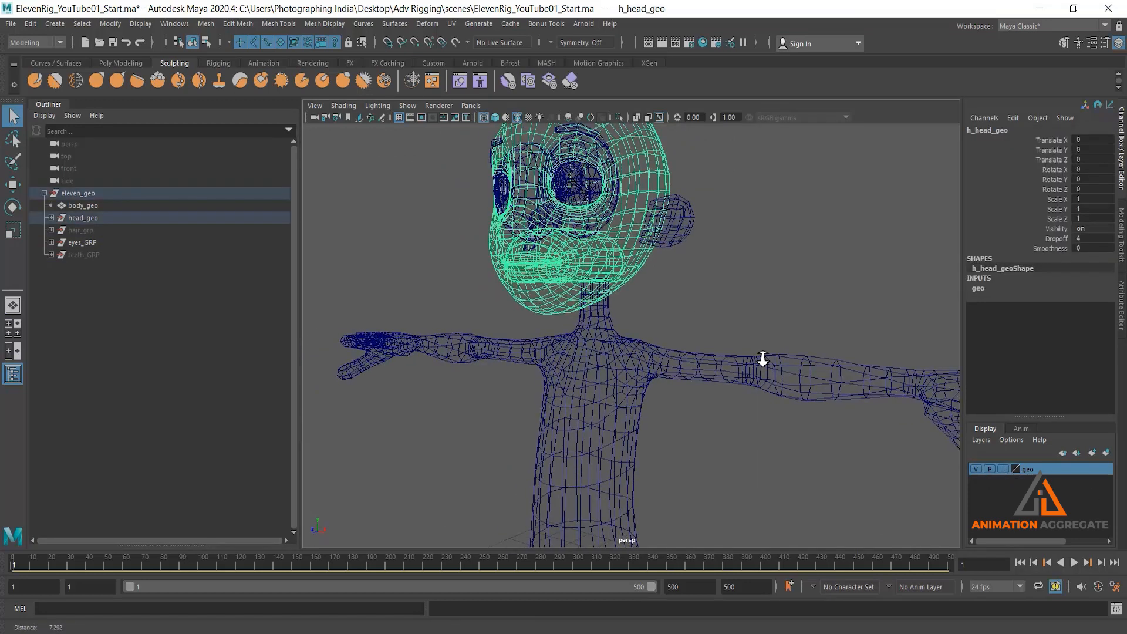
left_click(1004, 469)
left_click(1004, 469)
left_click(773, 323)
scroll(727, 304, "down", 2)
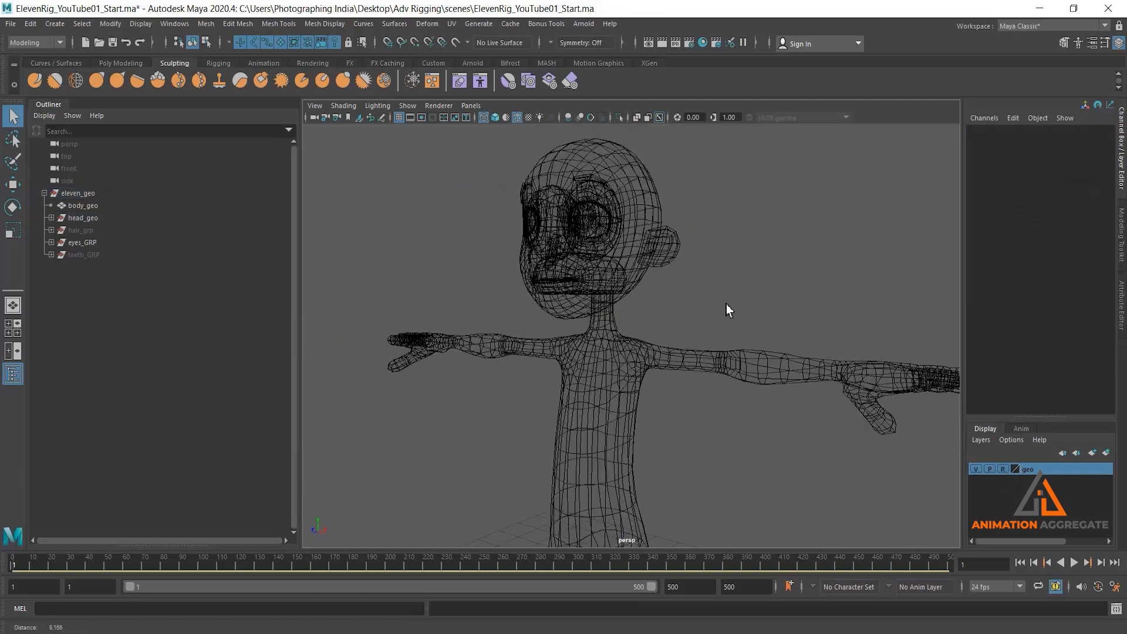
Examine the torso and hip profile of the wireframe character in the side view
middle_click_drag(673, 229, 674, 270, "alt")
scroll(709, 312, "down", 3)
left_click_drag(725, 330, 739, 362, "alt")
key("space")
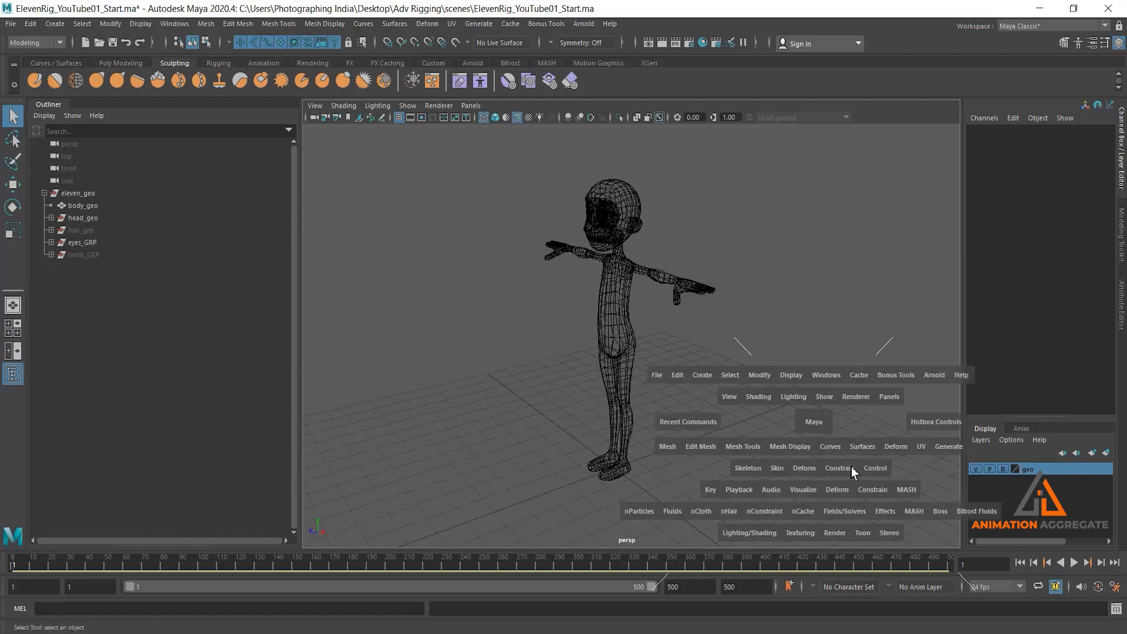
key("space")
scroll(682, 337, "up", 3)
scroll(681, 337, "up", 1)
middle_click_drag(671, 268, 633, 365, "alt")
scroll(695, 352, "up", 4)
middle_click_drag(649, 304, 663, 283, "alt")
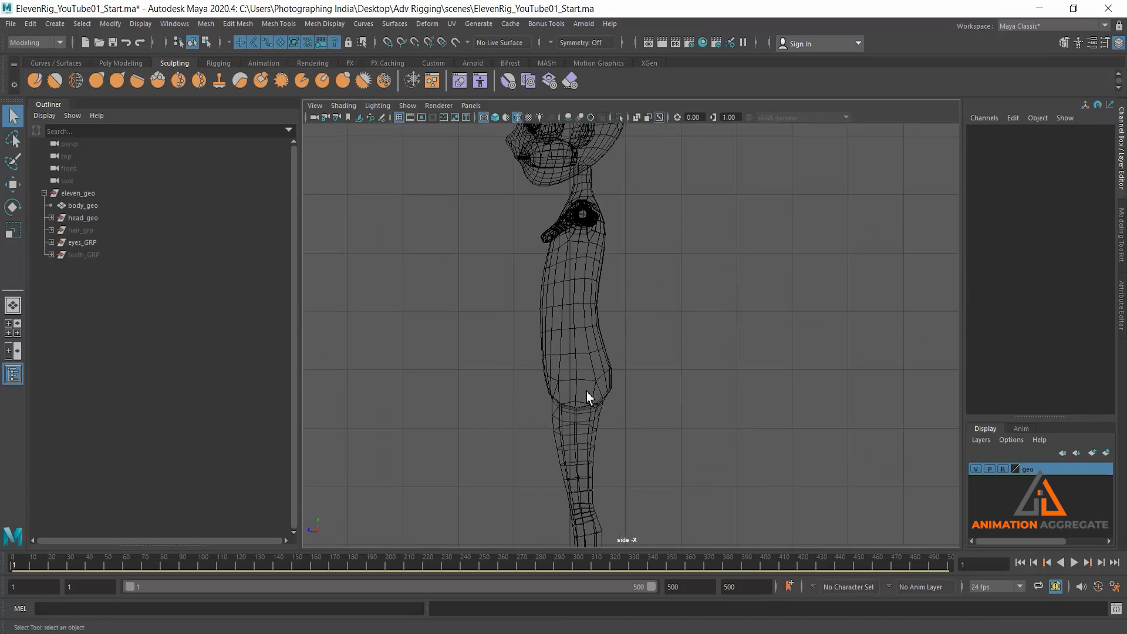
scroll(749, 390, "down", 1)
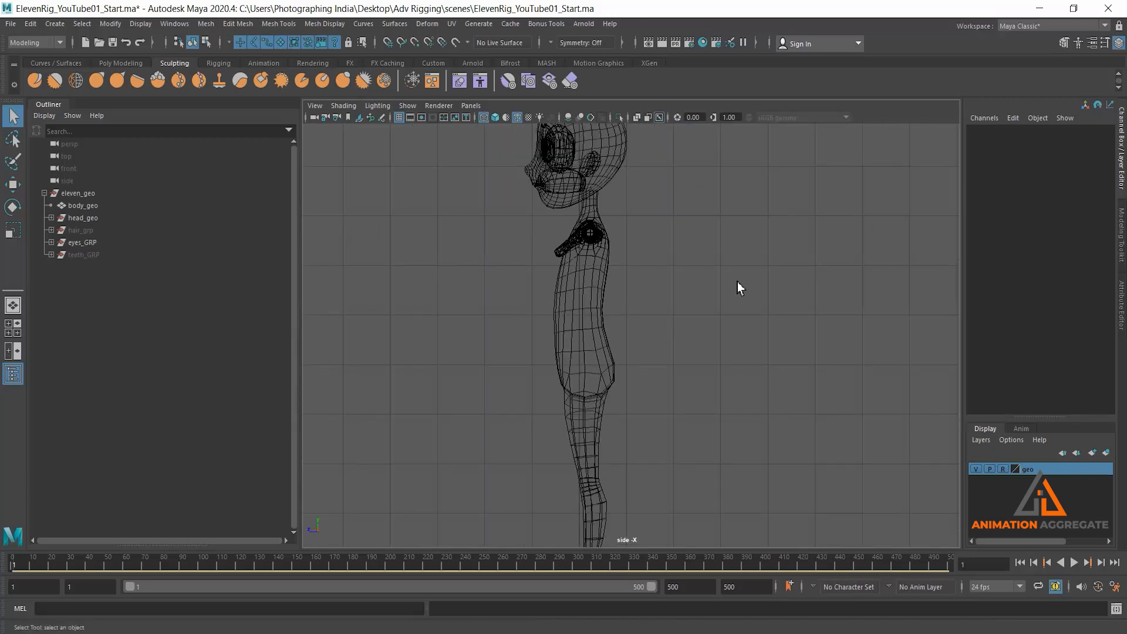
Review the wireframe character's T-pose from the front and at an angle in the perspective view
key("space")
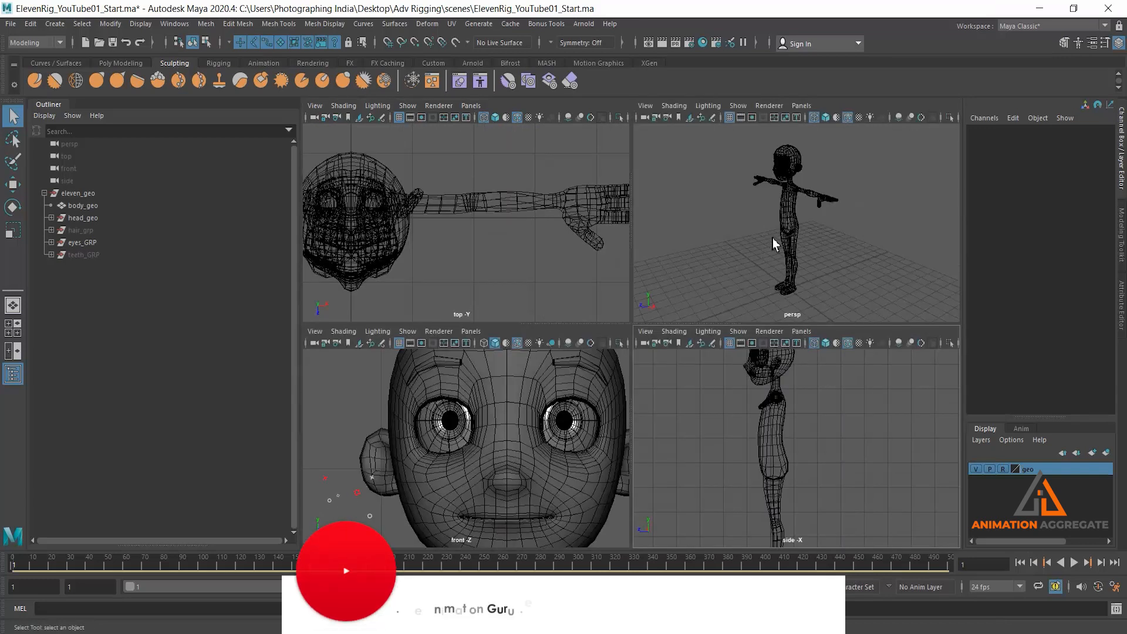
key("space")
left_click_drag(682, 387, 584, 322, "alt")
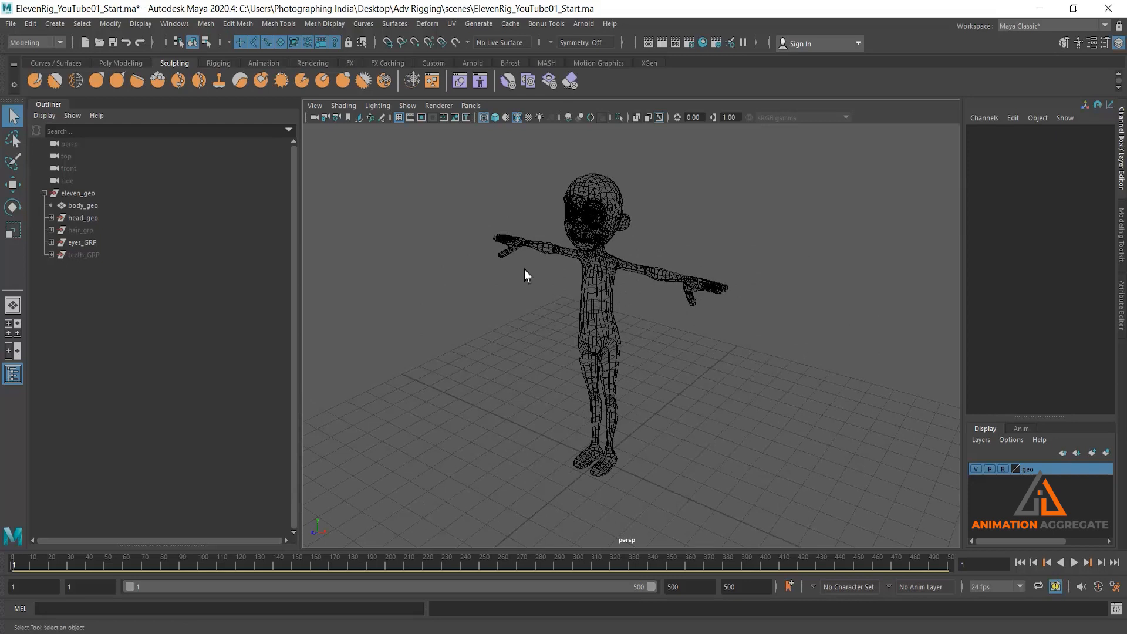
left_click_drag(487, 152, 437, 336, "alt")
mouse_move(644, 288)
left_mouse_down("alt")
mouse_move(611, 251)
mouse_move(627, 277)
left_mouse_up("alt")
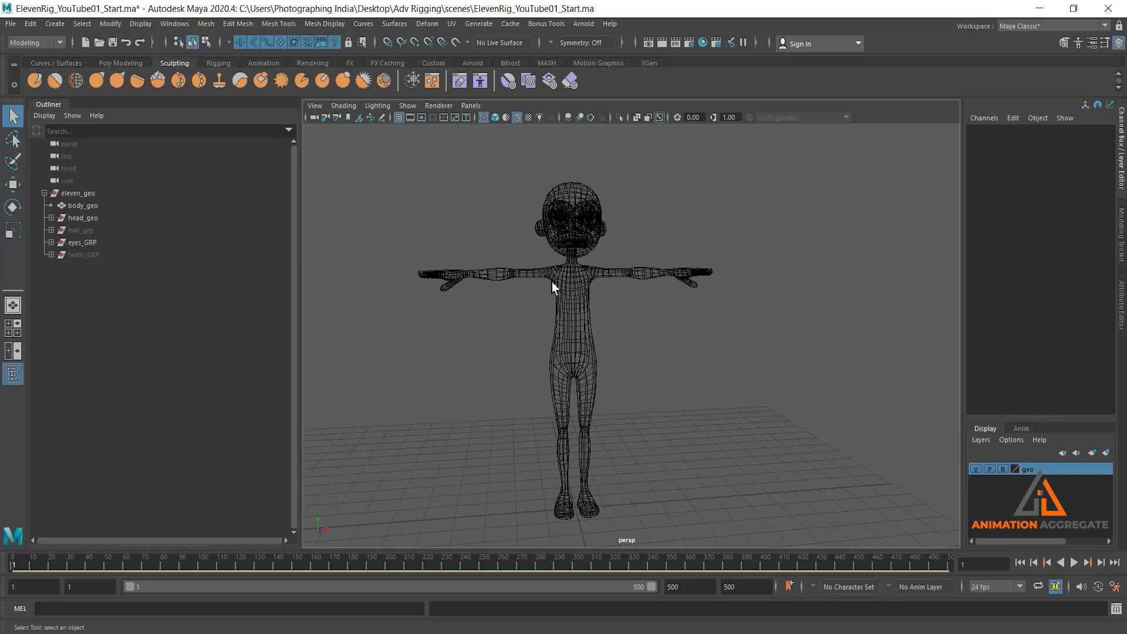
left_click_drag(558, 288, 553, 293, "alt")
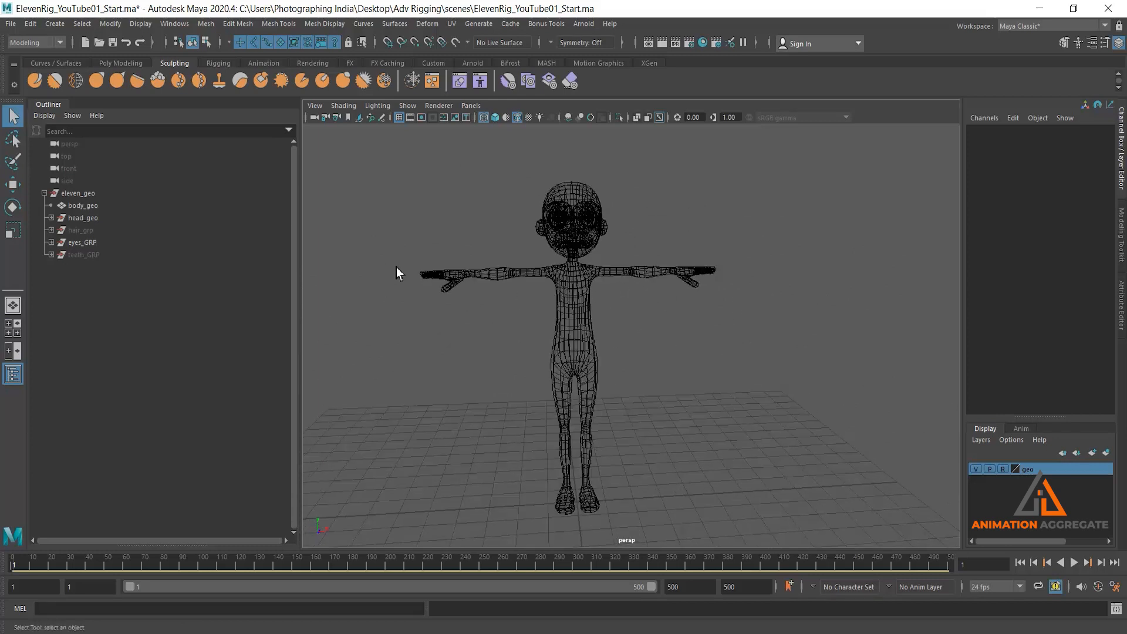
left_click_drag(695, 357, 614, 316, "alt")
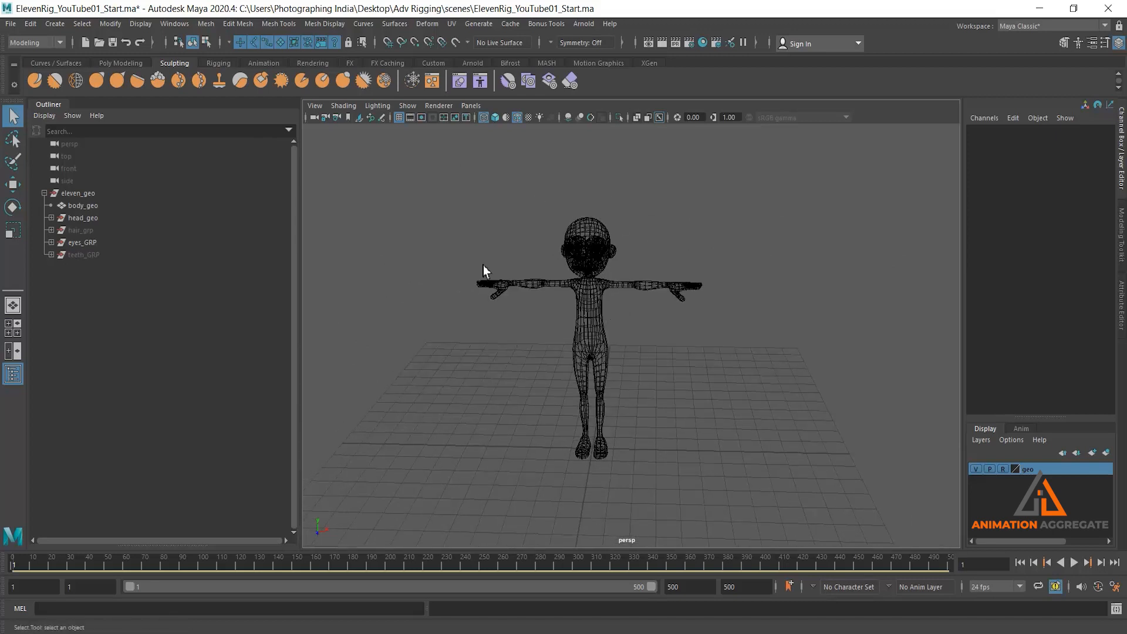
mouse_move(697, 377)
left_mouse_down("alt")
mouse_move(685, 368)
mouse_move(710, 367)
left_mouse_up("alt")
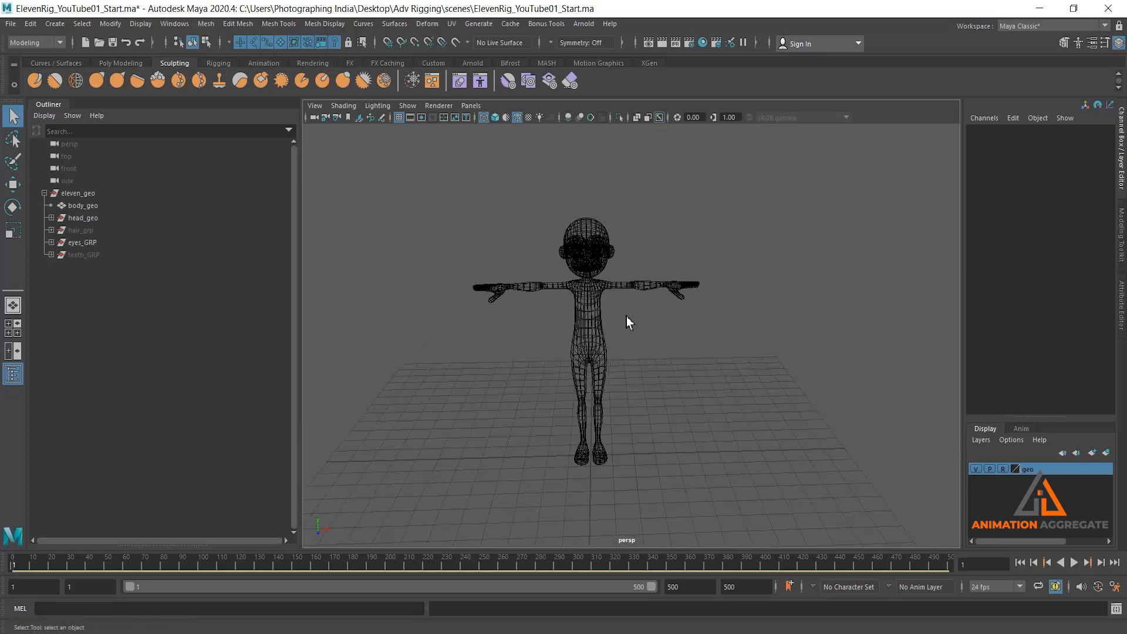
Return to the side view of the torso and switch to the Rigging menu set
key("space")
key("space")
right_click_drag(779, 449, 673, 273, "alt")
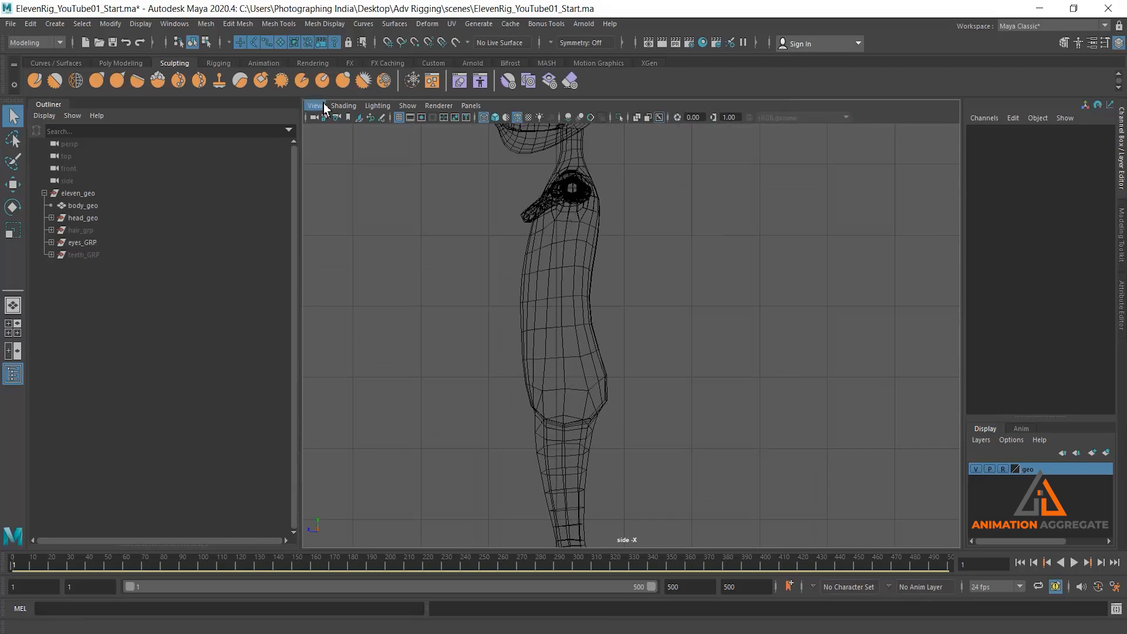
left_click(26, 42)
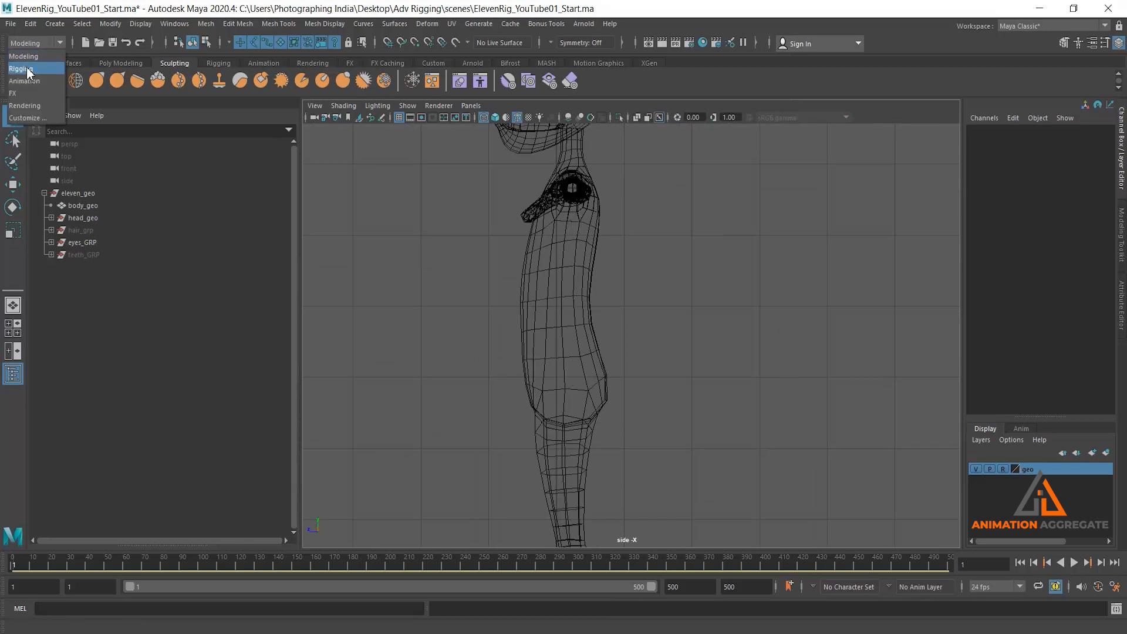
left_click(26, 68)
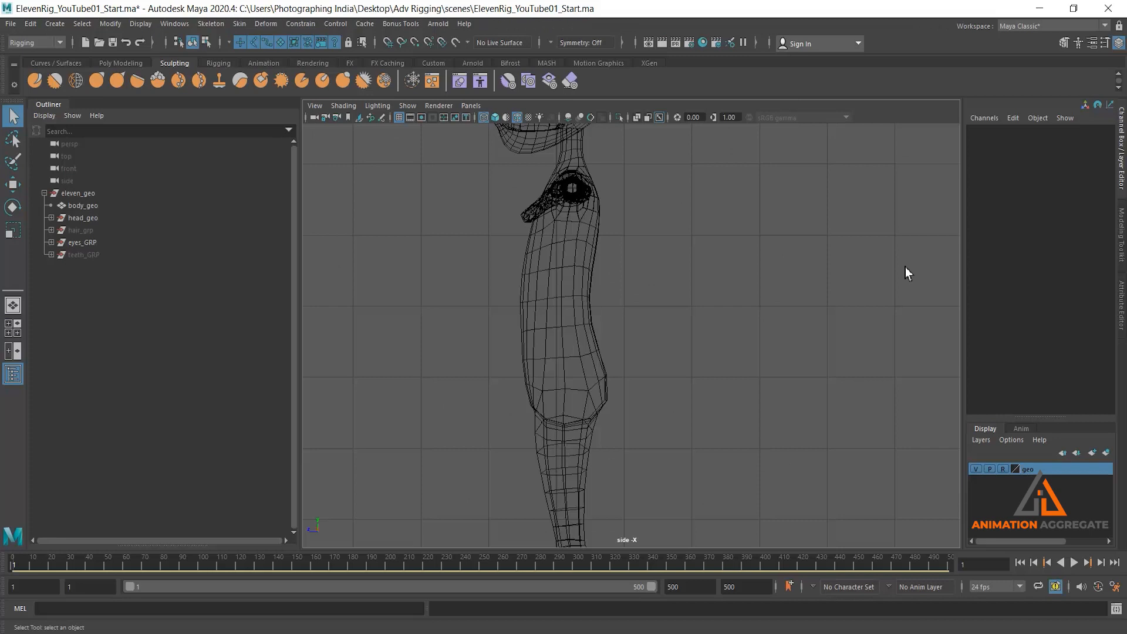
Create a single root joint in the middle of the character's pelvis in the side view
left_click(216, 26)
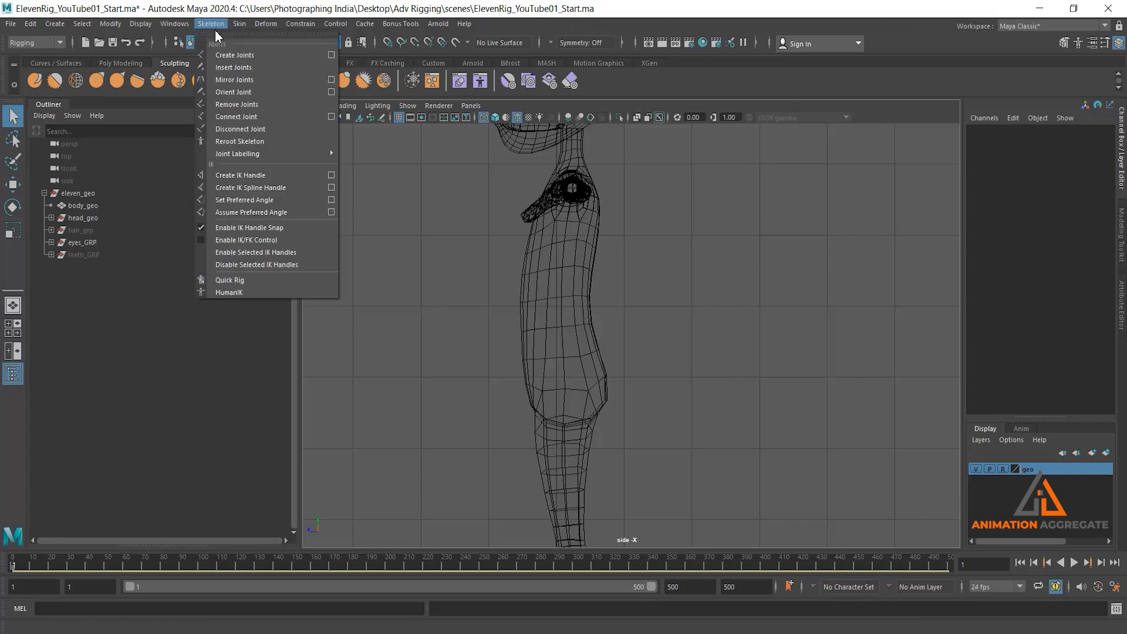
left_click(247, 56)
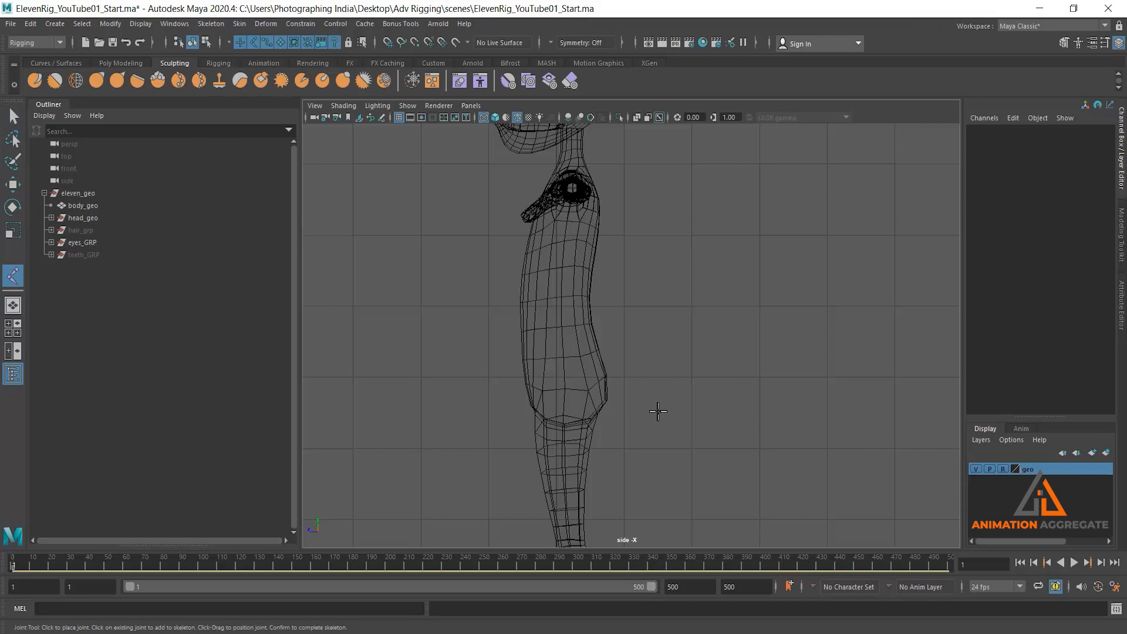
right_click_drag(568, 326, 608, 373, "alt")
middle_click_drag(599, 392, 613, 365, "alt")
right_click_drag(613, 365, 643, 439, "alt")
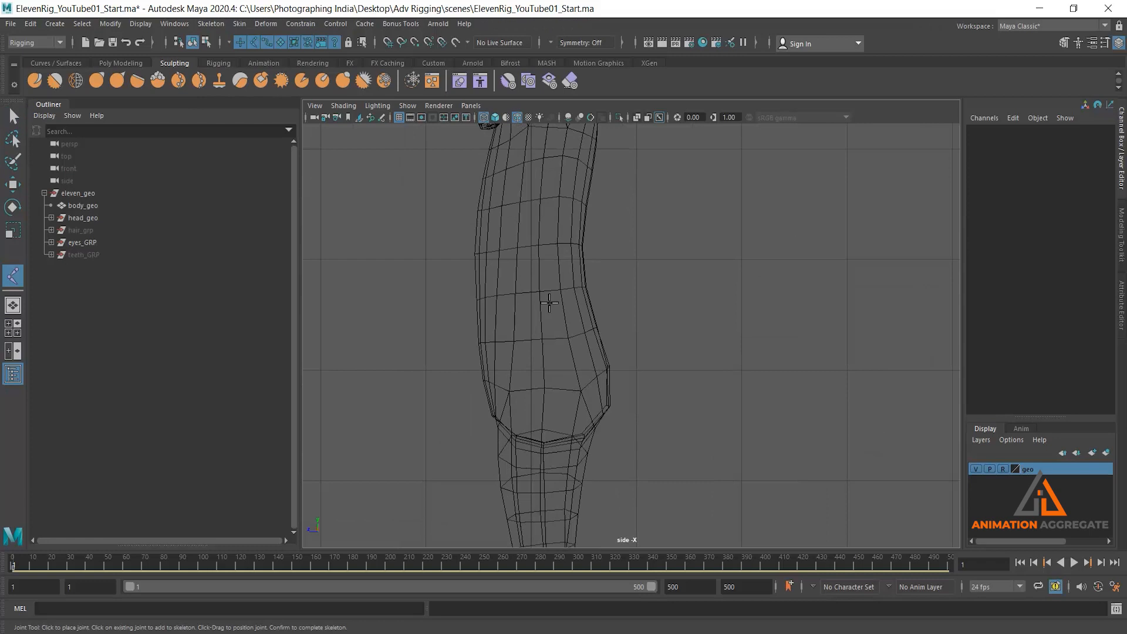
left_click(557, 384)
middle_click_drag(558, 385, 555, 389)
key("Return")
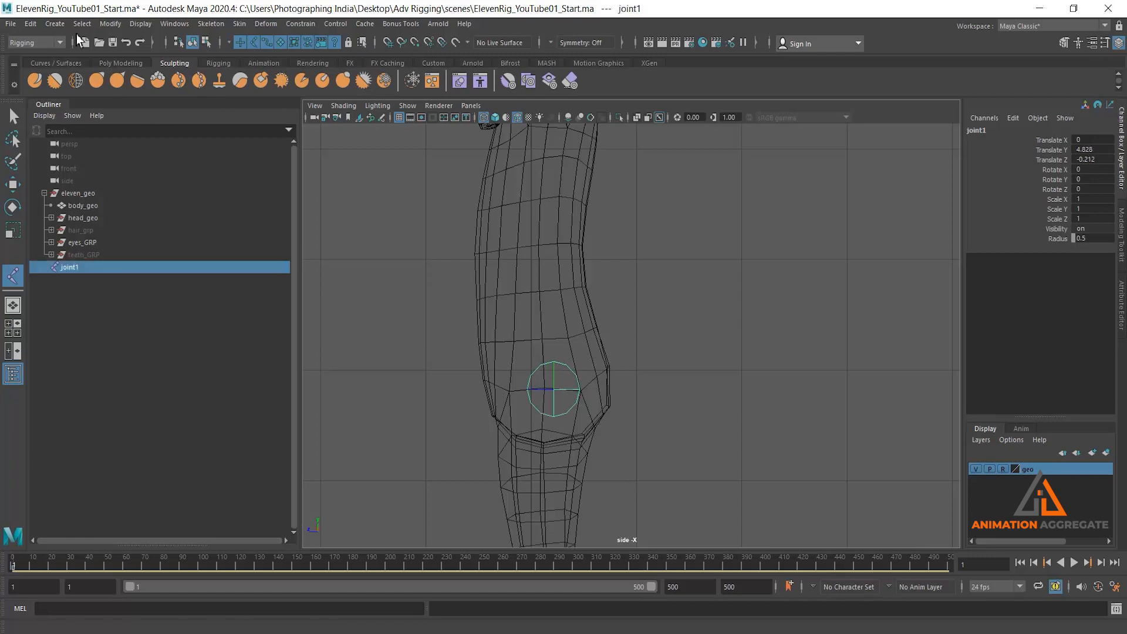
Reduce the display size of joints so the root joint appears much smaller inside the pelvis
left_click(141, 23)
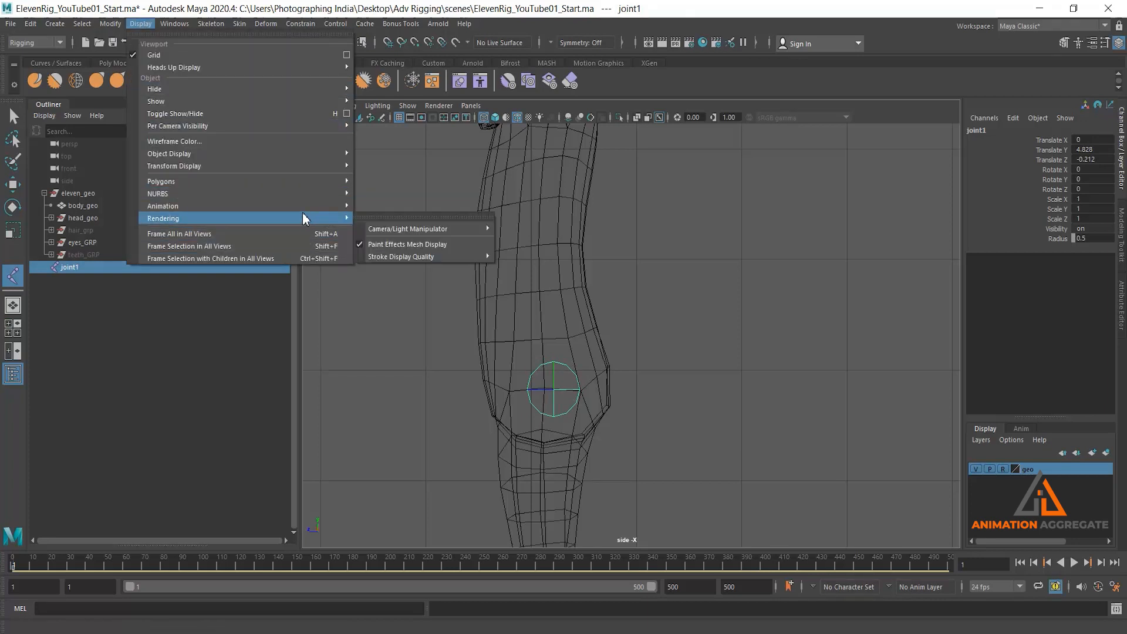
mouse_move(317, 206)
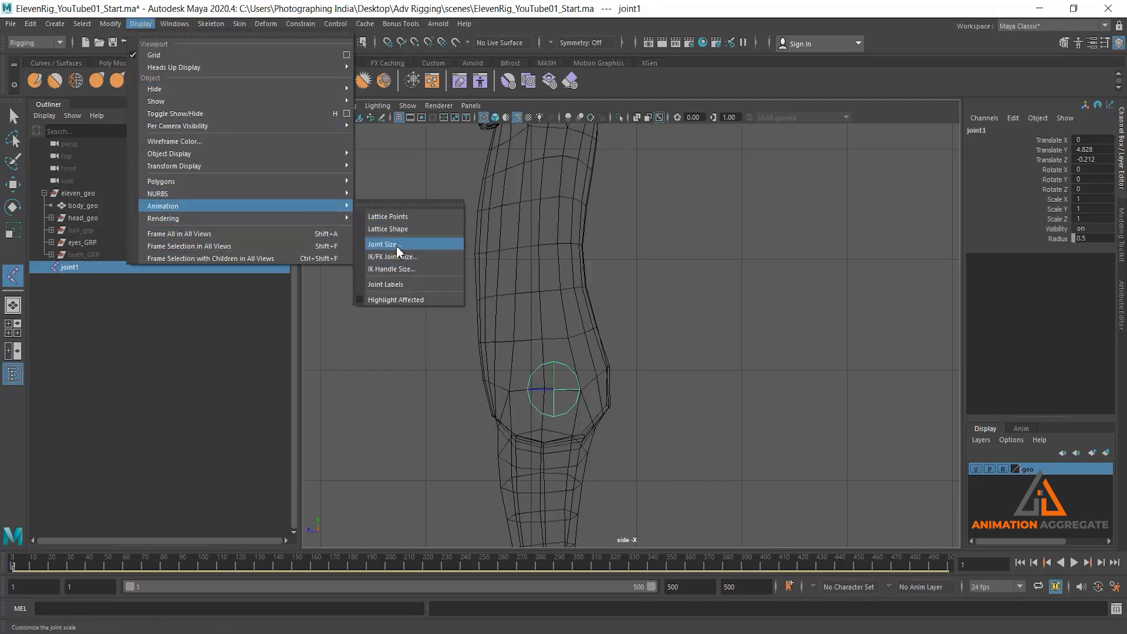
left_click(388, 244)
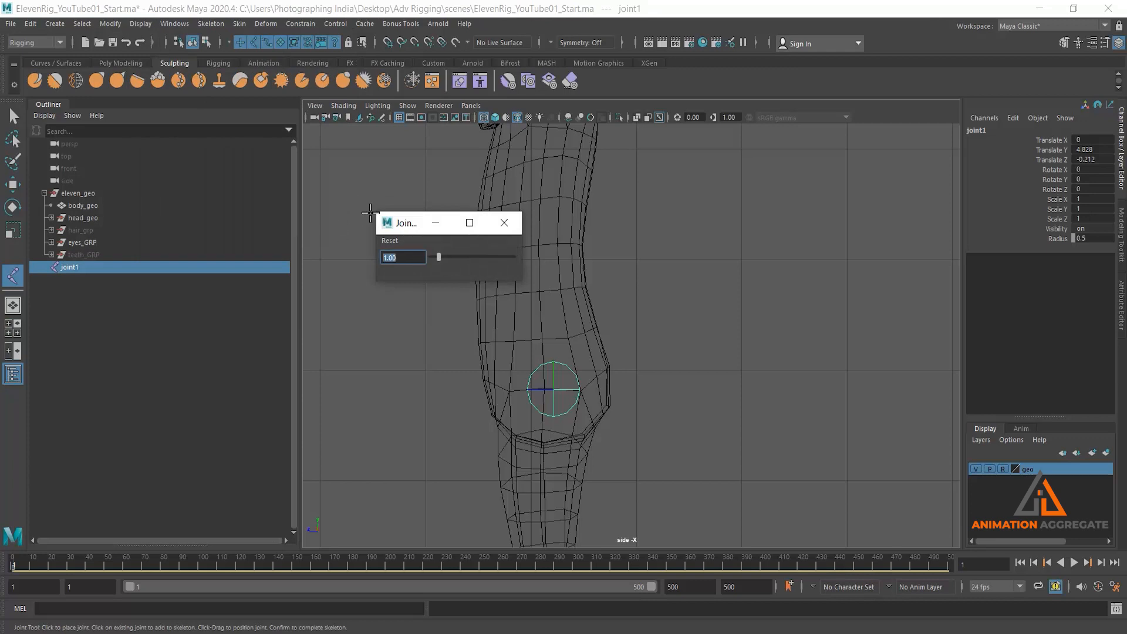
type("5")
key("Return")
left_click(501, 226)
middle_click_drag(503, 222, 502, 233, "alt")
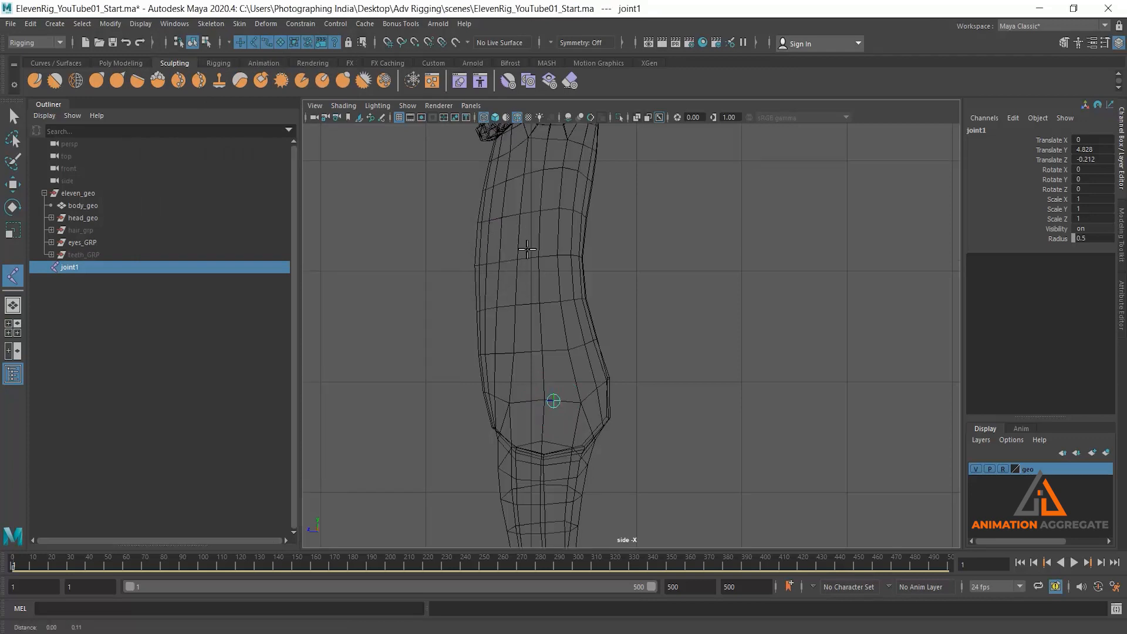
Try to build a spine chain of four joints from the root joint up to shoulder height
scroll(594, 254, "down", 3)
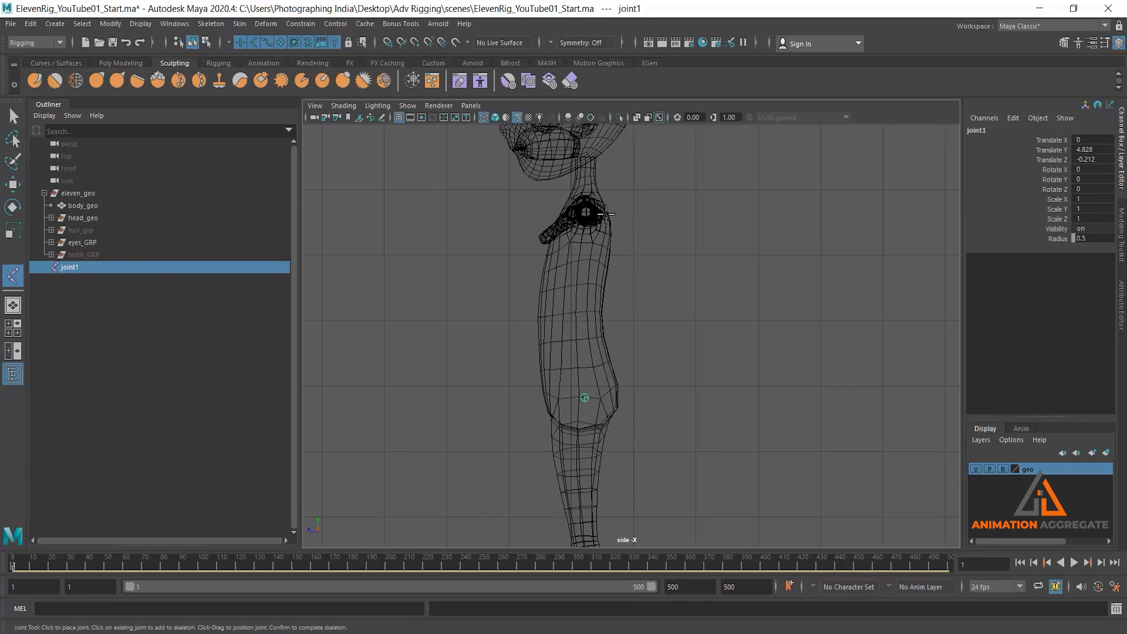
scroll(637, 300, "up", 3)
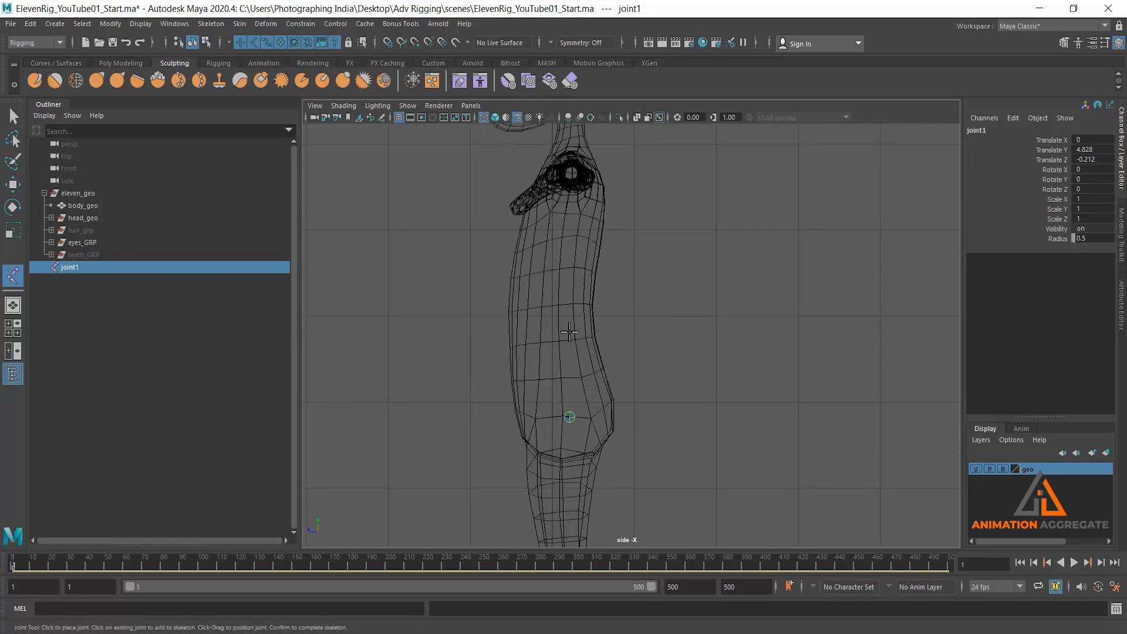
scroll(604, 372, "up", 2)
left_click_drag(555, 390, 551, 307)
middle_click_drag(564, 289, 557, 333, "alt")
left_click_drag(547, 312, 549, 284)
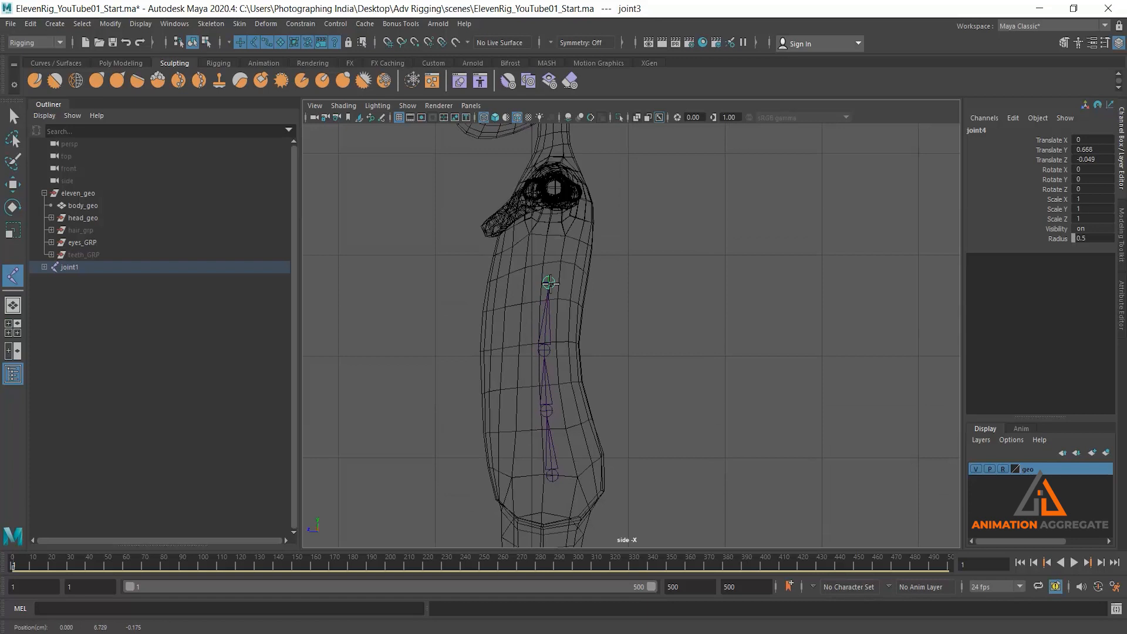
left_click_drag(550, 283, 549, 283)
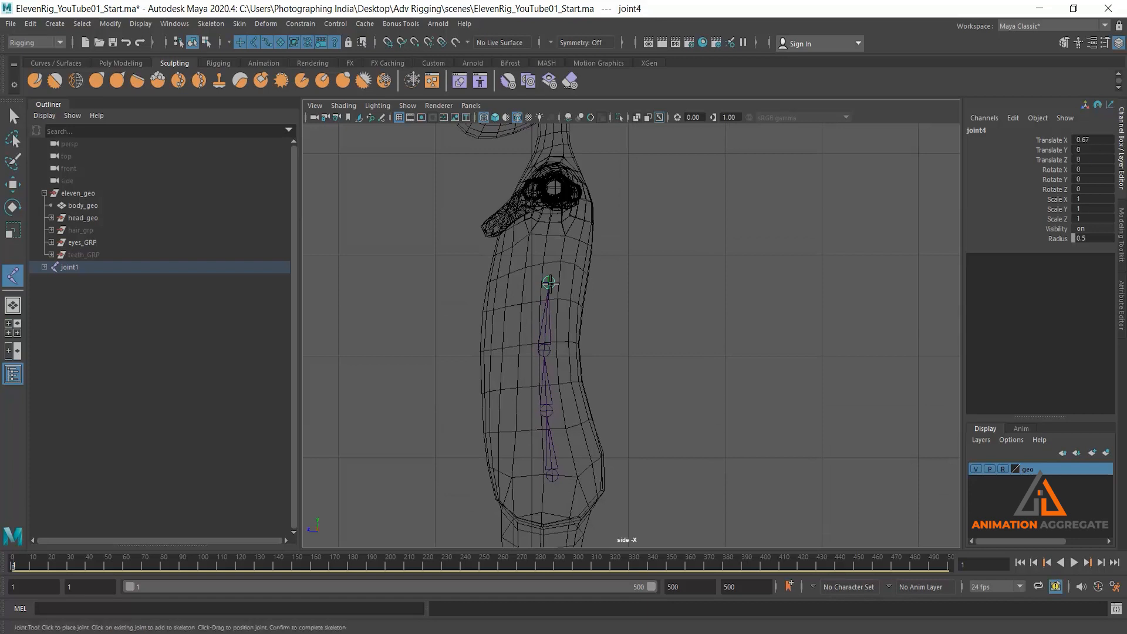
middle_click_drag(574, 257, 584, 322, "alt")
left_click_drag(564, 285, 566, 276)
middle_click_drag(588, 342, 596, 262, "alt")
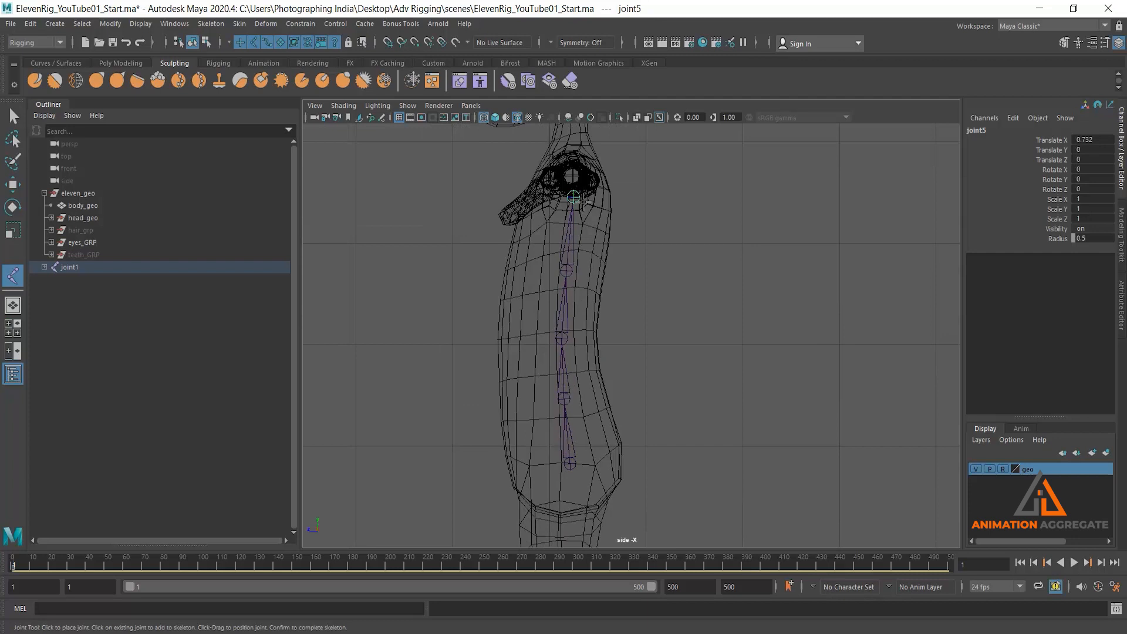
Undo the four spine joints placed above the root joint
key("ctrl+z")
key("ctrl+z")
key("ctrl+z")
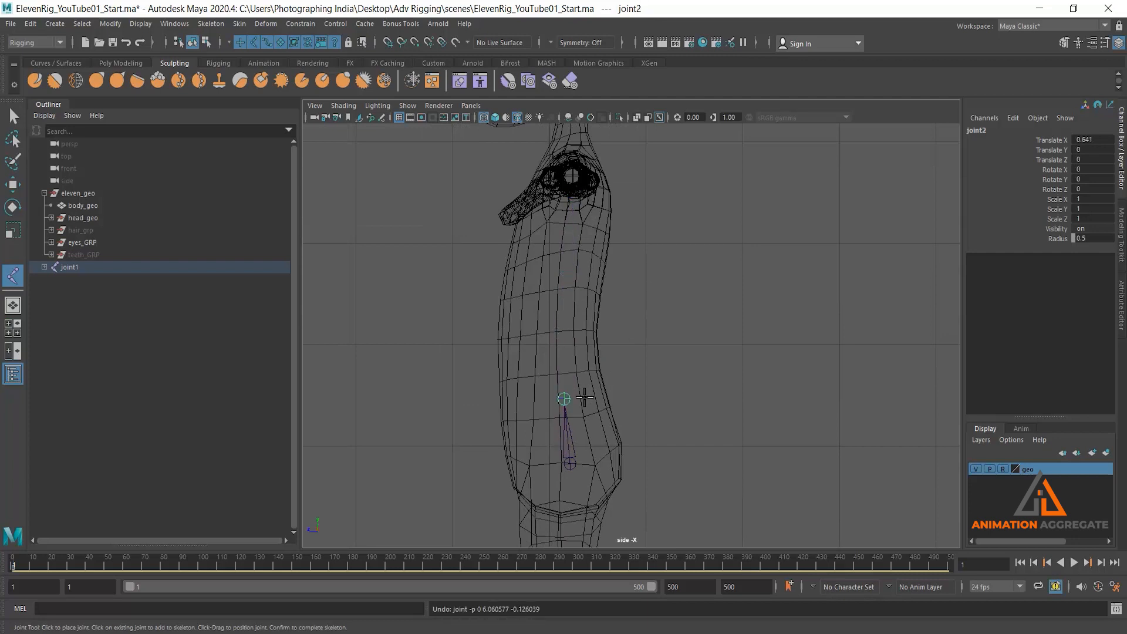
key("ctrl+z")
Build a spine chain of four joints from the root joint up through the torso to the base of the neck
left_click_drag(570, 405, 567, 297)
mouse_move(569, 242)
left_mouse_down()
mouse_move(574, 215)
mouse_move(569, 228)
left_mouse_up()
middle_click_drag(577, 217, 584, 297, "alt")
left_click_drag(579, 258, 580, 235)
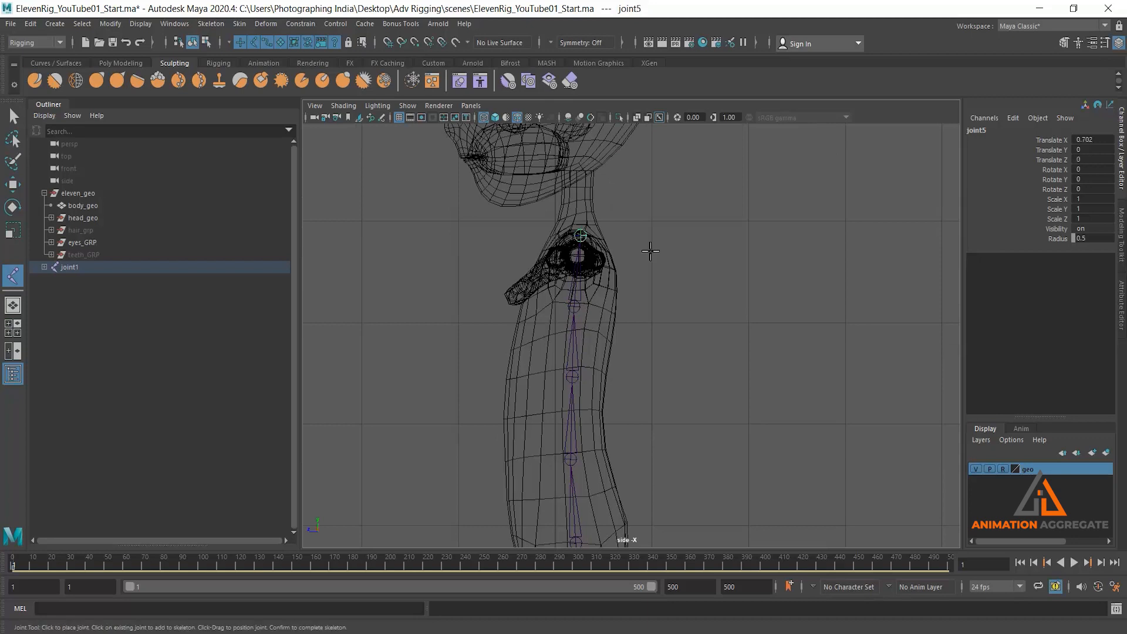
key("q")
Lower the first spine joint above the root slightly by moving only its pivot, keeping the joints above it in place
key("space")
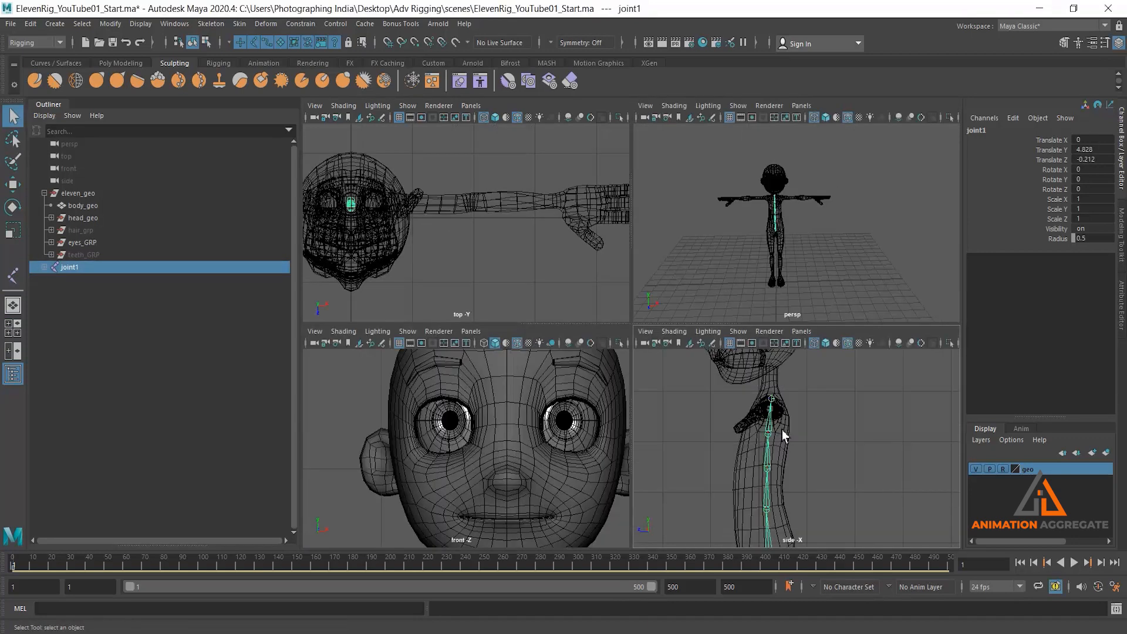
key("space")
middle_click_drag(576, 334, 611, 180, "alt")
right_click_drag(718, 347, 680, 307, "alt")
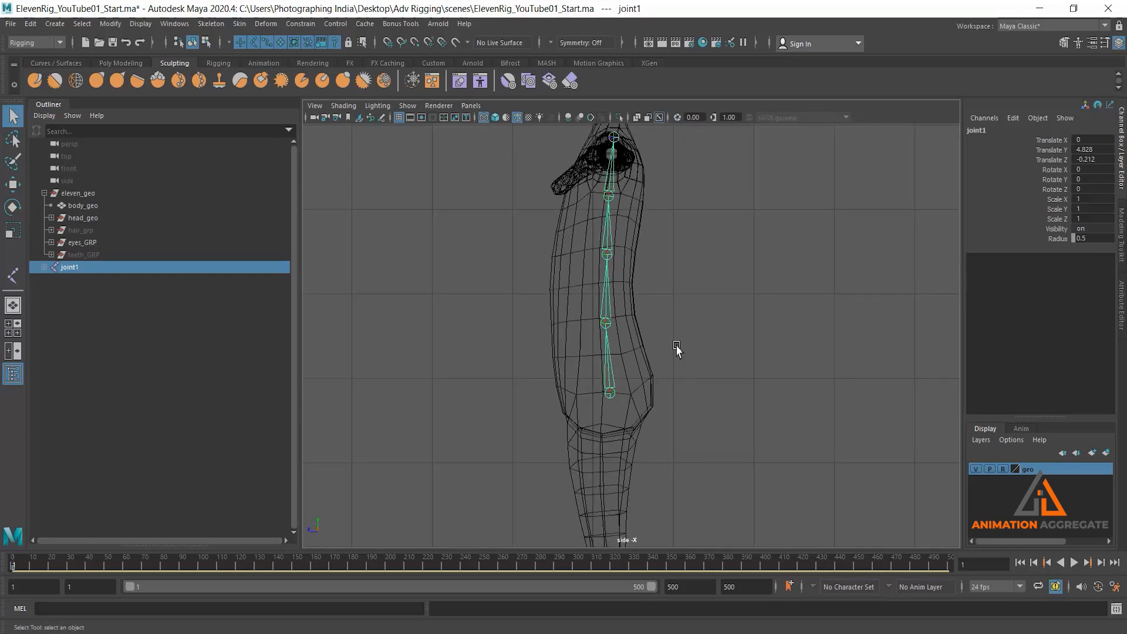
key("w")
key("d")
left_click_drag(648, 299, 575, 299)
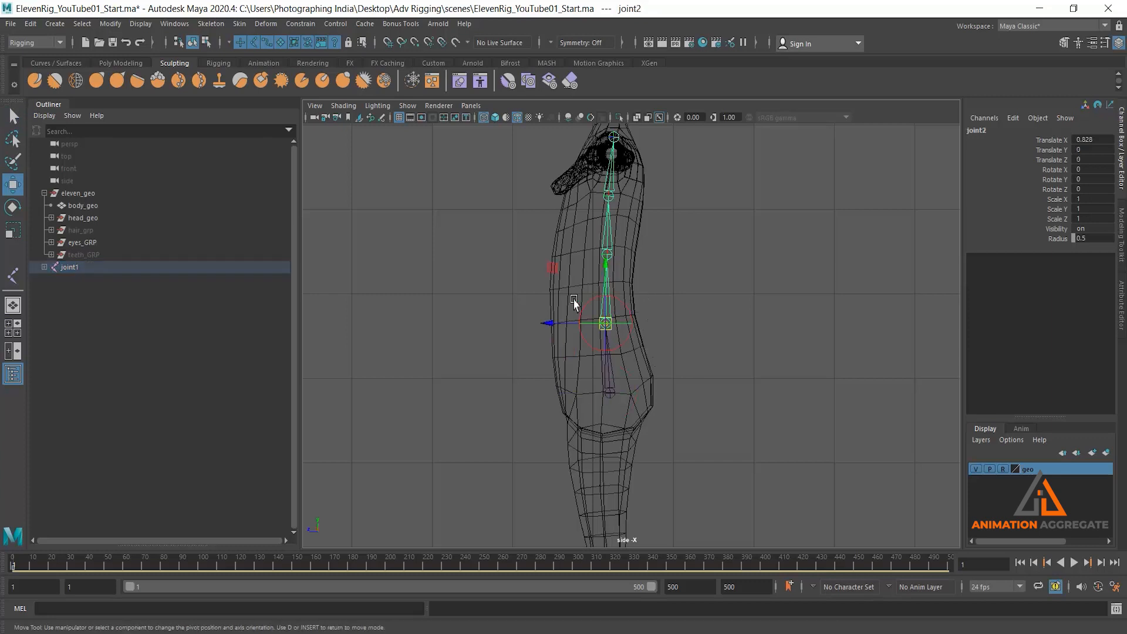
left_click_drag(608, 265, 608, 273)
Lower the next two spine joints, joint3 and joint4, slightly without moving the joints above them
left_click(608, 239)
left_click_drag(607, 202, 605, 220)
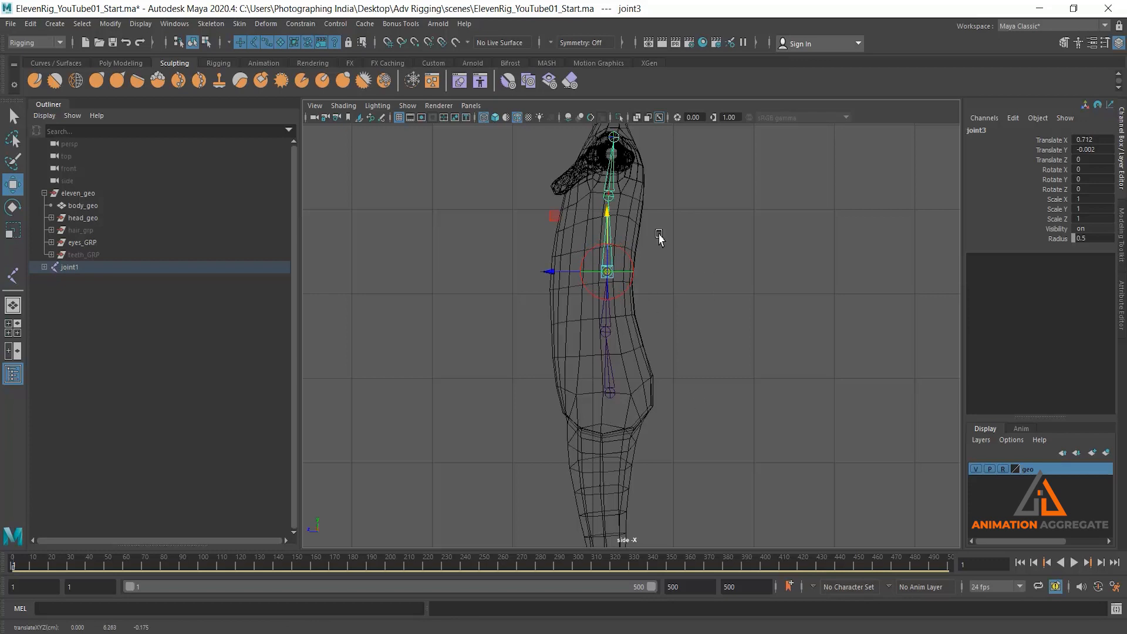
left_click(614, 188)
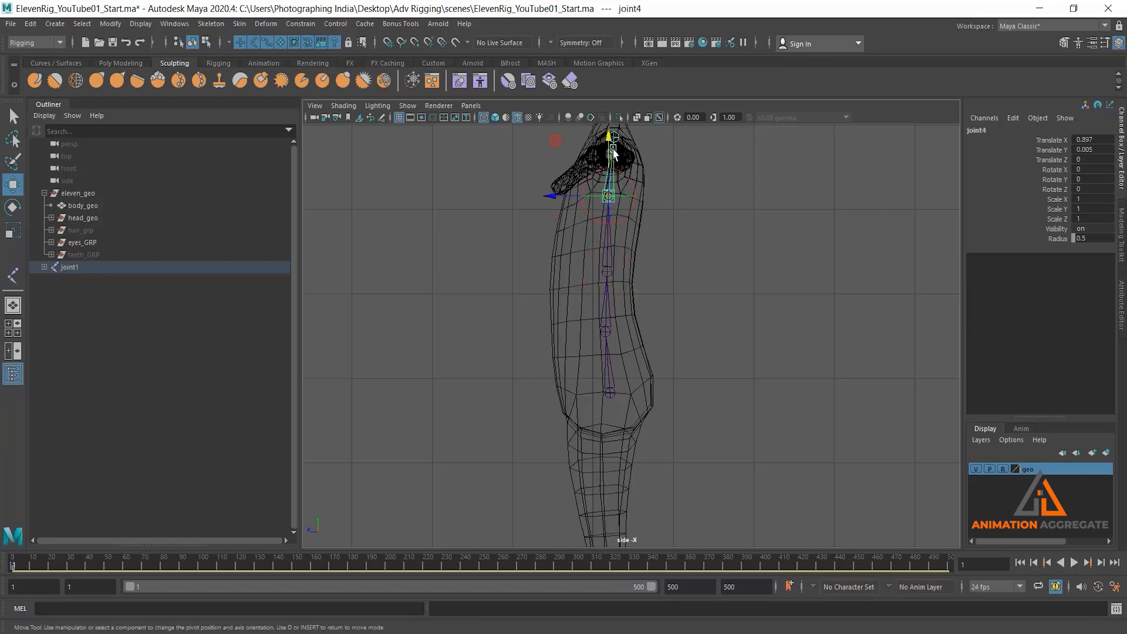
left_click_drag(611, 142, 611, 148)
Examine the spine joint chain inside the torso and neck from several angles in the perspective view
key("space")
key("space")
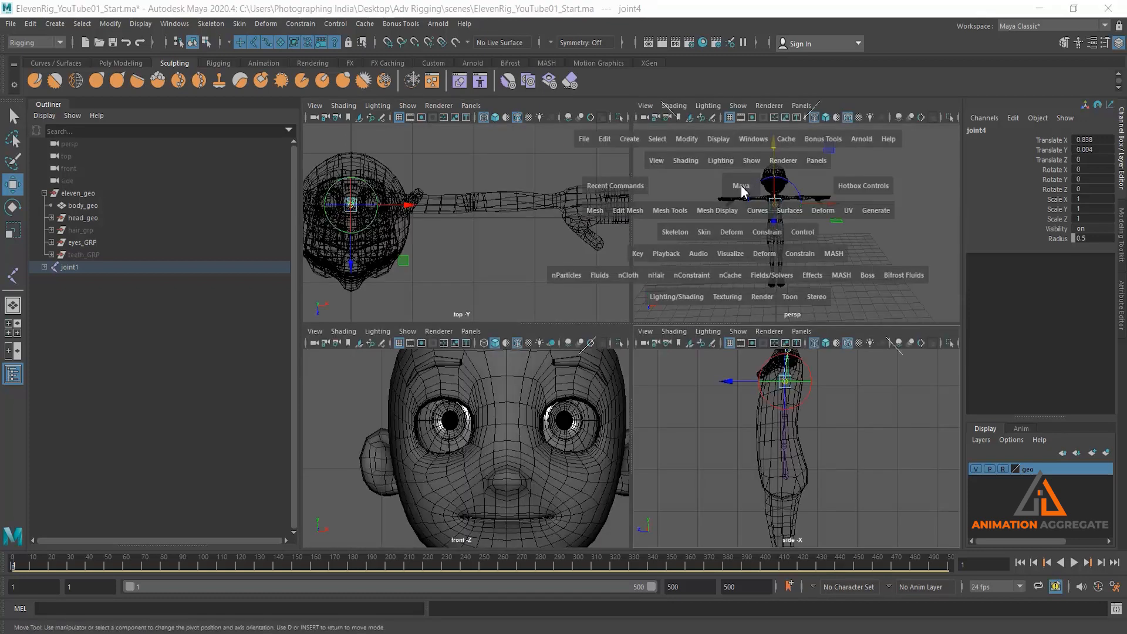
key("d")
left_click_drag(590, 226, 549, 219, "alt")
right_click_drag(549, 219, 618, 246, "alt")
middle_click_drag(574, 284, 589, 325, "alt")
left_click_drag(590, 329, 614, 319, "alt")
right_click_drag(677, 277, 704, 294, "alt")
middle_click_drag(657, 259, 682, 296, "alt")
right_click_drag(683, 295, 720, 378, "alt")
left_click_drag(668, 282, 681, 280, "alt")
Lower the neck-base joint and the chest joint below it slightly in the side view
key("space")
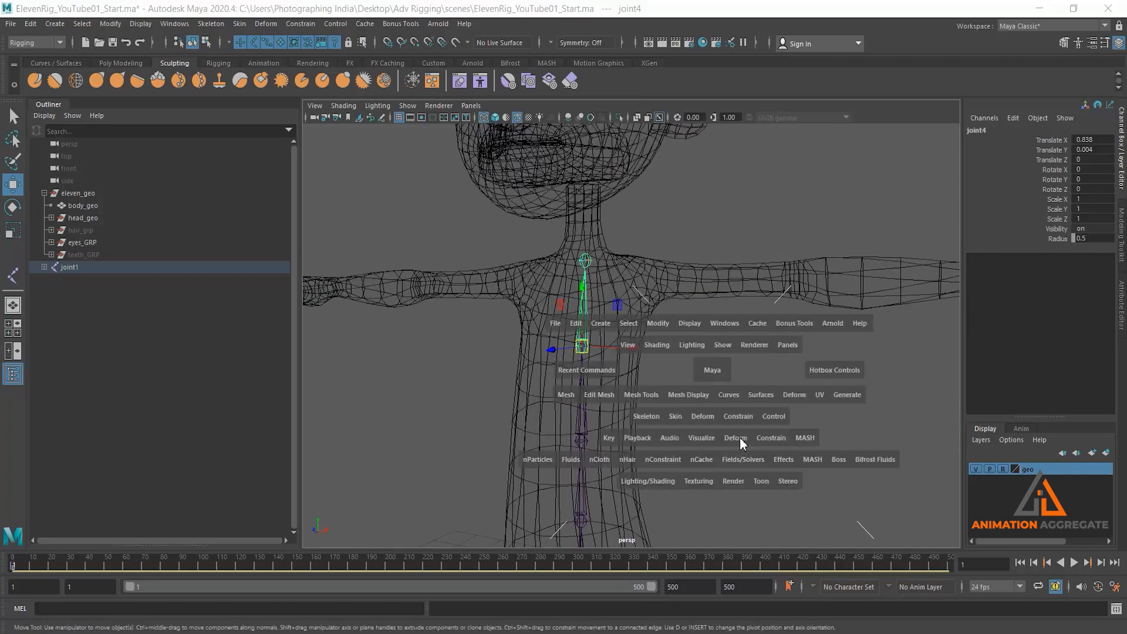
key("space")
middle_click_drag(674, 253, 685, 397, "alt")
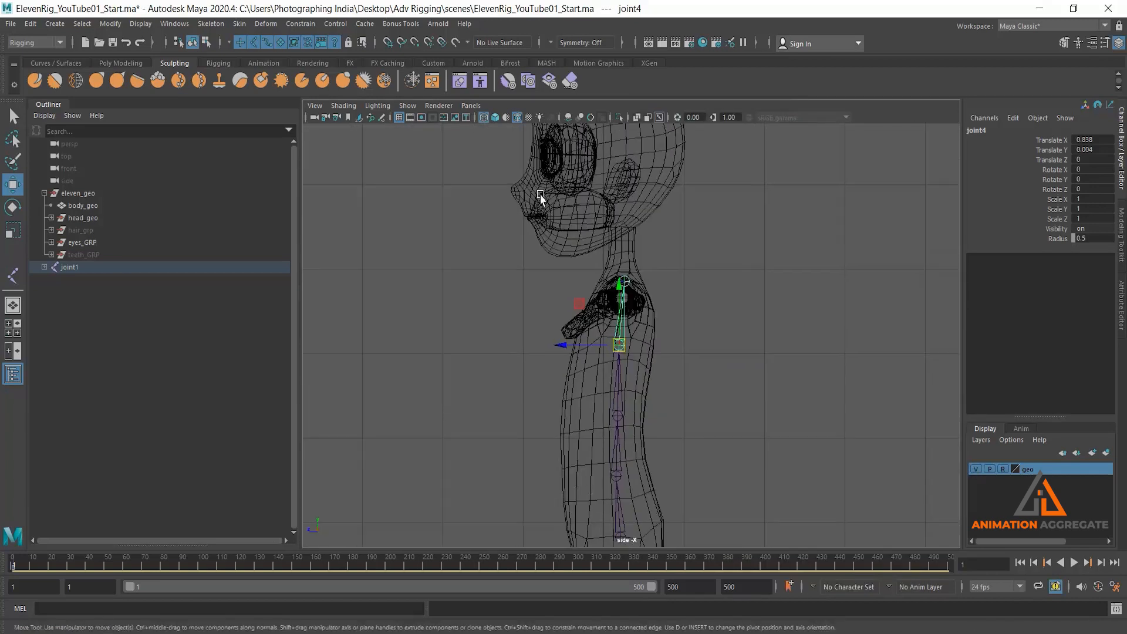
right_click_drag(541, 196, 640, 274, "alt")
left_click(621, 250)
right_click_drag(674, 176, 705, 287, "alt")
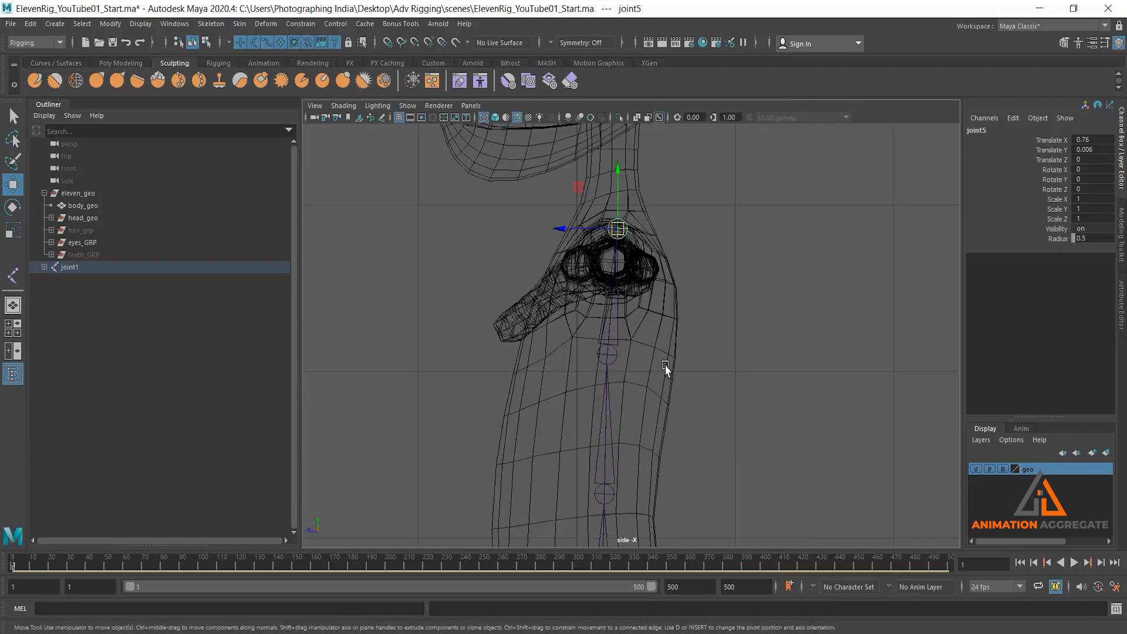
left_click_drag(619, 181, 619, 192)
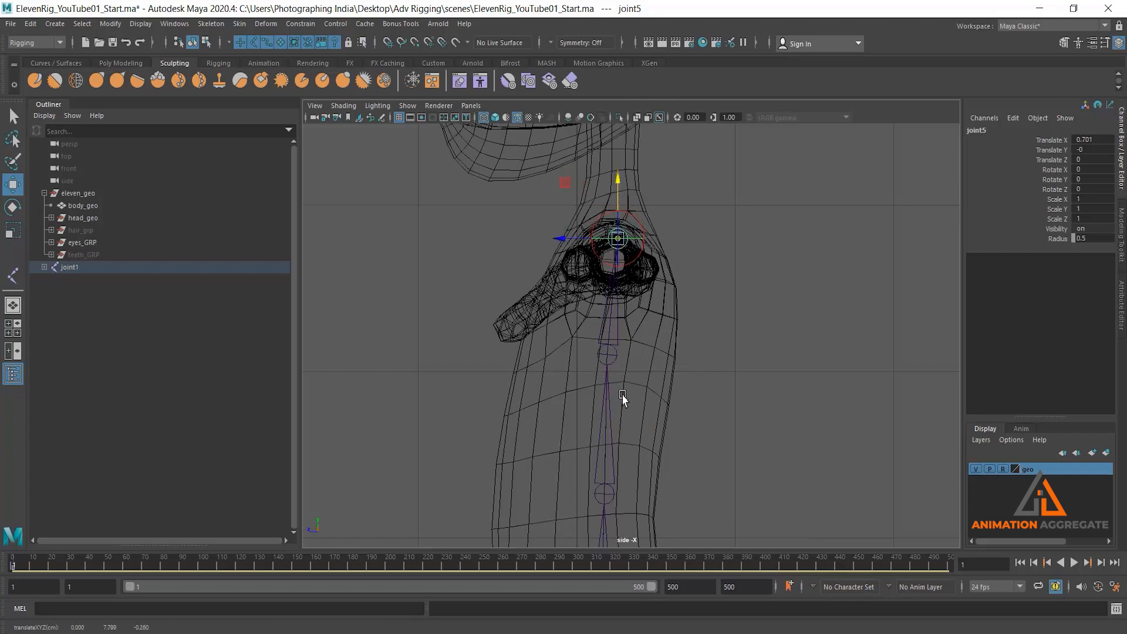
left_click(608, 356)
left_click_drag(605, 297, 607, 306)
Try moving the chest joint out of the body in the perspective view, and undo the move
key("space")
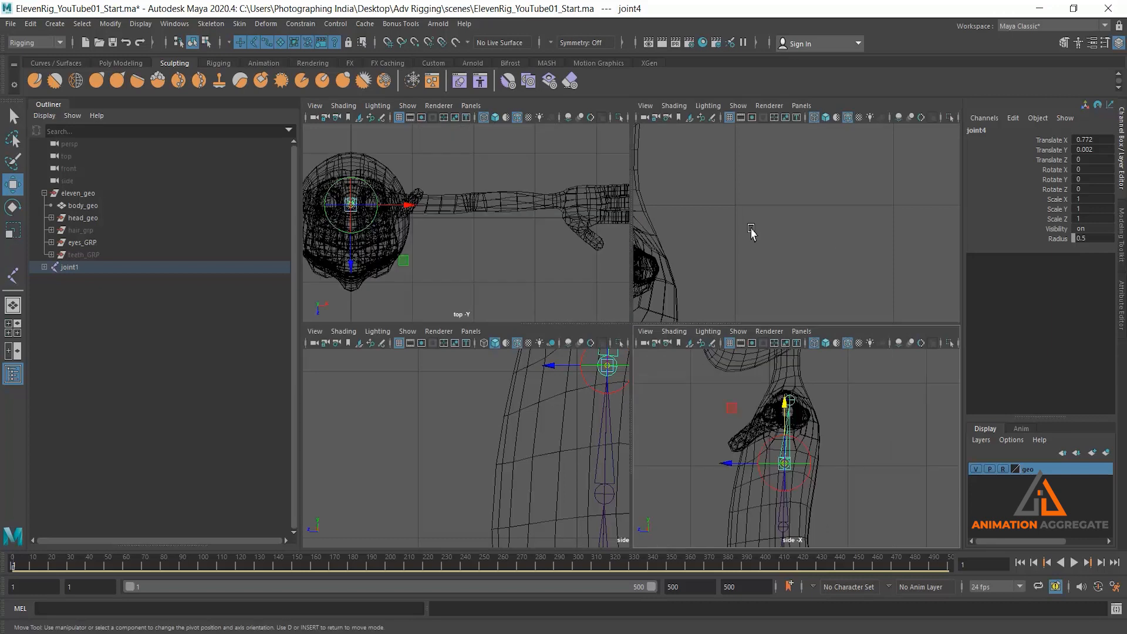
key("space")
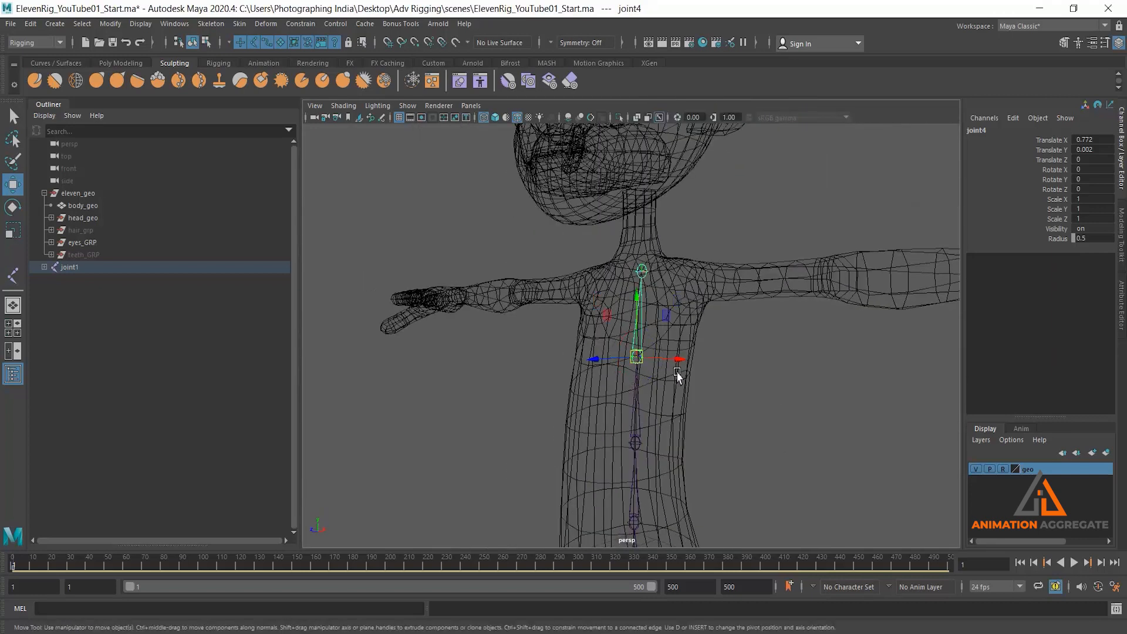
left_click_drag(677, 352, 646, 371, "alt")
left_click_drag(692, 281, 589, 283)
key("ctrl+z")
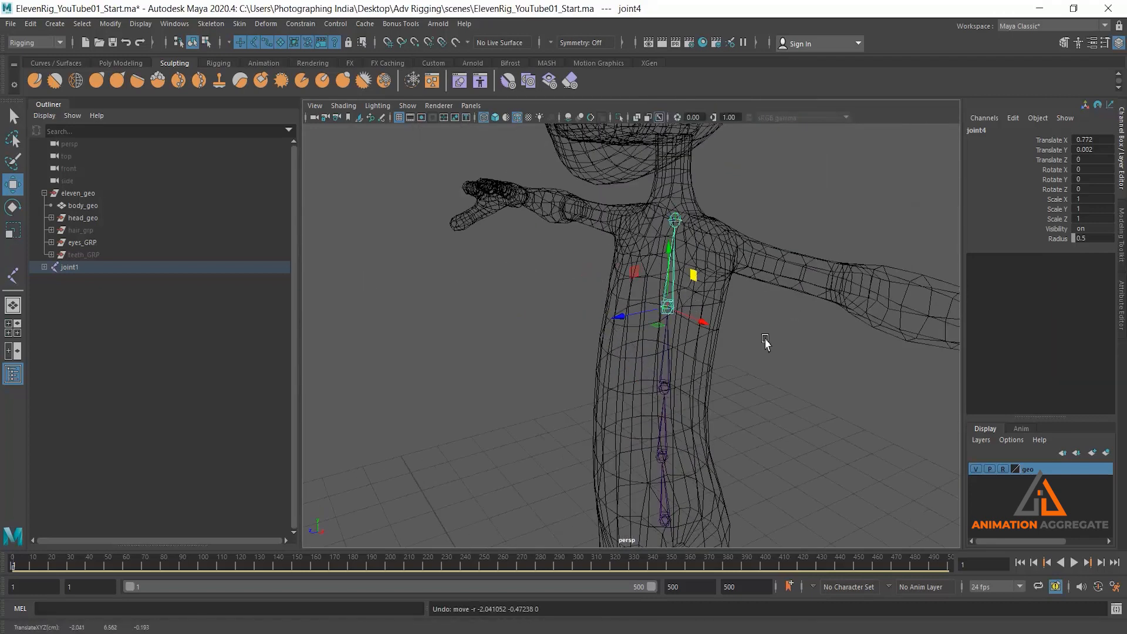
Test how the chest joint rotates, and undo the rotation
left_click_drag(730, 340, 755, 355, "alt")
key("e")
left_click_drag(661, 261, 635, 306)
key("ctrl+z")
left_click_drag(725, 324, 729, 284, "alt")
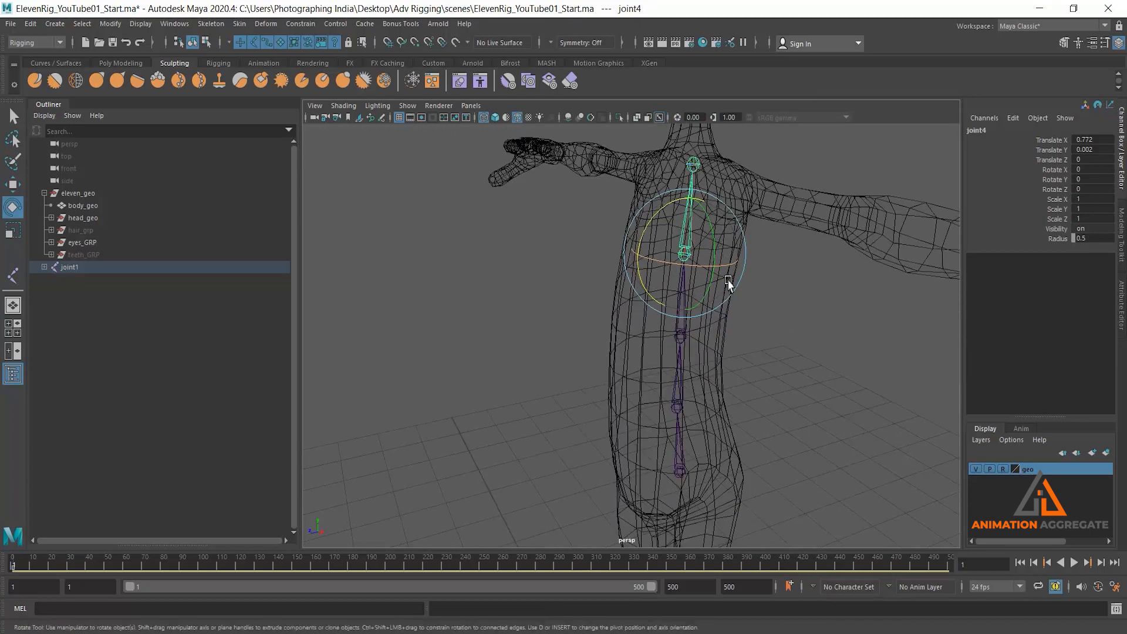
Test how the whole spine bends by rotating the root joint, and undo the rotation
left_click(745, 298)
left_click(672, 445)
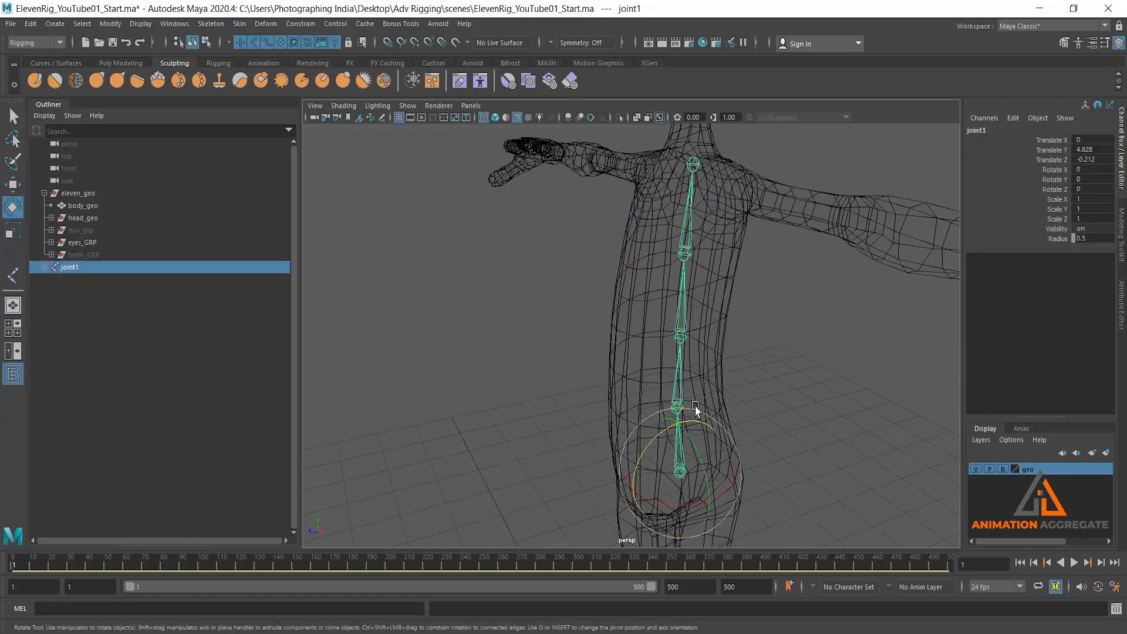
left_click_drag(656, 434, 642, 470)
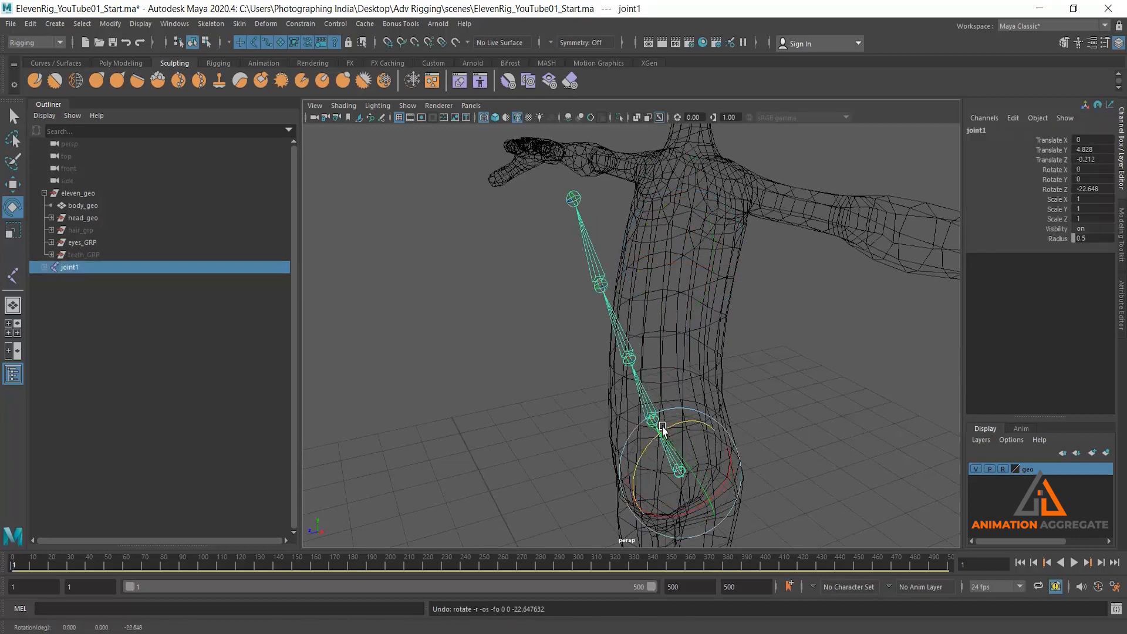
key("ctrl+z")
Test the rotation of the two lower spine joints above the root one after the other, undoing each rotation
left_click(680, 382)
left_click_drag(650, 383, 642, 403)
key("ctrl+z")
left_click(681, 333)
left_click_drag(658, 302, 650, 327)
key("ctrl+z")
key("ctrl+z")
left_click_drag(714, 382, 740, 357, "alt")
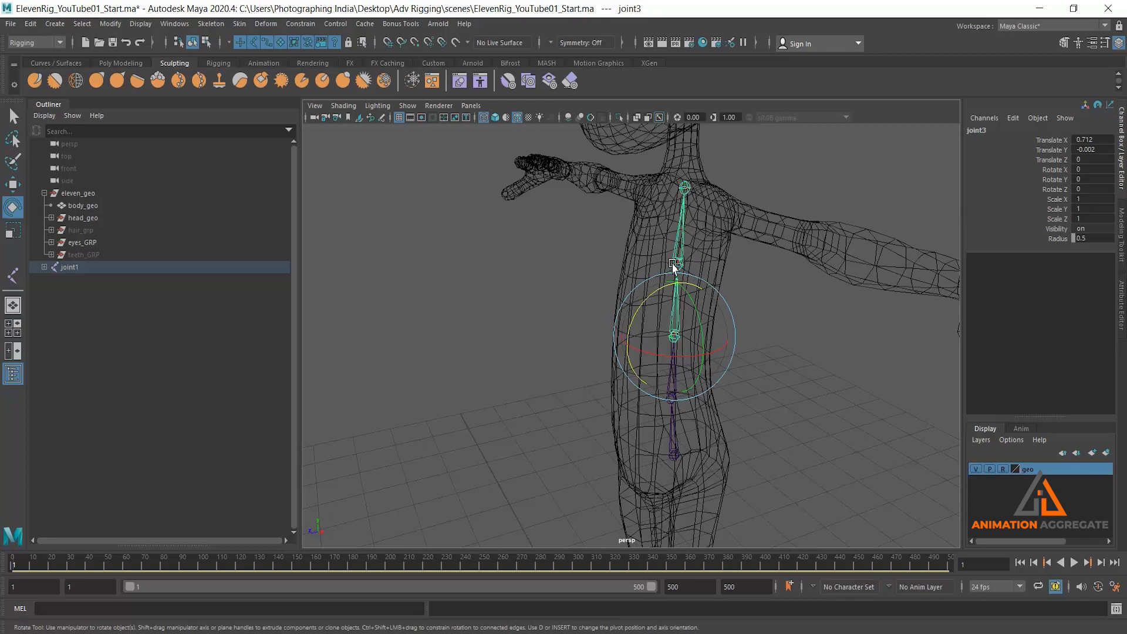
Rename the root joint of the spine chain at the pelvis as m_spineRoot_JNT
left_click_drag(707, 346, 722, 314, "alt")
left_click(722, 314)
left_click(601, 316)
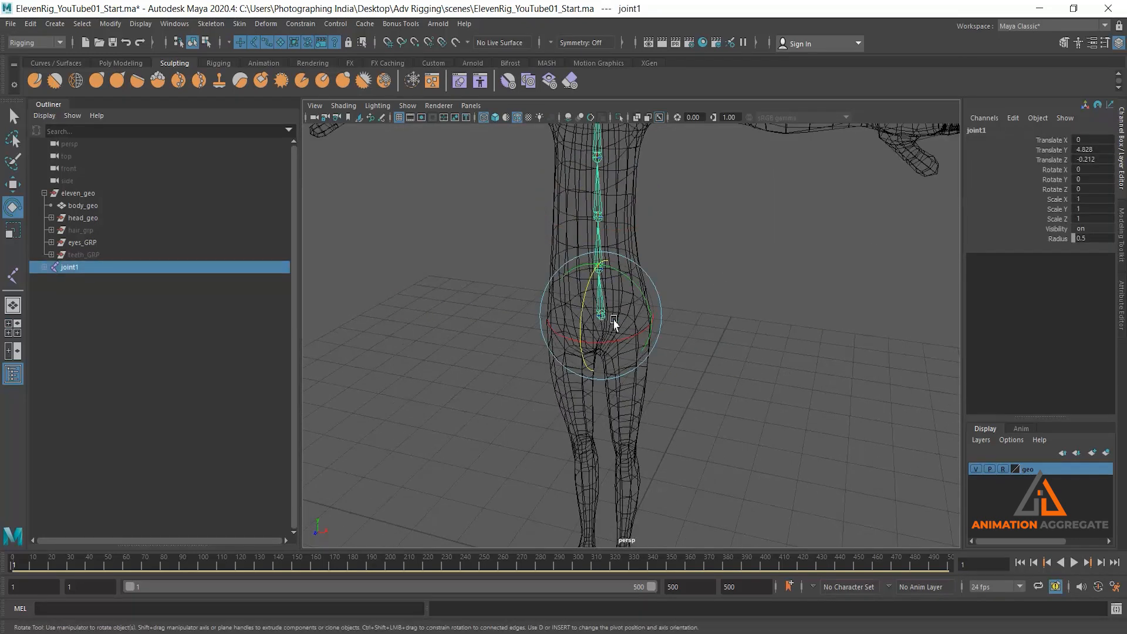
left_click_drag(748, 229, 748, 314, "alt")
key("q")
left_click_drag(742, 358, 562, 292, "alt")
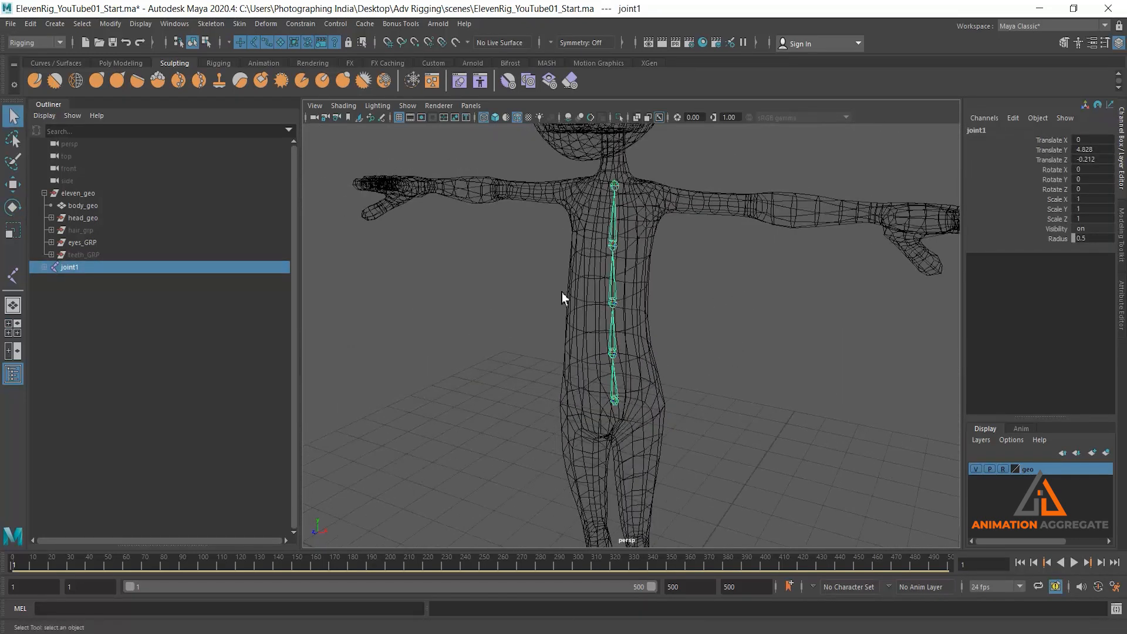
double_click(994, 132)
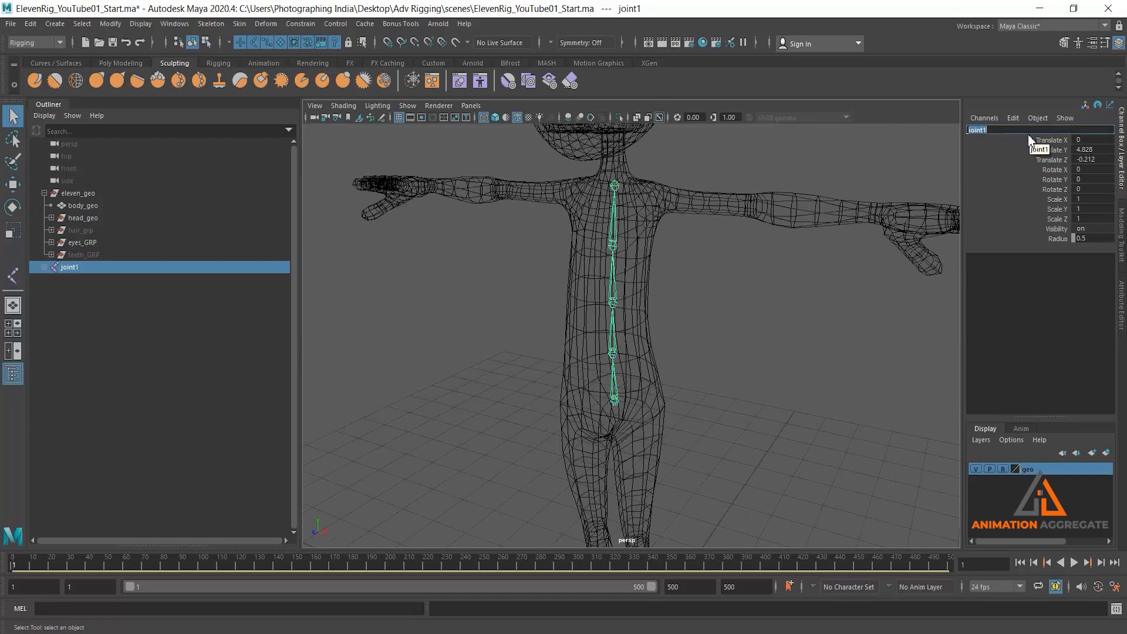
type("m_spineRoot_JNT")
key("Return")
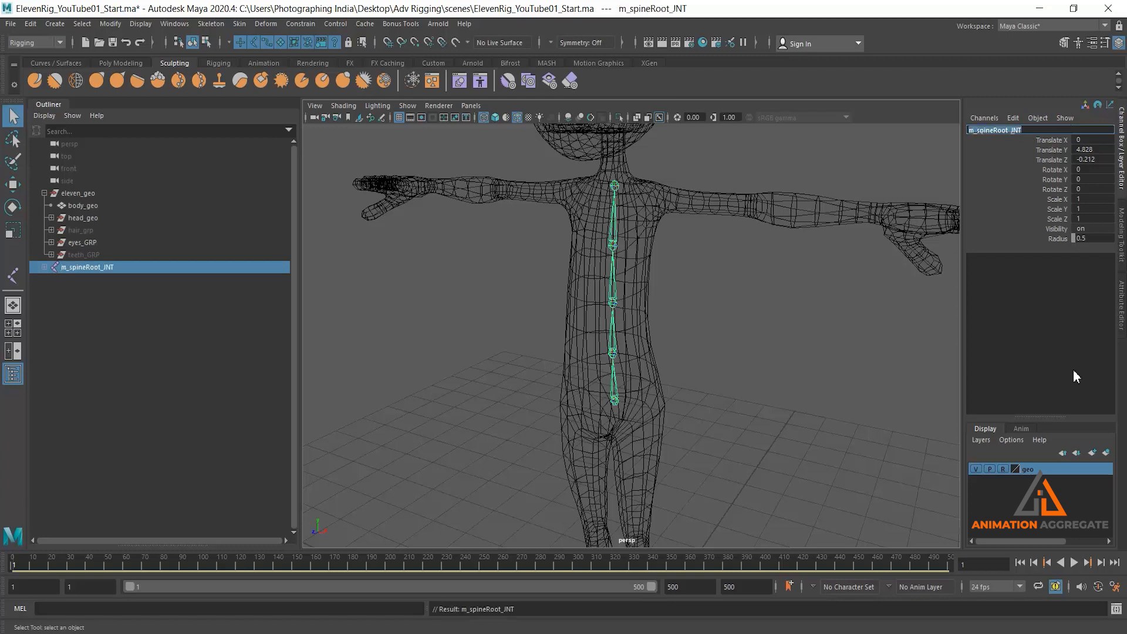
Rename the topmost spine joint at the neck base as m_spineEnd_JNT
left_click_drag(821, 330, 811, 280, "alt")
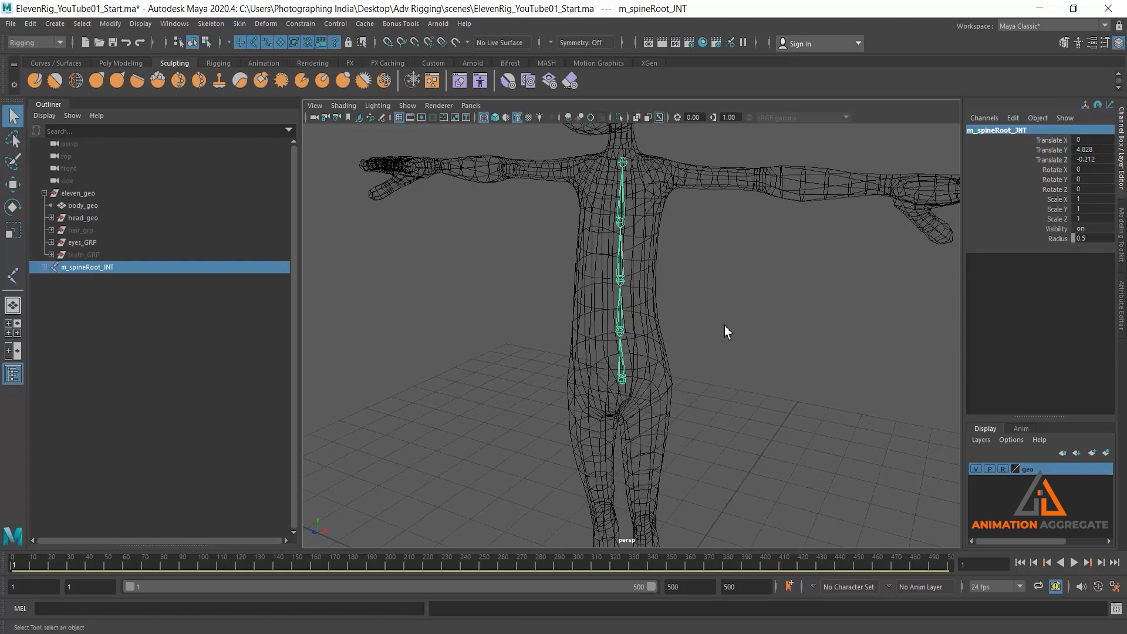
middle_click_drag(664, 267, 664, 256, "alt")
right_click_drag(664, 256, 687, 282, "alt")
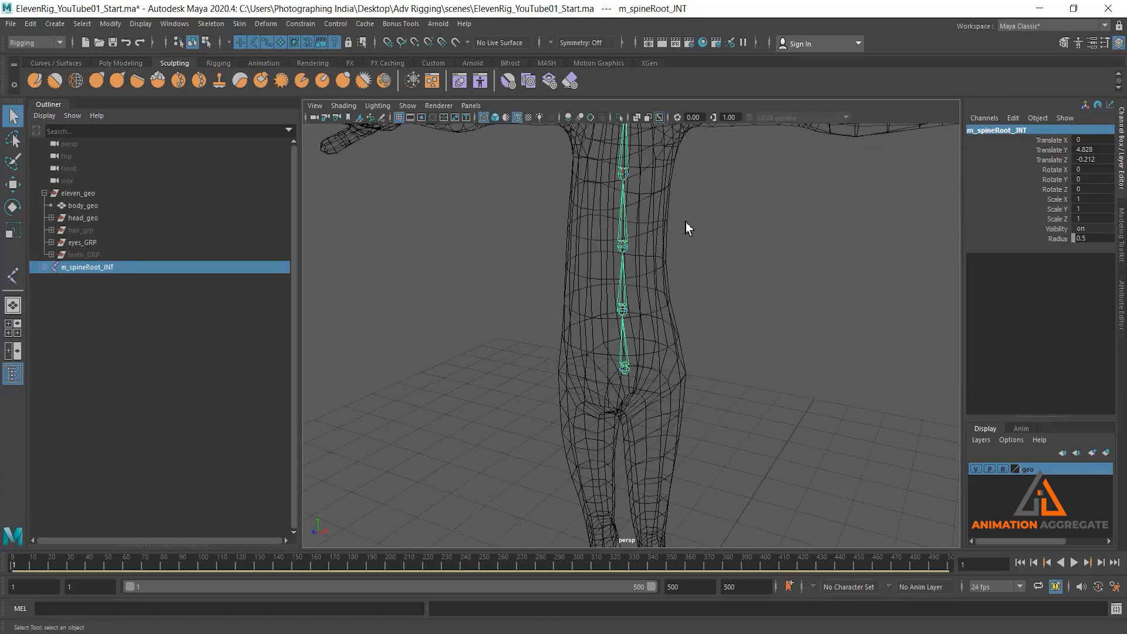
middle_click_drag(663, 205, 646, 292, "alt")
left_click(609, 213)
double_click(997, 131)
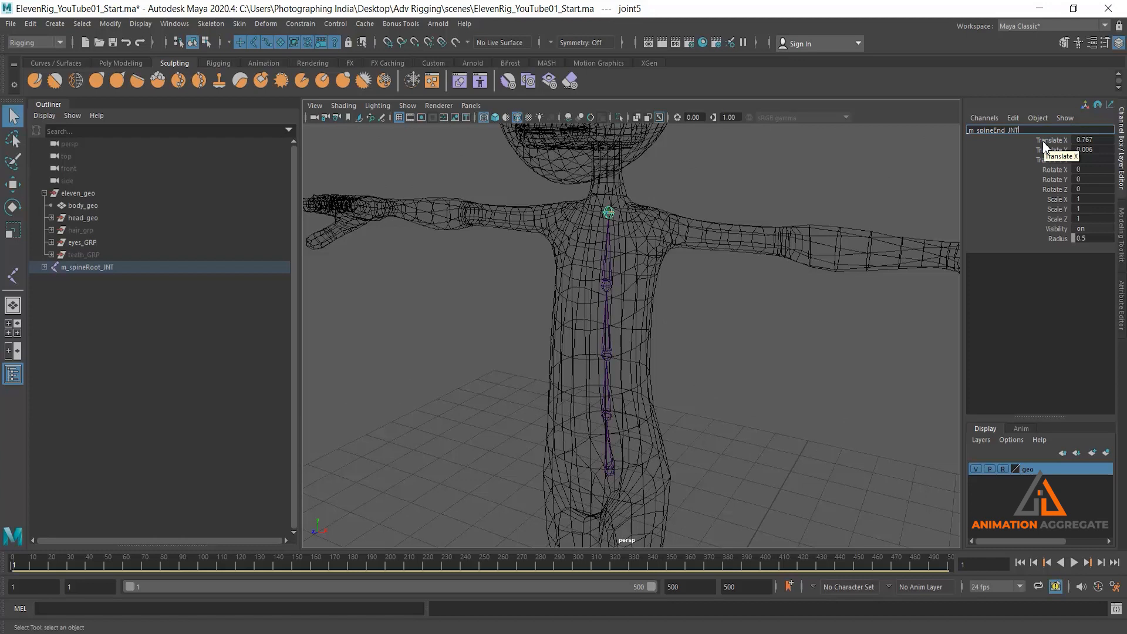
key("Return")
Rename the spine joint directly above the root as m_spine2_JNT
middle_click_drag(686, 298, 692, 255, "alt")
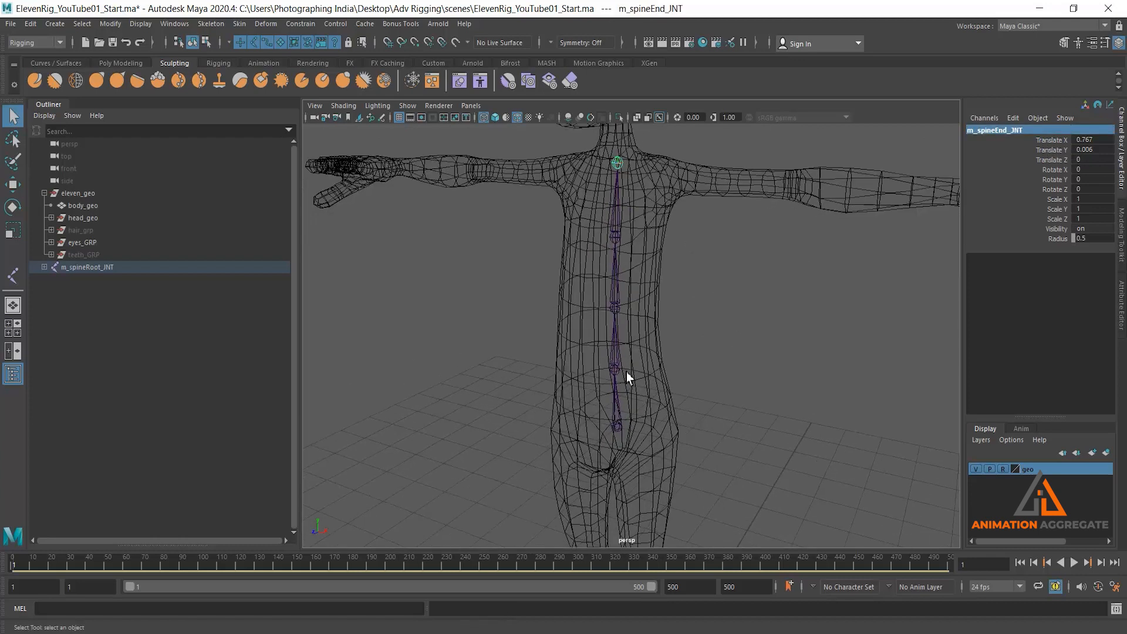
middle_click_drag(647, 353, 640, 308, "alt")
left_click(612, 326)
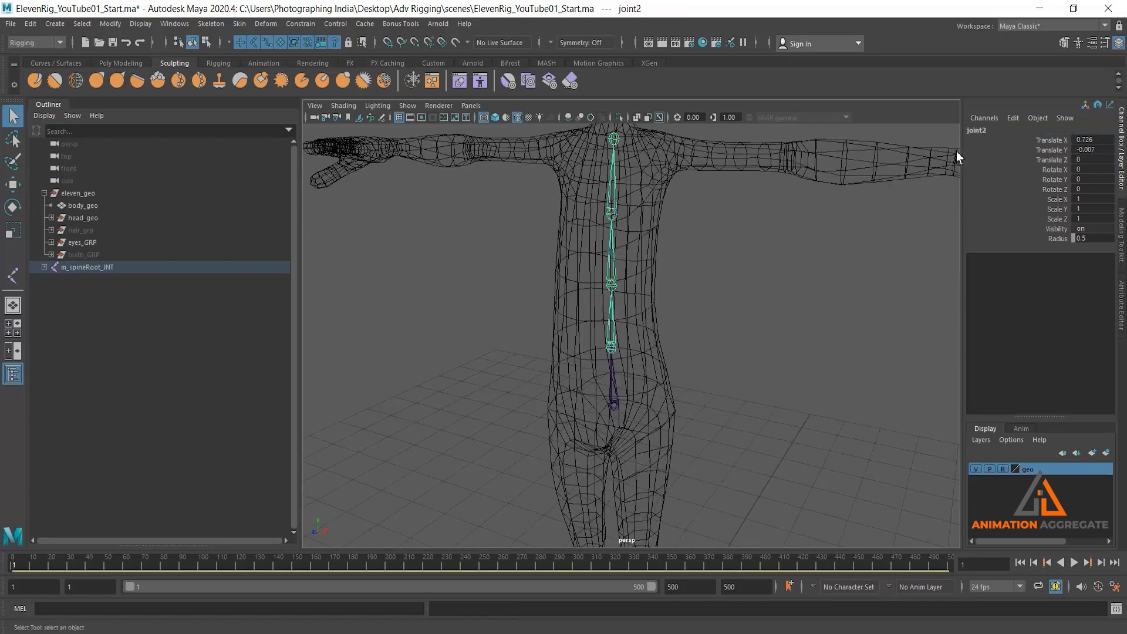
double_click(987, 129)
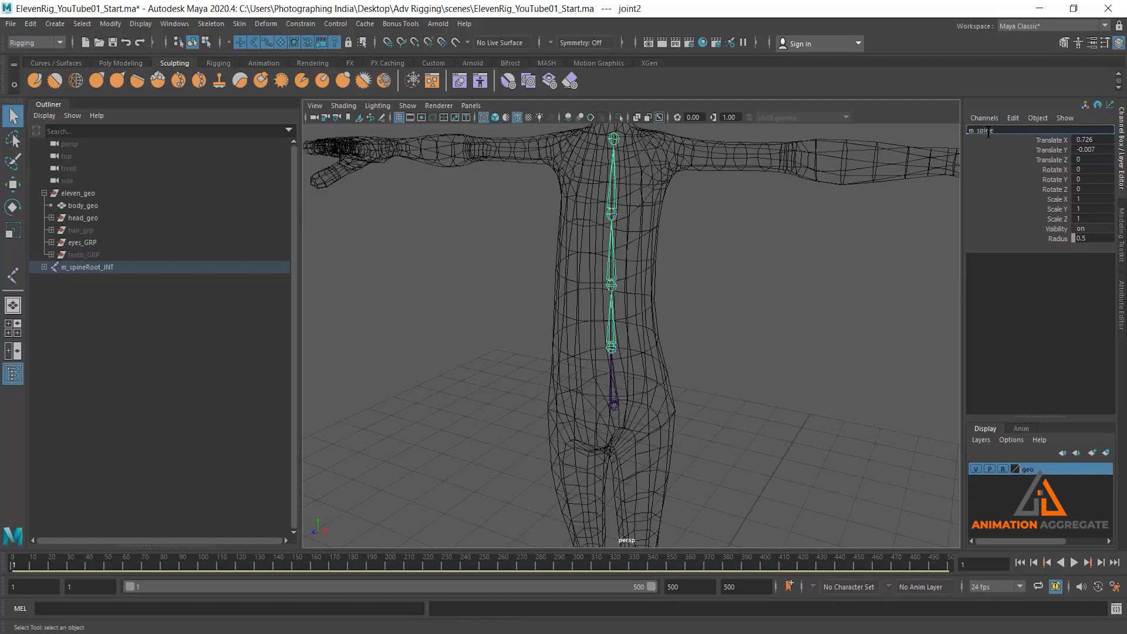
type("m_spine2_JNT")
key("Return")
Rename the middle spine joint as m_spine3_JNT and copy that name
left_click_drag(800, 288, 623, 272, "alt")
key("Down")
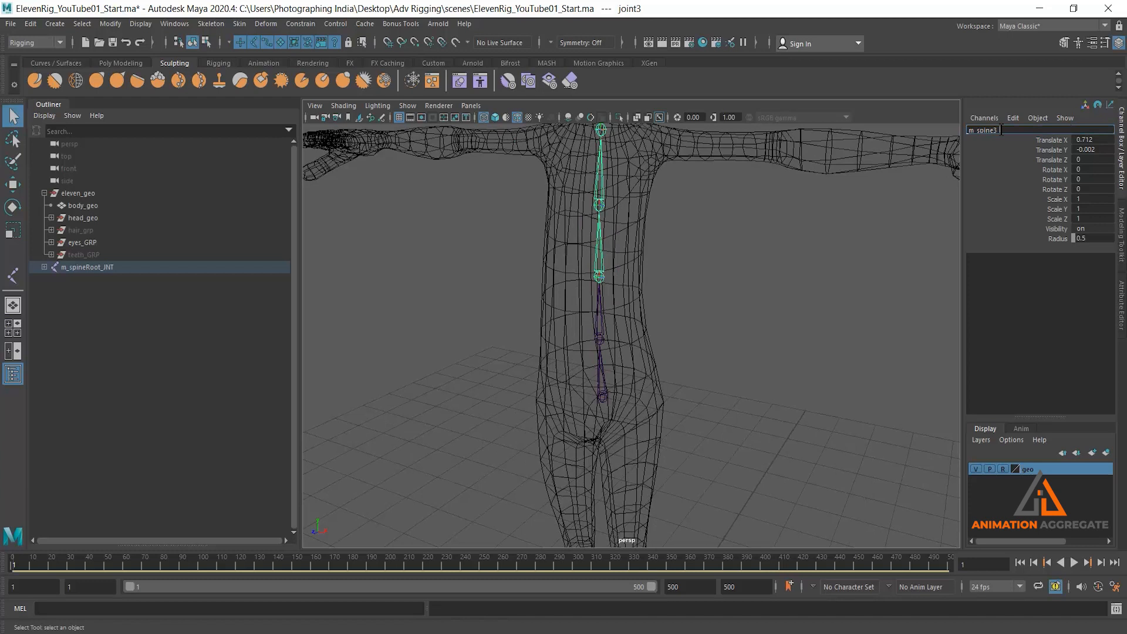
key("Return")
key("ctrl+c")
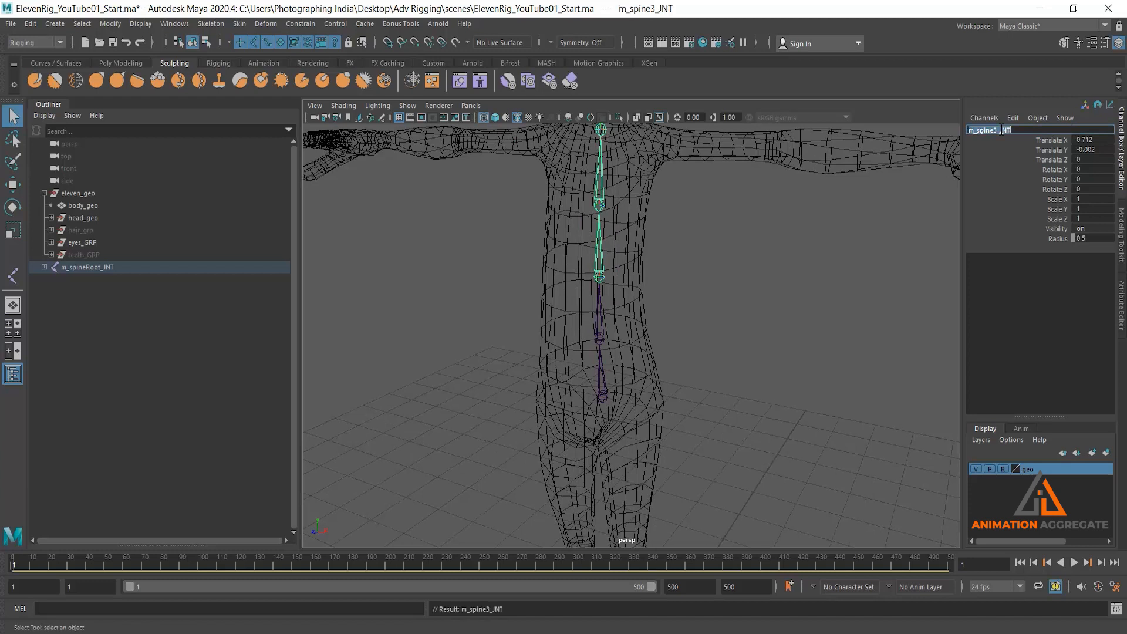
Rename the chest joint just below the spine end as m_spine4_JNT, reusing the copied name
left_click(600, 193)
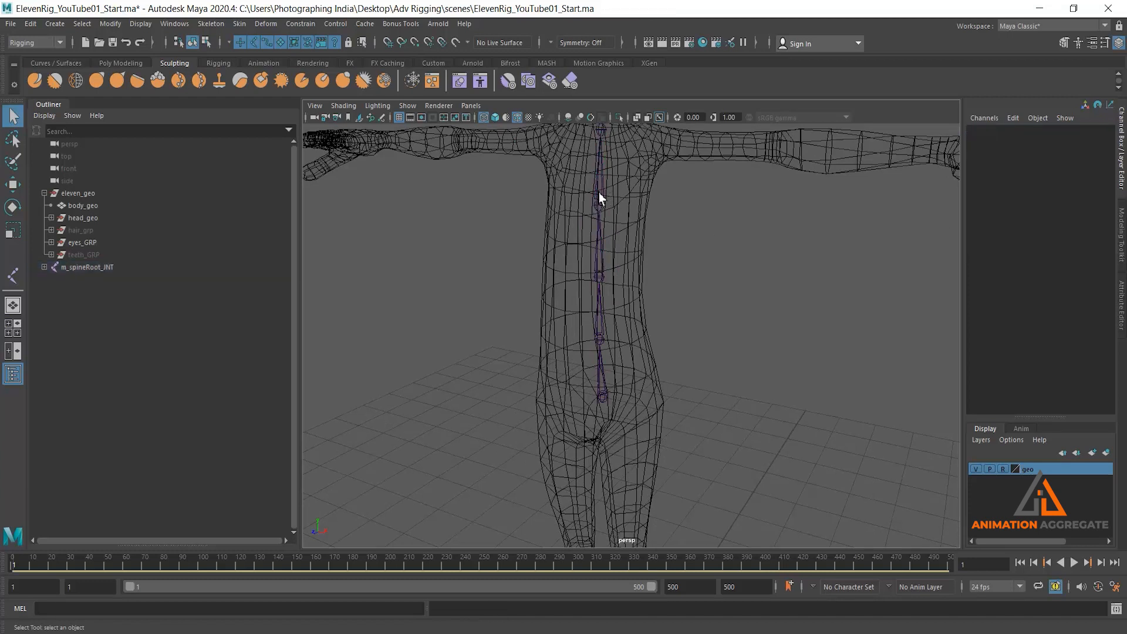
left_click(984, 130)
key("ctrl+v")
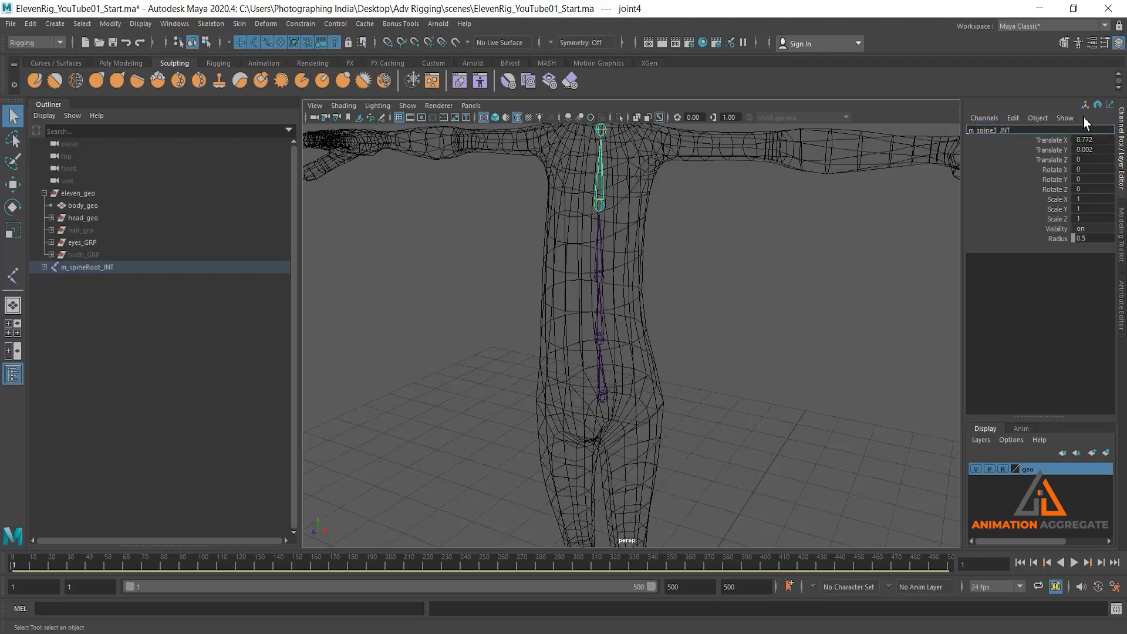
key("BackSpace")
key("BackSpace")
key("BackSpace")
key("BackSpace")
key("BackSpace")
type("4_JNT")
key("Return")
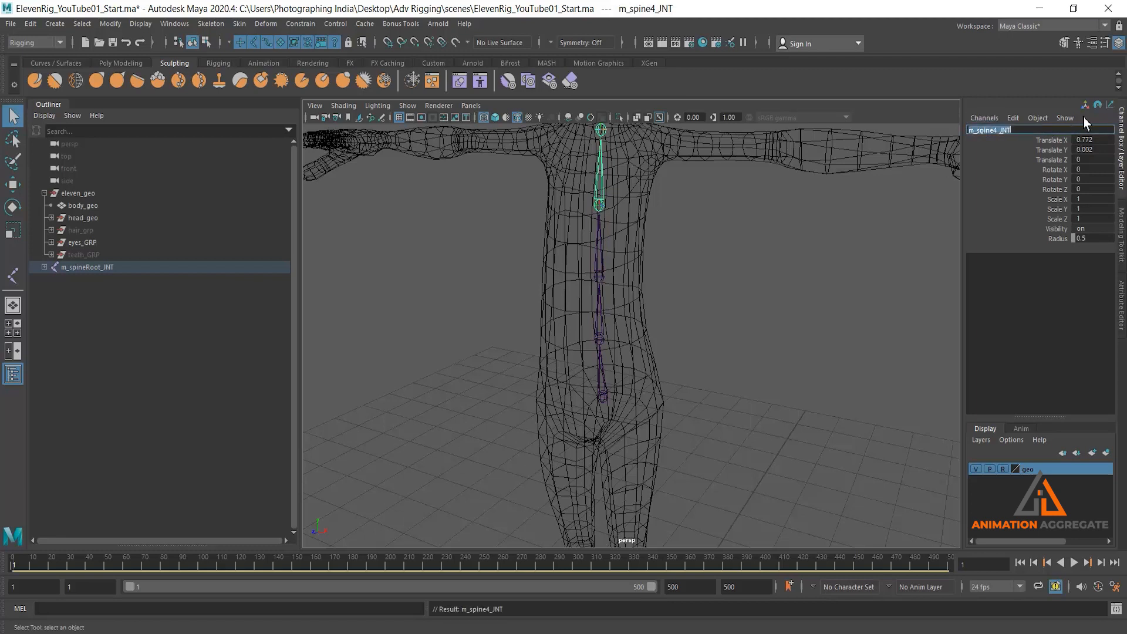
Check the names of the spine joints by selecting them one after another from the root to the end joint
scroll(629, 280, "down", 1)
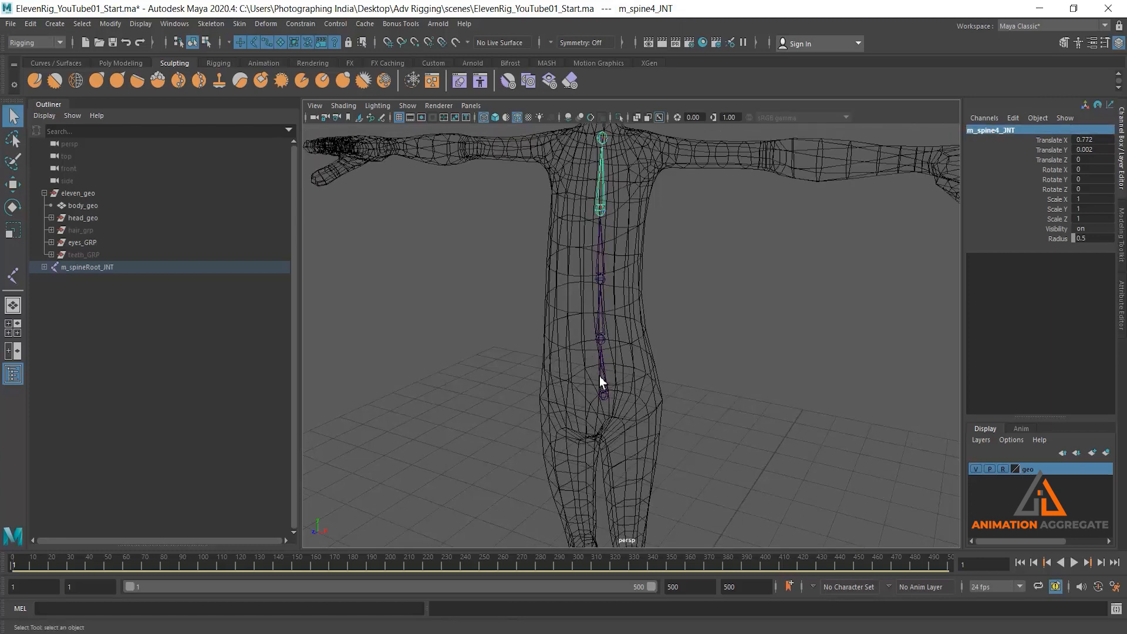
left_click(600, 378)
scroll(646, 329, "up", 1)
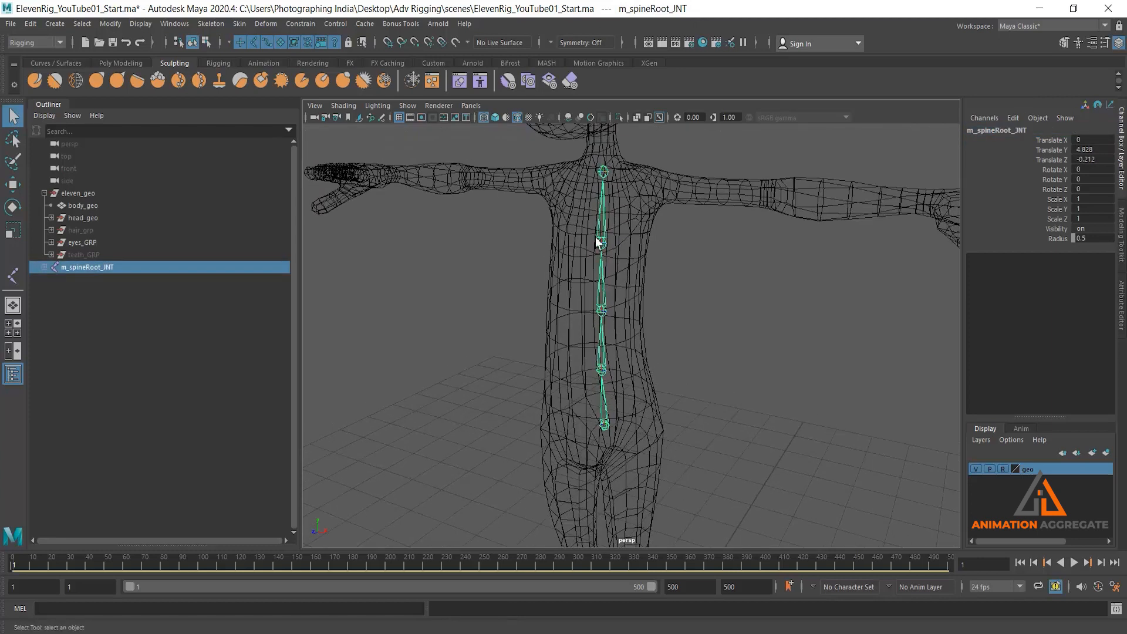
left_click(606, 169)
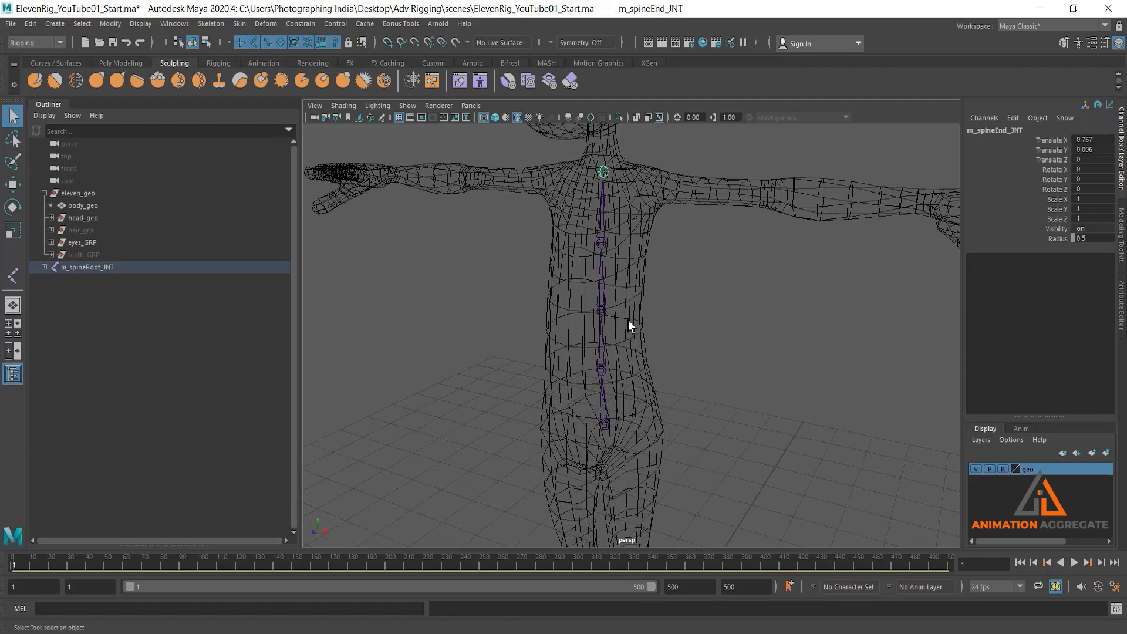
scroll(629, 319, "down", 1)
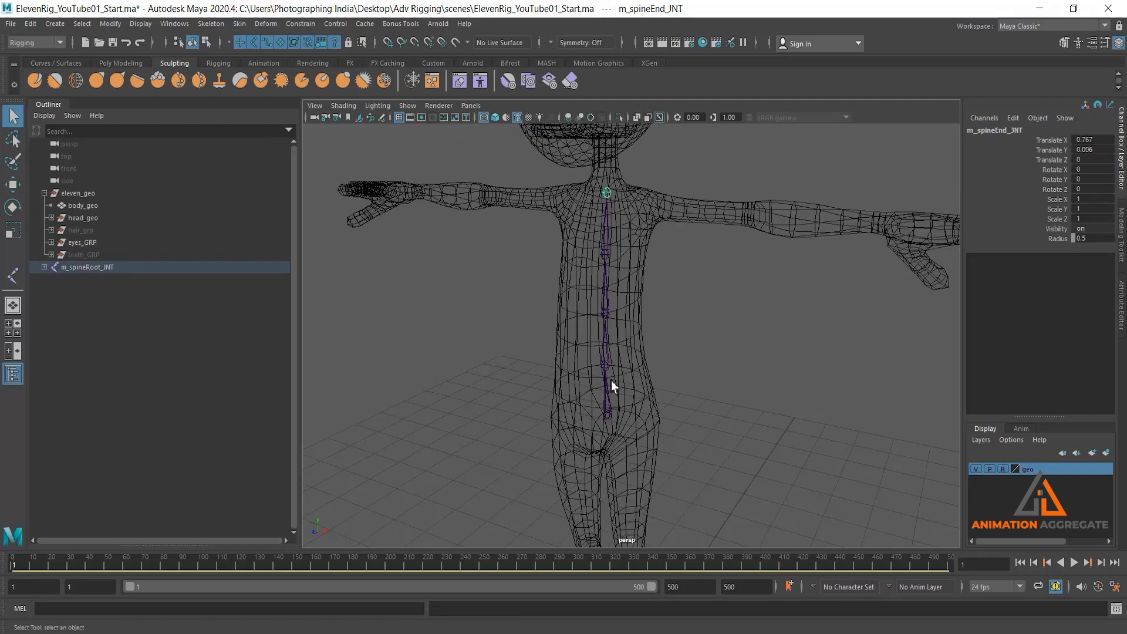
left_click(607, 411)
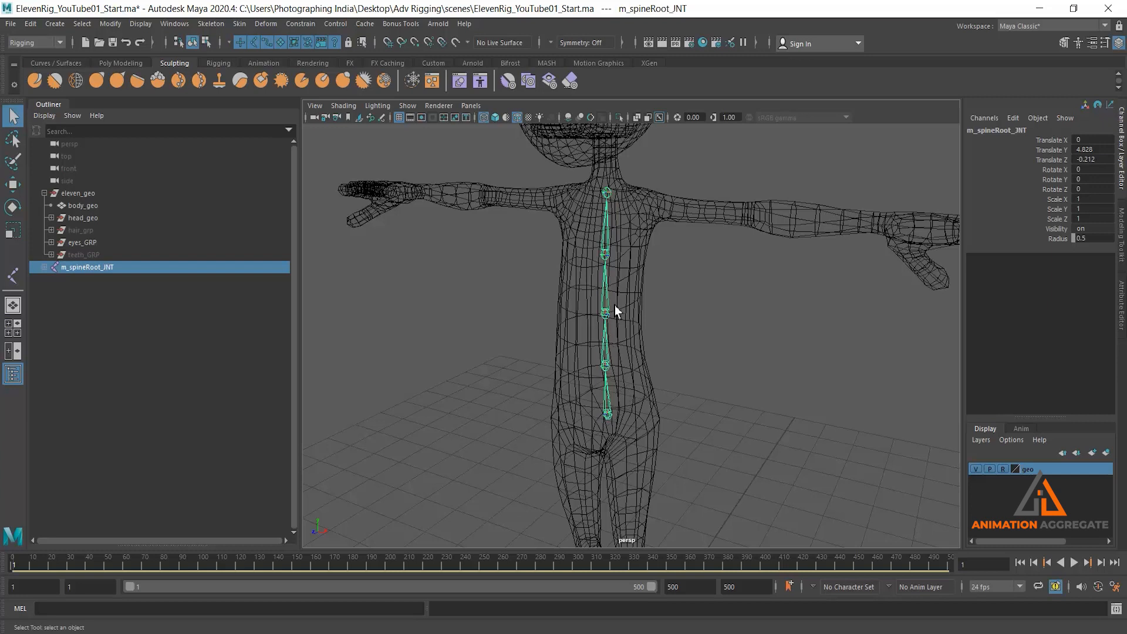
key("Down")
key("Down")
key("Down")
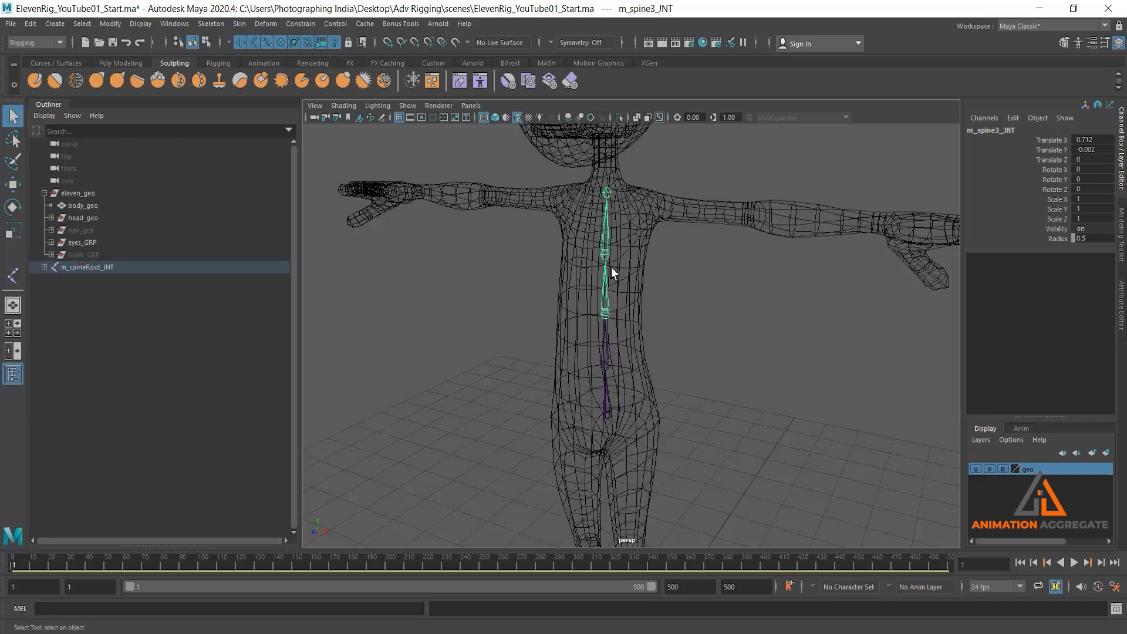
key("Down")
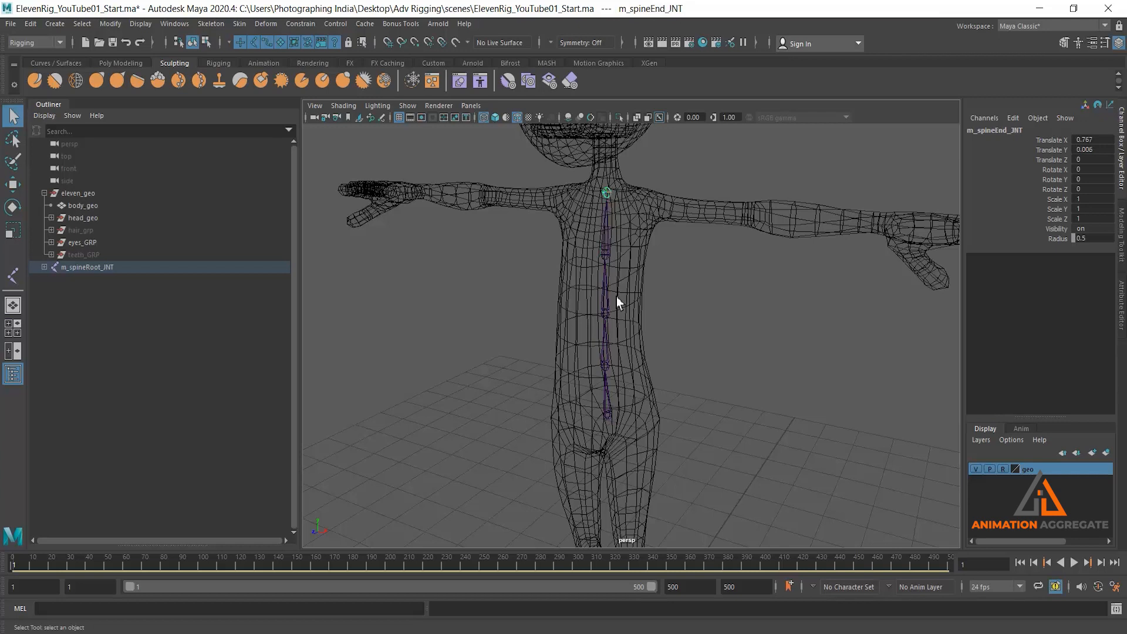
left_click(612, 416)
Deselect the joints and switch to the side view, framing the character's hips and upper legs
left_click_drag(514, 198, 607, 285, "alt")
left_click(756, 361)
left_click_drag(756, 362, 677, 460, "alt")
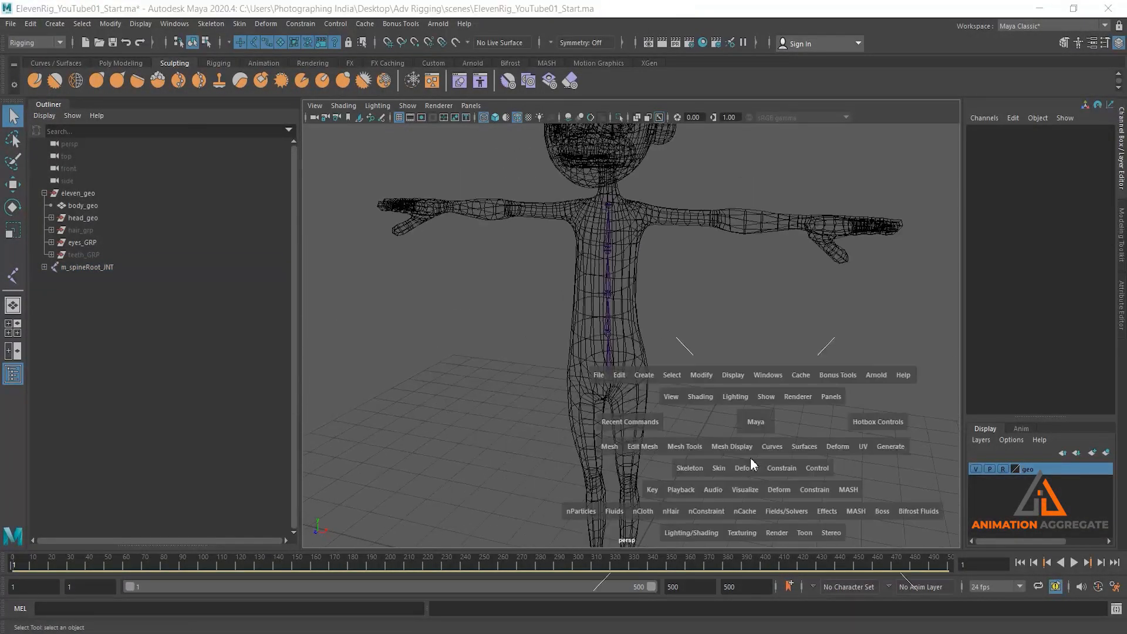
key("space")
key("space")
middle_click_drag(686, 453, 737, 236, "alt")
scroll(688, 254, "down", 6)
middle_click_drag(604, 138, 586, 232, "alt")
scroll(698, 306, "up", 3)
middle_click_drag(698, 306, 730, 169, "alt")
scroll(703, 377, "up", 3)
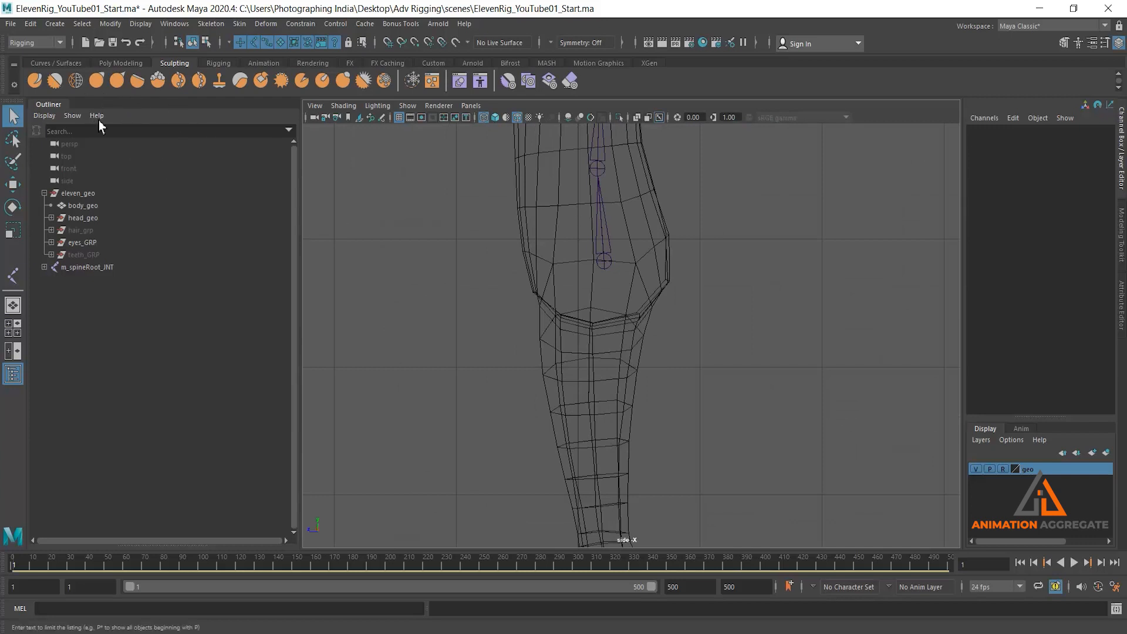
Circle the hip area with the Grease Pencil in the side view, undo the stroke and close the Grease Pencil
left_click(383, 118)
mouse_move(562, 220)
left_mouse_down()
mouse_move(815, 97)
mouse_move(894, 81)
left_mouse_up()
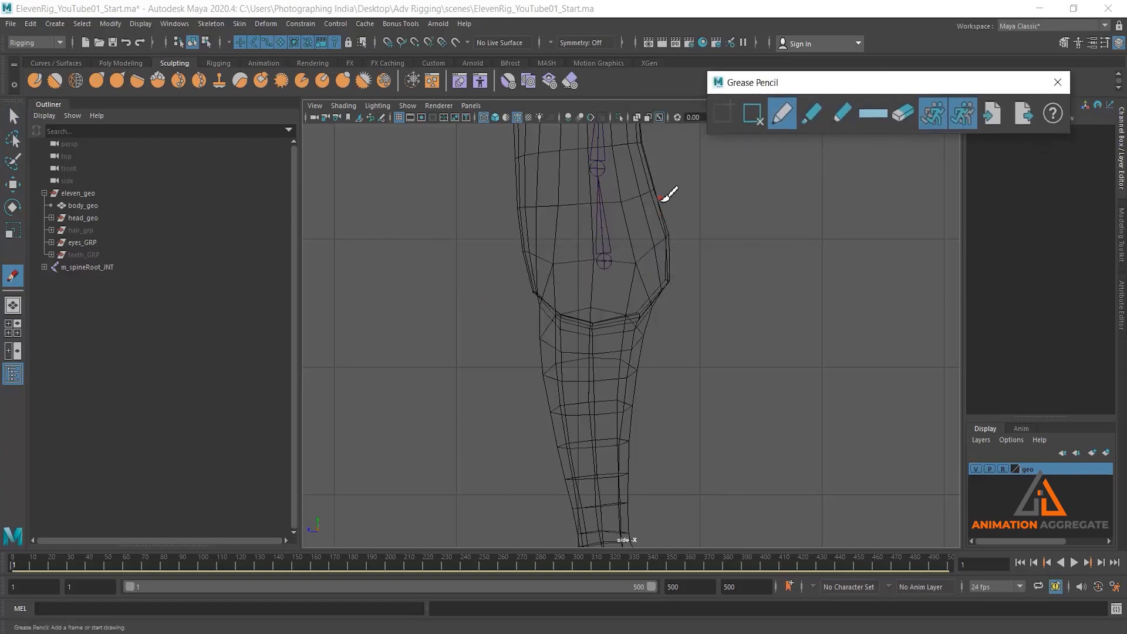
mouse_move(658, 196)
left_mouse_down()
mouse_move(590, 175)
mouse_move(541, 197)
mouse_move(527, 236)
mouse_move(532, 290)
mouse_move(558, 319)
mouse_move(611, 324)
mouse_move(652, 290)
mouse_move(659, 198)
left_mouse_up()
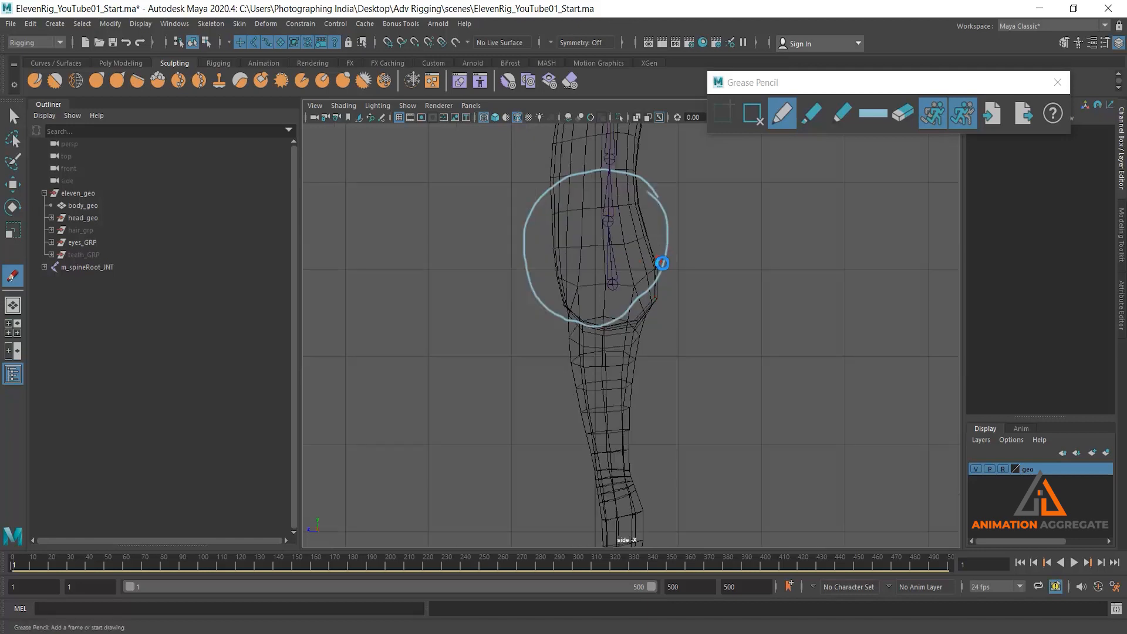
key("ctrl+z")
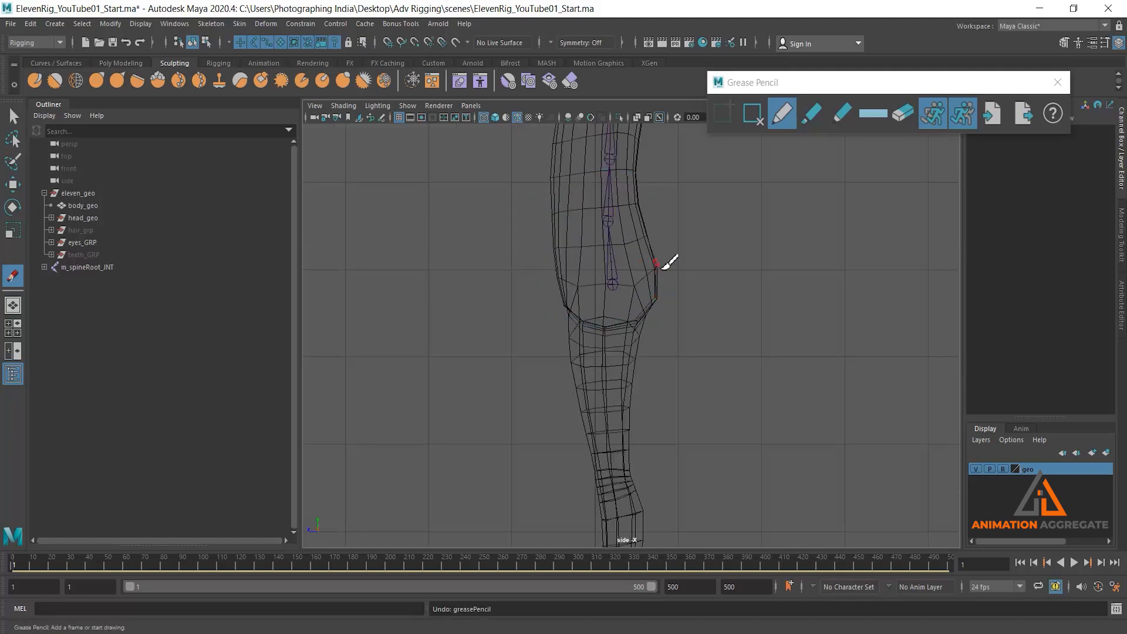
left_click(1058, 82)
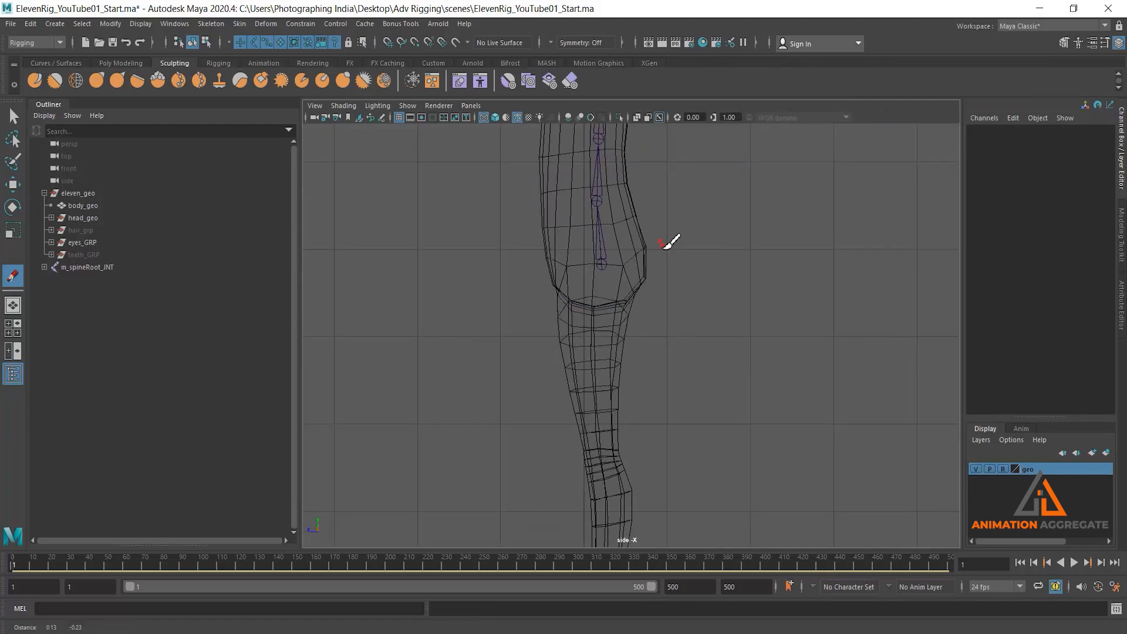
key("w")
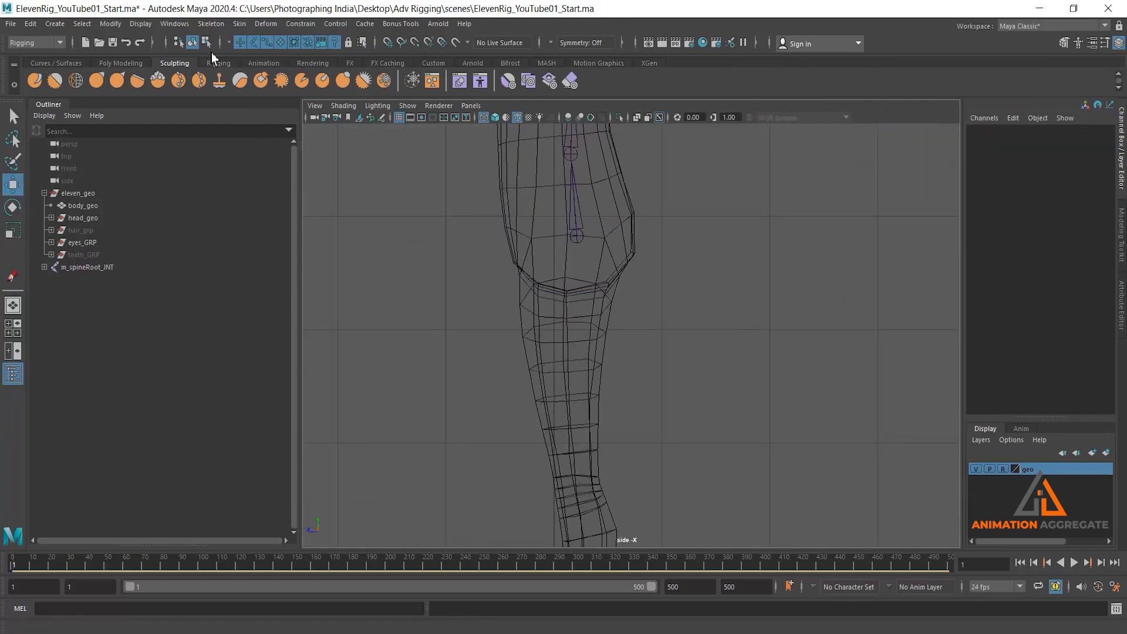
Create a separate leg root joint at the hip with the Joint tool, next to the spine root in the side view
left_click(211, 23)
left_click(267, 58)
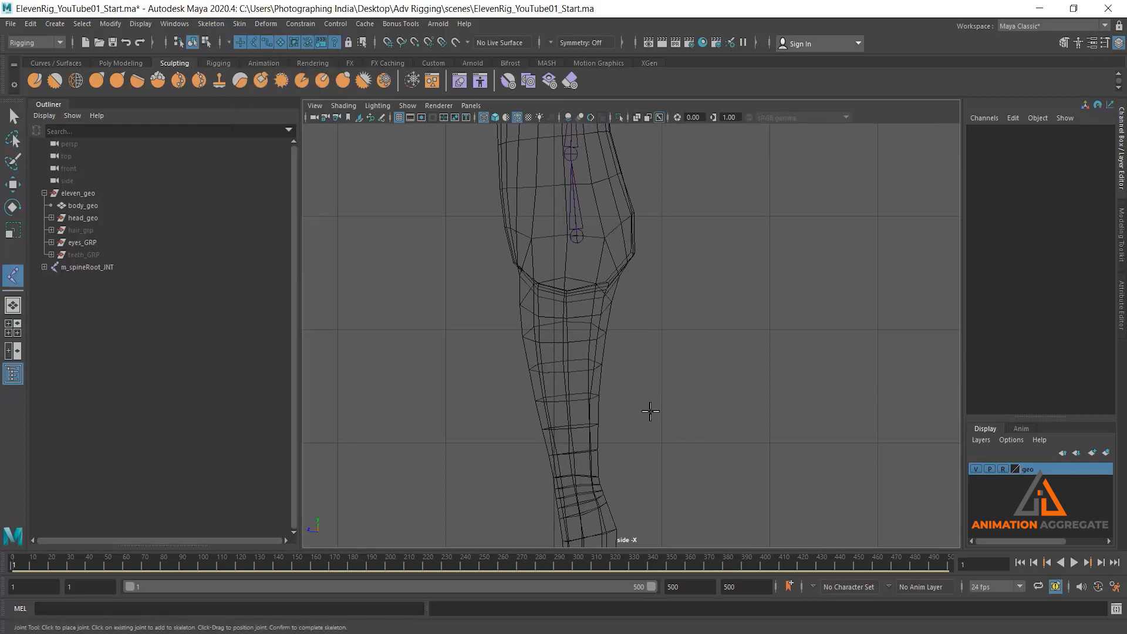
left_click(587, 238)
middle_click_drag(587, 238, 579, 237)
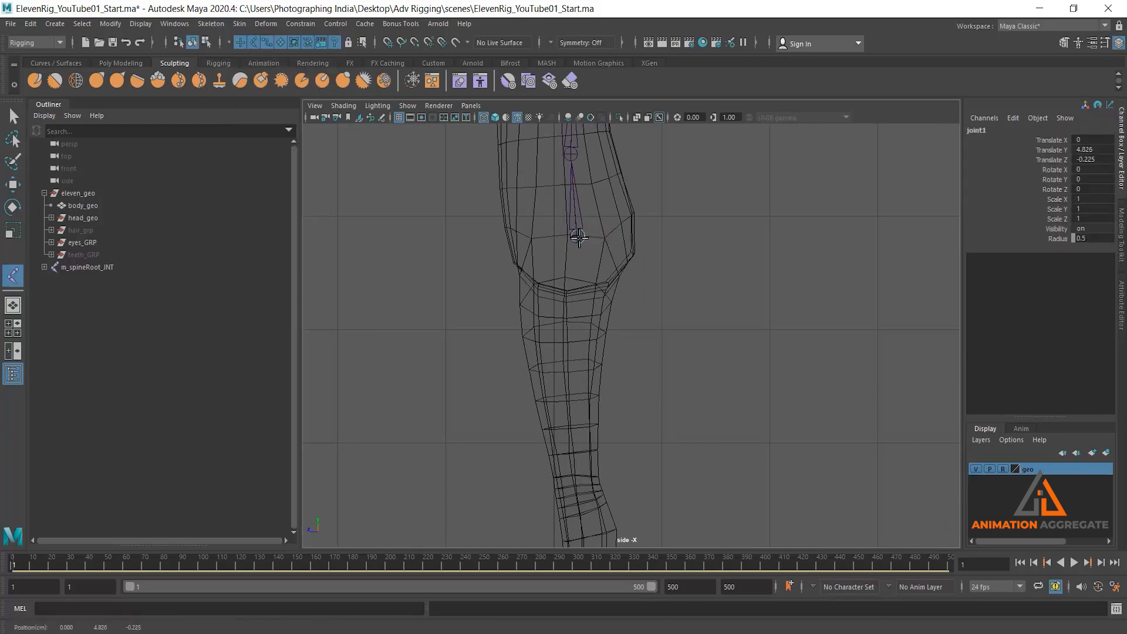
key("Return")
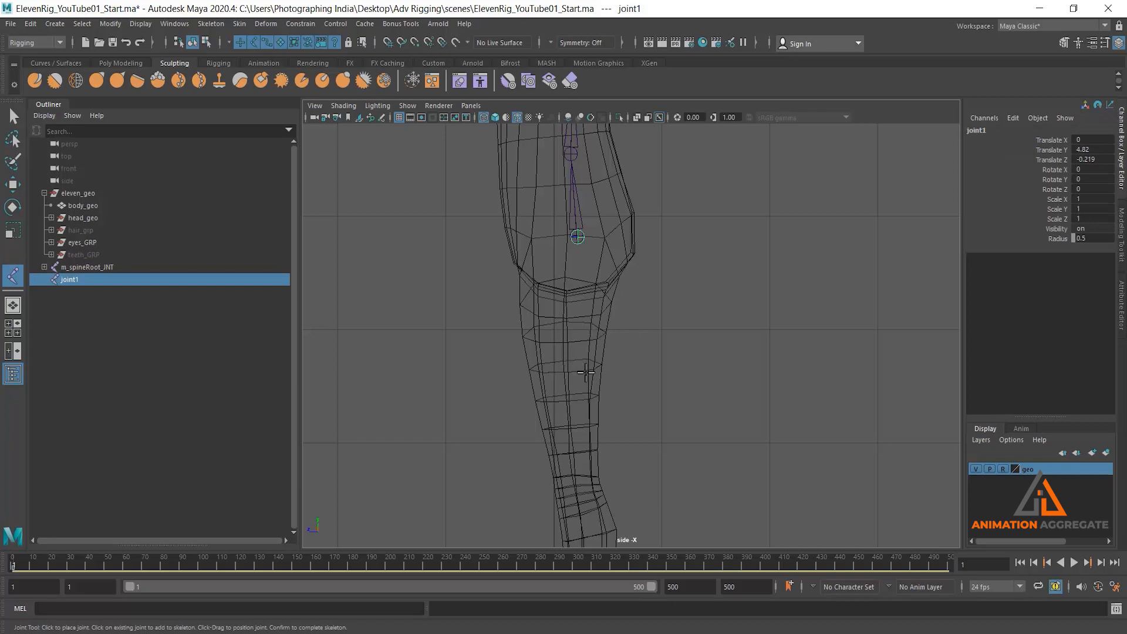
Continue the leg chain in the side view by placing a knee joint and an ankle joint
middle_click_drag(567, 352, 506, 248, "alt")
left_click_drag(498, 374, 512, 394)
key("Return")
middle_click_drag(593, 372, 644, 80, "alt")
left_click_drag(562, 327, 566, 321)
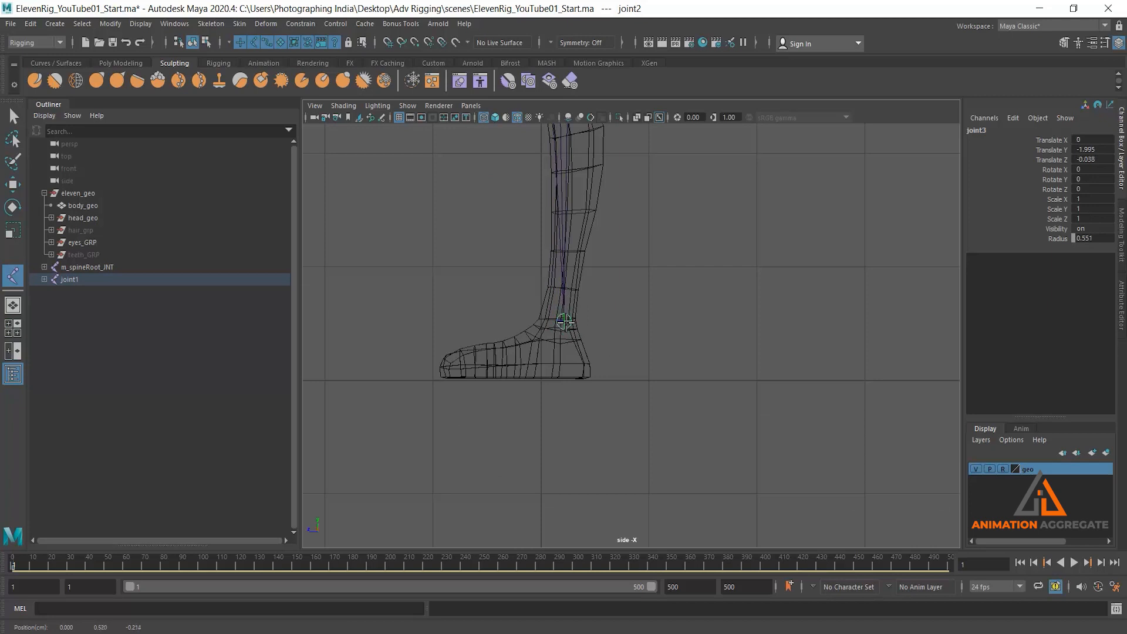
left_click_drag(566, 322, 565, 322)
Add joints at the ball of the foot and the toe tip, and complete the leg chain
left_click_drag(509, 360, 439, 369)
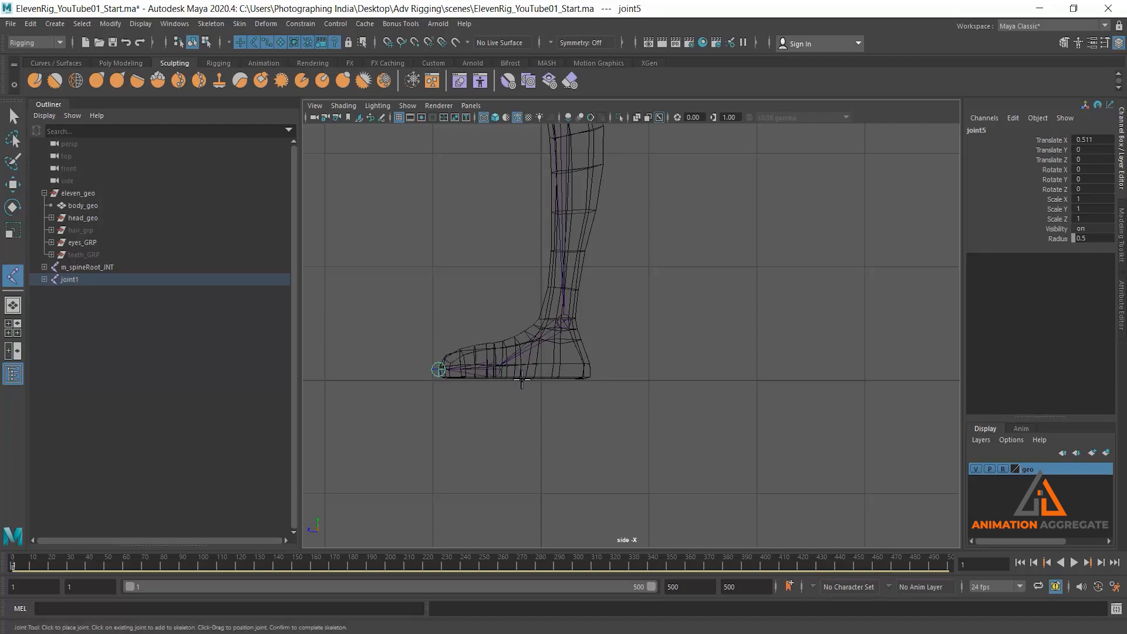
key("Return")
key("w")
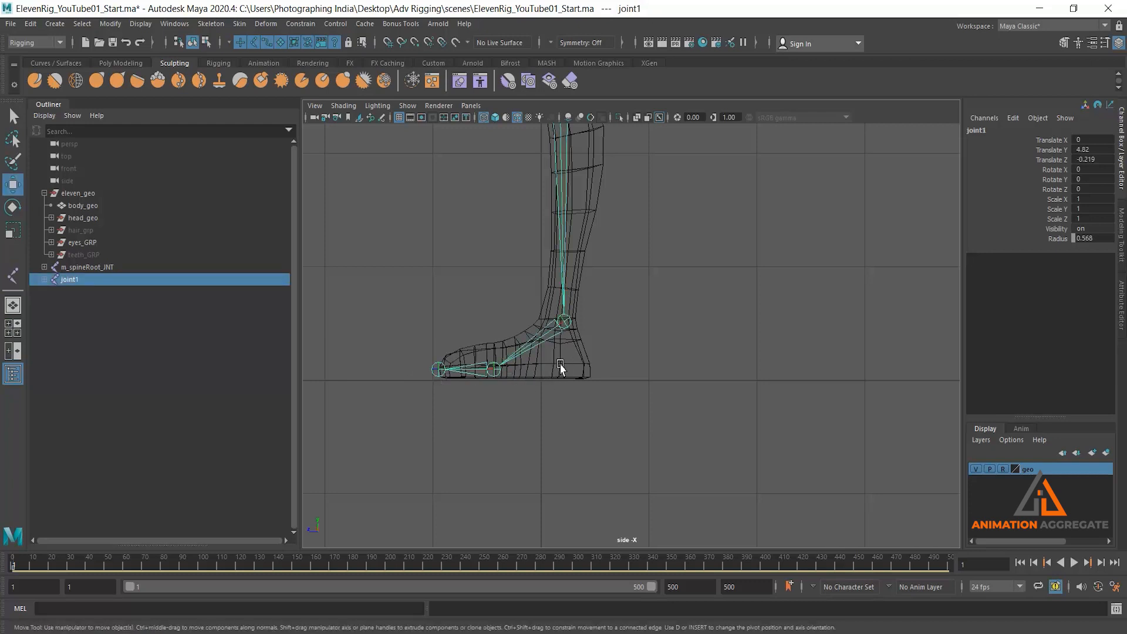
Move the leg chain from the body's centre line into the character's right leg, to about -0.337 in Translate X
key("space")
key("space")
right_click_drag(704, 364, 586, 327, "alt")
left_click_drag(586, 327, 578, 280, "alt")
right_click_drag(579, 279, 611, 242, "alt")
middle_click_drag(610, 242, 621, 154, "alt")
left_click_drag(657, 288, 627, 352)
middle_click_drag(627, 353, 630, 264, "alt")
right_click_drag(630, 264, 668, 337, "alt")
middle_click_drag(644, 229, 676, 311, "alt")
left_click_drag(676, 311, 708, 233, "alt")
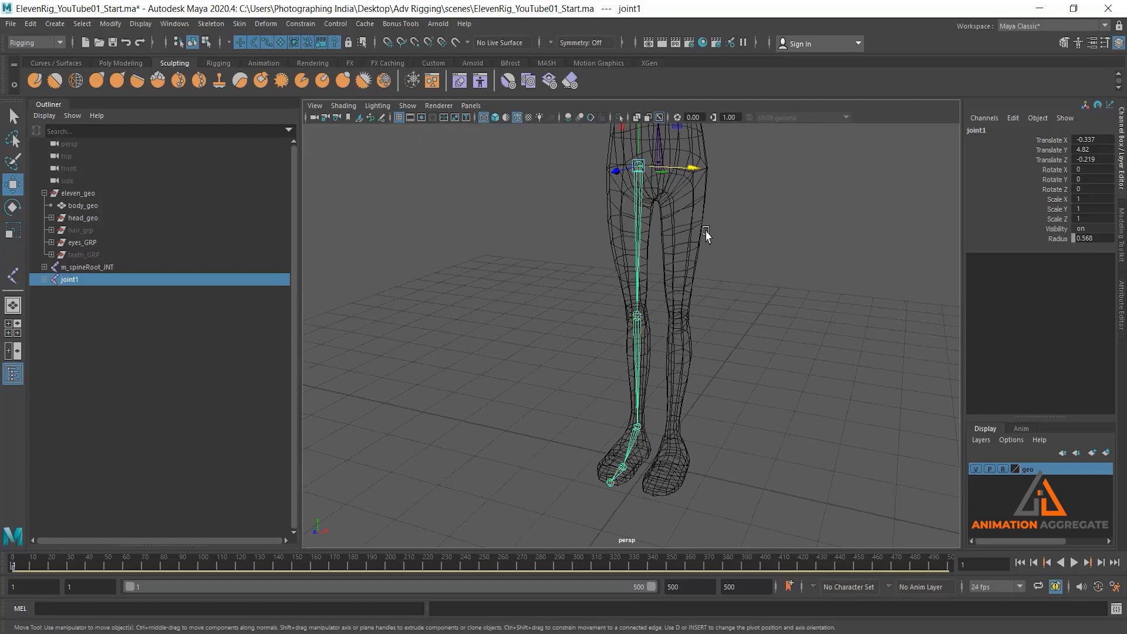
Refine the leg chain's sideways placement inside the right leg in the front view, to Translate X -0.357
left_click_drag(652, 455, 688, 446, "alt")
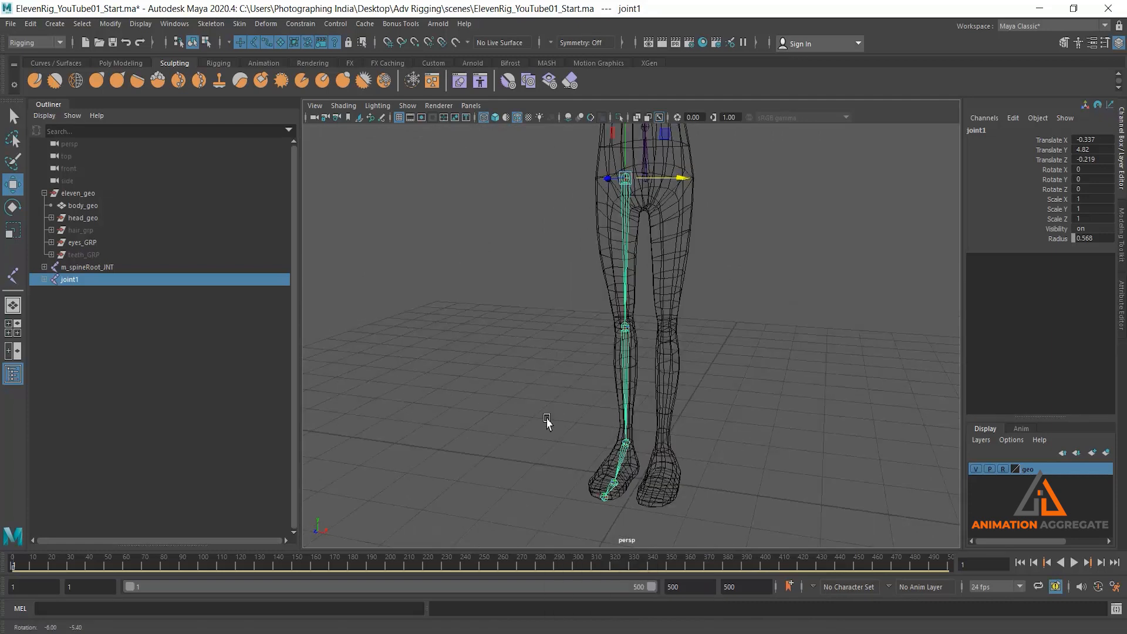
left_click_drag(548, 423, 561, 455, "alt")
middle_click_drag(561, 455, 537, 364, "alt")
left_click_drag(538, 367, 550, 431, "alt")
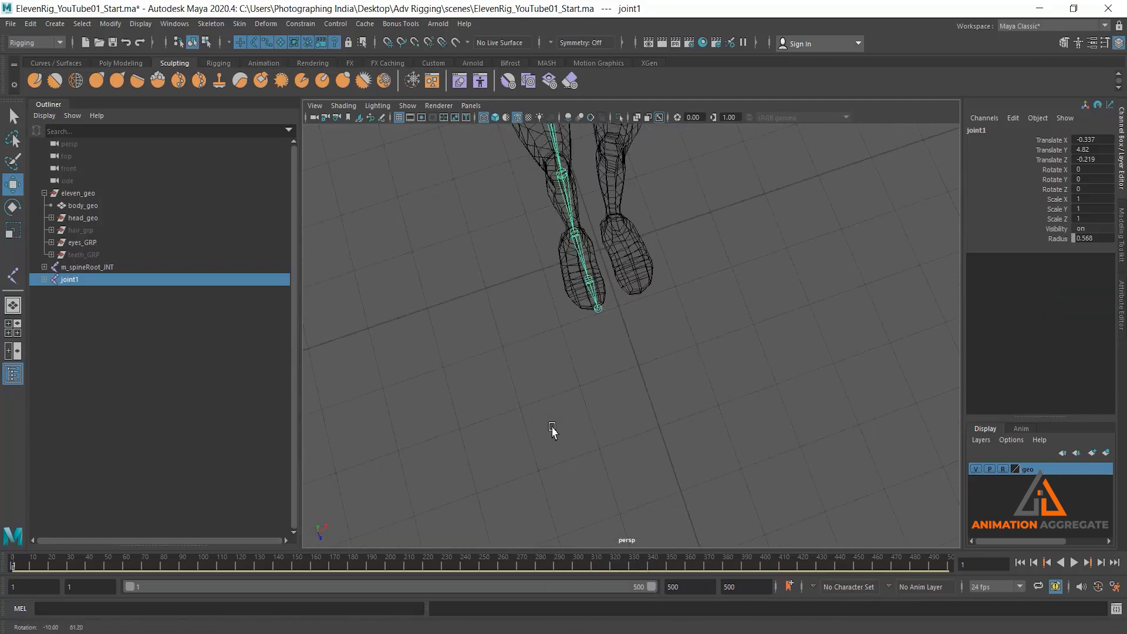
left_click_drag(583, 350, 604, 335, "alt")
right_click_drag(660, 245, 652, 218, "alt")
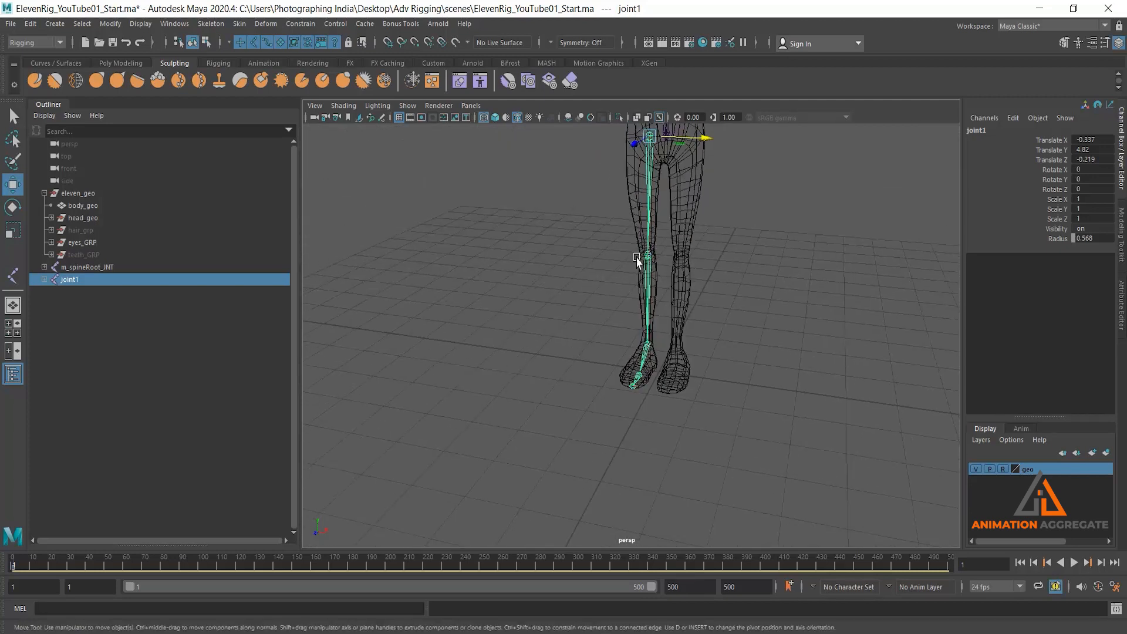
key("space")
key("space")
right_click_drag(599, 442, 611, 357, "alt")
middle_click_drag(655, 506, 638, 313, "alt")
right_click_drag(639, 312, 685, 286, "alt")
middle_click_drag(580, 179, 592, 283, "alt")
right_click_drag(573, 191, 659, 214, "alt")
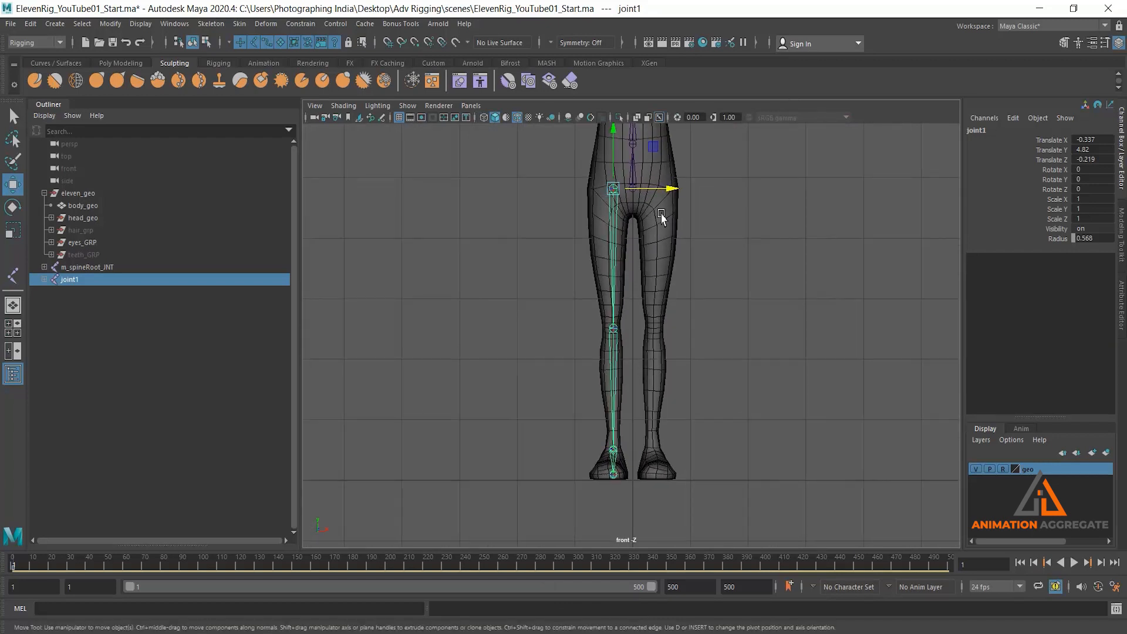
left_click_drag(672, 189, 669, 190)
Disconnect the ankle joint from the leg chain so that the foot joints form a separate chain
key("space")
key("space")
left_click_drag(715, 282, 677, 332, "alt")
left_click(673, 326)
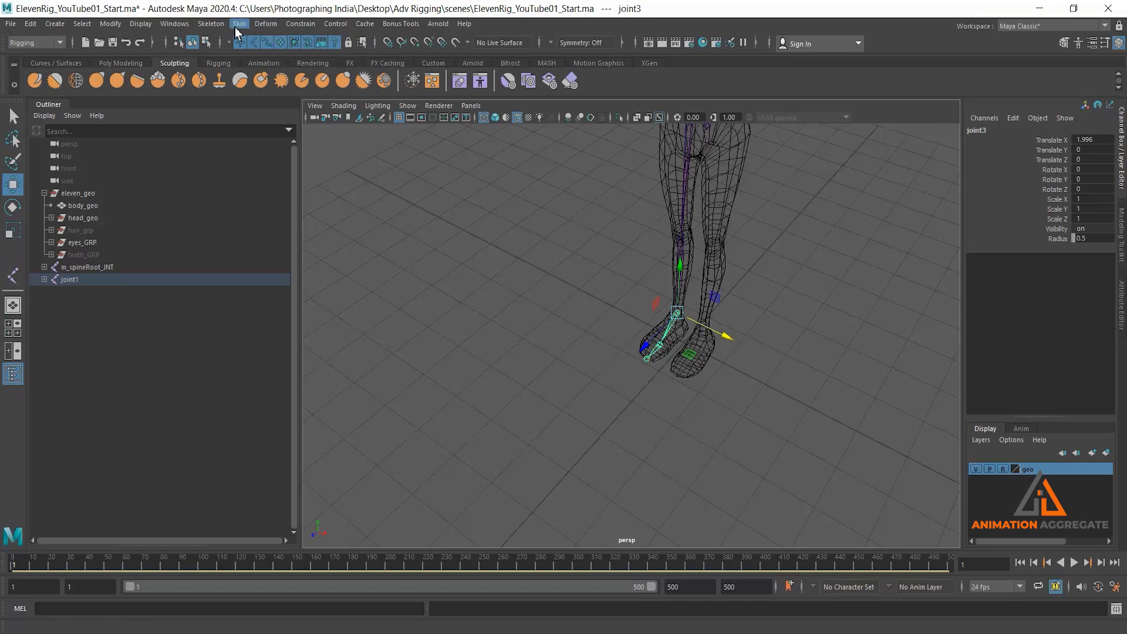
left_click(208, 25)
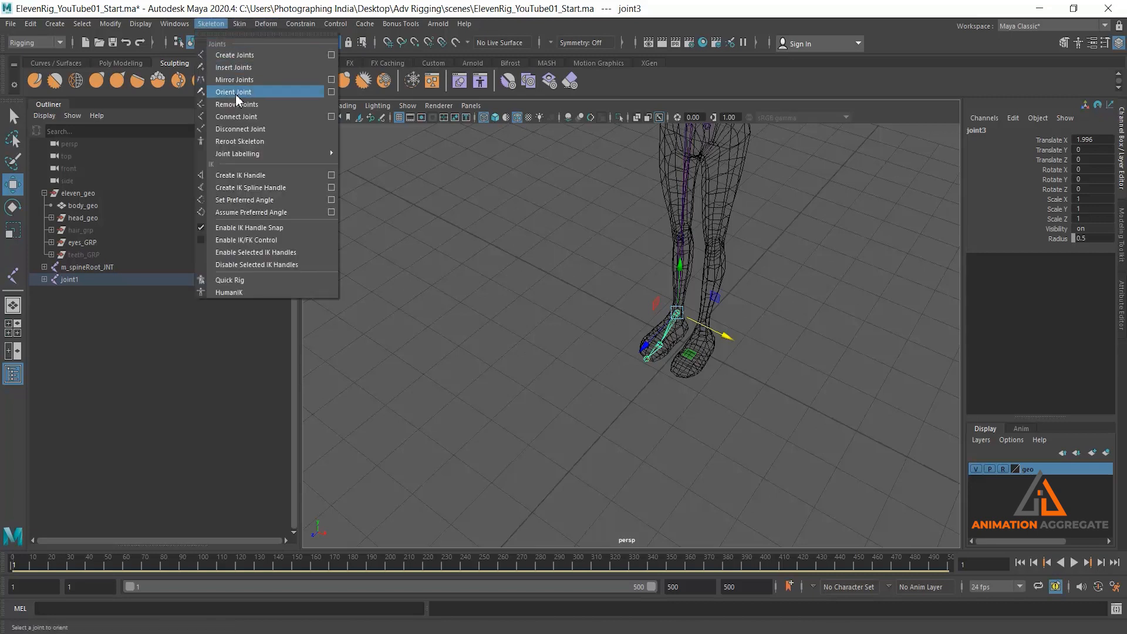
left_click(234, 133)
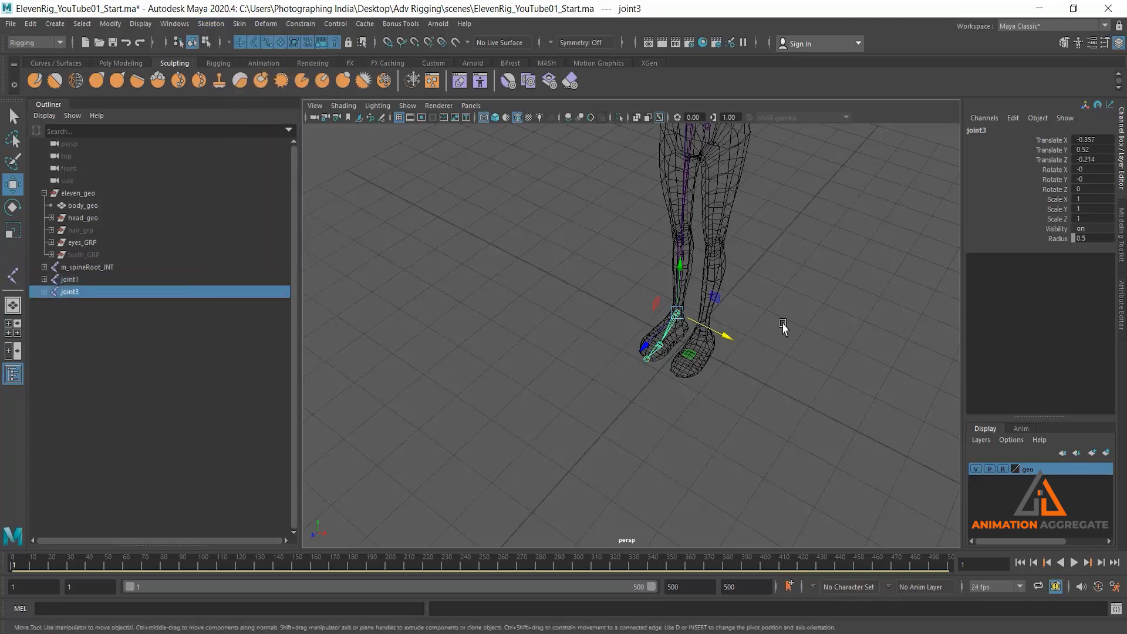
Examine the separated foot and leg chains around the ankle by selecting each root joint in the perspective view
left_click_drag(762, 319, 737, 300, "alt")
left_click(646, 265)
left_click(707, 339)
middle_click_drag(747, 274, 696, 237, "alt")
scroll(696, 241, "up", 2)
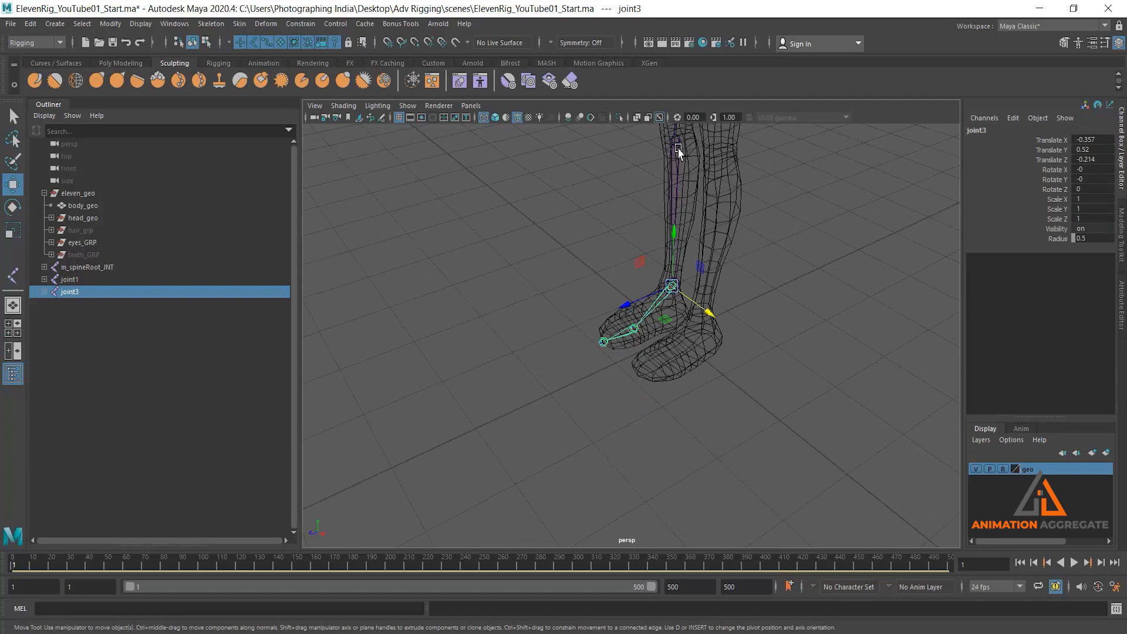
scroll(670, 221, "up", 2)
left_click(679, 194)
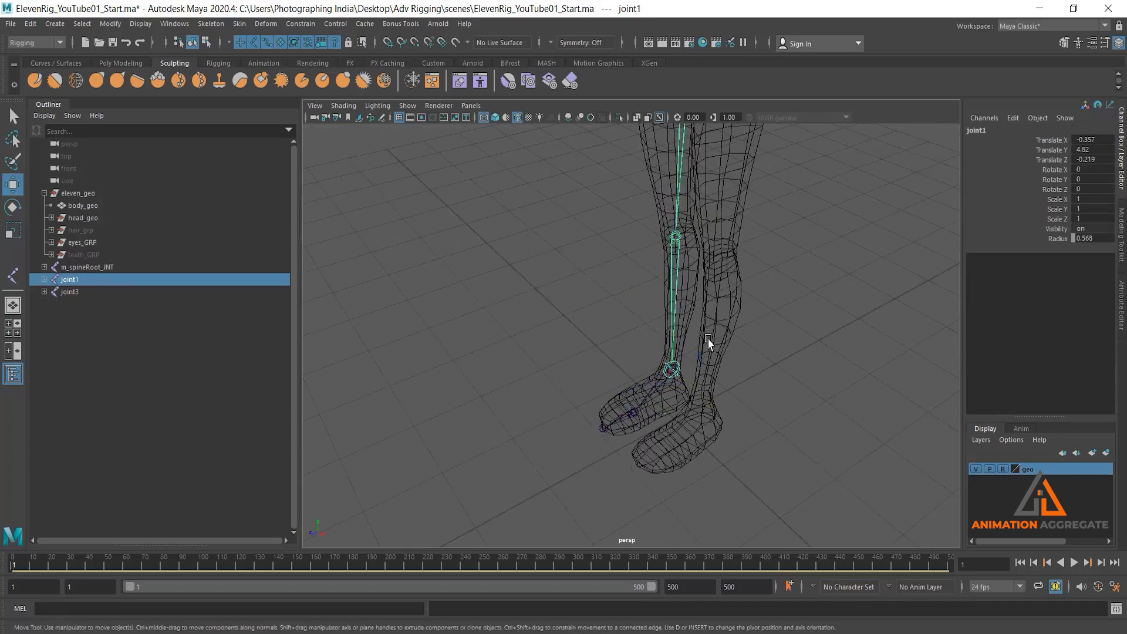
middle_click_drag(708, 339, 683, 238, "alt")
Set the radius of the leg chain's ankle end joint to 0.5 and clear the selection
left_click(630, 296)
right_click_drag(627, 180, 864, 305, "alt")
left_click(864, 304)
left_click(684, 195)
left_click_drag(702, 254, 676, 292, "alt")
double_click(1101, 238)
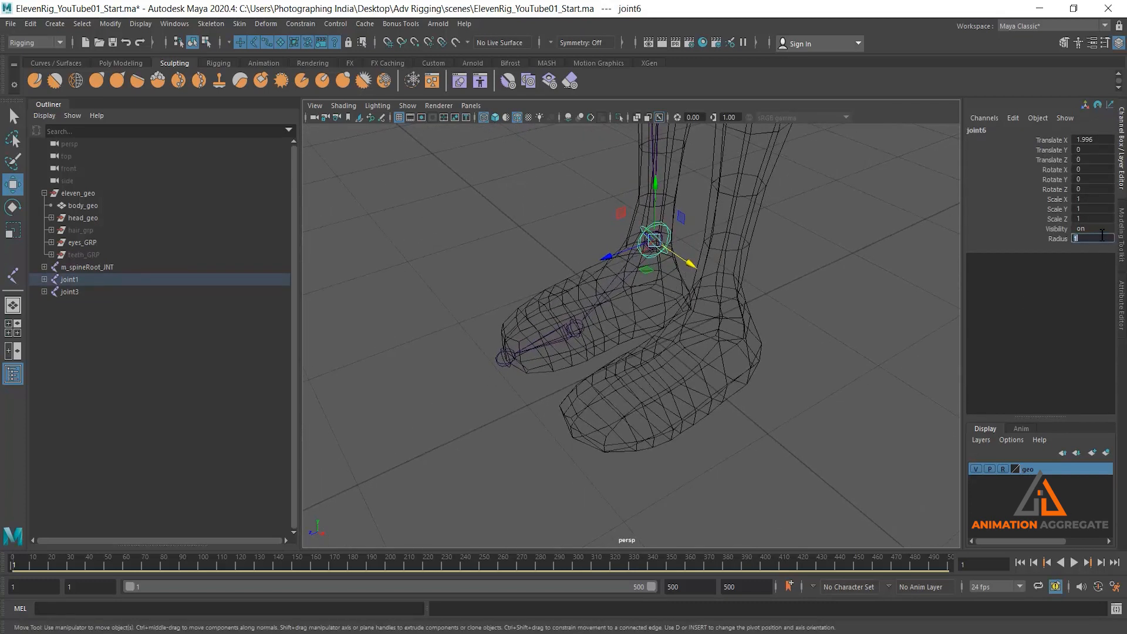
key("Return")
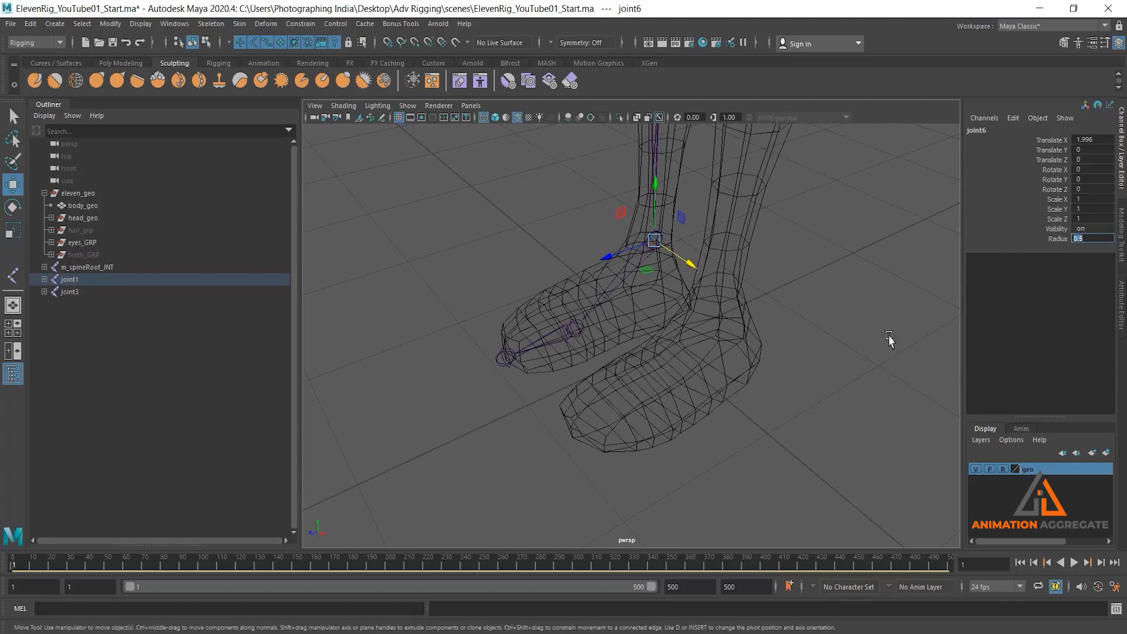
left_click(780, 275)
Check the lower leg, foot and hip joints in the perspective view by selecting them in turn
left_click_drag(609, 272, 618, 171, "alt")
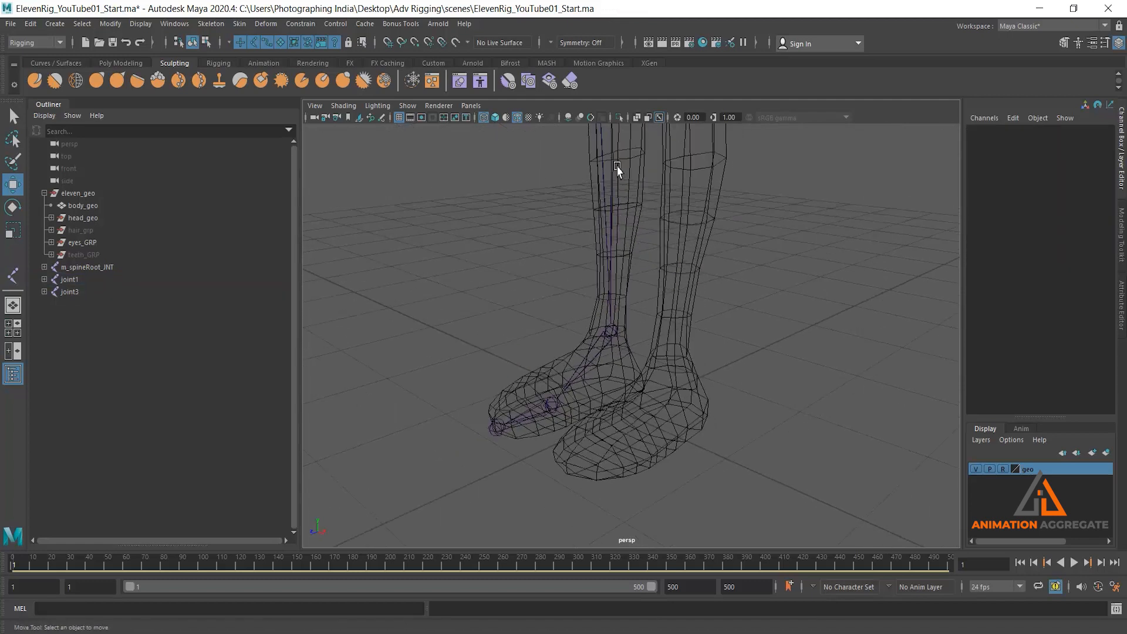
left_click(618, 252)
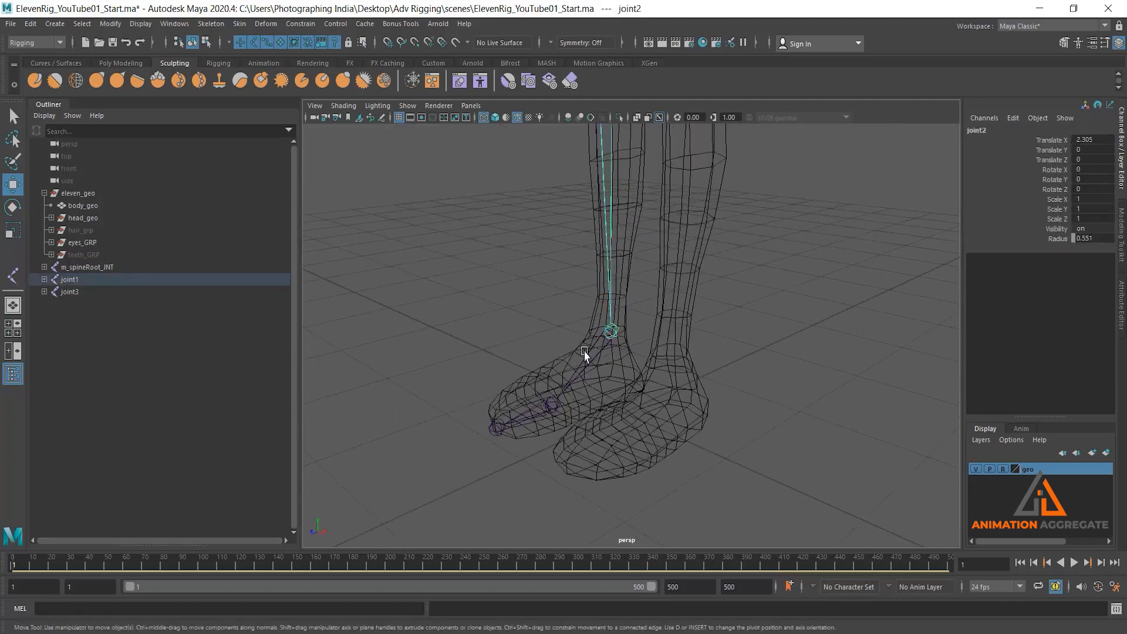
left_click(594, 352)
left_click_drag(701, 404, 669, 305, "alt")
right_click_drag(670, 306, 660, 250, "alt")
middle_click_drag(667, 249, 666, 298, "alt")
right_click_drag(666, 298, 647, 259, "alt")
middle_click_drag(639, 174, 627, 260, "alt")
left_click(611, 219)
left_click_drag(637, 252, 677, 245, "alt")
Examine the leg chain's alignment from hip to ankle in the side view and return to the perspective view
key("space")
key("space")
right_click_drag(795, 456, 706, 301, "alt")
middle_click_drag(595, 171, 596, 251, "alt")
scroll(585, 261, "up", 8)
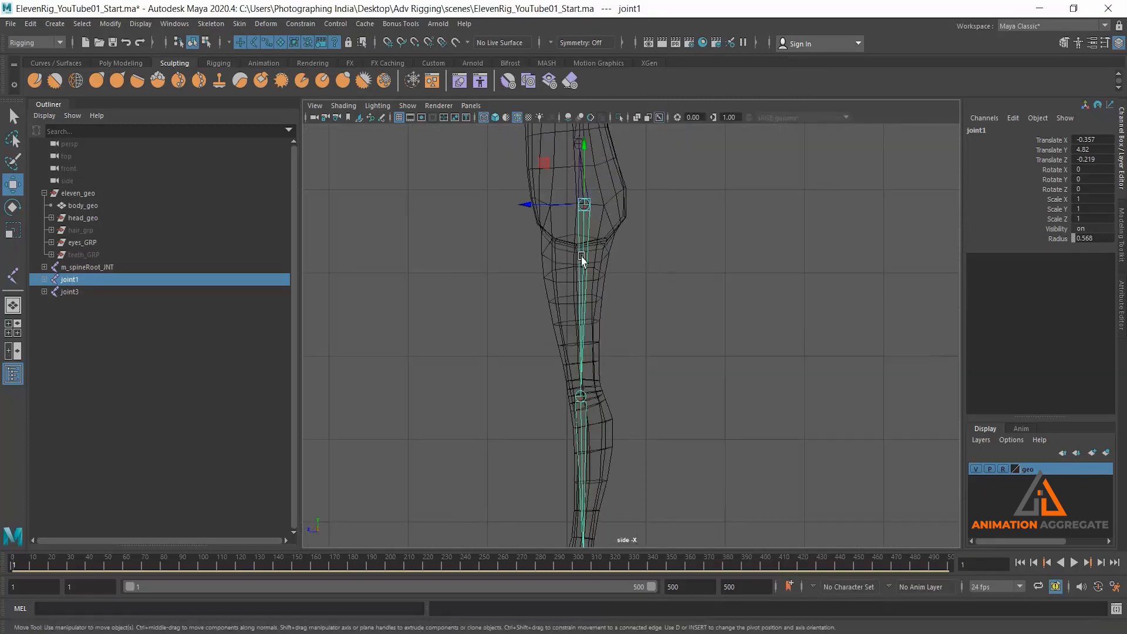
middle_click_drag(611, 478, 587, 281, "alt")
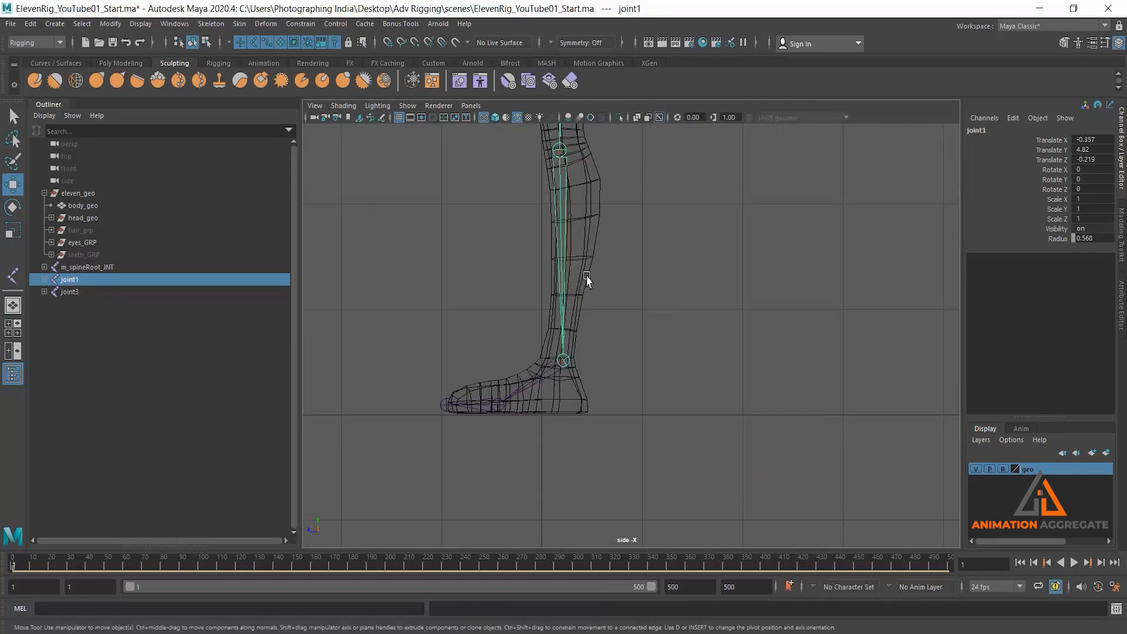
key("space")
key("space")
left_click_drag(717, 297, 649, 297, "alt")
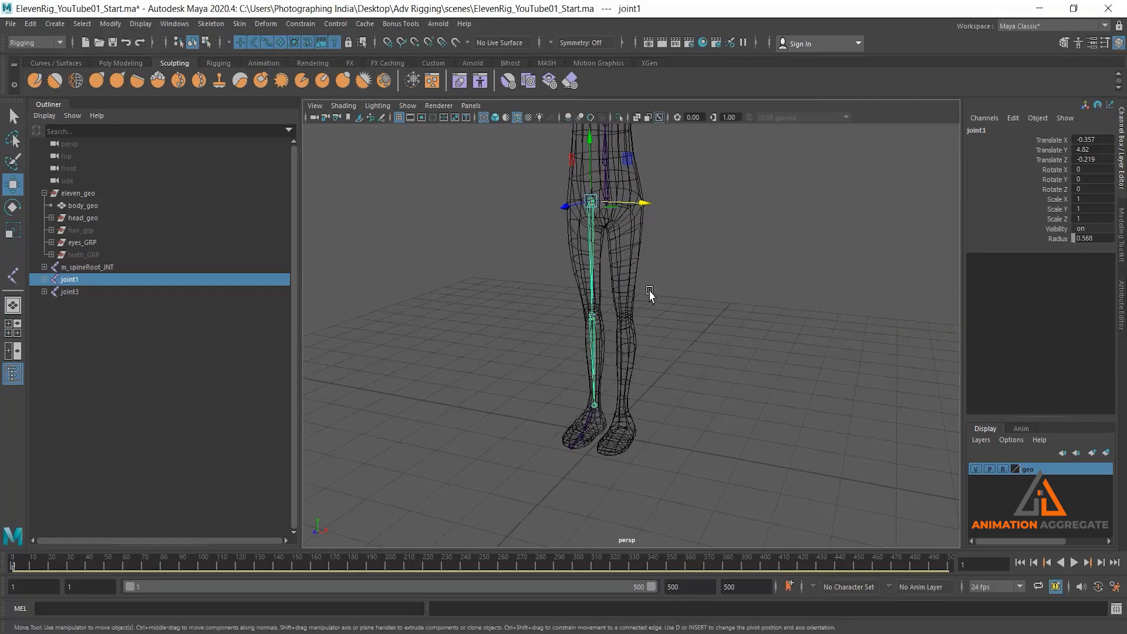
Rename the leg chain's root joint at the hip to r_legRoot_JNT
middle_click_drag(601, 261, 618, 314, "alt")
double_click(1002, 130)
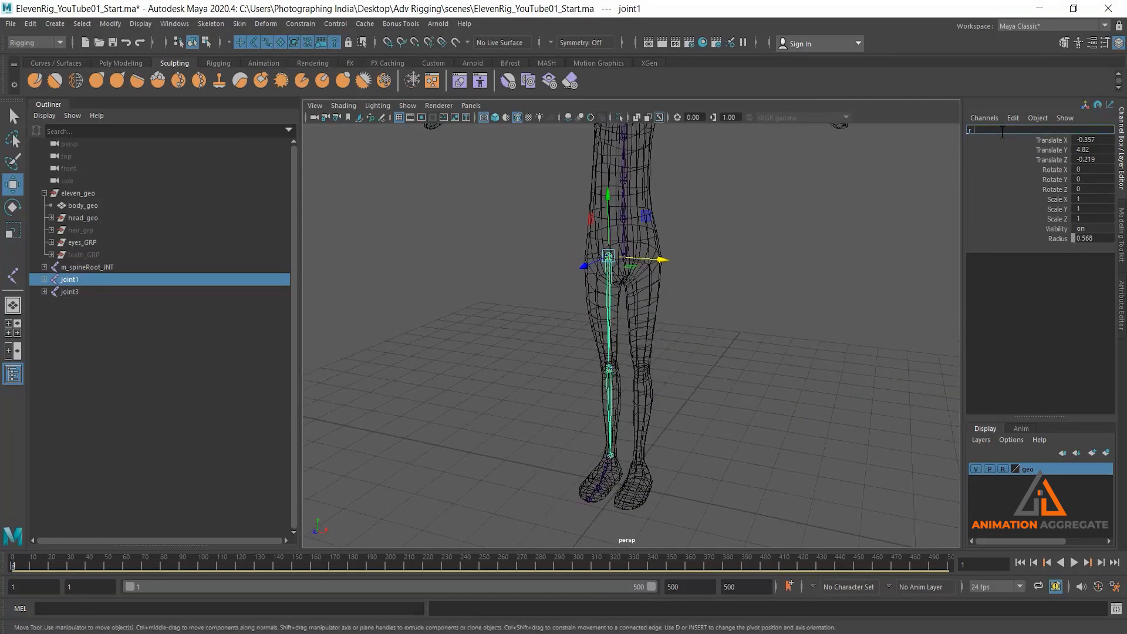
type("r_le")
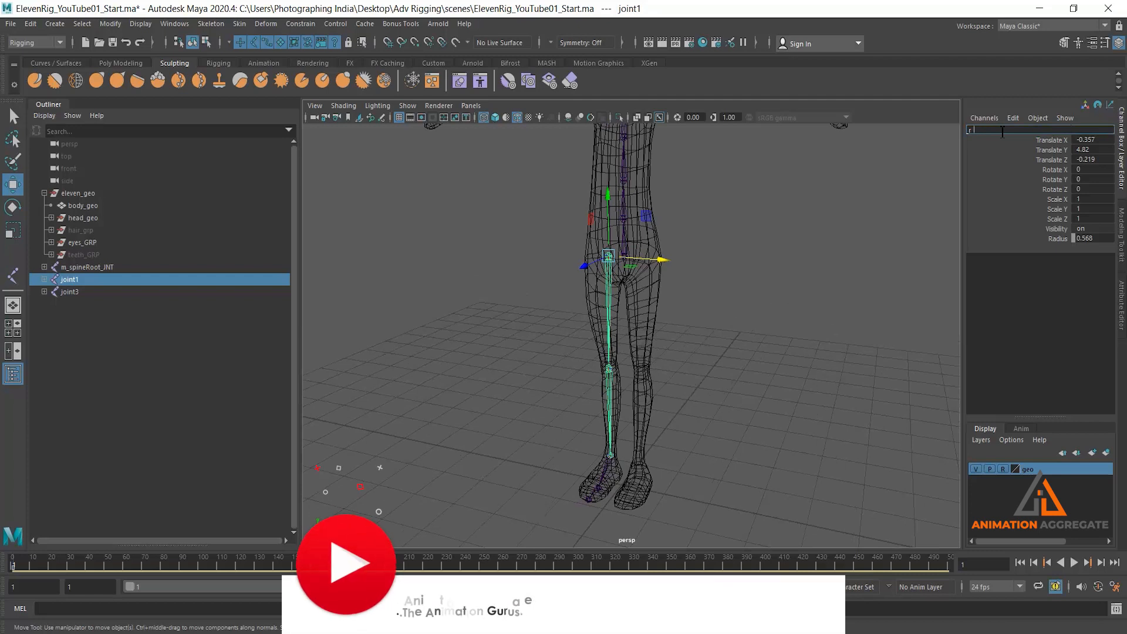
type("gRoot")
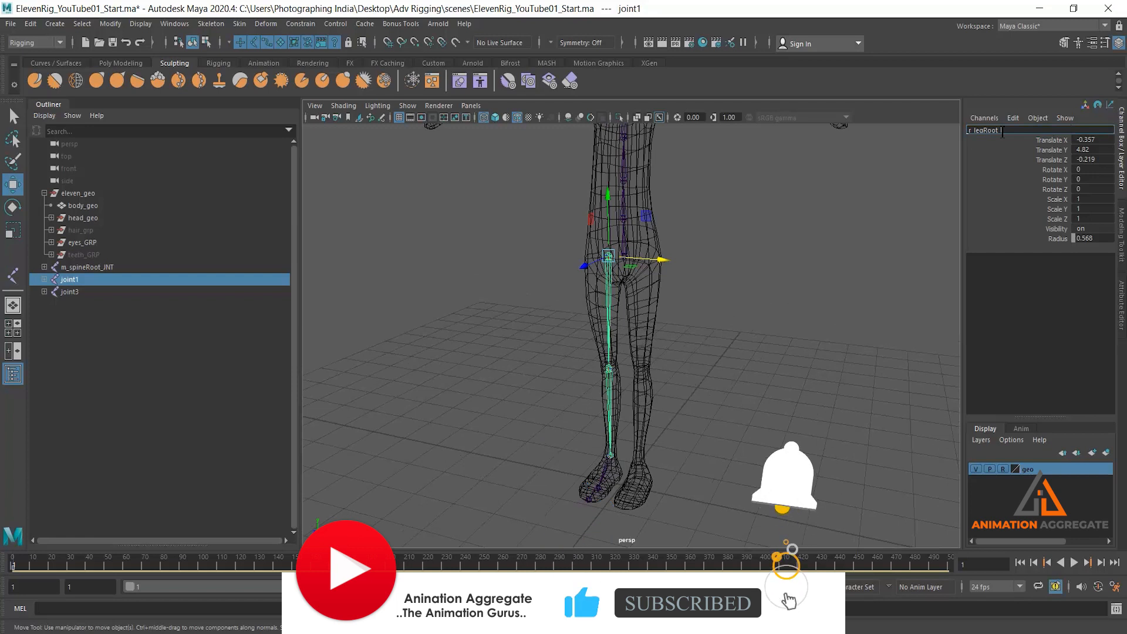
type("_JNT")
key("Return")
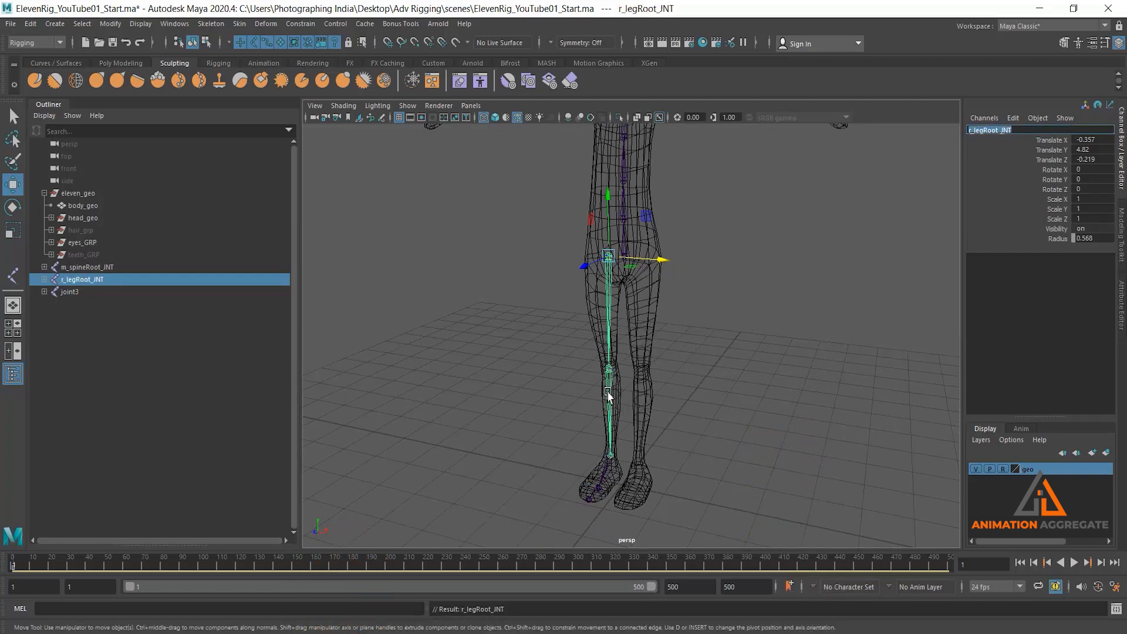
Rename the knee joint to r_legMid_JNT
left_click(608, 387)
left_click(973, 131)
type("r_legRoot_JNT")
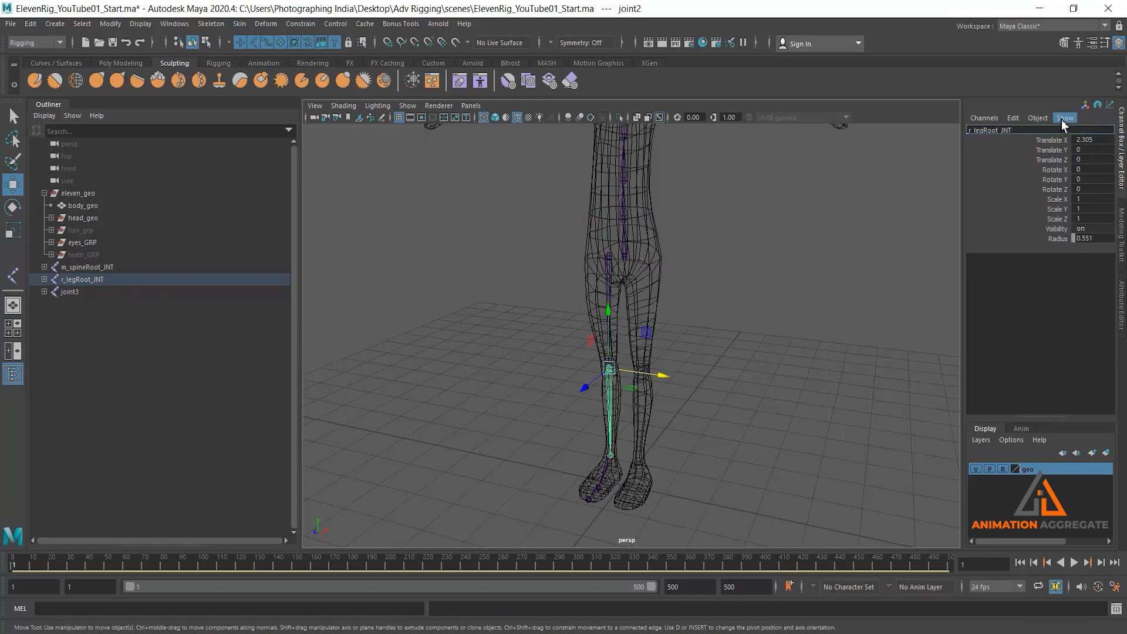
key("Left")
key("Left")
key("Left")
key("Left")
key("BackSpace")
key("BackSpace")
key("BackSpace")
key("BackSpace")
type("Mid")
key("Return")
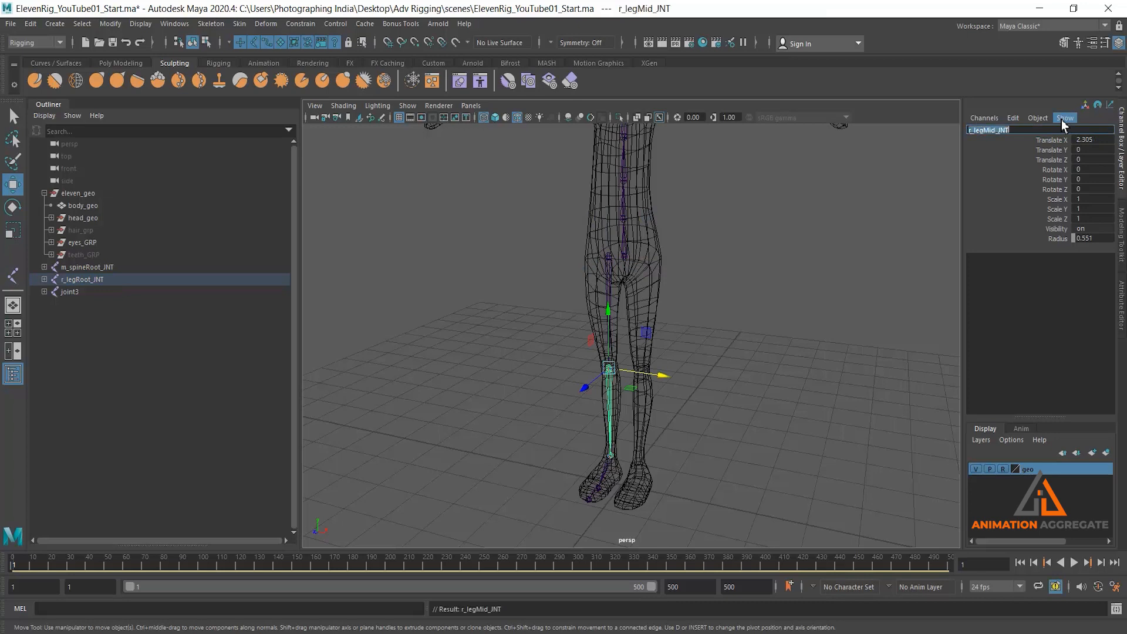
Rename the leg chain's end joint at the ankle to r_legEnd_JNT
scroll(768, 276, "down", 2)
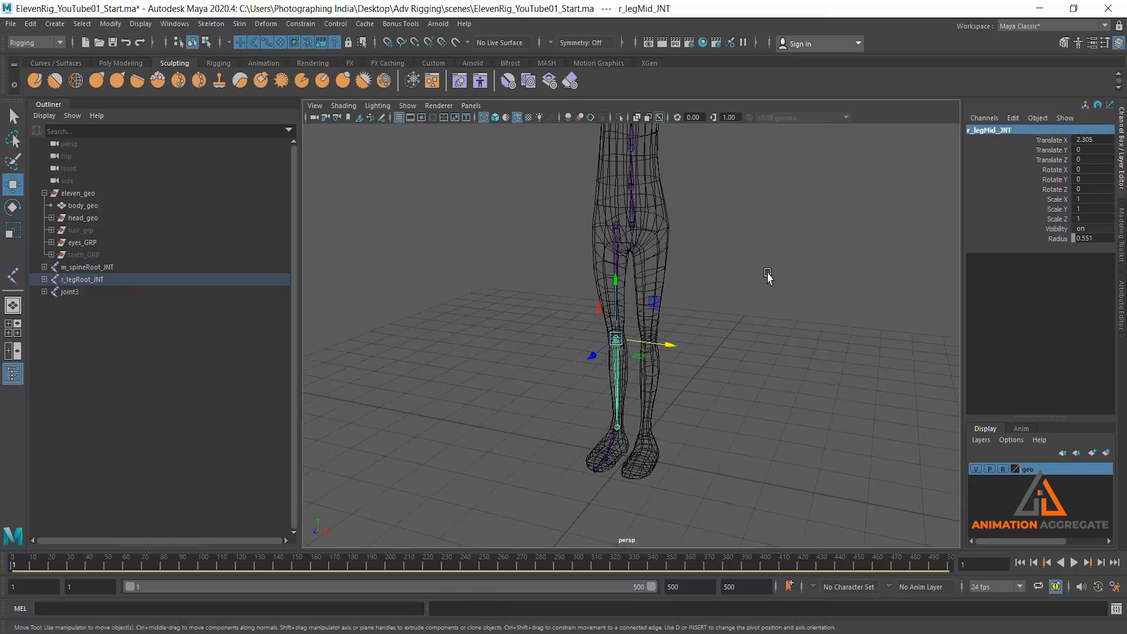
key("Down")
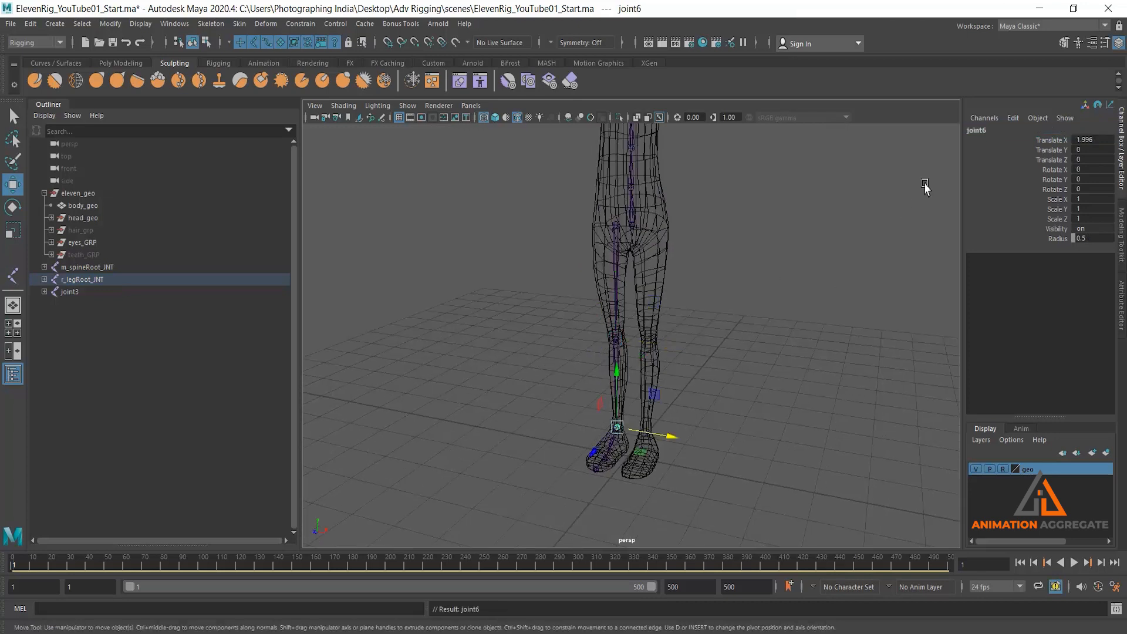
double_click(982, 131)
type("r_legRoot_JNT")
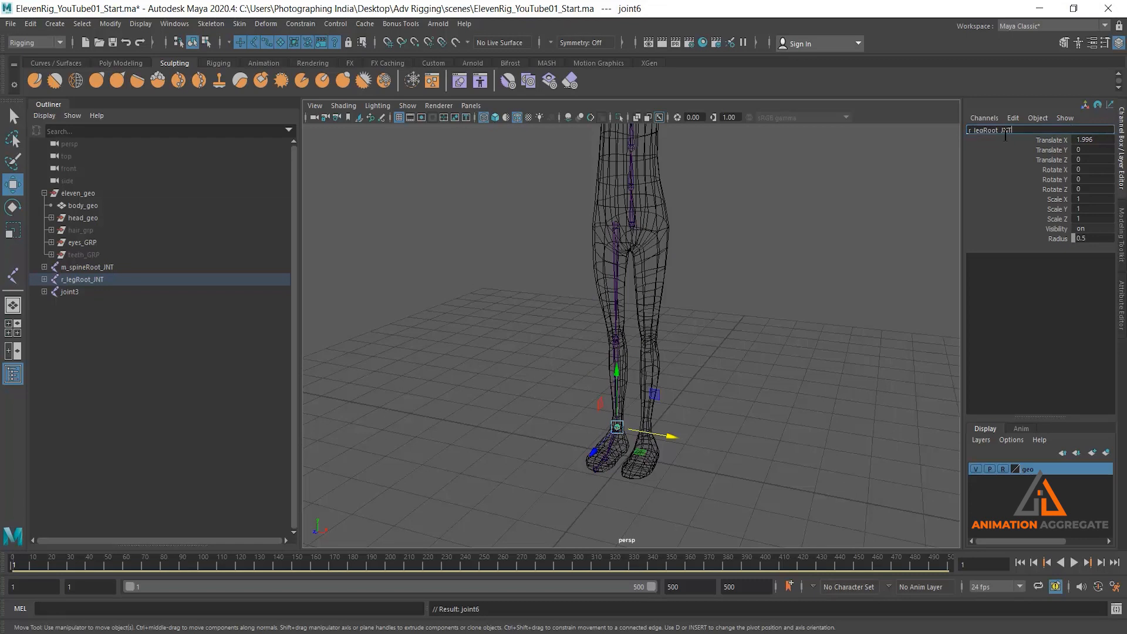
key("BackSpace")
key("BackSpace")
type("End")
key("Return")
Rename the separate foot chain's root joint at the ankle to r_heelRoot_JNT and copy the name
middle_click_drag(653, 286, 647, 186, "alt")
right_click_drag(647, 186, 682, 317, "alt")
left_click_drag(681, 317, 627, 336, "alt")
left_click(628, 322)
left_click(998, 131)
type("r_heelRoo")
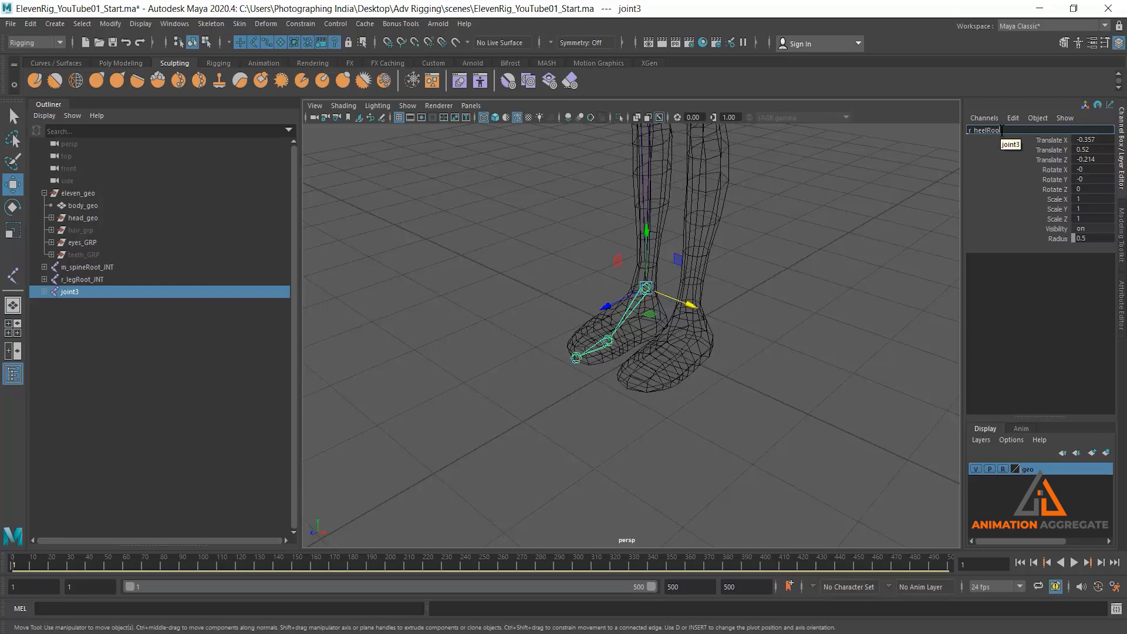
type("t_JNT")
key("Return")
key("ctrl+c")
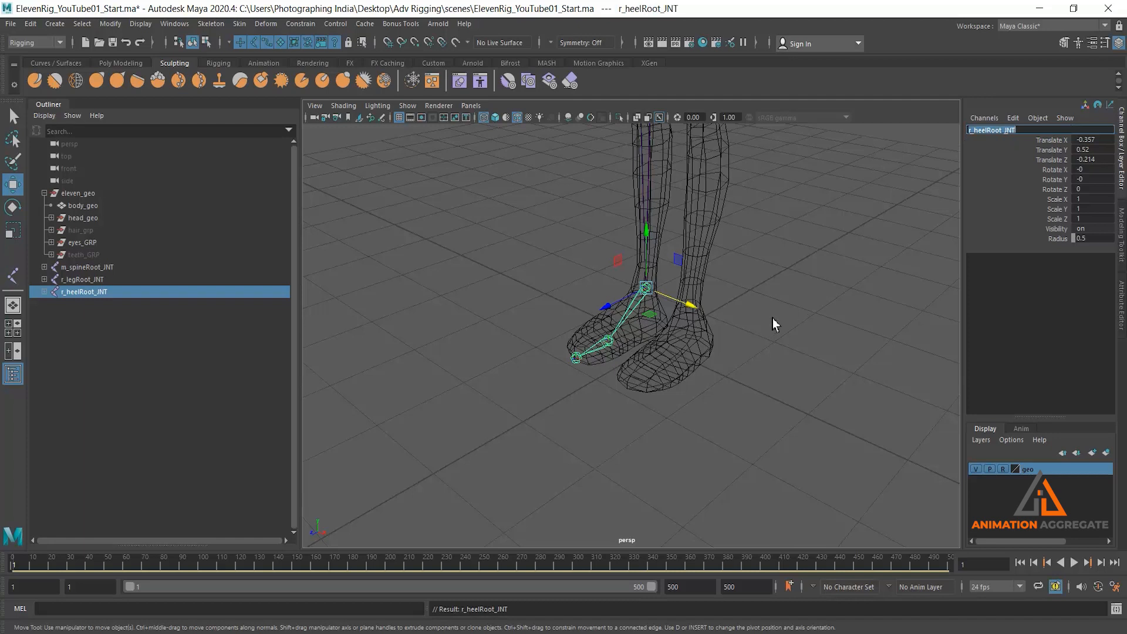
Rename the ball-of-foot joint to r_heelMid_JNT, reusing the copied name
mouse_move(773, 318)
left_mouse_down("alt")
mouse_move(758, 345)
mouse_move(757, 315)
left_mouse_up("alt")
key("Down")
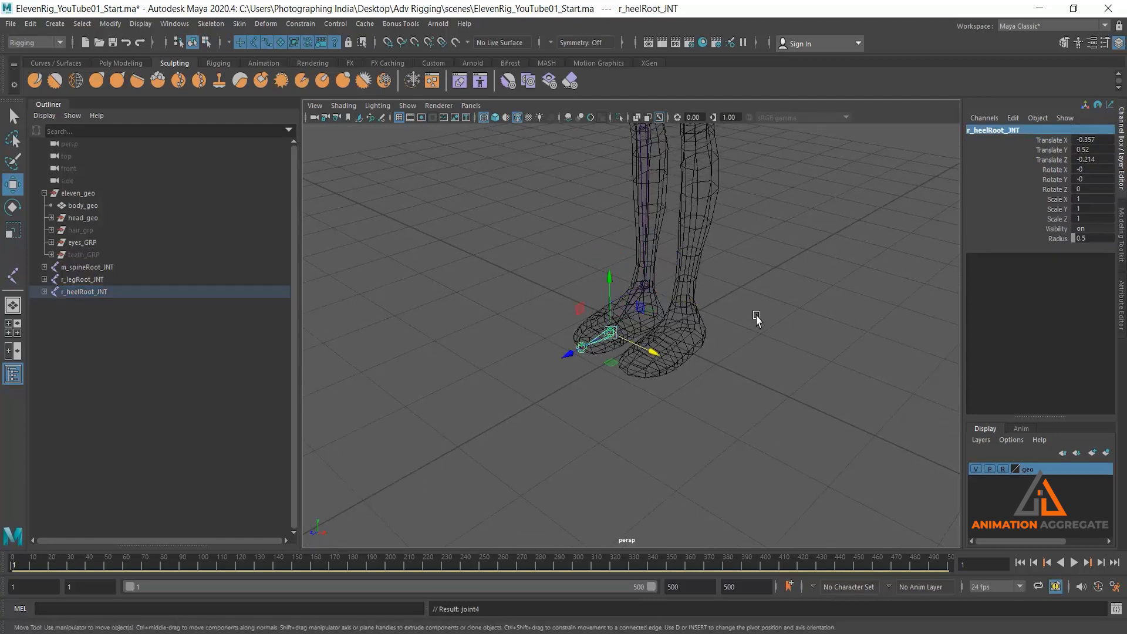
key("Down")
double_click(978, 130)
key("ctrl+v")
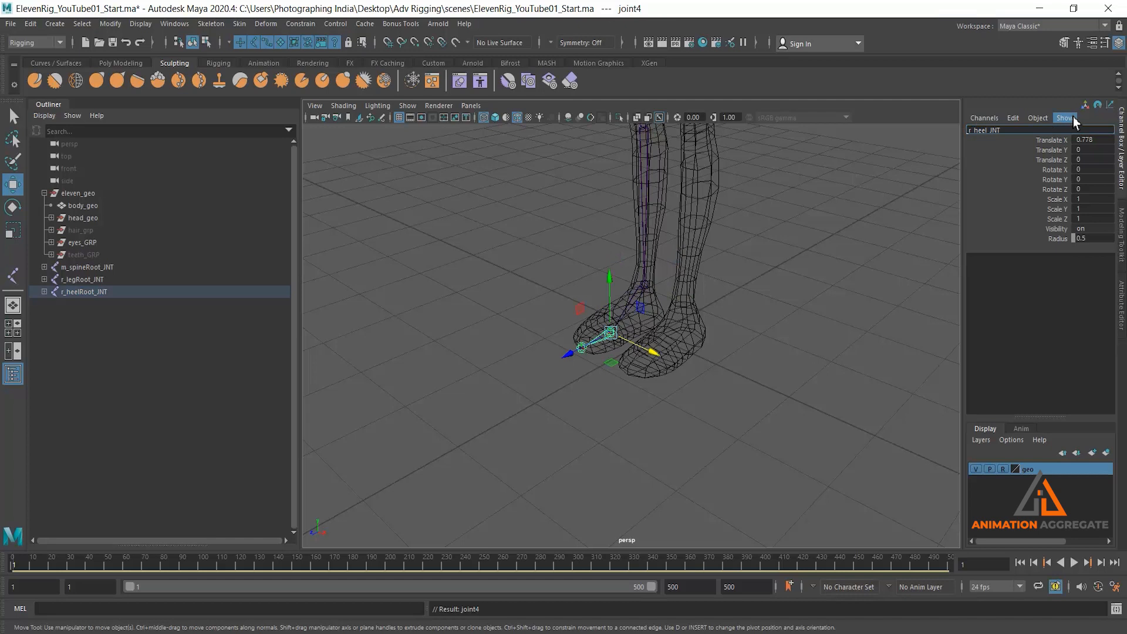
type("Mid")
key("Return")
Rename the toe tip joint to r_heelEnd_JNT
middle_click_drag(717, 242, 711, 226, "alt")
key("Down")
left_click(981, 133)
double_click(983, 133)
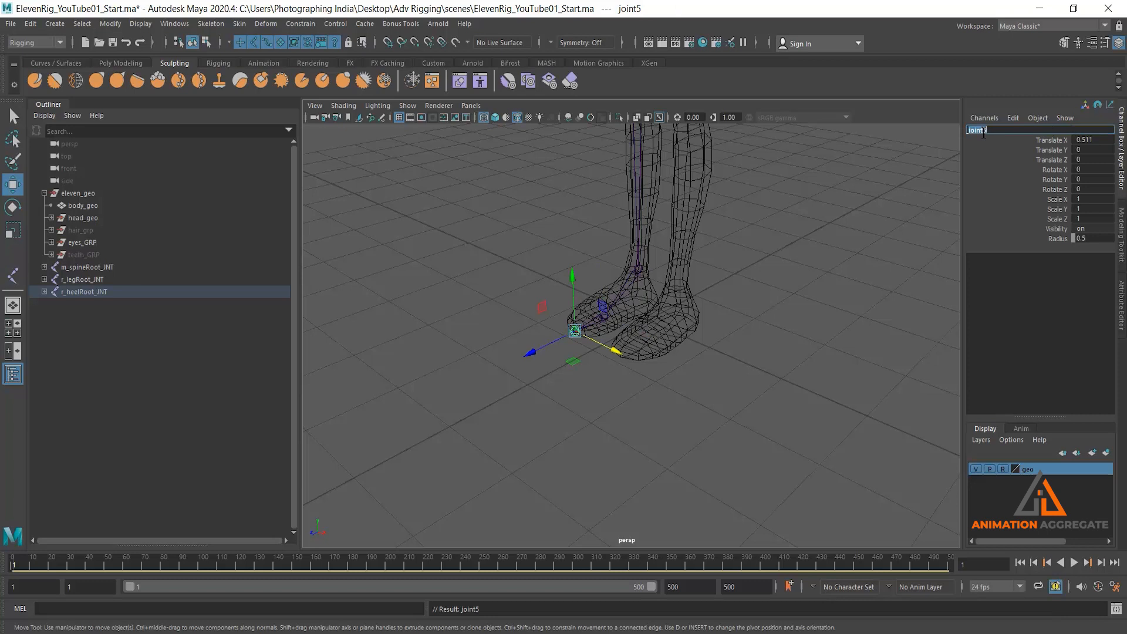
key("ctrl+v")
key("Return")
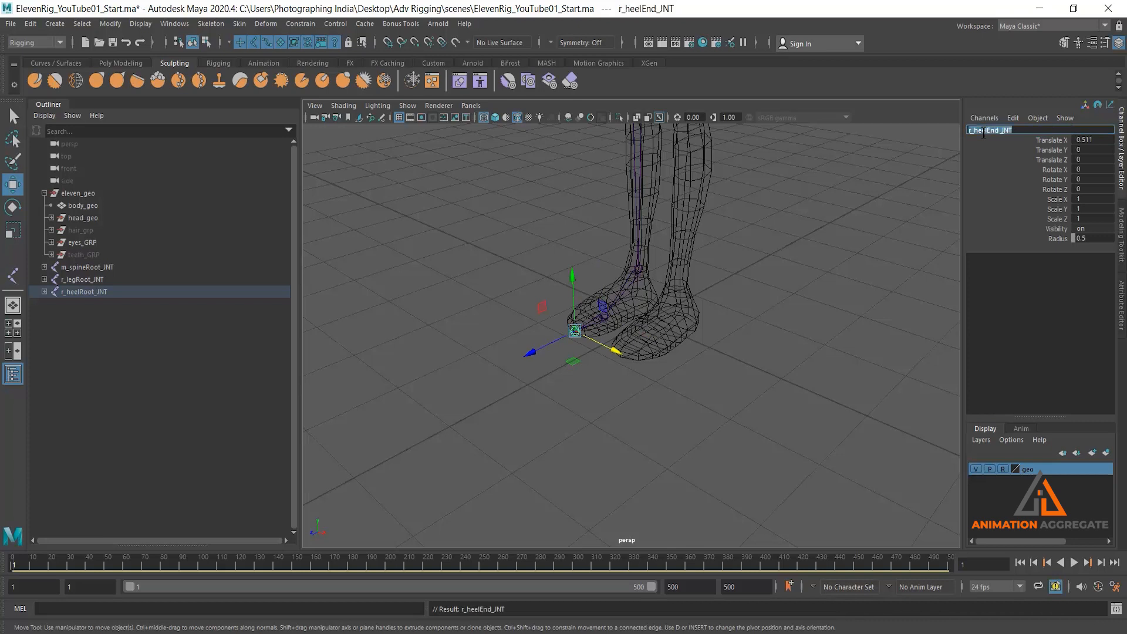
Select the leg root joint, review the skeleton on the whole character, and bring both arms into the top view
right_click_drag(804, 300, 640, 205, "alt")
left_click(636, 195)
right_click_drag(762, 218, 710, 177, "alt")
middle_click_drag(710, 176, 669, 254, "alt")
left_click_drag(670, 254, 709, 259, "alt")
right_click_drag(710, 259, 635, 205, "alt")
middle_click_drag(556, 165, 558, 202, "alt")
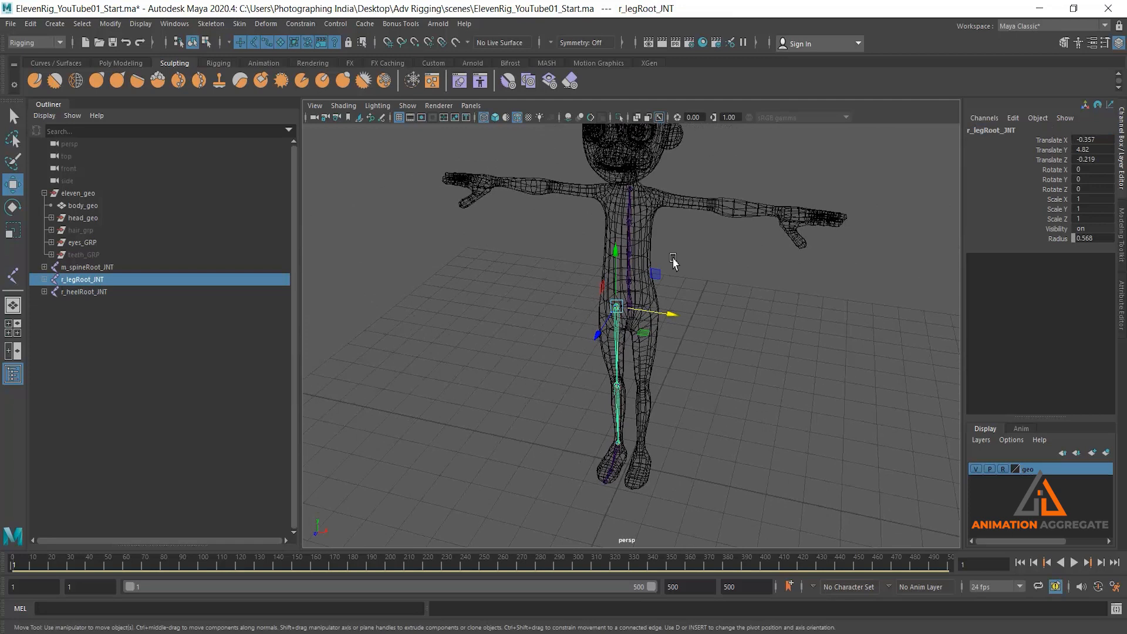
left_click_drag(672, 256, 695, 261, "alt")
key("space")
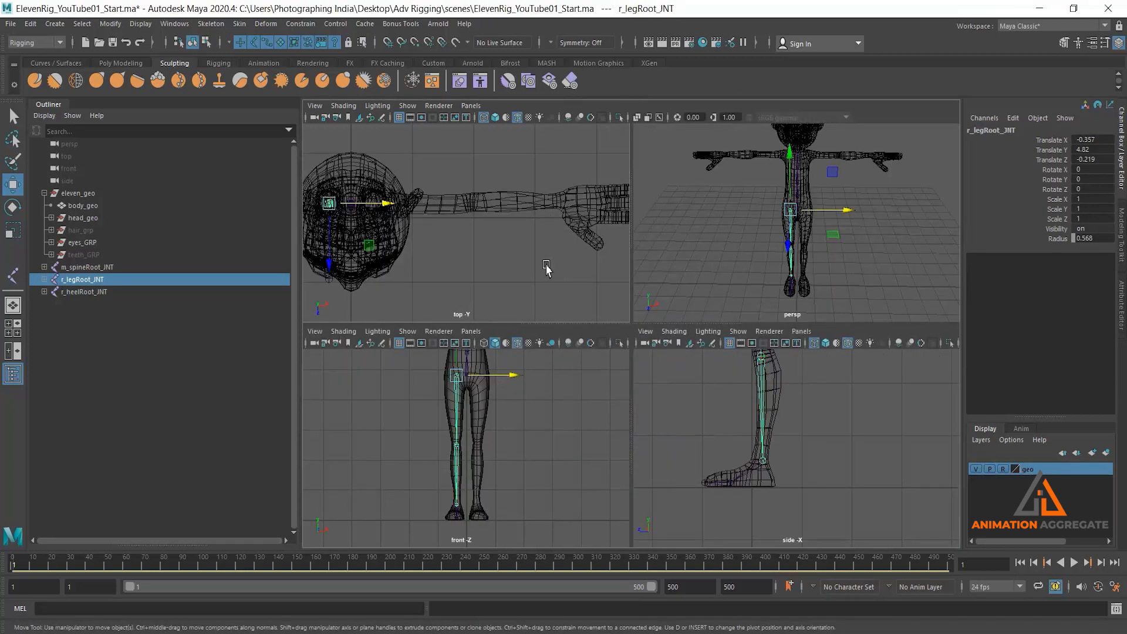
key("space")
key("space")
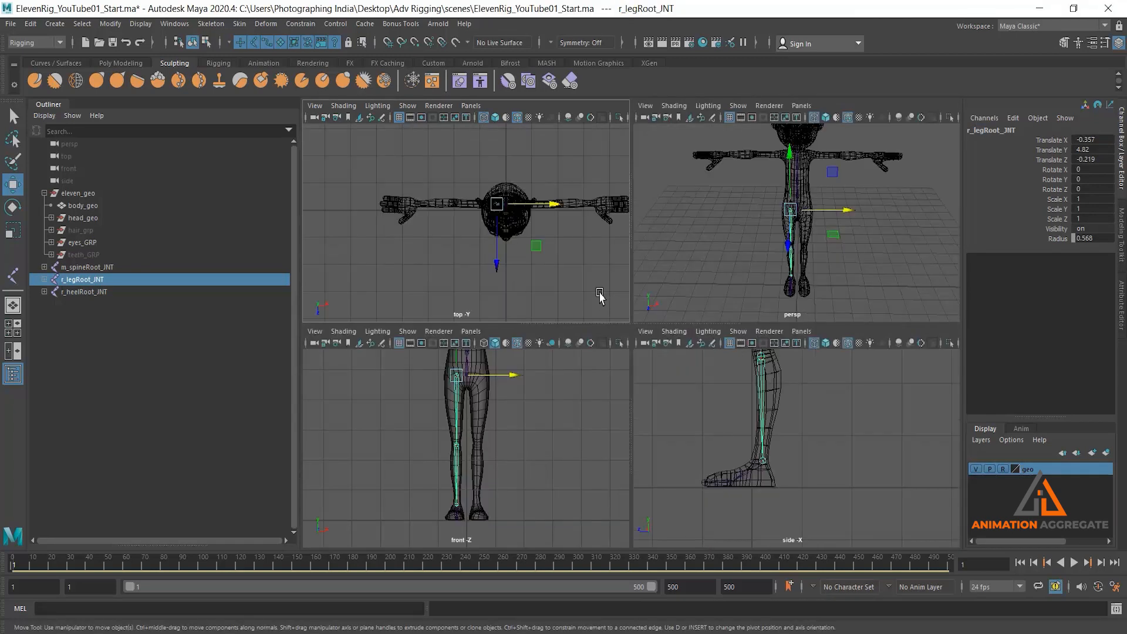
Show the character shaded in a full-size perspective view, close up on the right shoulder
middle_click_drag(727, 217, 727, 229, "alt")
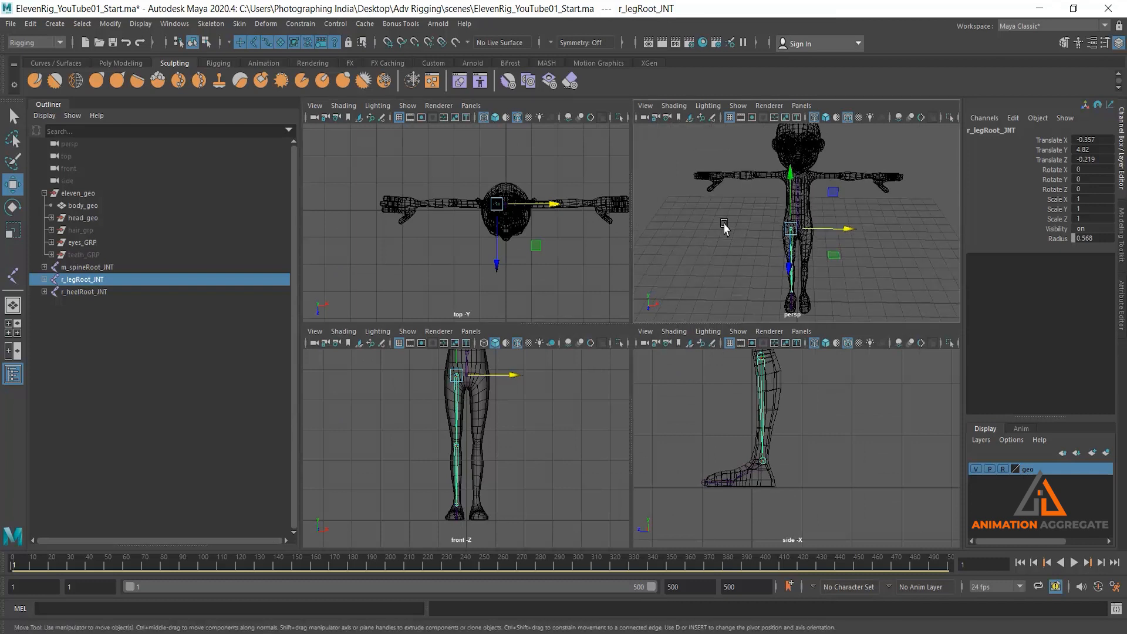
left_click(713, 259)
key("space")
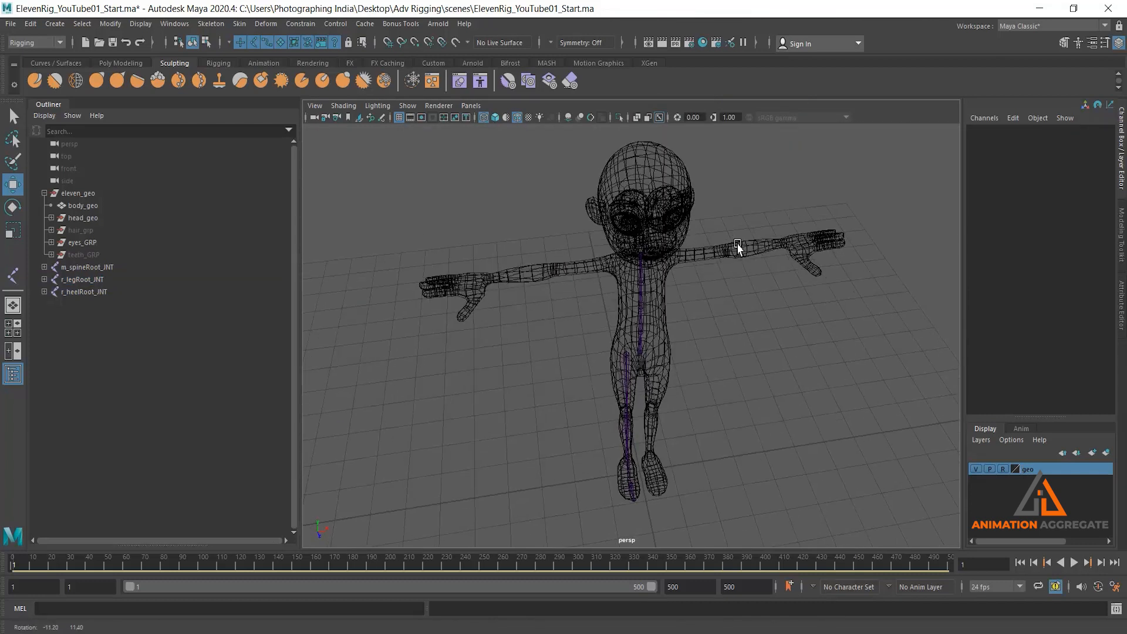
key("5")
scroll(669, 276, "up", 8)
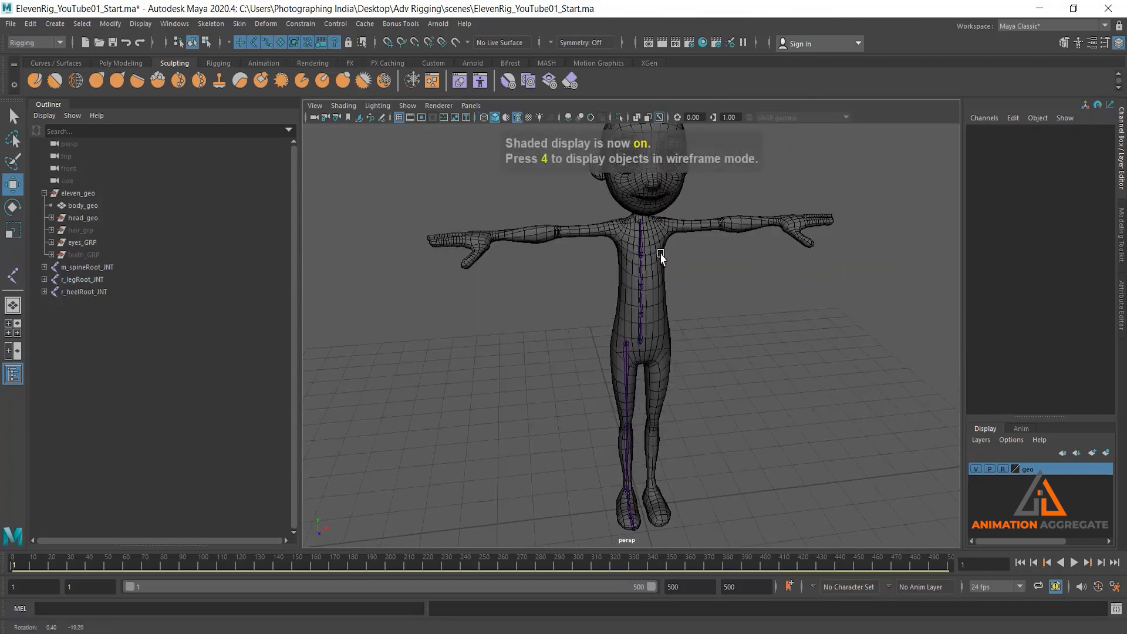
scroll(708, 286, "up", 10)
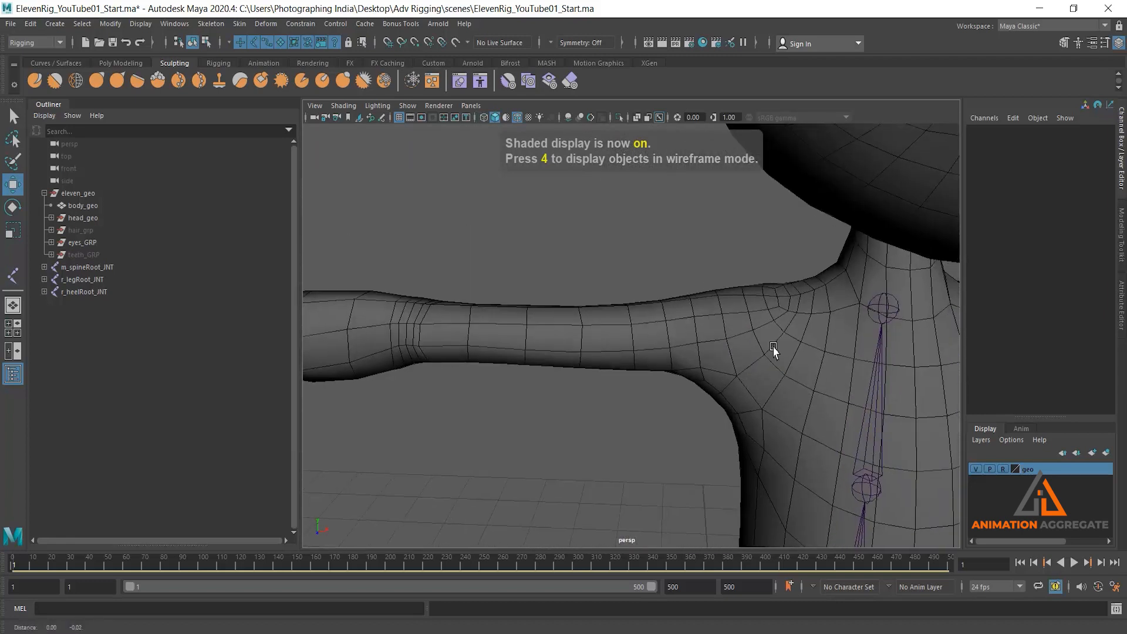
Switch the body mesh to vertex editing and select two vertices on the right shoulder crease as position markers
right_click(778, 290)
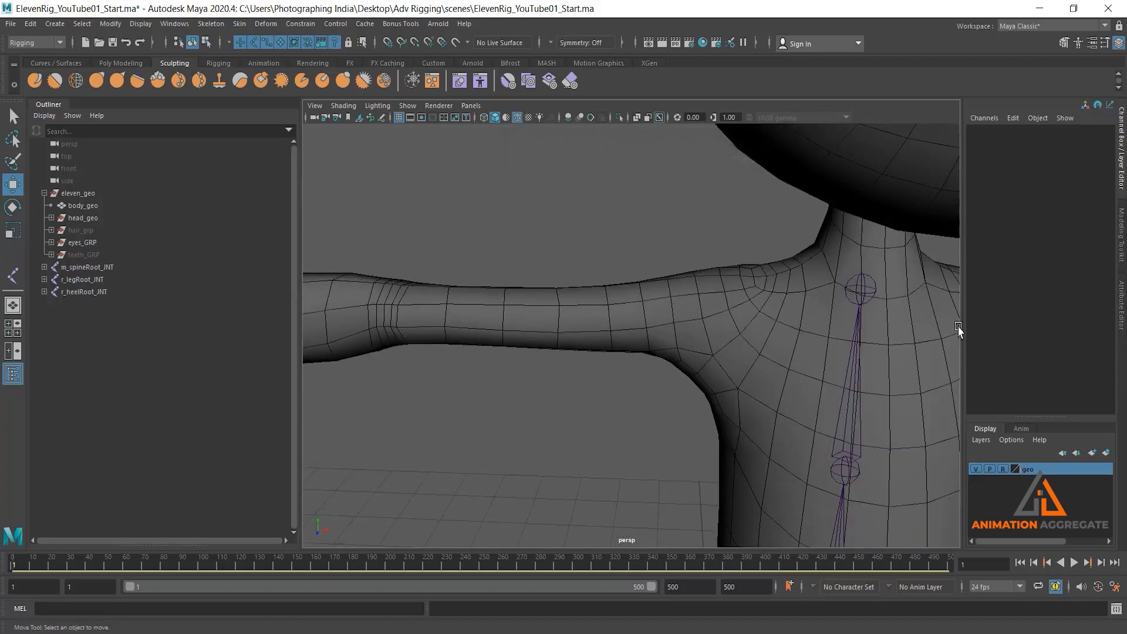
left_click(639, 327)
right_click_drag(727, 302, 776, 397)
key("F9")
left_click_drag(763, 348, 760, 335, "alt")
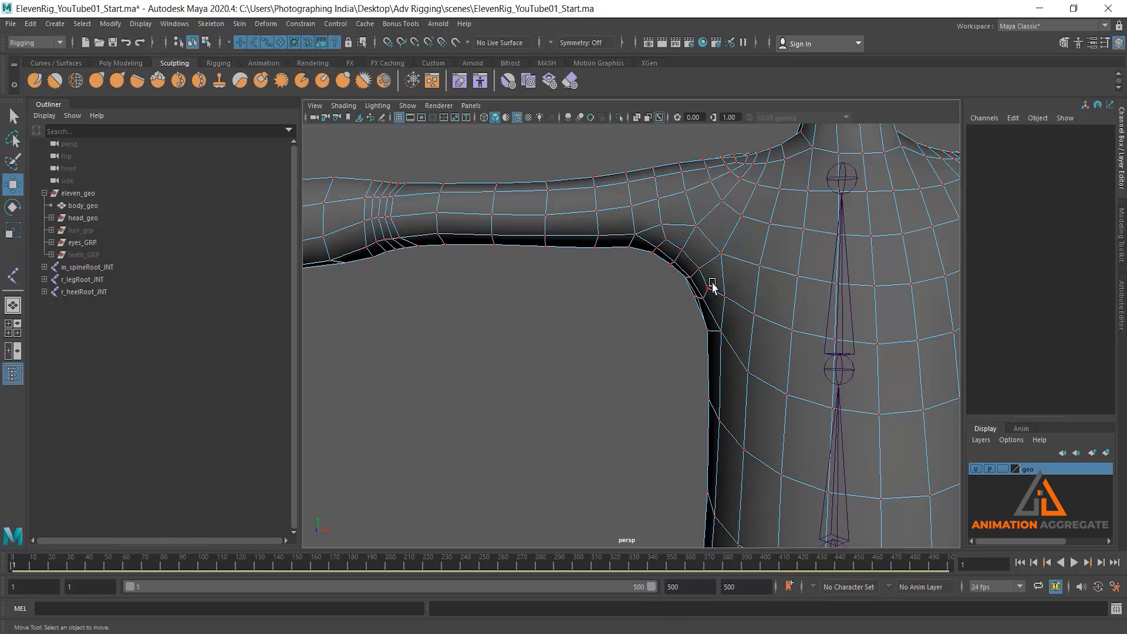
left_click(730, 210)
key("q")
left_click(732, 175, "shift")
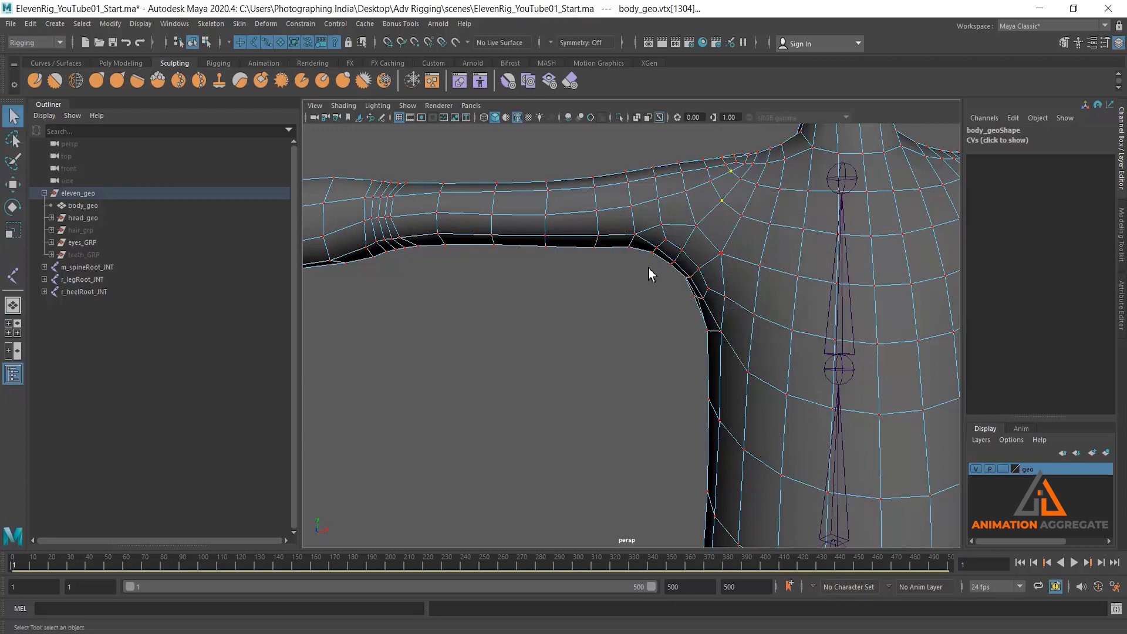
Start a joint chain in the enlarged top view at the right shoulder, at about X -0.59, Z -0.19
key("space")
key("space")
left_click(621, 202)
key("ctrl+z")
right_click_drag(563, 221, 823, 342, "alt")
middle_click_drag(801, 297, 758, 341, "alt")
right_click_drag(717, 260, 805, 406, "alt")
right_click_drag(764, 270, 811, 329, "alt")
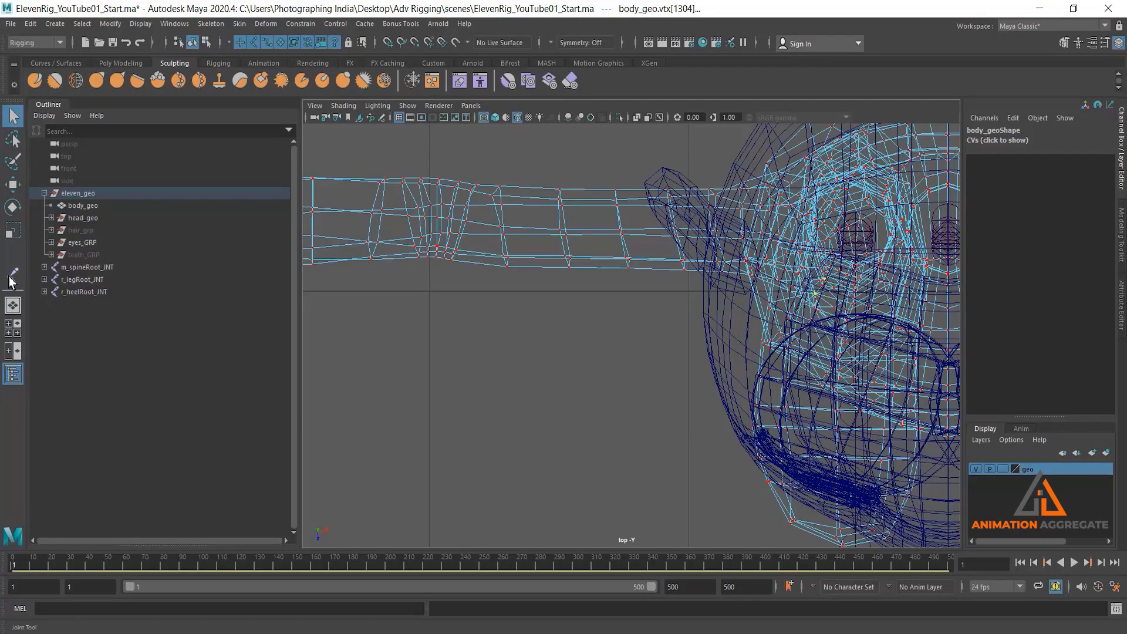
left_click(12, 277)
left_click(789, 239)
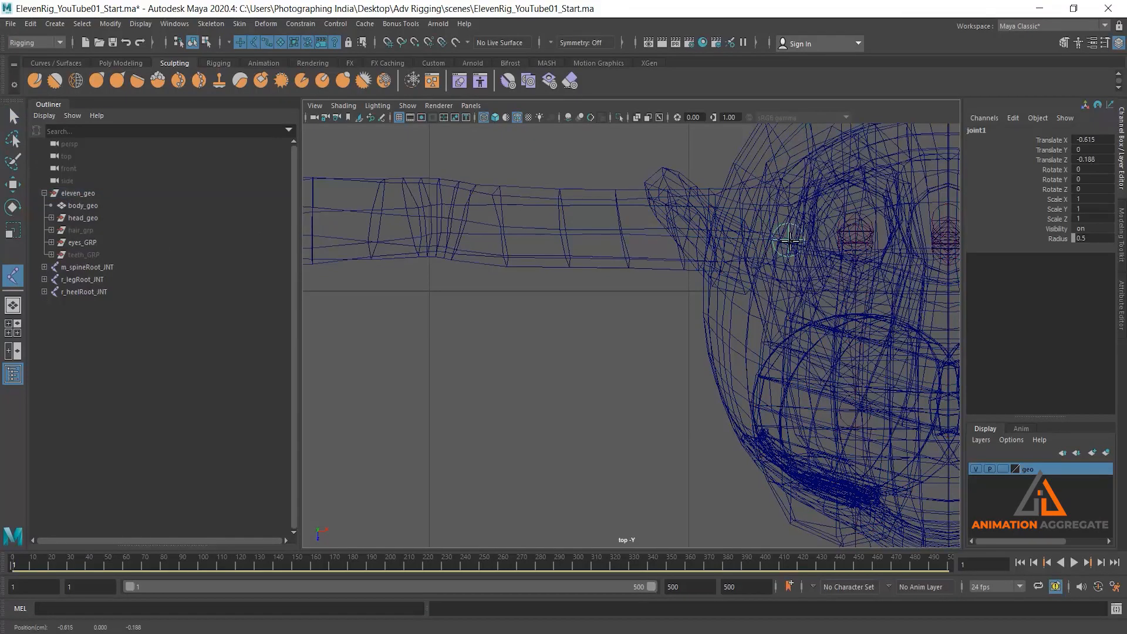
left_click_drag(788, 241, 794, 243)
Add an elbow joint and a wrist joint to the right arm chain and finish the chain
left_click_drag(476, 205, 441, 215)
middle_click_drag(516, 216, 819, 241, "alt")
middle_click_drag(448, 243, 573, 235, "alt")
left_click_drag(545, 241, 487, 248)
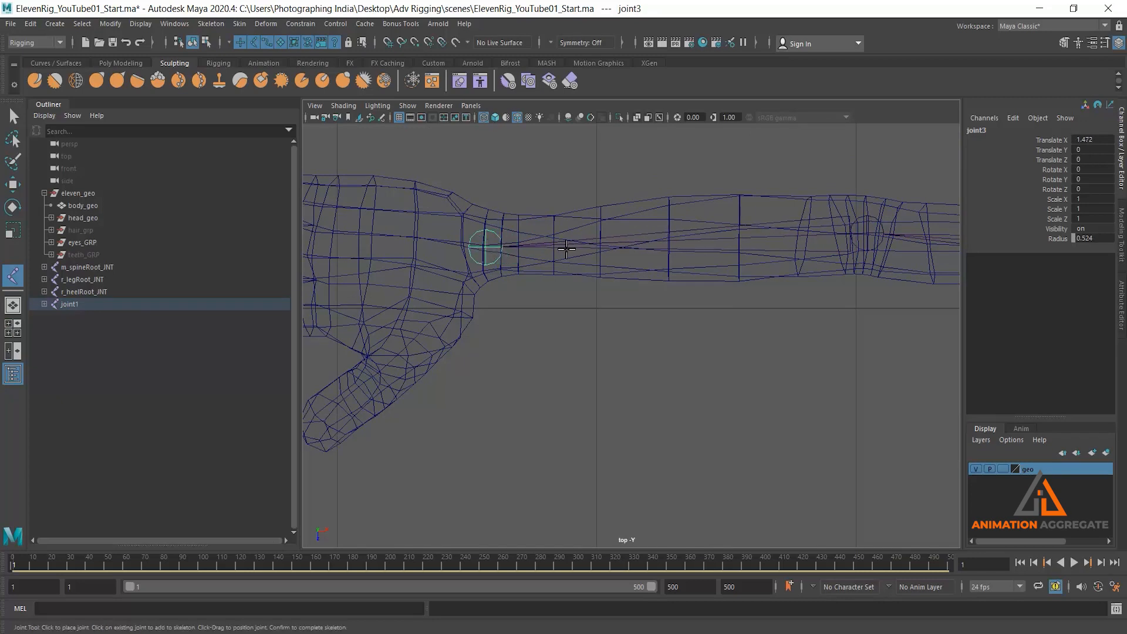
key("q")
scroll(641, 348, "down", 5)
scroll(622, 347, "up", 6)
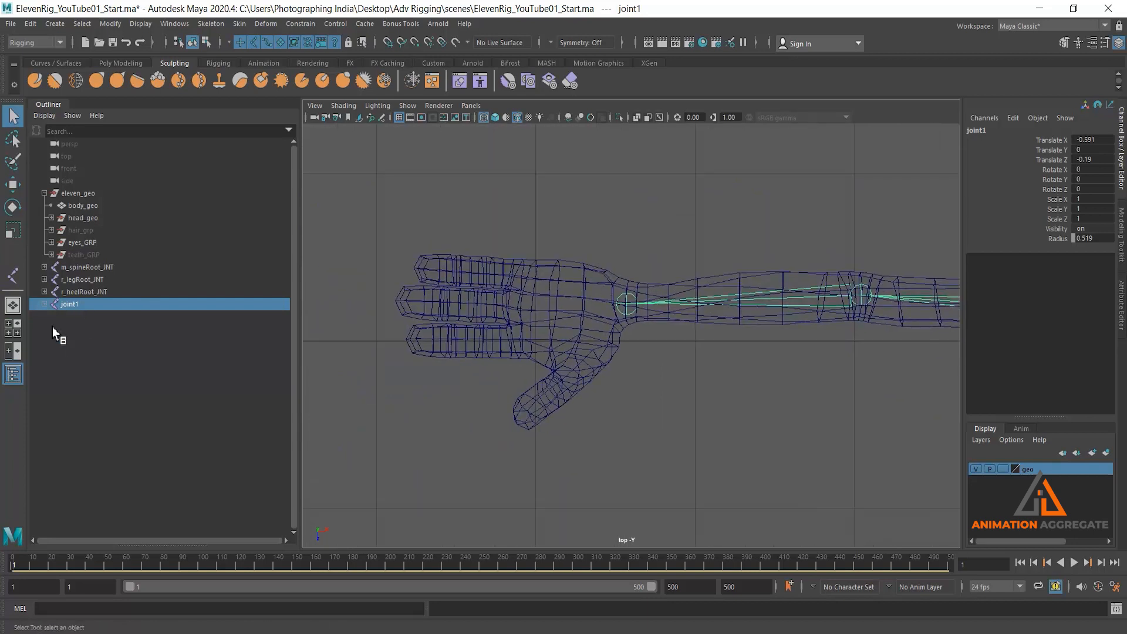
Start the Joint tool and examine the right hand's finger and knuckle edge loops from above and in perspective
left_click(14, 279)
scroll(470, 227, "up", 2)
middle_click_drag(517, 241, 640, 268, "alt")
right_click_drag(646, 294, 718, 294, "alt")
key("space")
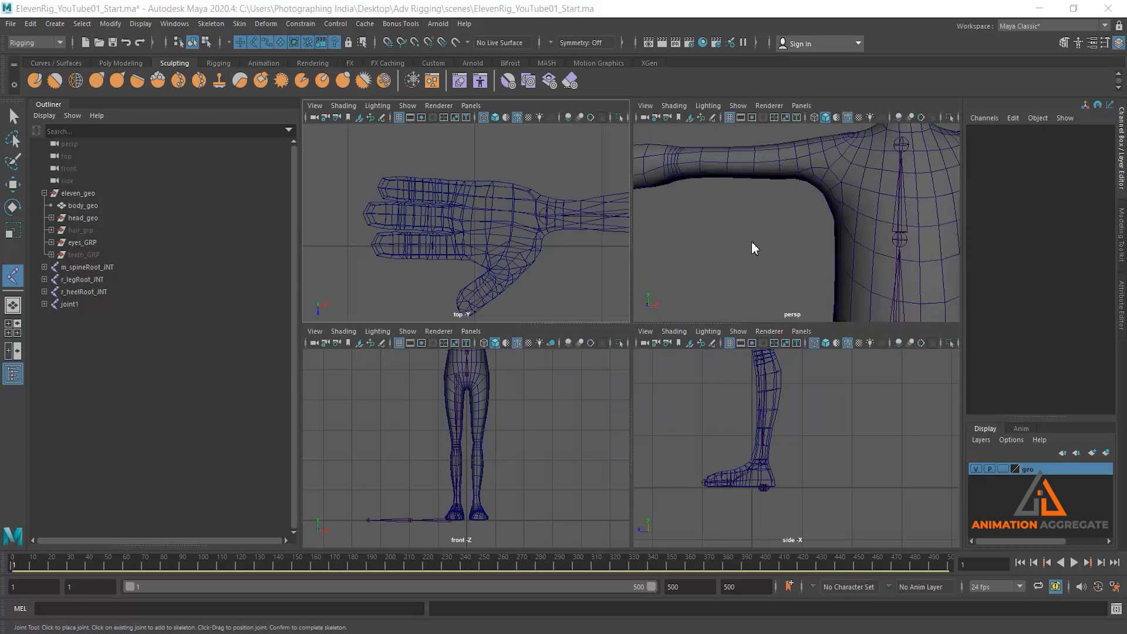
key("space")
scroll(752, 287, "down", 5)
middle_click_drag(714, 269, 963, 282, "alt")
left_click_drag(725, 258, 686, 367, "alt")
middle_click_drag(686, 367, 652, 196, "alt")
left_click_drag(665, 283, 655, 294, "alt")
scroll(646, 338, "up", 3)
left_click_drag(645, 339, 683, 238, "alt")
scroll(645, 350, "down", 5)
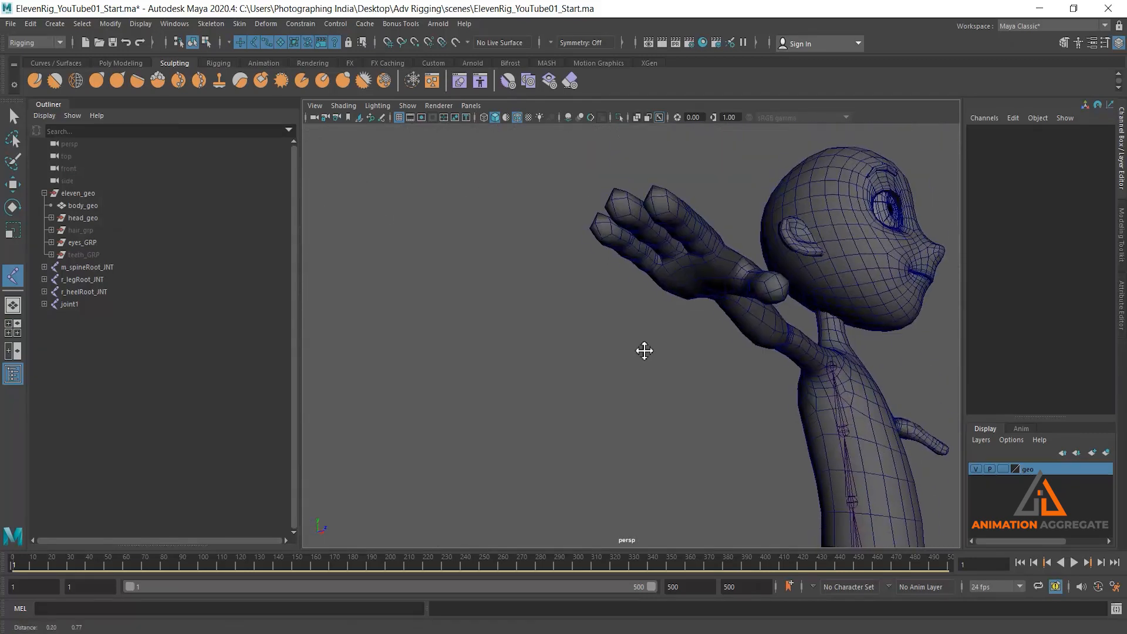
scroll(647, 294, "up", 2)
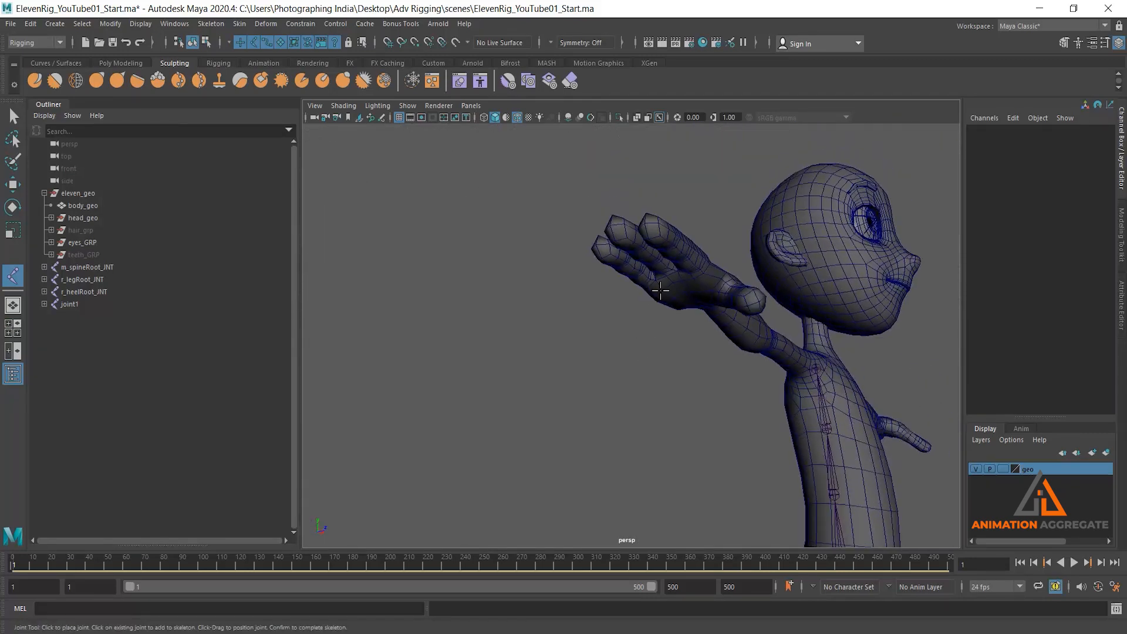
left_click_drag(660, 290, 669, 234, "alt")
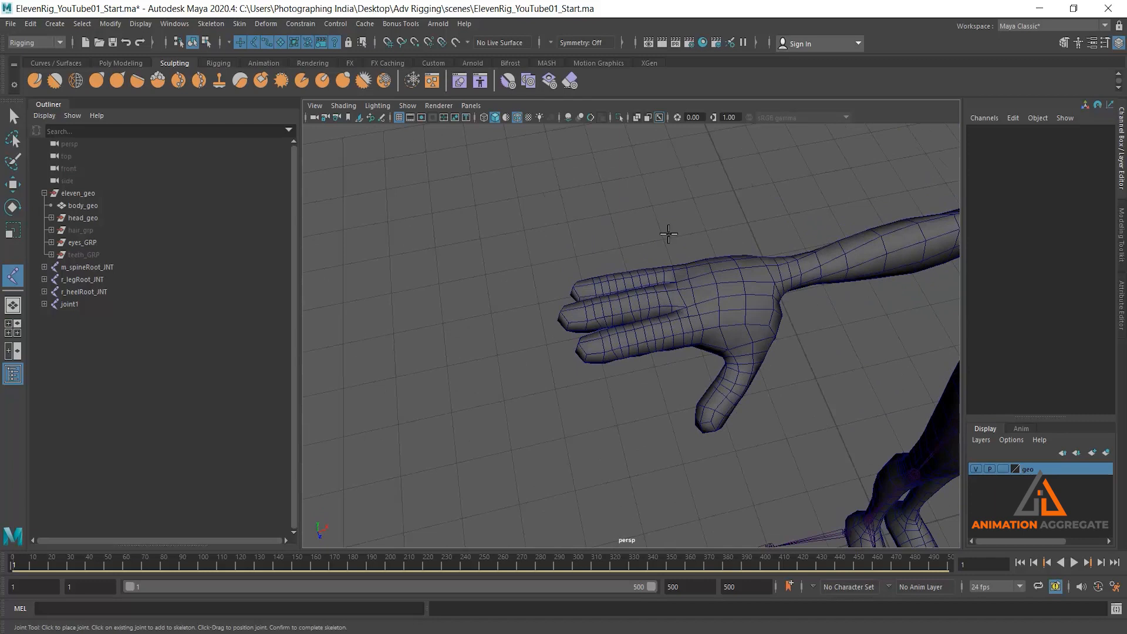
scroll(721, 312, "up", 3)
left_click_drag(790, 331, 763, 305, "alt")
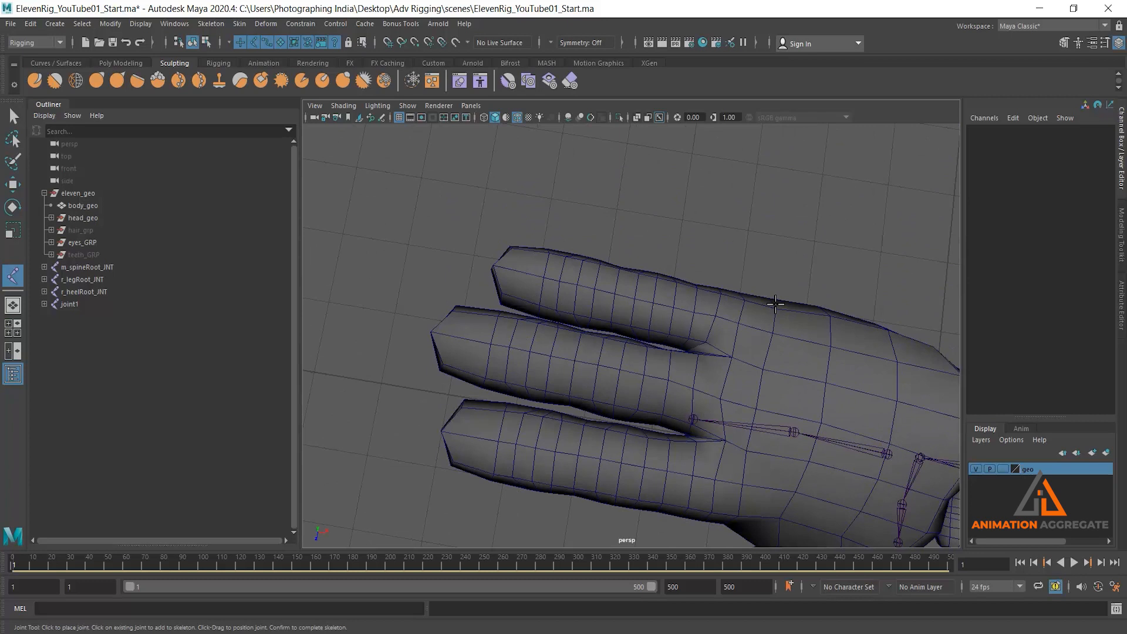
Place a new chain's first joint at the little finger's base knuckle in the top view, at about X -4.06, Z -0.4
key("space")
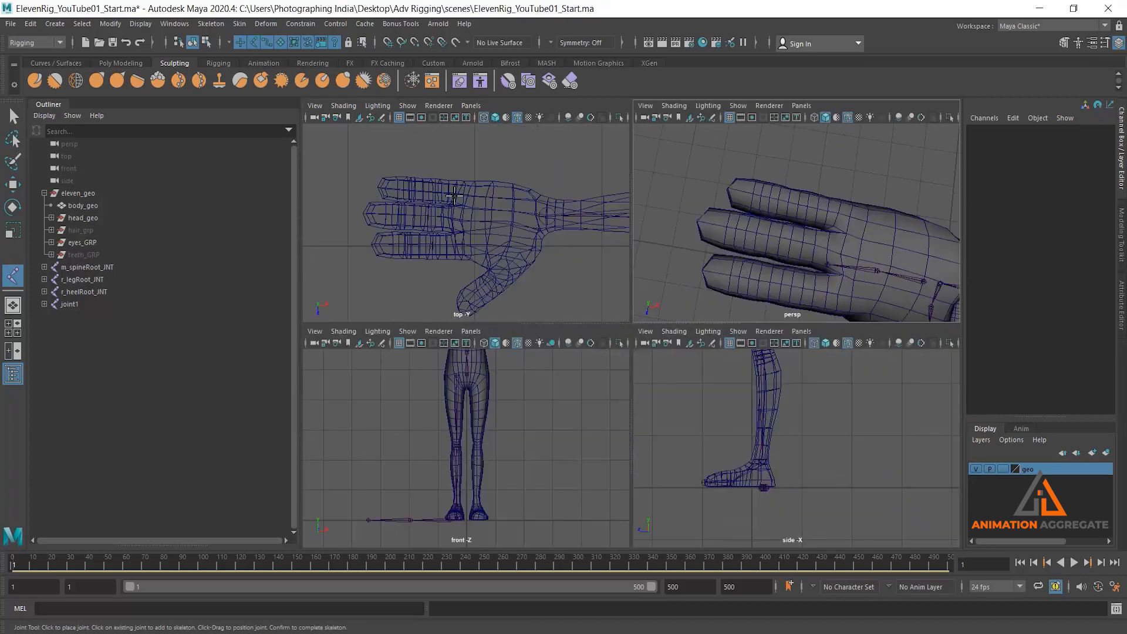
key("space")
scroll(520, 221, "up", 1)
left_click(635, 271)
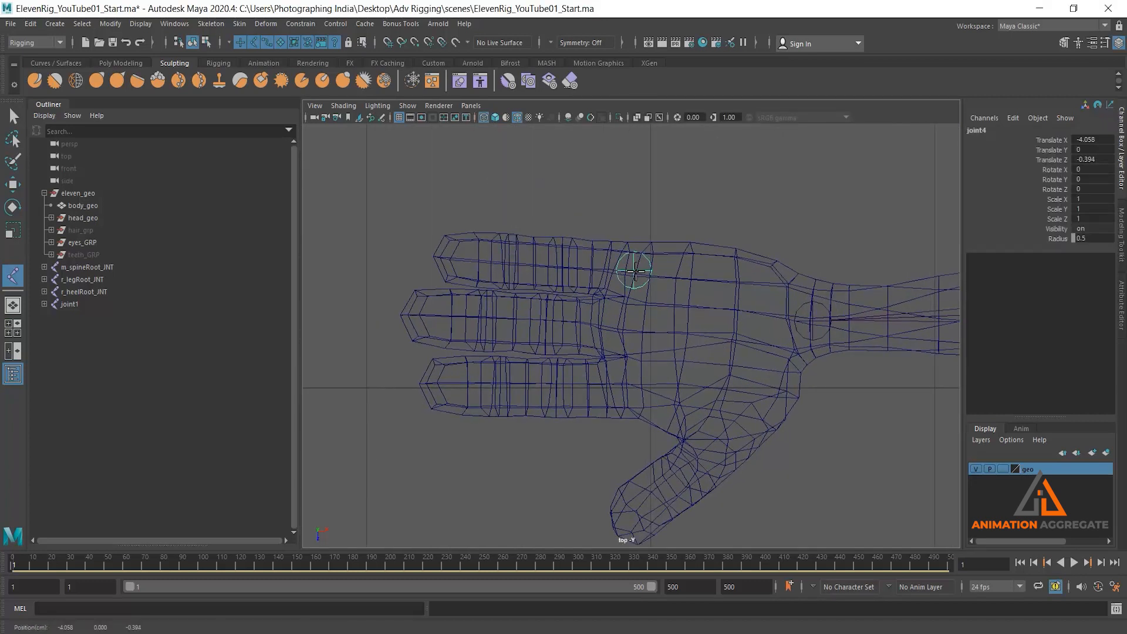
mouse_move(635, 270)
left_mouse_down()
mouse_move(604, 269)
mouse_move(634, 269)
left_mouse_up()
key("Return")
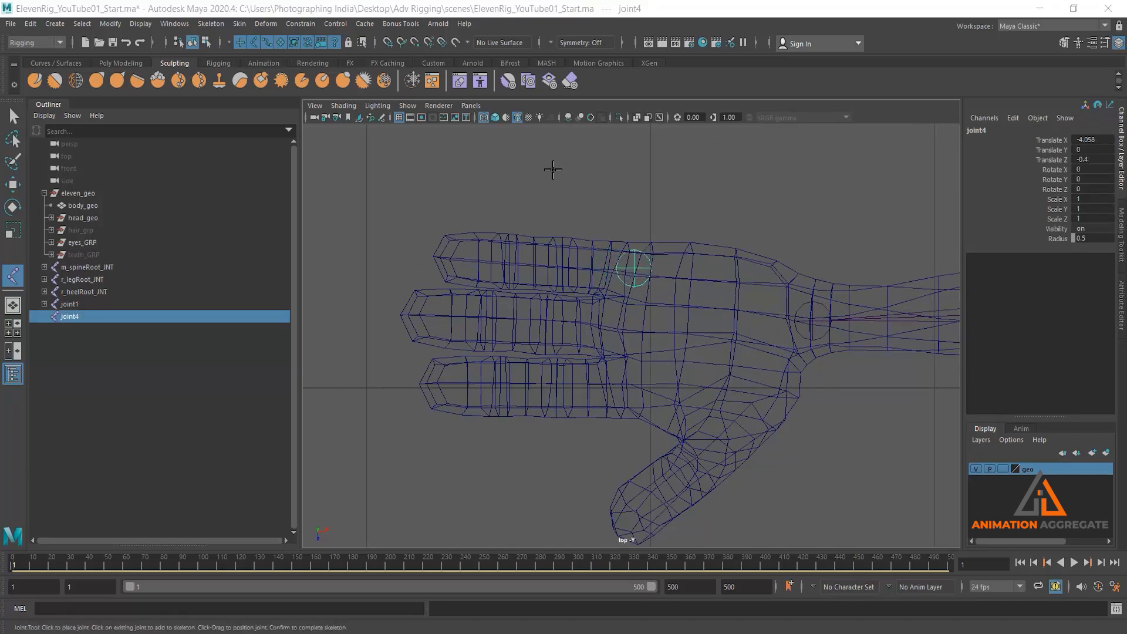
Extend the little finger's chain with joints through its knuckles to the fingertip and finish the chain
key("space")
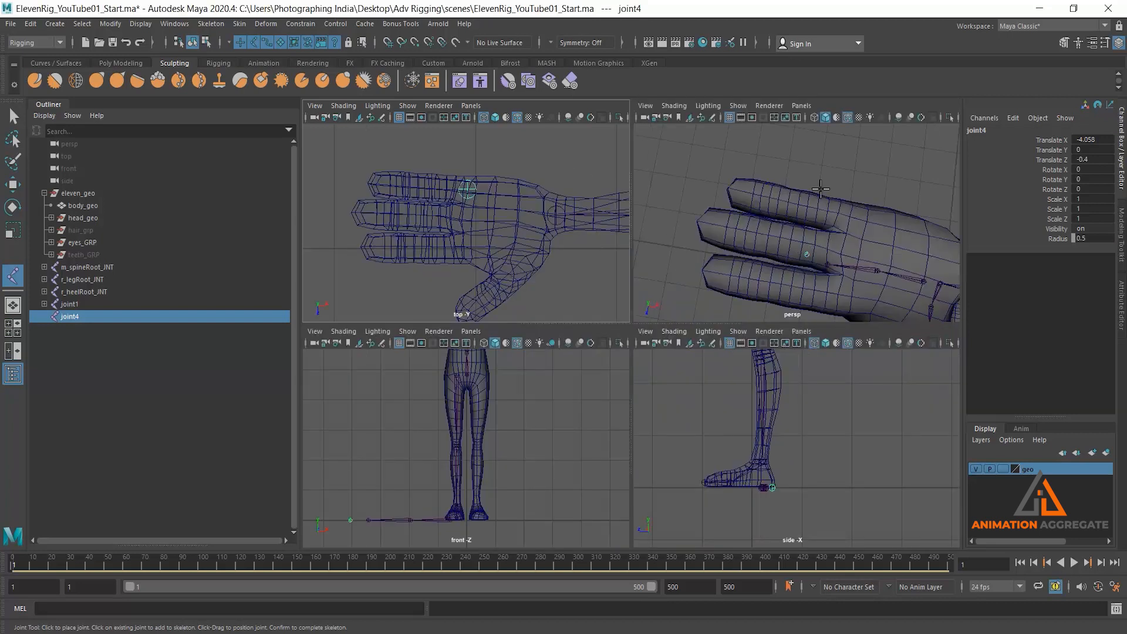
key("f")
scroll(857, 243, "down", 8)
scroll(845, 251, "up", 6)
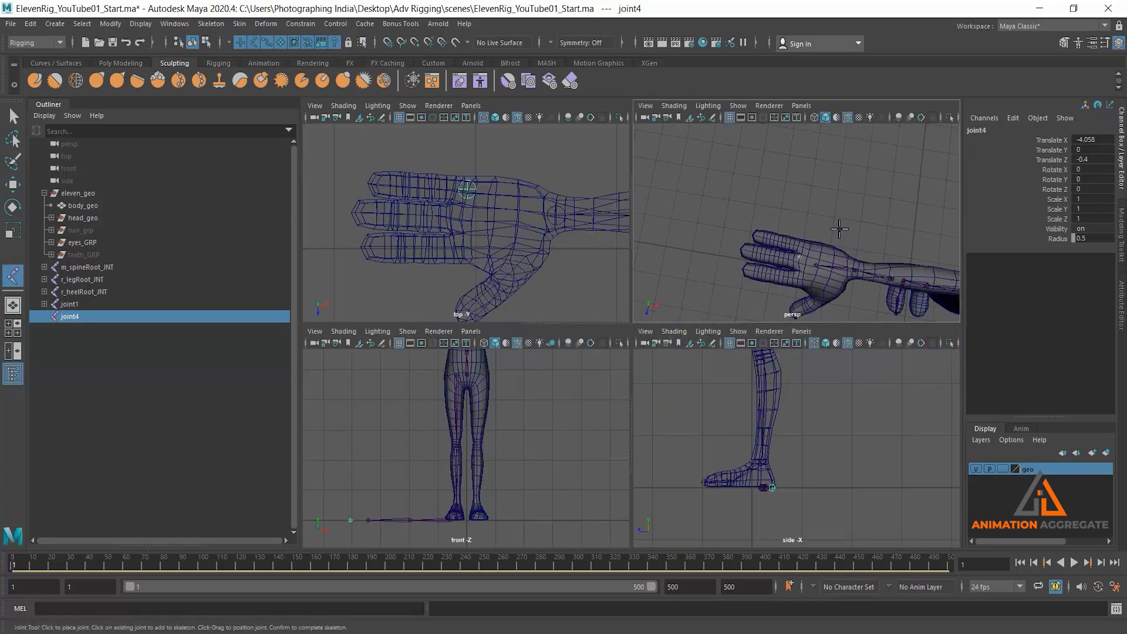
right_click_drag(839, 229, 852, 300, "alt")
middle_click_drag(813, 260, 813, 249, "alt")
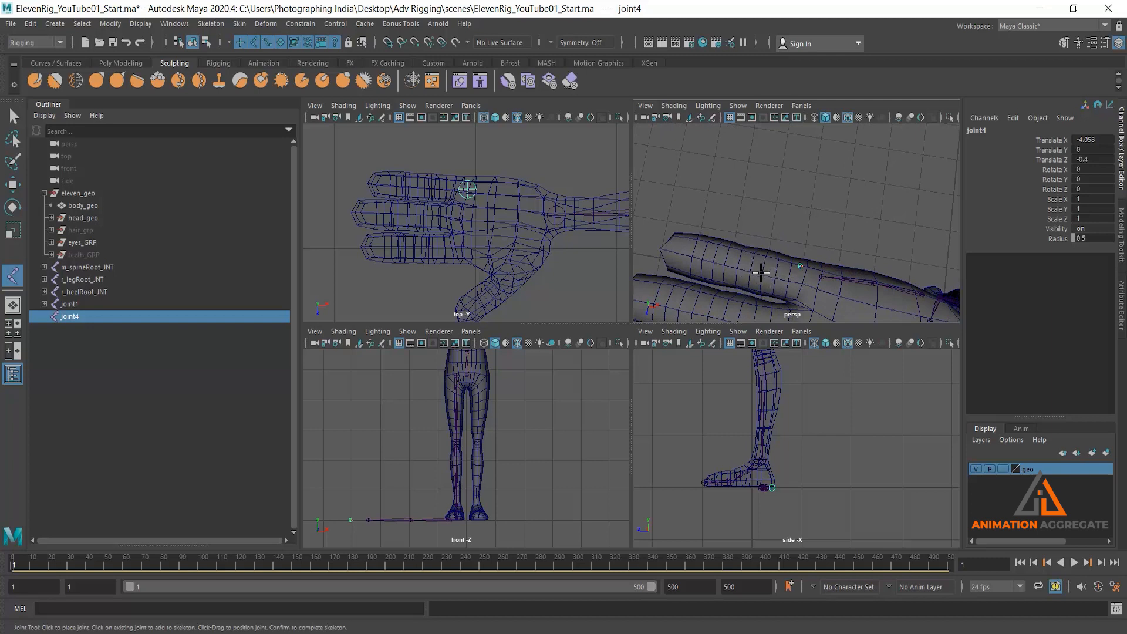
right_click_drag(447, 171, 539, 276, "alt")
middle_click_drag(494, 197, 537, 252, "alt")
left_click_drag(449, 205, 312, 188)
left_click(312, 188)
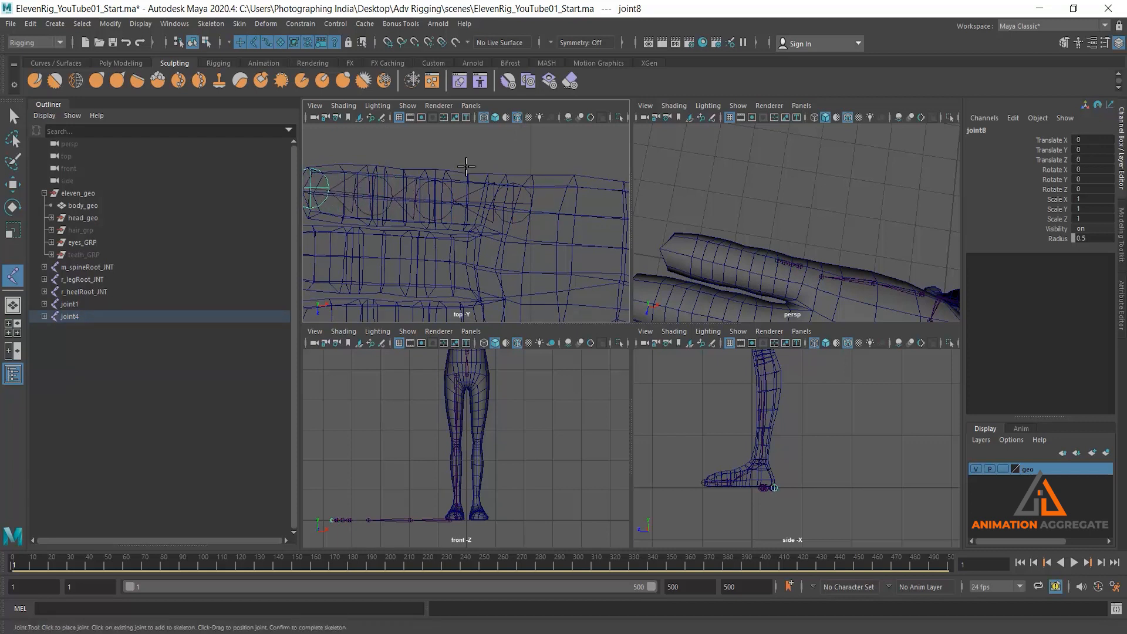
key("Return")
Enlarge the top view, restart the Joint tool, and display the mesh shaded with X-ray joints on
key("space")
middle_click_drag(742, 289, 751, 265, "alt")
left_click(12, 275)
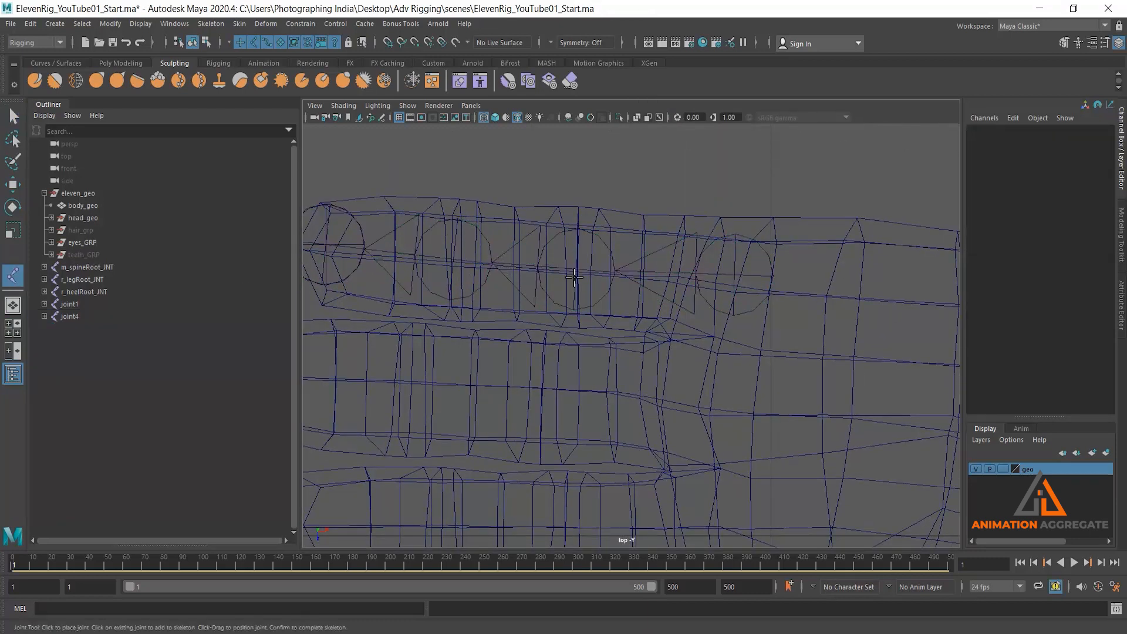
key("5")
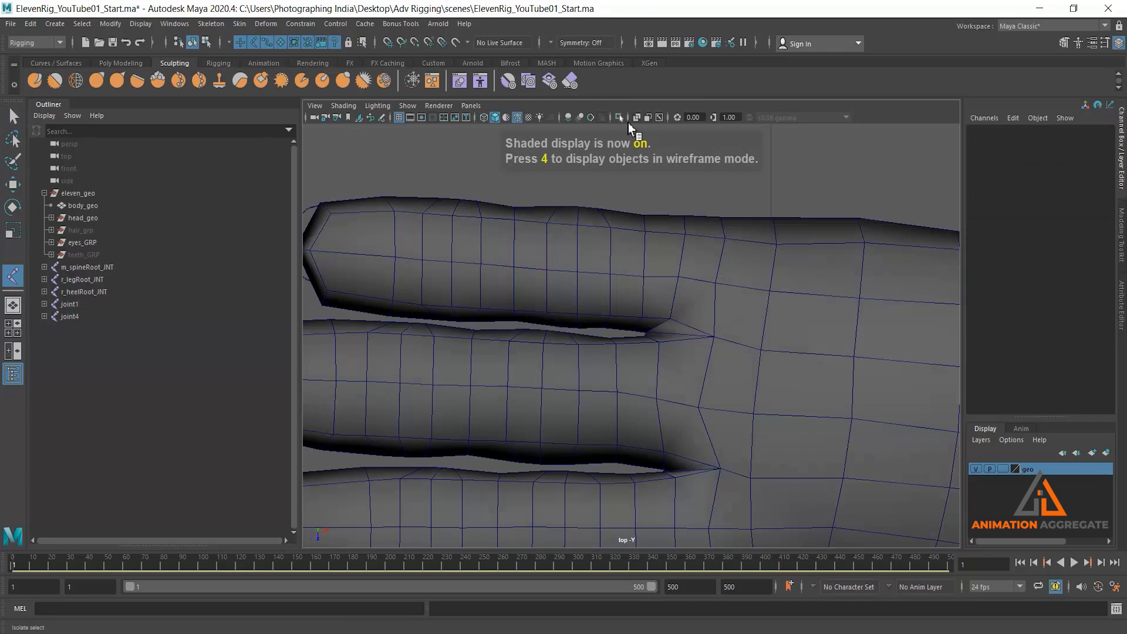
left_click(659, 118)
Draw the middle finger's four-joint chain from its base knuckle at about X -4.05, Z -0.2 to the fingertip
middle_click_drag(735, 255, 746, 228, "alt")
middle_click_drag(722, 333, 737, 292, "alt")
left_click_drag(757, 338, 766, 341)
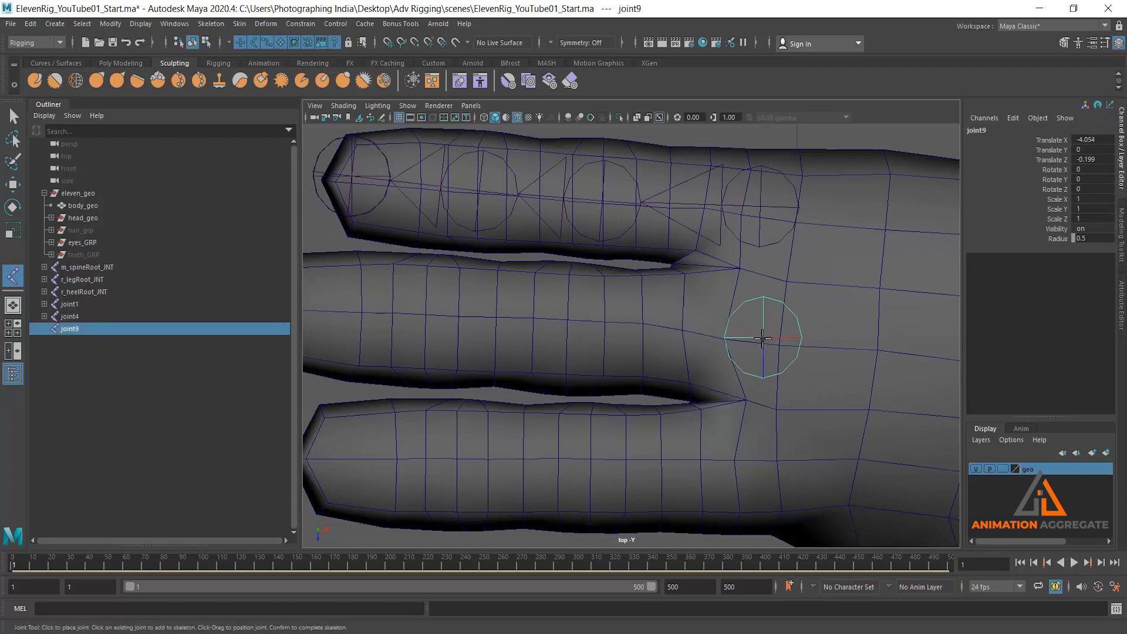
middle_click_drag(765, 341, 789, 296, "alt")
left_click_drag(636, 283, 589, 289)
left_click_drag(499, 273, 453, 277)
middle_click_drag(457, 277, 646, 282, "alt")
left_click_drag(473, 283, 466, 286)
key("q")
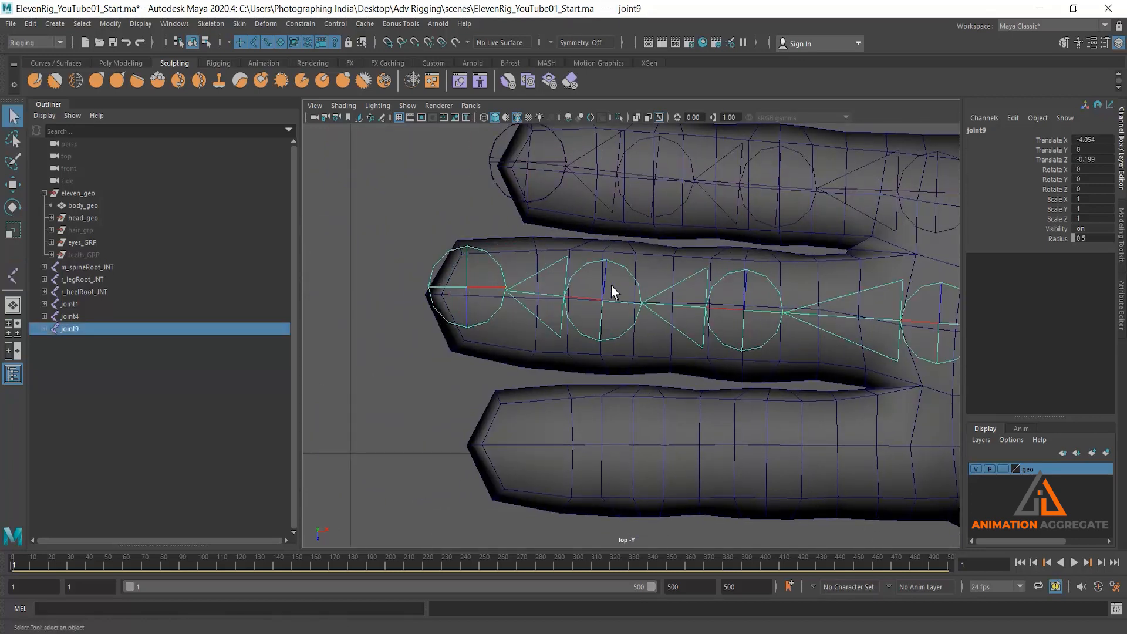
Draw the index finger's four-joint chain from its base knuckle at about X -4.09, Z -0.01 to the fingertip
middle_click_drag(738, 336, 659, 266, "alt")
left_click(13, 275)
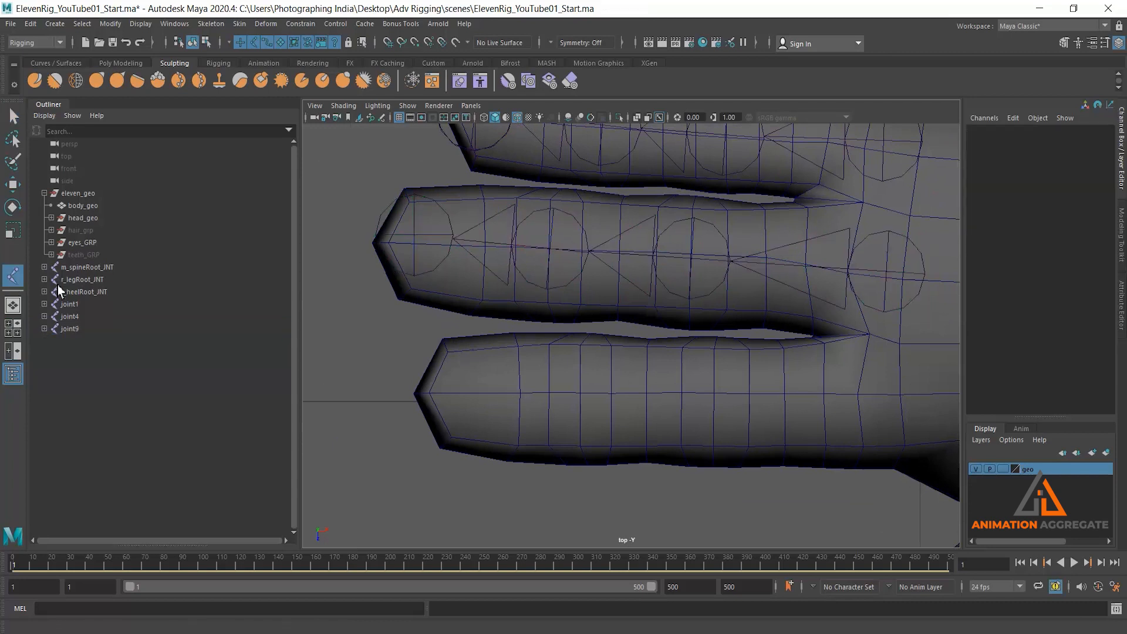
middle_click_drag(819, 436, 702, 395, "alt")
left_click(745, 354)
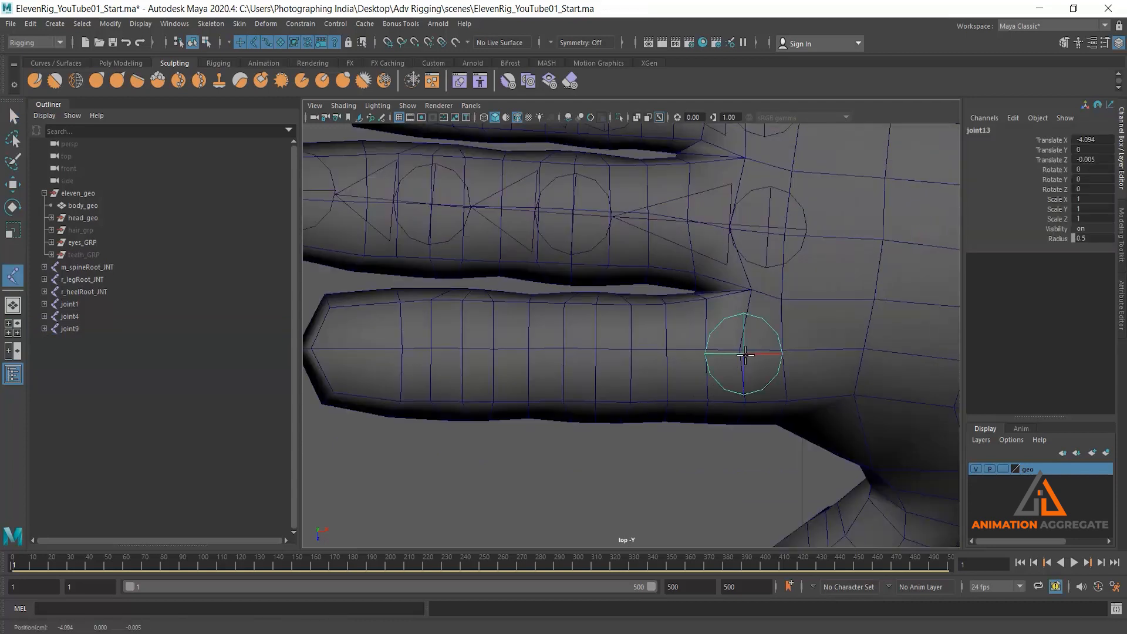
left_click_drag(746, 355, 750, 352)
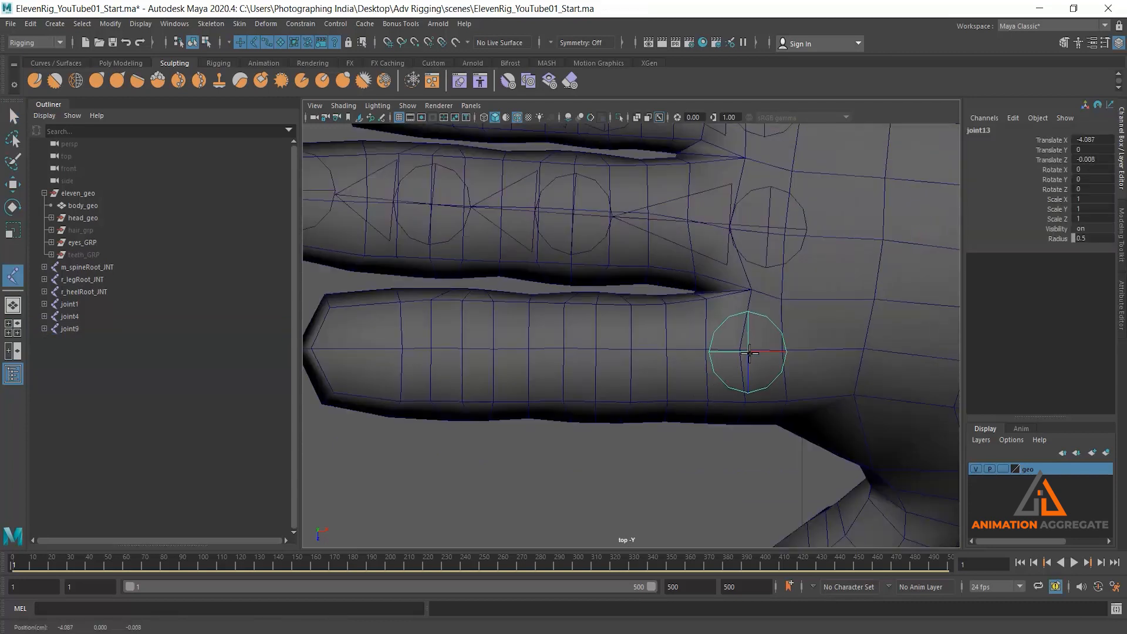
left_click_drag(621, 368, 463, 357)
left_click(495, 349)
left_click_drag(343, 341, 335, 346)
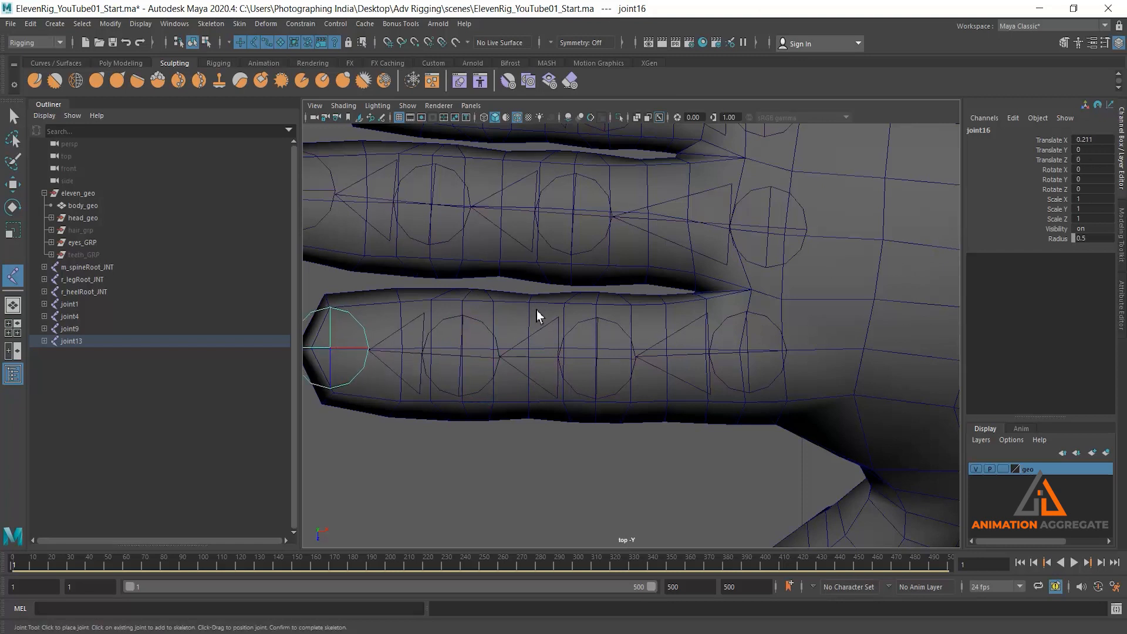
key("q")
Place the thumb chain's first joint in the palm above the thumb's base, at about X -3.75, Z 0.05
left_click(13, 276)
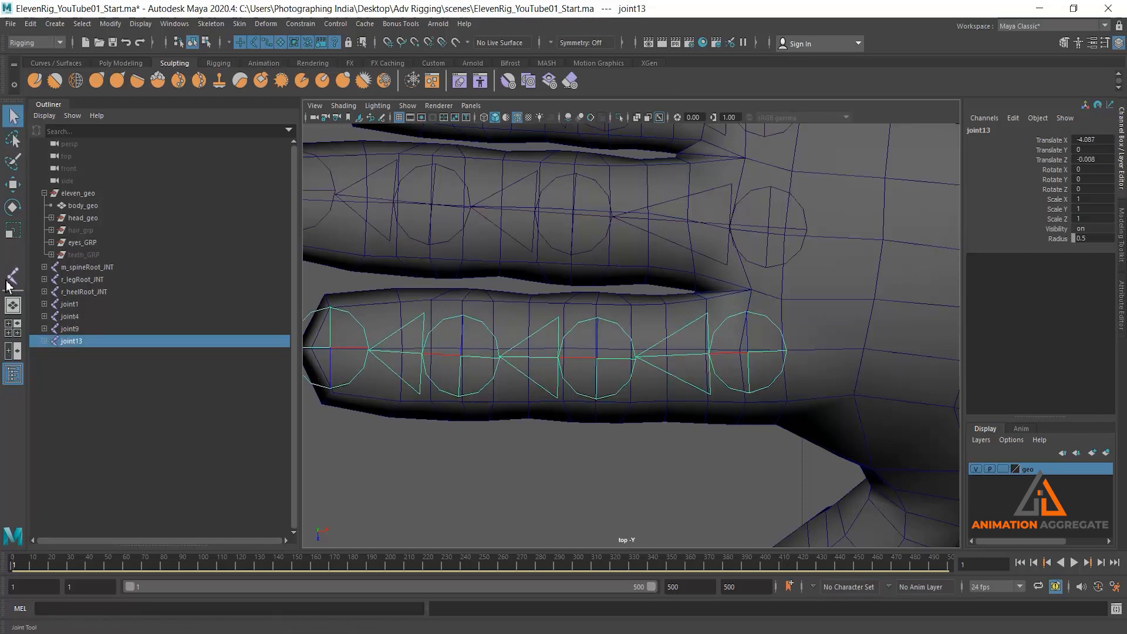
middle_click_drag(609, 403, 536, 335, "alt")
right_click_drag(822, 446, 636, 393, "alt")
middle_click_drag(636, 393, 589, 347, "alt")
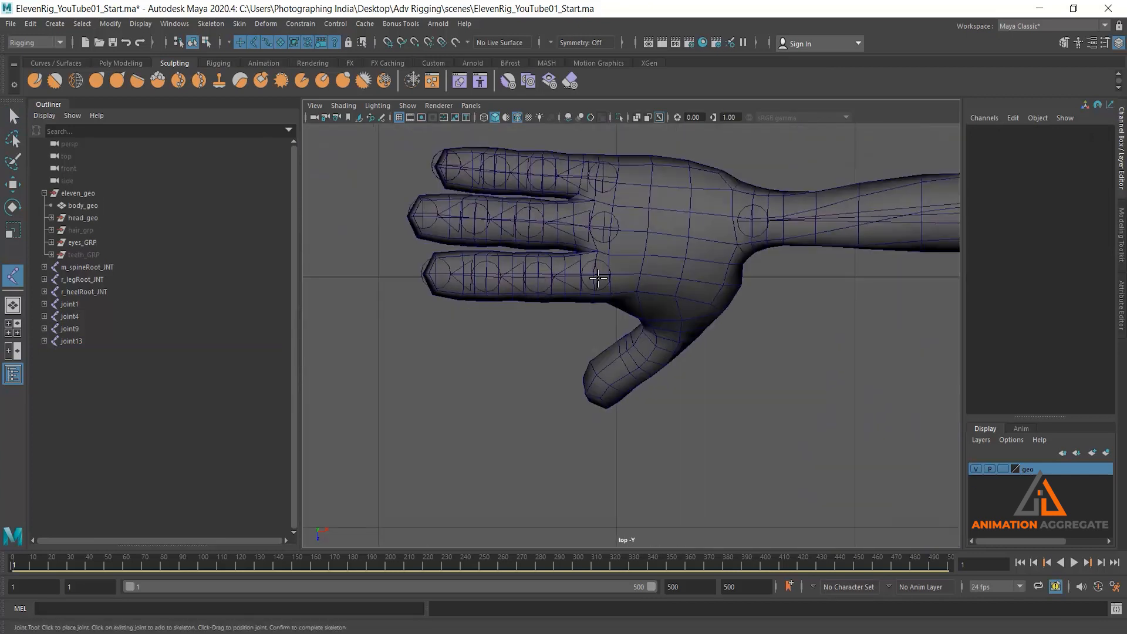
right_click_drag(589, 347, 709, 416, "alt")
middle_click_drag(690, 305, 677, 346, "alt")
right_click_drag(677, 345, 694, 352, "alt")
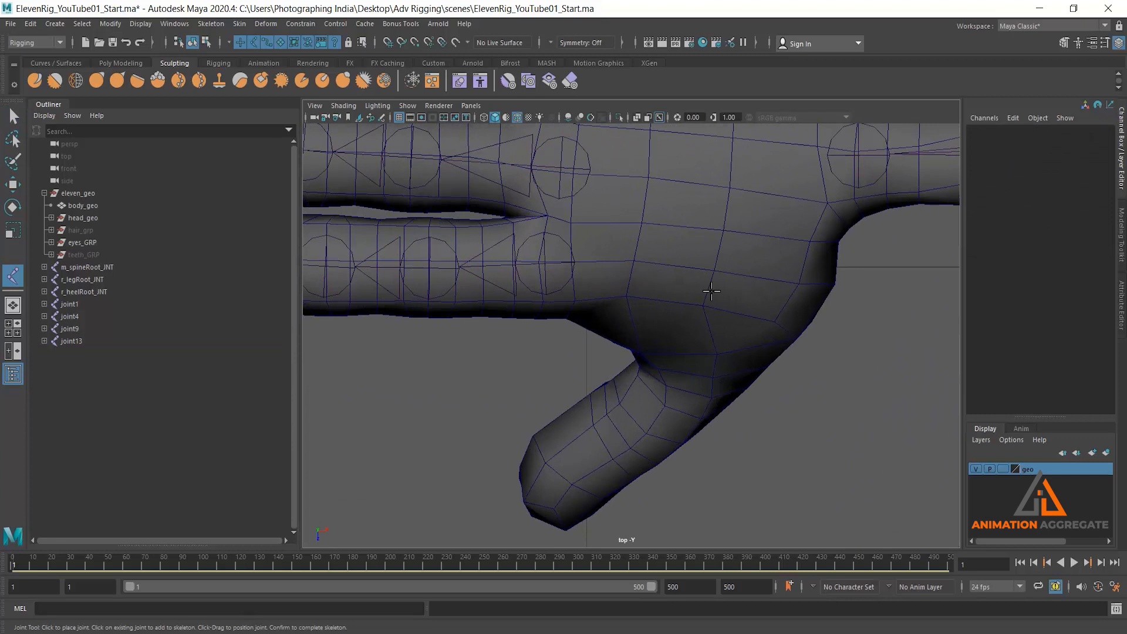
left_click_drag(709, 315, 710, 302)
key("Return")
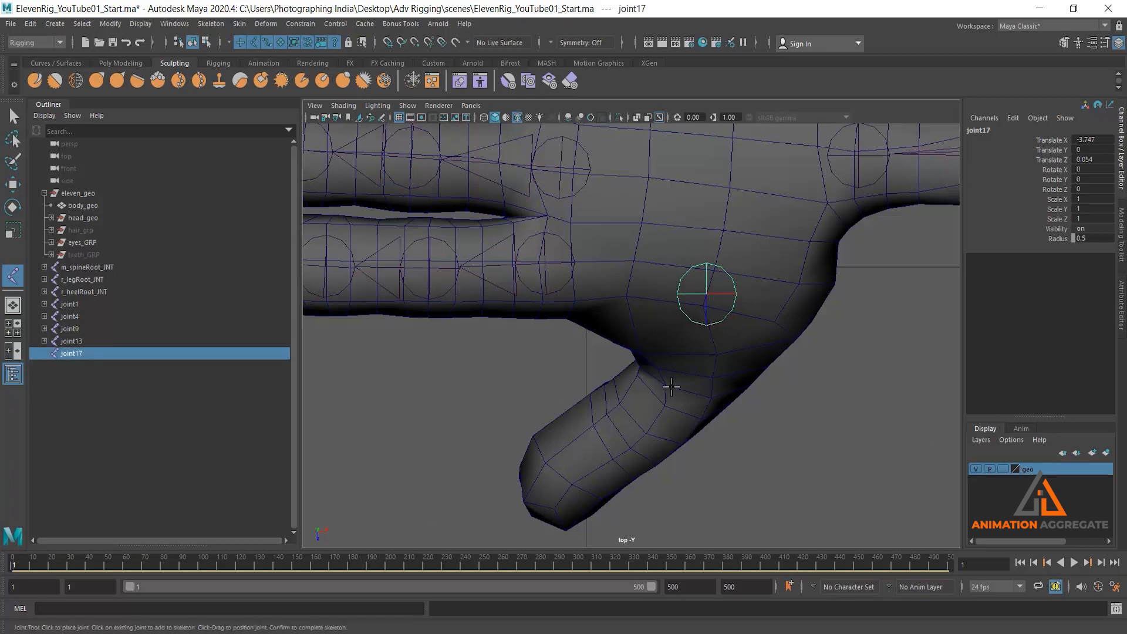
Complete the thumb chain with three more joints running from the thumb's base to its tip, and finish the Joint tool
left_click_drag(694, 377, 694, 377)
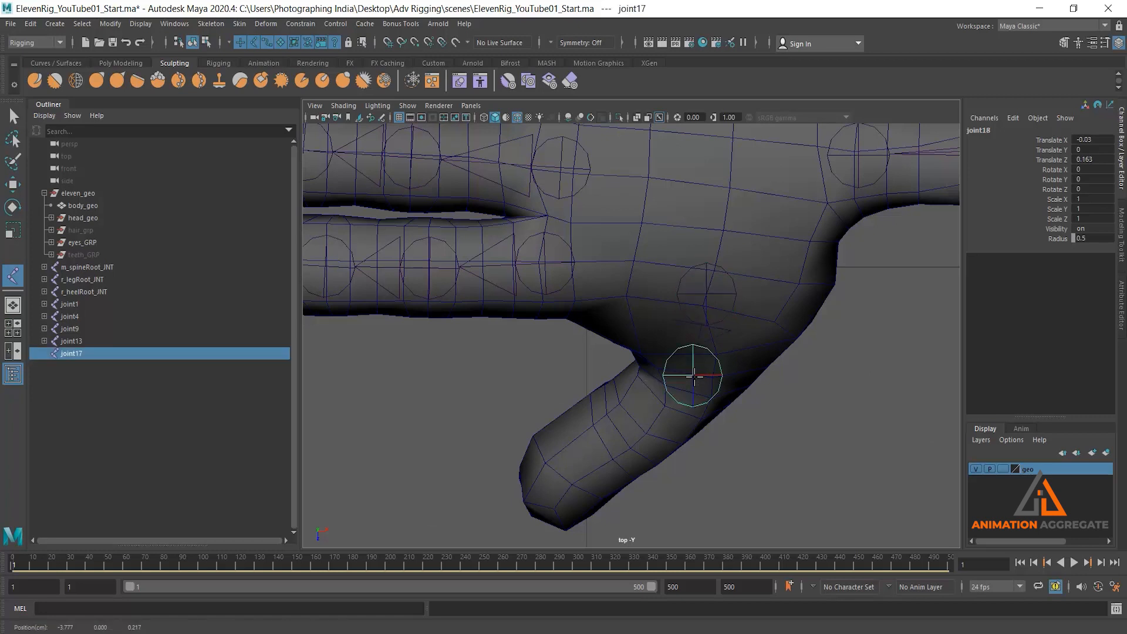
left_click(630, 445)
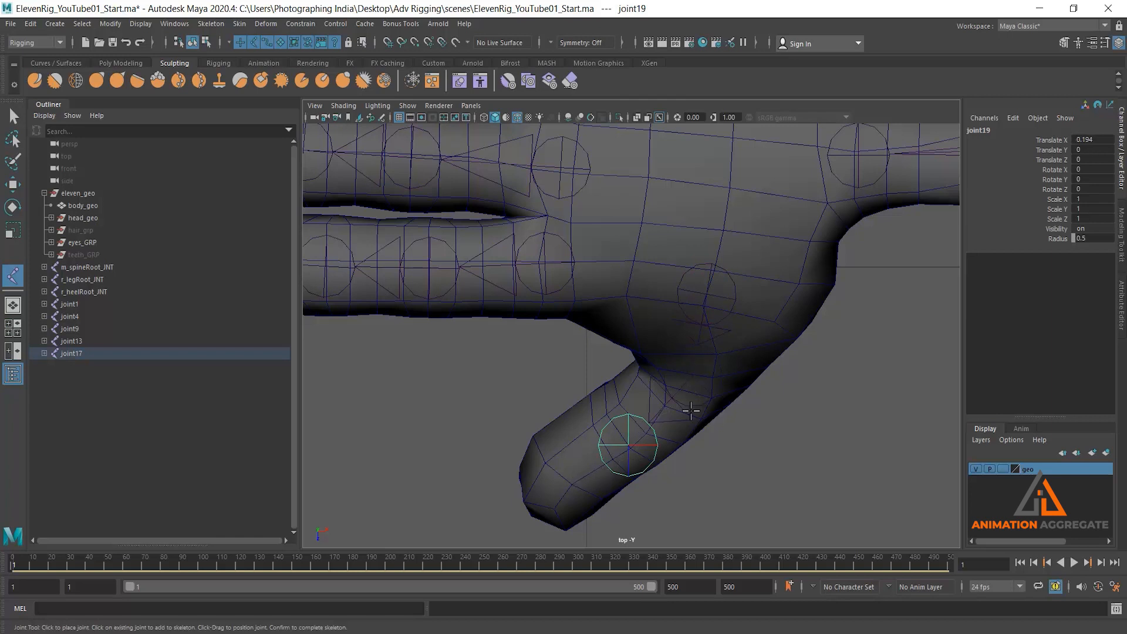
mouse_move(558, 484)
left_mouse_down()
mouse_move(549, 478)
mouse_move(552, 490)
left_mouse_up()
key("q")
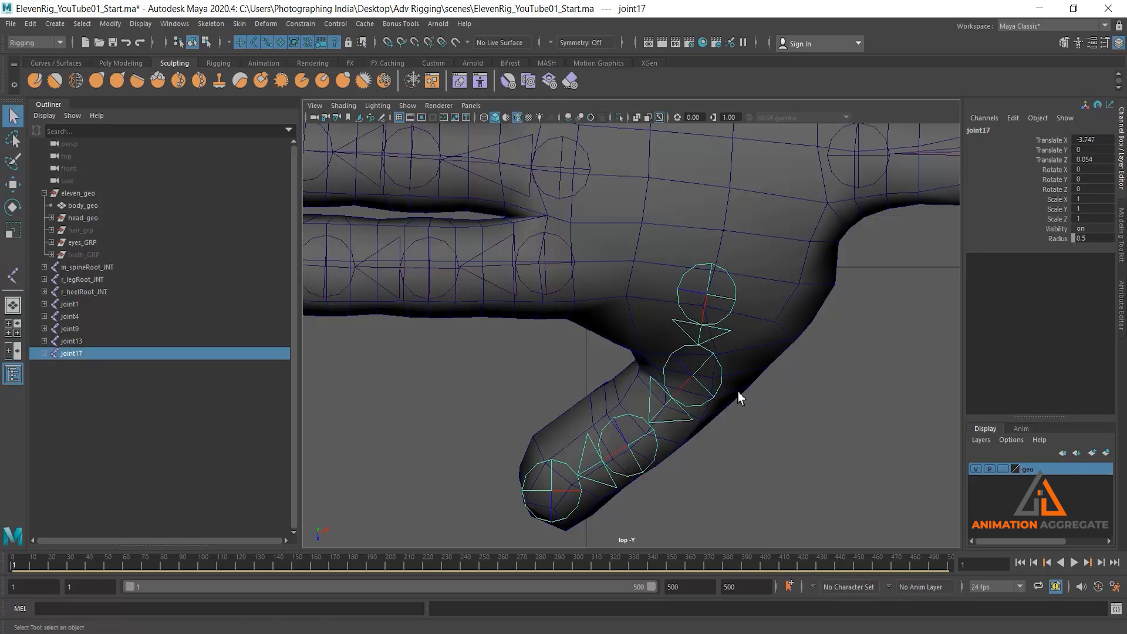
Select the arm, three finger and thumb root joints in the perspective view and raise them together to arm height, about Y 7.66
key("space")
key("space")
left_click_drag(801, 327, 698, 318, "alt")
right_click_drag(698, 317, 574, 218, "alt")
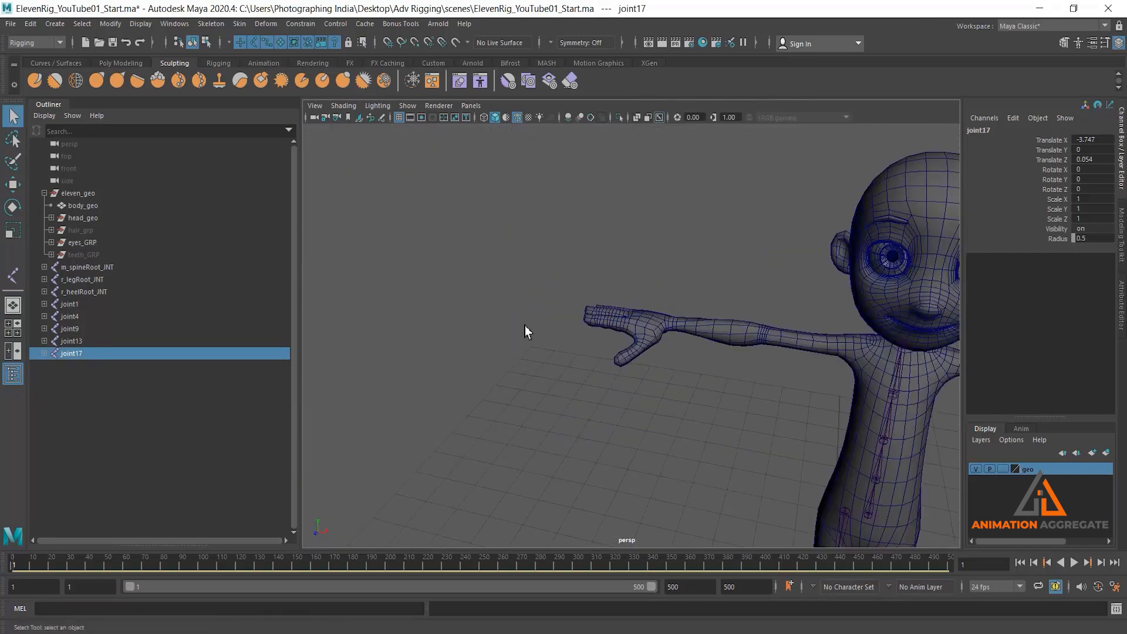
middle_click_drag(525, 326, 505, 199, "alt")
right_click_drag(513, 264, 619, 294, "alt")
middle_click_drag(619, 293, 561, 170, "alt")
right_click_drag(564, 303, 536, 446, "alt")
left_click(535, 444, "shift")
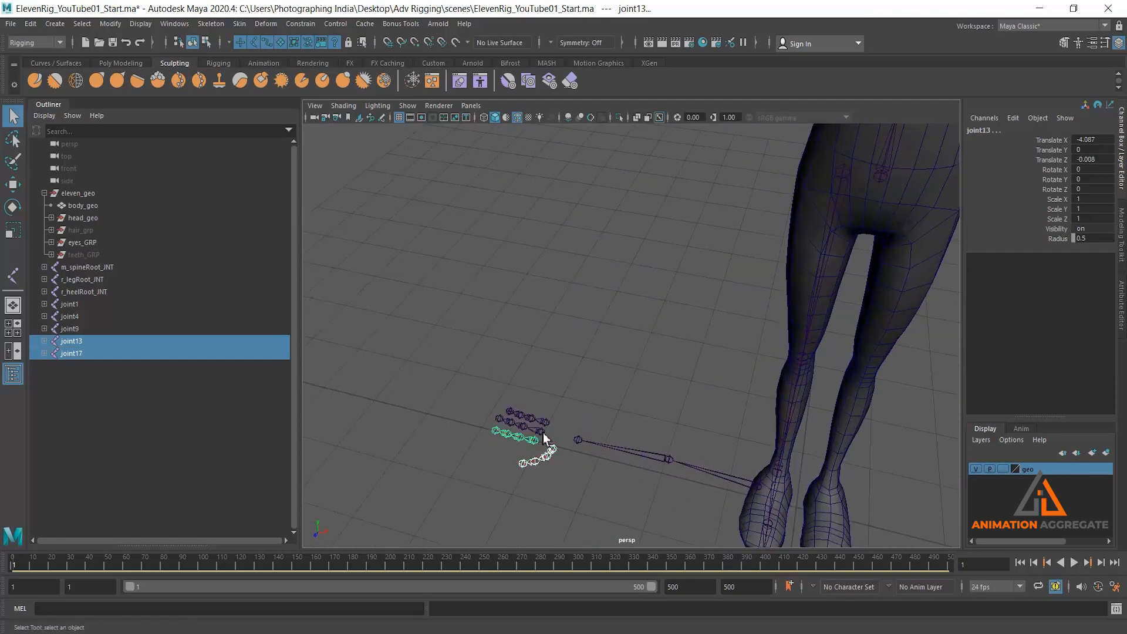
left_click(539, 429, "shift")
left_click(544, 420, "shift")
left_click(743, 481, "shift")
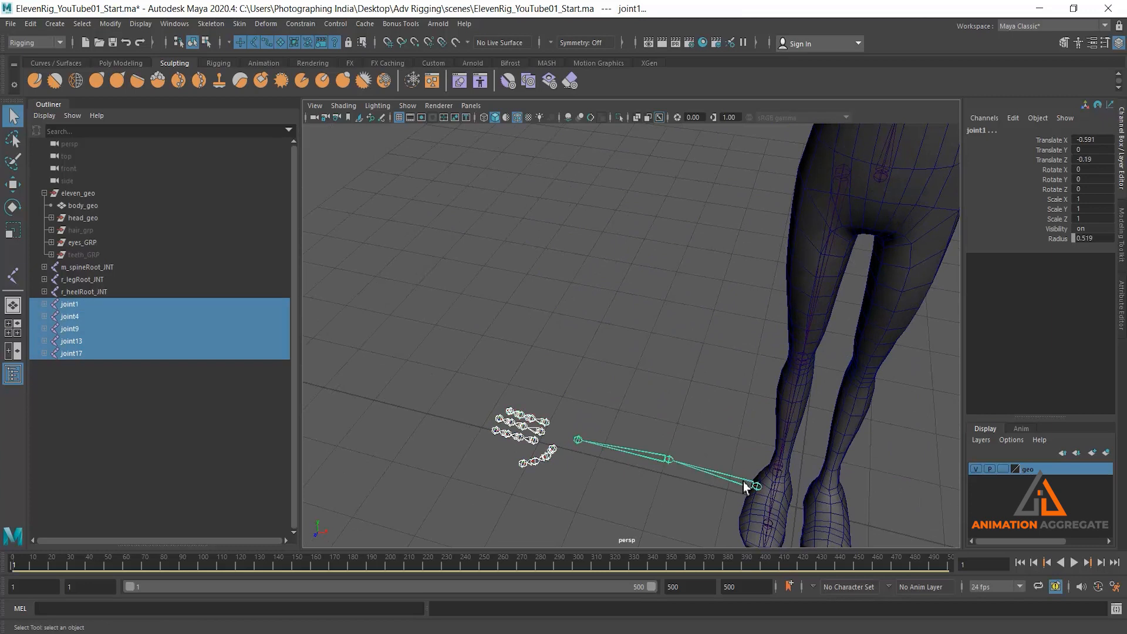
right_click_drag(743, 481, 666, 396, "alt")
key("w")
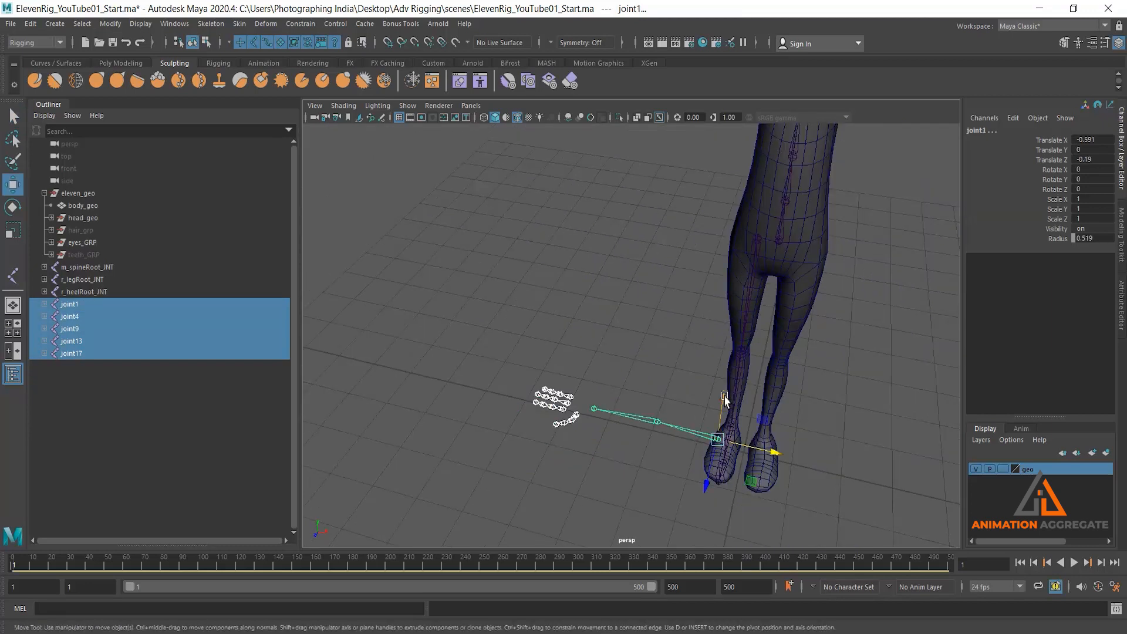
left_click_drag(726, 401, 737, 188)
middle_click_drag(737, 188, 735, 322, "alt")
left_click_drag(735, 322, 756, 180)
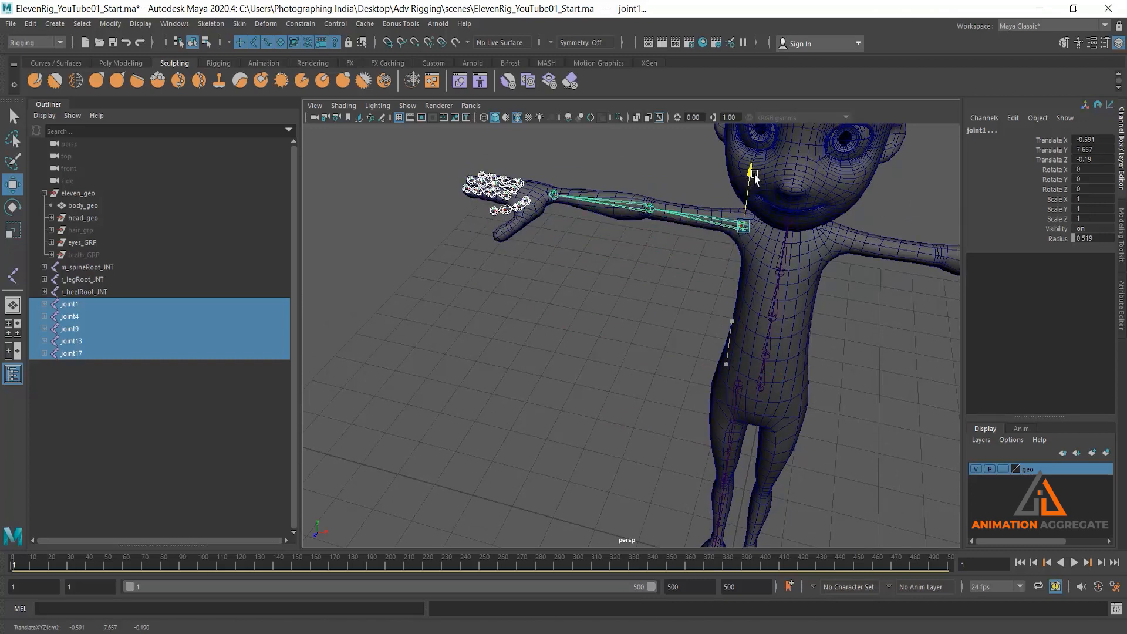
Reposition the shoulder joint alone within the shoulder, at X -0.532 and Y 7.681, leaving its child joints in place
middle_click_drag(683, 272, 615, 357, "alt")
left_click_drag(615, 358, 617, 342, "alt")
left_click(592, 239)
right_click_drag(592, 239, 705, 405, "alt")
left_click(719, 372)
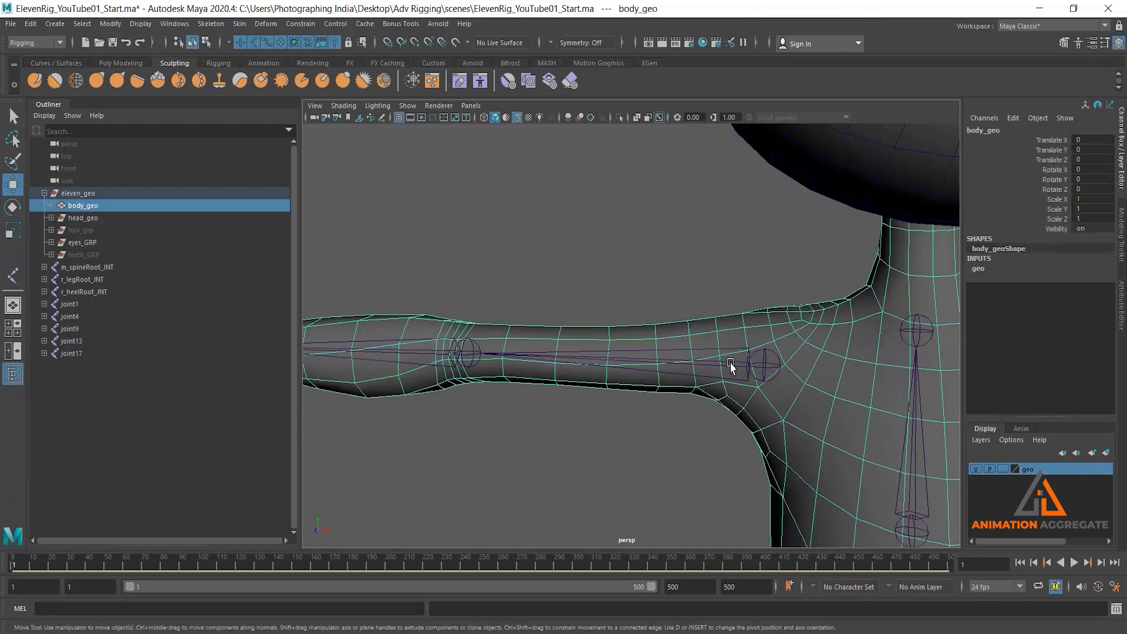
left_click(730, 363)
left_click_drag(771, 317, 755, 352)
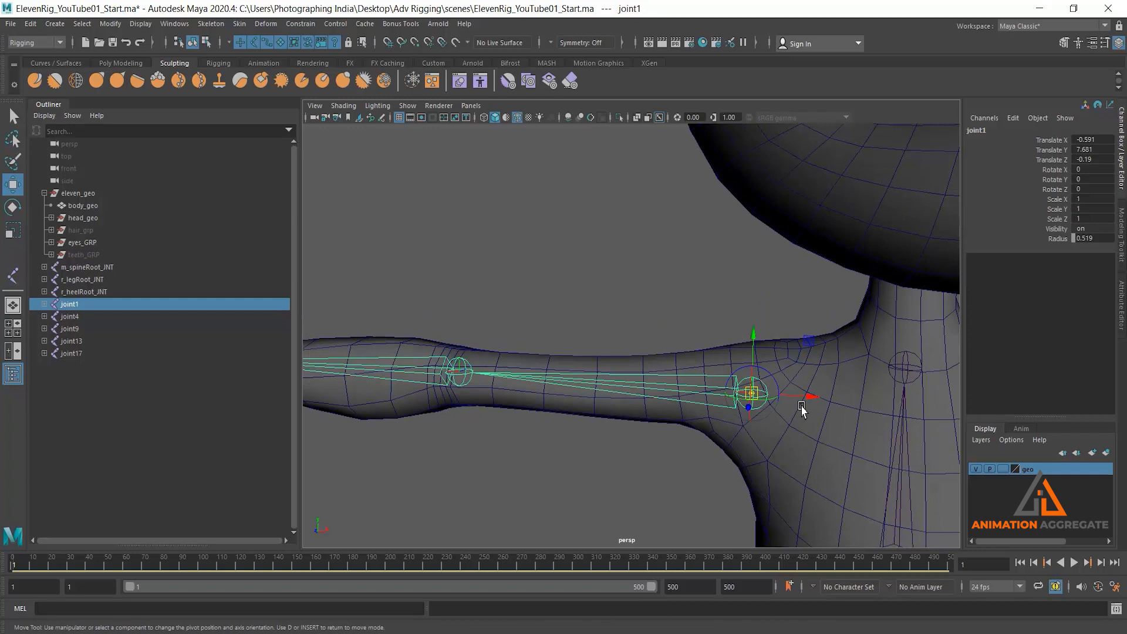
left_click_drag(813, 398, 825, 404)
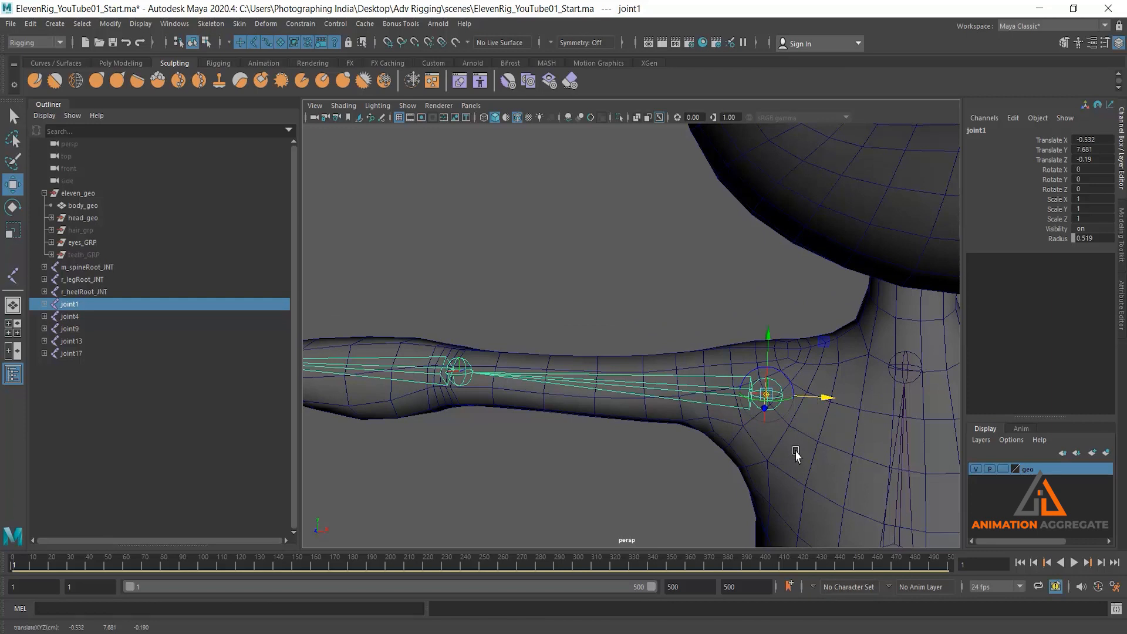
Nudge the hand's joints slightly down so they sit centred inside the mesh
right_click_drag(767, 462, 706, 405, "alt")
left_click_drag(612, 395, 697, 308, "alt")
key("d")
middle_click_drag(700, 428, 775, 367, "alt")
right_click_drag(552, 302, 535, 350, "alt")
left_click_drag(535, 350, 683, 434, "alt")
middle_click_drag(729, 313, 629, 343, "alt")
right_click_drag(629, 343, 654, 439, "alt")
left_click(663, 406)
left_click_drag(671, 336, 661, 353)
left_click_drag(713, 420, 549, 322, "alt")
left_click(603, 417)
left_click(551, 317)
mouse_move(544, 252)
left_mouse_down()
mouse_move(549, 267)
mouse_move(549, 254)
left_mouse_up()
Lower the thumb's joints one after another to follow the thumb's slope, placing its root at Y 7.568
left_click_drag(583, 299, 666, 328, "alt")
left_click(691, 291)
left_click_drag(681, 243, 682, 263)
left_click_drag(734, 318, 645, 334, "alt")
key("Down")
key("Down")
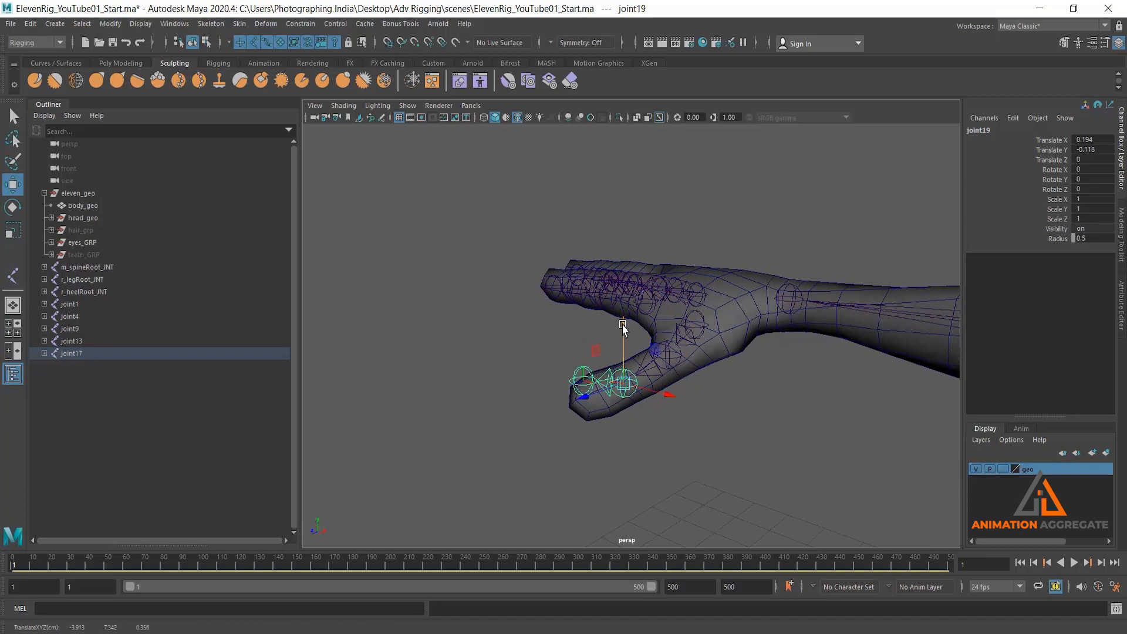
key("Down")
left_click_drag(585, 323, 587, 346)
In the wireframe top view, move only the thumb's root joint deeper into the palm, to X -3.705, Z -0.026
left_click_drag(681, 358, 742, 252, "alt")
scroll(741, 253, "up", 6)
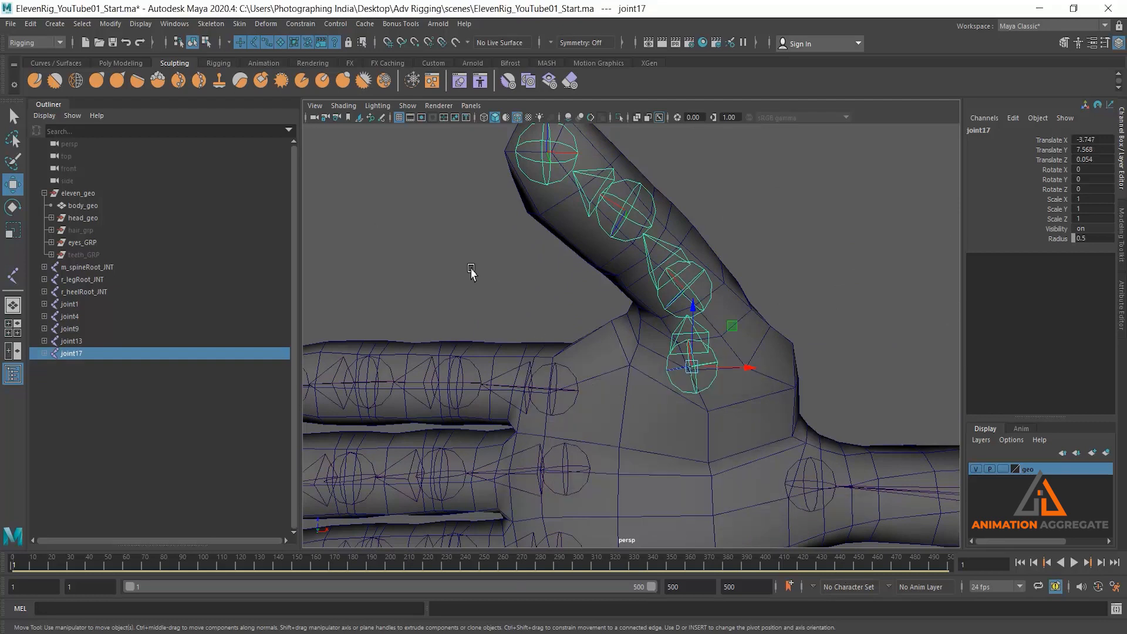
key("space")
key("space")
middle_click_drag(541, 256, 541, 276, "alt")
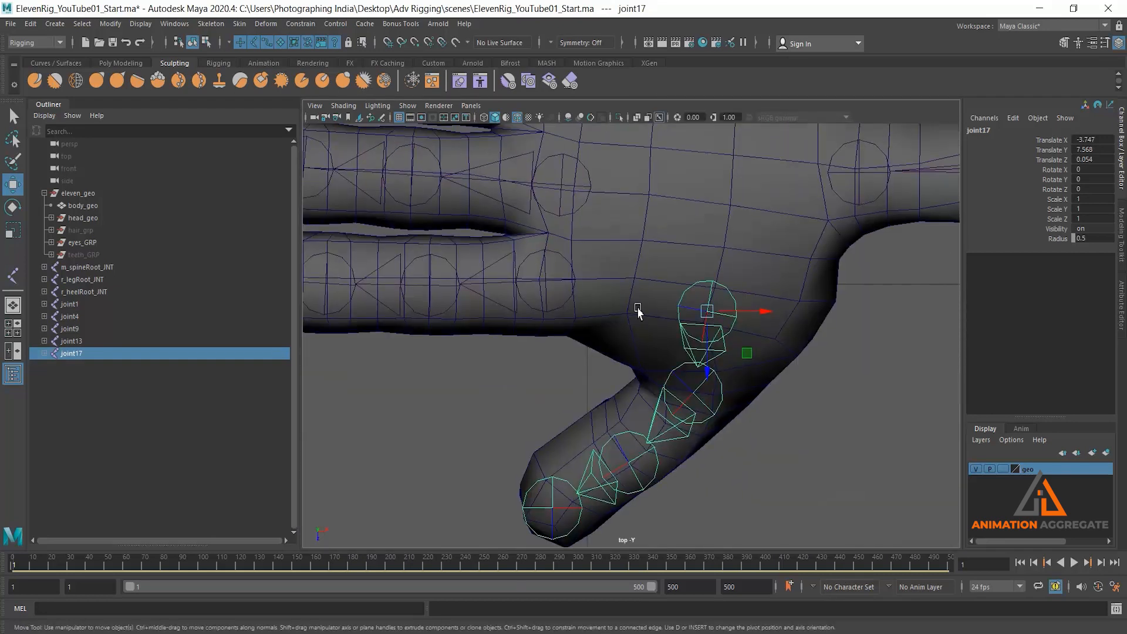
key("4")
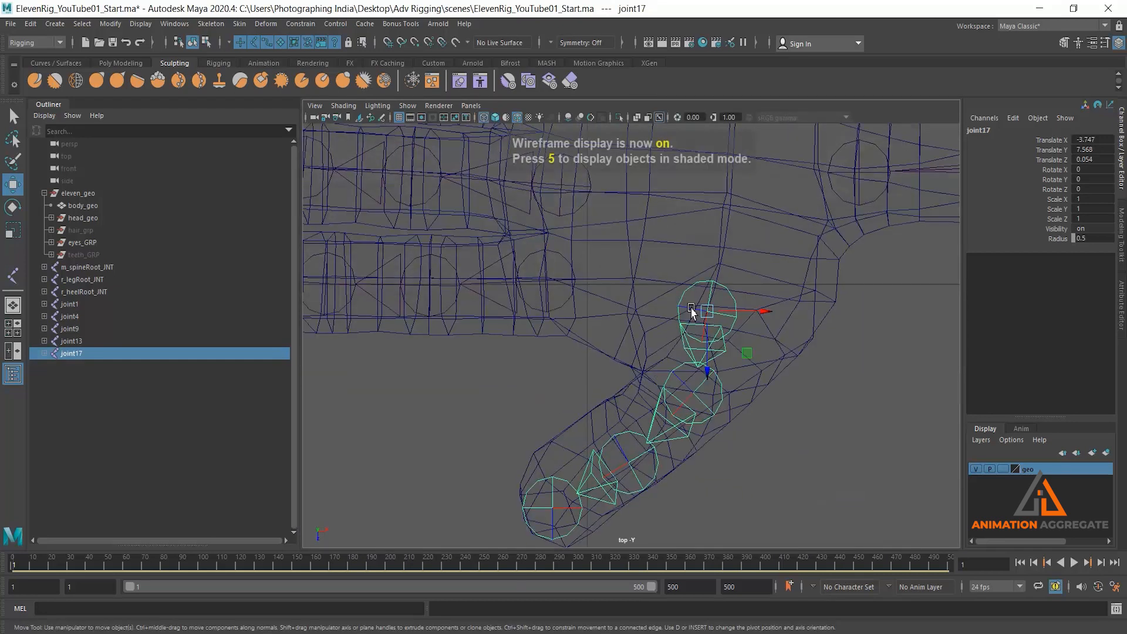
right_click_drag(780, 389, 744, 362, "alt")
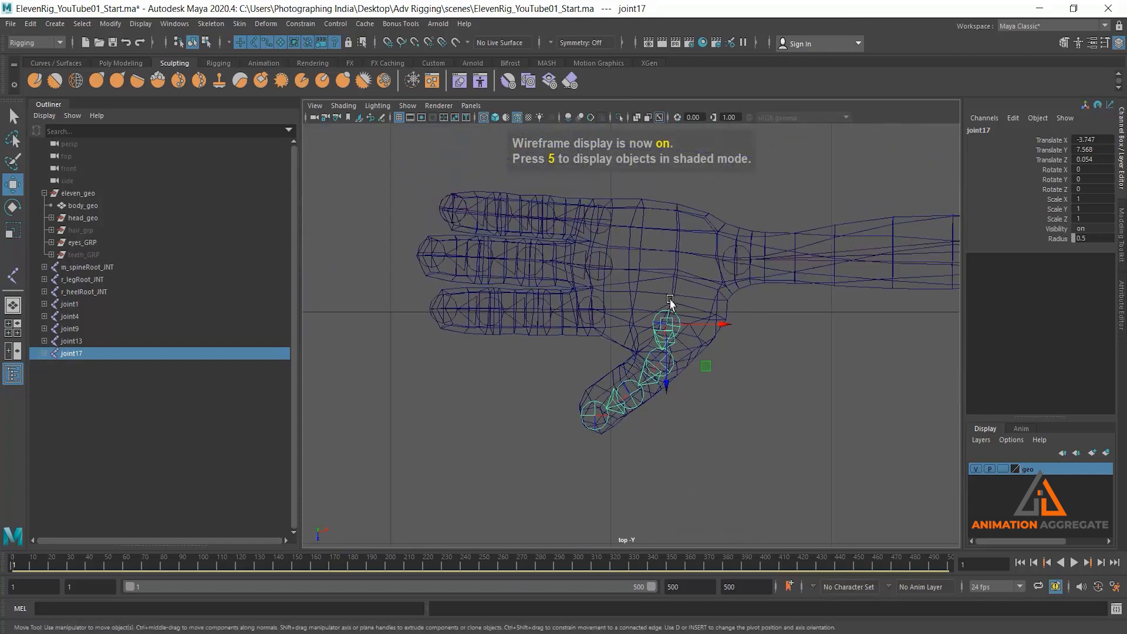
key("d")
left_click_drag(665, 386, 666, 374)
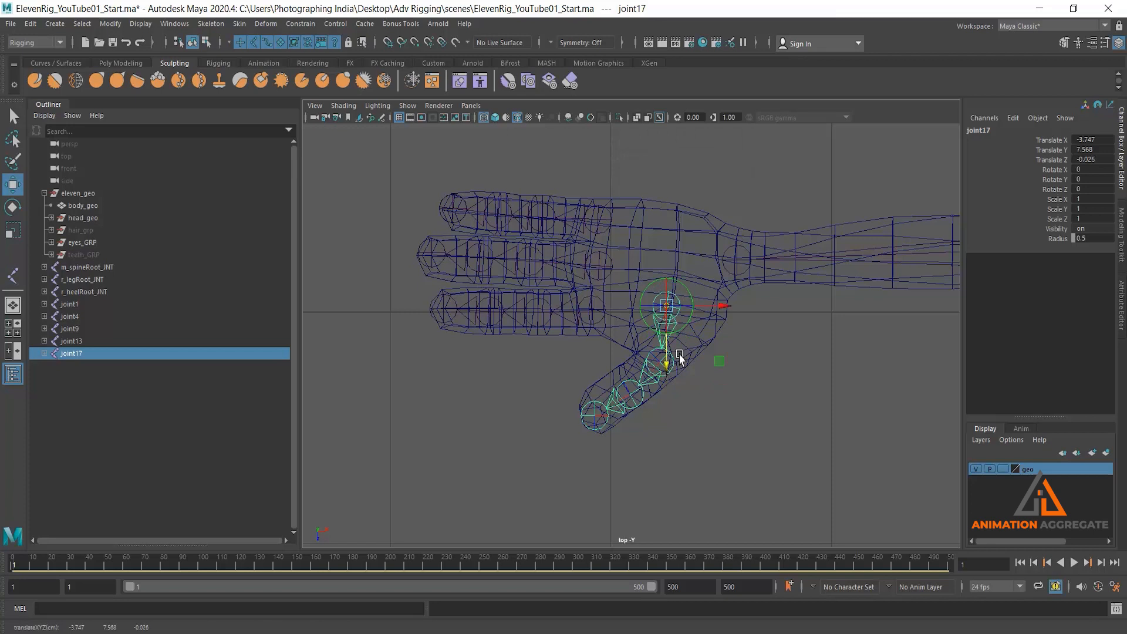
In the perspective view, lower only the thumb's second joint to a Translate Y of -0.124
key("space")
key("space")
left_click_drag(780, 295, 658, 373, "alt")
left_click(867, 288)
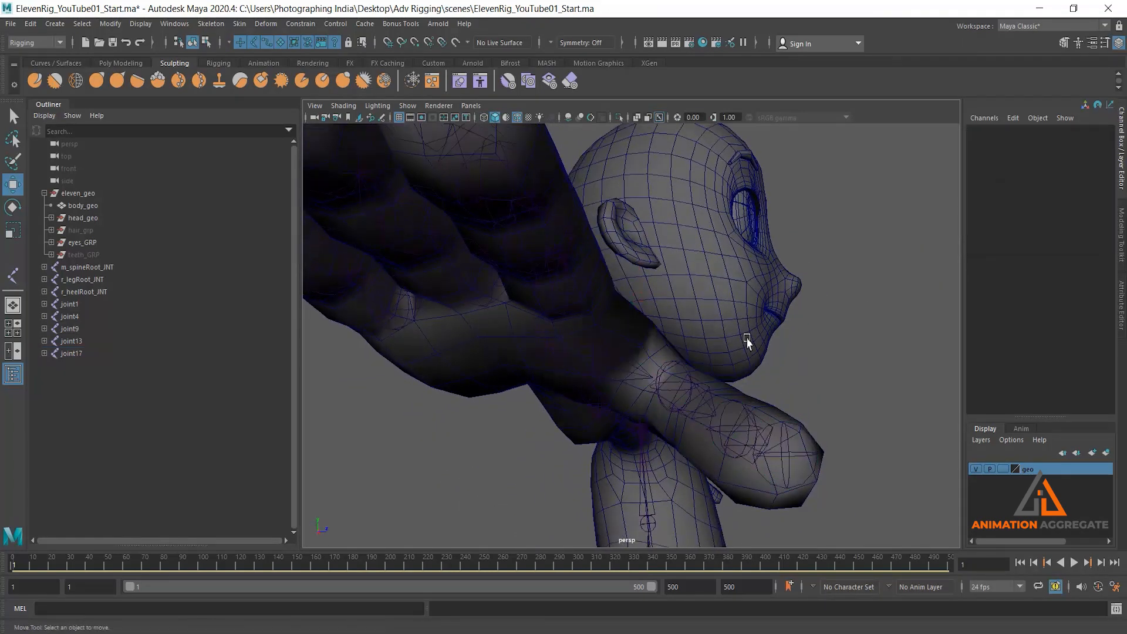
left_click(699, 387)
key("d")
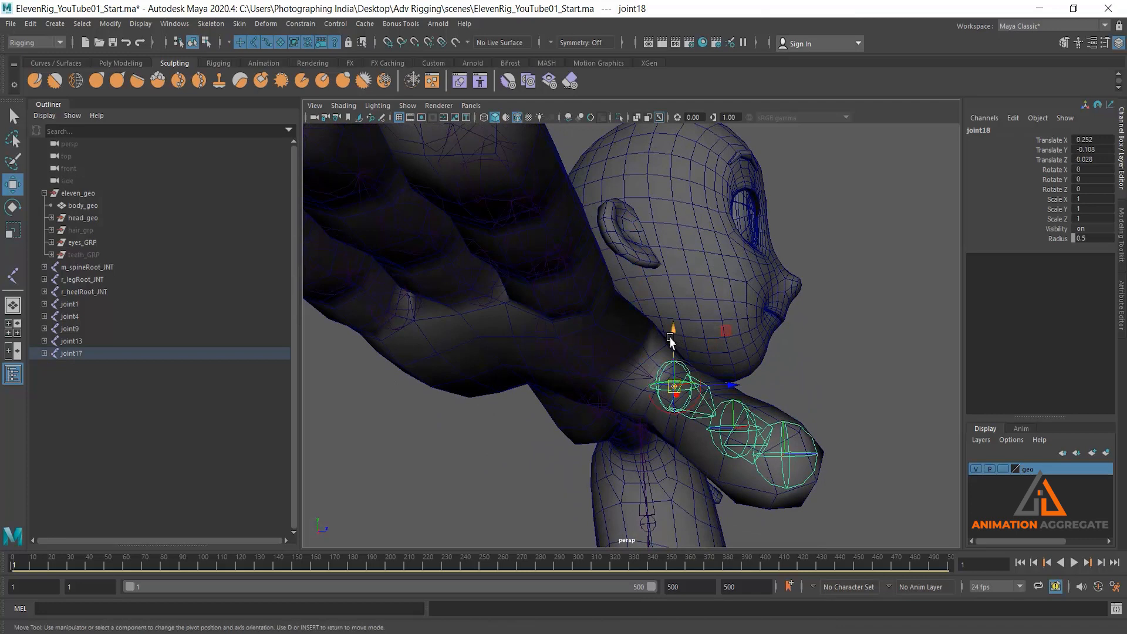
left_click_drag(674, 330, 673, 337)
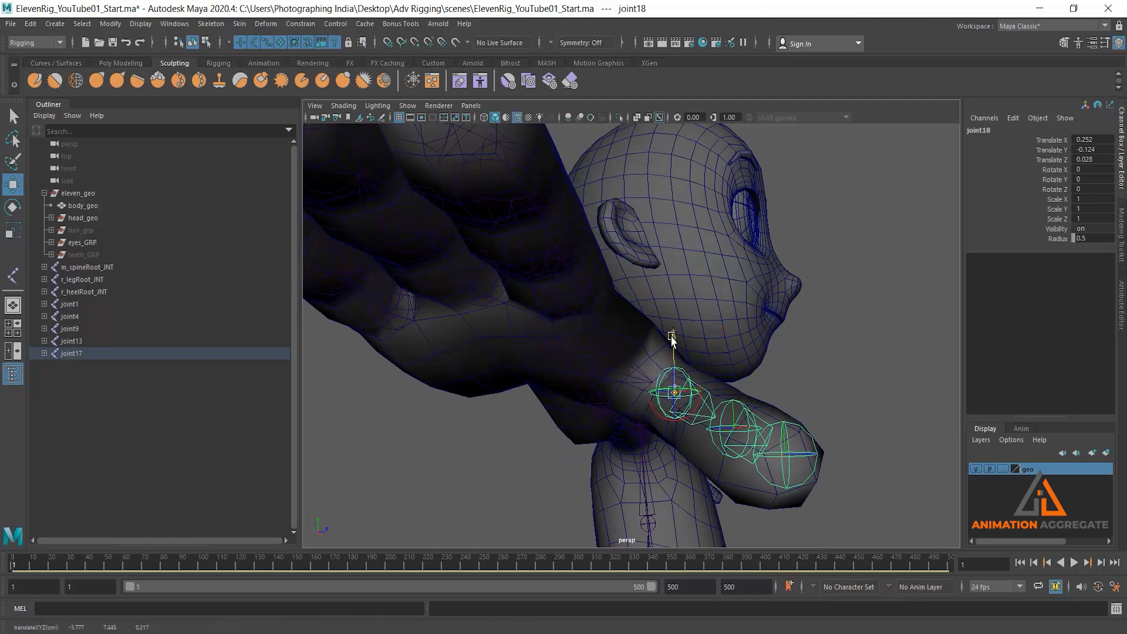
Select the arm's root joint and set the geo display layer to Reference
left_click_drag(807, 390, 809, 365, "alt")
left_click_drag(805, 408, 689, 294, "alt")
left_click(820, 269)
middle_click_drag(820, 269, 746, 309, "alt")
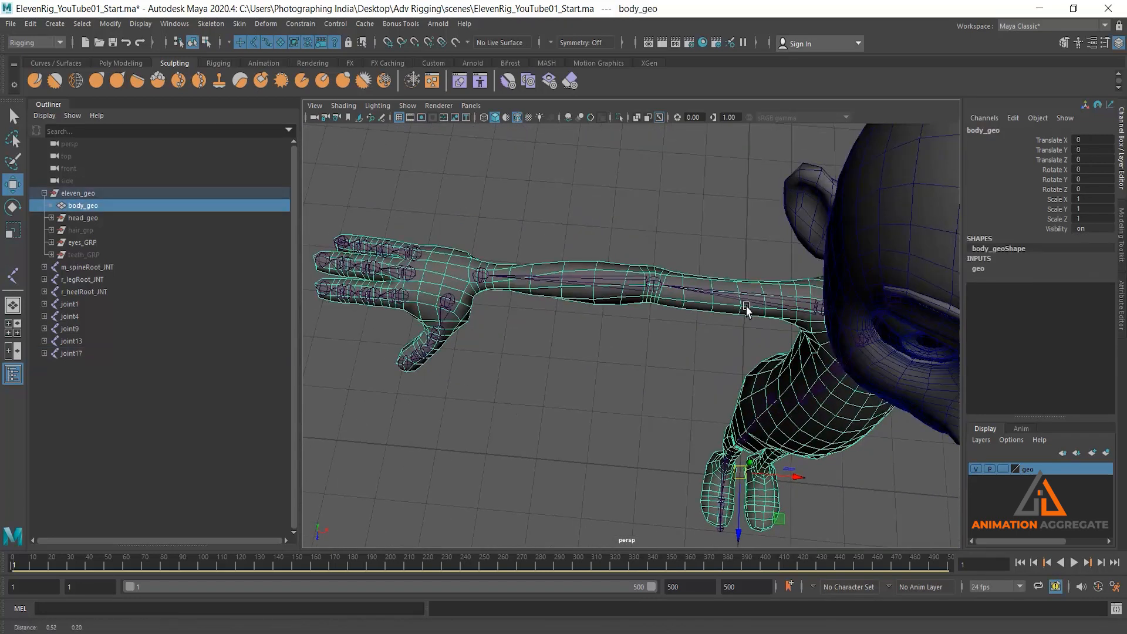
left_click(745, 308)
left_click_drag(731, 300, 722, 276, "alt")
left_click(1003, 469)
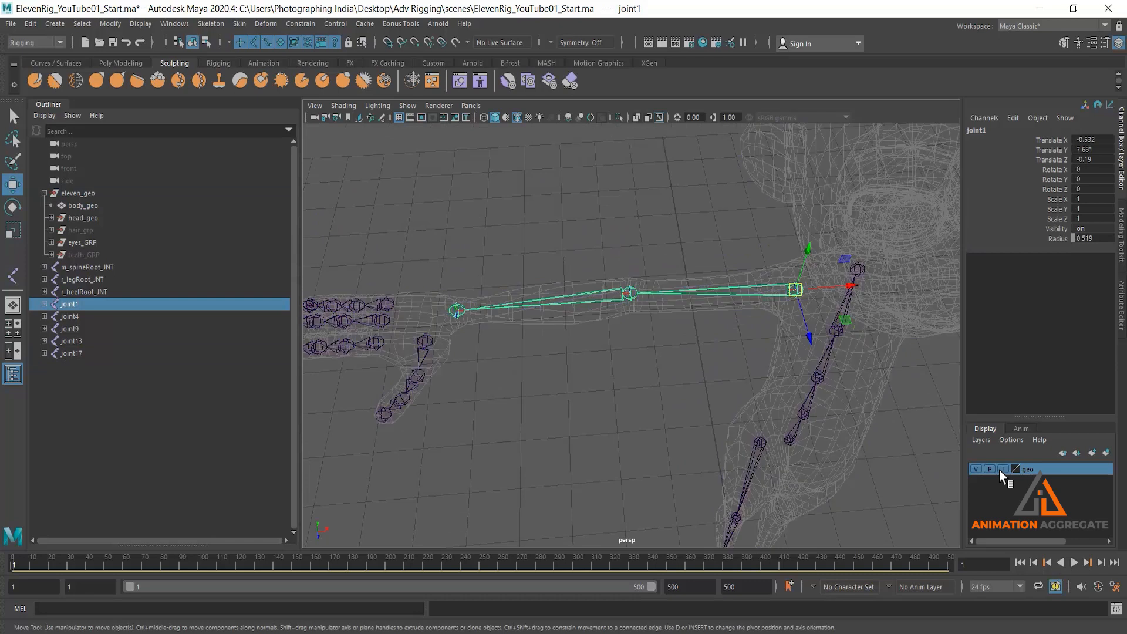
left_click(1003, 469)
Rename the shoulder joint as r_armRoot_JNT
left_click_drag(699, 395, 833, 254, "alt")
double_click(1015, 130)
type("r_armRoot_JNT")
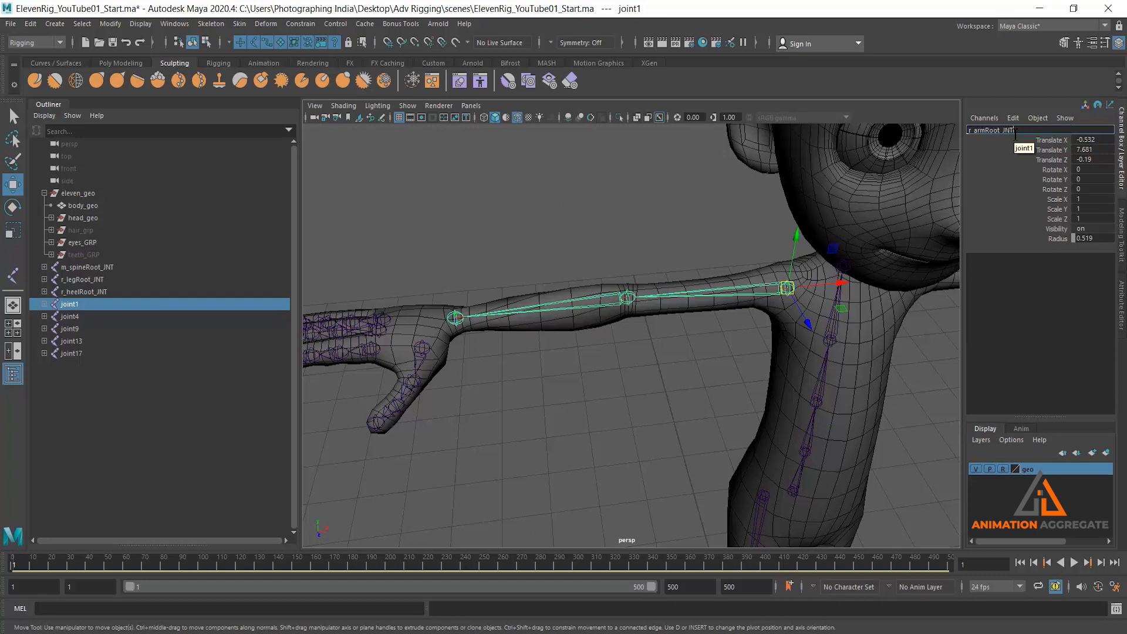
key("Return")
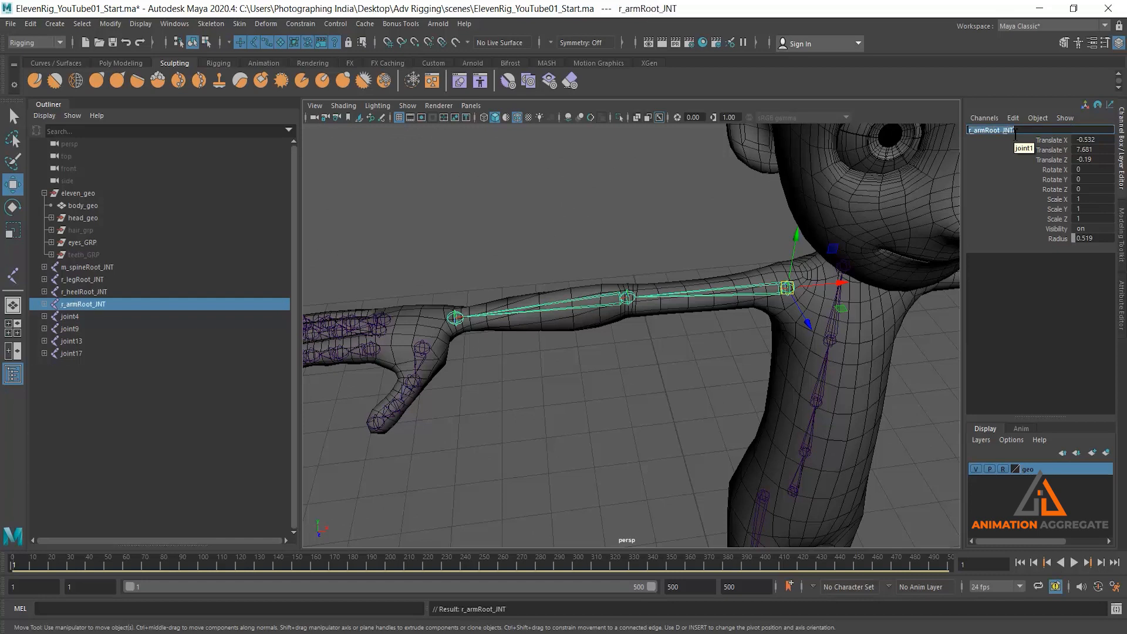
Rename the elbow joint as r_armMid_JNT
left_click(624, 297)
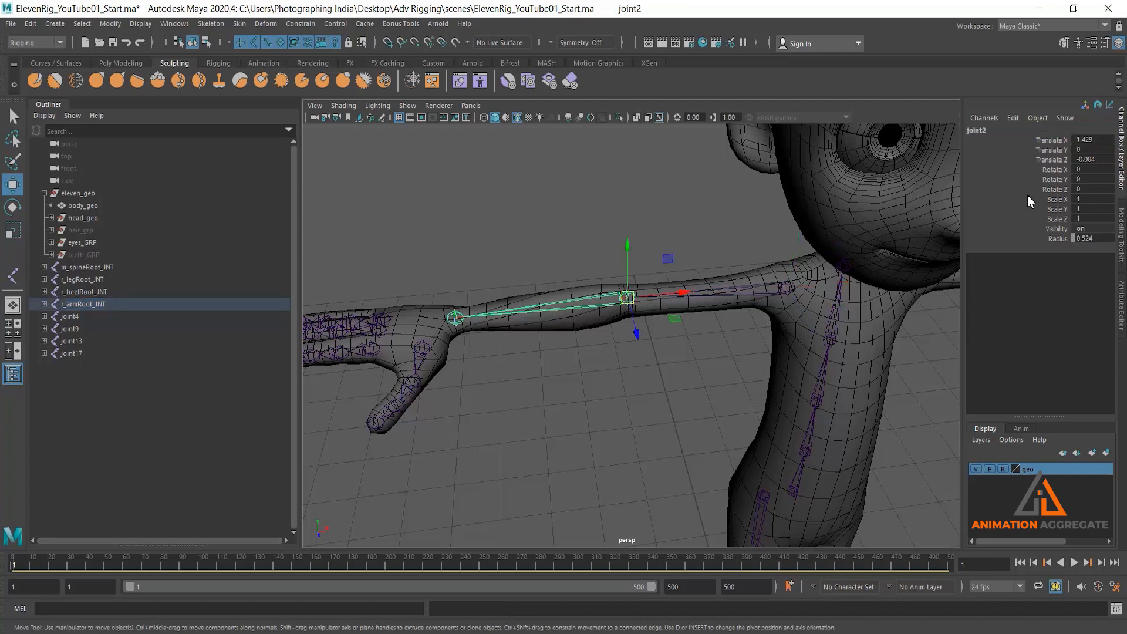
left_click(1020, 129)
type("r_armRoot_JNT")
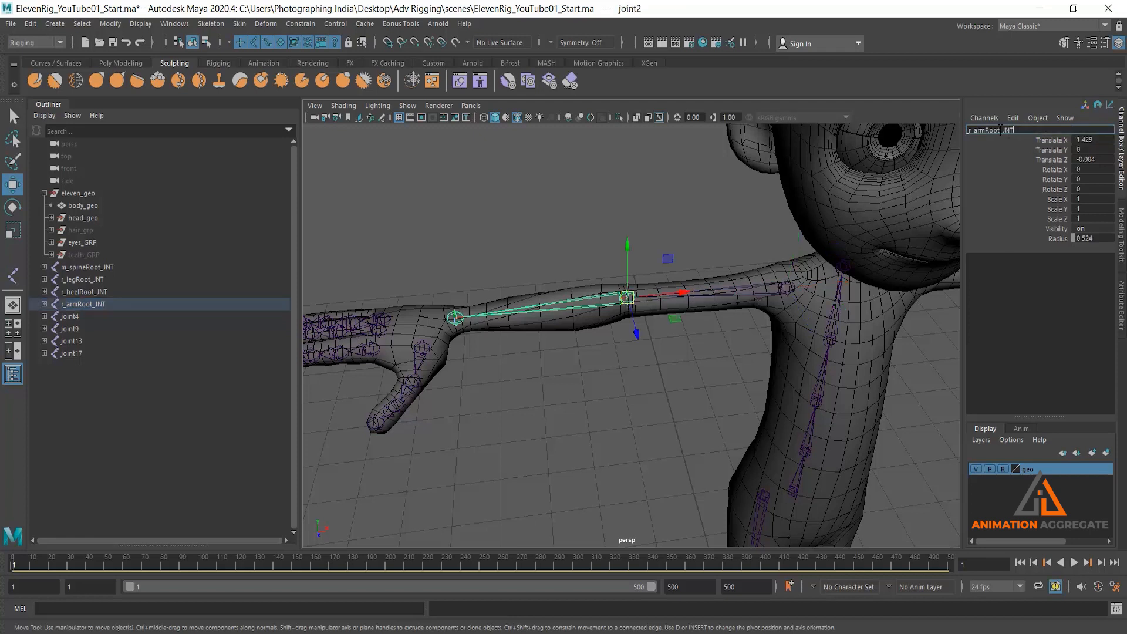
key("BackSpace")
key("BackSpace")
type("Mid")
key("Return")
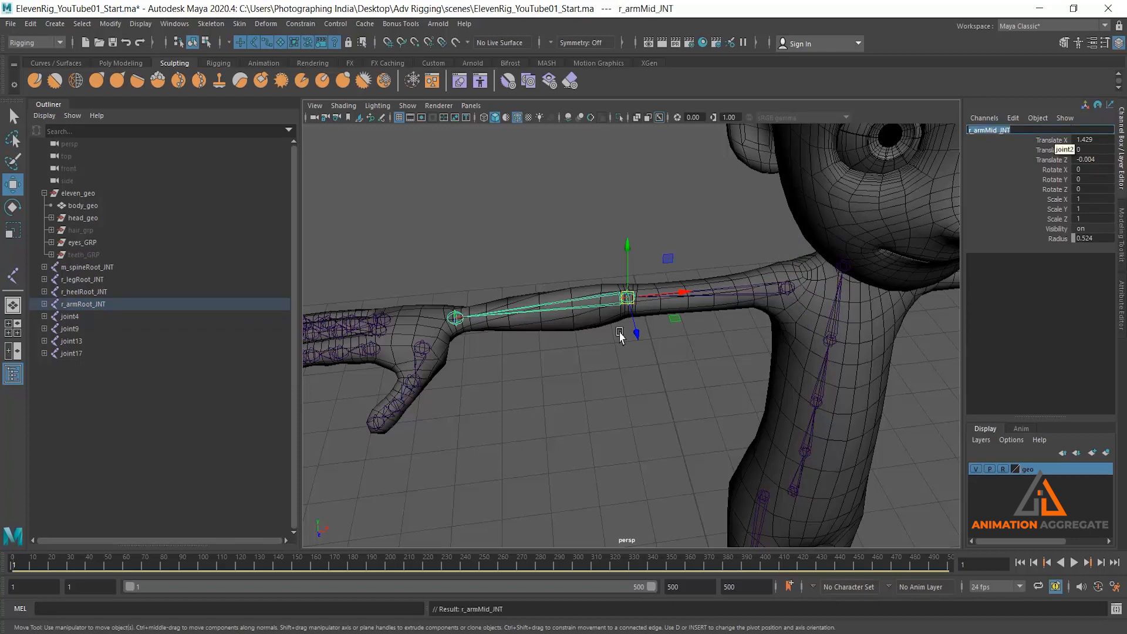
Rename the wrist joint as r_armEnd_JNT
key("Down")
left_click(989, 131)
type("r_armRoot_JNT")
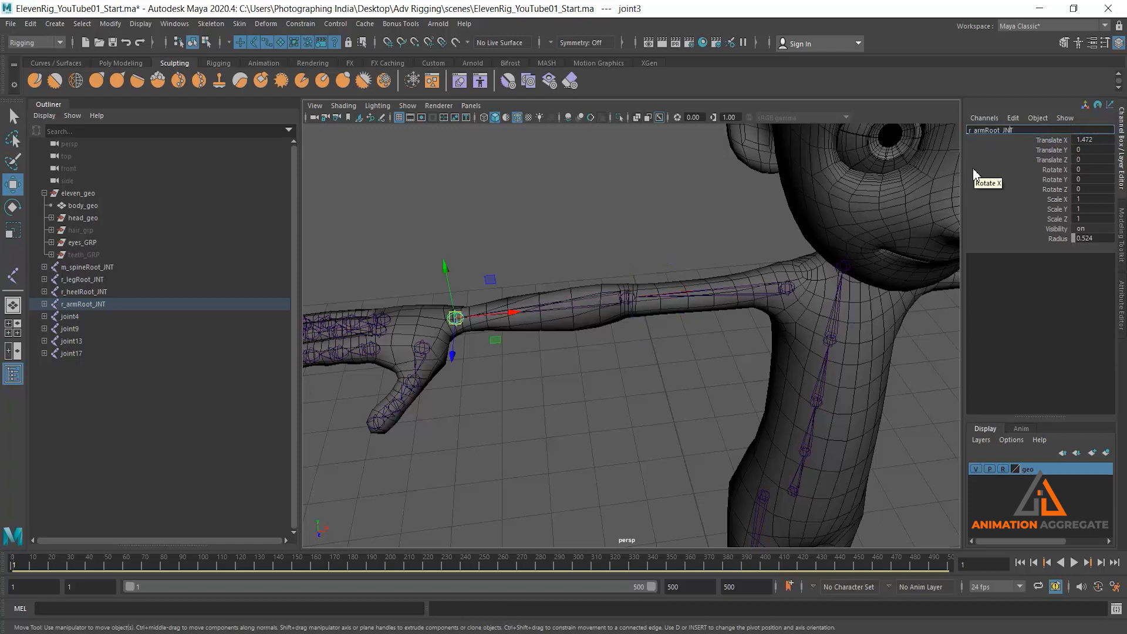
key("BackSpace")
key("BackSpace")
key("BackSpace")
key("BackSpace")
type("End")
key("Return")
Rename the thumb chain's first joint as r_thumbRoot_JNT, undoing the accidental arm name pasted over it
left_click_drag(544, 346, 503, 316, "alt")
left_click(501, 313)
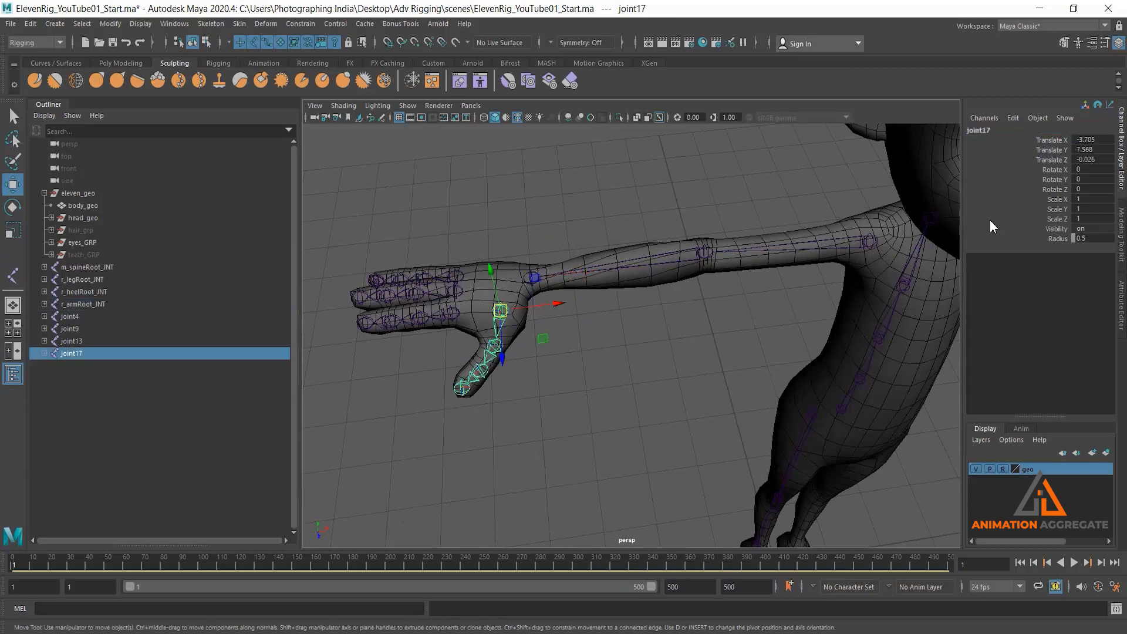
left_click(991, 130)
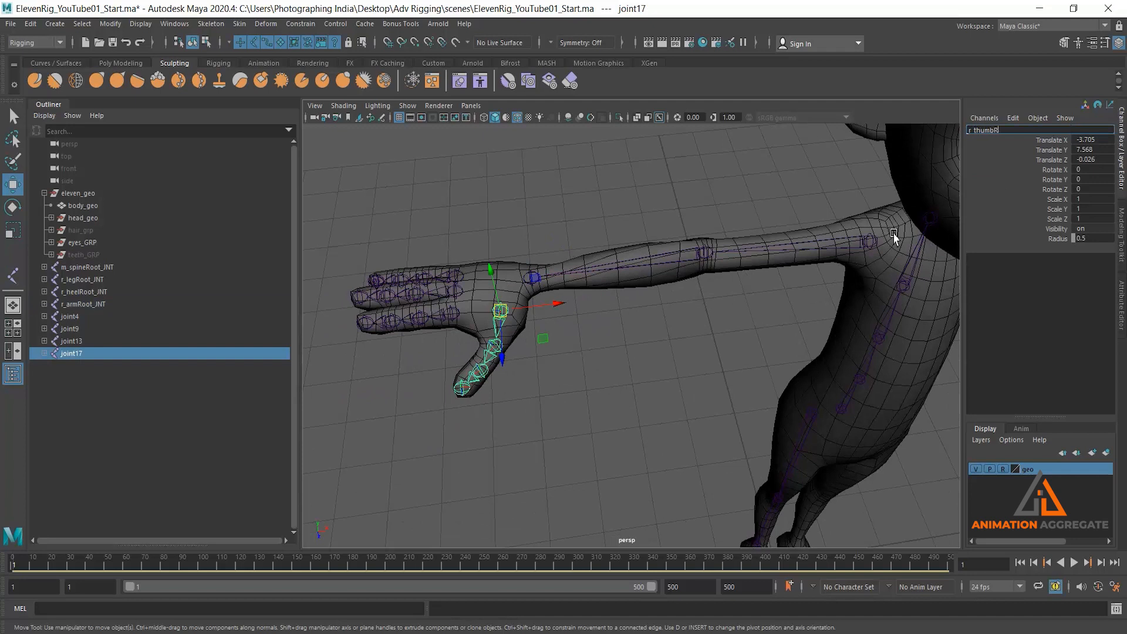
type("_JNT")
key("Return")
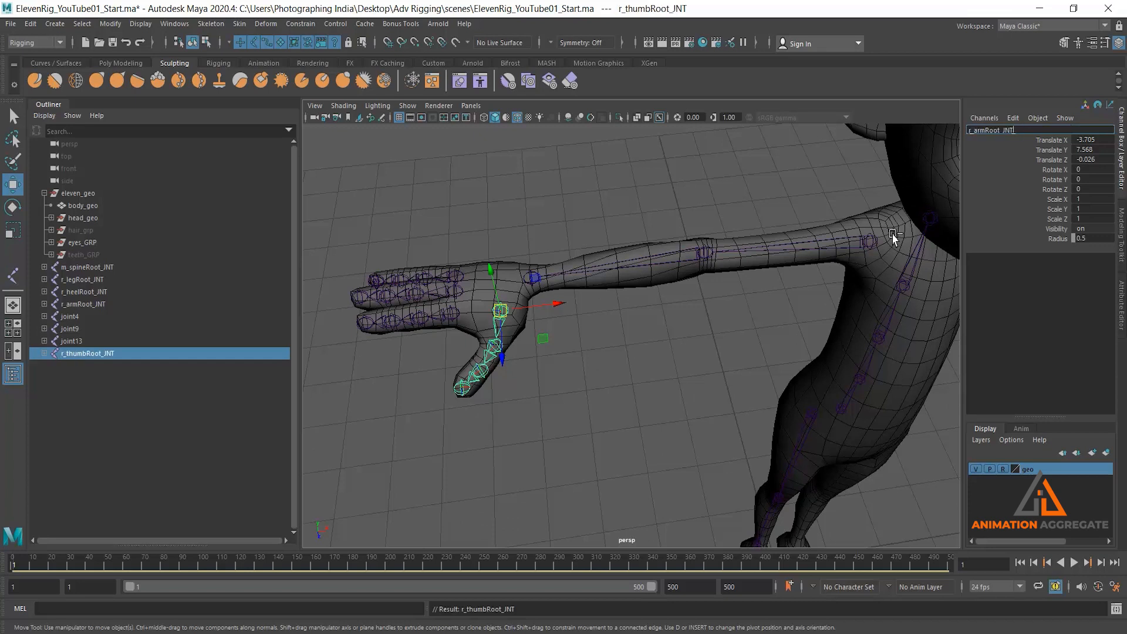
key("ctrl+z")
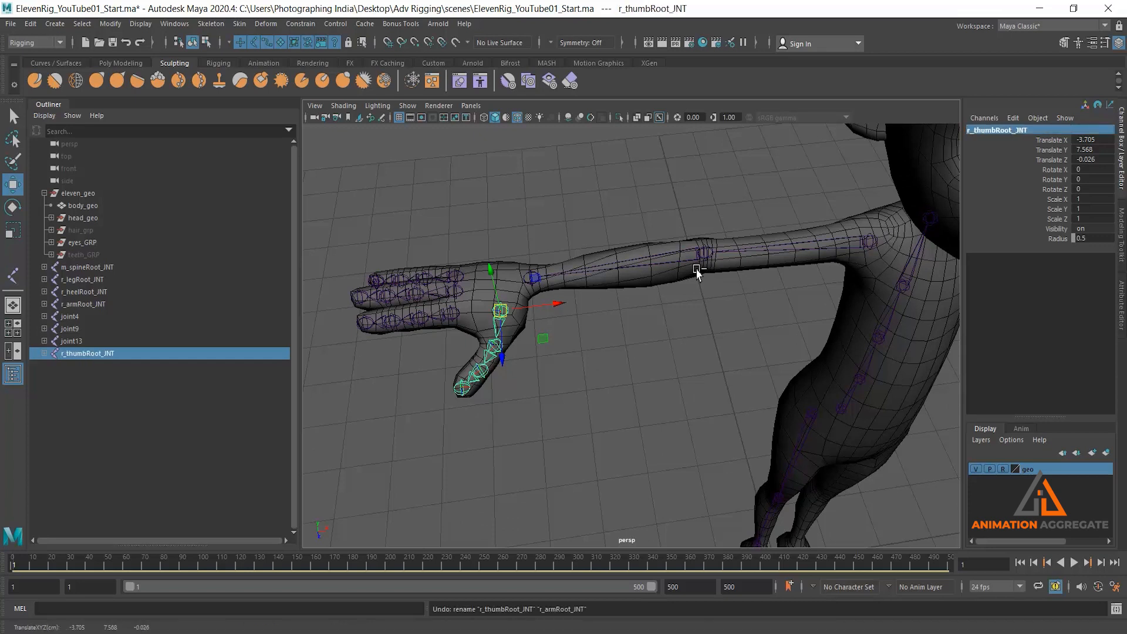
Copy the thumb root's name and rename the thumb's second joint as r_thumbMid_JNT
left_click(1009, 131)
key("ctrl+c")
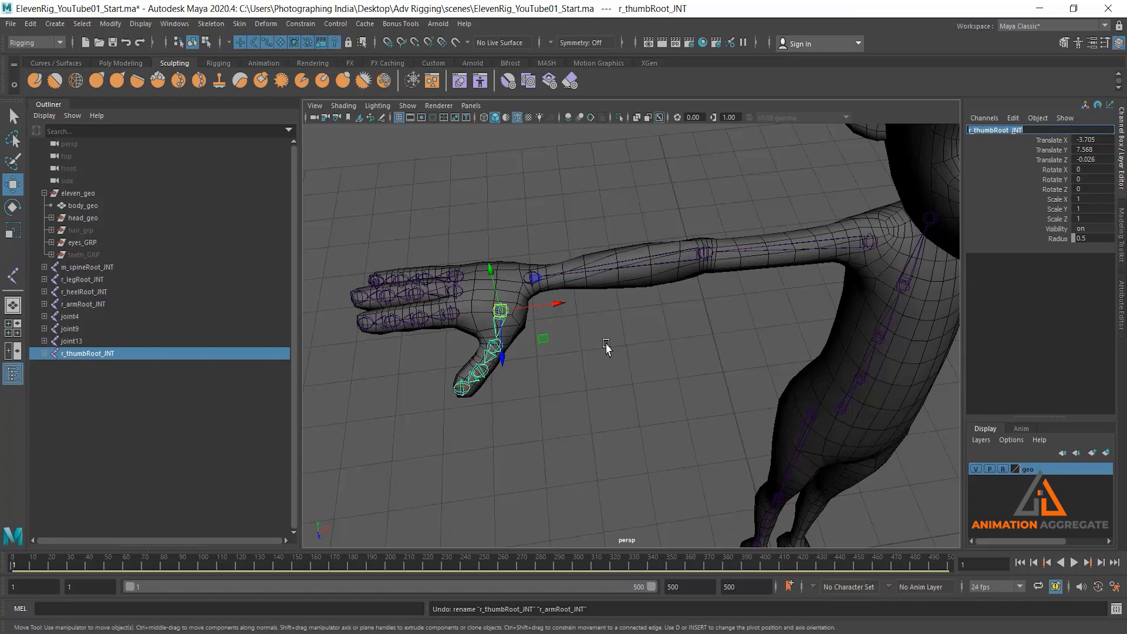
middle_click_drag(614, 328, 623, 286, "alt")
left_click(991, 130)
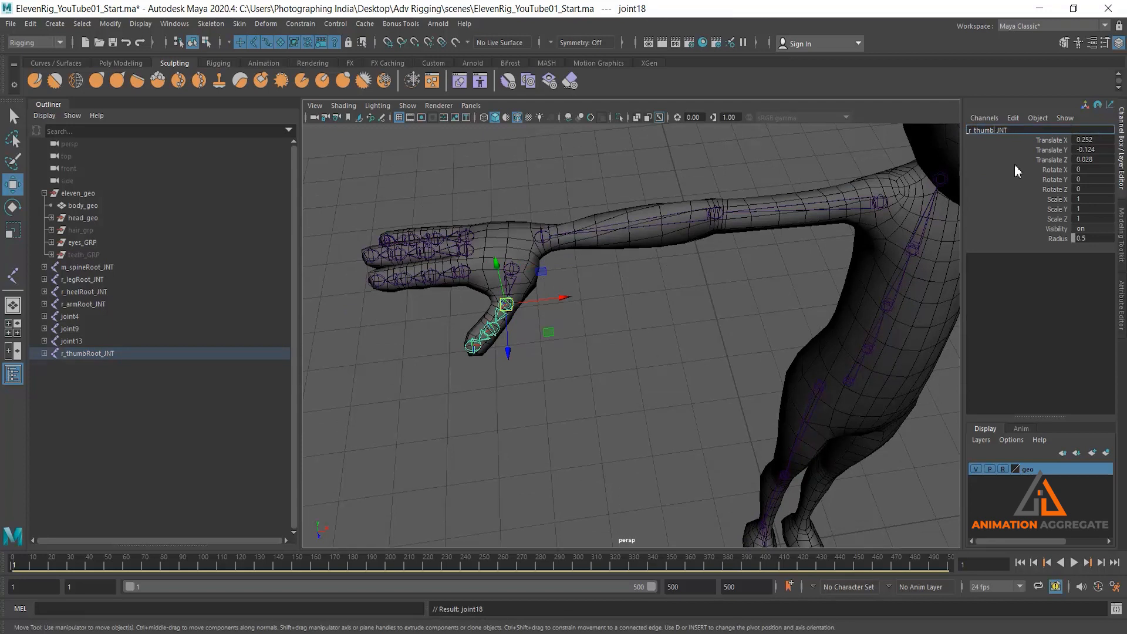
key("Return")
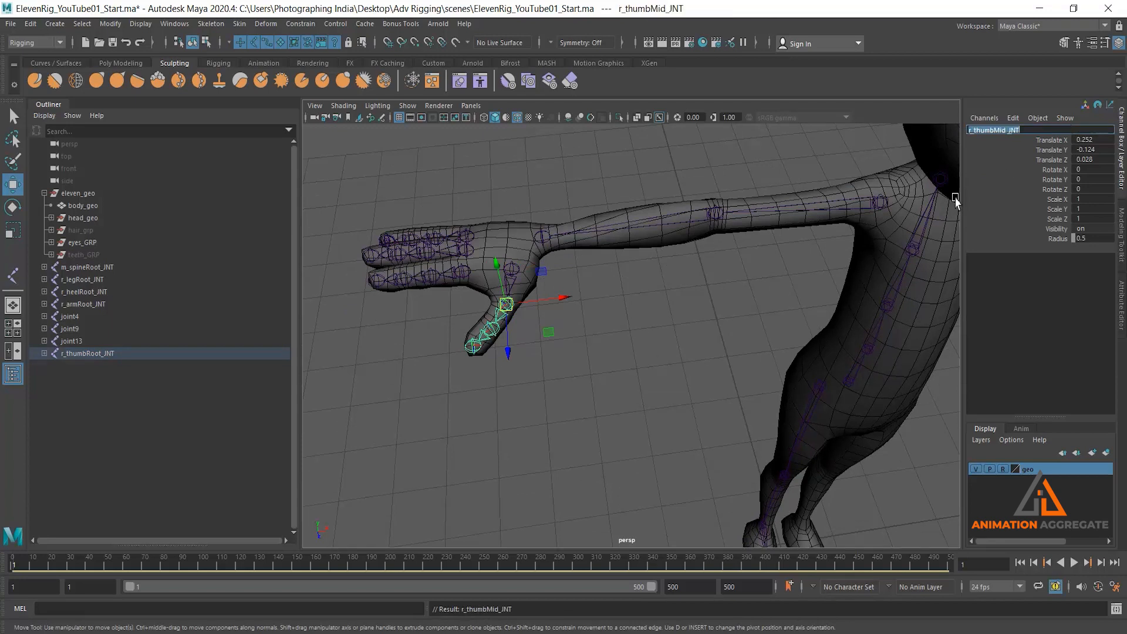
Rename the thumb chain's third joint as r_thumbTip_JNT, reusing the copied thumb root name
middle_click_drag(646, 333, 649, 320, "alt")
key("Down")
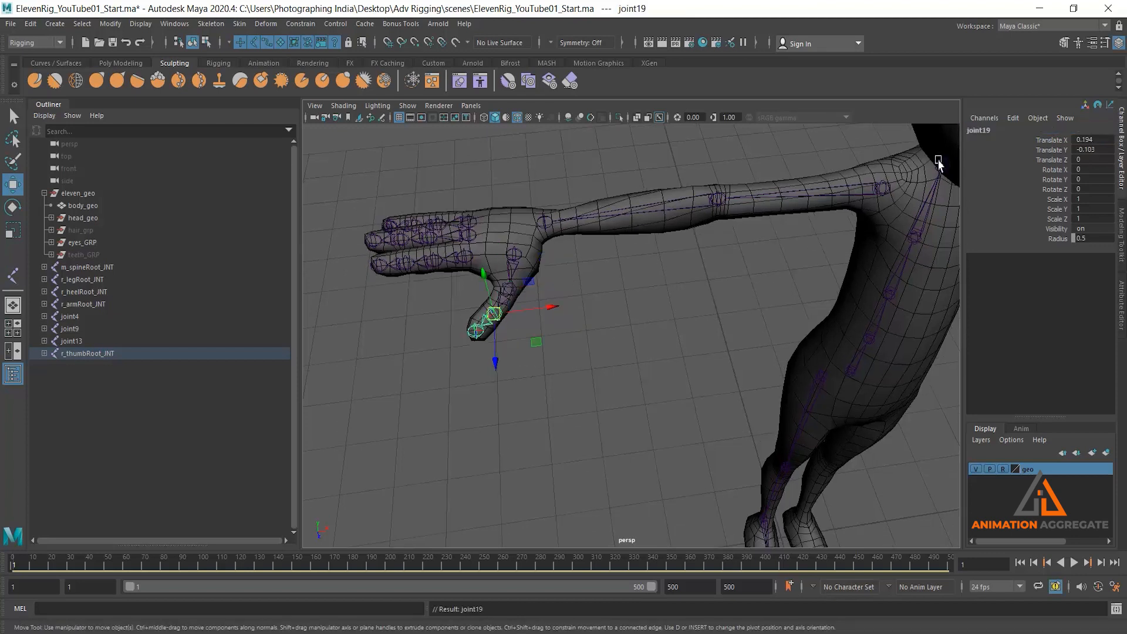
double_click(986, 130)
key("ctrl+v")
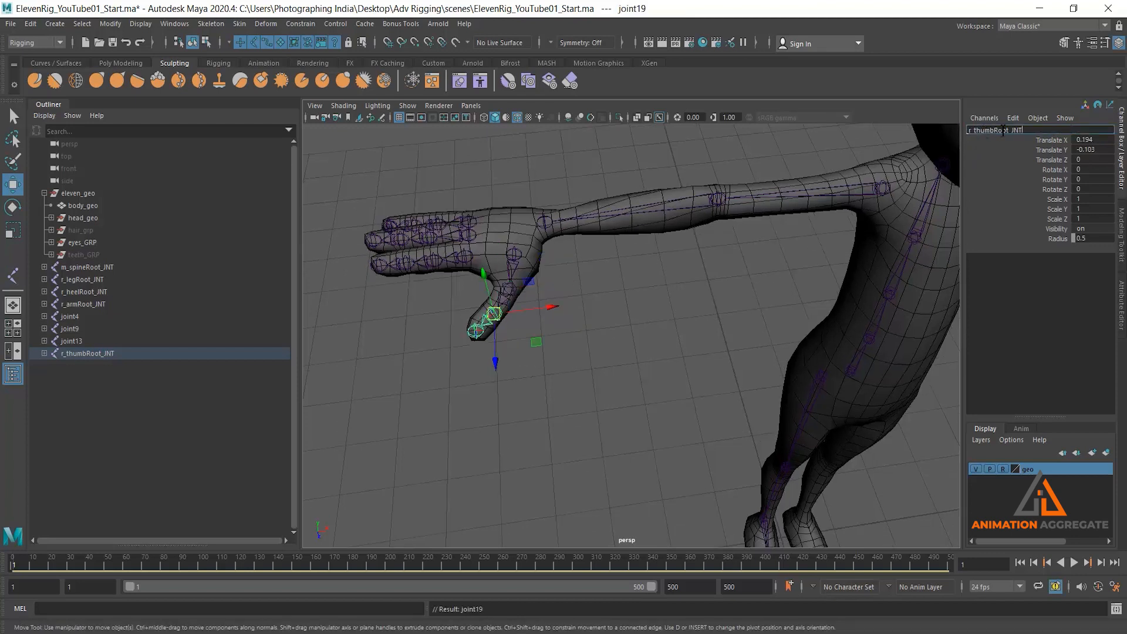
key("BackSpace")
key("BackSpace")
key("BackSpace")
key("BackSpace")
type("Tip")
key("Return")
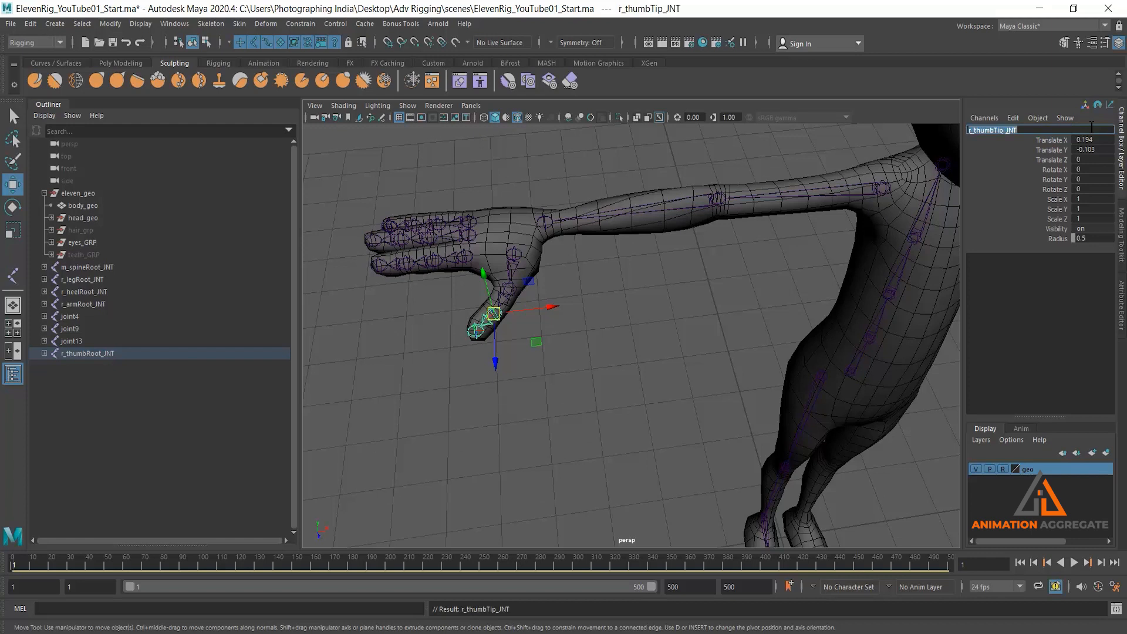
Rename the last joint of the thumb chain as r_thumbEnd_JNT
left_click(476, 331)
left_click(997, 131)
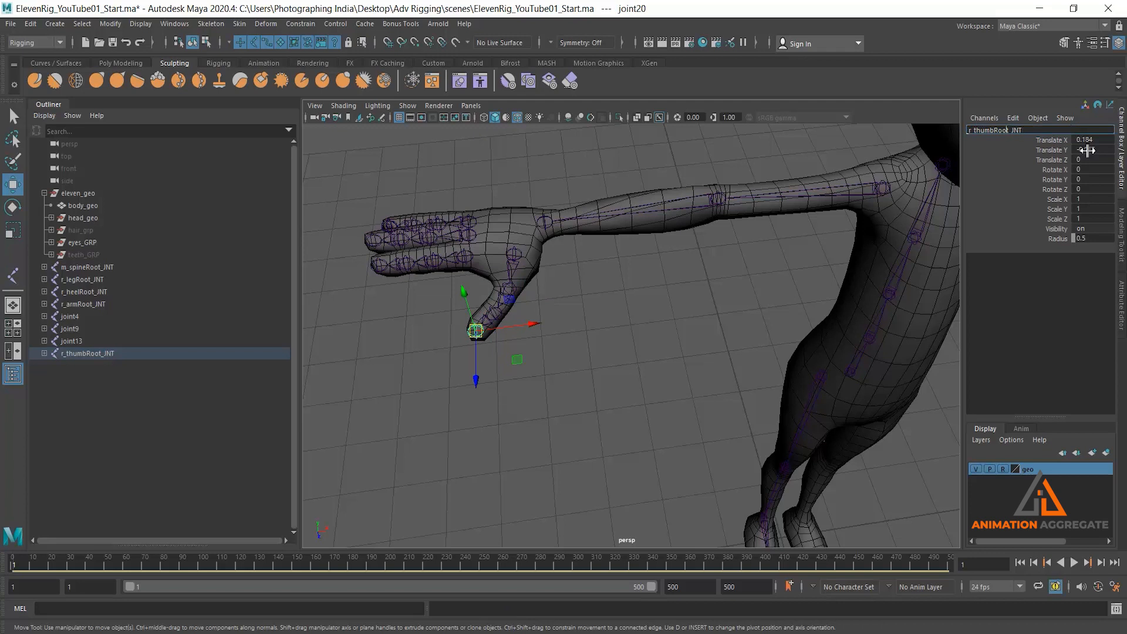
key("BackSpace")
key("BackSpace")
key("BackSpace")
key("BackSpace")
type("End")
key("Return")
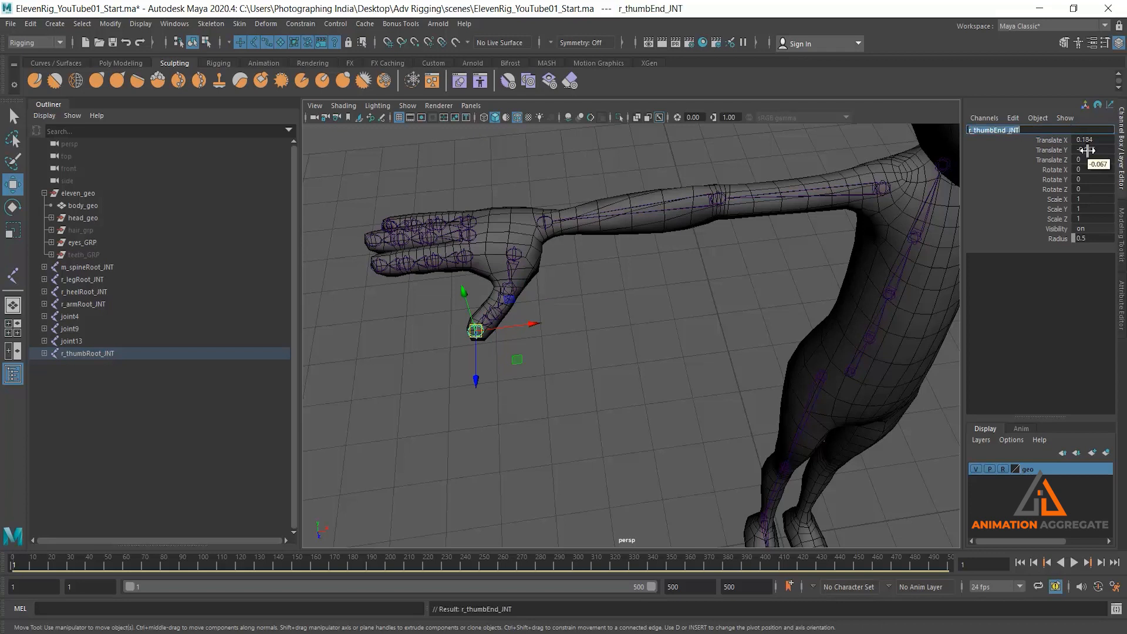
Rename the first joint of the index finger chain, next to the thumb, as r_indexRoot_JNT
left_click_drag(604, 315, 536, 234, "alt")
left_click(531, 222)
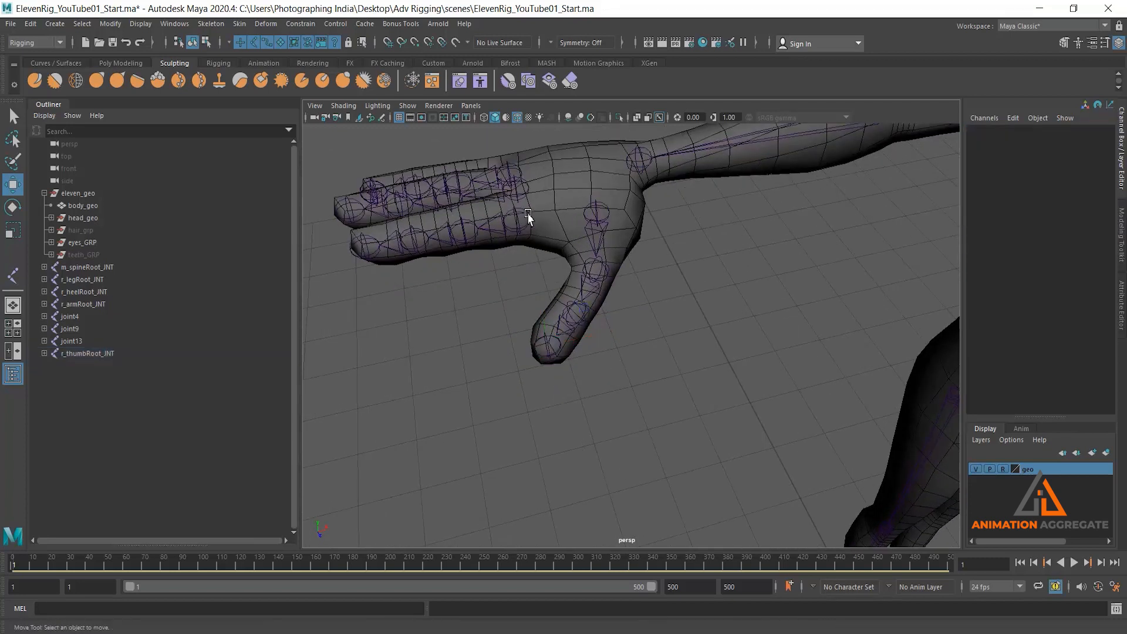
left_click(522, 219)
double_click(1008, 129)
type("r_indexRoot")
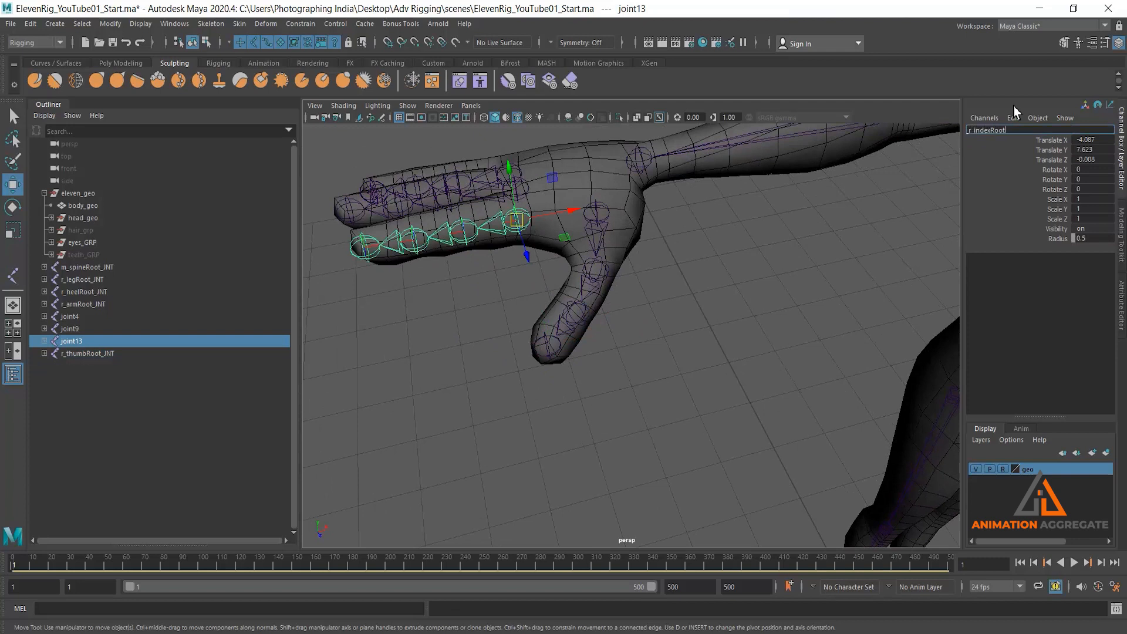
type("_JNT")
key("Return")
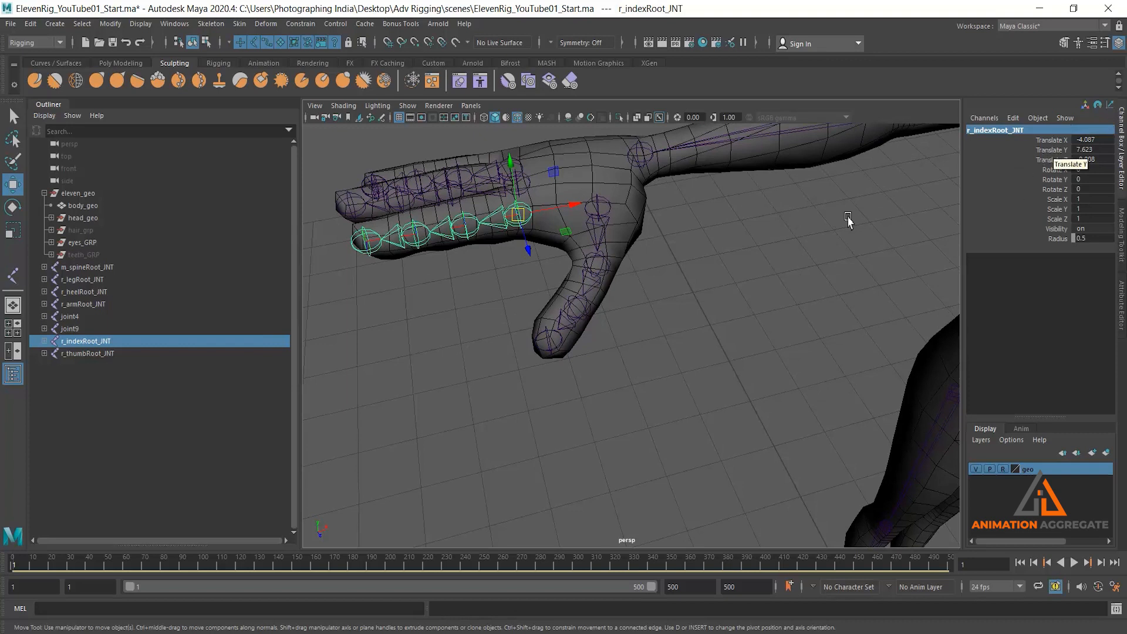
left_click_drag(507, 271, 534, 259, "alt")
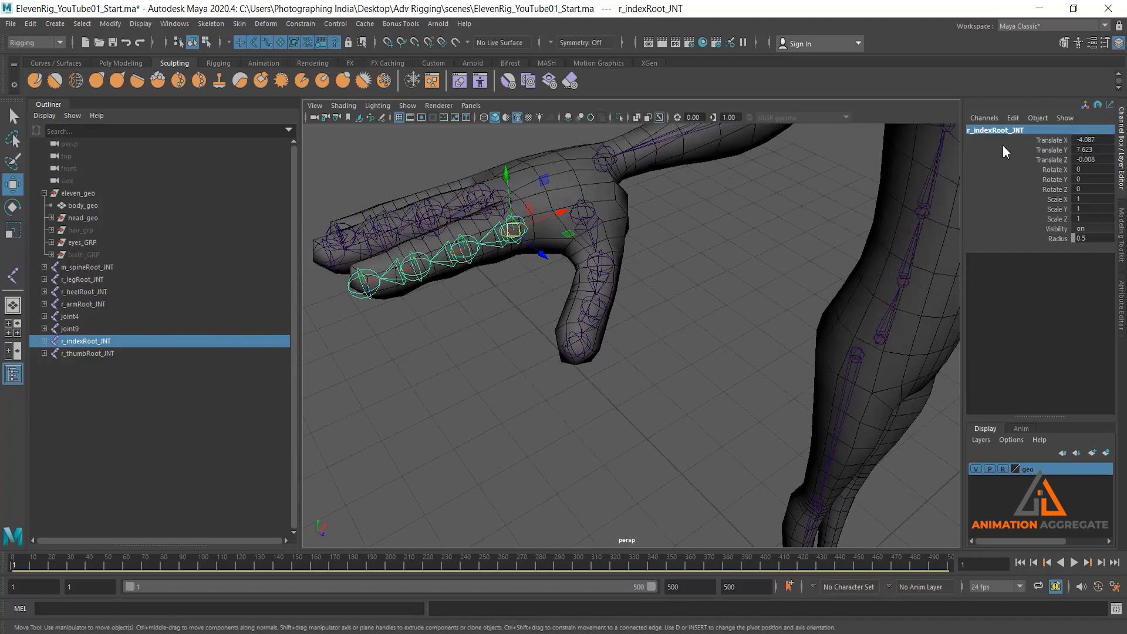
key("Down")
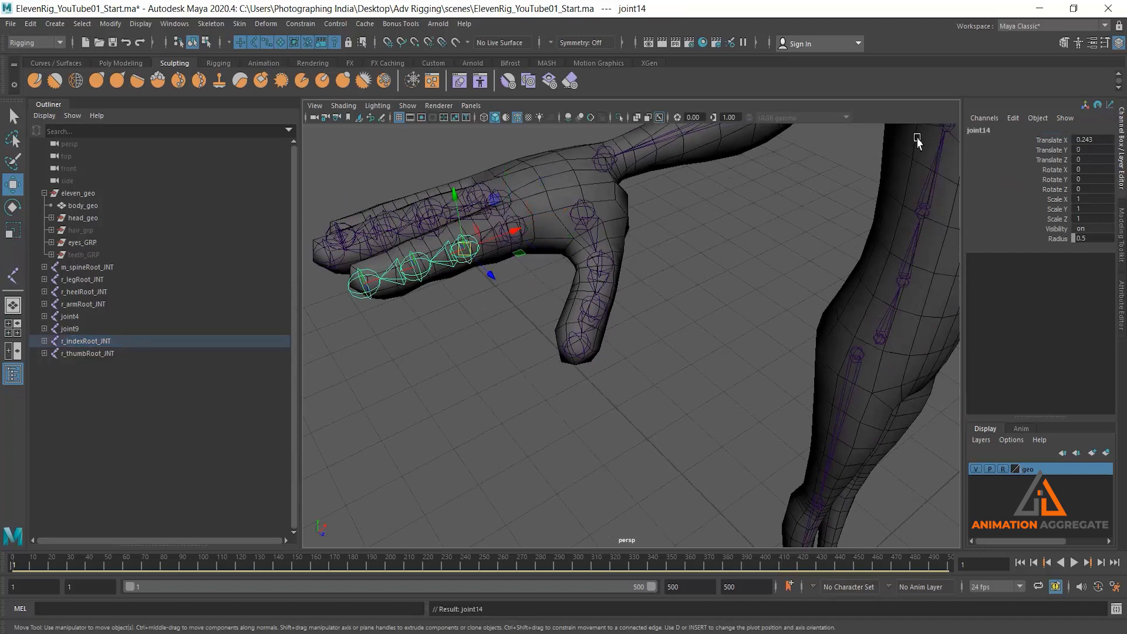
left_click(982, 130)
type("r_thumbRoot_JNT")
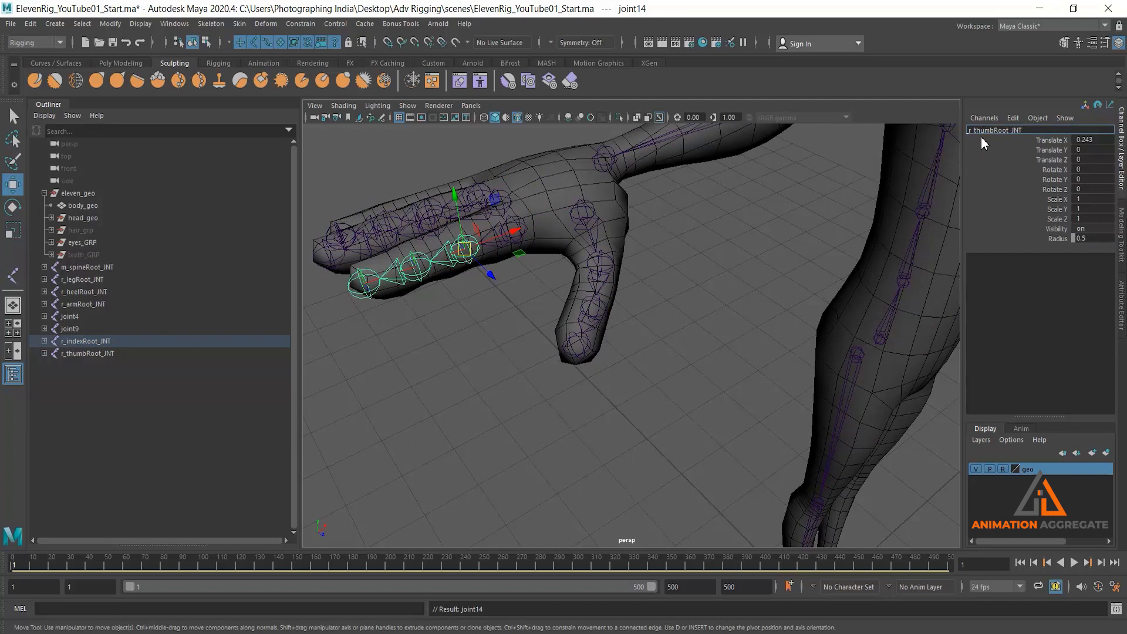
key("Left")
key("Left")
key("Left")
key("Left")
key("BackSpace")
key("BackSpace")
key("BackSpace")
key("BackSpace")
left_click(503, 322)
Copy the index root's name and rename the index finger's second joint as r_indexMid_JNT
left_click(523, 231)
double_click(1026, 130)
key("ctrl+c")
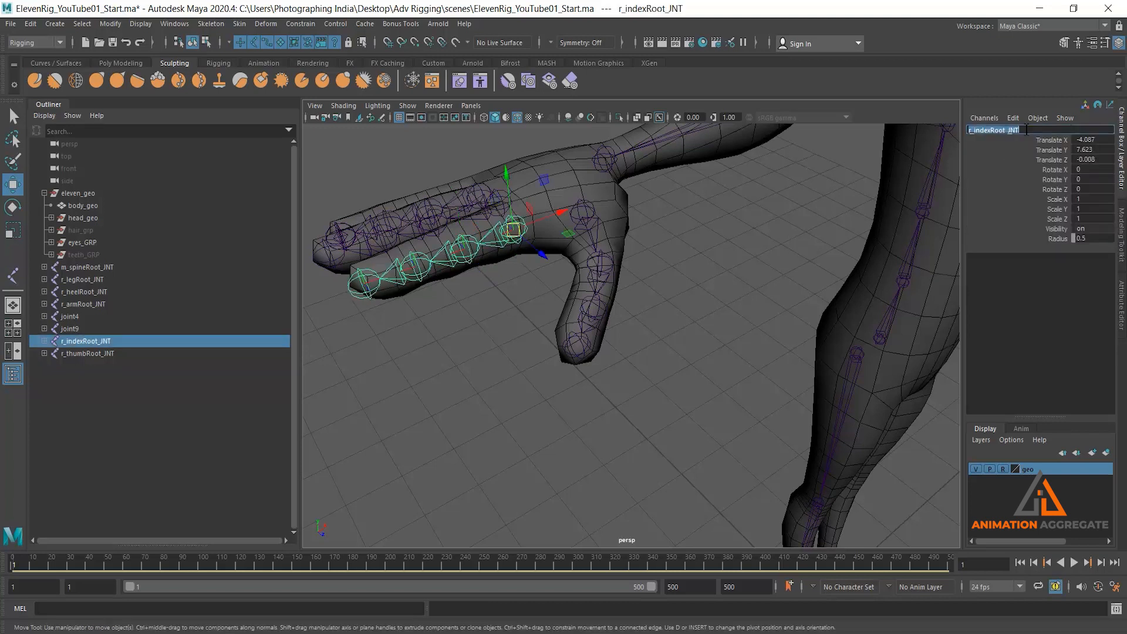
left_click(464, 264)
double_click(1019, 131)
left_click(1010, 130)
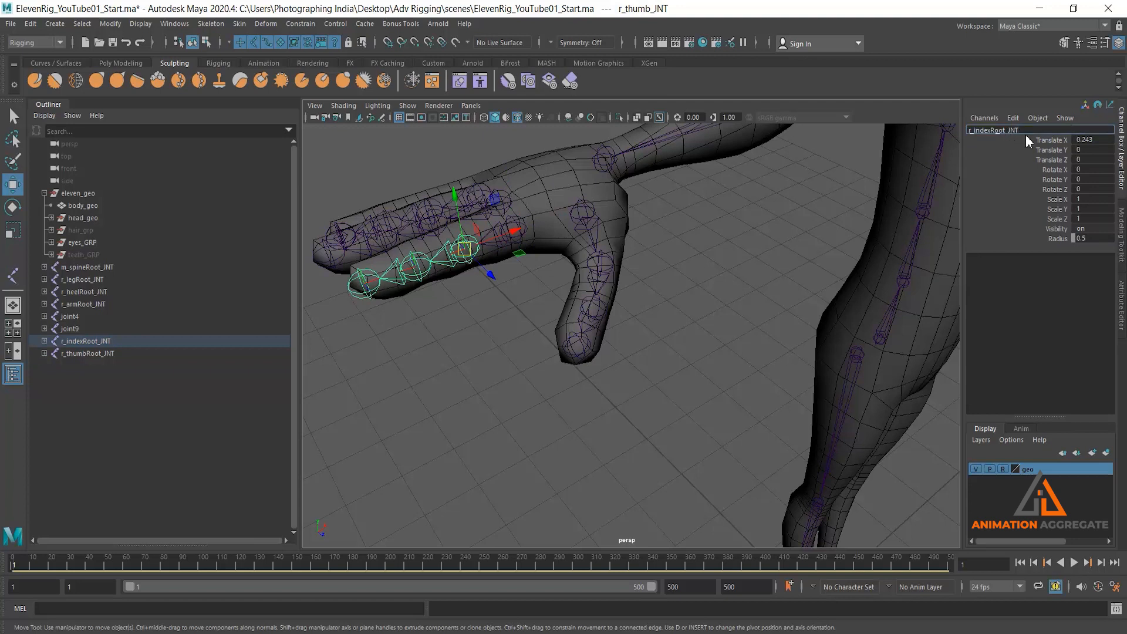
key("BackSpace")
key("BackSpace")
key("BackSpace")
key("BackSpace")
type("Mid")
key("Return")
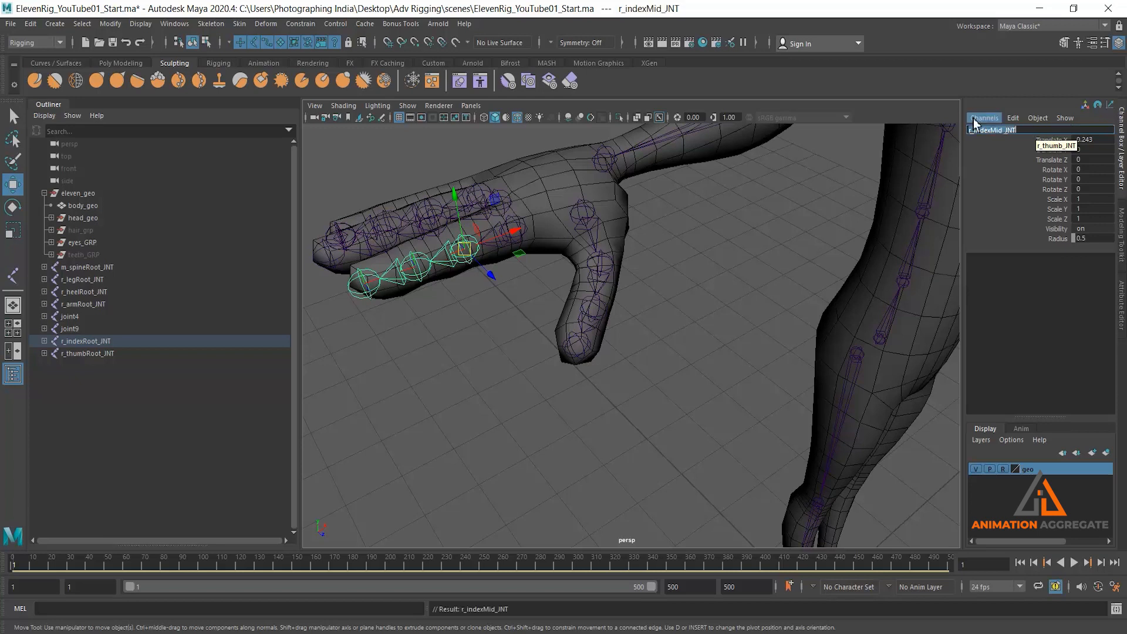
Rename the index finger's third joint as r_indexTip_JNT, reusing the copied root name
key("Down")
double_click(1001, 131)
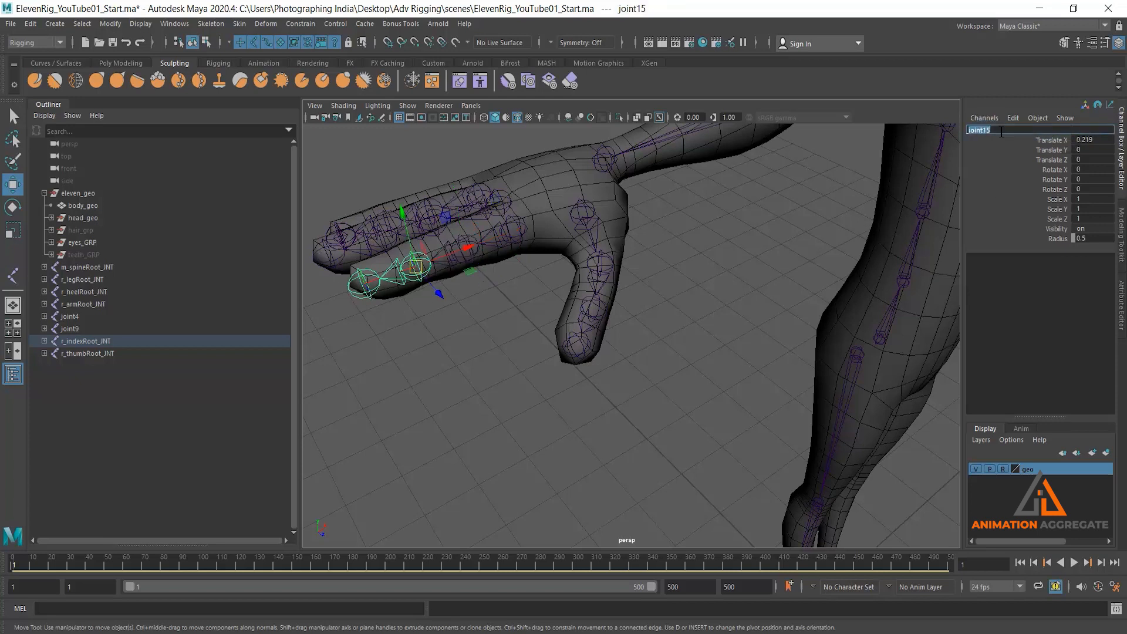
key("ctrl+v")
key("Left")
key("Left")
key("Left")
key("Left")
key("BackSpace")
key("BackSpace")
key("BackSpace")
key("BackSpace")
type("Tip")
key("Return")
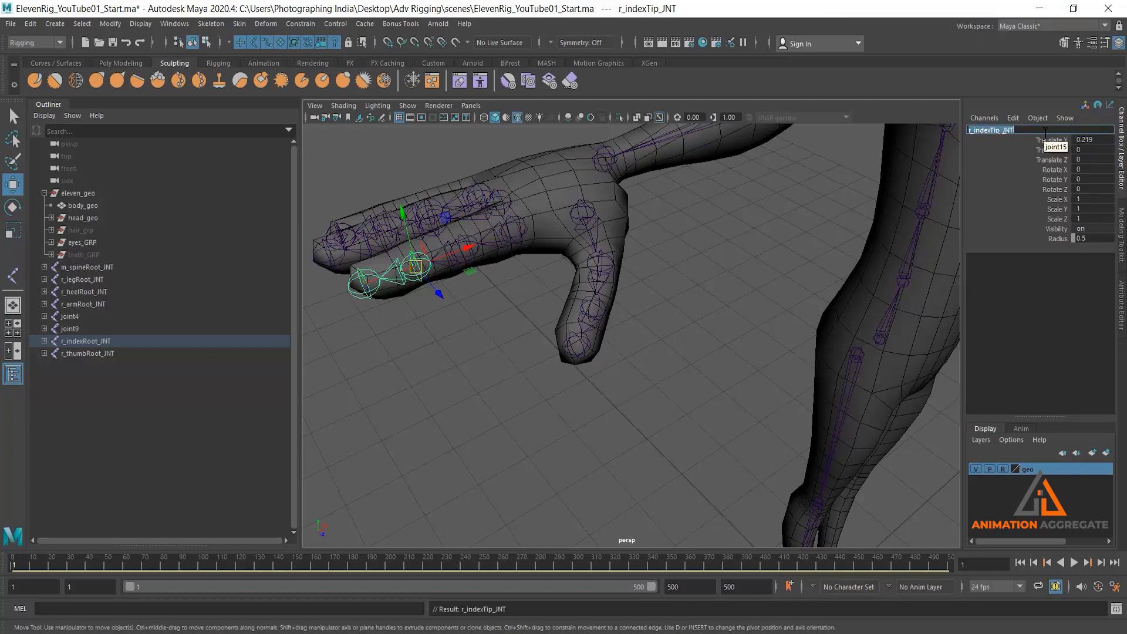
Rename the last joint of the index finger chain as r_indexEnd_JNT
left_click(363, 283)
double_click(978, 131)
key("ctrl+v")
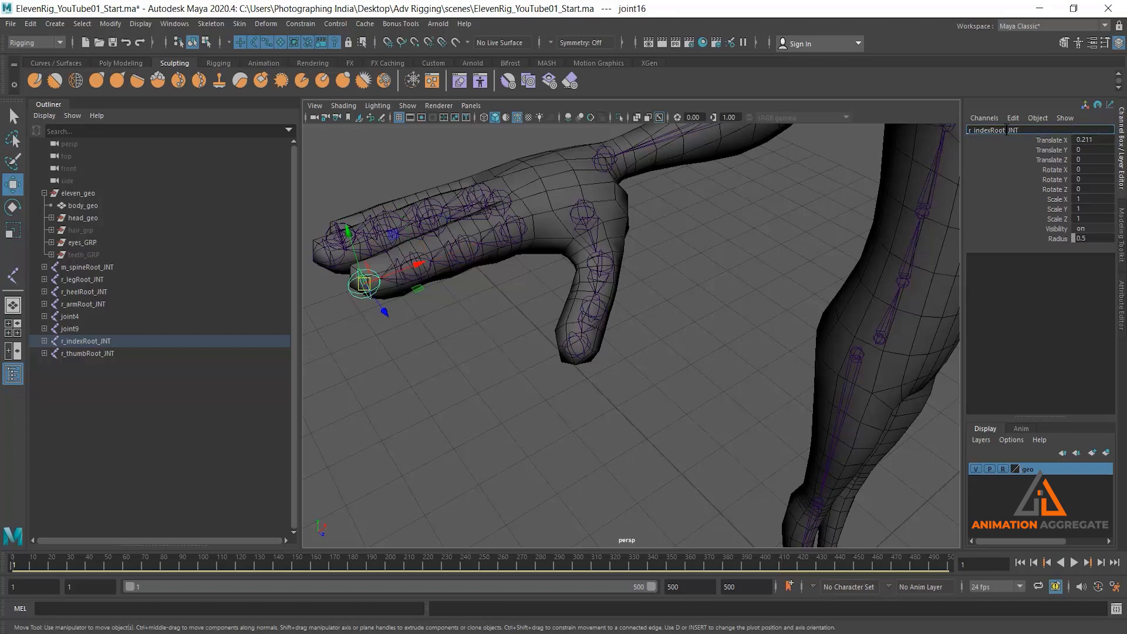
key("Left")
key("Left")
key("Left")
key("Left")
key("BackSpace")
key("BackSpace")
key("BackSpace")
key("BackSpace")
type("End")
key("Return")
Rename the first joint of the middle finger chain as r_middleRoot_JNT
left_click_drag(782, 196, 589, 315, "alt")
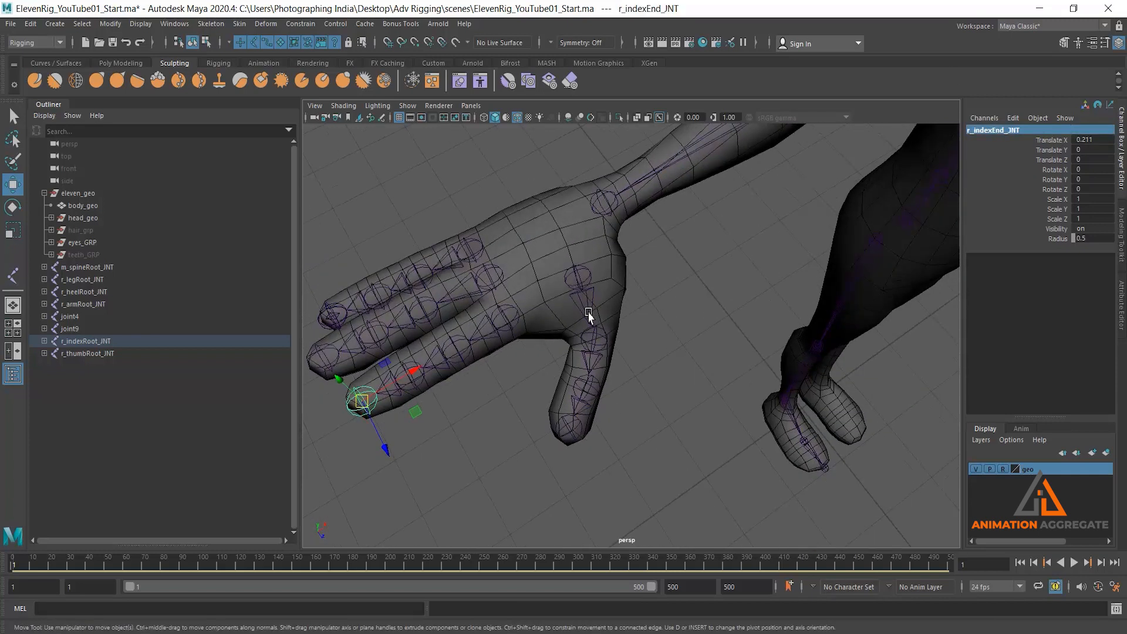
left_click(500, 284)
left_click_drag(568, 251, 611, 223, "alt")
left_click(1020, 130)
type("r_mi")
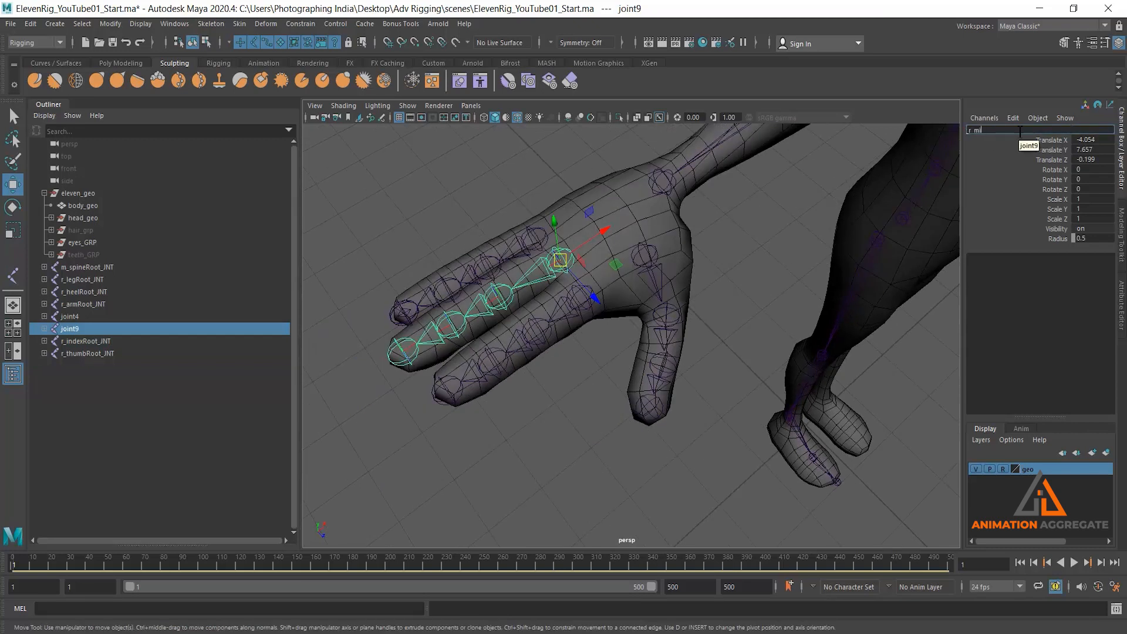
type("dd")
key("BackSpace")
type("leRoot_JNT")
key("Return")
Copy the middle root's name and rename the middle finger's second joint as r_middleMid_JNT
key("ctrl+c")
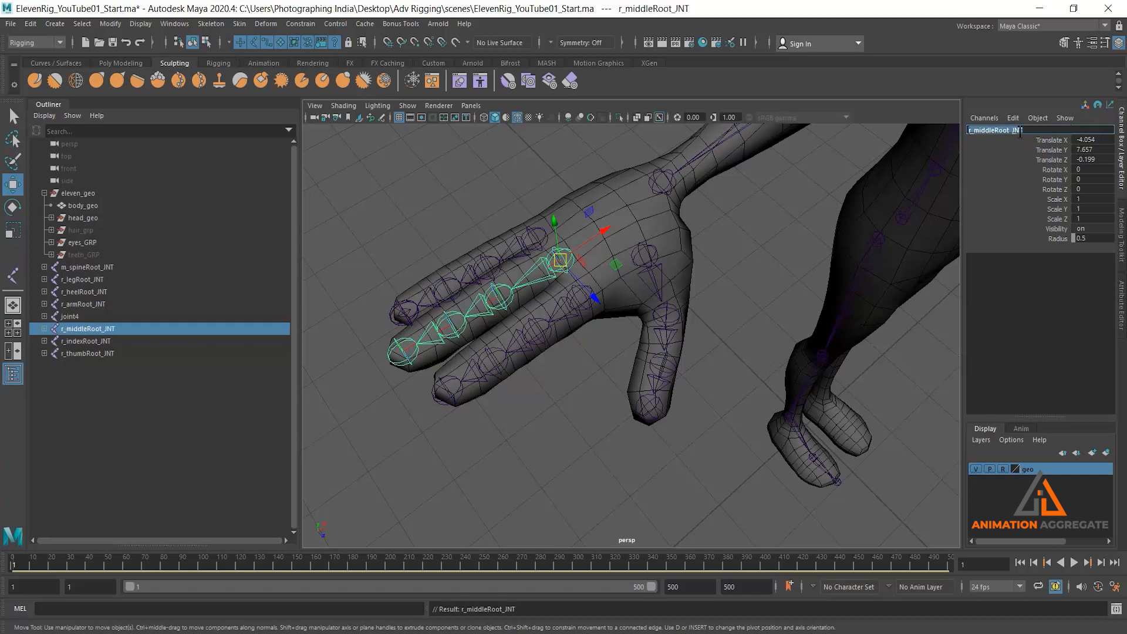
left_click(648, 285)
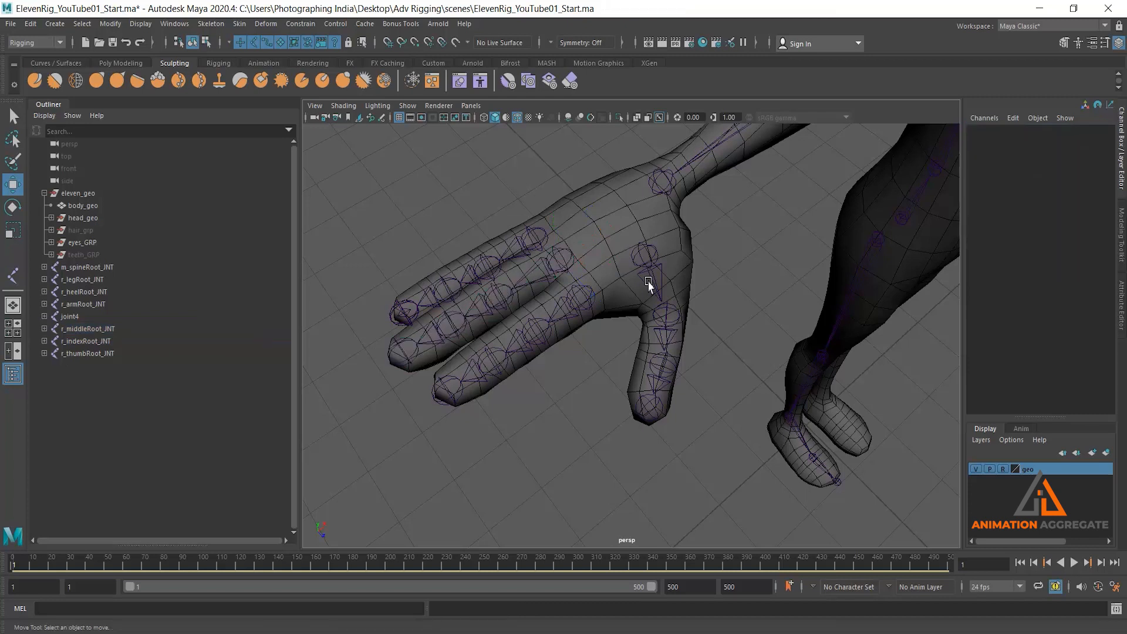
left_click(514, 292)
left_click(1005, 129)
key("ctrl+v")
left_click(1011, 130)
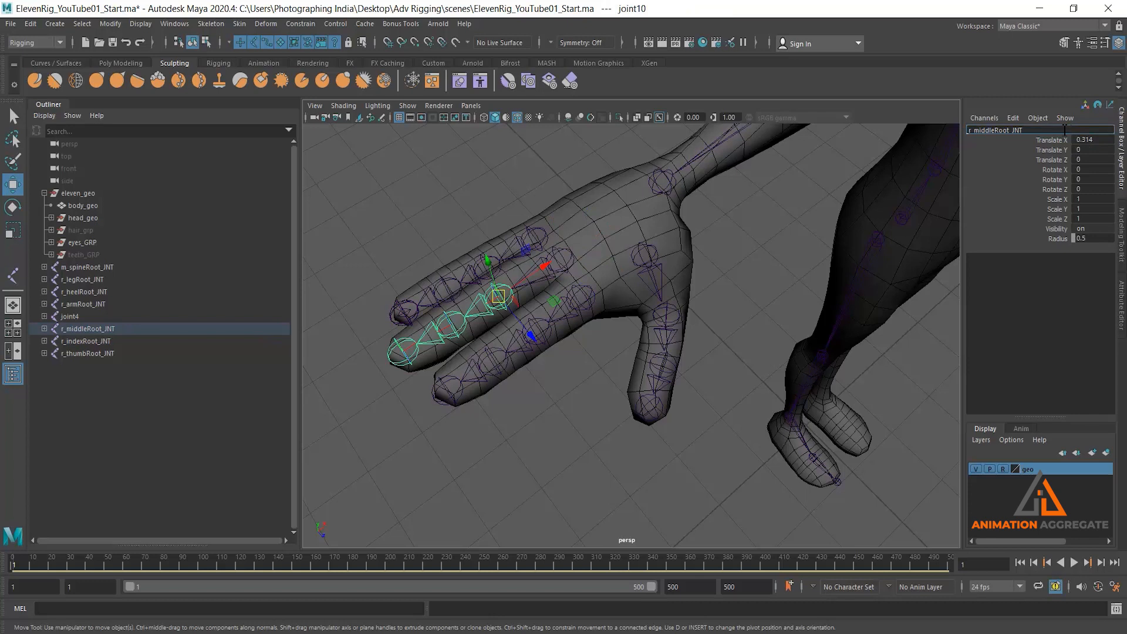
key("BackSpace")
key("BackSpace")
key("BackSpace")
key("BackSpace")
type("Mid")
key("Return")
Rename the middle finger's third joint as r_middleTip_JNT, reusing the copied root name
left_click(457, 314)
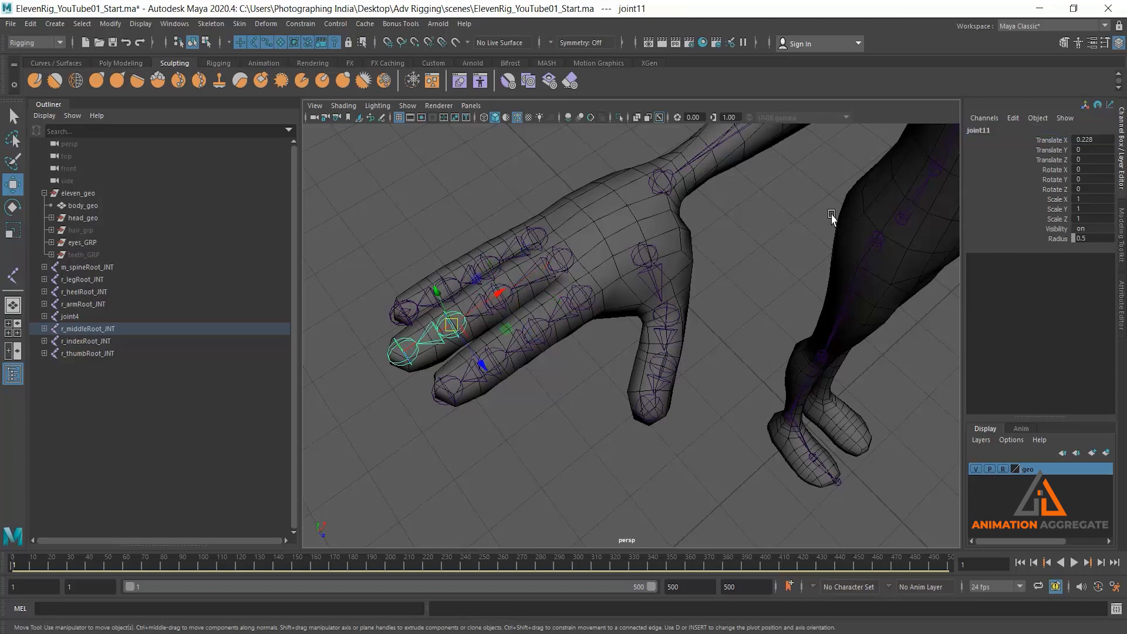
double_click(1013, 131)
key("ctrl+v")
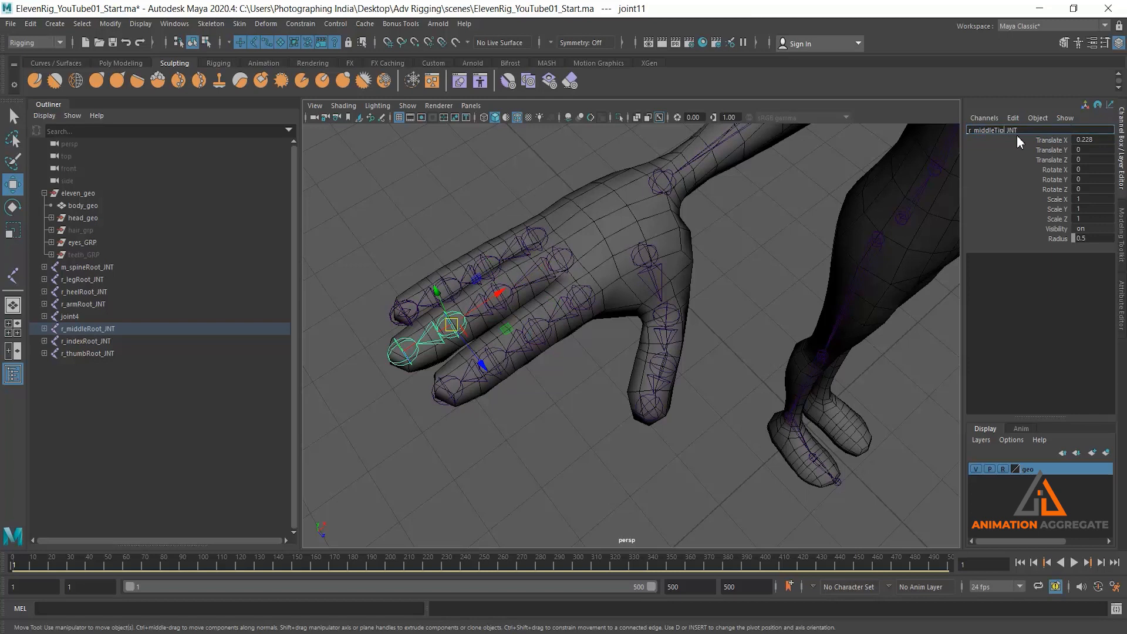
key("Return")
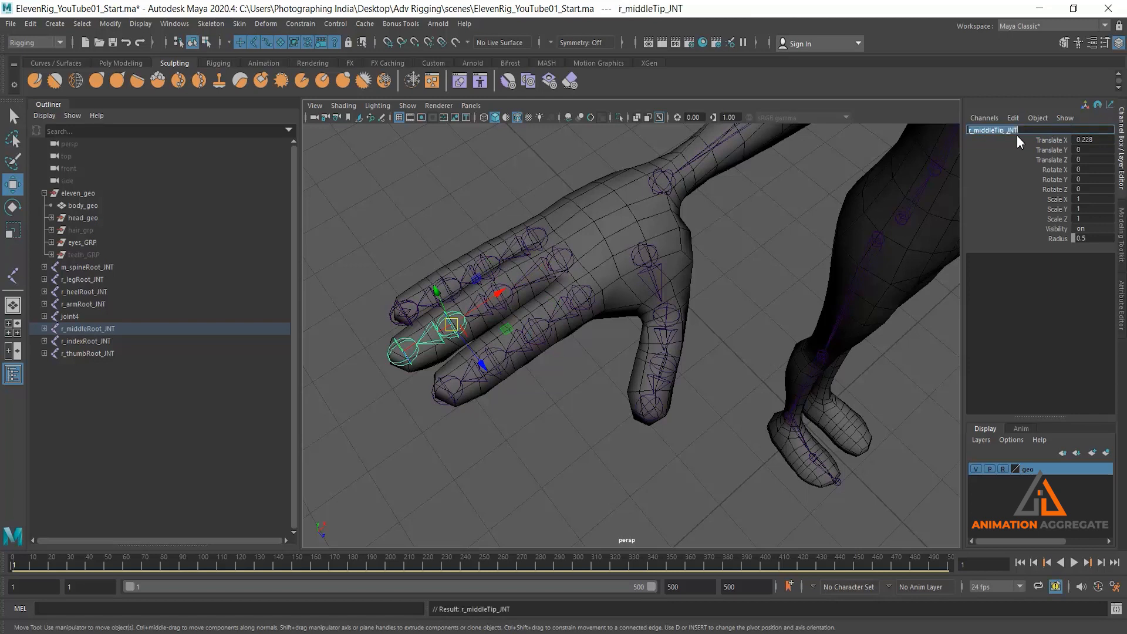
Rename the last joint of the middle finger chain as r_middleEnd_JNT
left_click(405, 356)
key("ctrl+v")
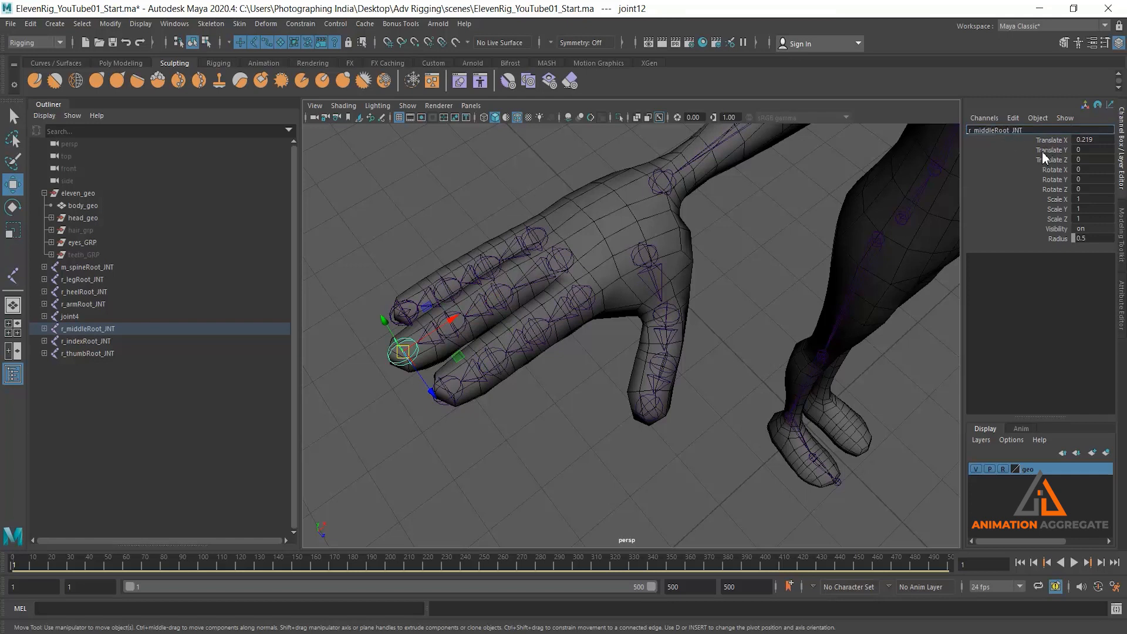
key("Left")
key("Left")
key("Left")
key("Left")
key("BackSpace")
key("BackSpace")
key("BackSpace")
key("BackSpace")
type("End")
key("Return")
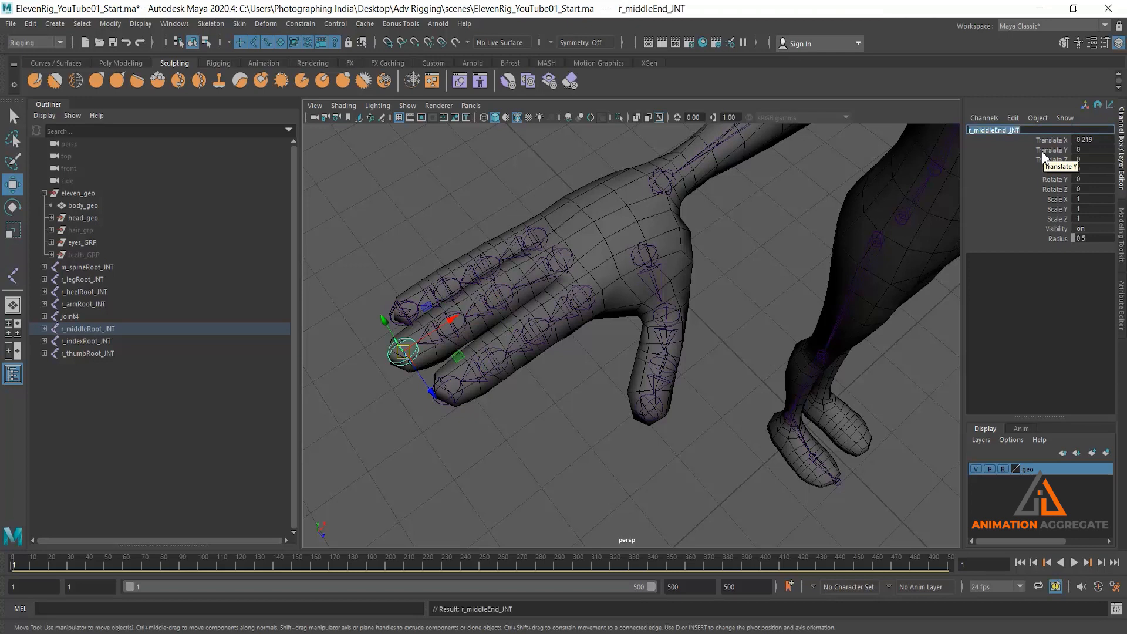
Rename the first joint of the outermost finger chain as r_pinkyRoot_JNT
left_click(545, 242)
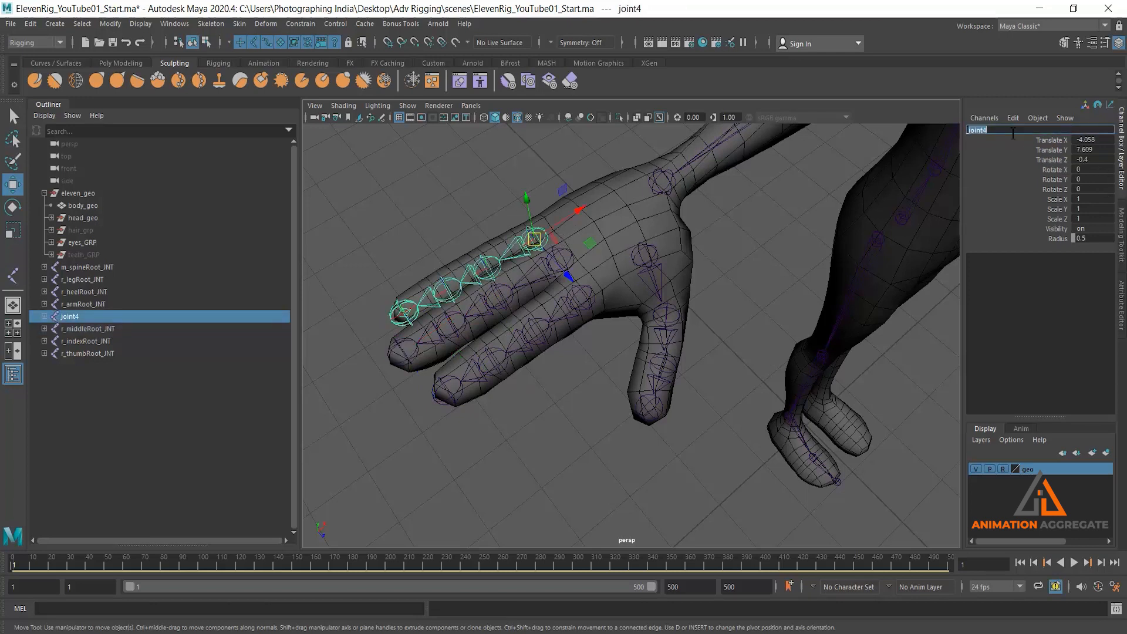
type("r_in")
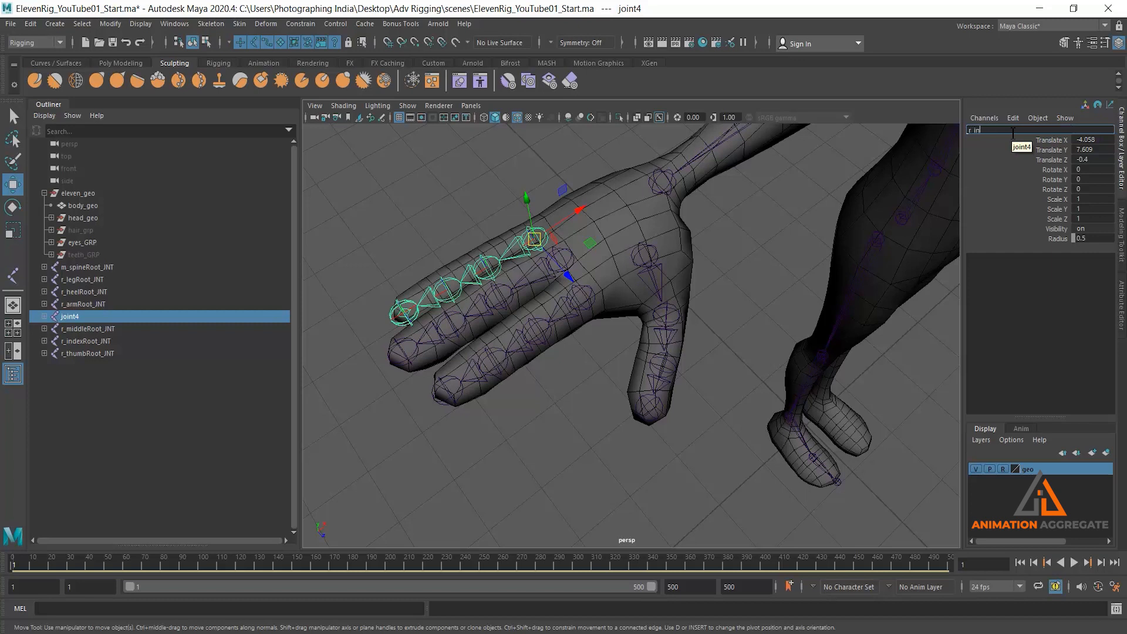
key("BackSpace")
key("BackSpace")
type("pinkyRoot_JNT")
key("Return")
Copy the pinky root's name and rename the pinky's second joint as r_pinkyMid_JNT
key("ctrl+c")
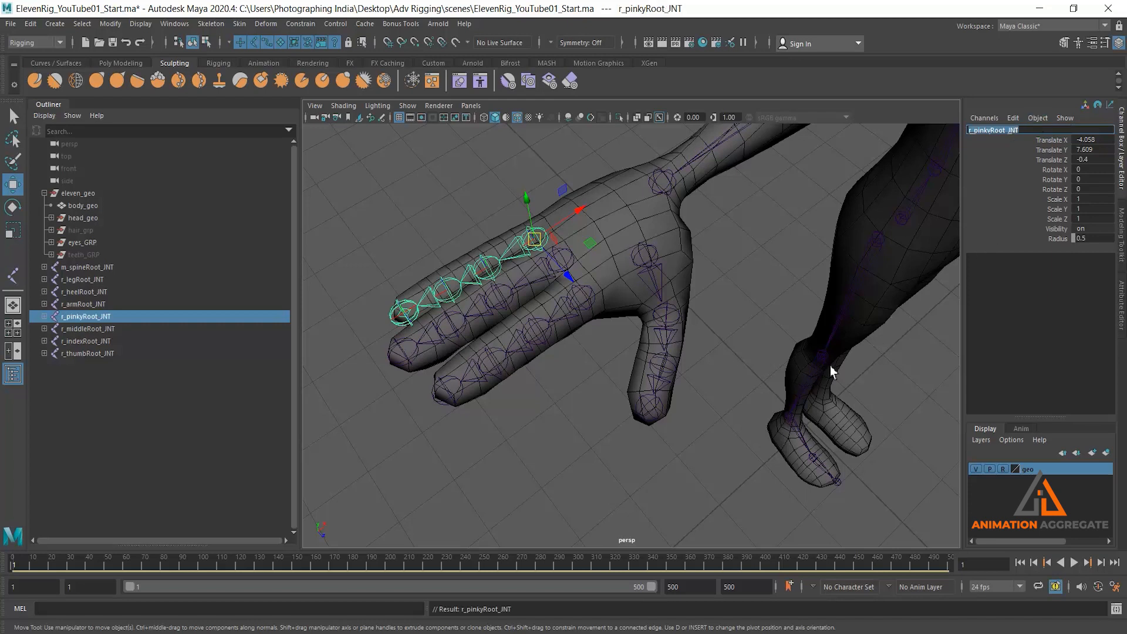
middle_click_drag(569, 260, 621, 270, "alt")
left_click(540, 262)
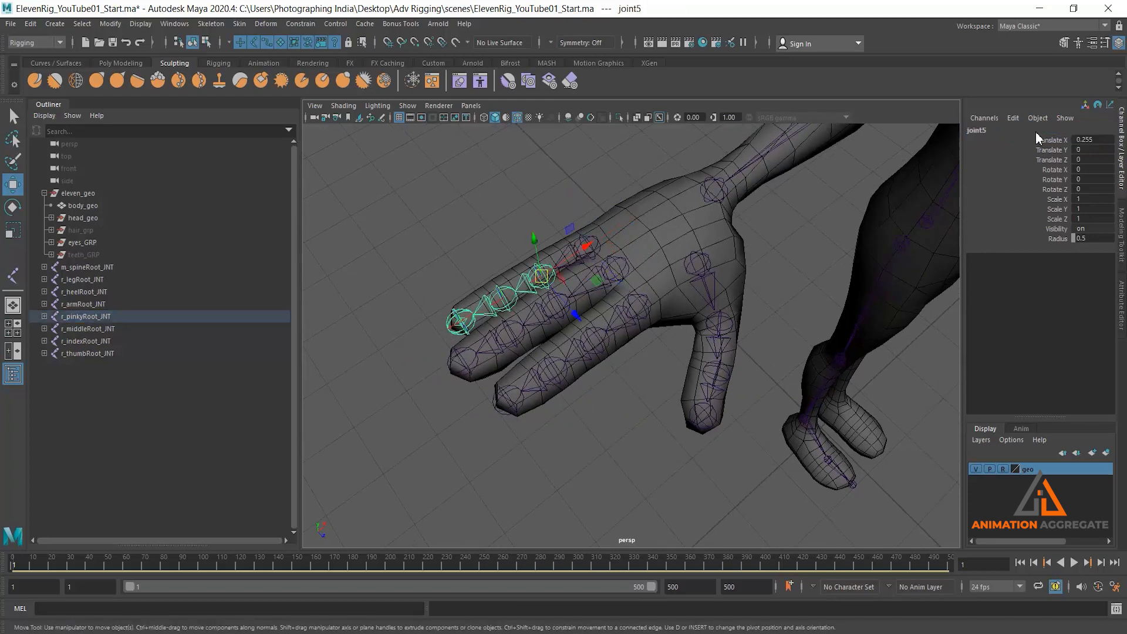
left_click(1007, 132)
key("ctrl+v")
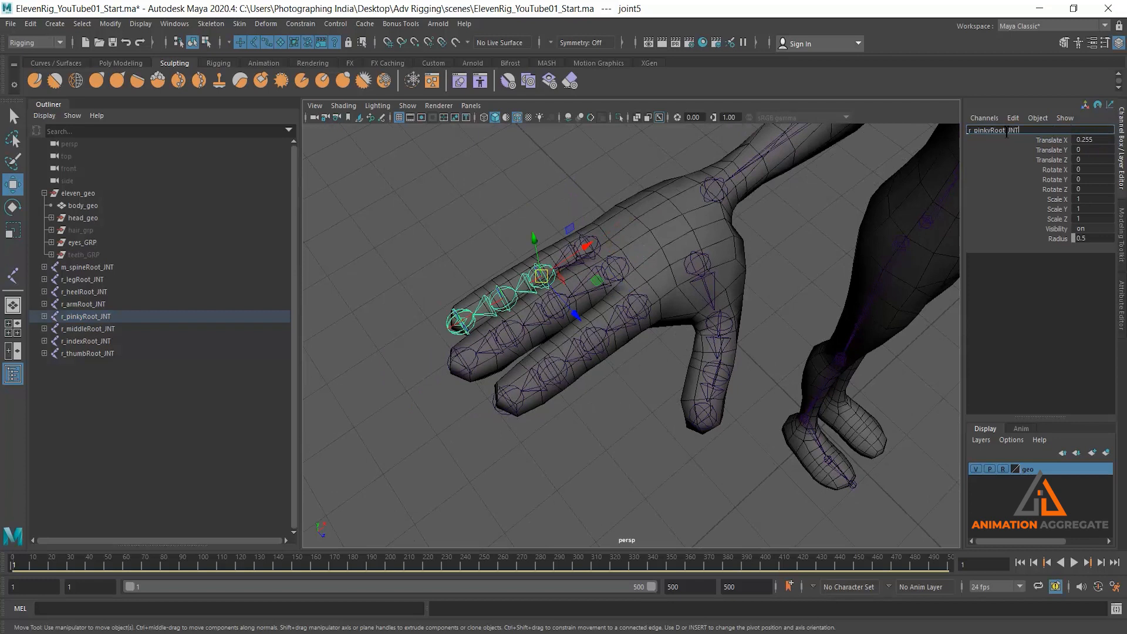
key("Left")
key("Left")
key("Left")
key("Left")
key("BackSpace")
key("BackSpace")
key("BackSpace")
key("BackSpace")
type("Mid")
key("Return")
Rename the pinky's third joint as r_pinkyTip_JNT, reusing the copied root name
key("Down")
double_click(984, 130)
key("ctrl+v")
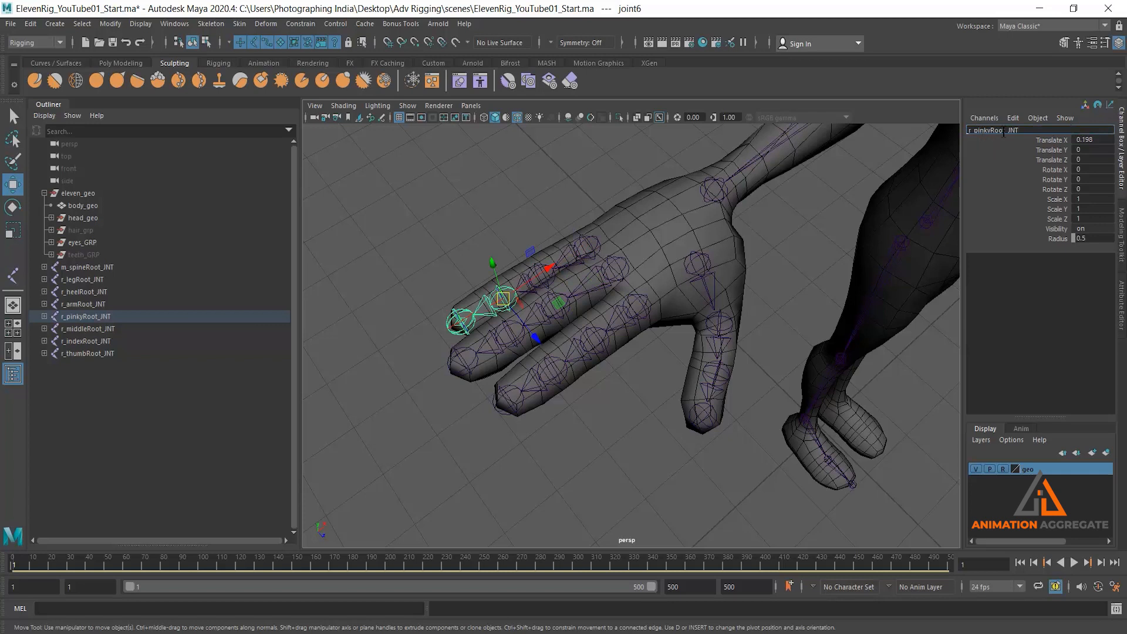
key("BackSpace")
key("BackSpace")
key("BackSpace")
key("BackSpace")
type("Tip")
key("Return")
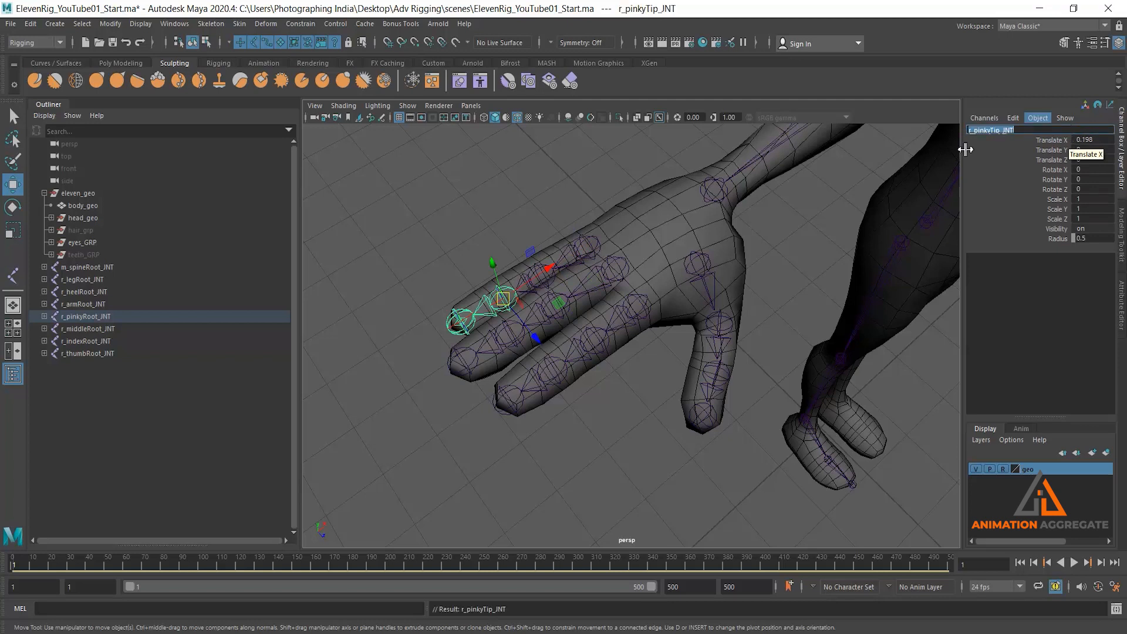
Rename the pinky chain's last joint as r_pinkyEnd_JNT, reusing the copied root name
left_click(462, 322)
double_click(1017, 131)
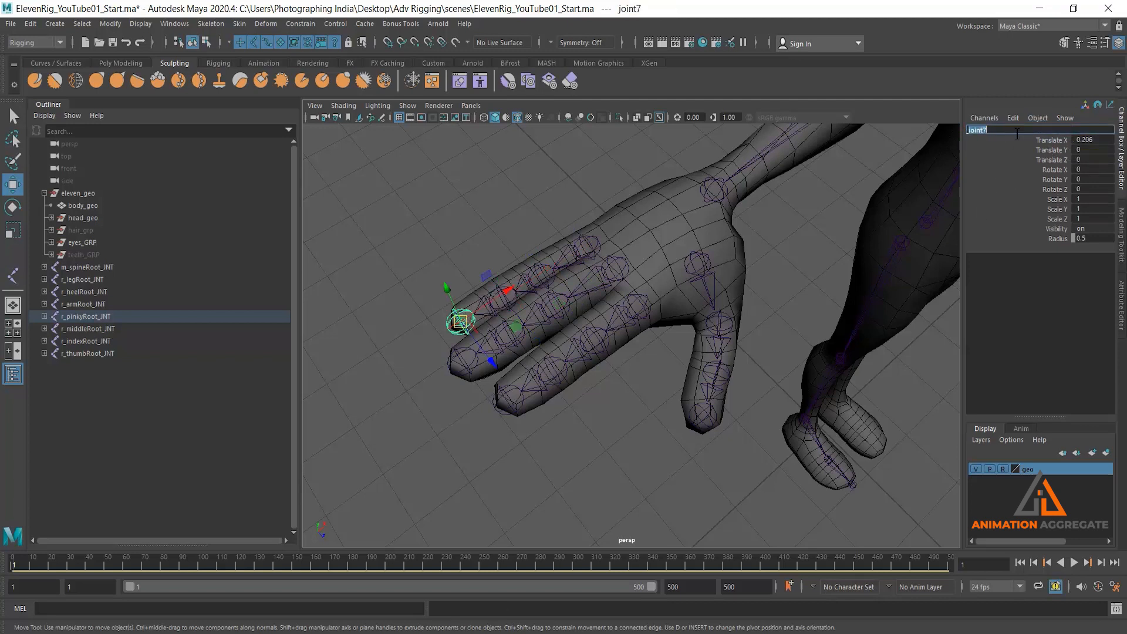
key("ctrl+v")
key("BackSpace")
key("BackSpace")
key("BackSpace")
key("BackSpace")
type("End")
key("Return")
scroll(603, 338, "down", 1)
left_click(436, 284)
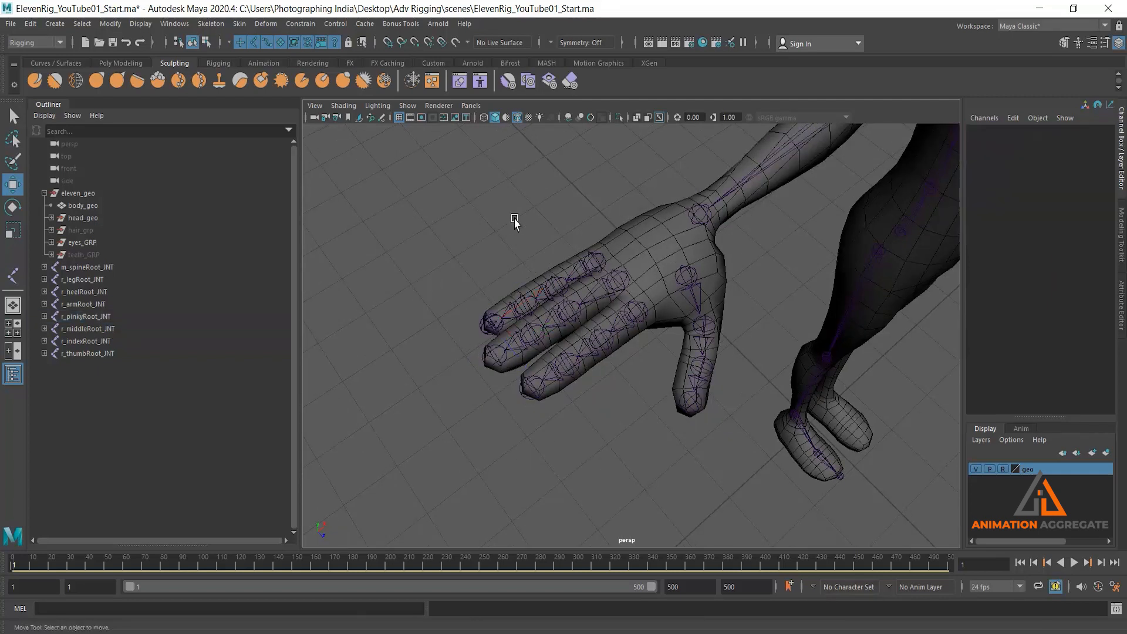
Delete the extra child joint stacked on the pinky's end joint and check the finger chain
scroll(511, 246, "up", 2)
middle_click_drag(503, 301, 567, 297, "alt")
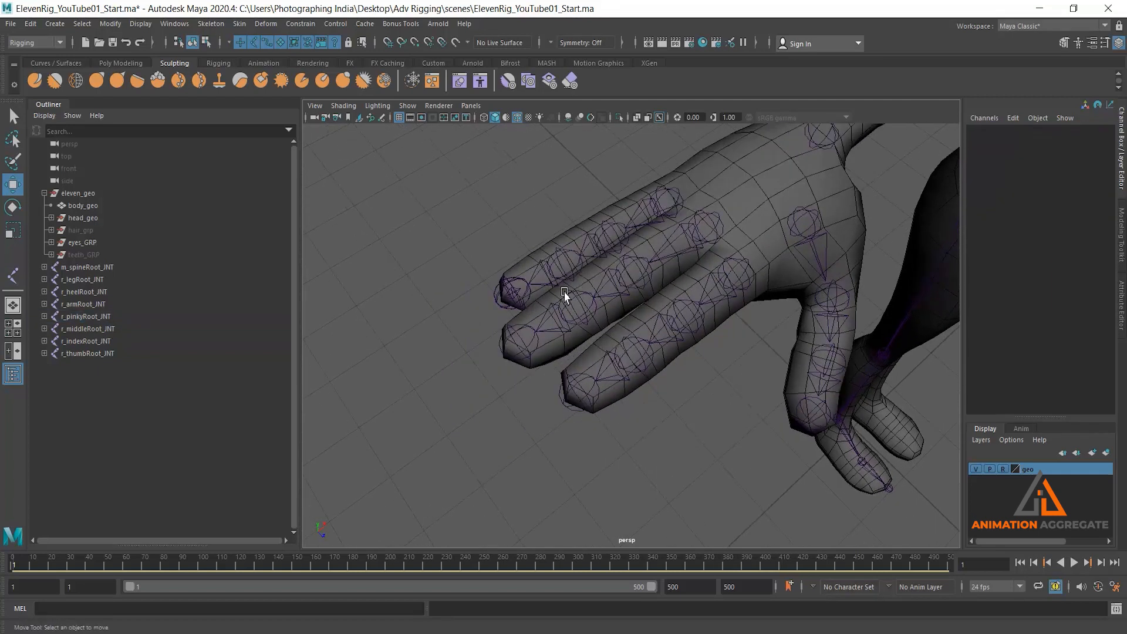
left_click(516, 290)
key("g")
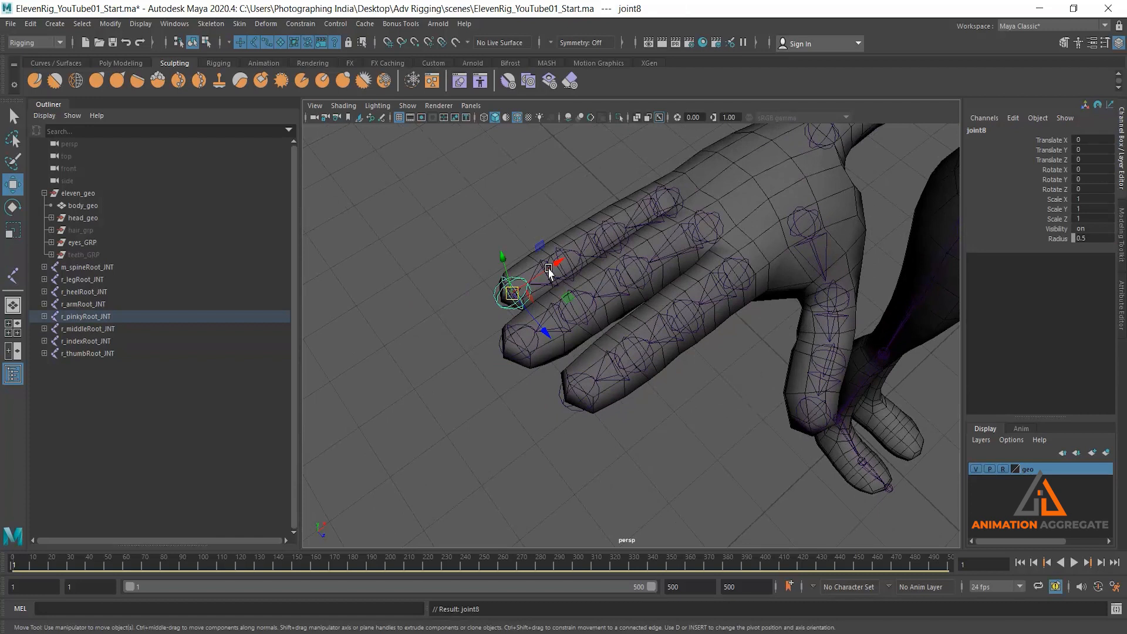
left_click(549, 271)
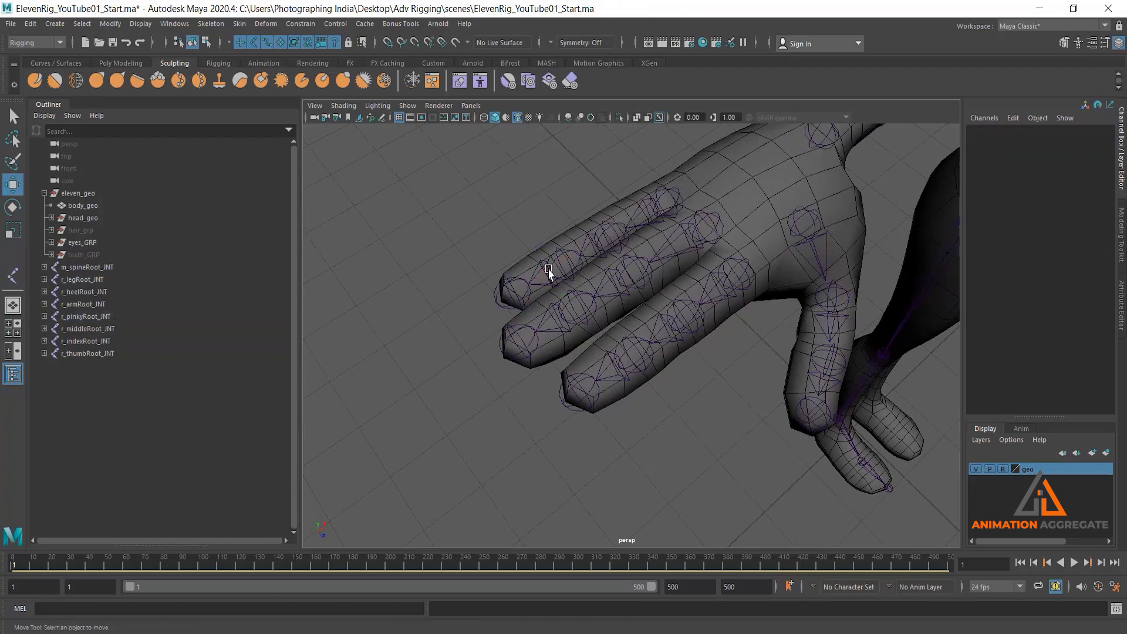
left_click(517, 286)
left_click_drag(656, 367, 568, 301, "alt")
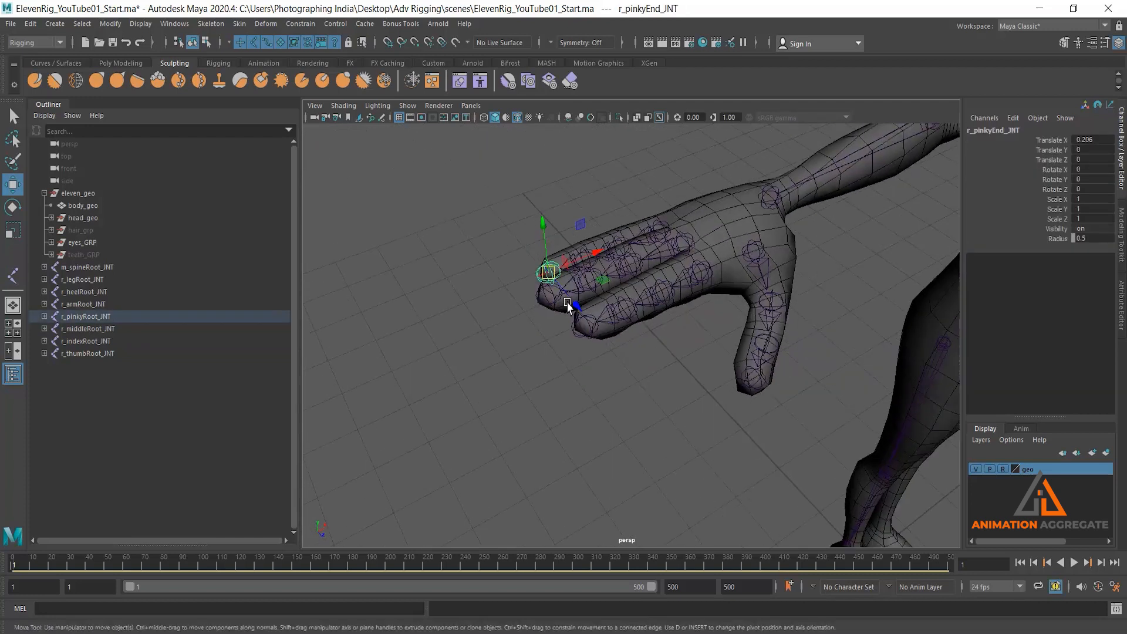
right_click_drag(688, 356, 679, 335, "alt")
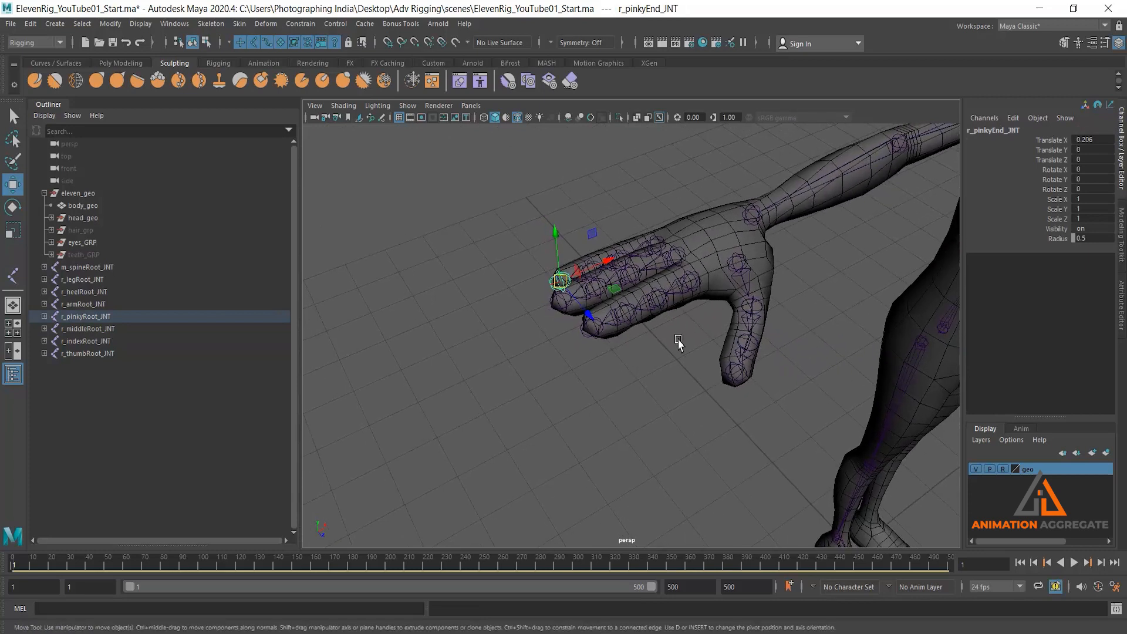
left_click_drag(680, 335, 667, 365, "alt")
right_click_drag(714, 323, 737, 255, "alt")
middle_click_drag(763, 297, 677, 271, "alt")
left_click_drag(679, 276, 808, 340, "alt")
In the side view, draw a two-joint neck chain from the base of the neck up to the base of the skull
key("space")
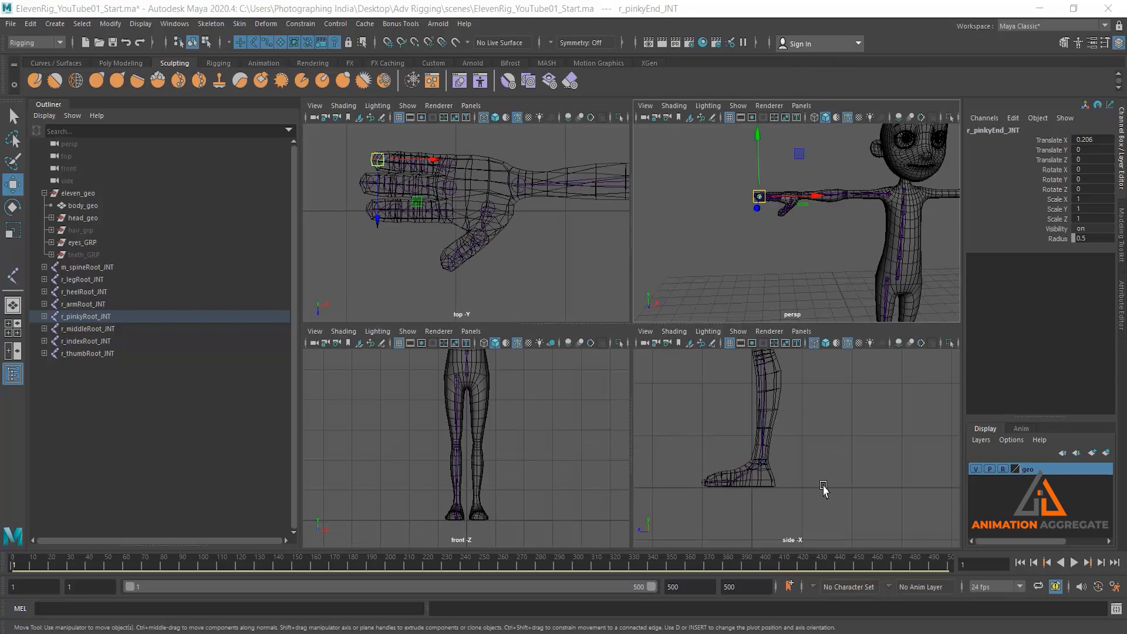
key("space")
right_click_drag(848, 495, 642, 182, "alt")
middle_click_drag(642, 182, 642, 260, "alt")
right_click_drag(676, 422, 757, 470, "alt")
left_click(716, 298)
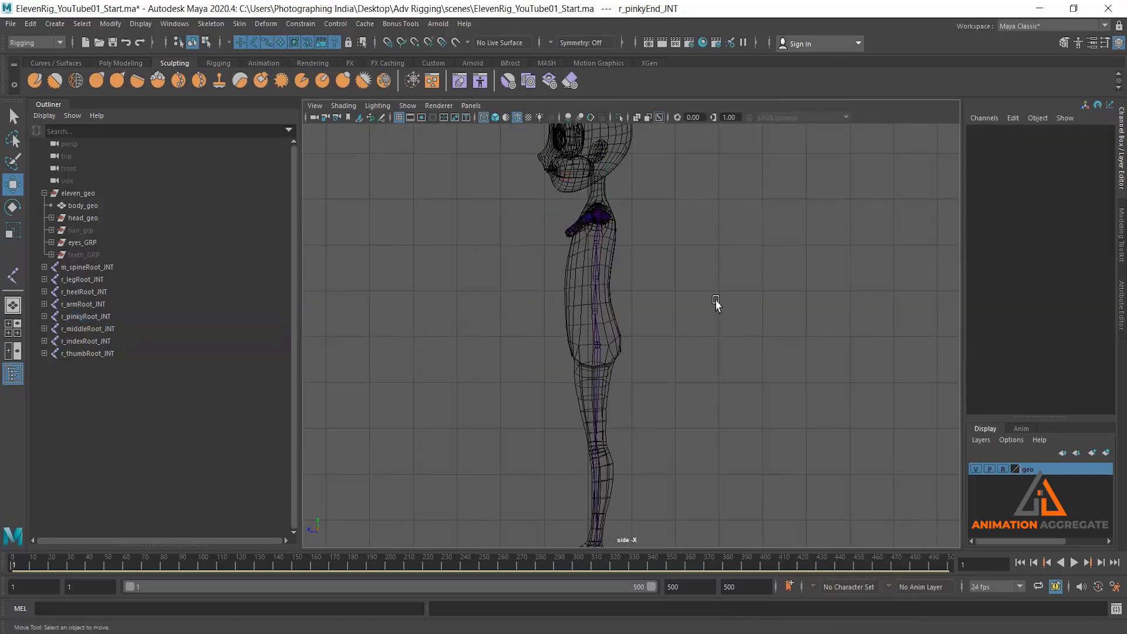
middle_click_drag(605, 175, 618, 229, "alt")
right_click_drag(619, 229, 664, 258, "alt")
middle_click_drag(595, 150, 587, 171, "alt")
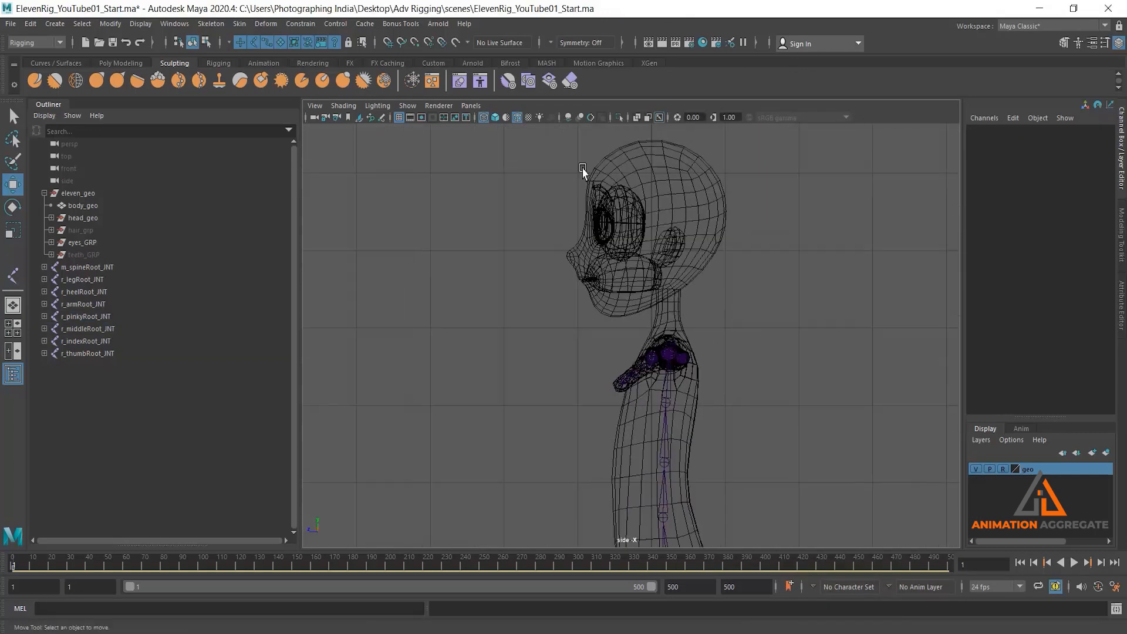
right_click_drag(587, 171, 713, 297, "alt")
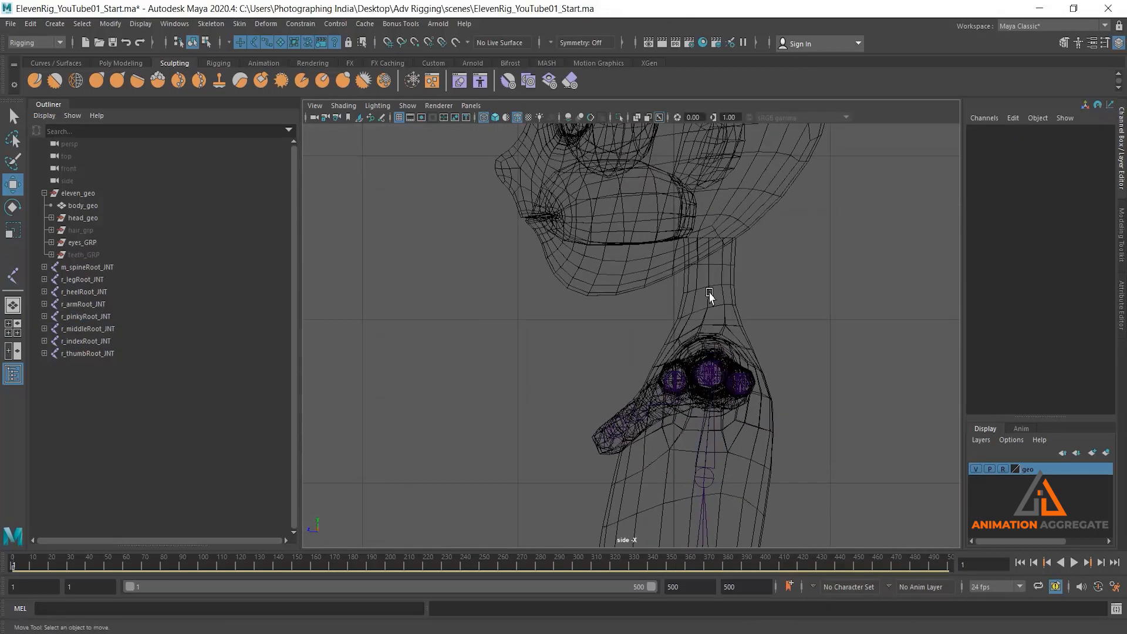
left_click(13, 276)
middle_click_drag(668, 294, 660, 274, "alt")
right_click_drag(661, 274, 700, 319, "alt")
left_click_drag(765, 307, 743, 298)
left_click_drag(737, 235, 733, 186)
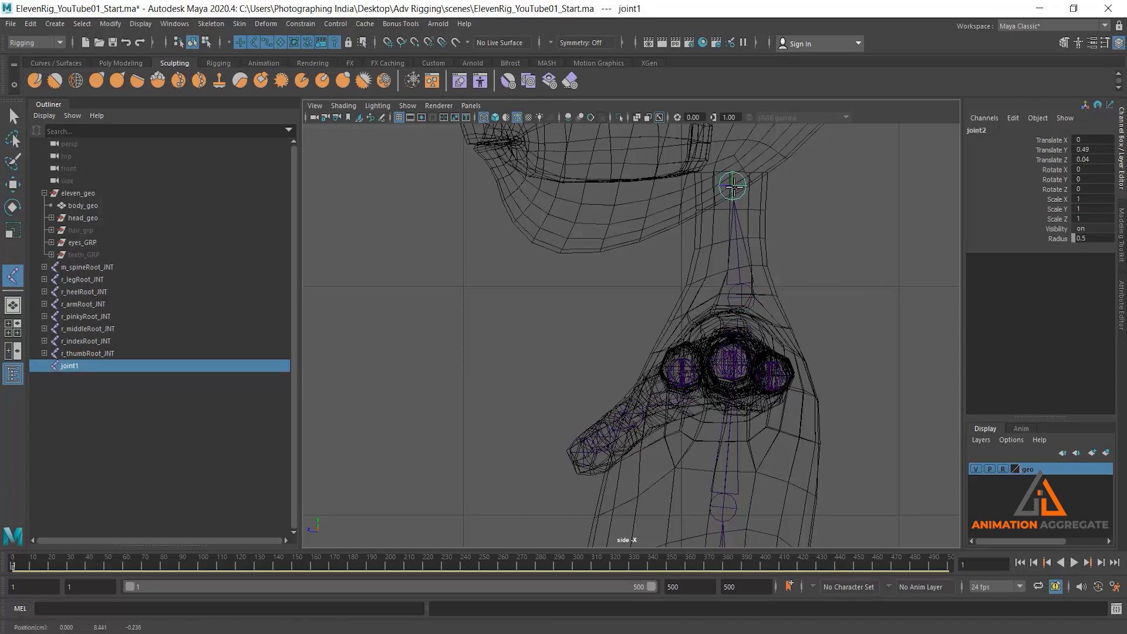
left_click_drag(734, 188, 734, 189)
key("Return")
key("w")
Rename the neck chain's lower joint as m_neckRoot_JNT
double_click(999, 131)
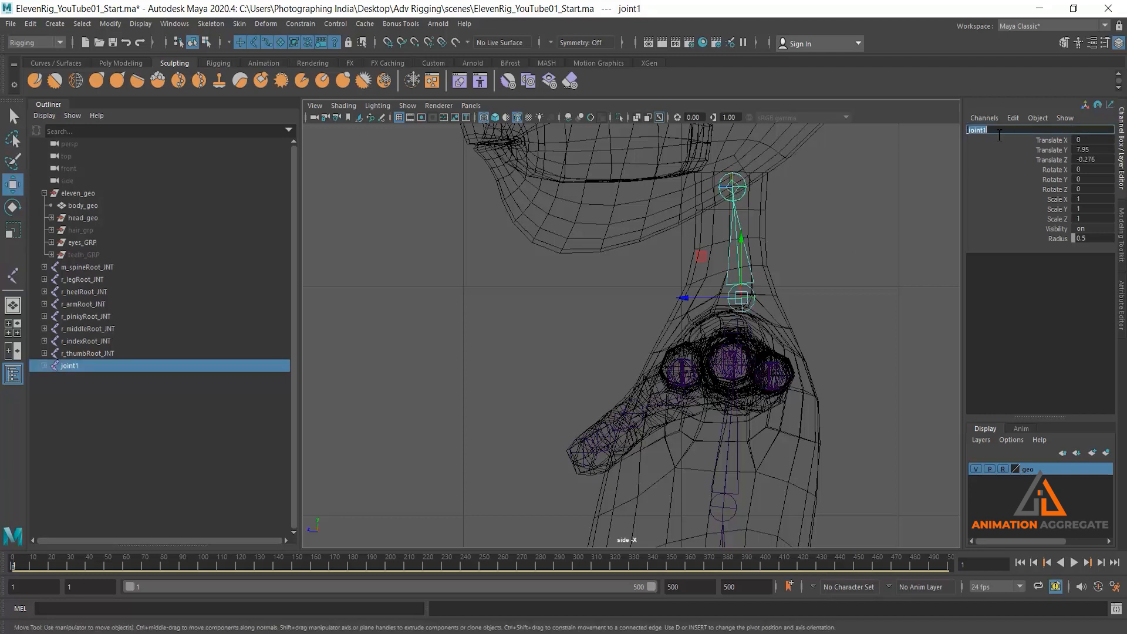
type("ne")
key("BackSpace")
key("BackSpace")
type("m_neckRoot_JNT")
key("Return")
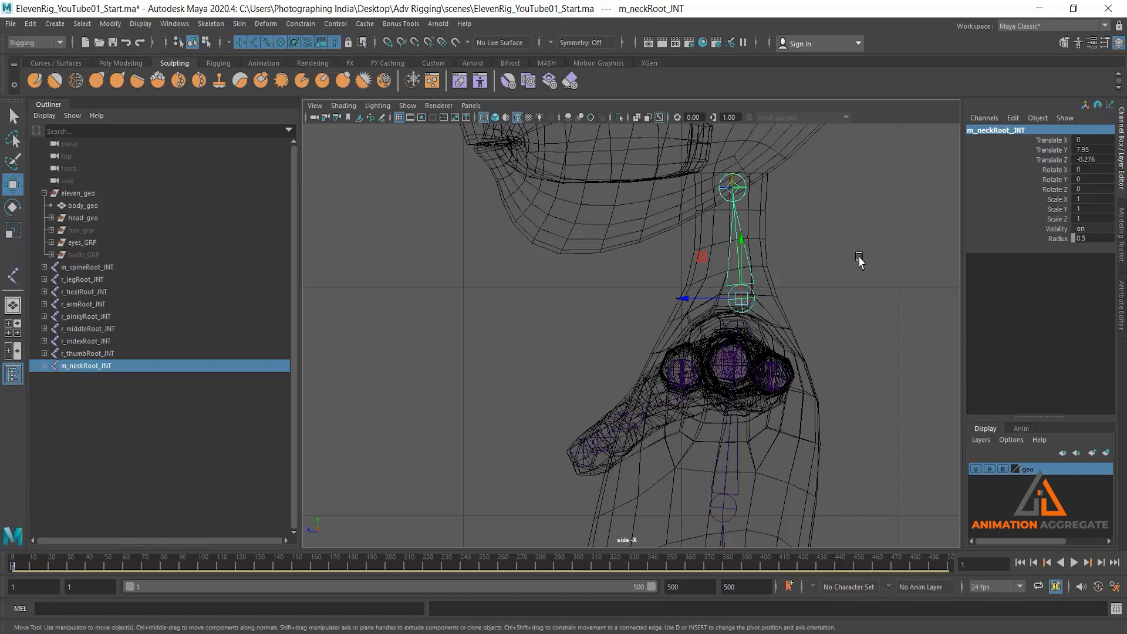
Rename the neck chain's upper joint as m_neckEnd_JNT
key("Down")
double_click(998, 130)
type("m_neckRoot_JNT")
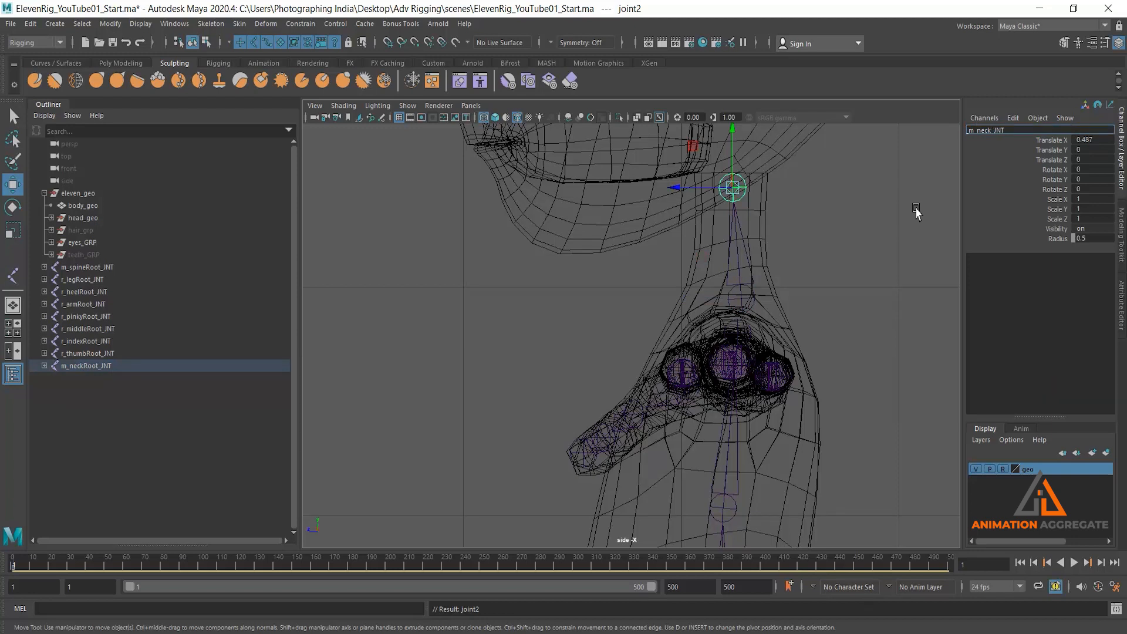
key("Return")
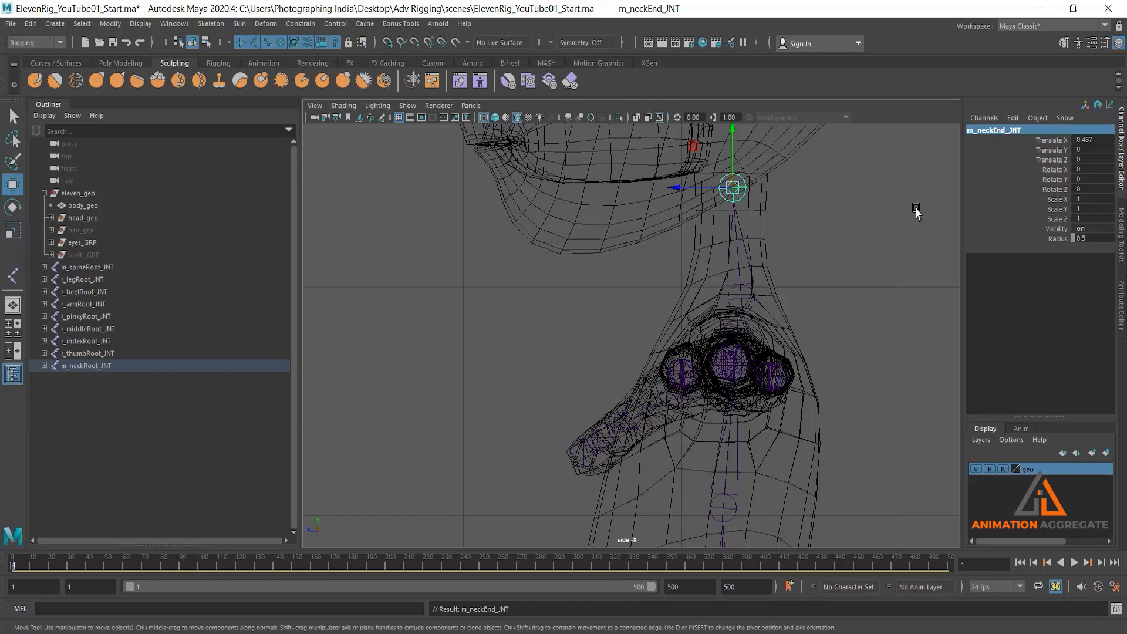
left_click(916, 213)
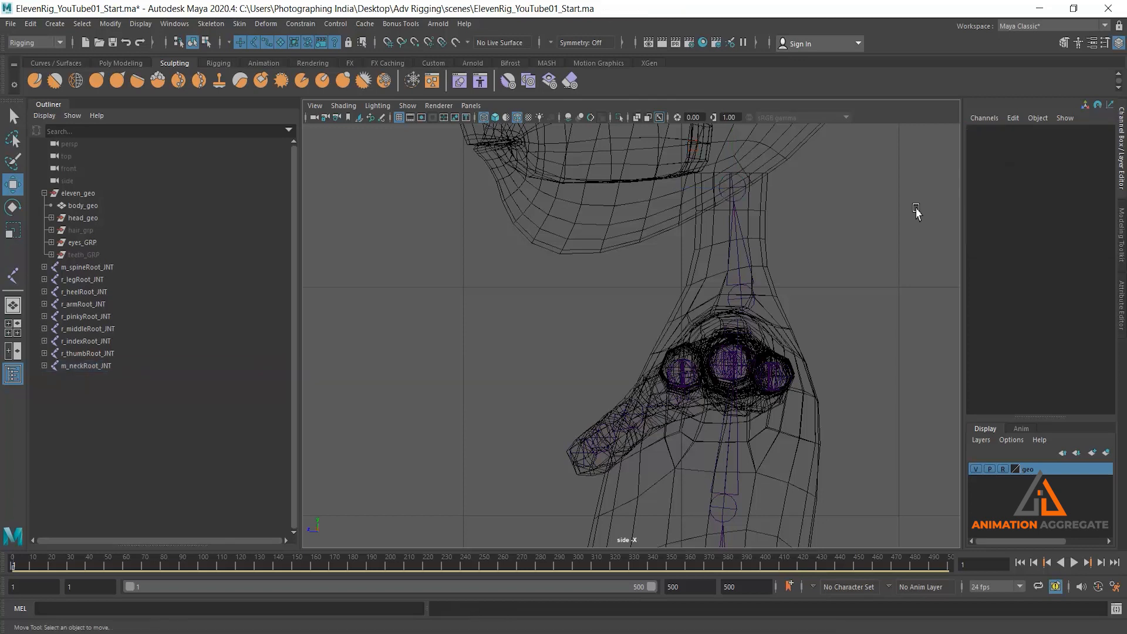
Draw a separate two-joint head chain from the top of the neck to the upper front of the skull
scroll(740, 279, "down", 6)
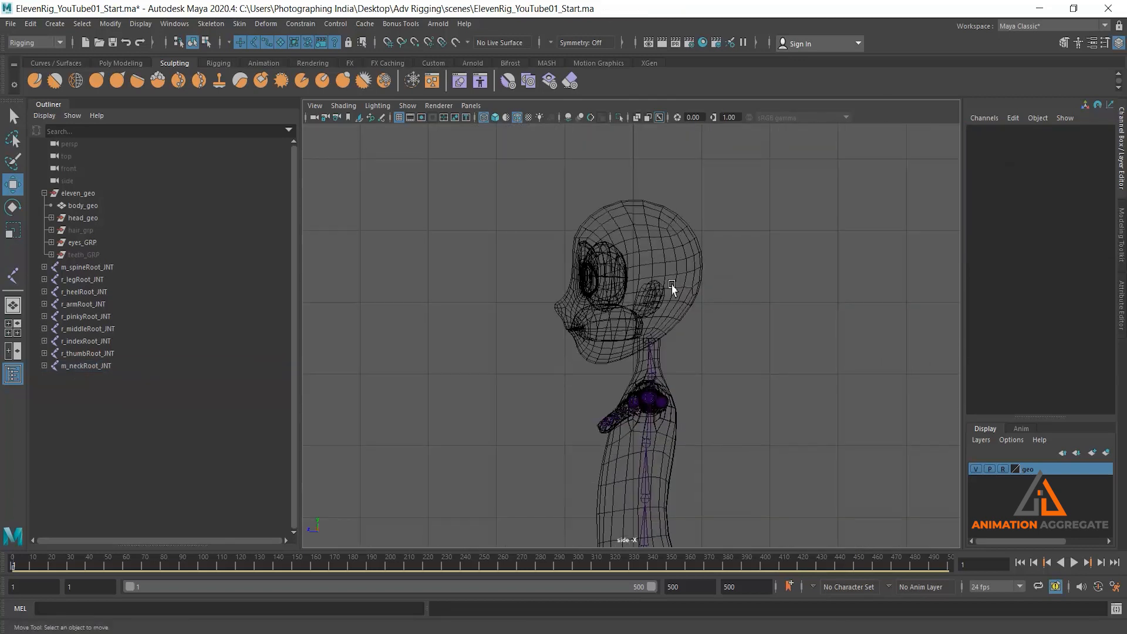
scroll(641, 245, "up", 6)
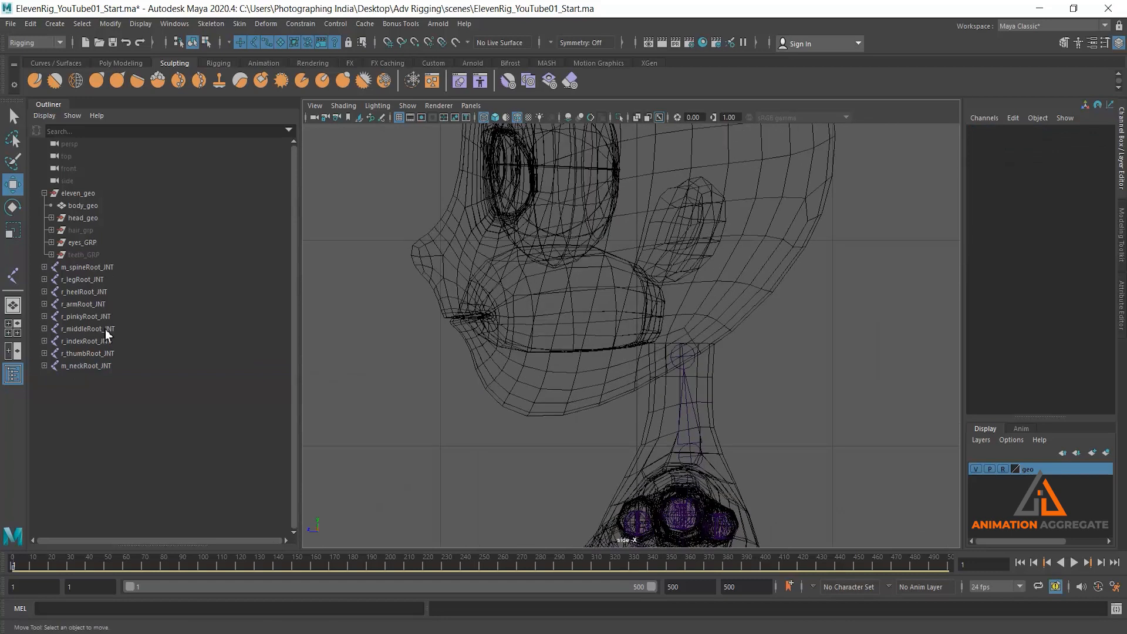
left_click(13, 276)
left_click(679, 368)
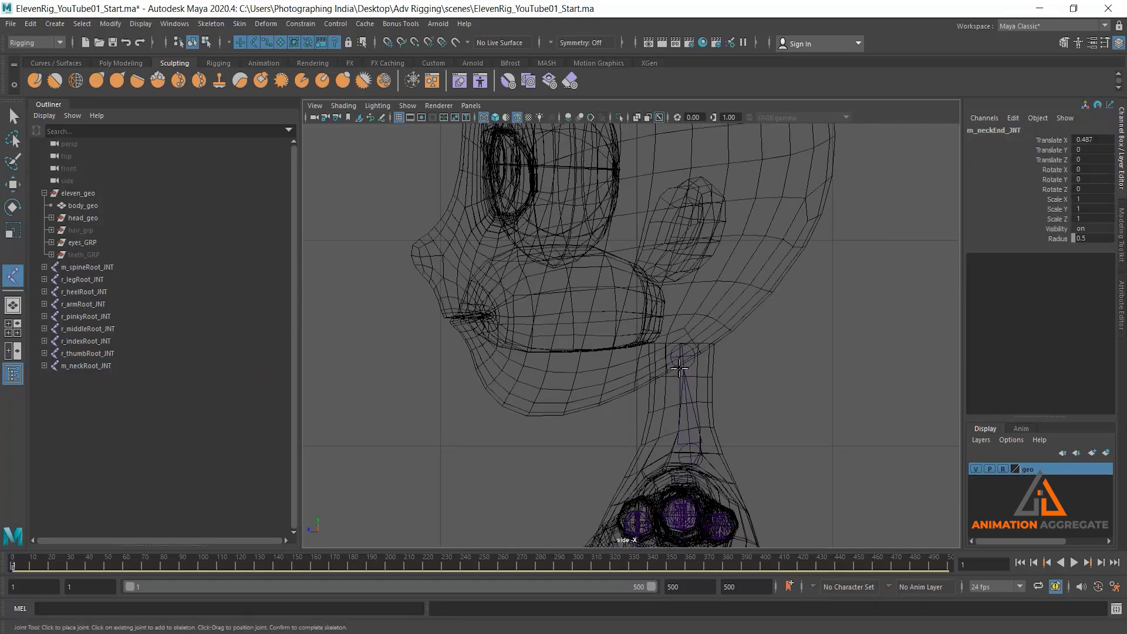
left_click_drag(669, 389, 675, 366)
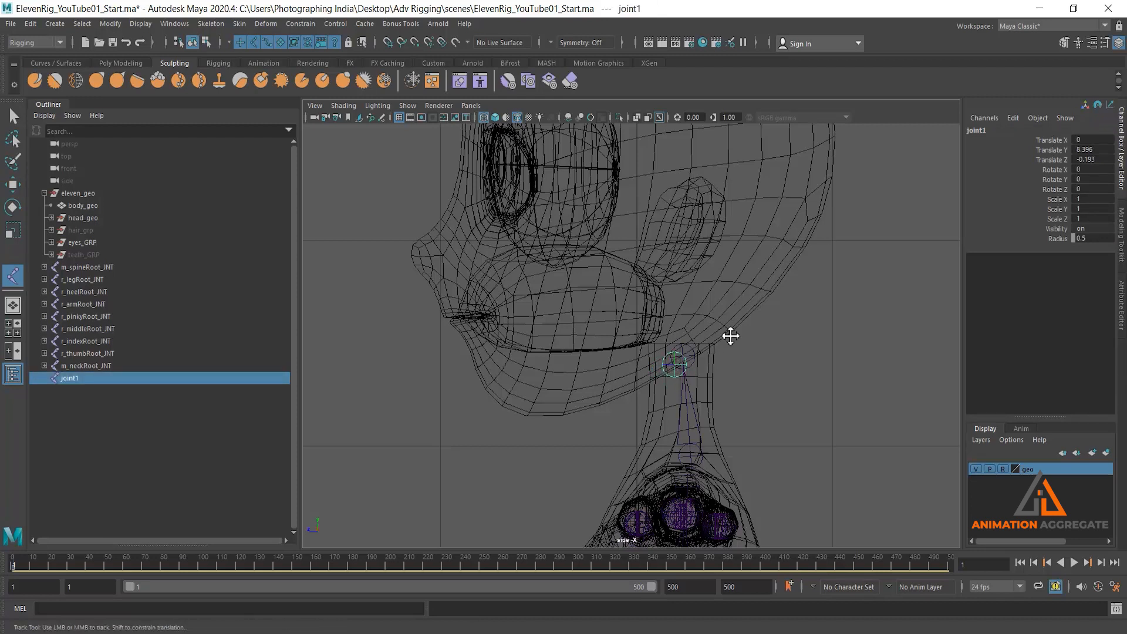
middle_click_drag(687, 374, 684, 410, "alt")
middle_click_drag(710, 310, 713, 423, "alt")
left_click_drag(707, 265, 583, 139)
key("Return")
key("w")
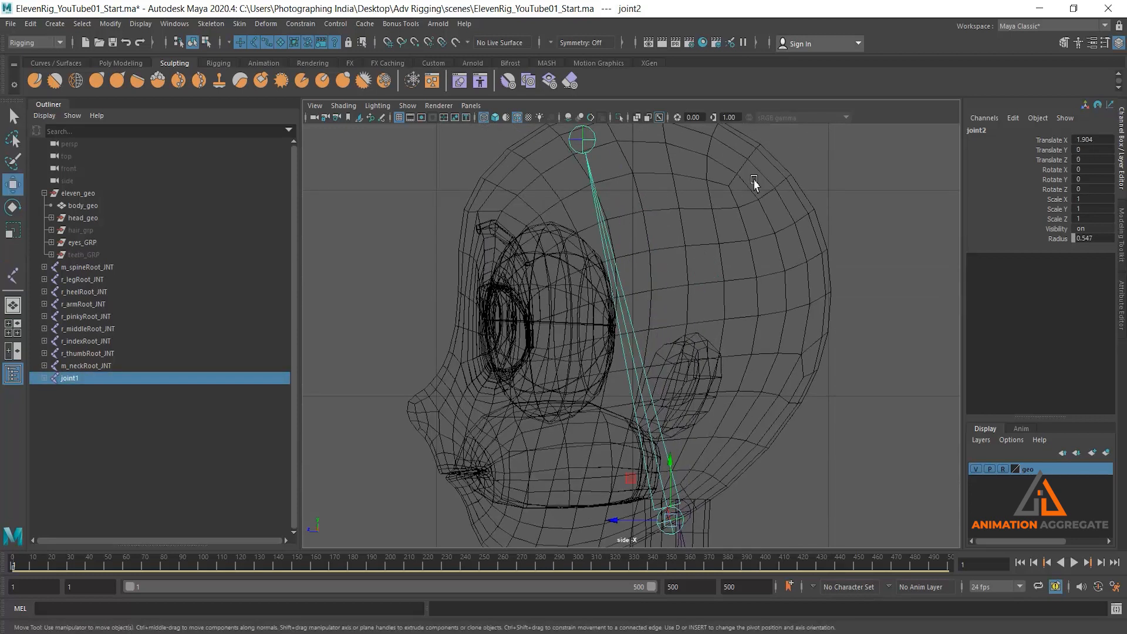
Rename the head chain's first joint as m_headRoot_JNT
left_click(986, 130)
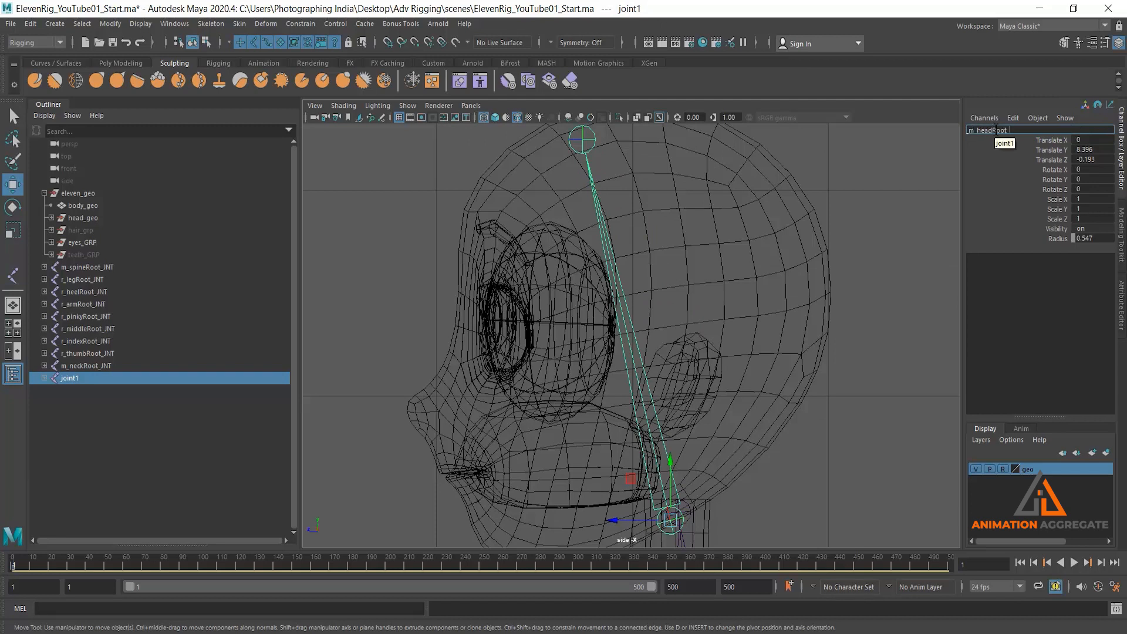
type("m_headRoot_JNT")
key("Return")
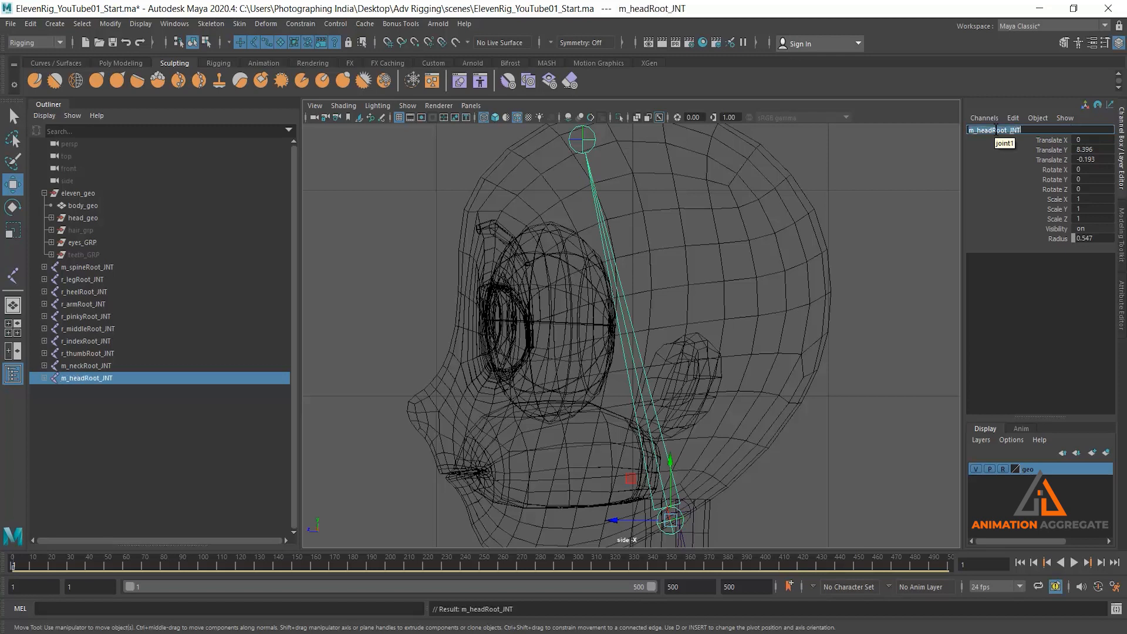
Rename the joint at the top of the head as m_headEnd_JNT
middle_click_drag(690, 209, 676, 193, "alt")
left_click(588, 132)
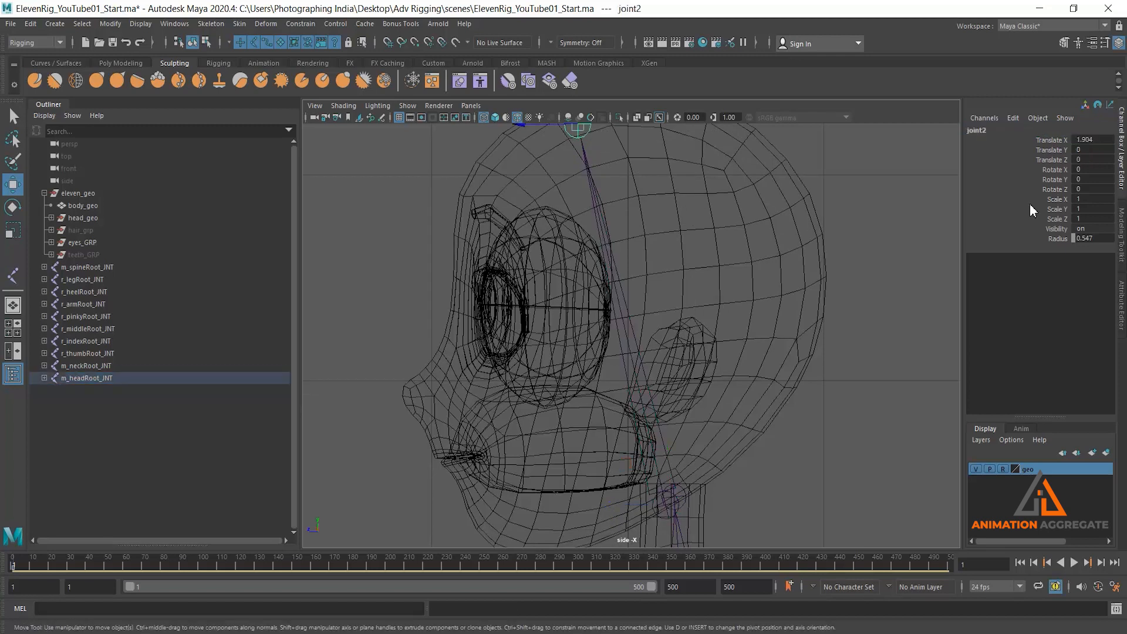
double_click(998, 131)
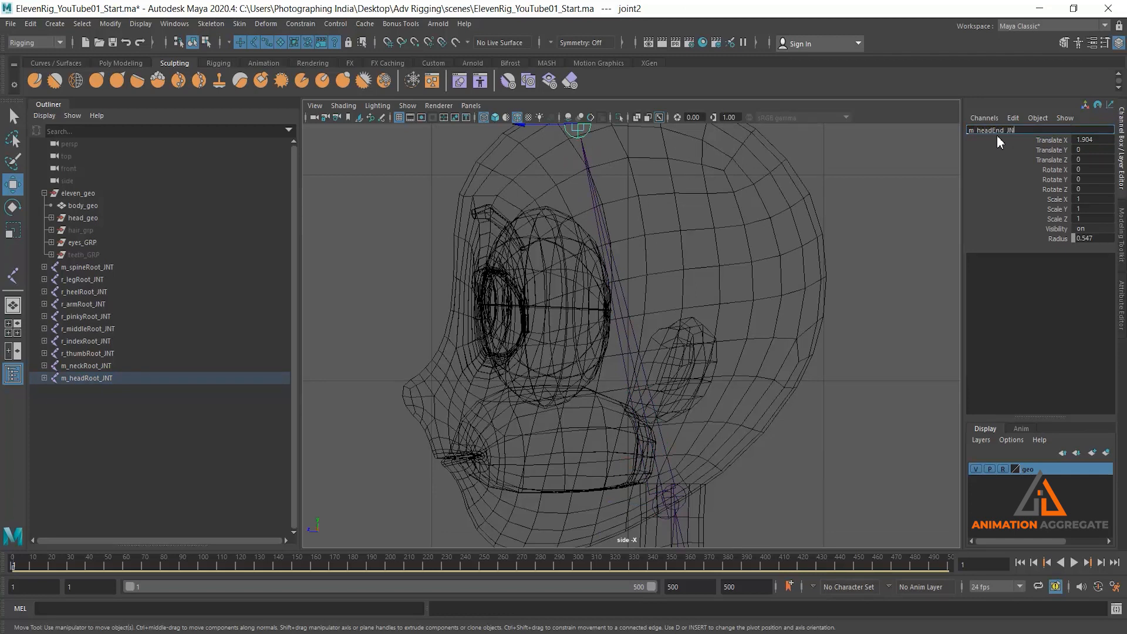
type("m_headEnd_JNT")
key("Return")
Draw a three-joint jaw chain from just in front of the ear through the mid-cheek to the area below the lips
middle_click_drag(684, 246, 658, 194, "alt")
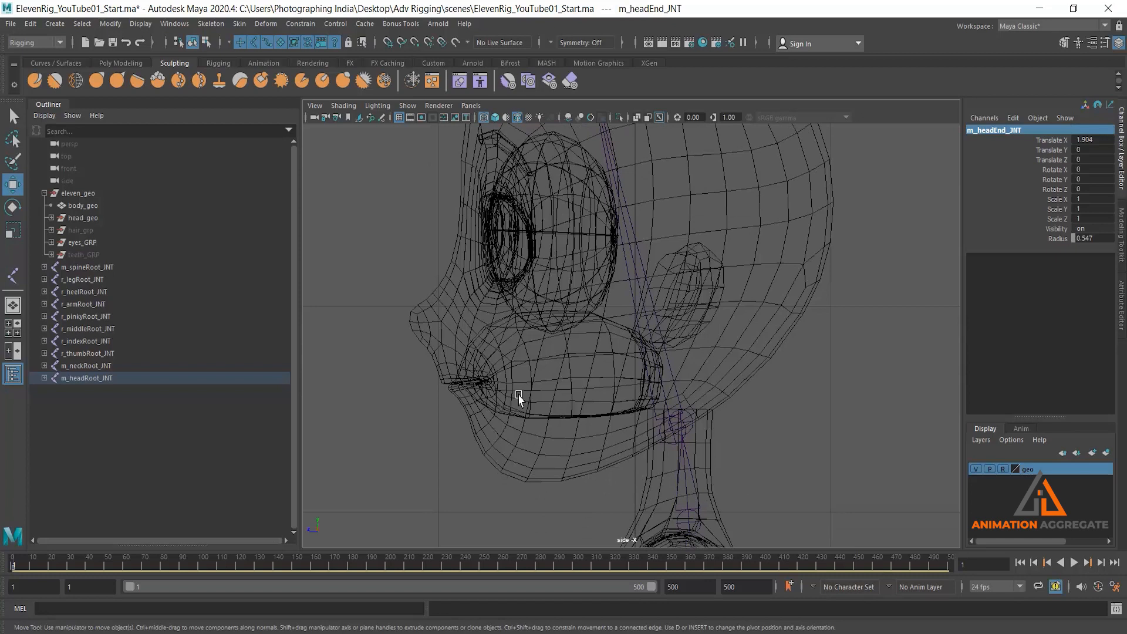
scroll(517, 329, "up", 3)
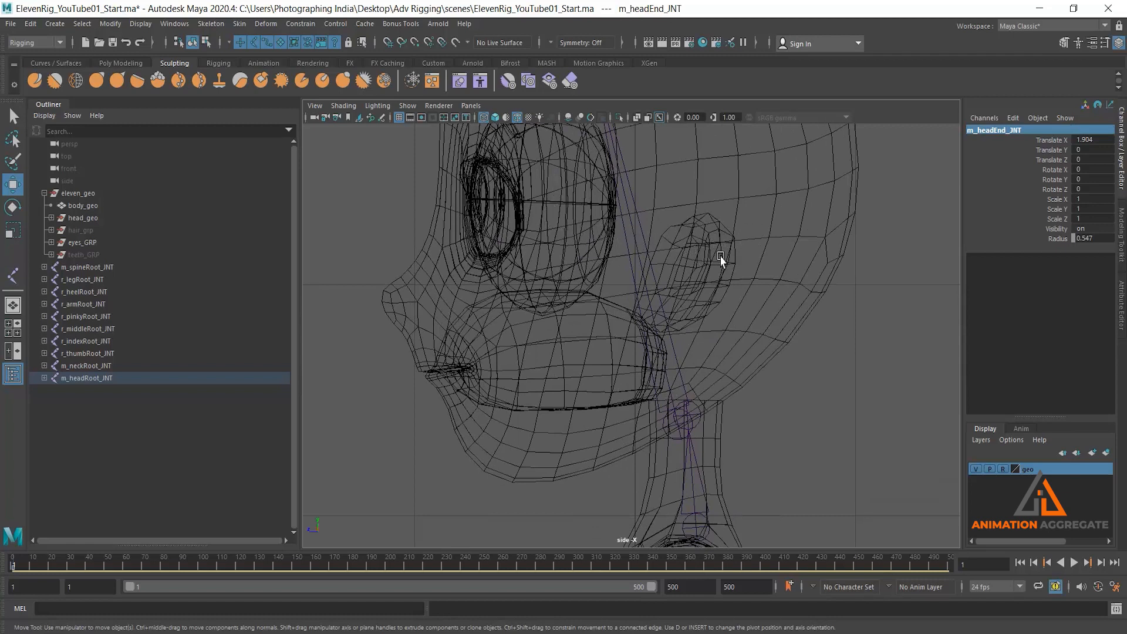
left_click(10, 274)
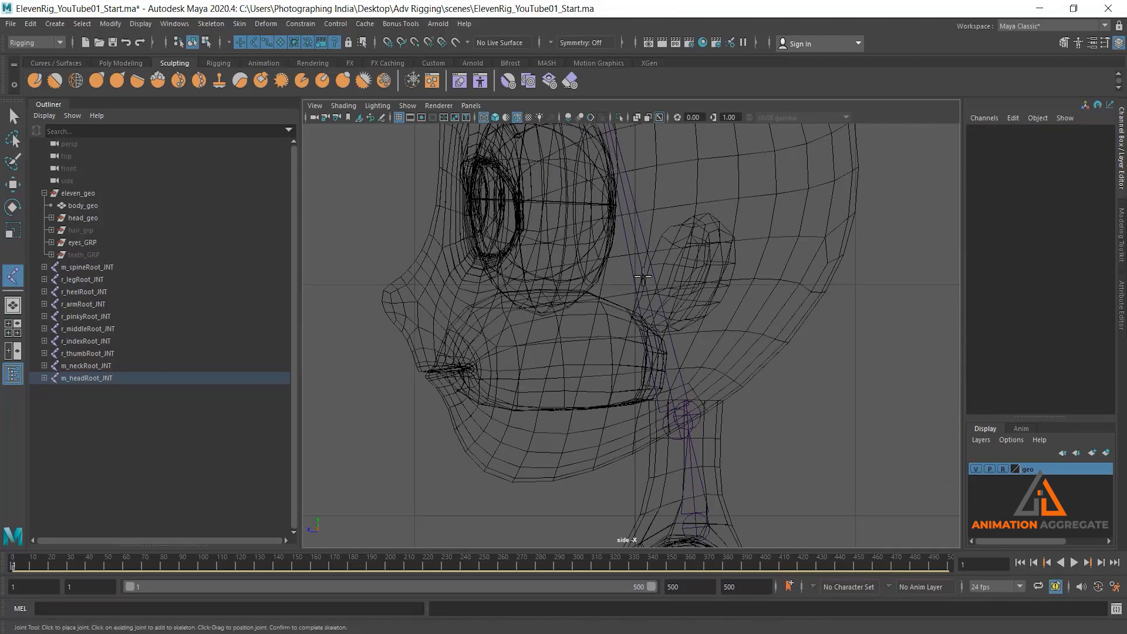
left_click_drag(663, 237, 642, 247)
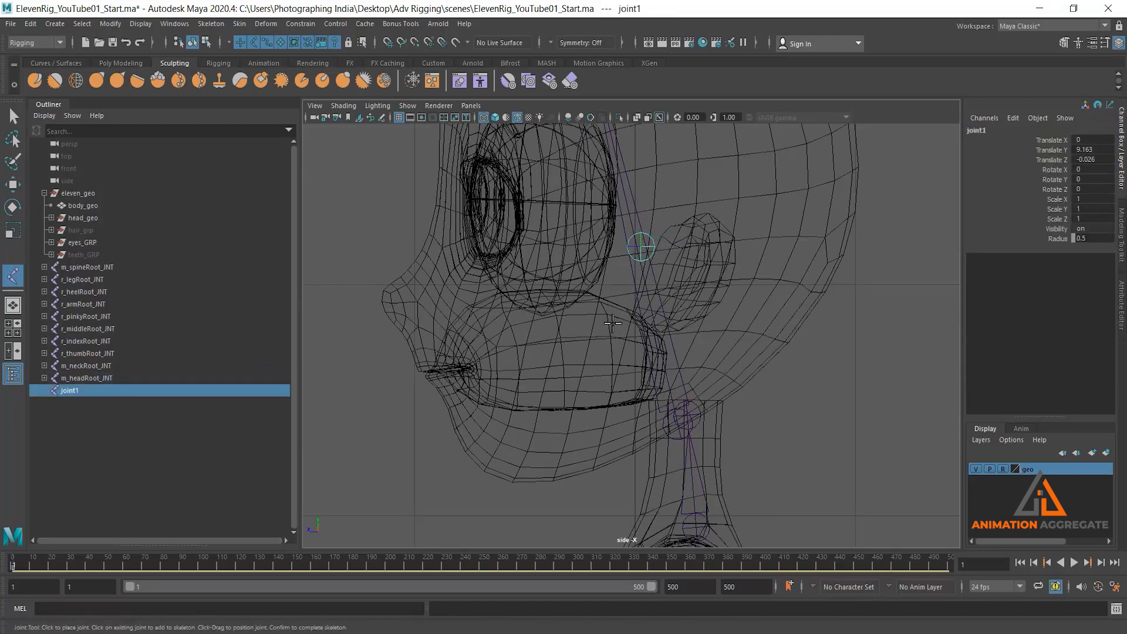
left_click_drag(585, 344, 577, 370)
left_click(470, 405)
left_click_drag(466, 406, 457, 401)
key("Return")
key("w")
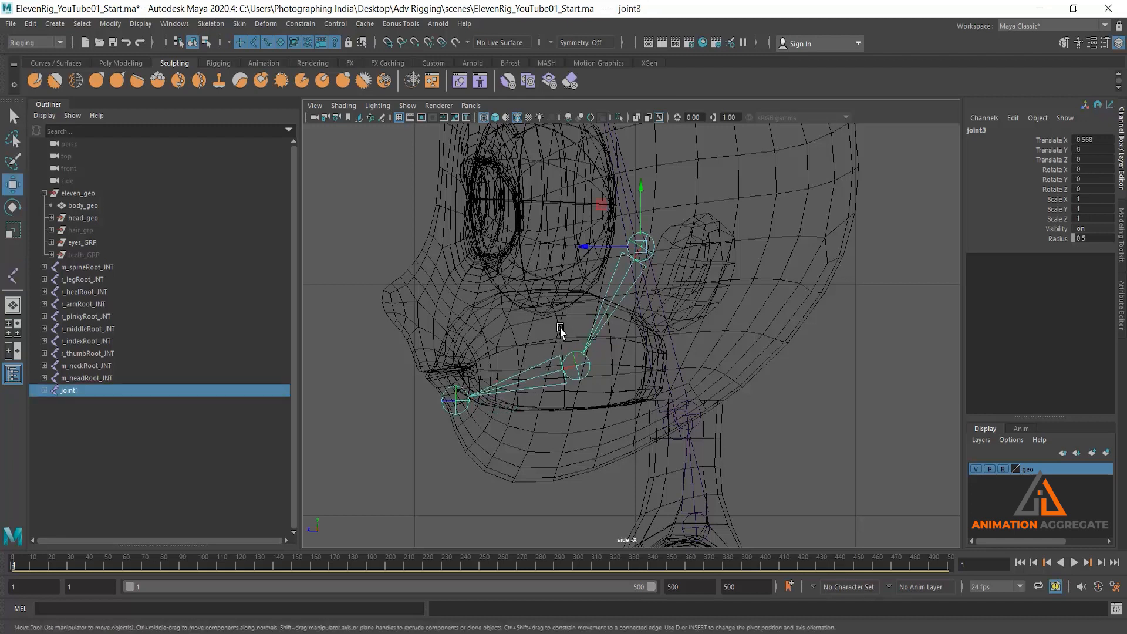
Test the jaw chain by rotating its first and second joints, and undo the rotations
key("e")
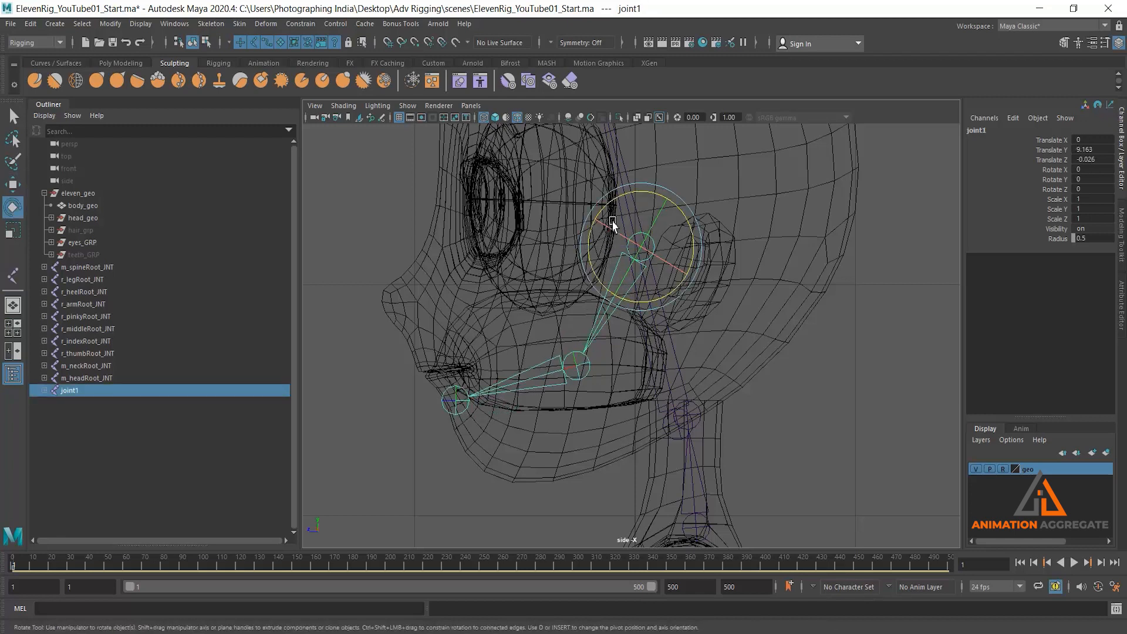
left_click_drag(614, 201, 571, 289)
left_click(545, 379)
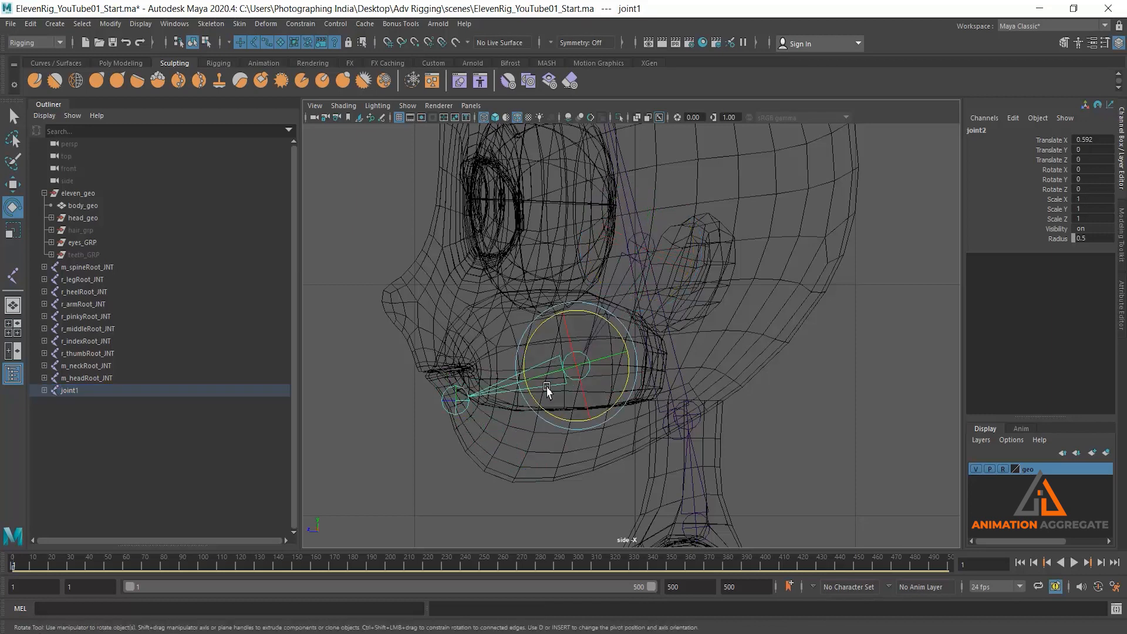
left_click(623, 256)
left_click_drag(604, 207, 558, 307)
left_click_drag(556, 374, 564, 410)
left_click_drag(566, 347, 564, 328)
key("ctrl+z")
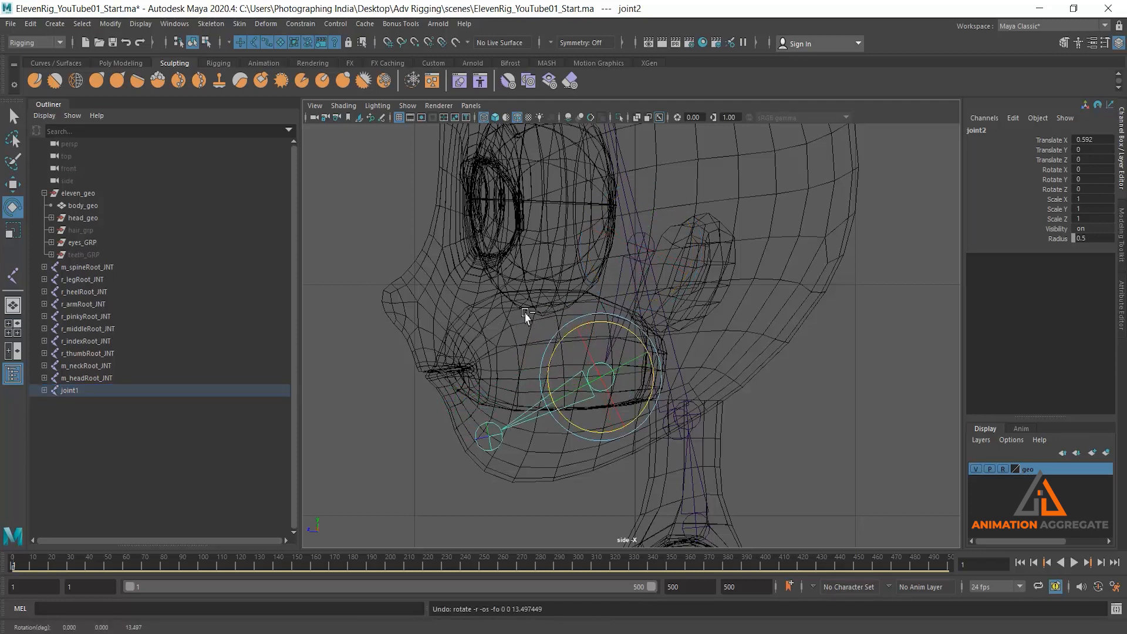
key("ctrl+z")
key("ctrl+z")
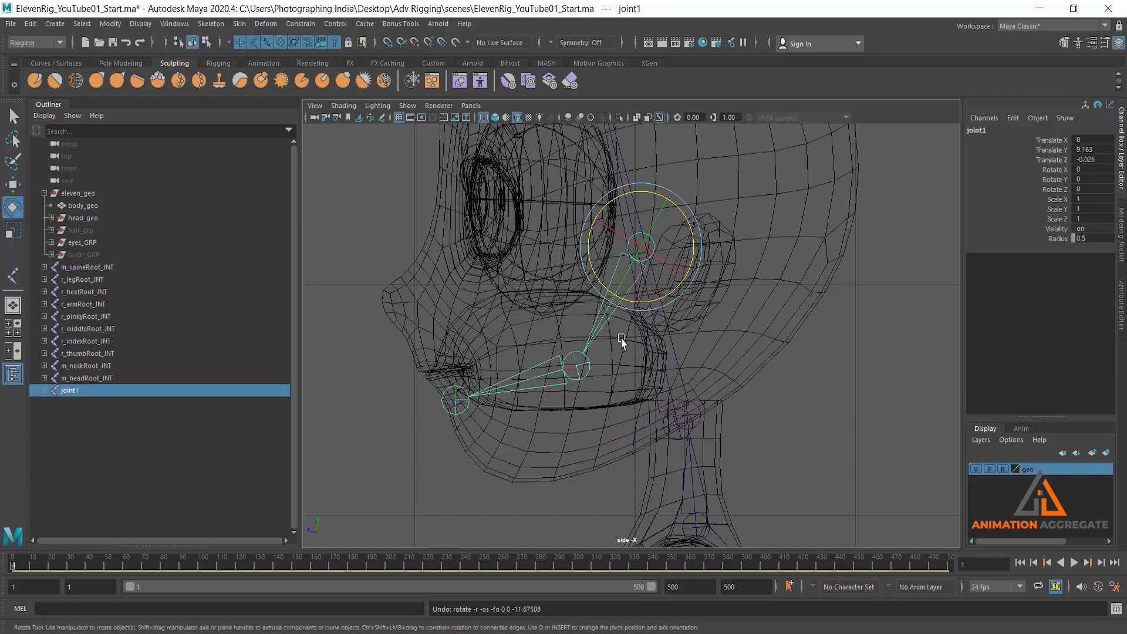
Rename the jaw chain's first joint as m_jawRoot_JNT
key("space")
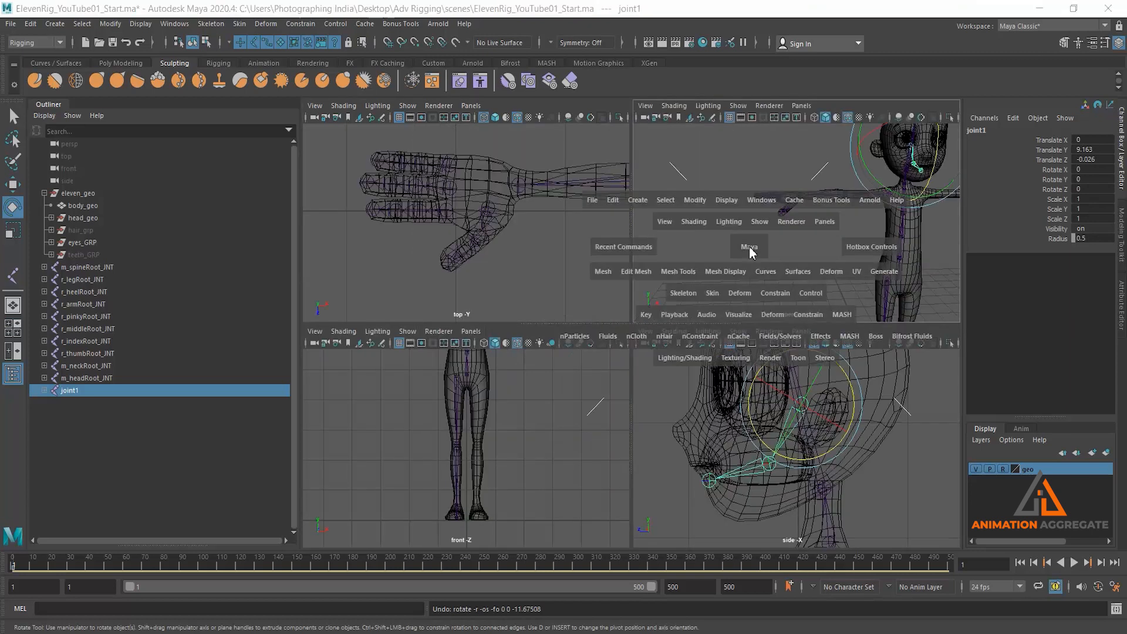
key("space")
left_click_drag(792, 264, 744, 276, "alt")
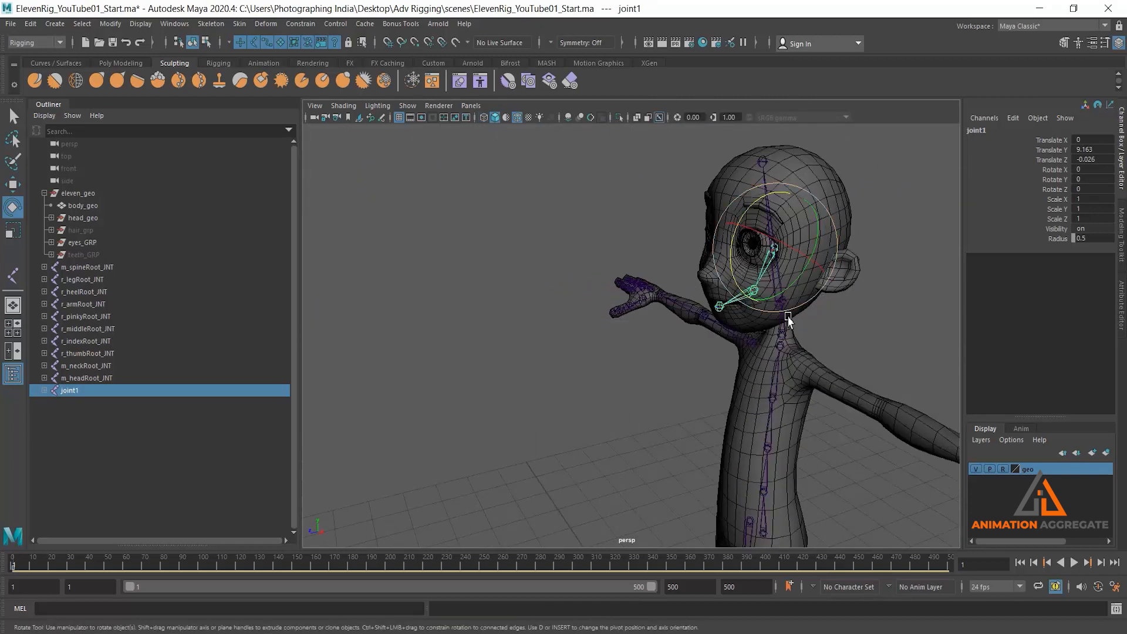
left_click_drag(788, 314, 758, 251, "alt")
middle_click_drag(758, 250, 808, 275, "alt")
left_click(994, 131)
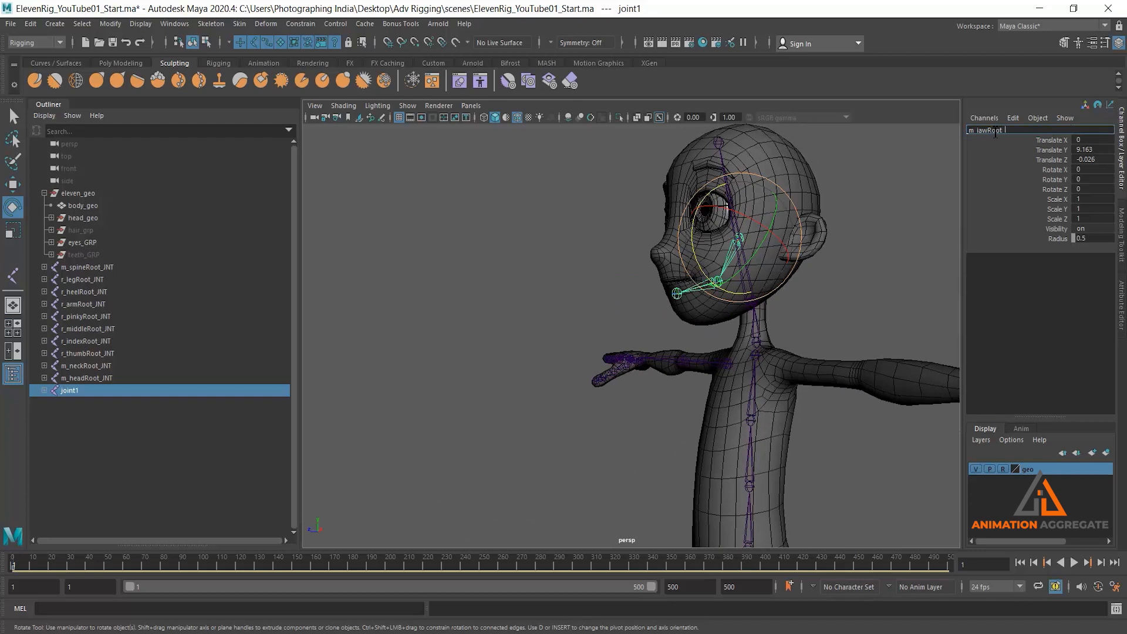
key("Return")
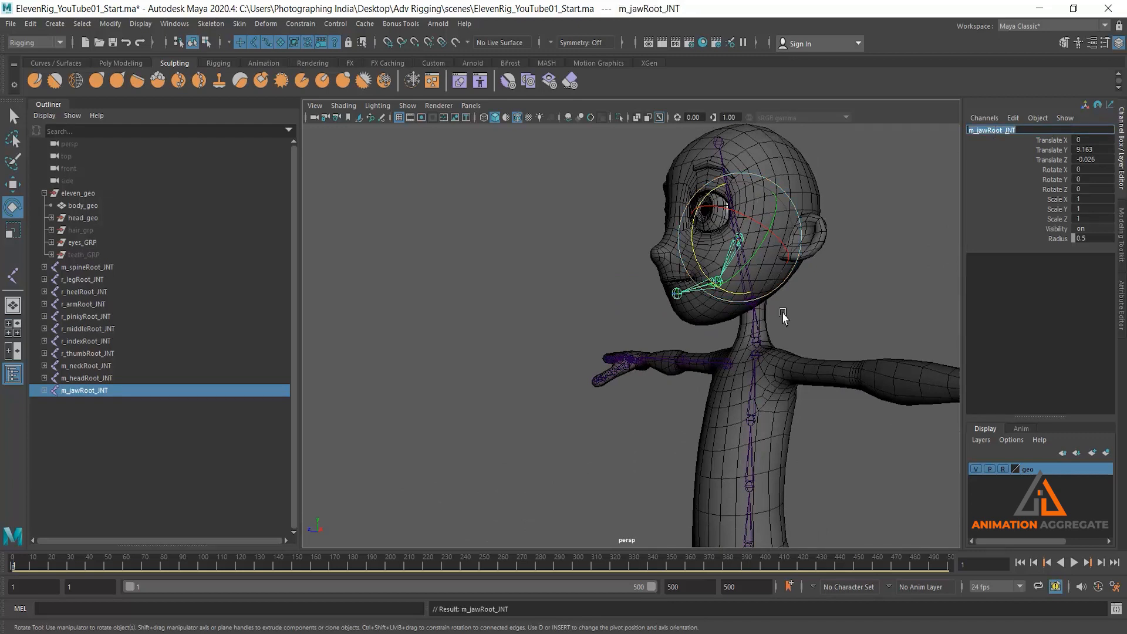
Rename the jaw chain's second joint as m_jawMid_JNT
left_click_drag(785, 311, 798, 280, "alt")
key("Down")
key("w")
left_click(992, 140)
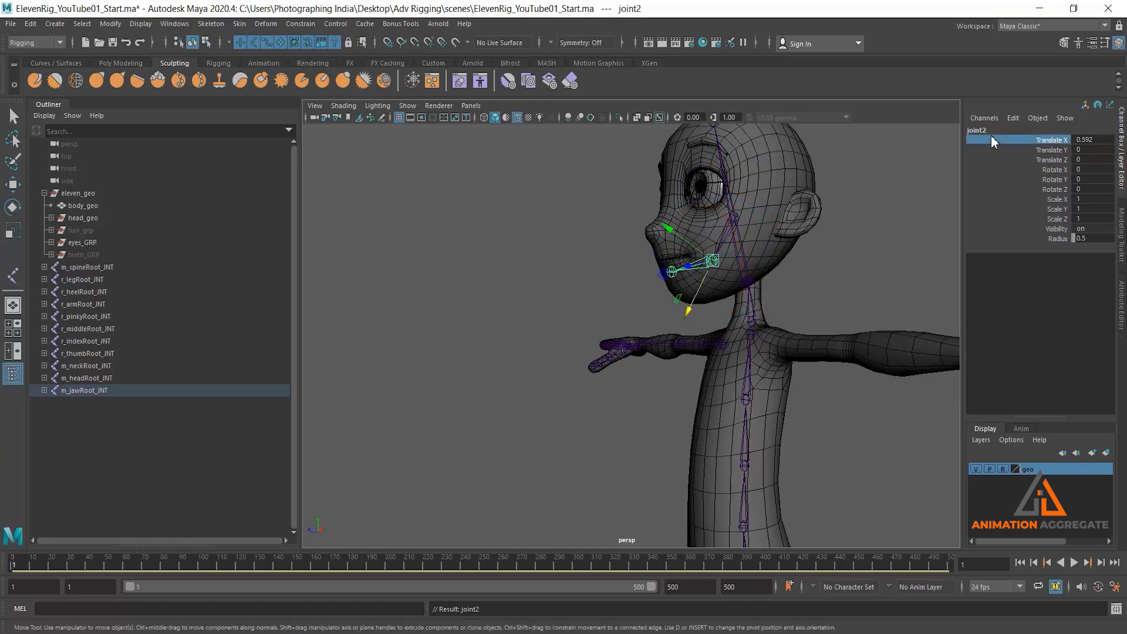
double_click(992, 129)
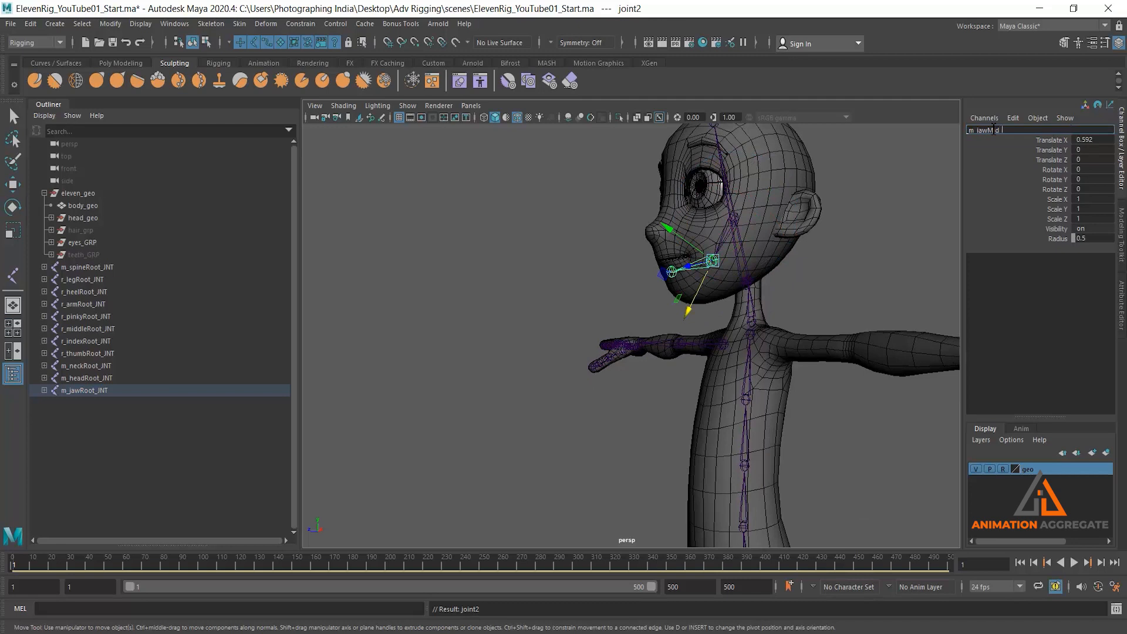
key("Return")
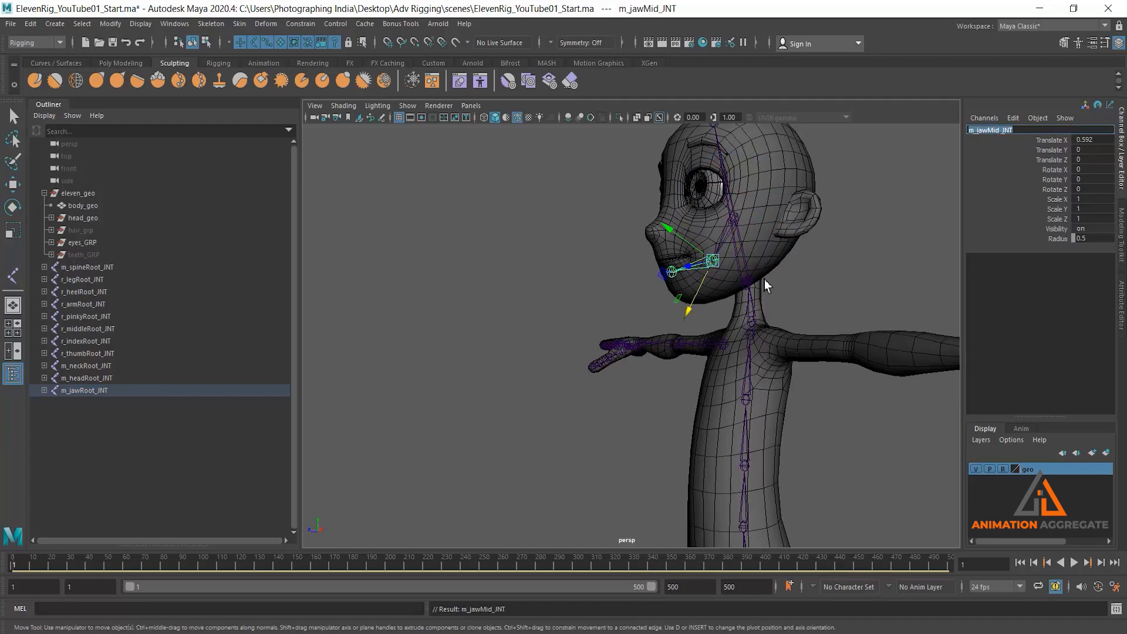
Rename the last joint of the jaw chain as m_jawEnd_JNT
middle_click_drag(765, 279, 757, 274, "alt")
key("Down")
key("e")
double_click(1006, 129)
type("m")
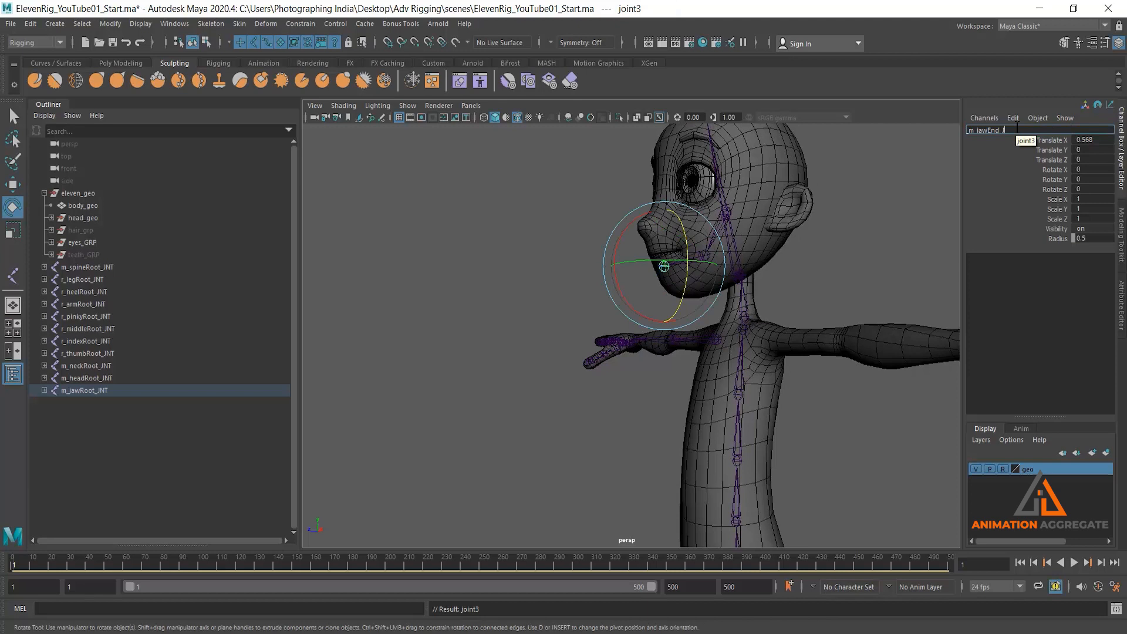
key("Return")
Take the geo layer out of reference mode and select the character's right eye mesh
left_click_drag(776, 255, 733, 298, "alt")
middle_click_drag(774, 296, 757, 206, "alt")
right_click_drag(757, 206, 764, 280, "alt")
left_click(567, 226)
left_click_drag(567, 226, 586, 333, "alt")
left_click(587, 268)
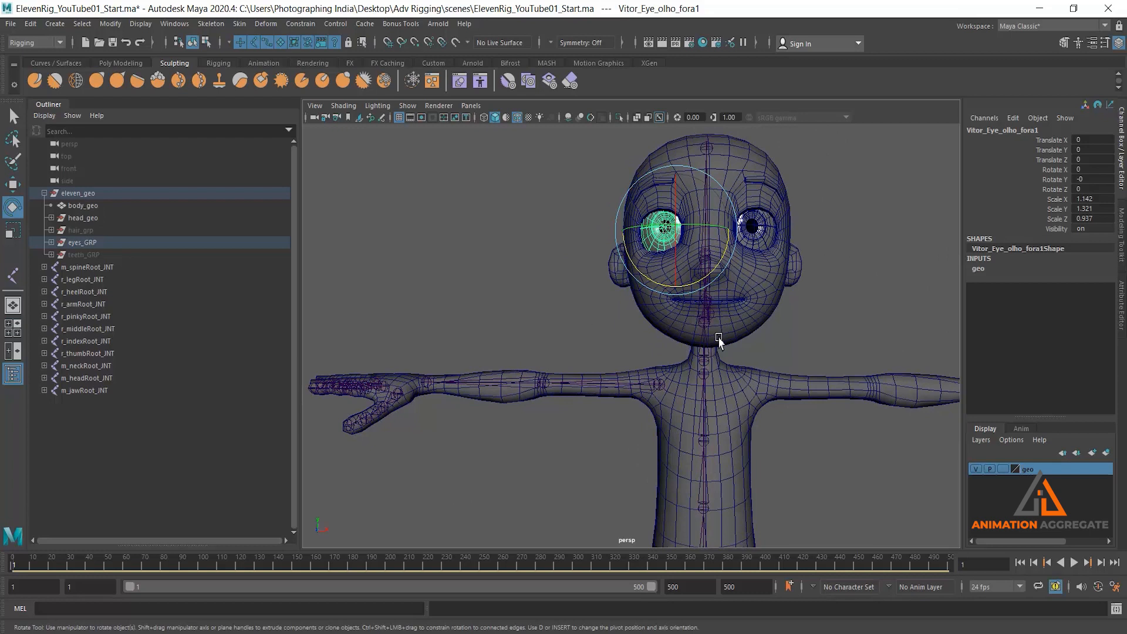
left_click(768, 293)
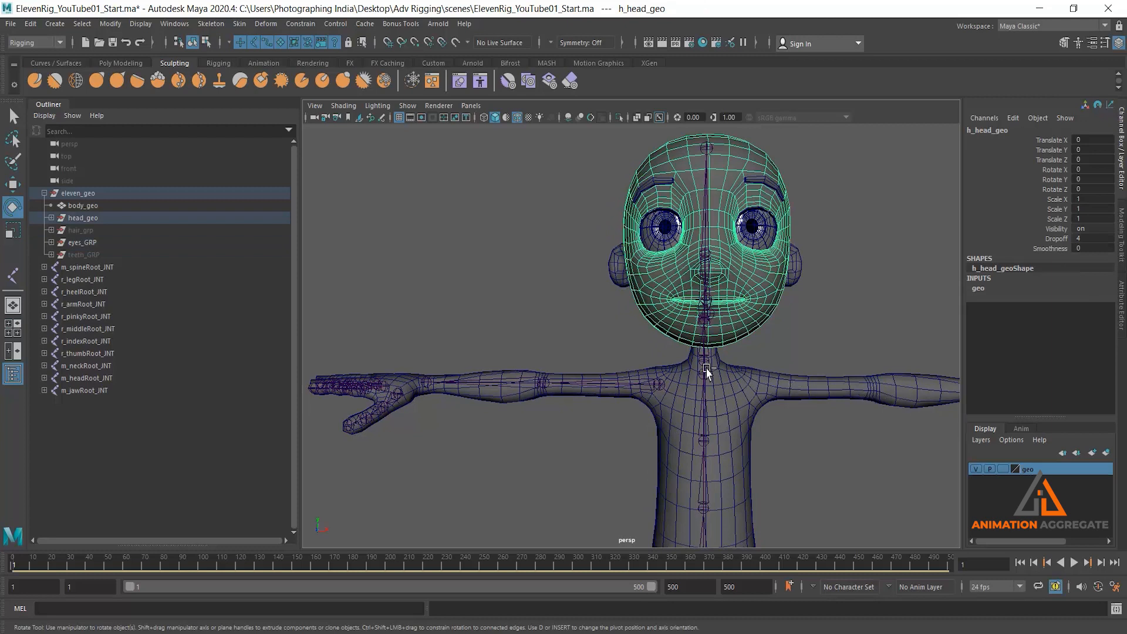
key("ctrl+h")
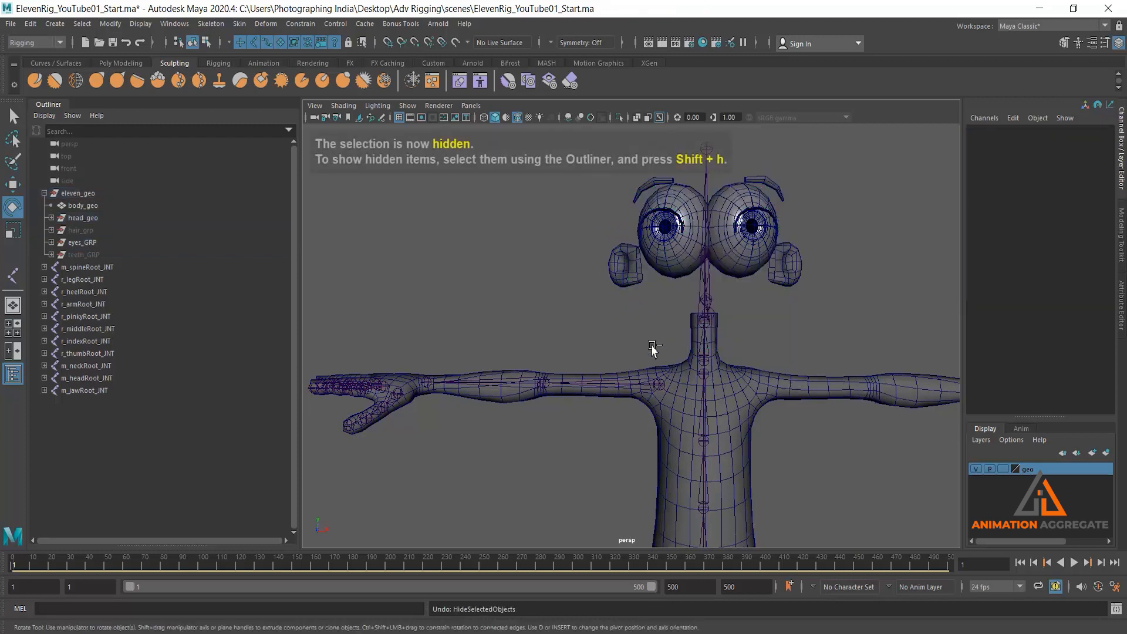
key("ctrl+z")
Hide the whole head_geo group so that the eyeballs are exposed
left_click(85, 207)
left_click(85, 219)
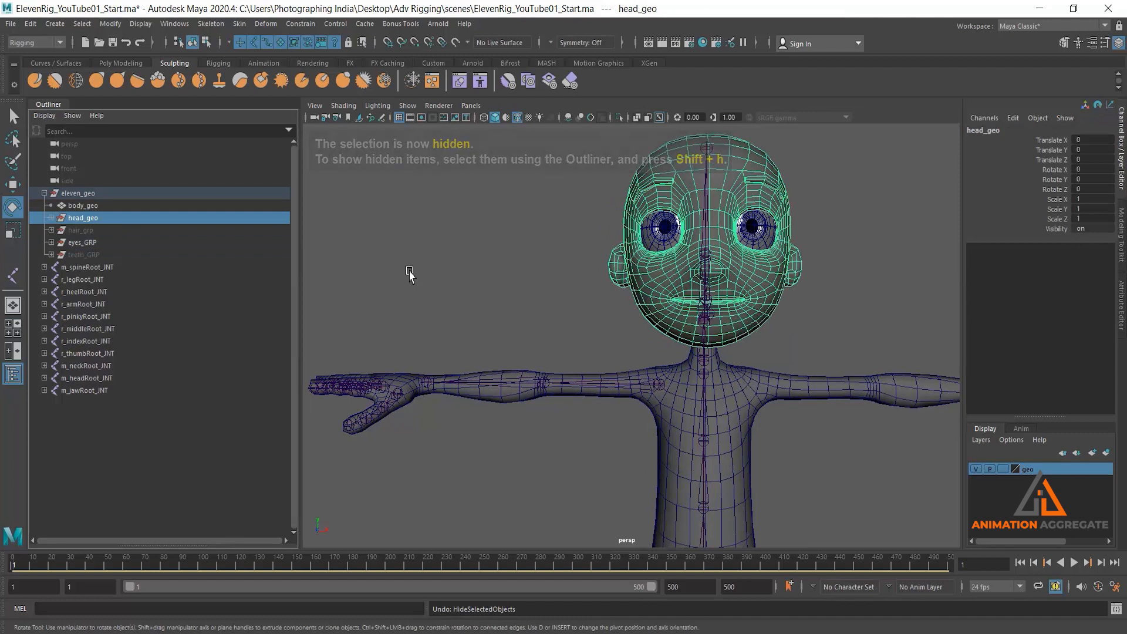
key("ctrl+h")
Turn on the selection handle display for the right eye's inner mesh, Vitor_Eye_olho_geo
left_click_drag(695, 262, 652, 282, "alt")
scroll(652, 282, "up", 3)
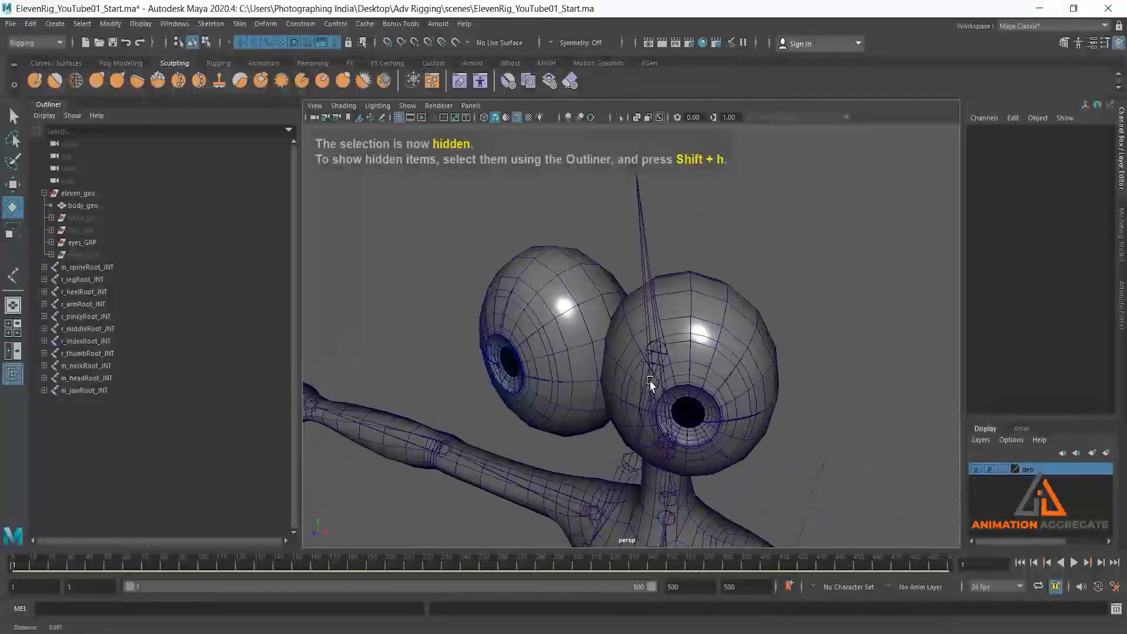
left_click(529, 312)
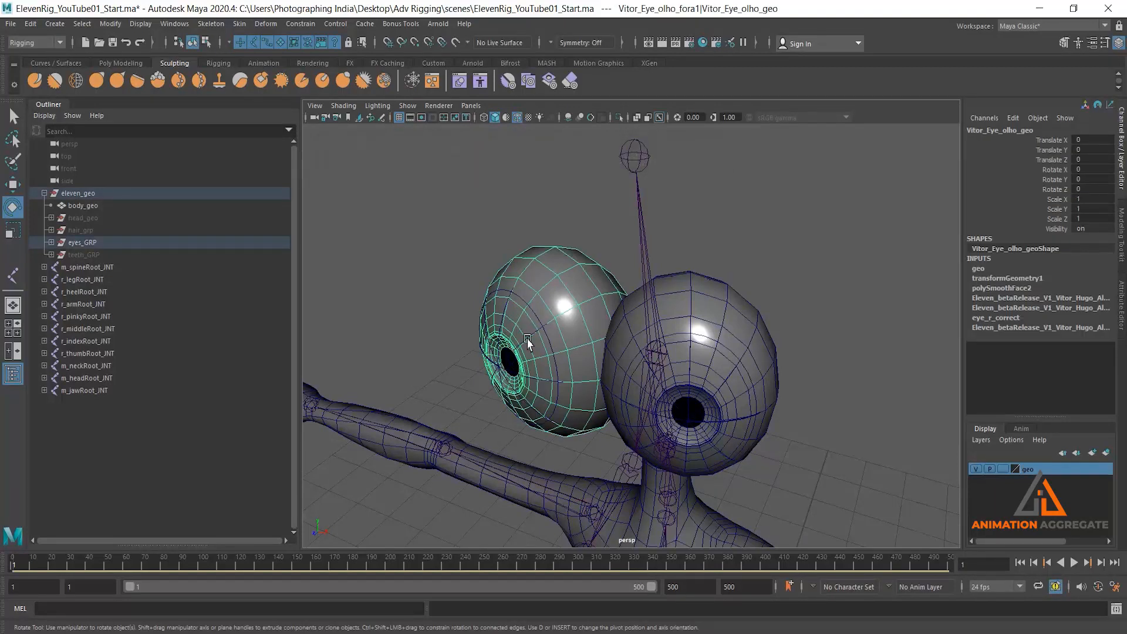
left_click_drag(566, 352, 559, 269, "alt")
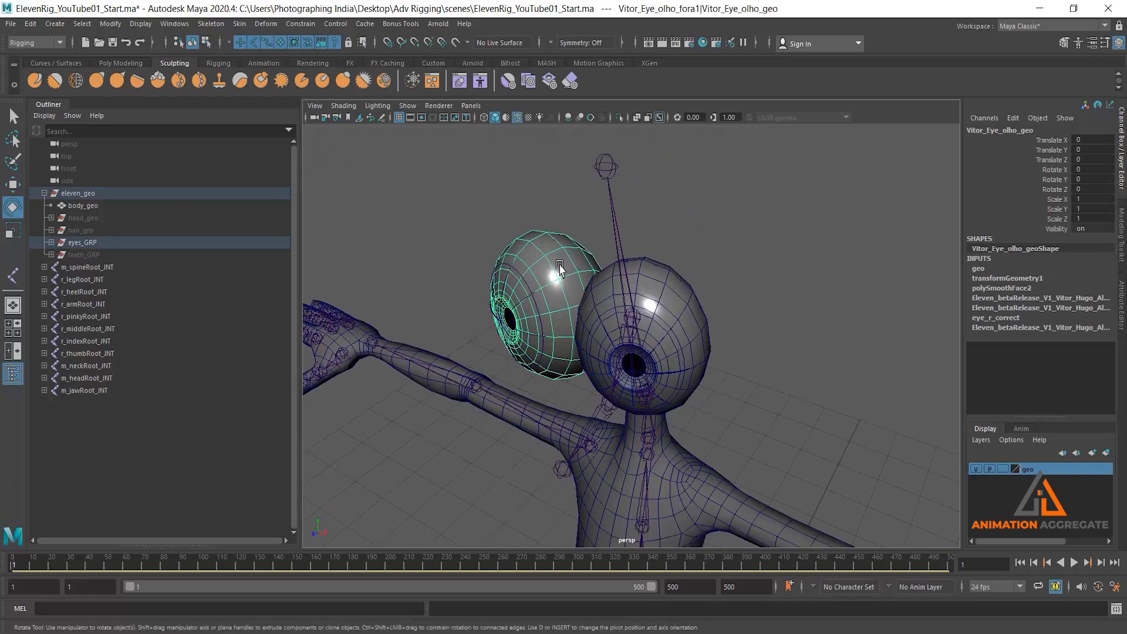
scroll(559, 269, "up", 3)
left_click_drag(511, 322, 549, 295, "alt")
scroll(649, 203, "down", 4)
left_click_drag(649, 203, 595, 283, "alt")
key("ctrl+a")
left_click(950, 358)
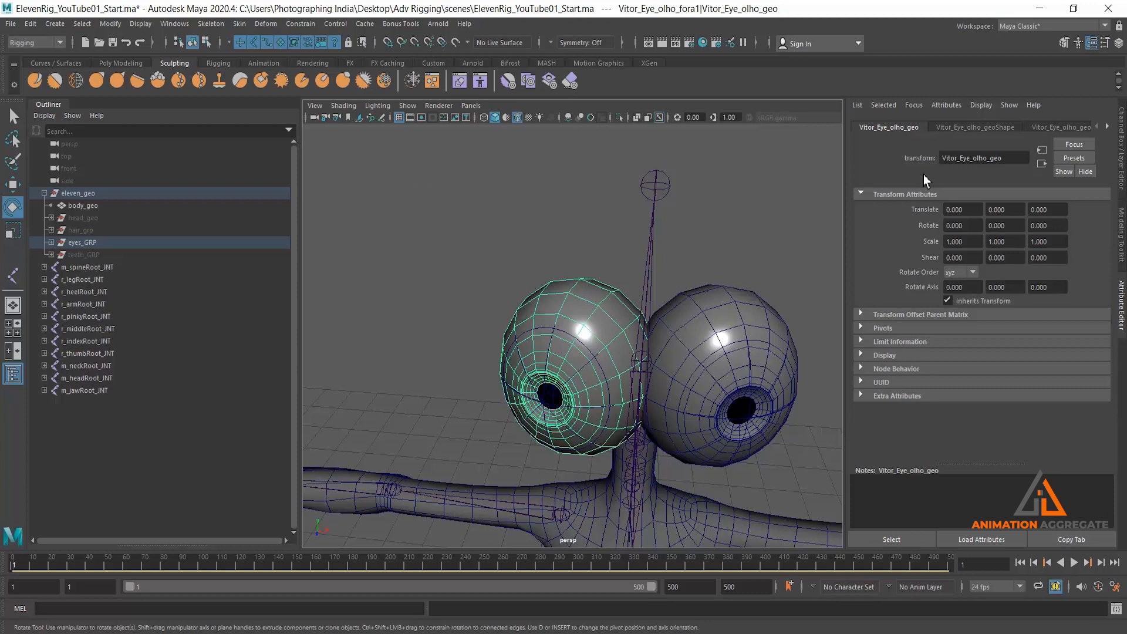
left_click(893, 357)
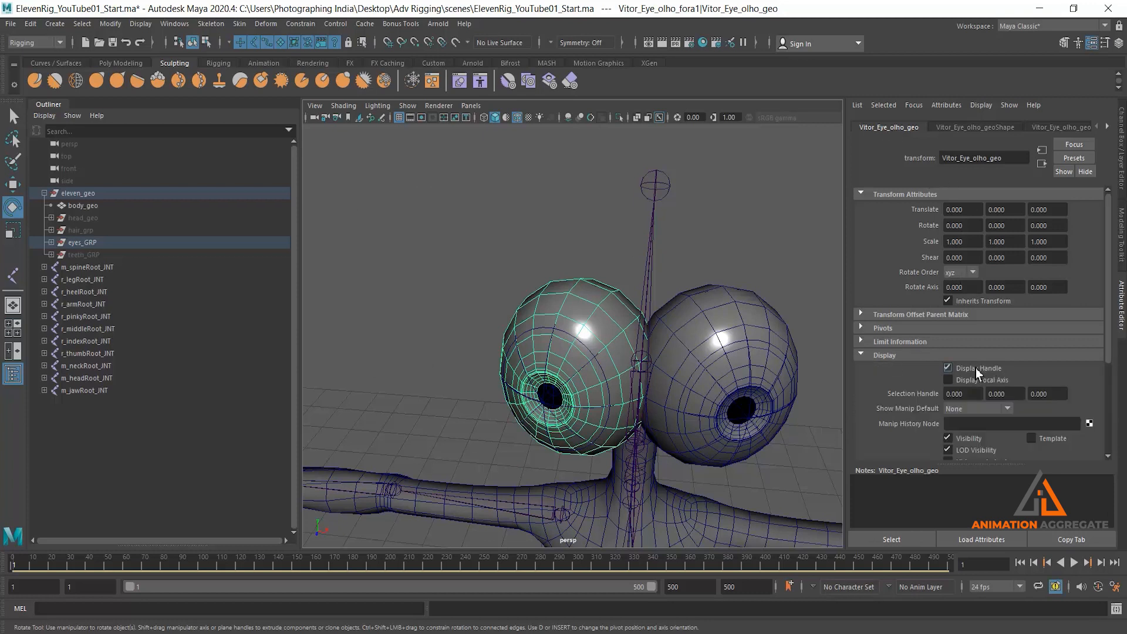
mouse_move(603, 252)
left_mouse_down("alt")
mouse_move(576, 252)
mouse_move(602, 220)
mouse_move(585, 252)
left_mouse_up("alt")
left_click(622, 217)
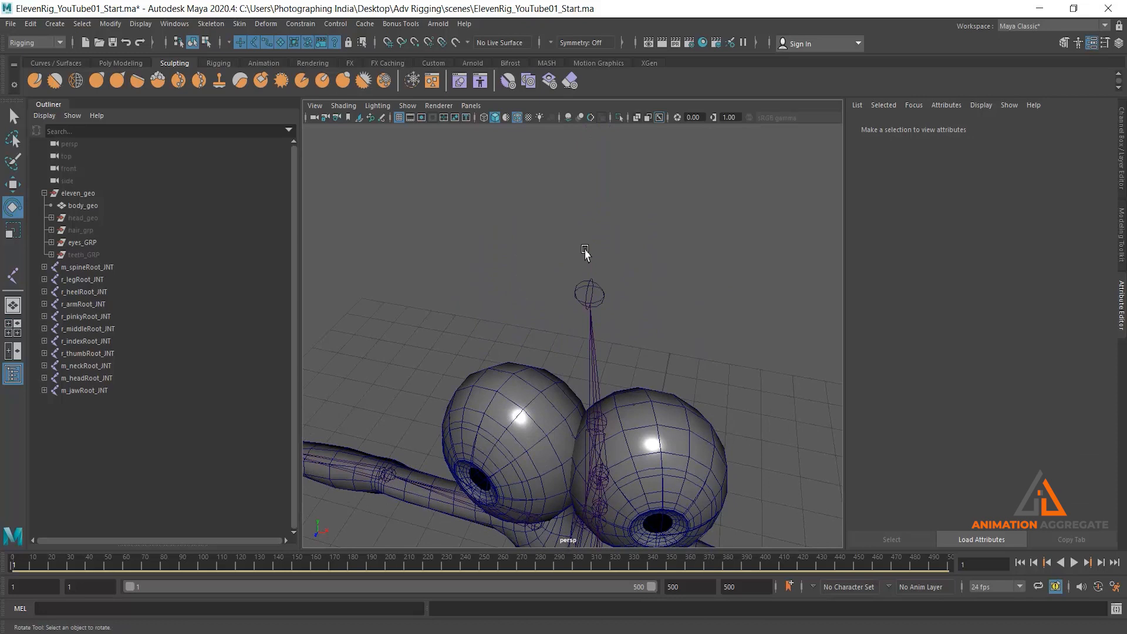
Show the model in wireframe and turn off the selection handle of the right eye's inner mesh
left_click(534, 389)
left_click_drag(630, 291, 660, 171, "alt")
mouse_move(581, 219)
right_mouse_down("alt")
mouse_move(596, 252)
mouse_move(579, 219)
right_mouse_up("alt")
left_click_drag(579, 219, 574, 284, "alt")
key("4")
left_click_drag(637, 311, 644, 219, "alt")
right_click_drag(644, 219, 680, 264, "alt")
left_click_drag(680, 264, 694, 263, "alt")
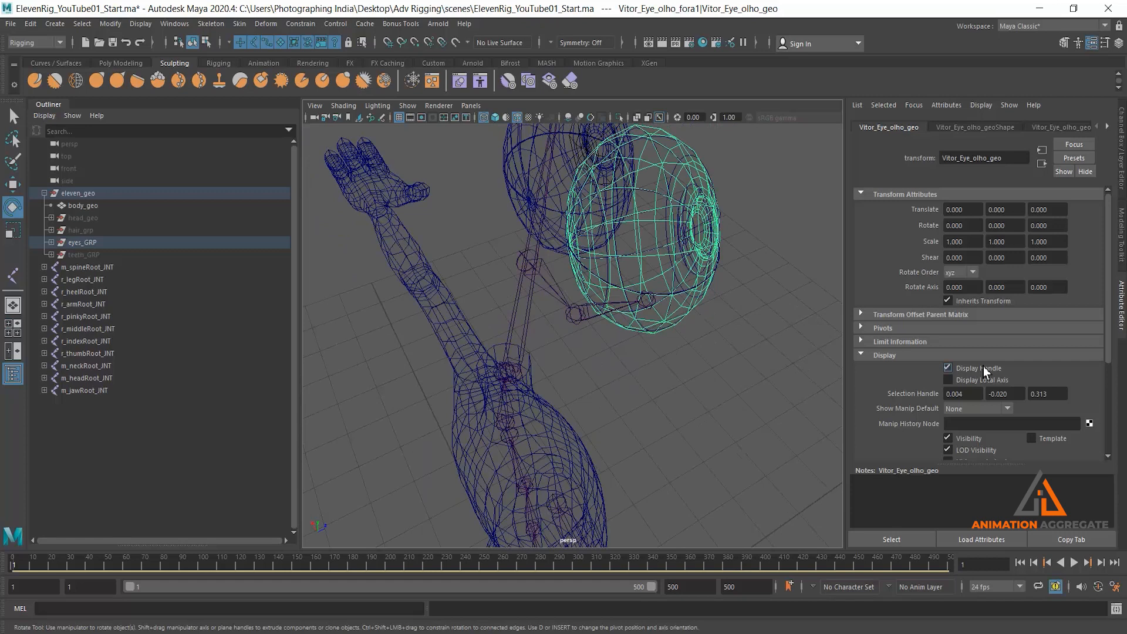
left_click_drag(756, 274, 684, 232, "alt")
left_click(757, 258)
left_click(684, 233)
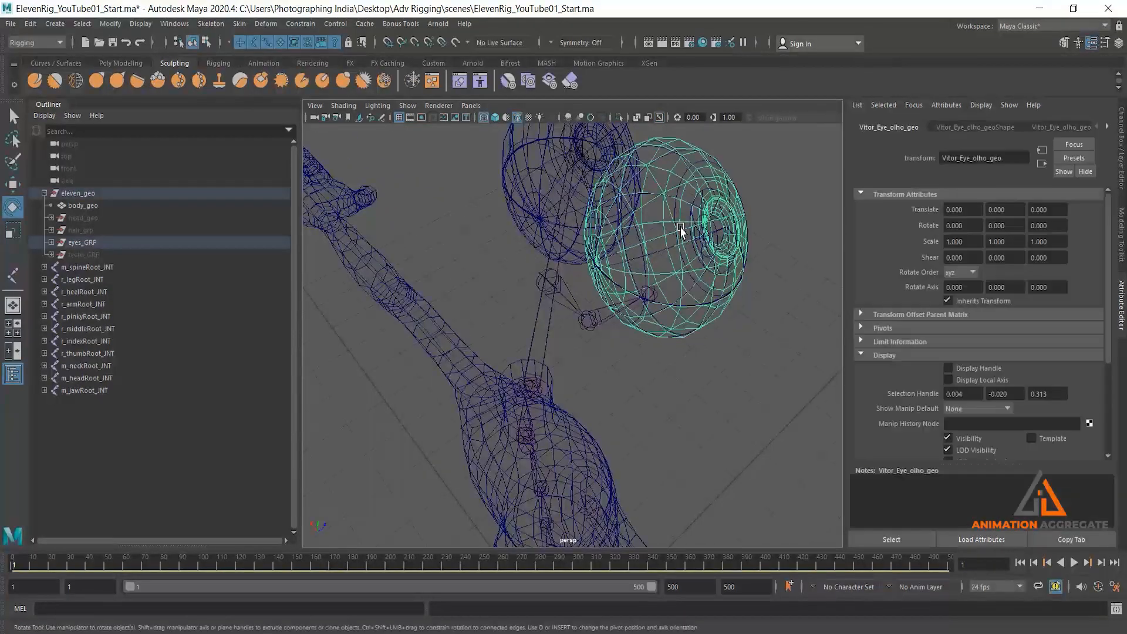
Turn on the selection handle display for the right eye's outer mesh, Vitor_Eye_olho_fora1
left_click(696, 243)
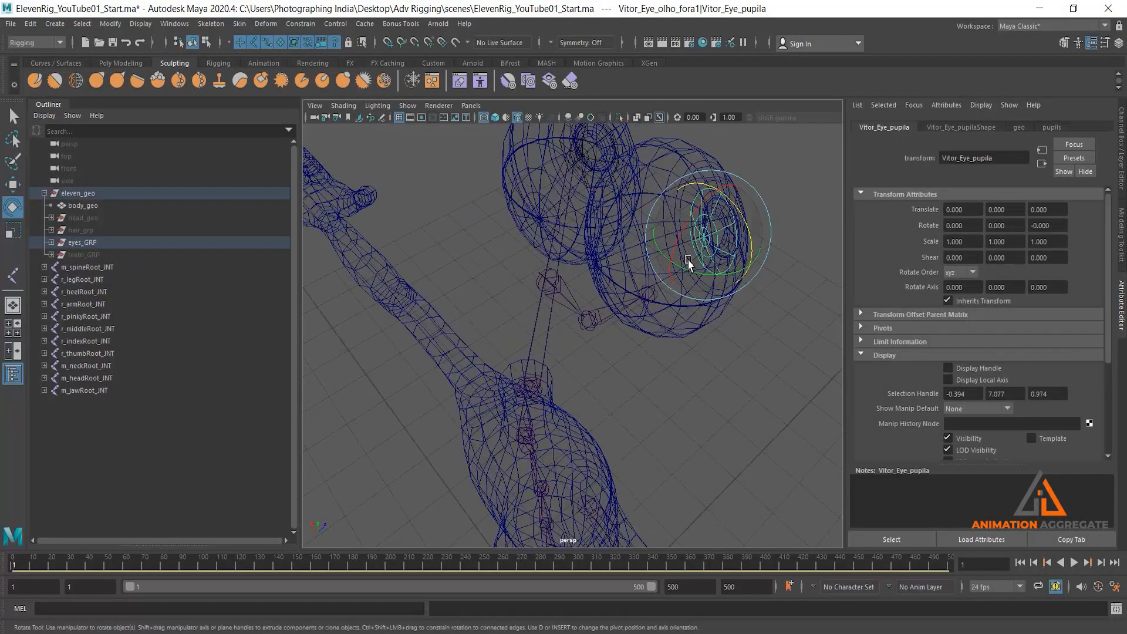
left_click(779, 282)
left_click(701, 287)
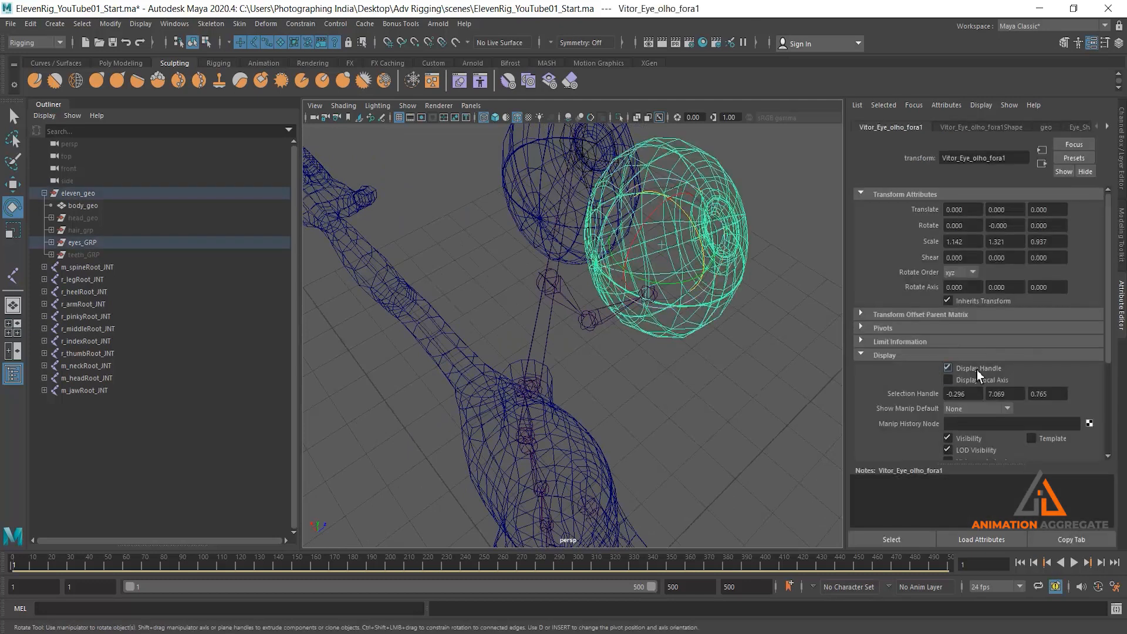
left_click(733, 376)
left_click_drag(727, 332, 687, 292, "alt")
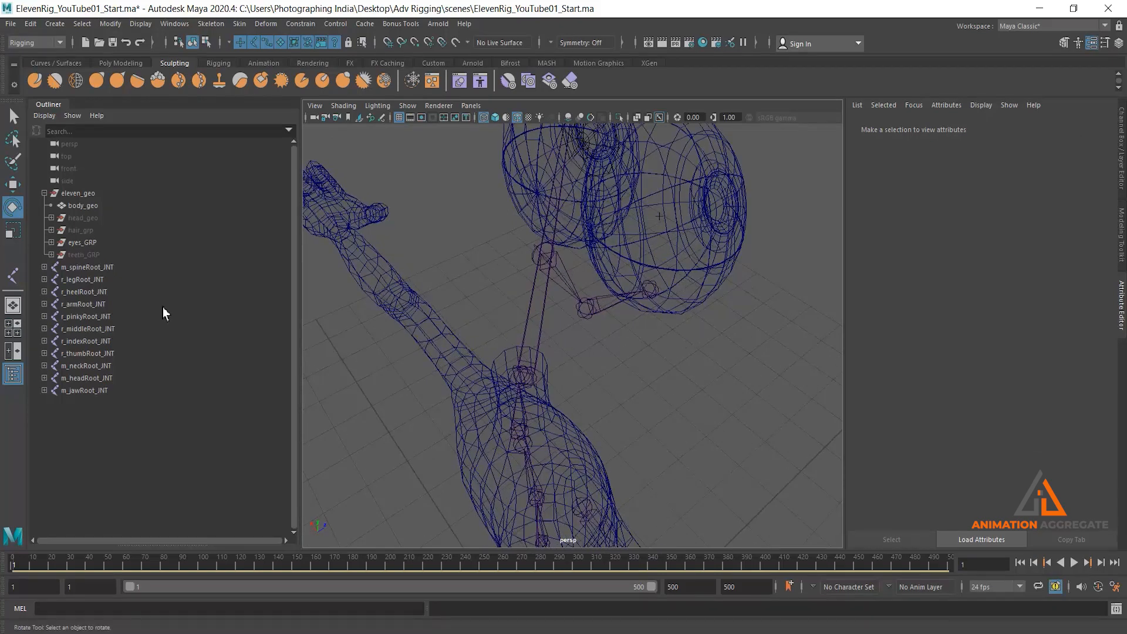
Create a single joint and snap it to the selection handle at the centre of the right eye
left_click(13, 276)
left_click(664, 394)
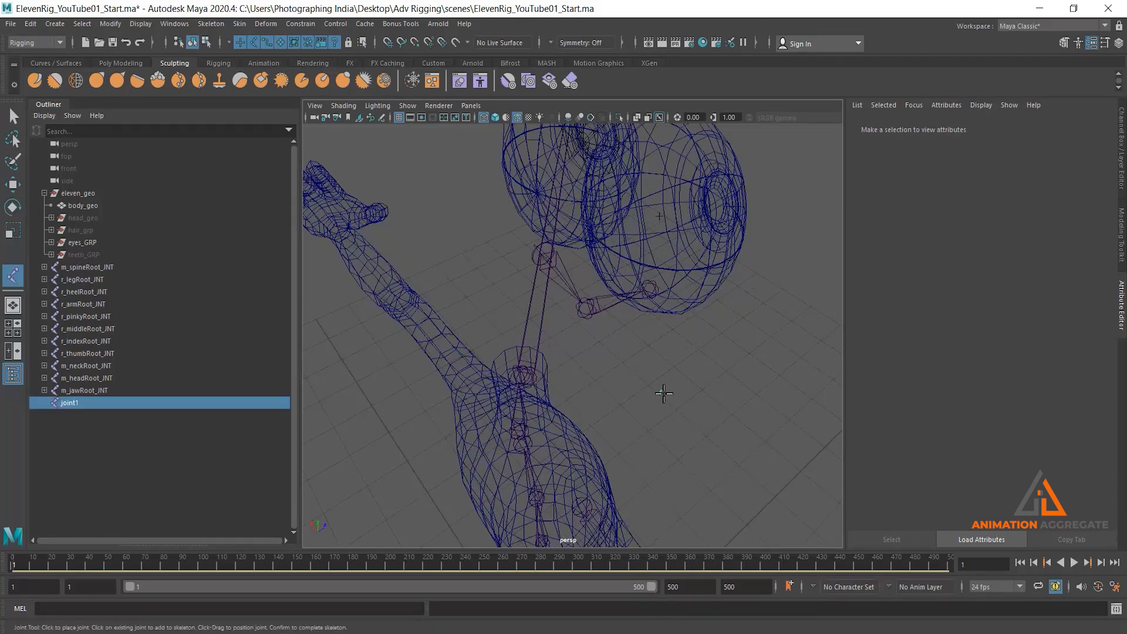
key("Return")
key("e")
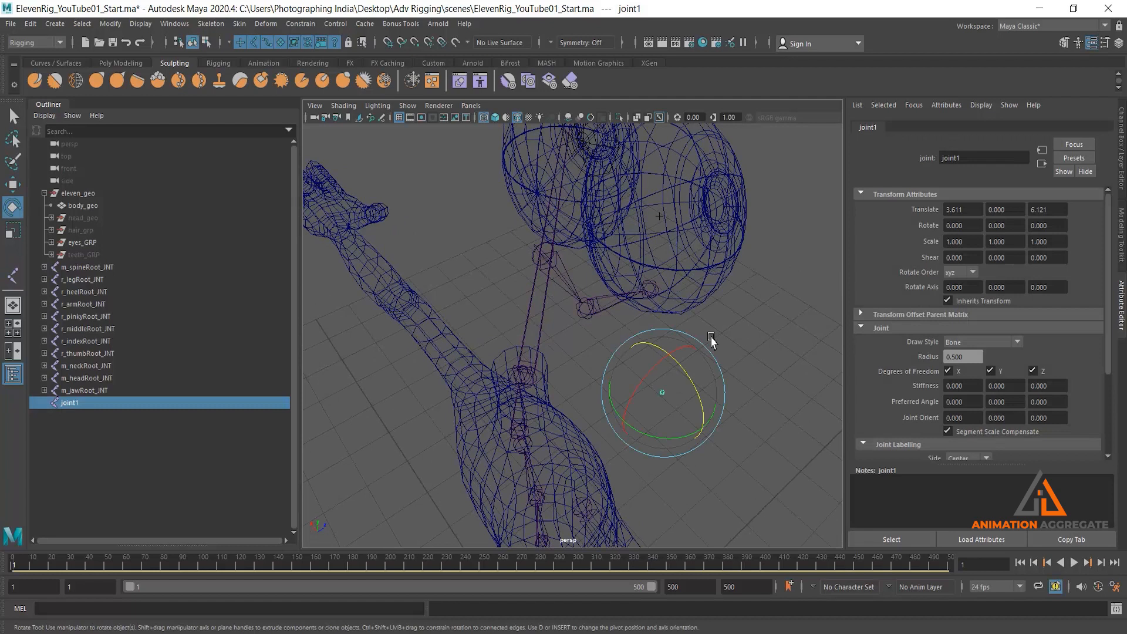
key("w")
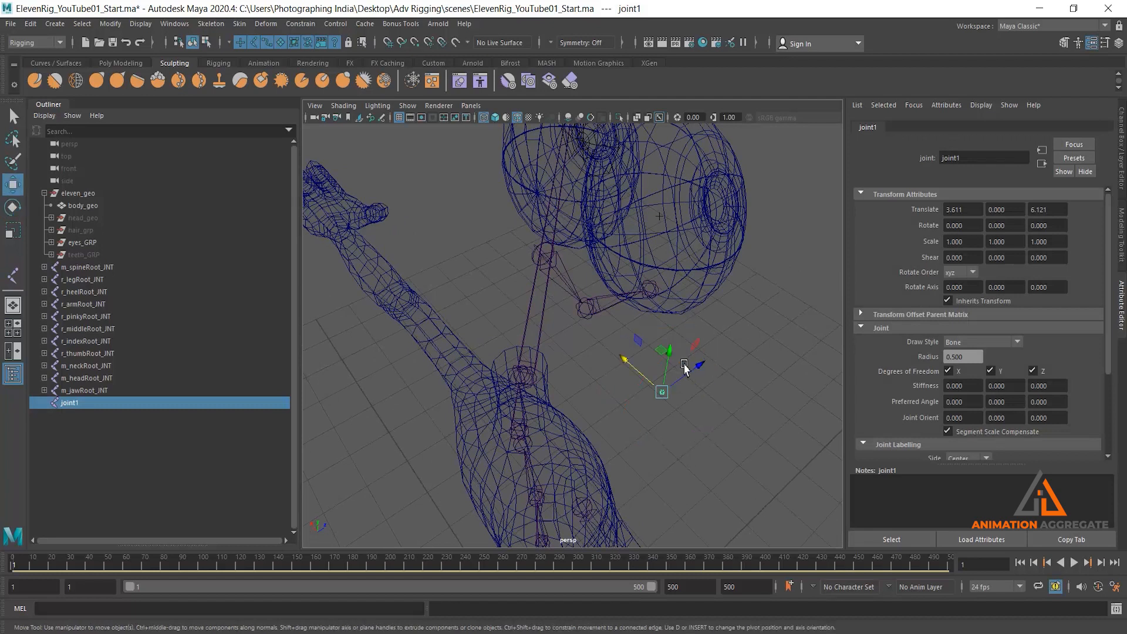
key("v")
middle_click_drag(660, 236, 661, 224)
left_click_drag(662, 229, 518, 269, "alt")
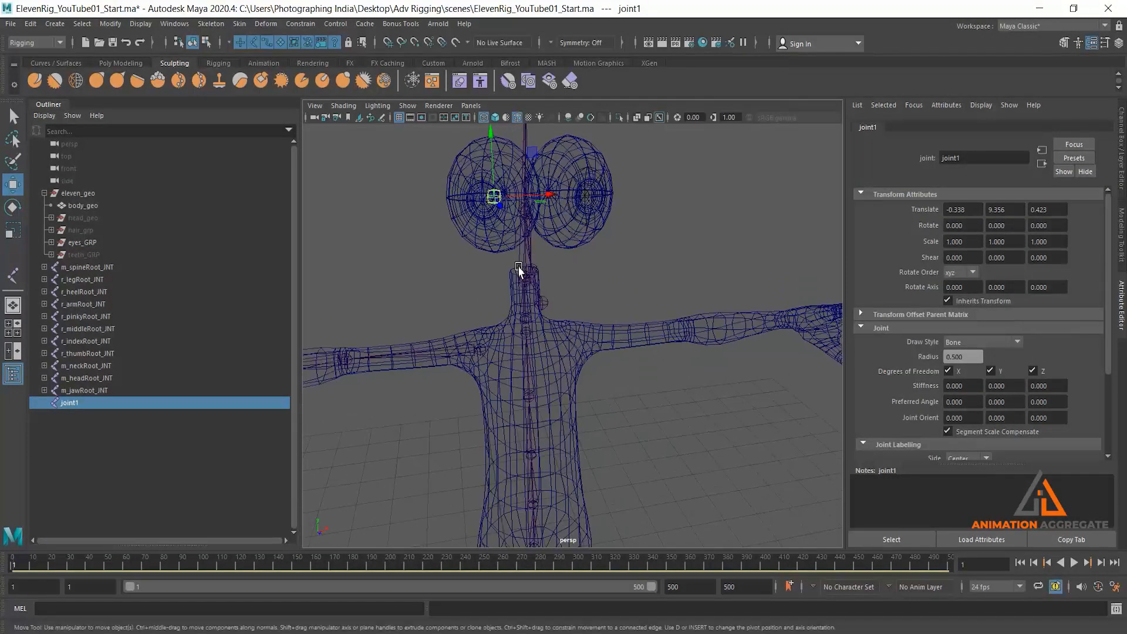
Turn off the selection handle display on the right eye's outer mesh, Vitor_Eye_olho_fora1
left_click(491, 239)
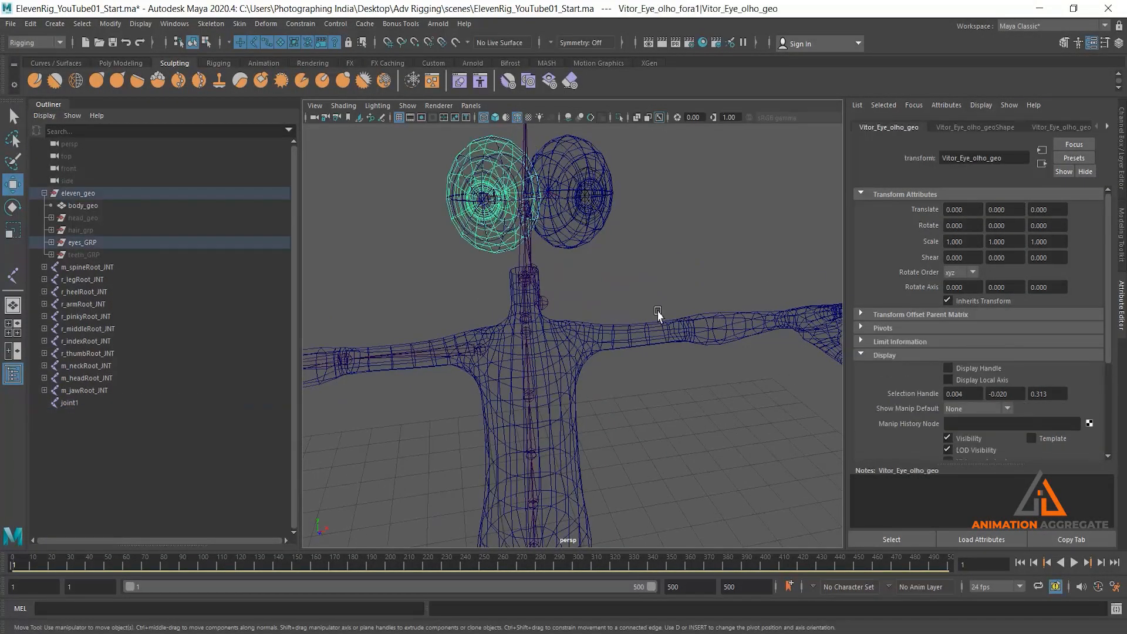
left_click(501, 242)
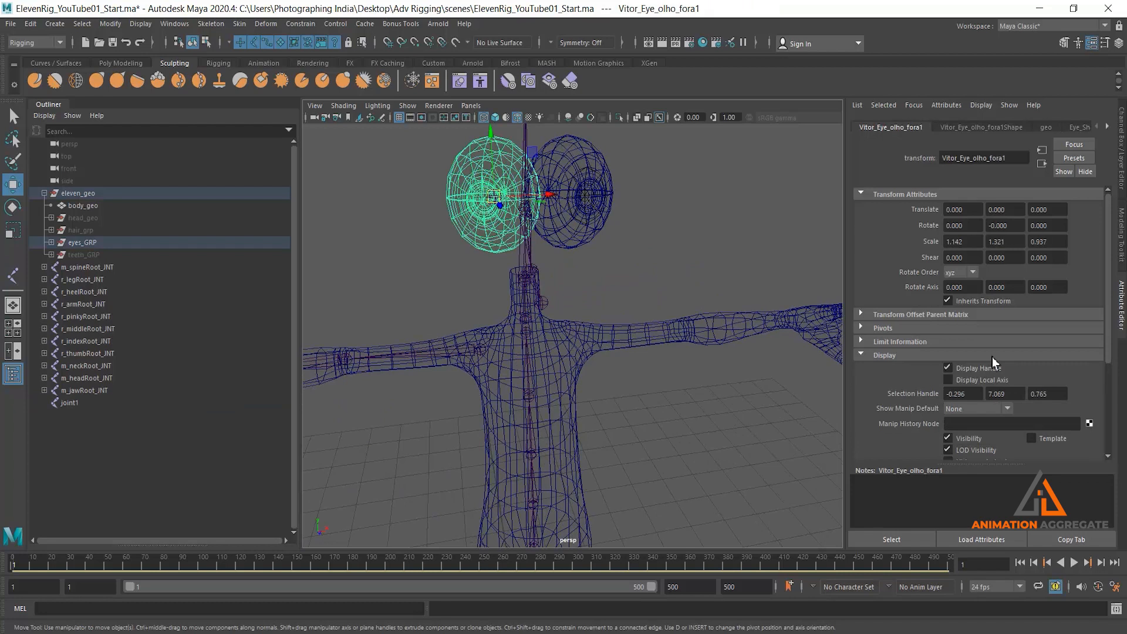
left_click_drag(626, 282, 712, 325, "alt")
left_click(713, 325)
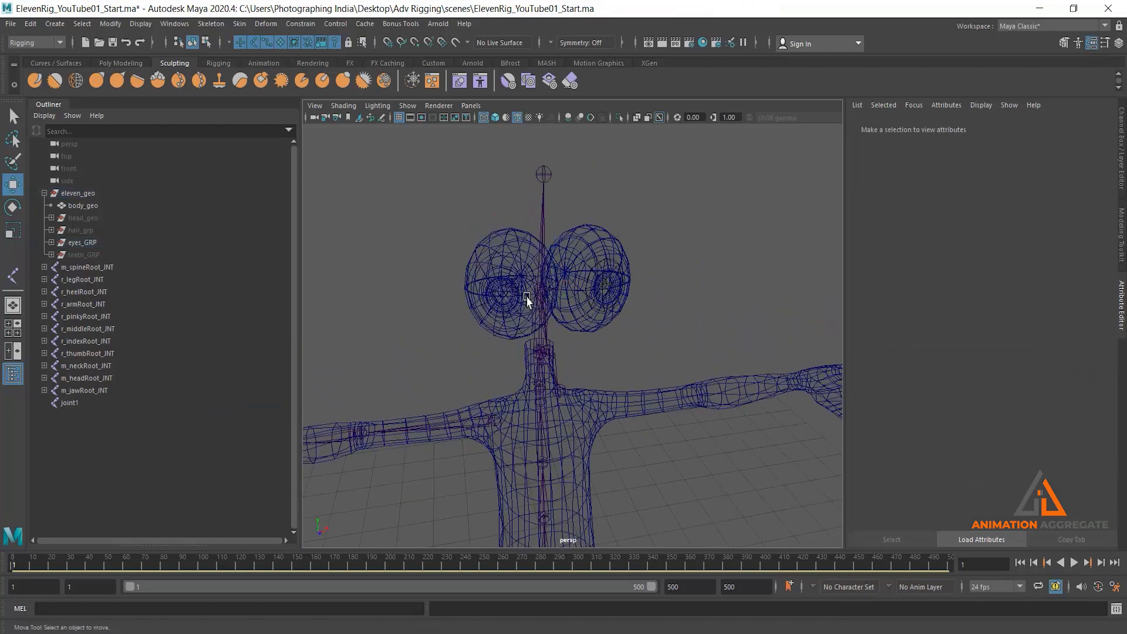
Unhide the head_geo group and put the geo layer back into reference mode
key("ctrl+a")
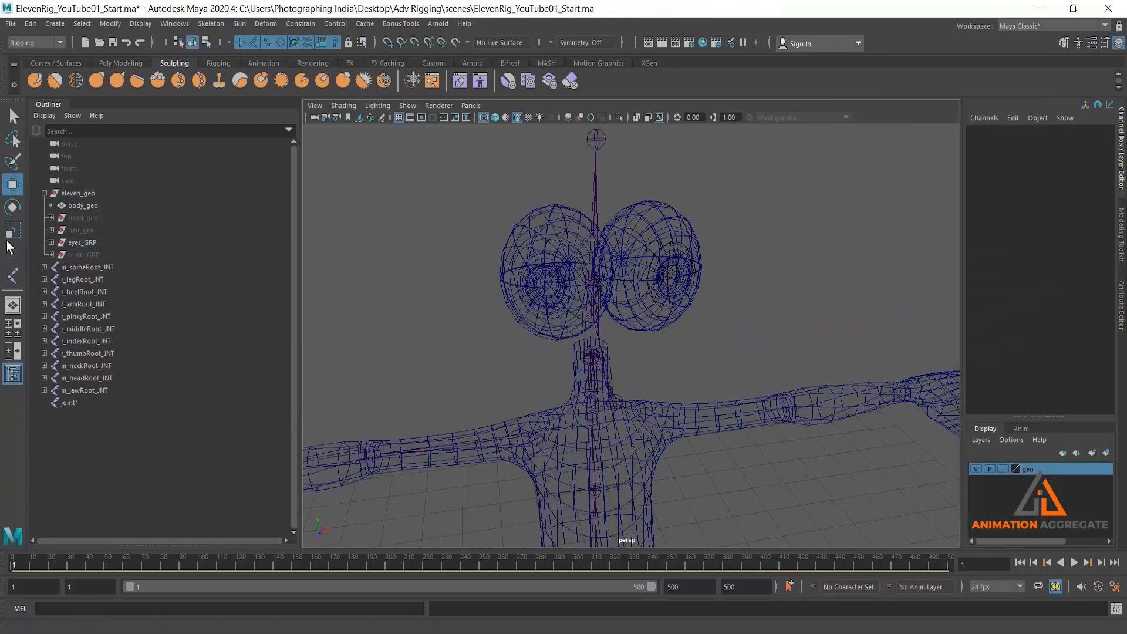
left_click(76, 217)
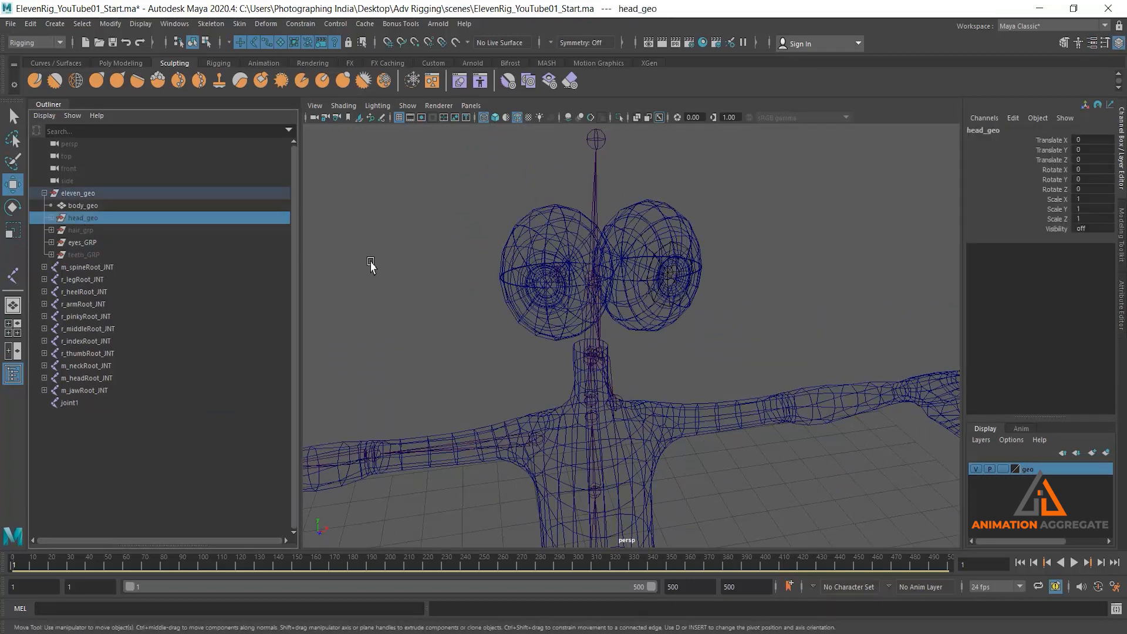
key("shift+h")
left_click(1004, 469)
left_click(1003, 470)
left_click(777, 291)
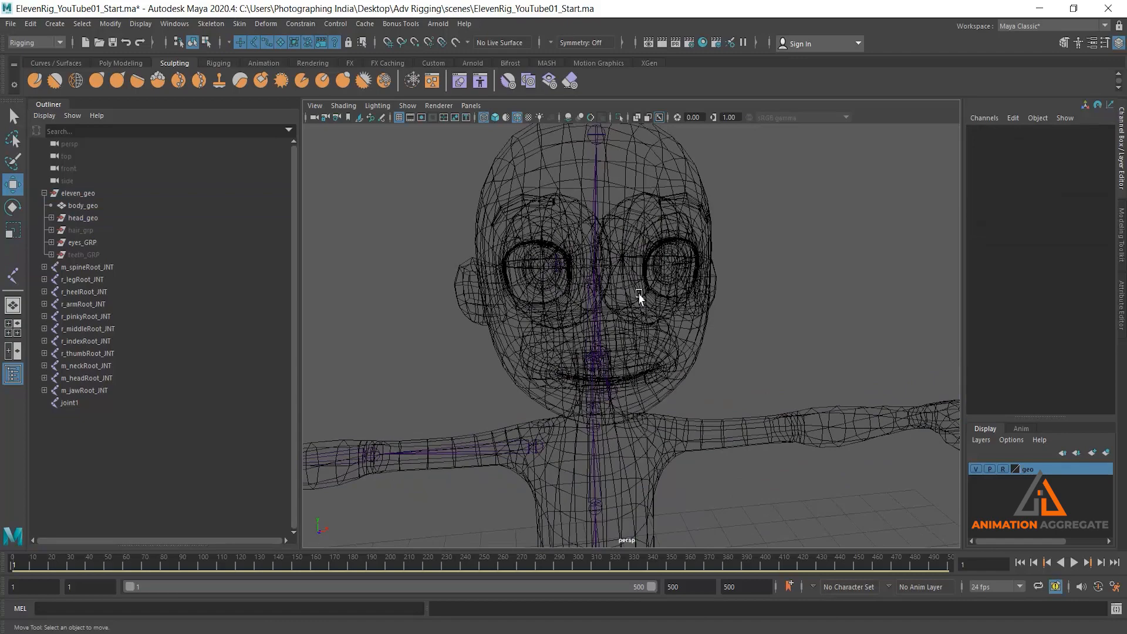
Rename the joint at the centre of the right eye as r_eyeRoot_JNT
left_click(547, 260)
left_click_drag(649, 317, 895, 235, "alt")
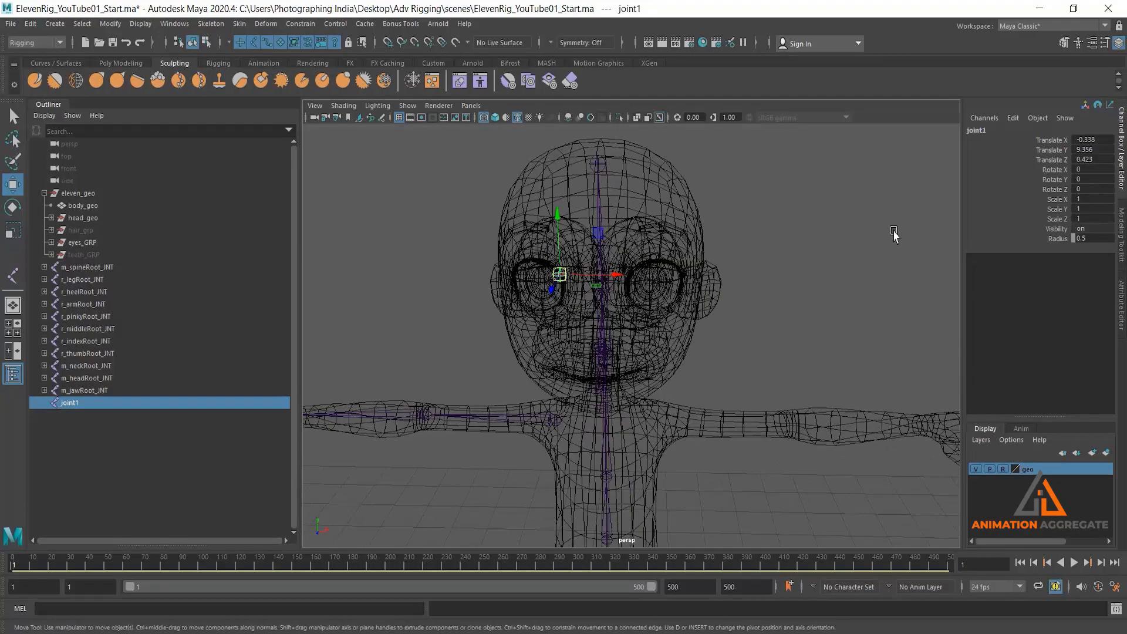
double_click(991, 132)
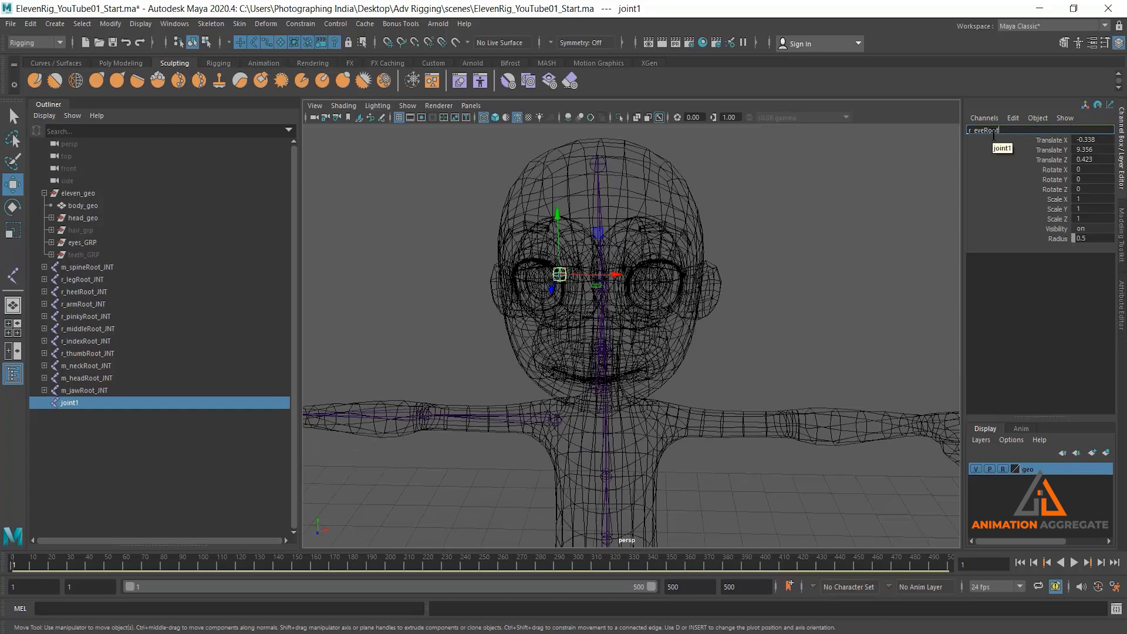
key("Return")
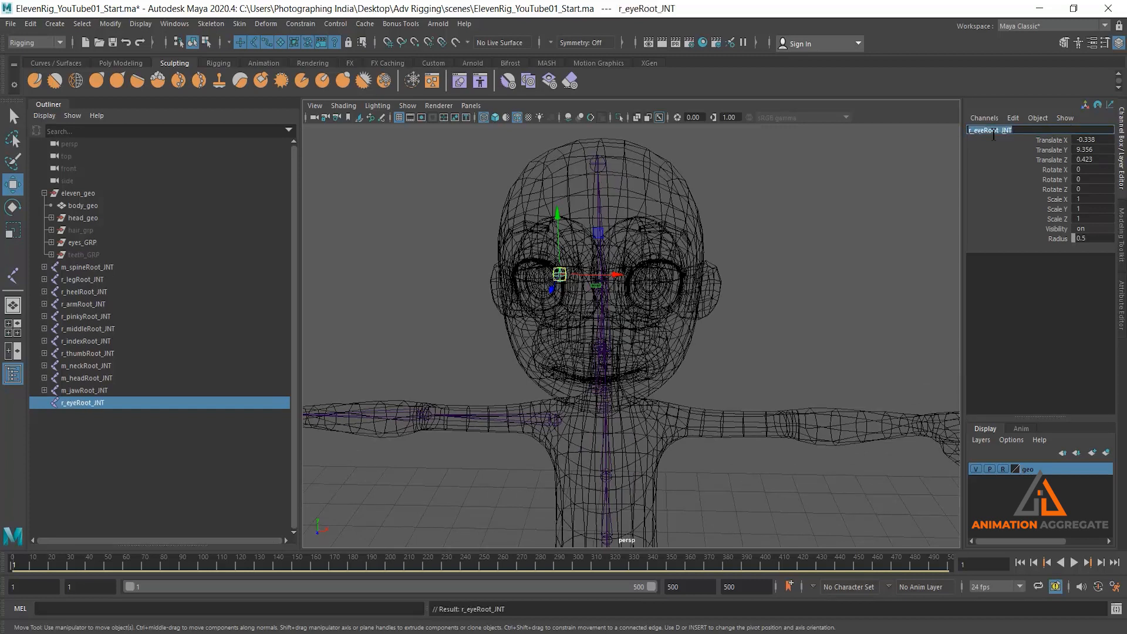
Parent r_eyeRoot_JNT under m_headRoot_JNT
left_click_drag(815, 303, 647, 264, "alt")
left_click(647, 265, "shift")
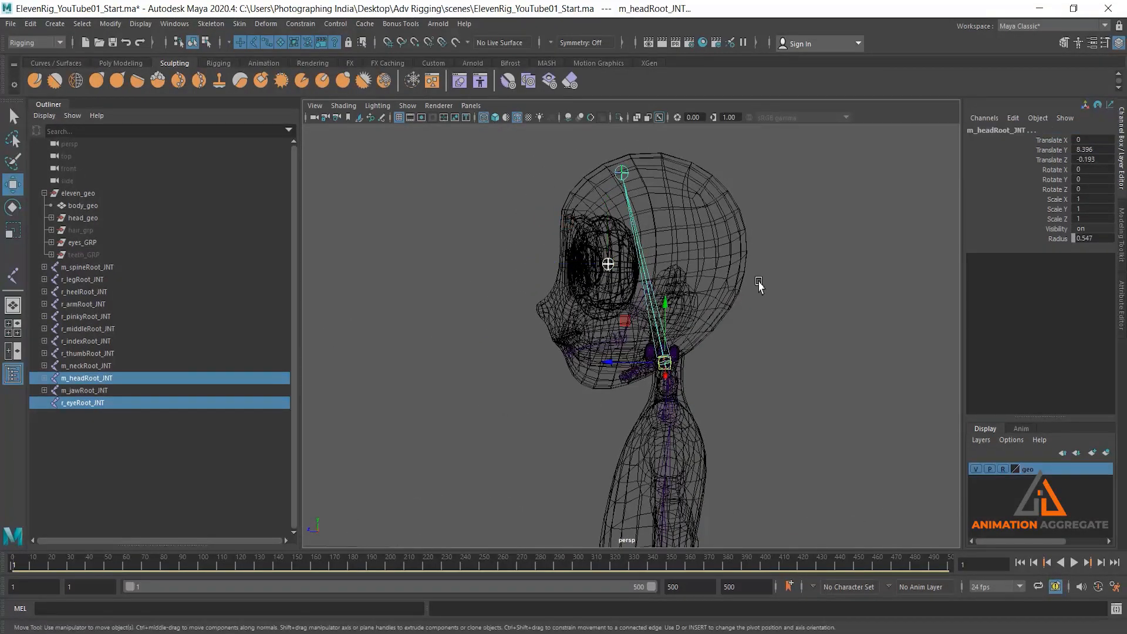
key("p")
Duplicate the right eye joint
left_click_drag(519, 290, 675, 291, "alt")
scroll(609, 309, "up", 3)
key("ctrl+d")
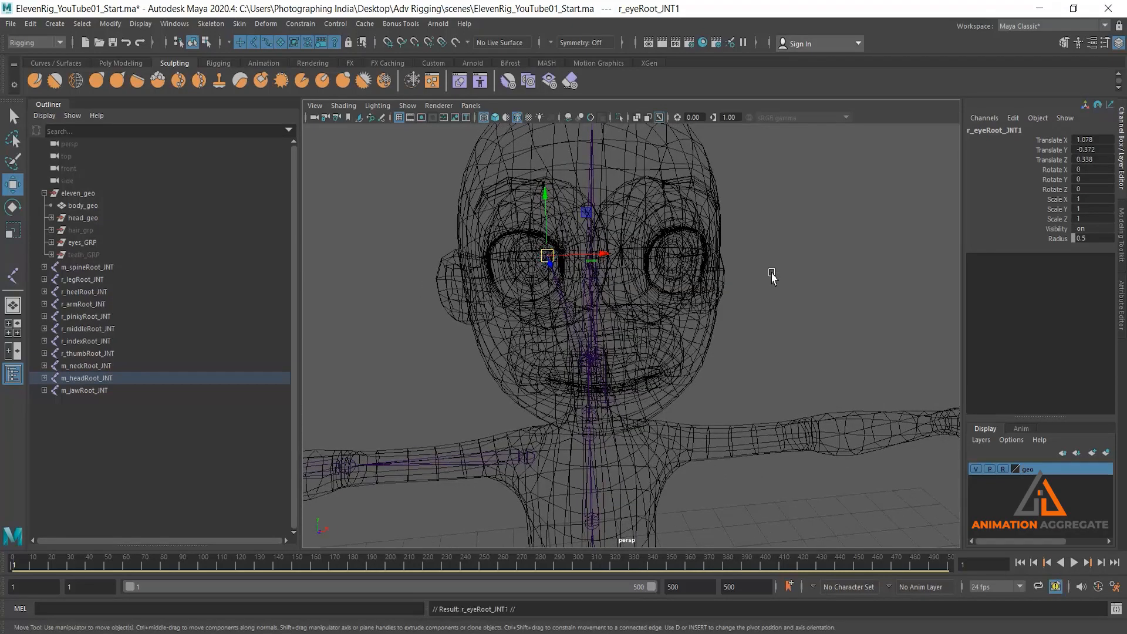
Try setting the duplicated eye joint's Translate X to -1.078 and sliding it sideways towards the other eye, and undo both moves
left_click_drag(768, 298, 693, 305, "alt")
left_click(1081, 140)
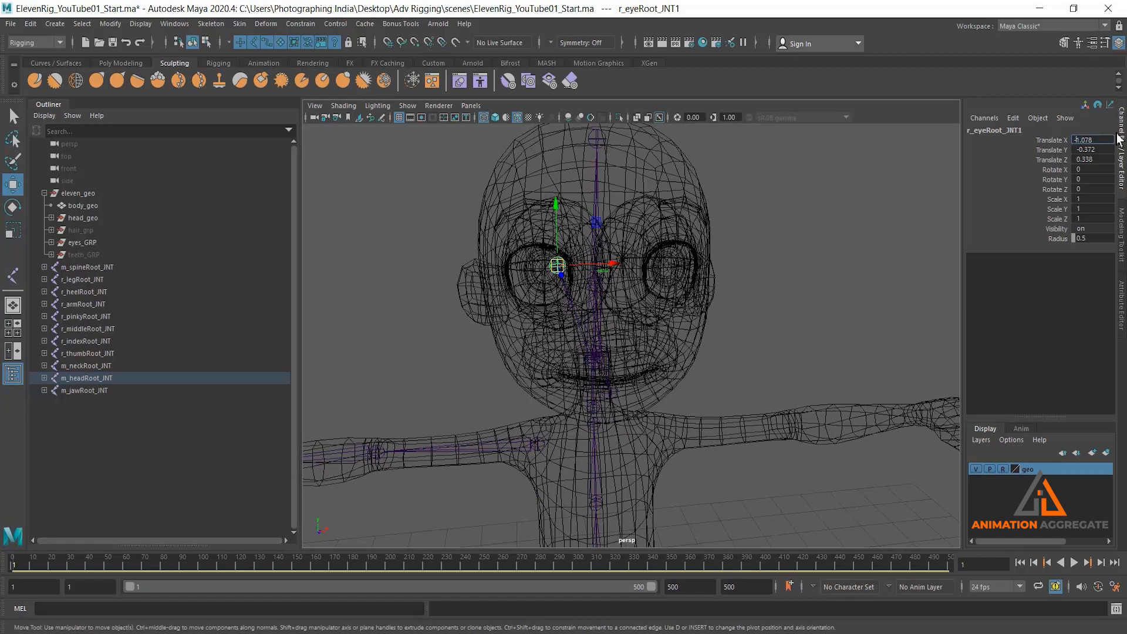
type("-")
key("Return")
right_click_drag(808, 297, 799, 282, "alt")
key("ctrl+z")
left_click_drag(625, 275, 669, 271)
key("ctrl+z")
Open the duplicated eye joint's Translate Z value for editing
left_click(1081, 161)
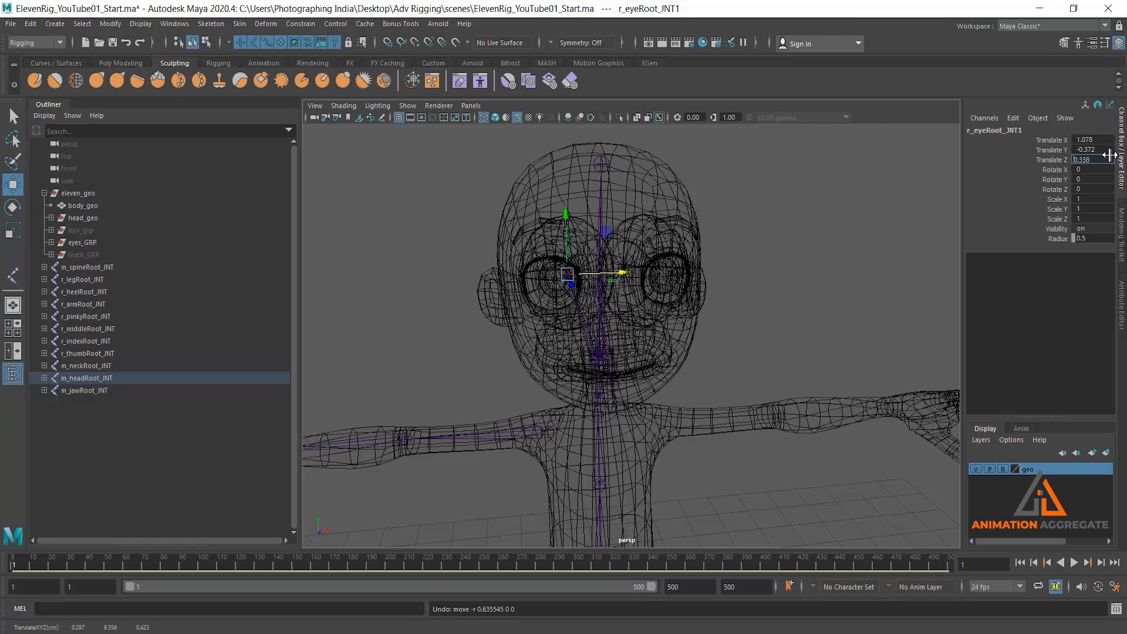
Rename the selected eye joint as l_eyeRoot_JNT
left_click_drag(811, 338, 789, 326, "alt")
scroll(730, 258, "down", 3)
left_click_drag(726, 282, 757, 276, "alt")
left_click(1006, 131)
left_click(1051, 133)
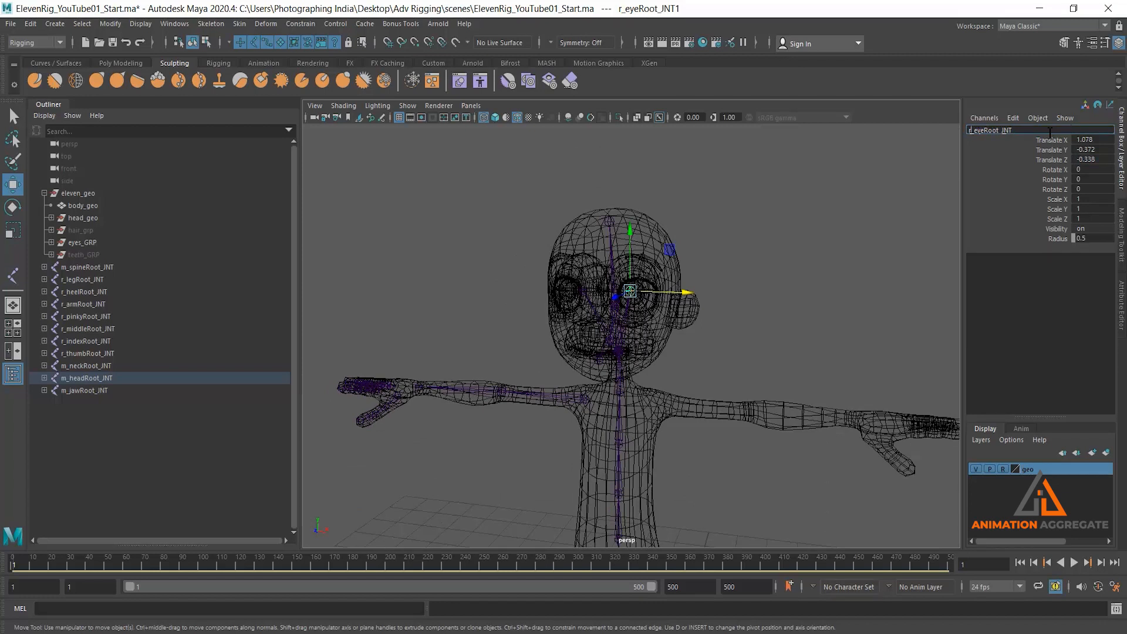
key("Return")
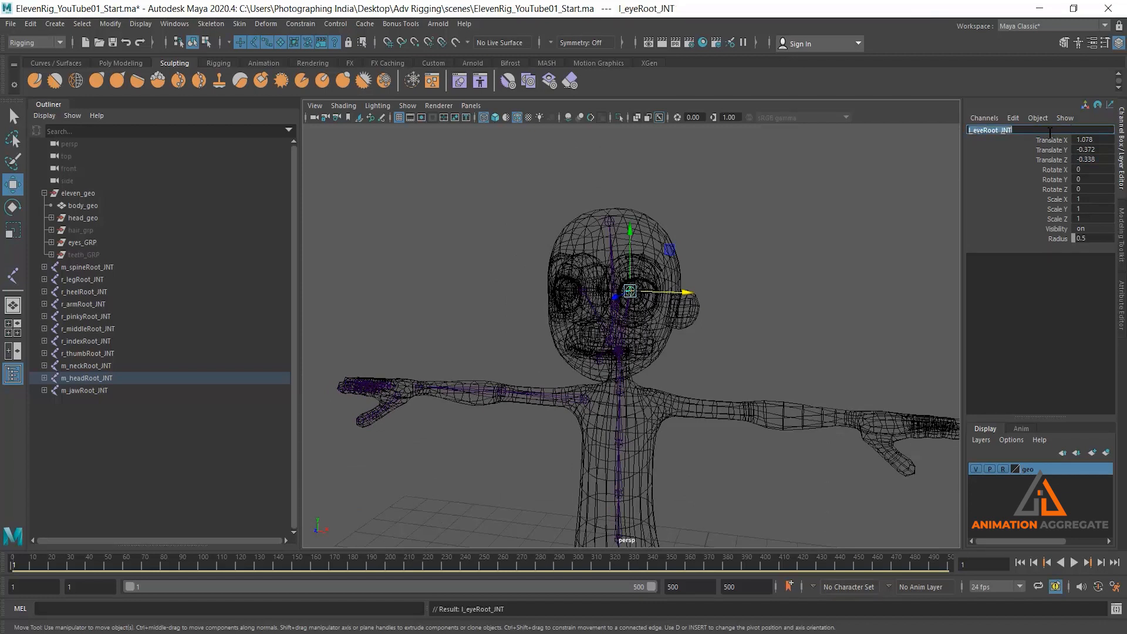
Create a single joint at the back of the heel in the side view
scroll(790, 350, "down", 3)
left_click_drag(763, 382, 668, 379, "alt")
key("space")
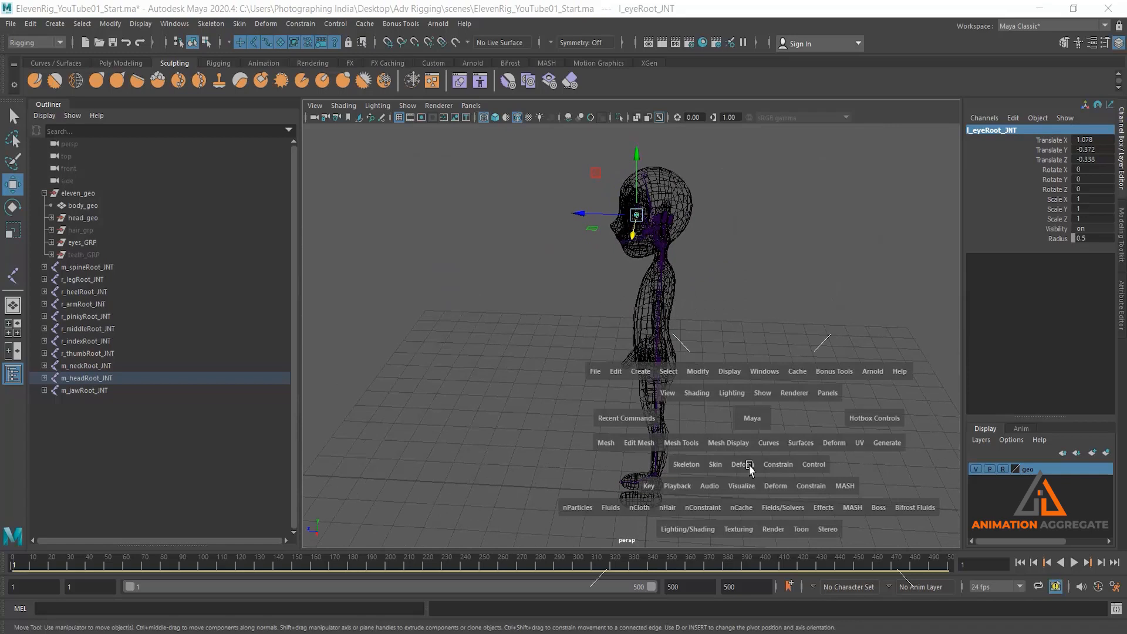
key("space")
middle_click_drag(809, 481, 740, 196, "alt")
right_click_drag(739, 196, 677, 378, "alt")
middle_click_drag(677, 378, 677, 179, "alt")
right_click_drag(777, 473, 734, 374, "alt")
middle_click_drag(527, 126, 516, 211, "alt")
right_click_drag(517, 205, 604, 475, "alt")
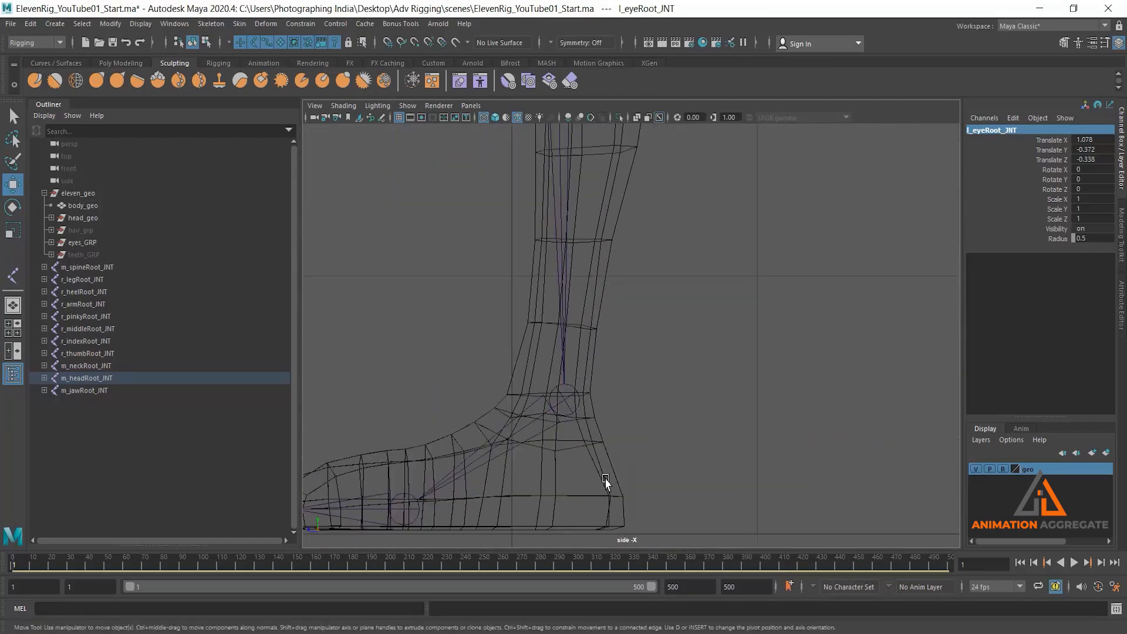
middle_click_drag(655, 370, 677, 275, "alt")
left_click(13, 275)
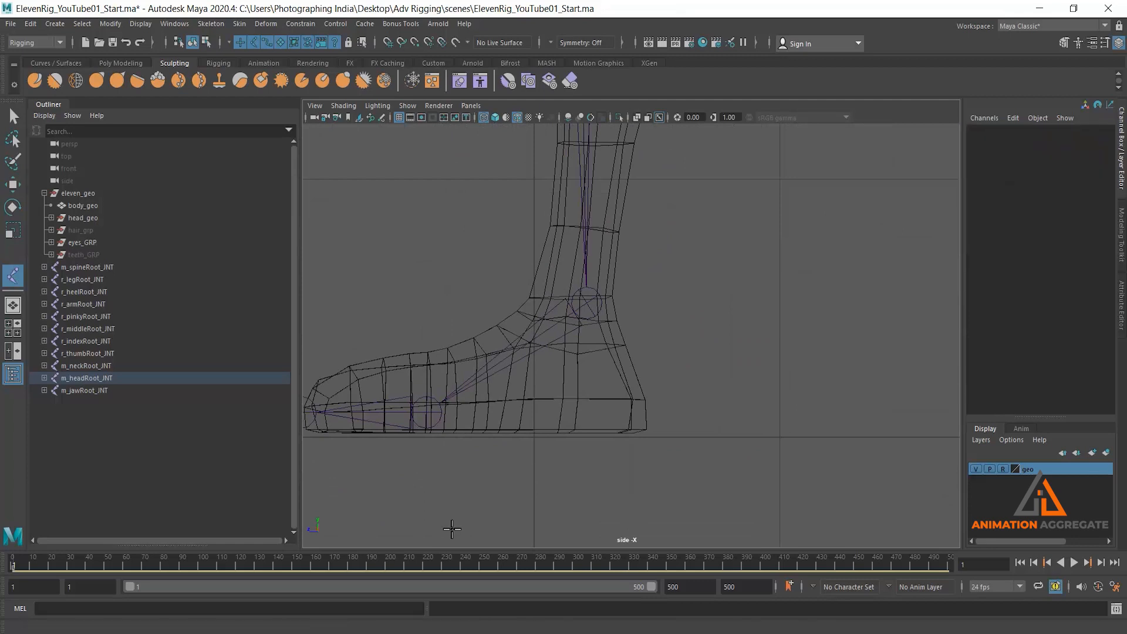
left_click(633, 415)
key("Return")
key("w")
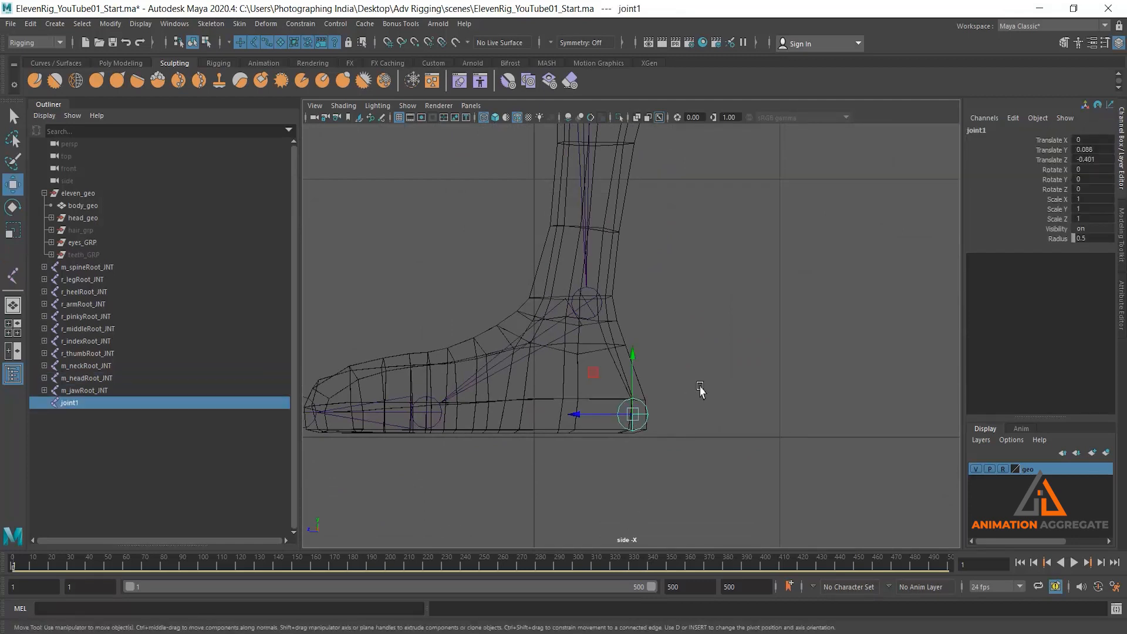
Move the new joint sideways to line up with the right foot's toe joint, inside the right heel
key("space")
key("space")
left_click_drag(705, 335, 705, 365, "alt")
right_click_drag(705, 365, 837, 474, "alt")
left_click(681, 316)
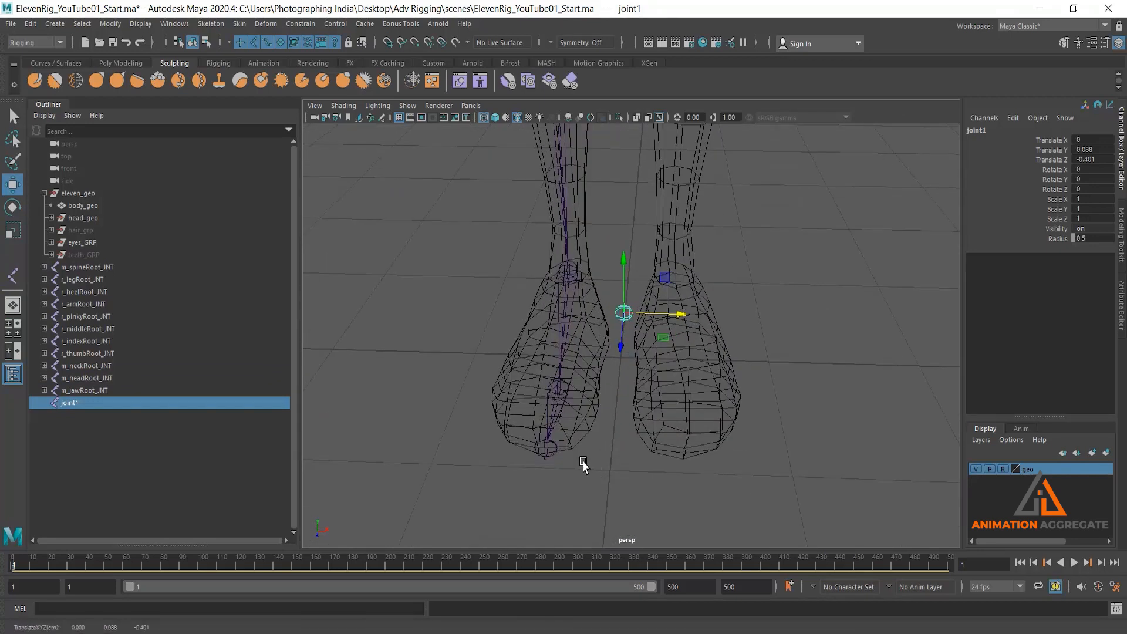
middle_click_drag(558, 452, 549, 450)
Parent the new heel joint under r_heelRoot_JNT
left_click_drag(732, 405, 626, 372, "alt")
left_click(456, 338, "shift")
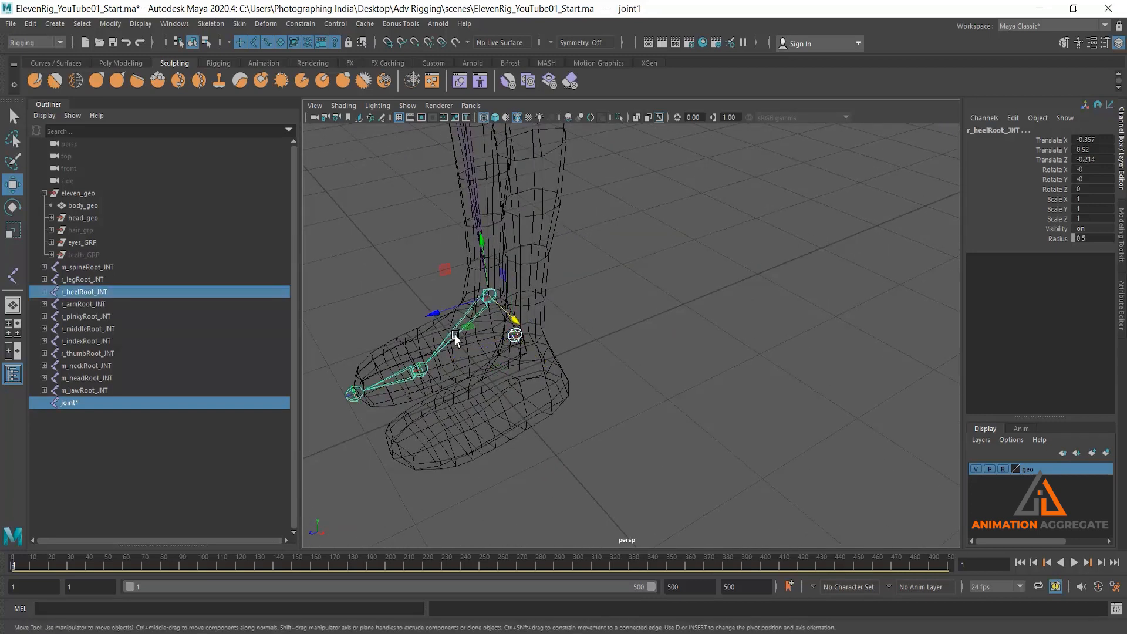
key("p")
mouse_move(629, 402)
left_mouse_down("alt")
mouse_move(622, 379)
mouse_move(626, 395)
left_mouse_up("alt")
left_click(644, 440)
Rename the new joint at the back of the right foot as r_heel_JNT
left_click(495, 499)
left_click_drag(660, 486, 810, 294, "alt")
left_click(1002, 130)
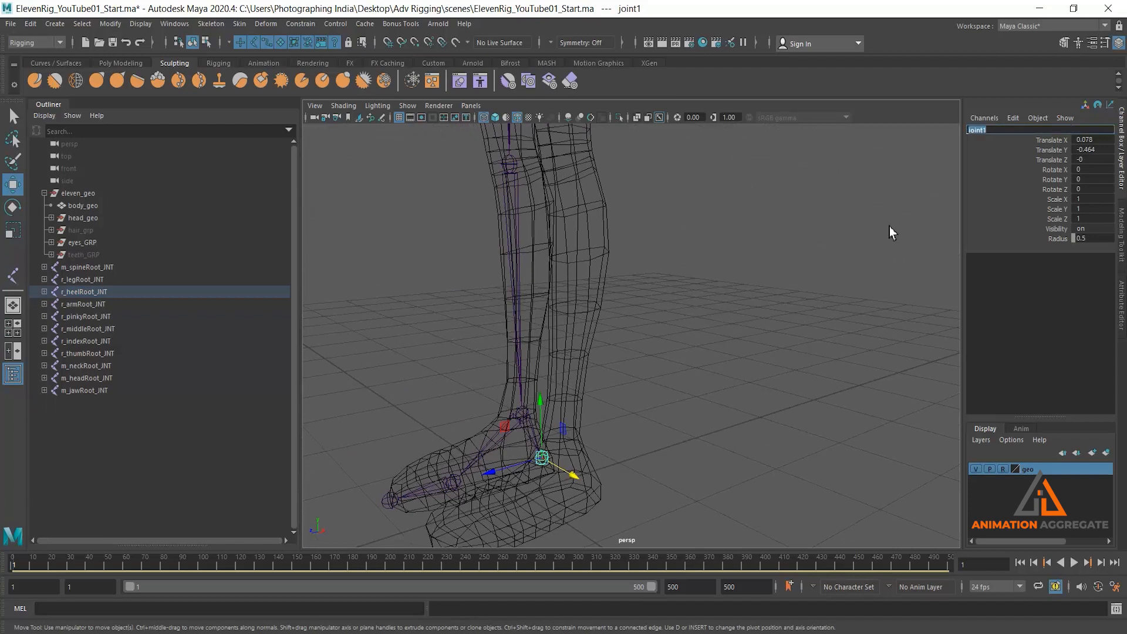
type("r_heel_JNT")
key("Return")
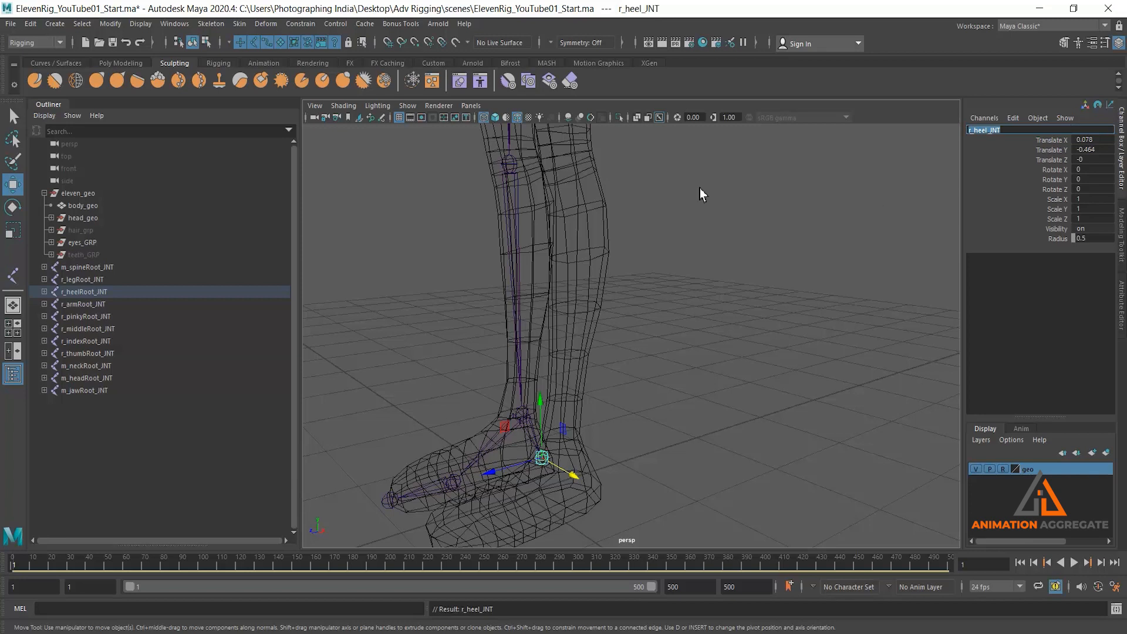
Clear the selection and collapse the eleven_geo group in the scene hierarchy
scroll(534, 385, "down", 1)
right_click_drag(666, 429, 620, 342, "alt")
right_click_drag(696, 395, 653, 317, "alt")
left_click_drag(653, 329, 652, 423, "alt")
left_click(668, 347)
left_click_drag(608, 259, 657, 217, "alt")
middle_click_drag(657, 218, 682, 337, "alt")
right_click_drag(681, 337, 684, 311, "alt")
left_click_drag(568, 309, 629, 314, "alt")
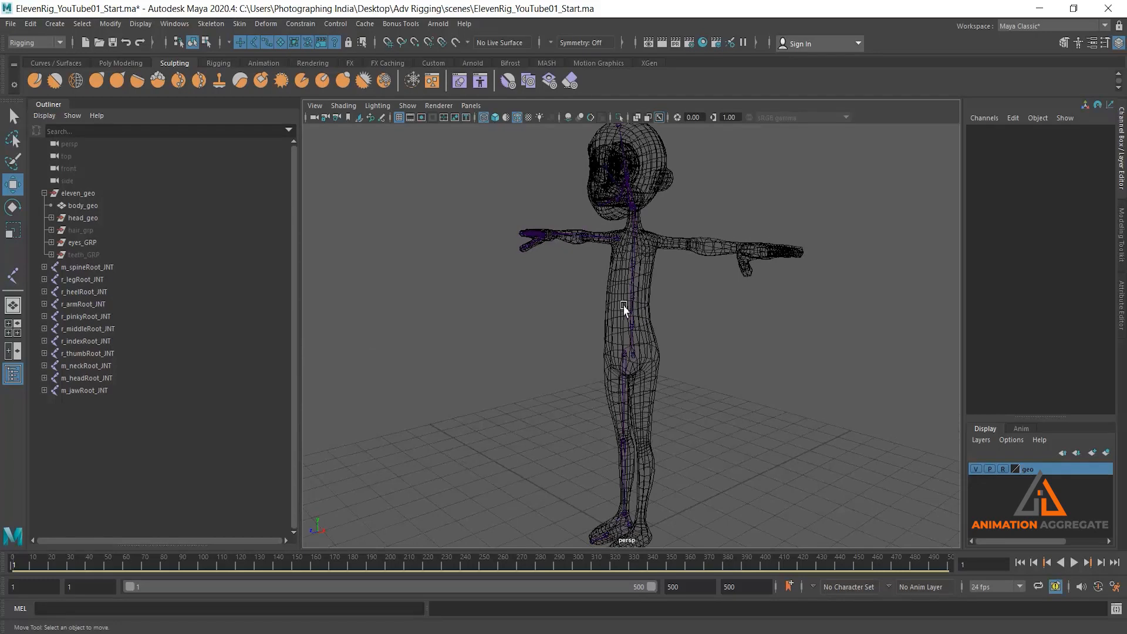
left_click(44, 193)
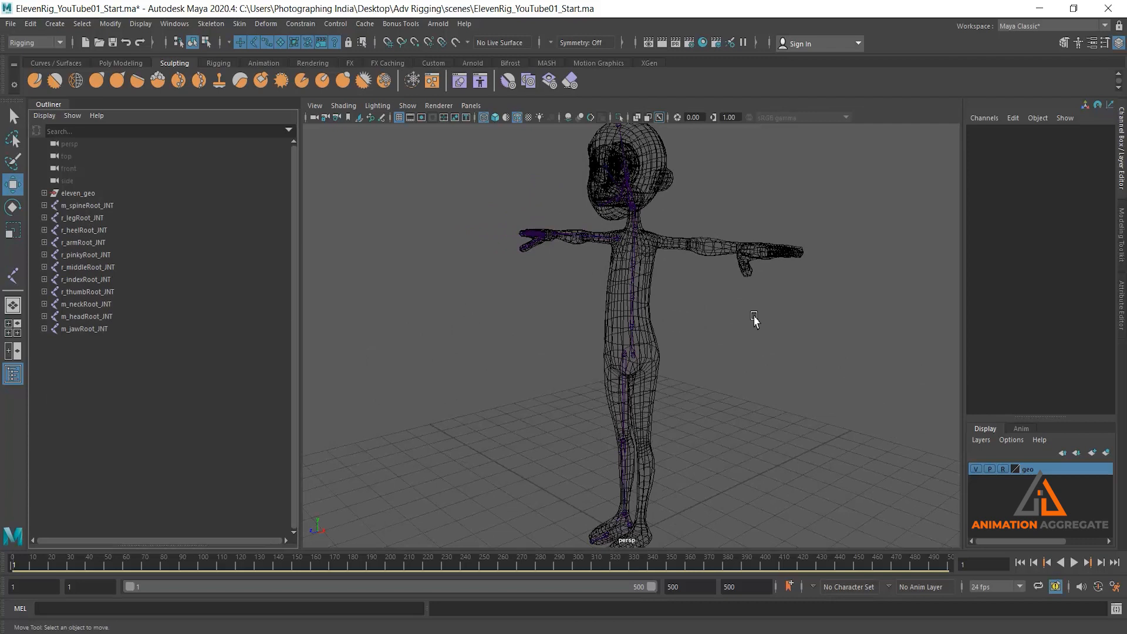
Select the spine joints from m_spineRoot_JNT up to m_spine4_JNT together, ready for rotation
mouse_move(652, 358)
left_mouse_down("alt")
mouse_move(675, 360)
mouse_move(630, 350)
left_mouse_up("alt")
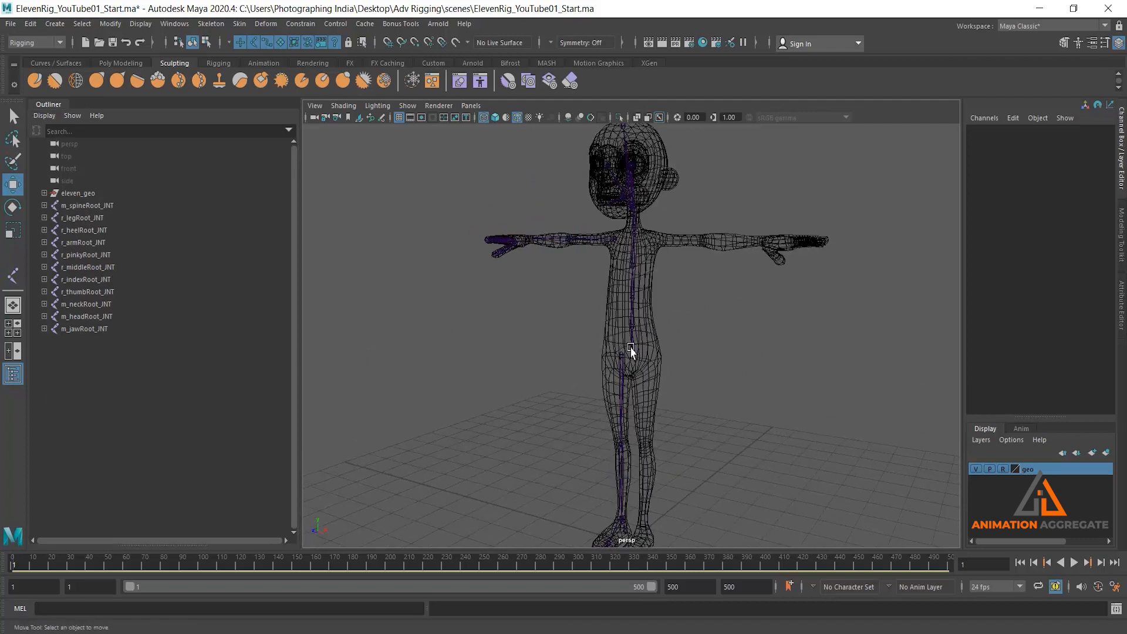
key("q")
left_click(630, 350)
scroll(746, 370, "up", 5)
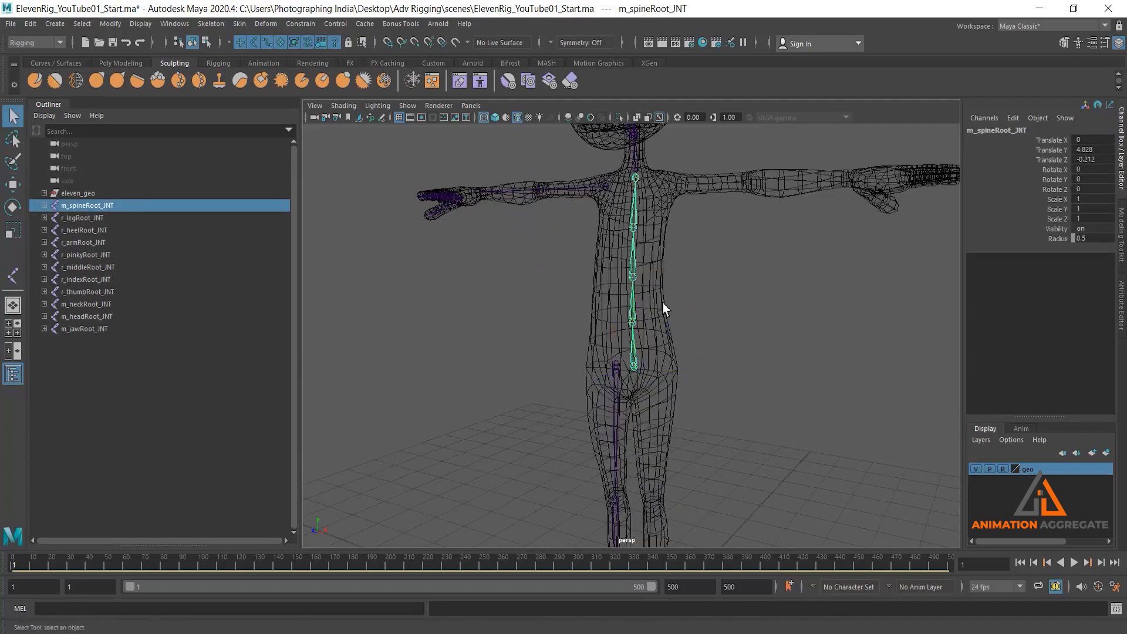
scroll(664, 303, "up", 3)
left_click_drag(610, 299, 685, 365)
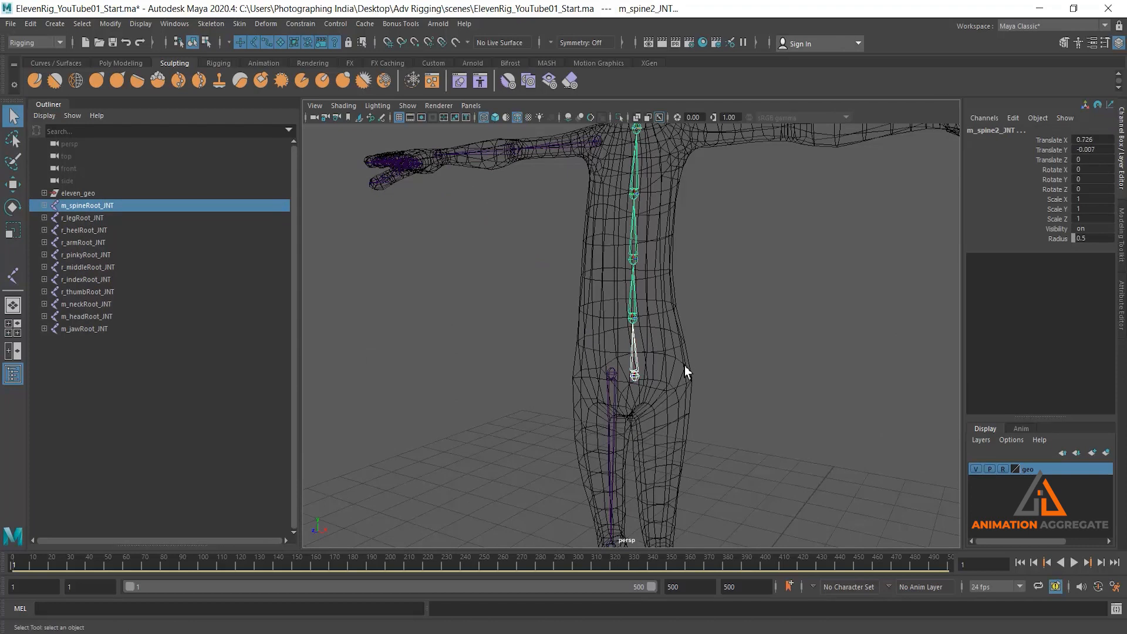
left_click(637, 237)
left_click(636, 184)
key("e")
left_click_drag(752, 256, 711, 321, "alt")
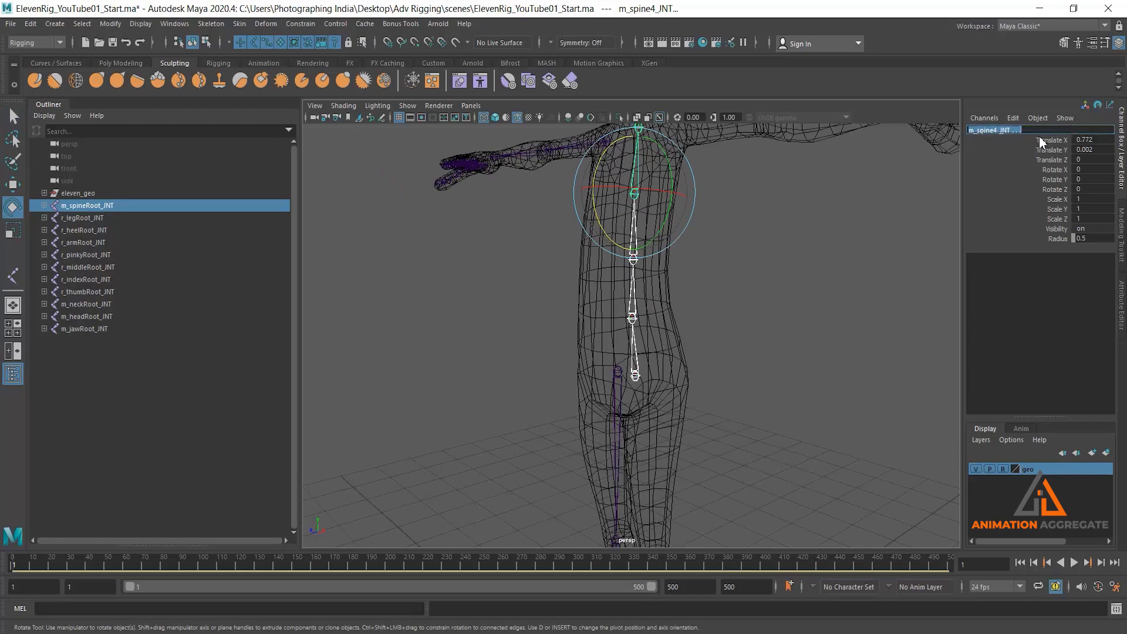
Try translating the selected spine joints along Z and undo the move
left_click(1051, 159)
middle_click_drag(798, 210, 748, 254)
key("ctrl+z")
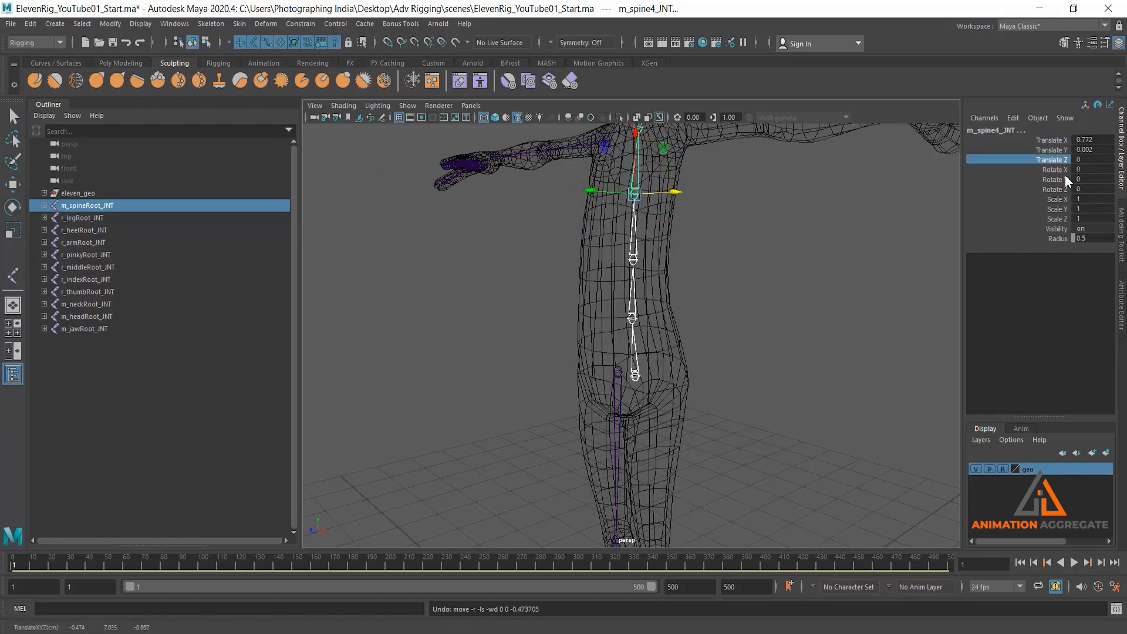
Try rotating the selected spine joints about Z, undo the rotation, and clear the selection
left_click(1054, 189)
middle_click_drag(868, 197, 853, 218)
key("ctrl+z")
right_click_drag(788, 283, 759, 308, "alt")
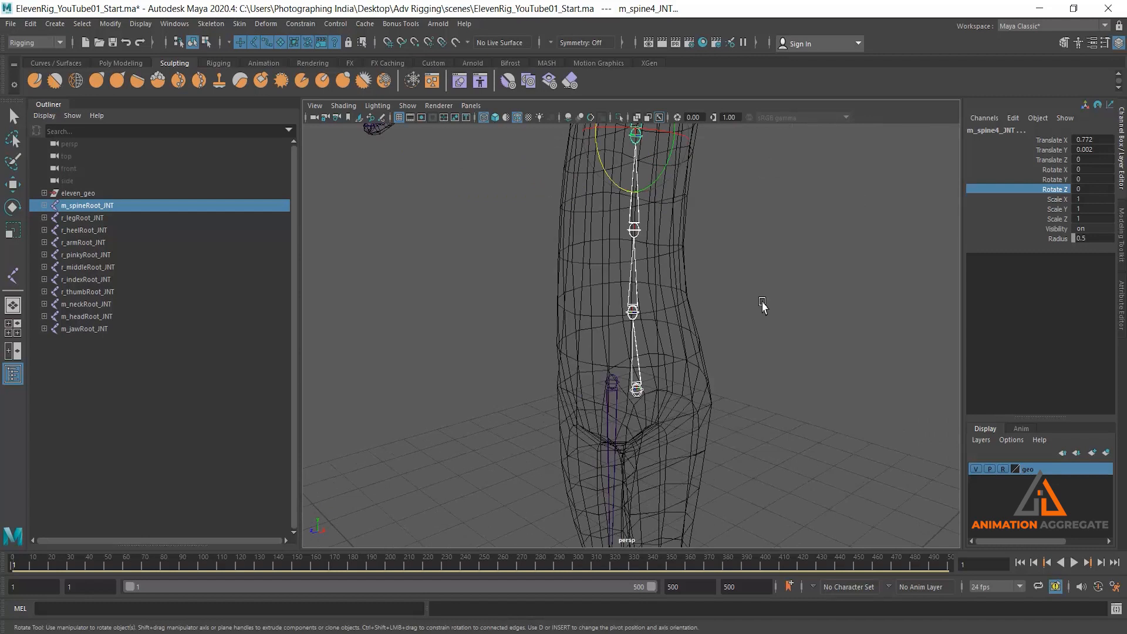
left_click(759, 309)
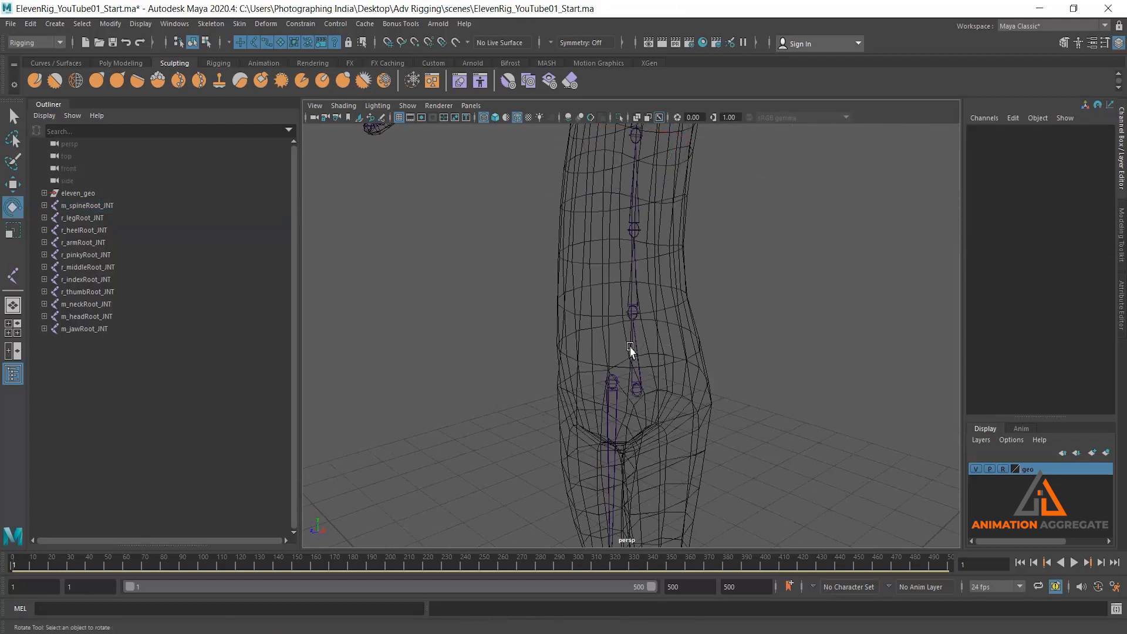
Try rotating m_spineRoot_JNT by about -32 degrees around its Z axis and undo it
left_click(630, 350)
left_click_drag(616, 355, 611, 382)
key("ctrl+z")
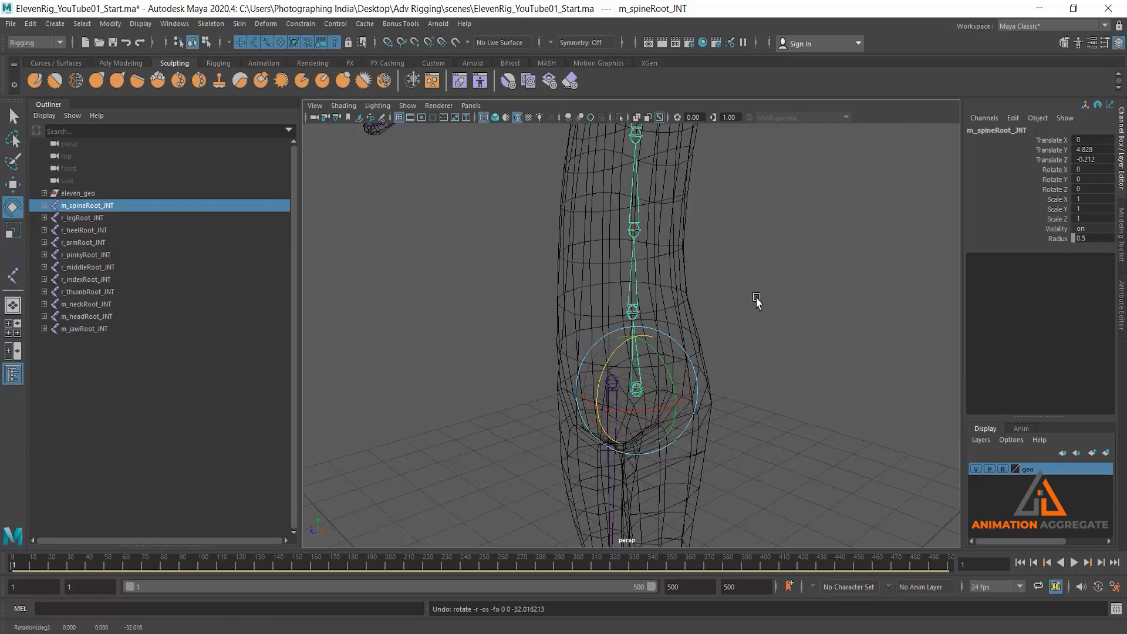
Try rotating m_spine2_JNT by about 24 degrees around its Z axis and undo it
left_click(756, 301)
left_click(630, 298)
left_click_drag(607, 286, 597, 307)
key("ctrl+z")
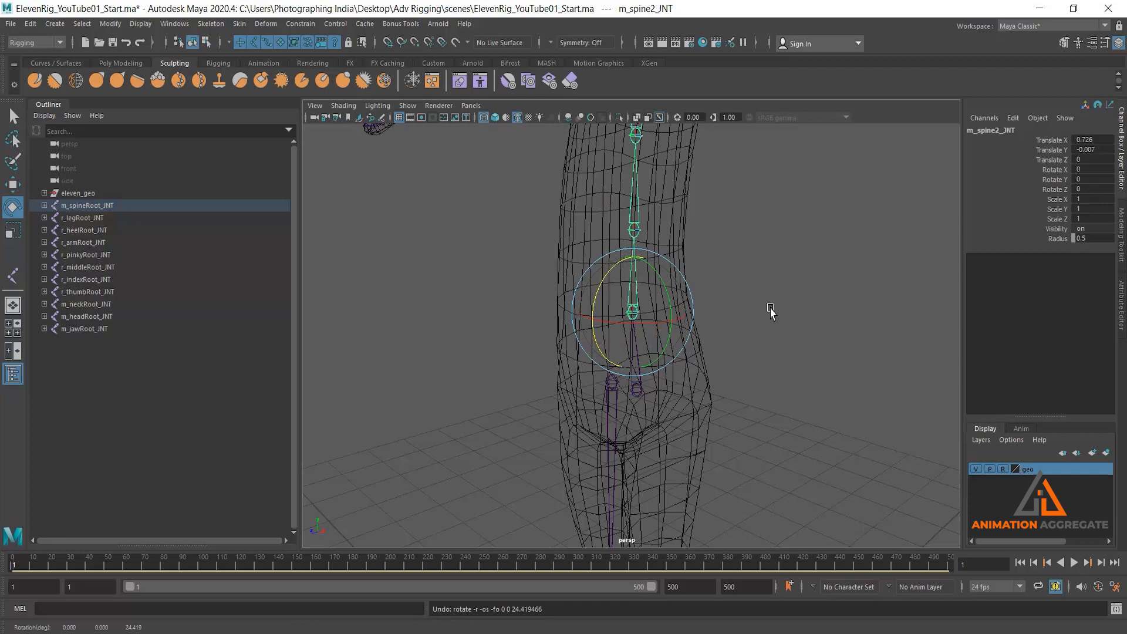
Test another rotation on the lower spine, undo it, and clear the selection
left_click(769, 362)
left_click(635, 368)
left_click(633, 312)
left_click_drag(607, 286, 589, 312)
key("ctrl+z")
right_click_drag(776, 375, 714, 326, "alt")
right_click_drag(785, 328, 750, 305, "alt")
left_click(753, 304)
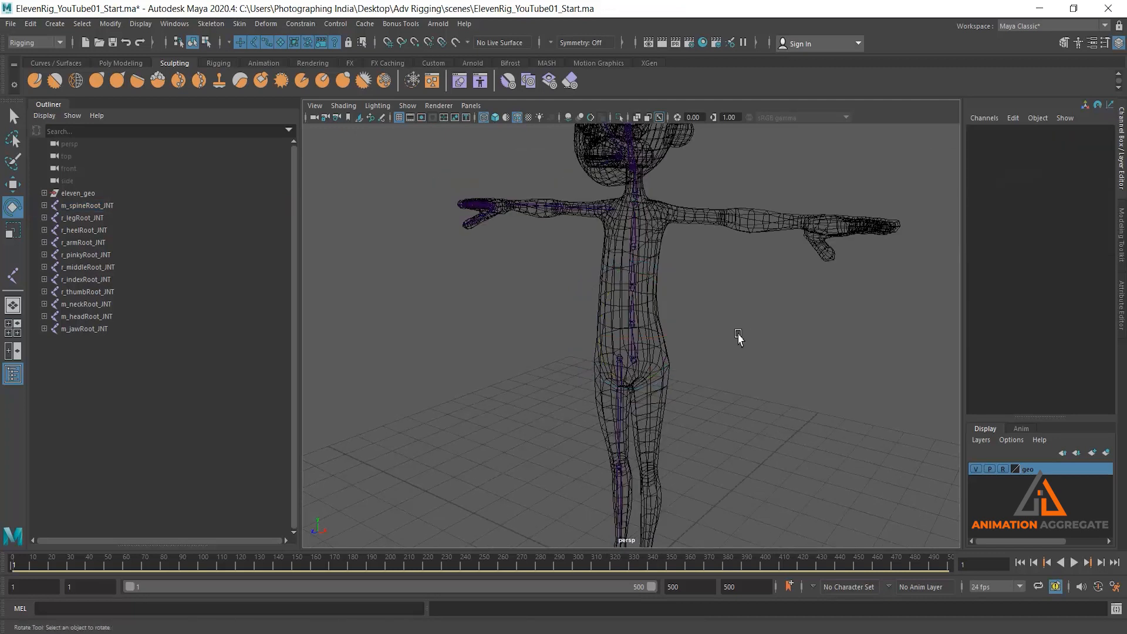
Switch to the Modeling menu set and the Select tool, leaving nothing selected
key("F2")
key("q")
right_click_drag(686, 302, 660, 380, "alt")
left_click(637, 370)
right_click_drag(658, 213, 731, 352, "alt")
left_click(734, 353)
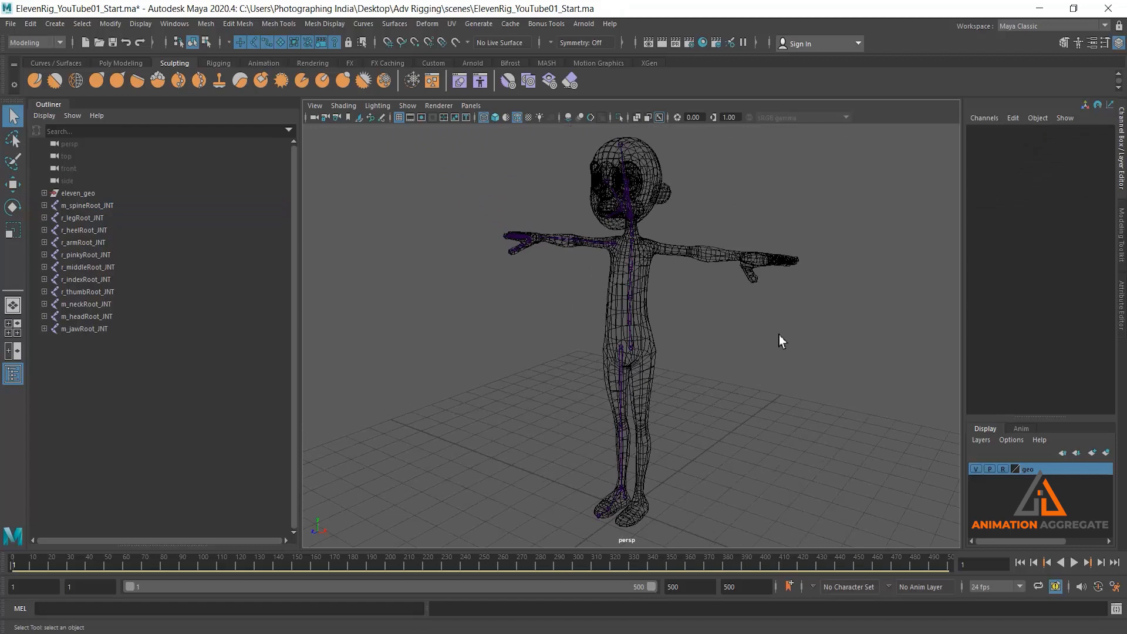
Select m_spineRoot_JNT and examine the local axes of the lower spine joints up close
left_click(637, 346)
mouse_move(635, 347)
right_mouse_down("alt")
mouse_move(647, 263)
mouse_move(717, 345)
mouse_move(651, 266)
mouse_move(659, 315)
mouse_move(656, 242)
mouse_move(660, 456)
mouse_move(537, 265)
mouse_move(549, 245)
mouse_move(666, 263)
mouse_move(544, 217)
mouse_move(581, 334)
mouse_move(593, 323)
mouse_move(643, 322)
right_mouse_up("alt")
right_click_drag(735, 439, 713, 409, "alt")
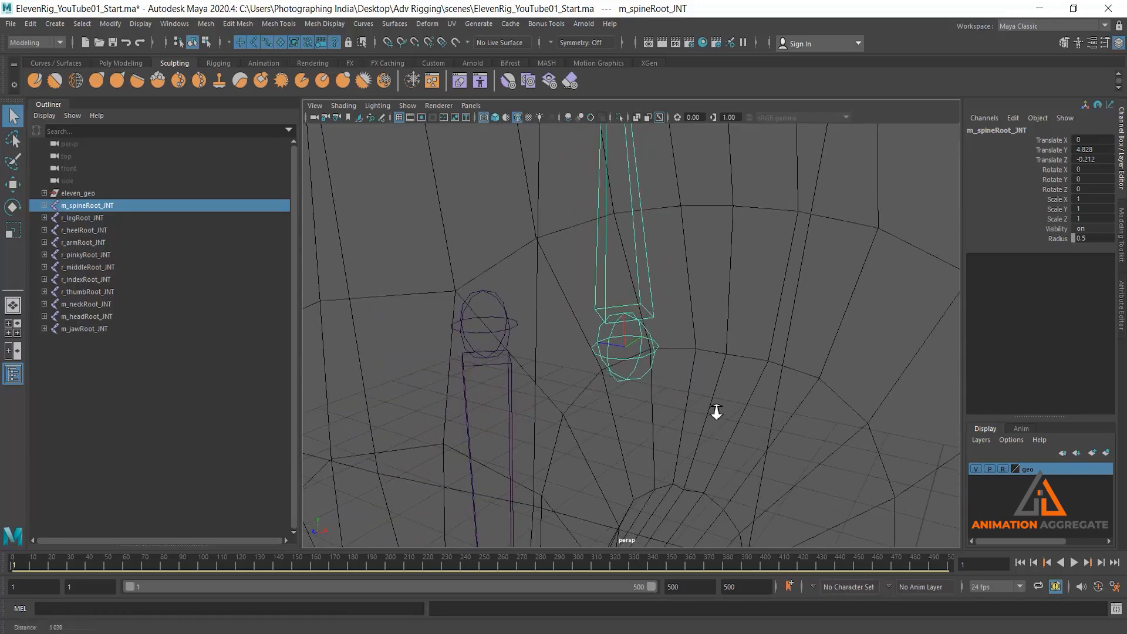
middle_click_drag(675, 256, 680, 299, "alt")
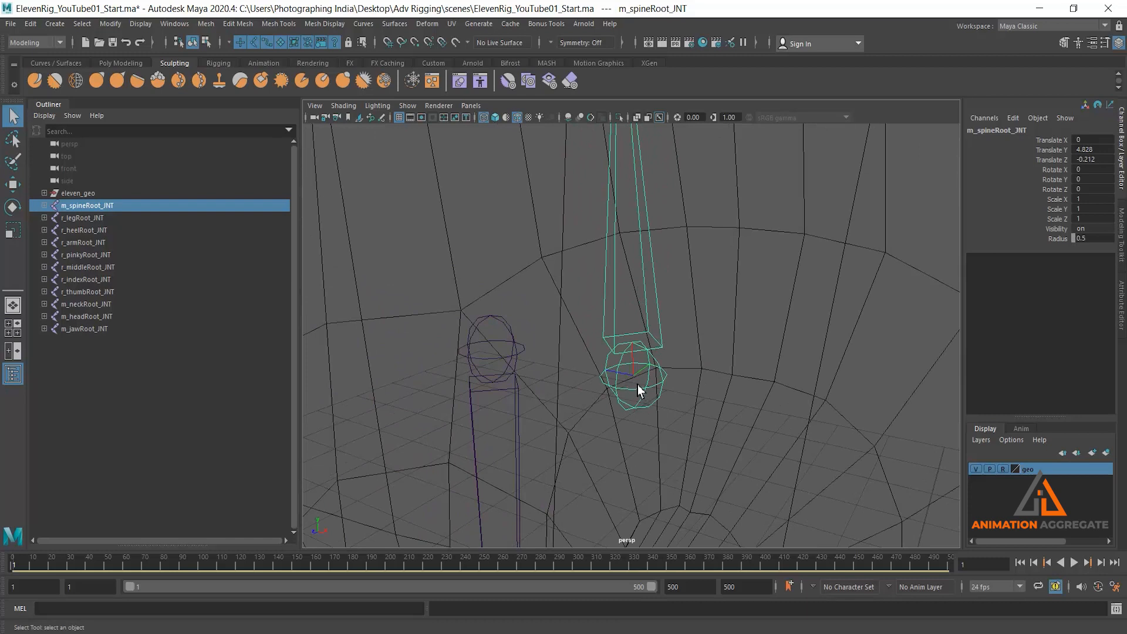
middle_click_drag(526, 351, 688, 413, "alt")
left_click_drag(651, 235, 654, 271, "alt")
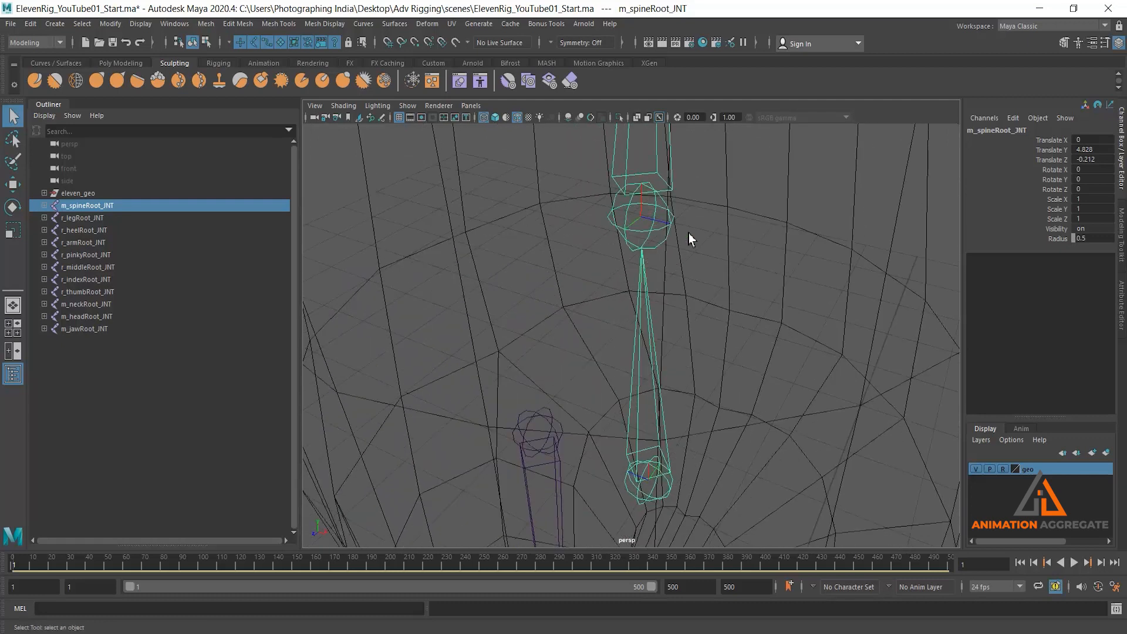
right_click_drag(711, 446, 712, 420, "alt")
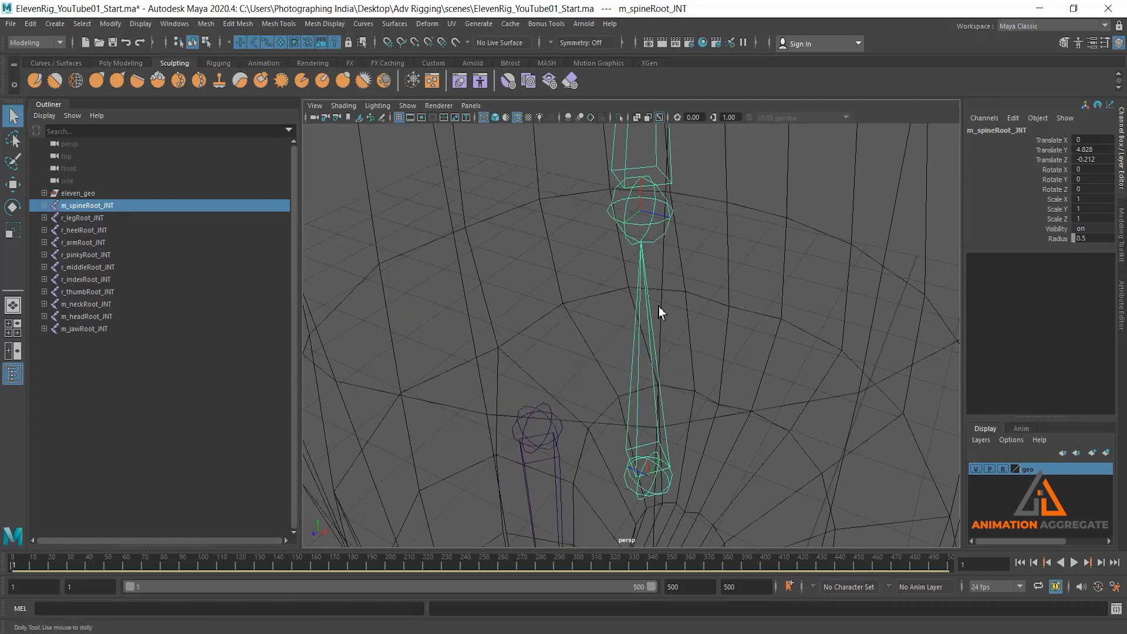
right_click_drag(842, 379, 689, 410, "alt")
left_click_drag(689, 410, 692, 416, "alt")
right_click_drag(692, 416, 672, 358, "alt")
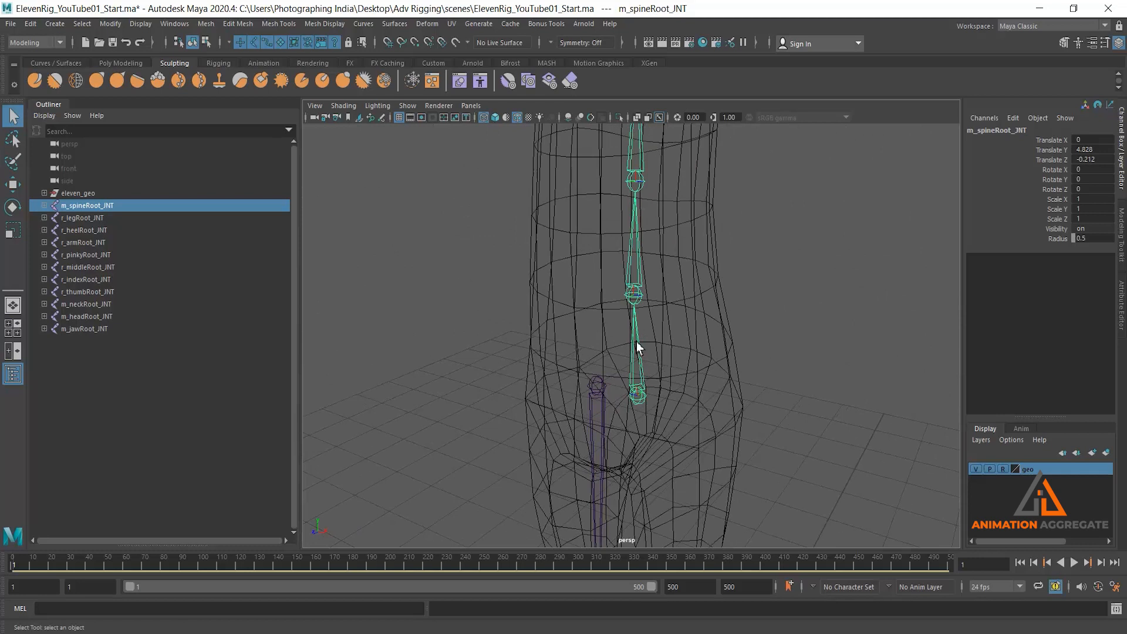
scroll(721, 389, "down", 5)
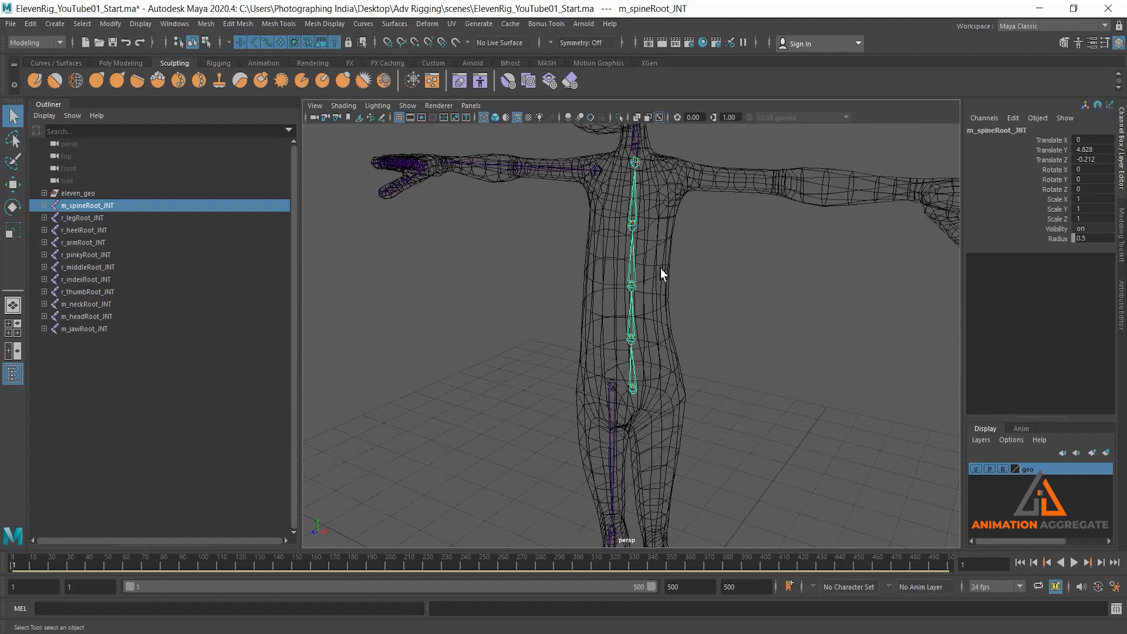
scroll(543, 279, "up", 8)
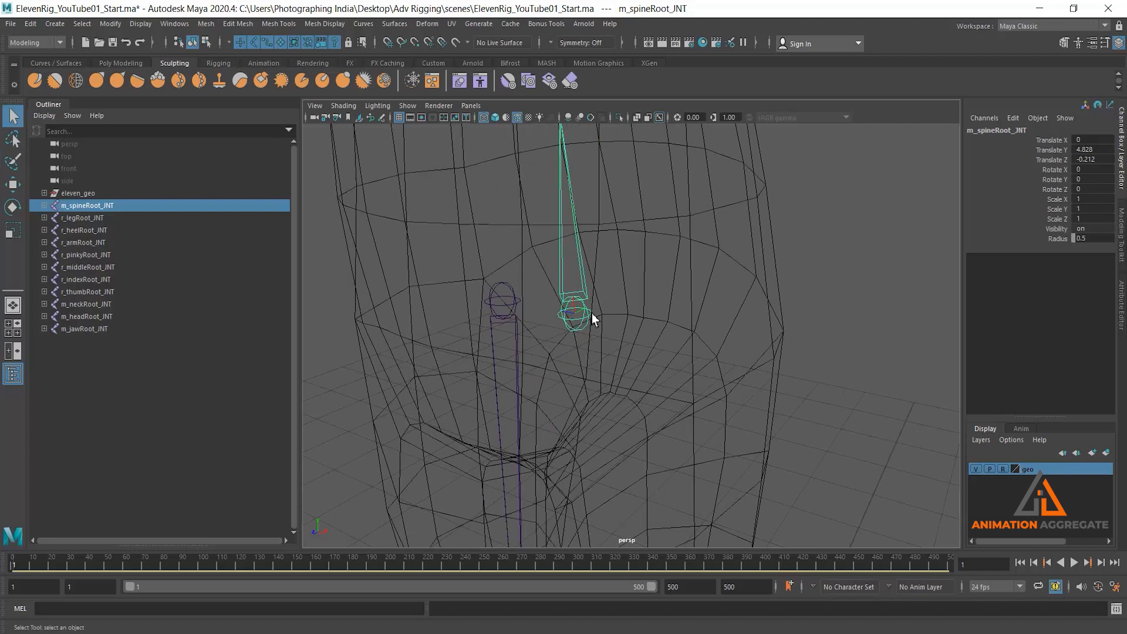
left_click_drag(646, 367, 593, 274, "alt")
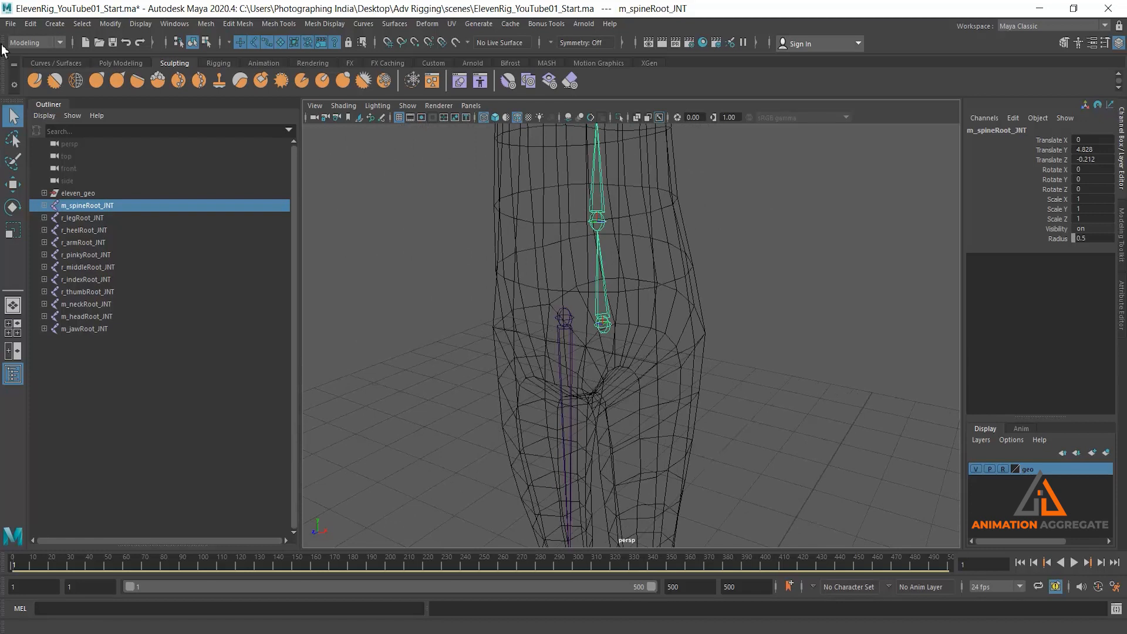
Switch to the Rigging menu set and open the Orient Joint options for m_spineRoot_JNT
left_click(46, 43)
left_click(44, 69)
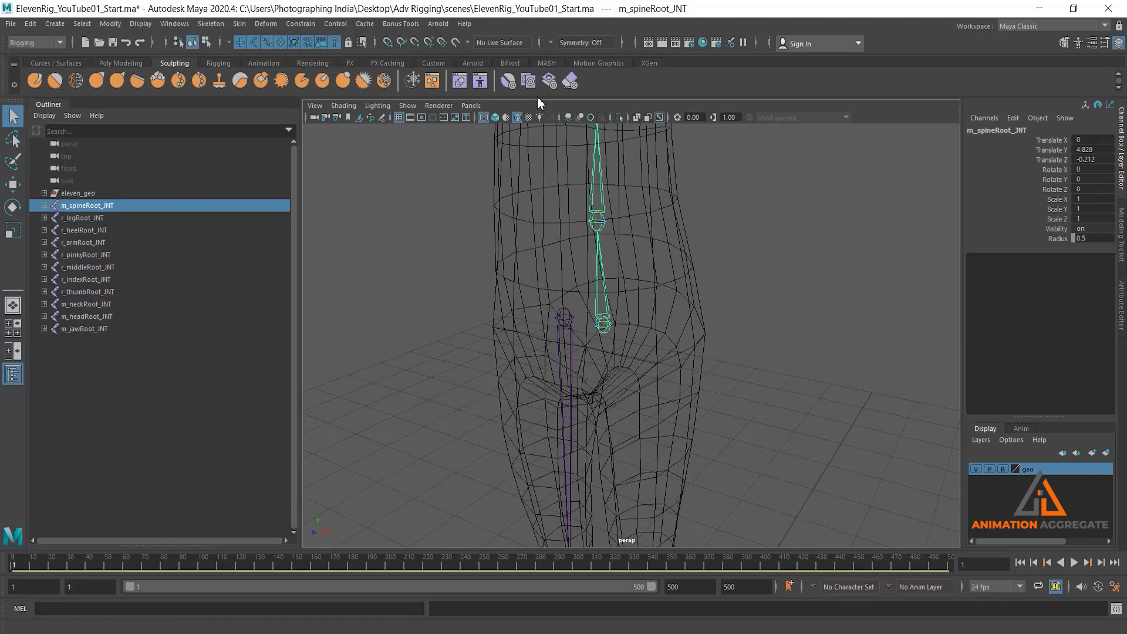
left_click(210, 24)
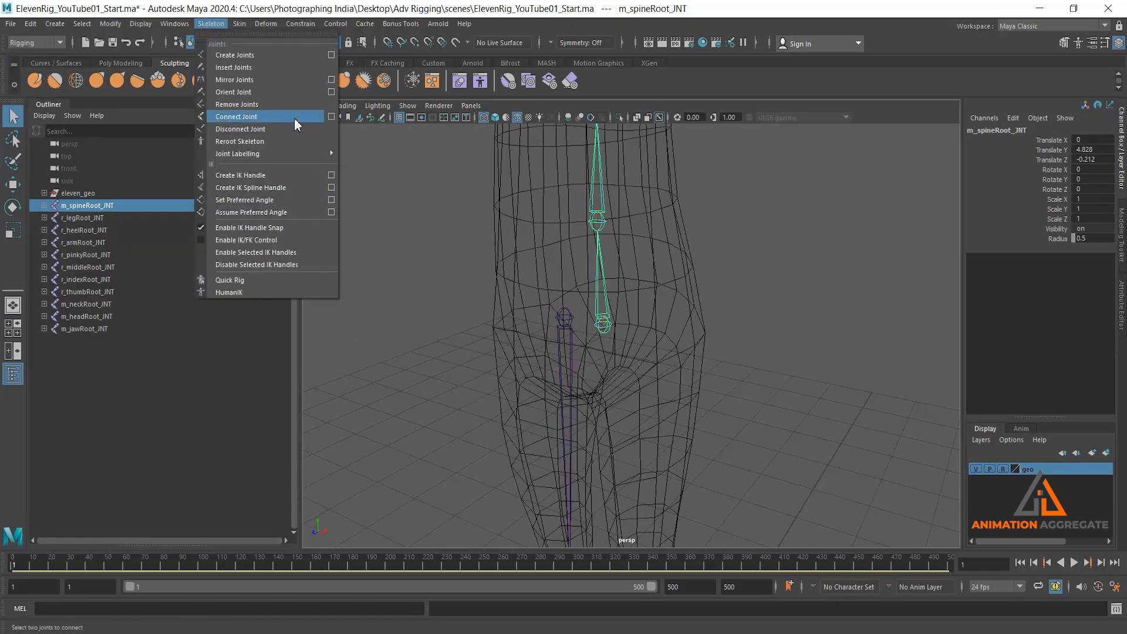
left_click(331, 92)
left_click_drag(658, 342, 580, 258, "alt")
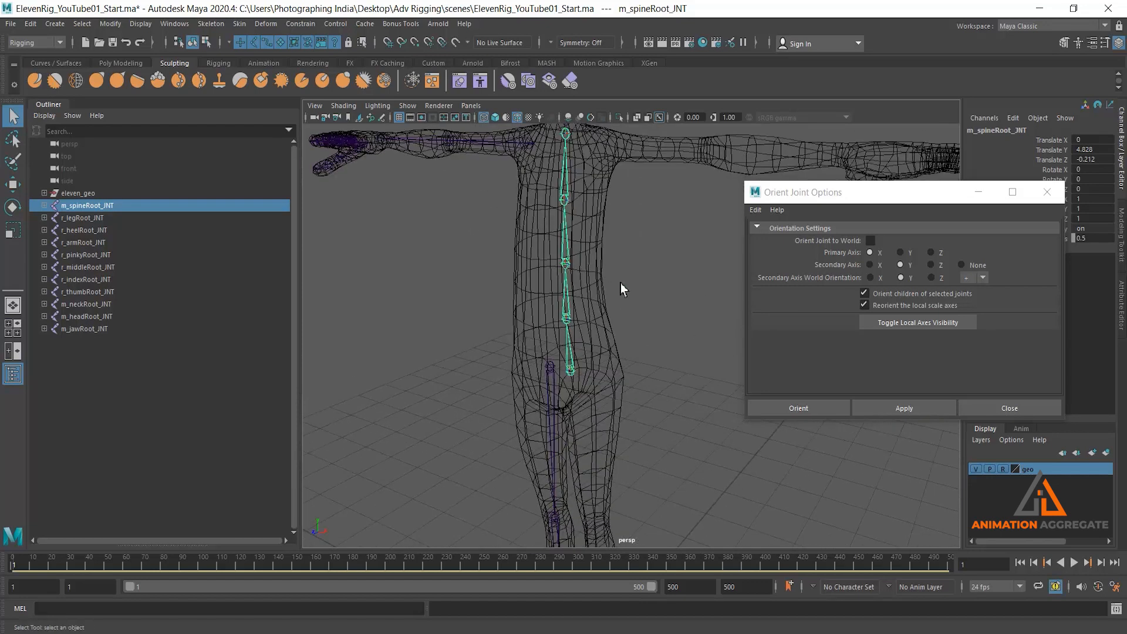
right_click(619, 189, "shift")
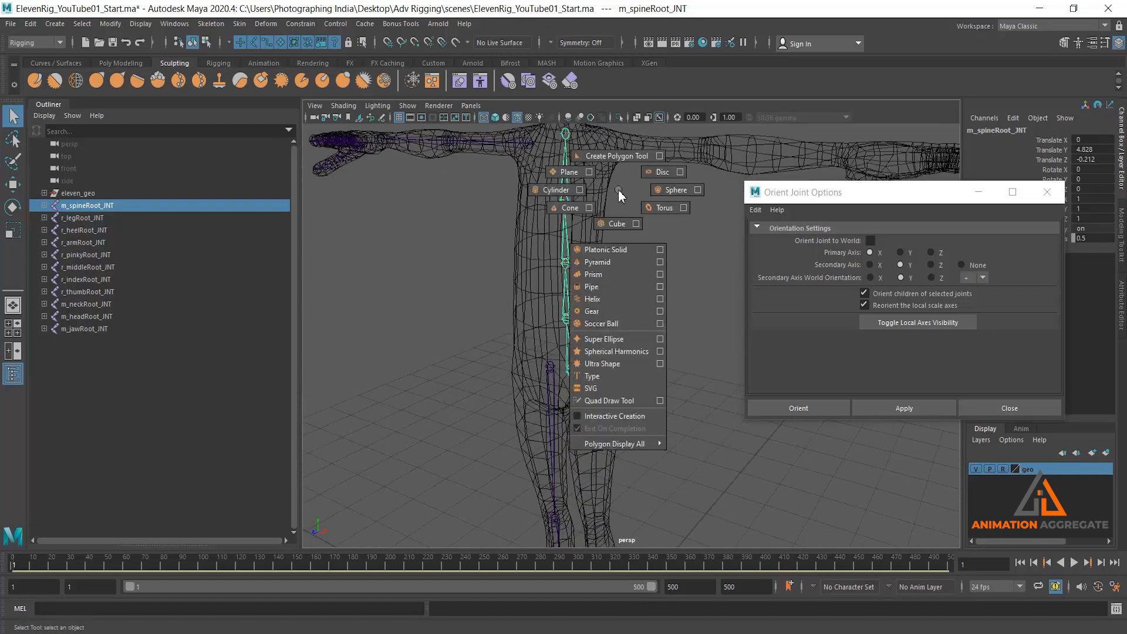
Display the local rotation axes on all spine joints from m_spineRoot_JNT to m_spineEnd_JNT and clear the selection
right_click_drag(619, 192, 619, 311)
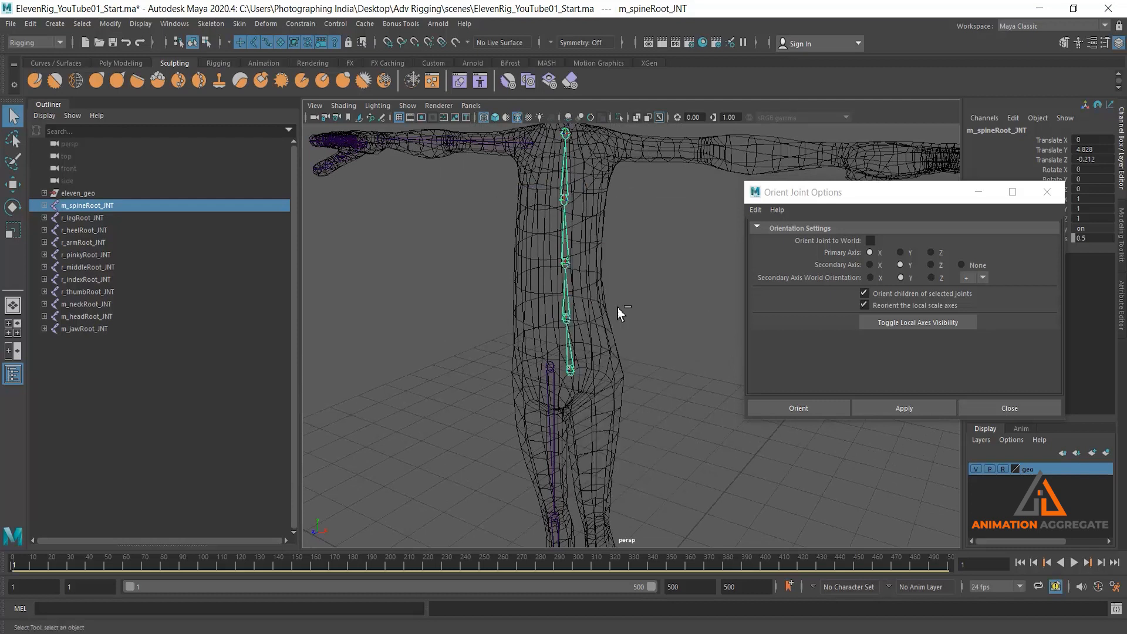
key("f")
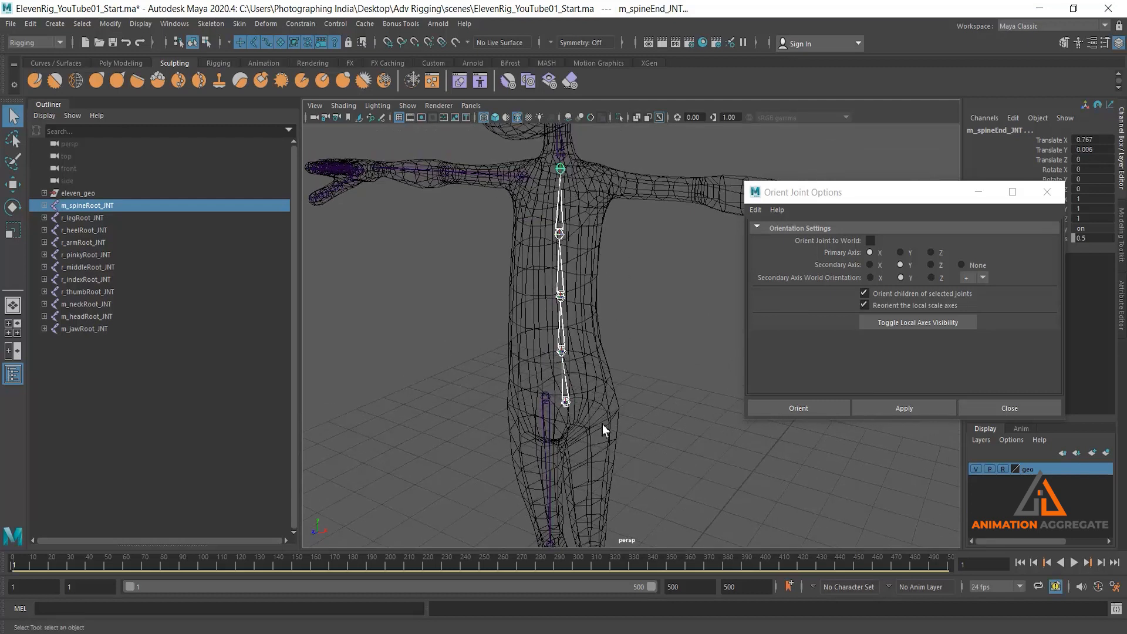
left_click(918, 407)
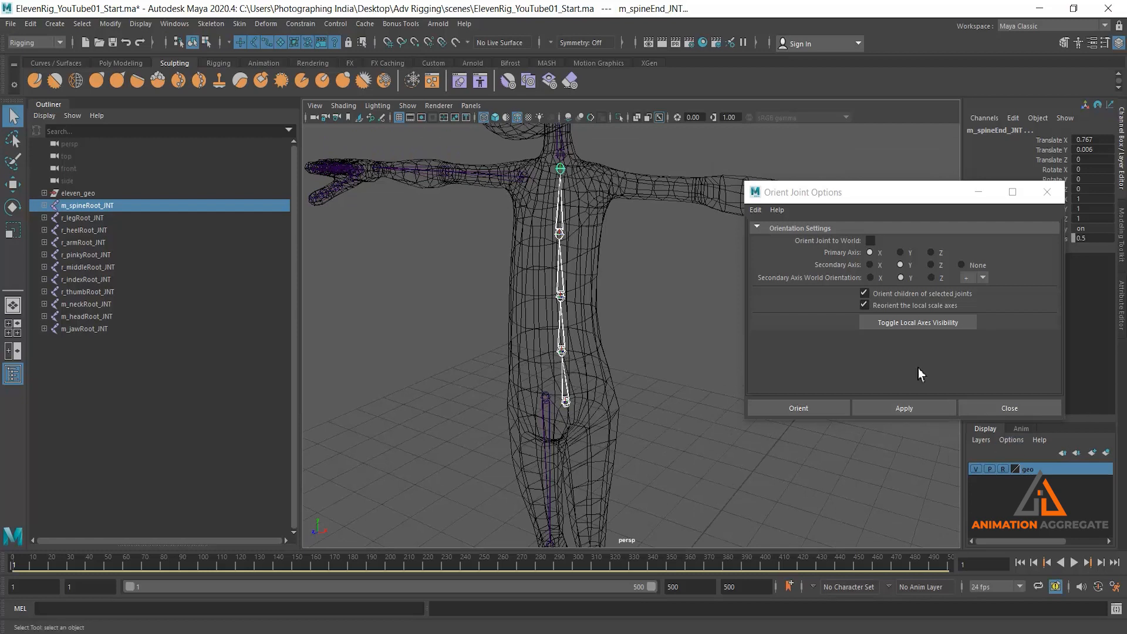
left_click(931, 324)
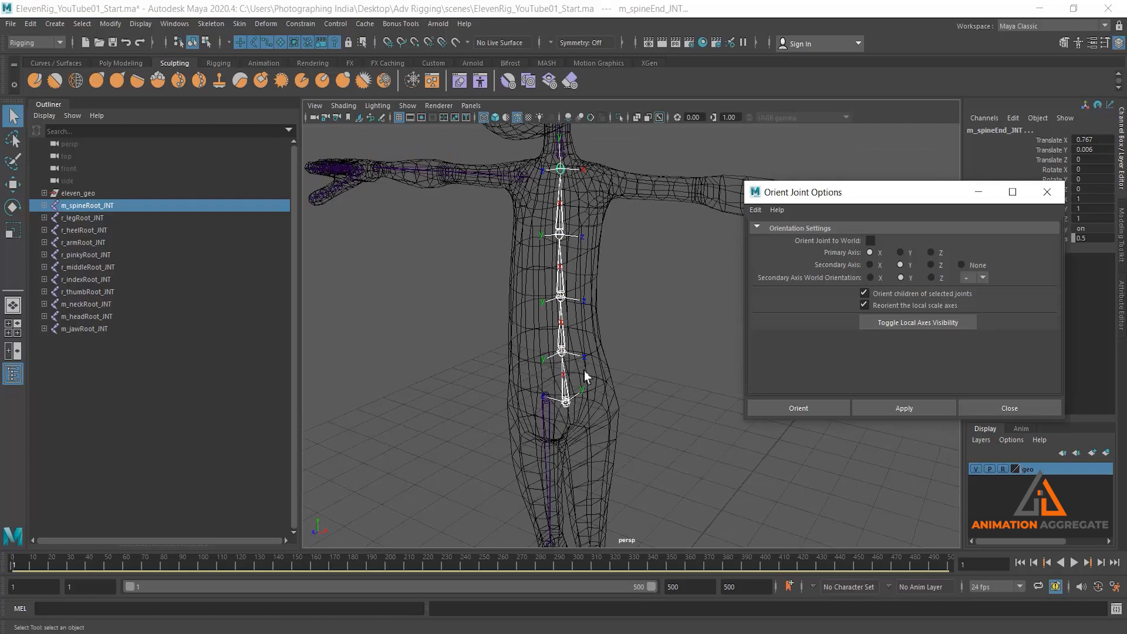
right_click_drag(579, 289, 596, 340, "alt")
left_click(637, 301)
left_click_drag(525, 361, 576, 368, "alt")
right_click_drag(576, 367, 556, 299, "alt")
left_click_drag(556, 300, 609, 390, "alt")
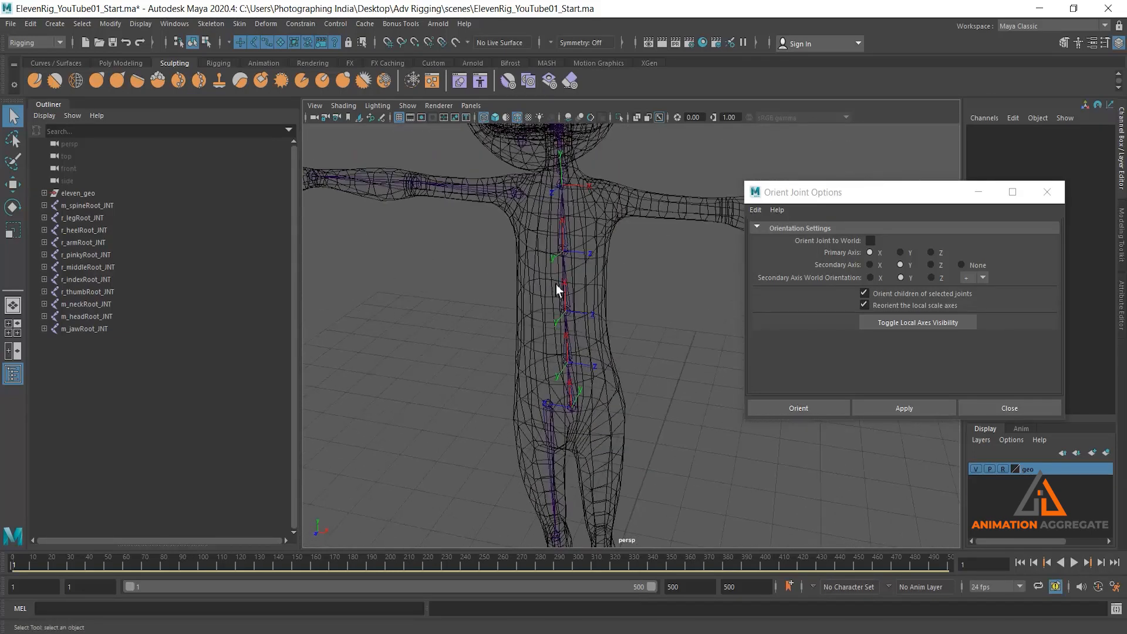
Reorient the m_spineRoot_JNT chain with the Secondary Axis World Orientation set to Z
left_click(572, 397)
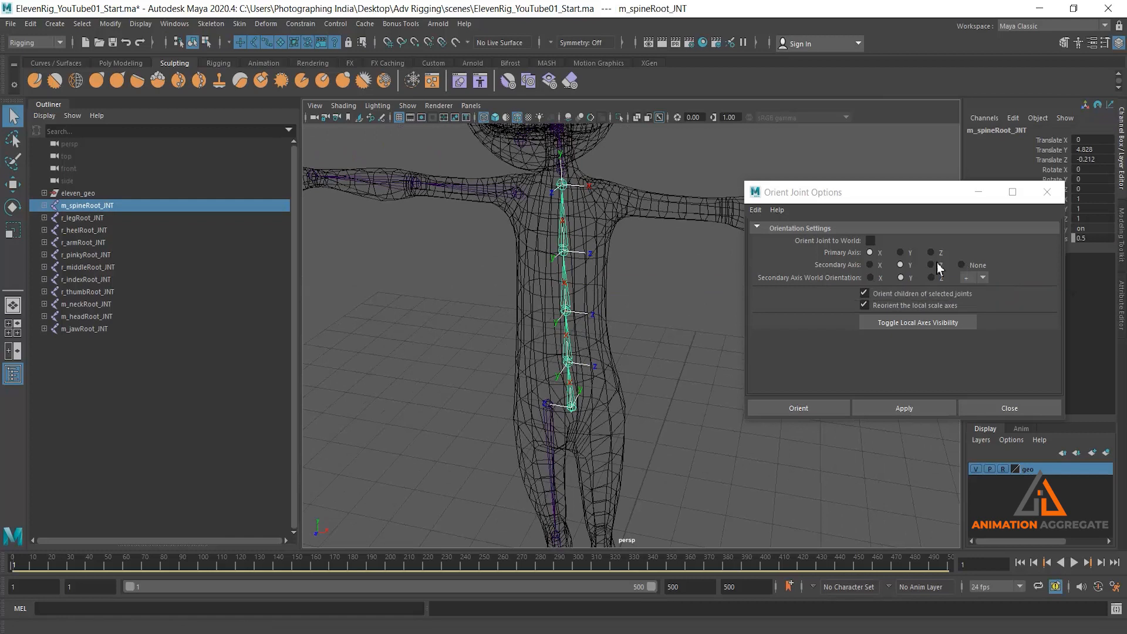
left_click_drag(480, 494, 579, 439, "alt")
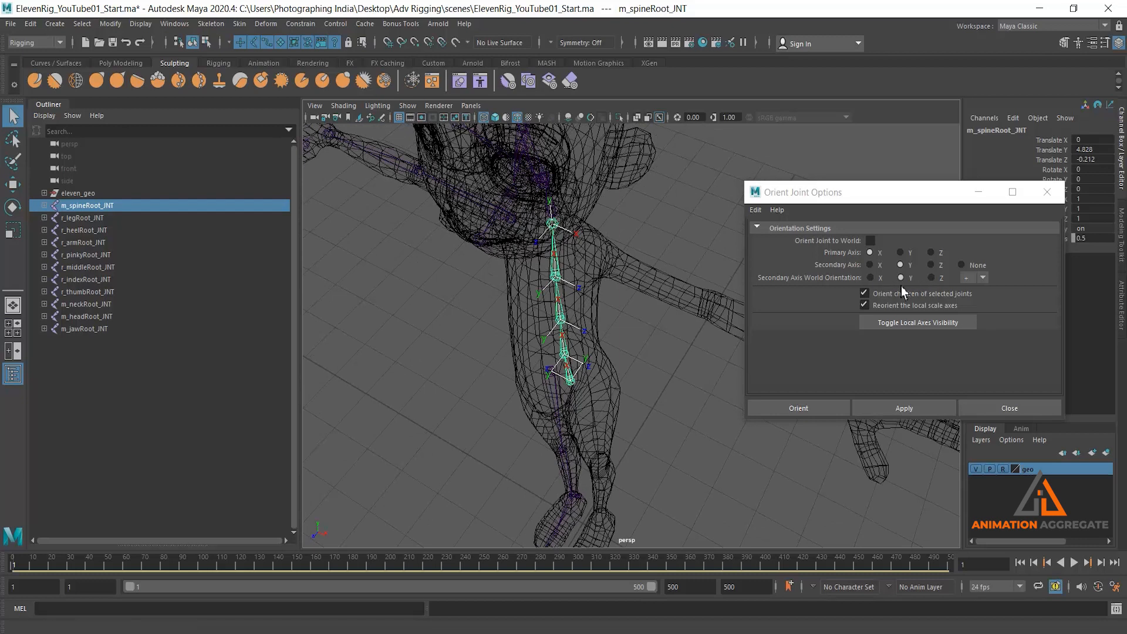
left_click(932, 278)
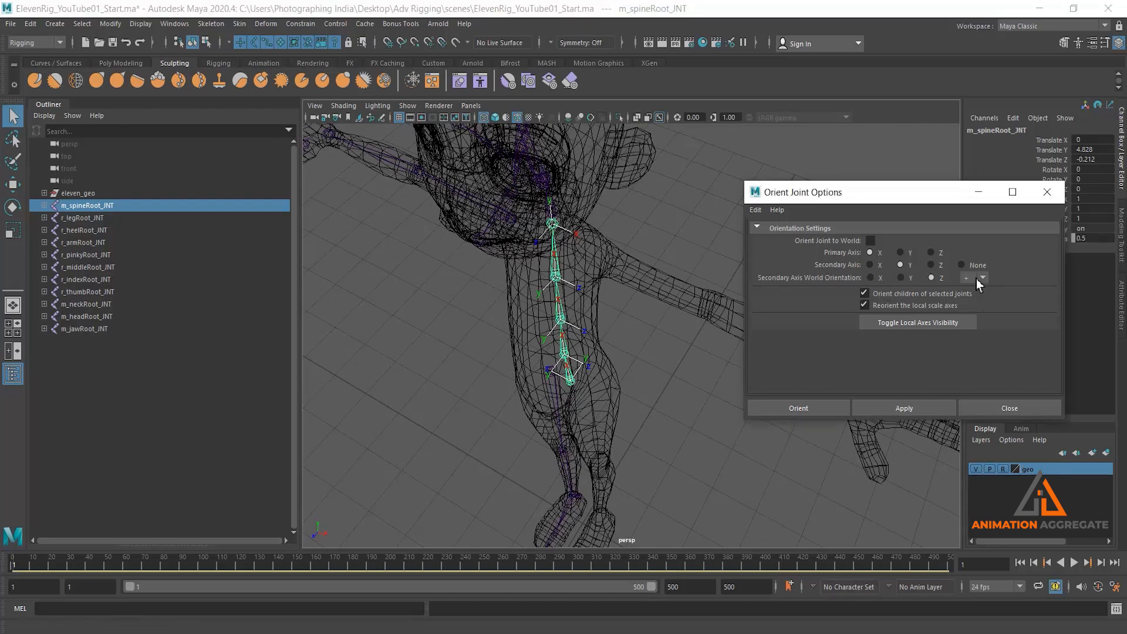
left_click(968, 291)
left_click(878, 411)
left_click_drag(605, 405, 583, 365, "alt")
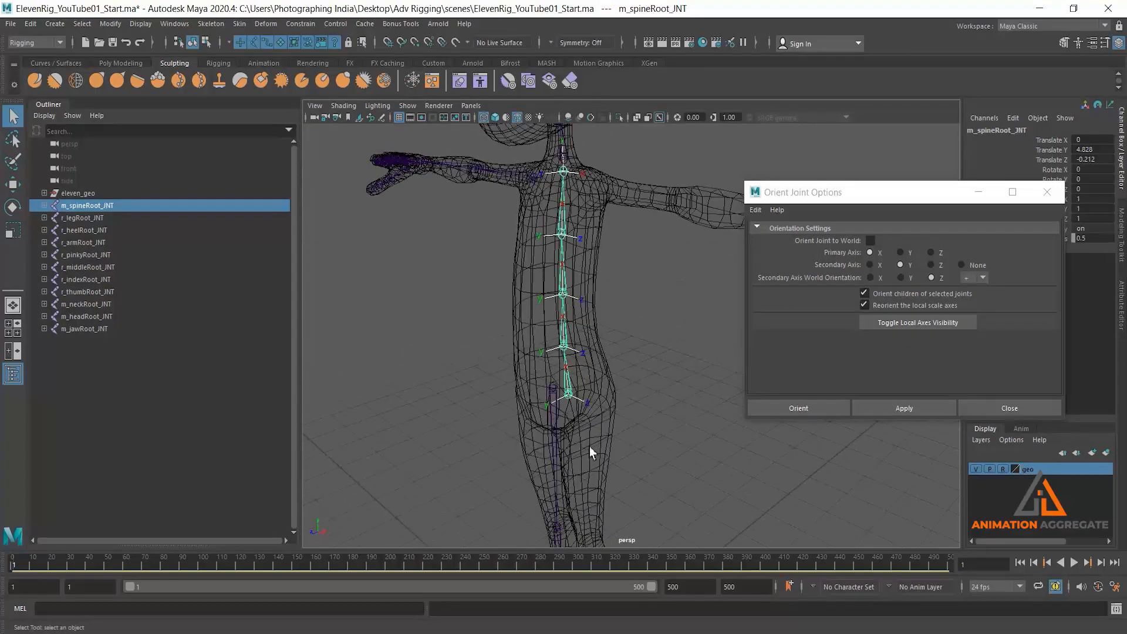
scroll(576, 280, "up", 2)
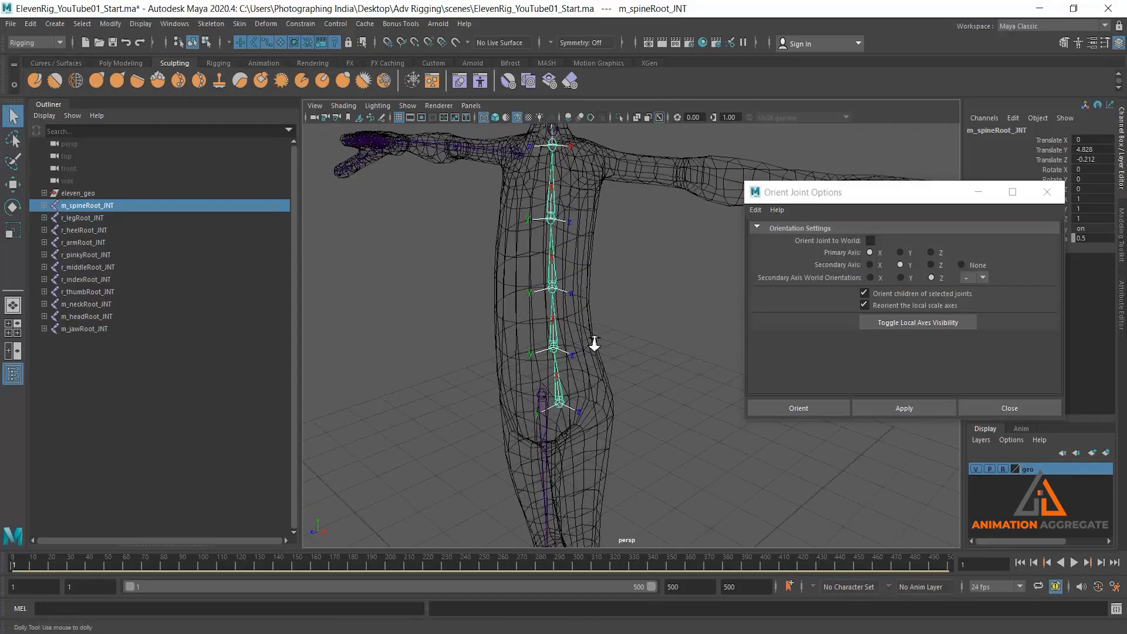
left_click_drag(588, 336, 580, 332, "alt")
Test the reoriented spine by rotating the joints from m_spineRoot_JNT to m_spine4_JNT together around Z, and undo the rotation
left_click(644, 369)
left_click(569, 394)
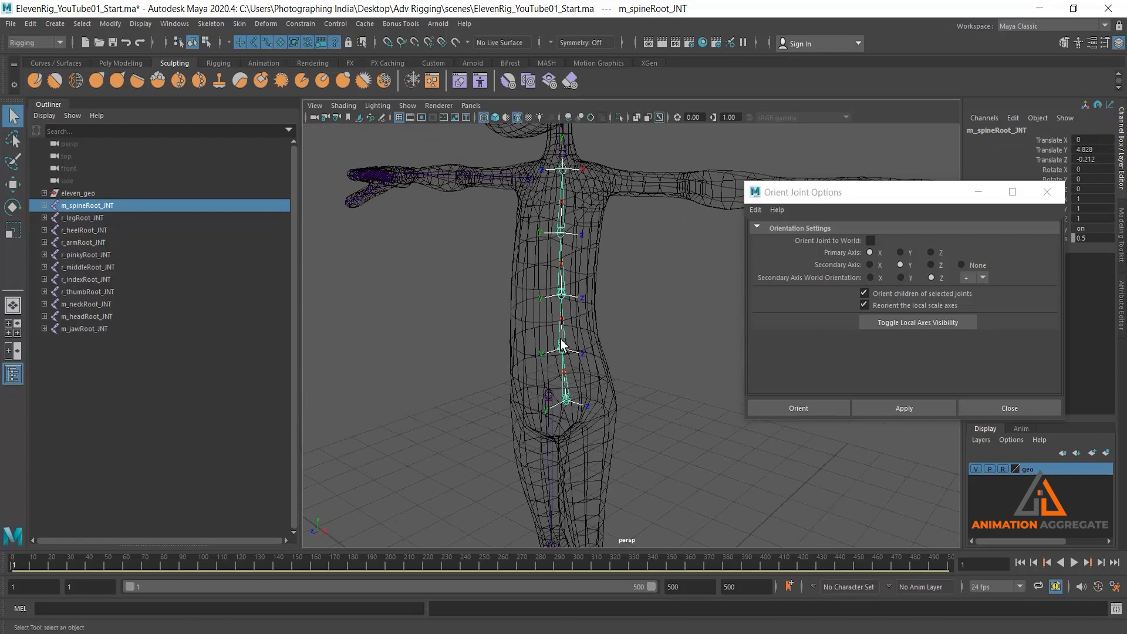
left_click_drag(587, 254, 643, 276, "alt")
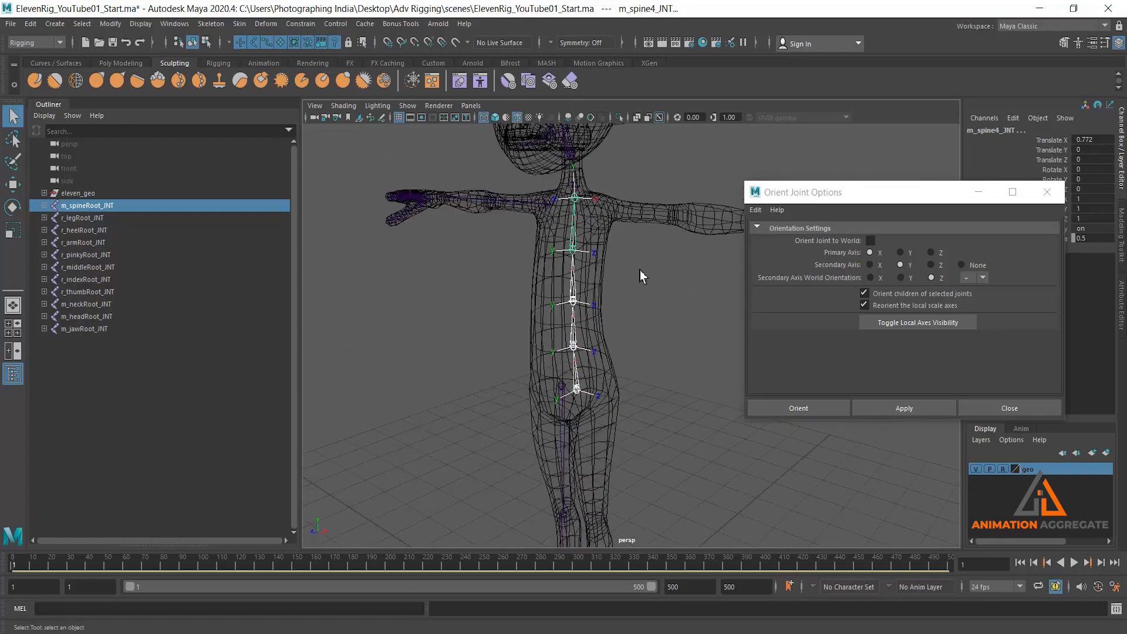
key("e")
left_click_drag(620, 404, 612, 348, "alt")
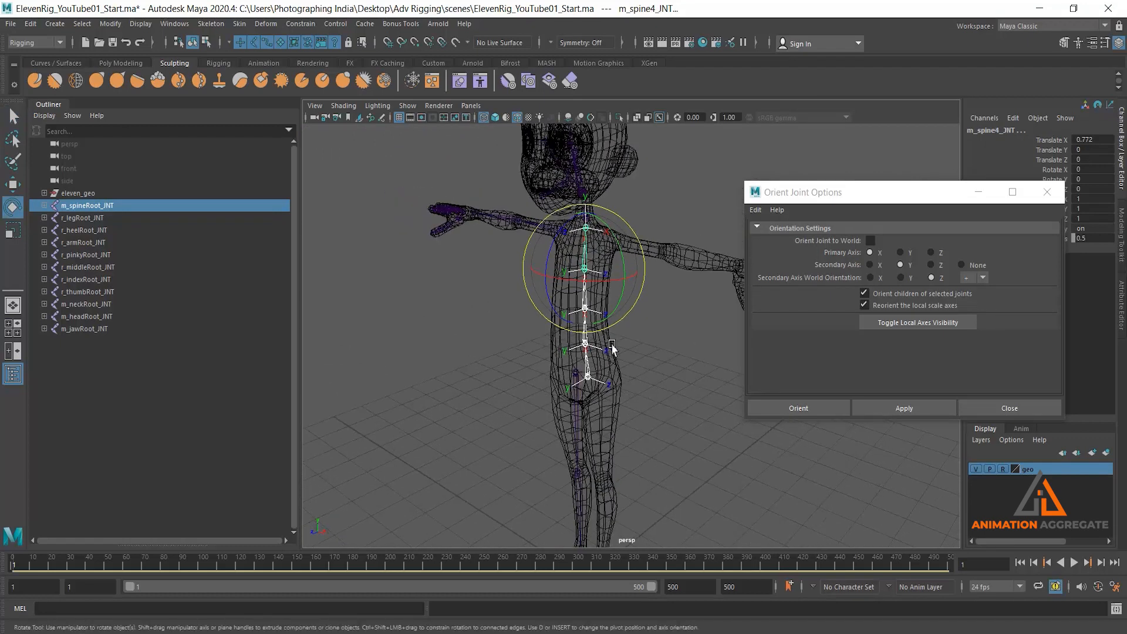
left_click_drag(557, 239, 532, 296)
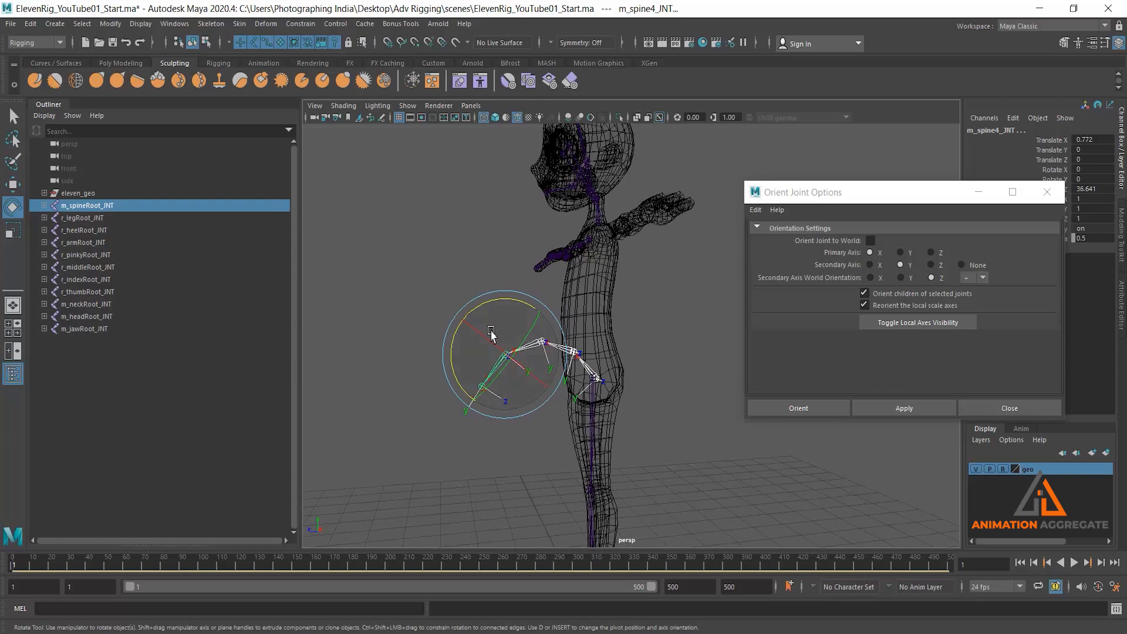
key("ctrl+z")
left_click_drag(550, 327, 564, 329, "alt")
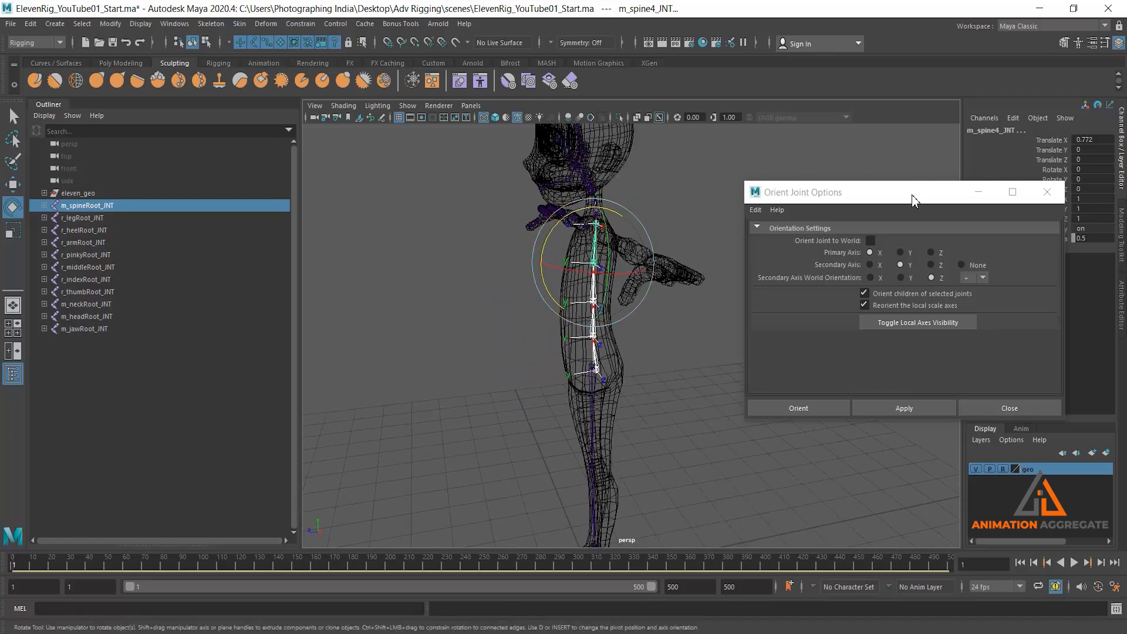
Test another small bend on the selected spine joints with the options window moved aside, undo it, and clear the selection
left_click_drag(914, 194, 908, 366)
left_click_drag(671, 284, 562, 228, "alt")
key("ctrl+z")
key("ctrl+z")
key("ctrl+z")
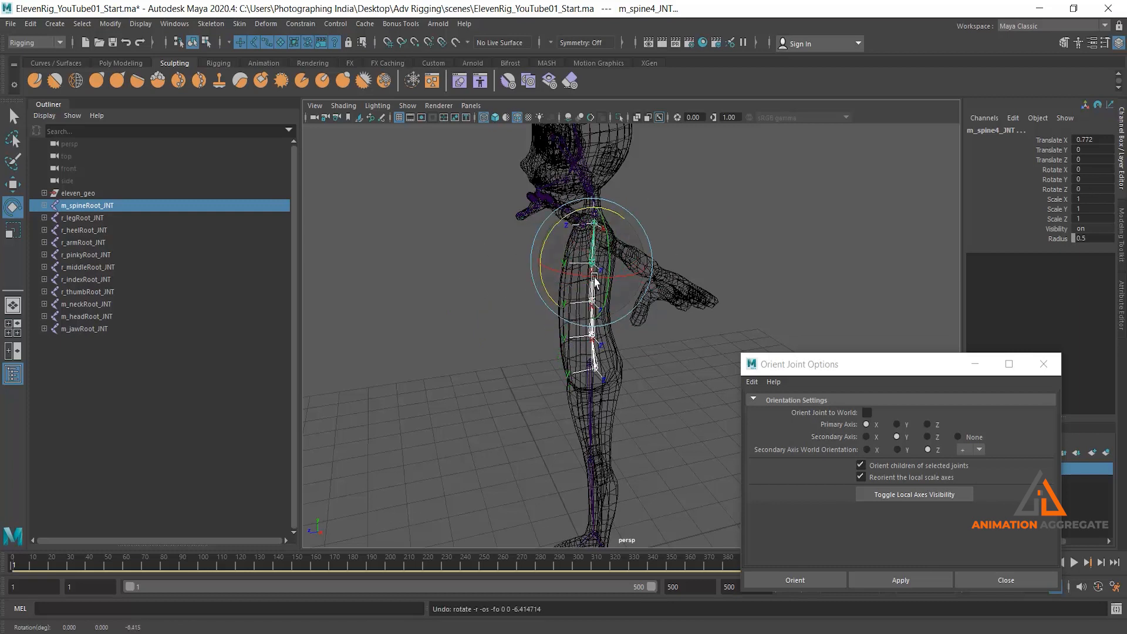
left_click_drag(579, 235, 556, 241)
key("ctrl+z")
left_click_drag(526, 329, 558, 285, "alt")
left_click(717, 222)
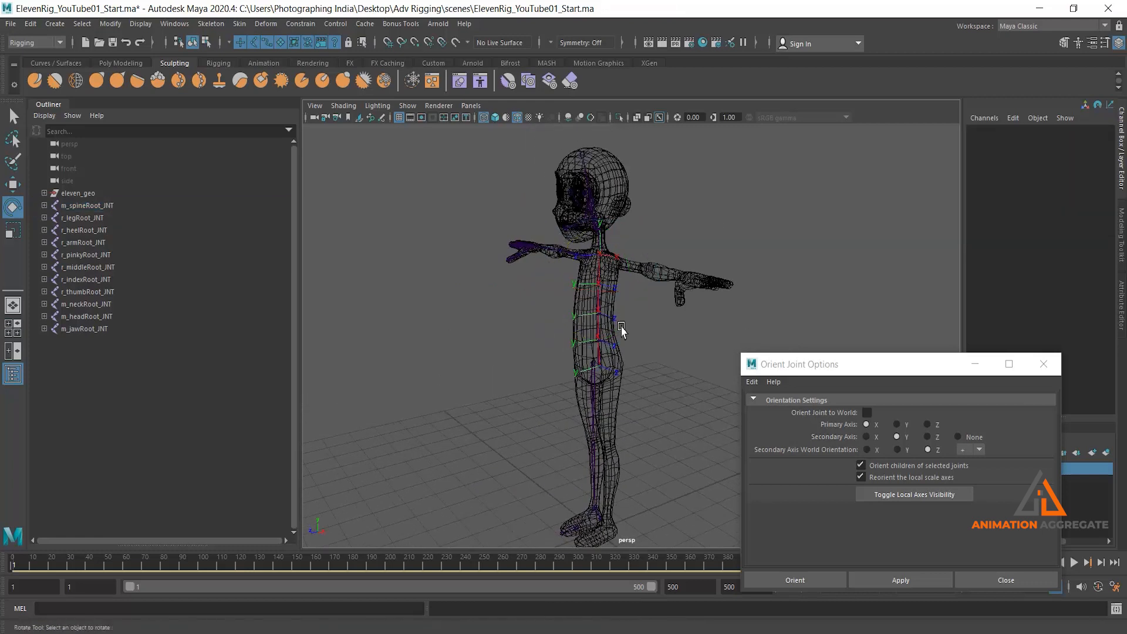
Set the X and Y Joint Orient values of m_spineEnd_JNT to 0 in its joint attributes
scroll(614, 302, "up", 6)
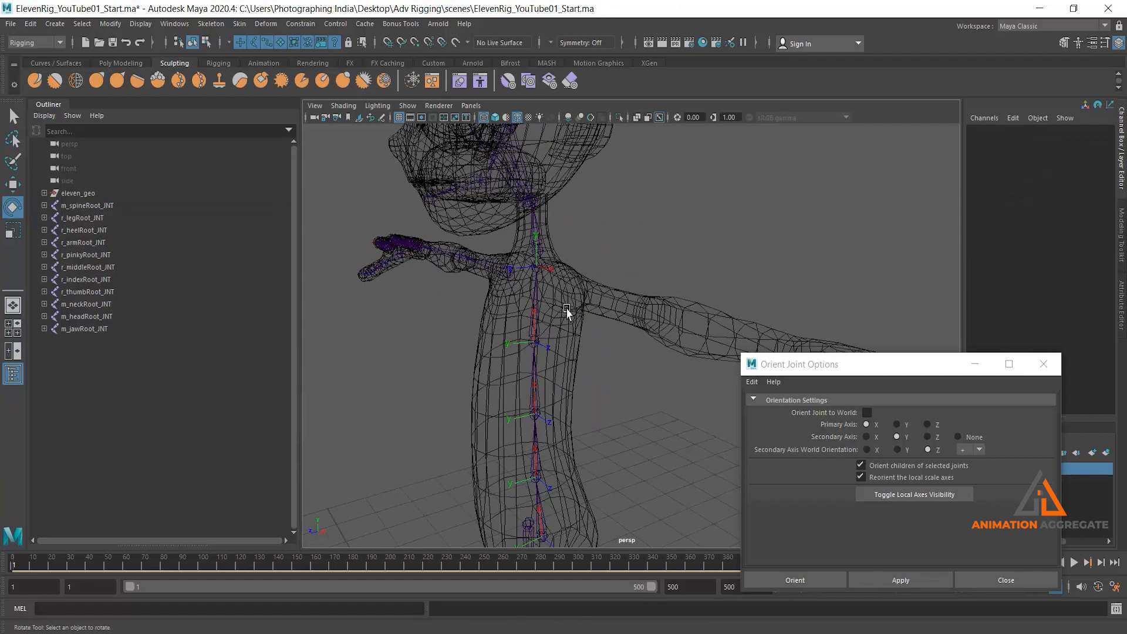
left_click(536, 267)
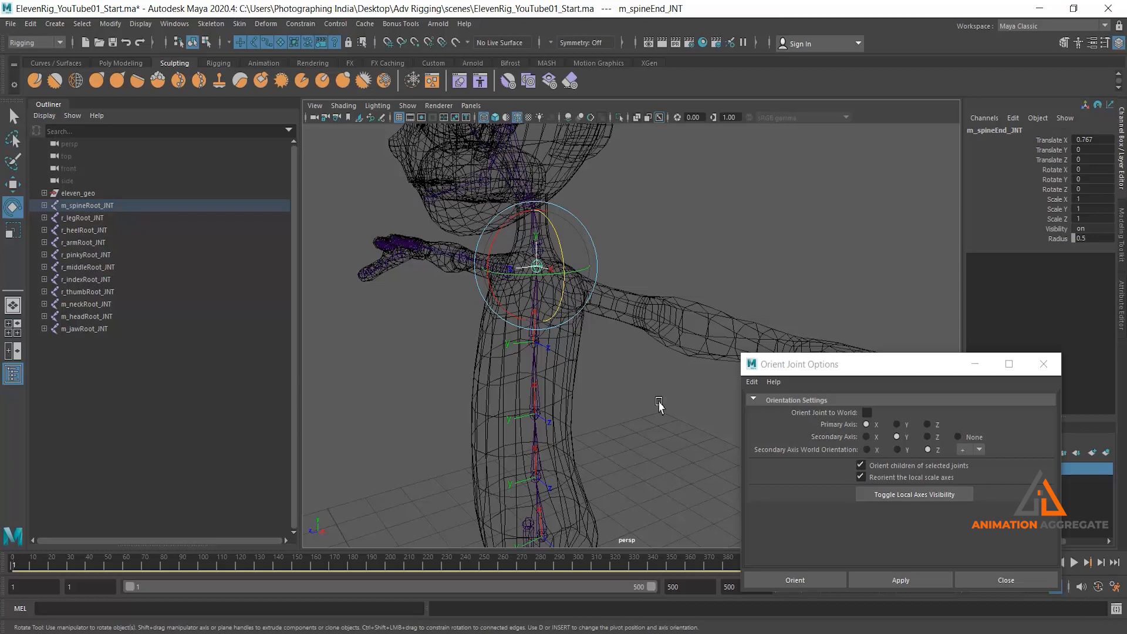
scroll(647, 409, "down", 1)
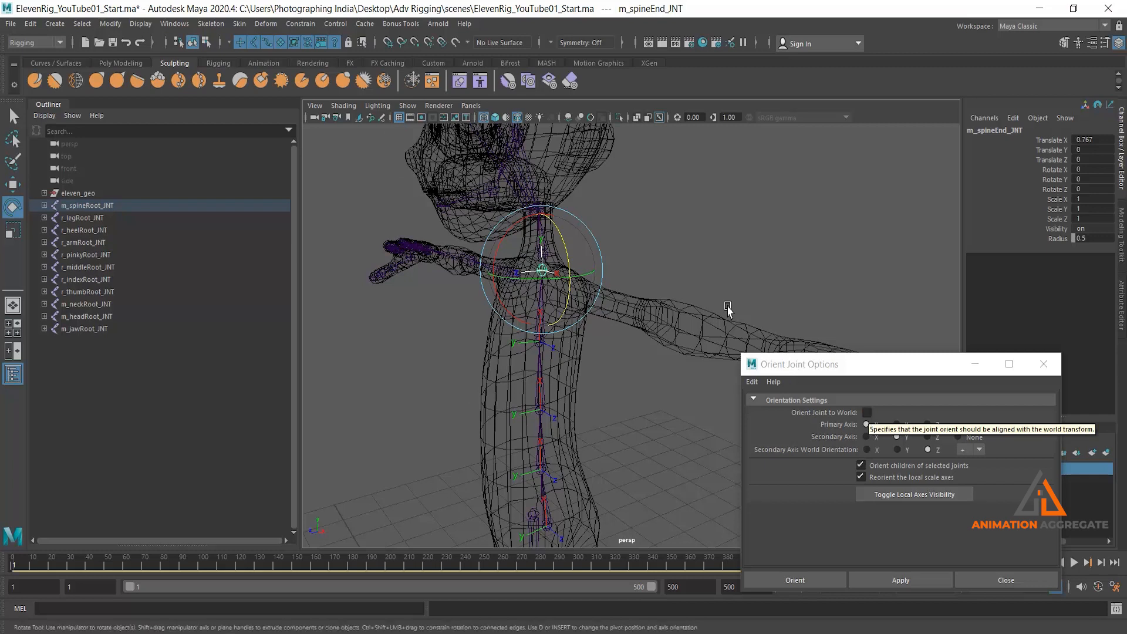
key("ctrl+a")
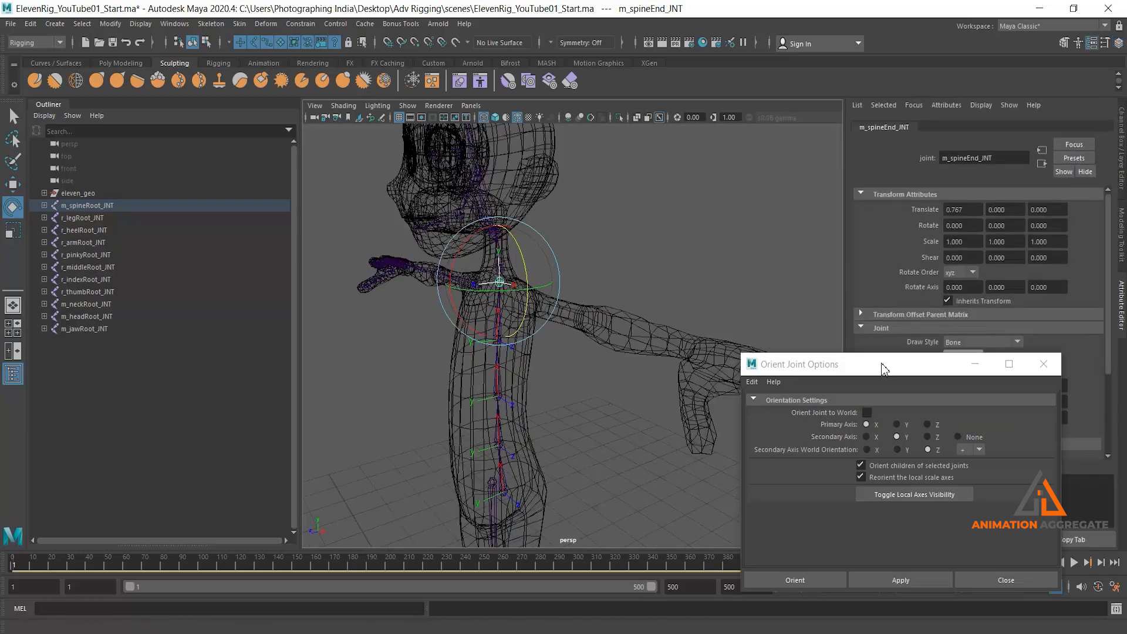
left_click_drag(884, 369, 885, 438)
middle_click_drag(686, 317, 703, 272, "alt")
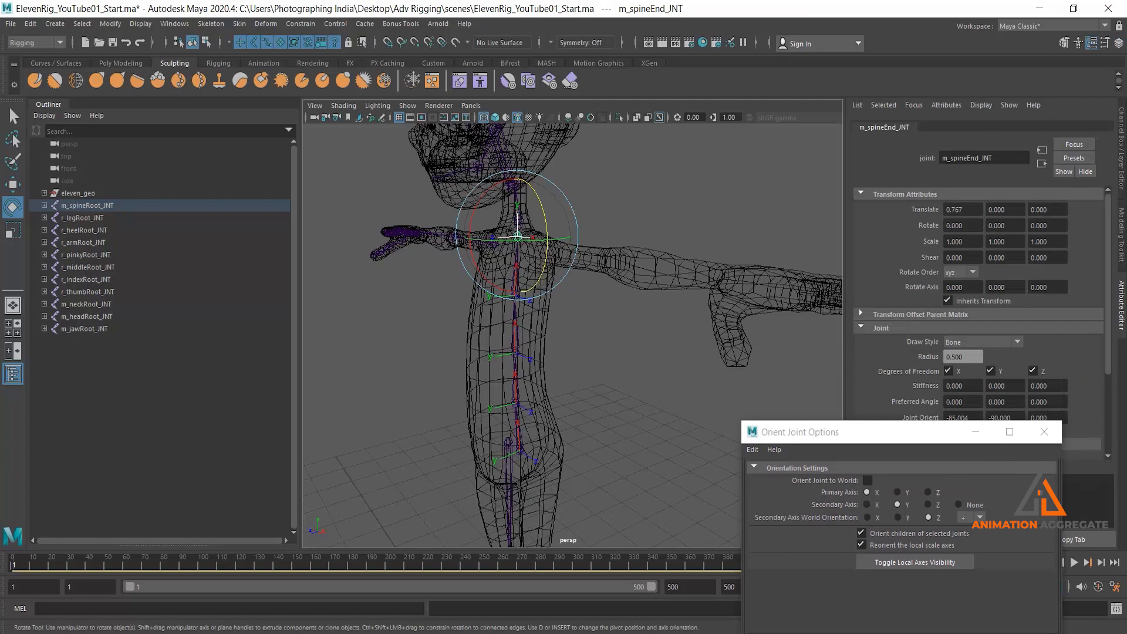
scroll(991, 310, "down", 1)
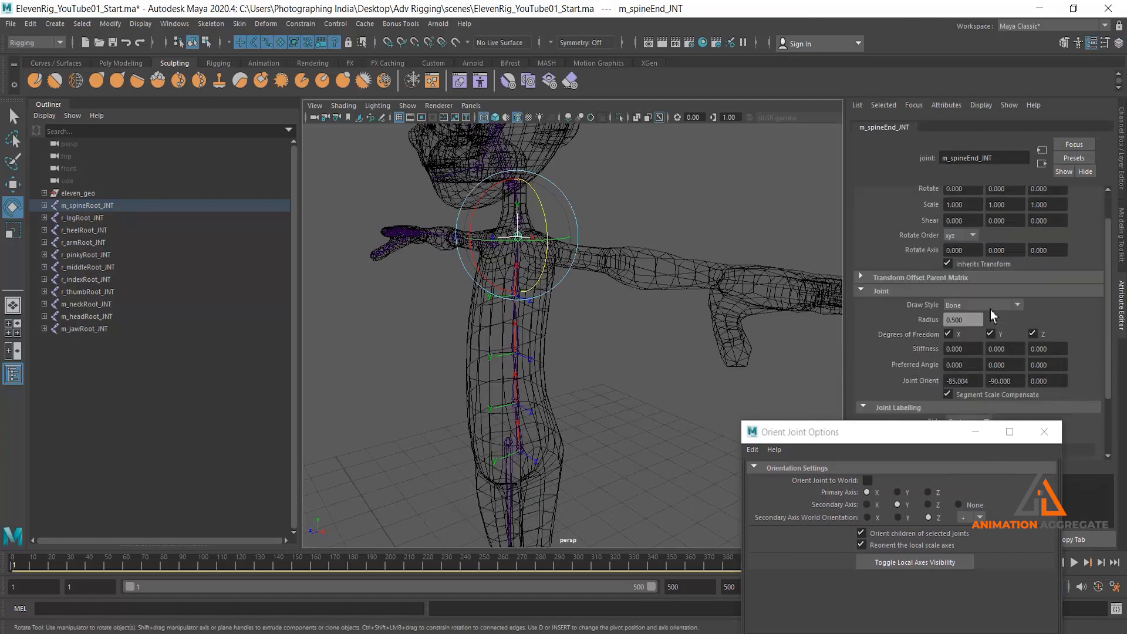
left_click(977, 380)
type("0")
left_click(1022, 381)
type("0")
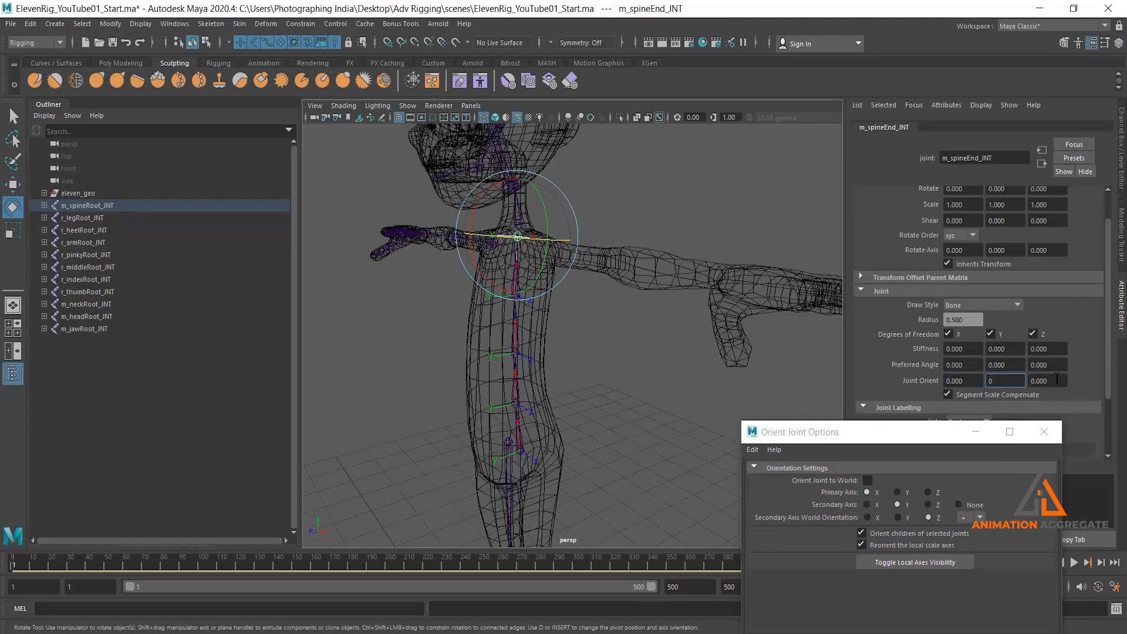
key("Return")
Examine the local axes along the spine from several angles and clear the selection
left_click_drag(590, 334, 616, 270, "alt")
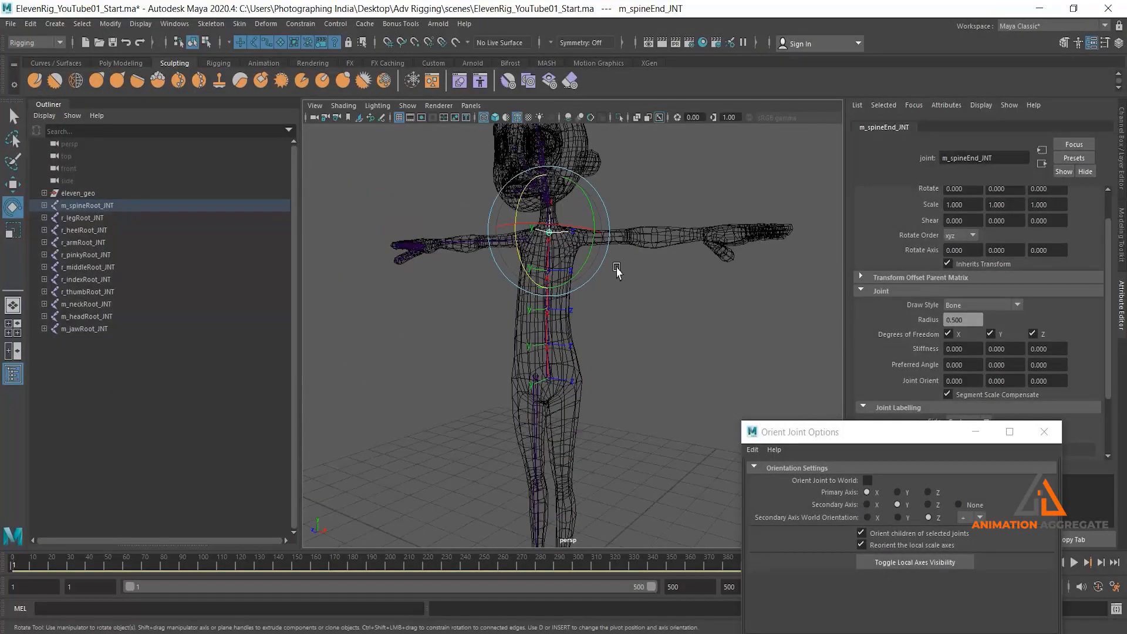
right_click_drag(617, 270, 599, 311, "alt")
left_click_drag(598, 312, 625, 317, "alt")
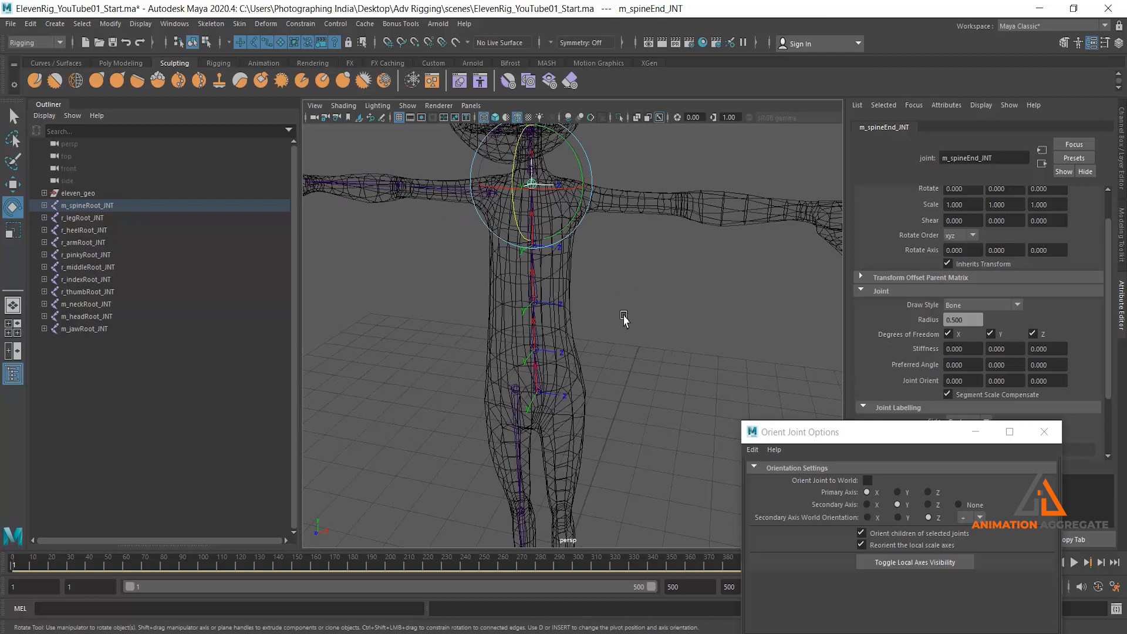
right_click_drag(571, 369, 566, 336, "alt")
middle_click_drag(645, 399, 611, 326, "alt")
left_click(612, 326)
left_click_drag(640, 326, 604, 331, "alt")
middle_click_drag(604, 330, 579, 290, "alt")
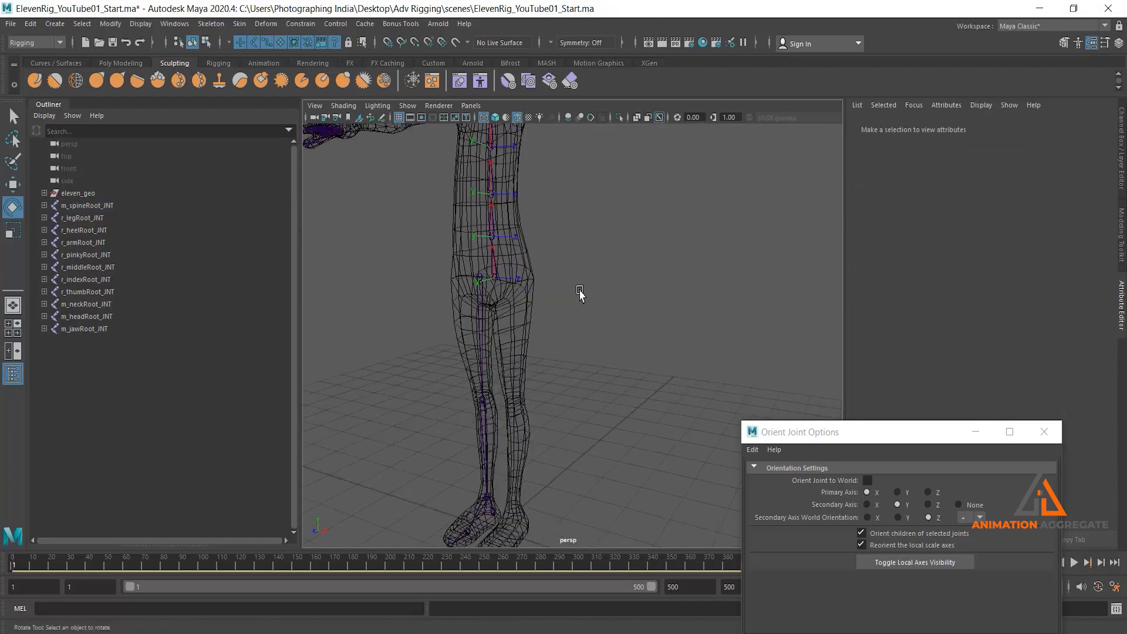
Create a polygon cube and place it beside the character at about X 3.69, Y 2.93
left_click(120, 63)
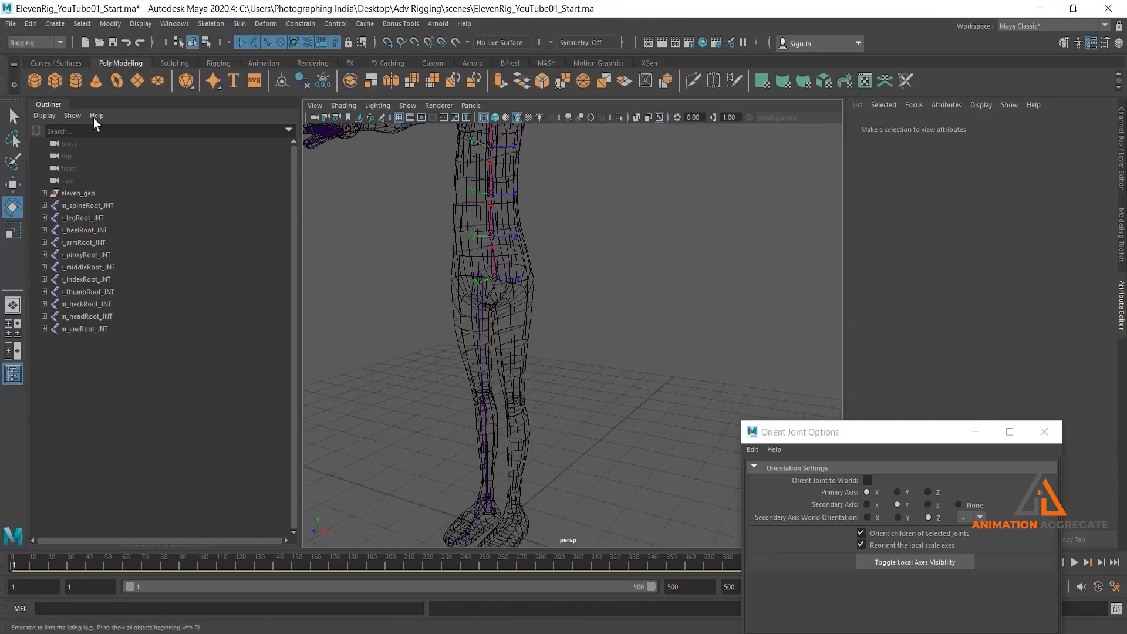
left_click(58, 82)
middle_click_drag(594, 464, 535, 394, "alt")
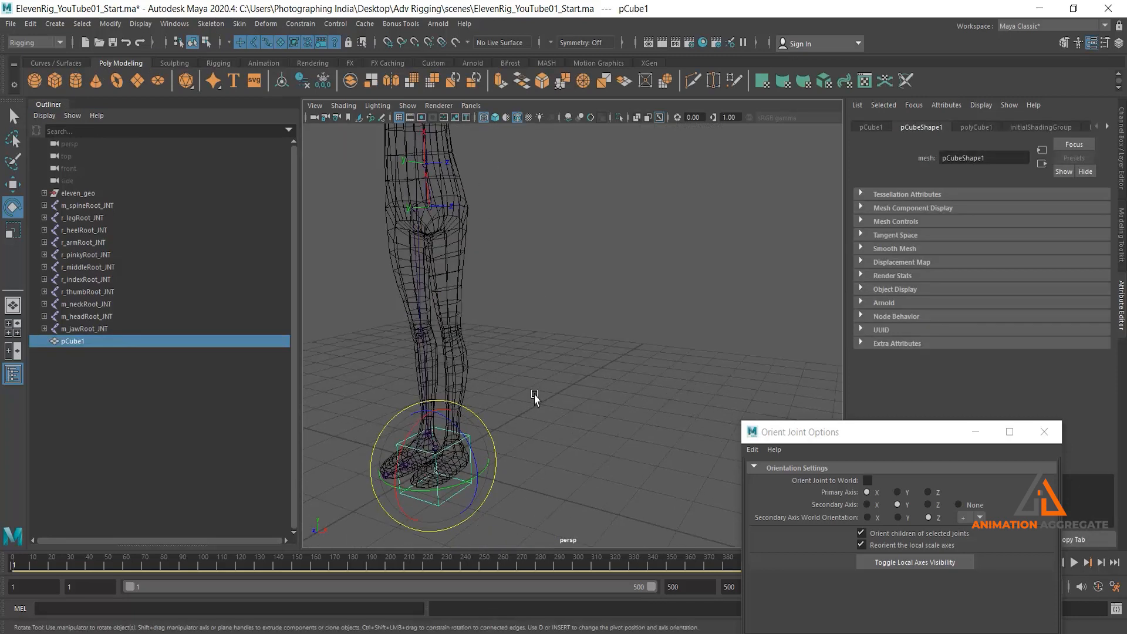
scroll(534, 394, "down", 3)
key("w")
left_click_drag(526, 435, 620, 464)
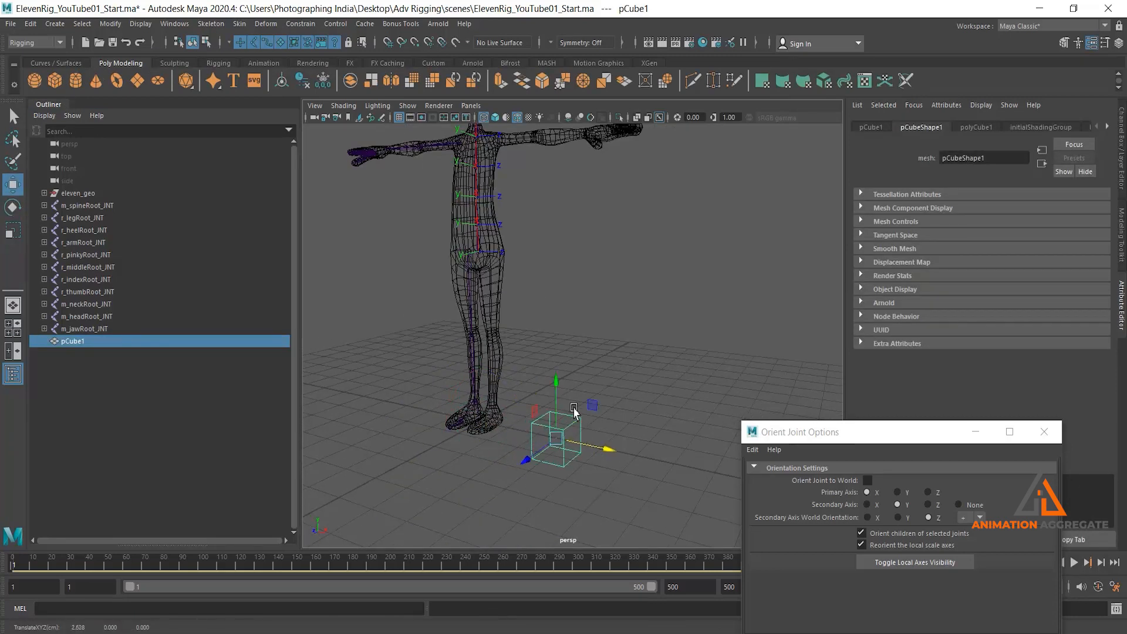
left_click_drag(554, 383, 575, 266)
middle_click_drag(592, 335, 603, 359, "alt")
left_click_drag(608, 377, 650, 377)
Stretch the cube vertically to a Y scale of about 2.58 and snap its pivot to the centre of its base
key("r")
left_click_drag(606, 301, 610, 427)
key("w")
key("d")
key("v")
key("ctrl+z")
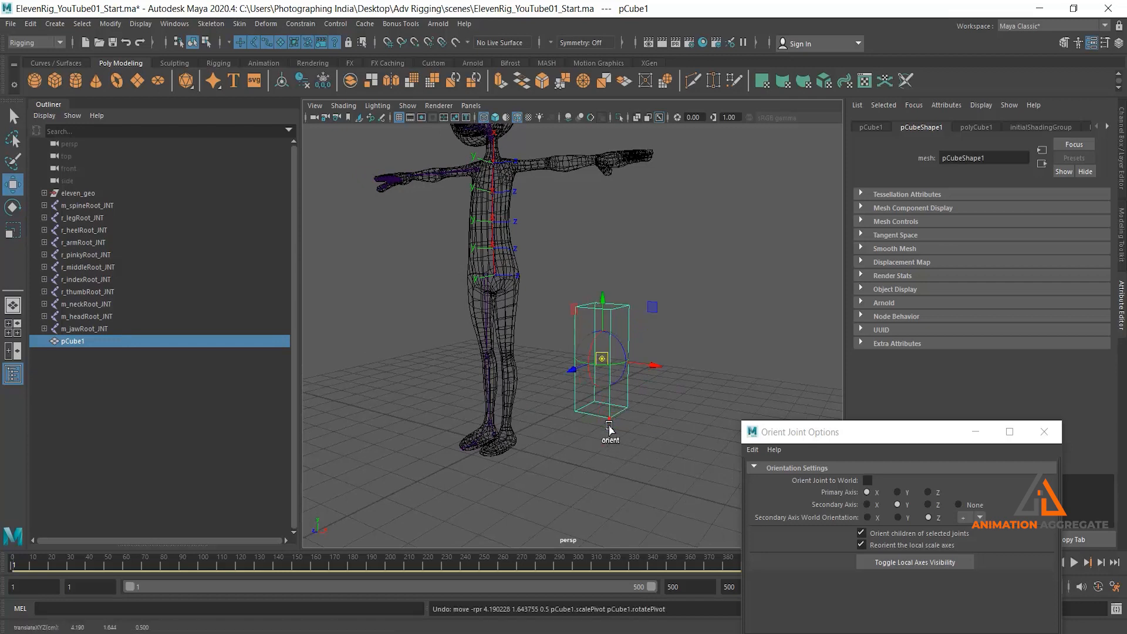
left_click(604, 302)
key("v")
middle_click_drag(616, 417, 609, 428)
scroll(719, 358, "down", 1)
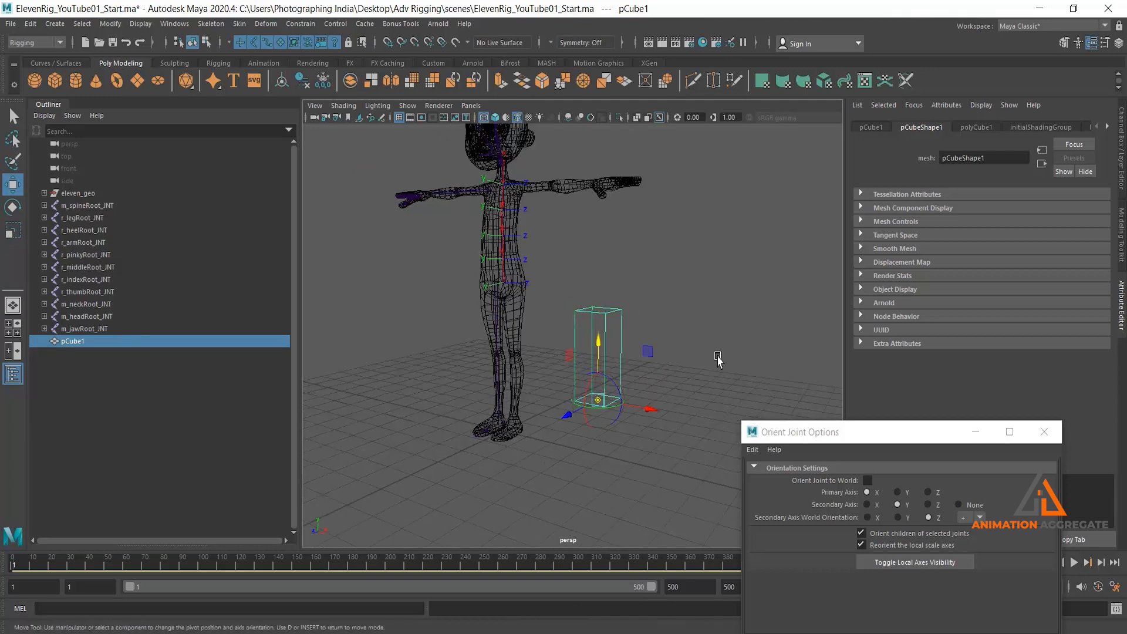
Show the cube's transform channels, test a rotation of about -7.8 degrees around its Rotate X axis, and undo it
key("e")
key("ctrl+a")
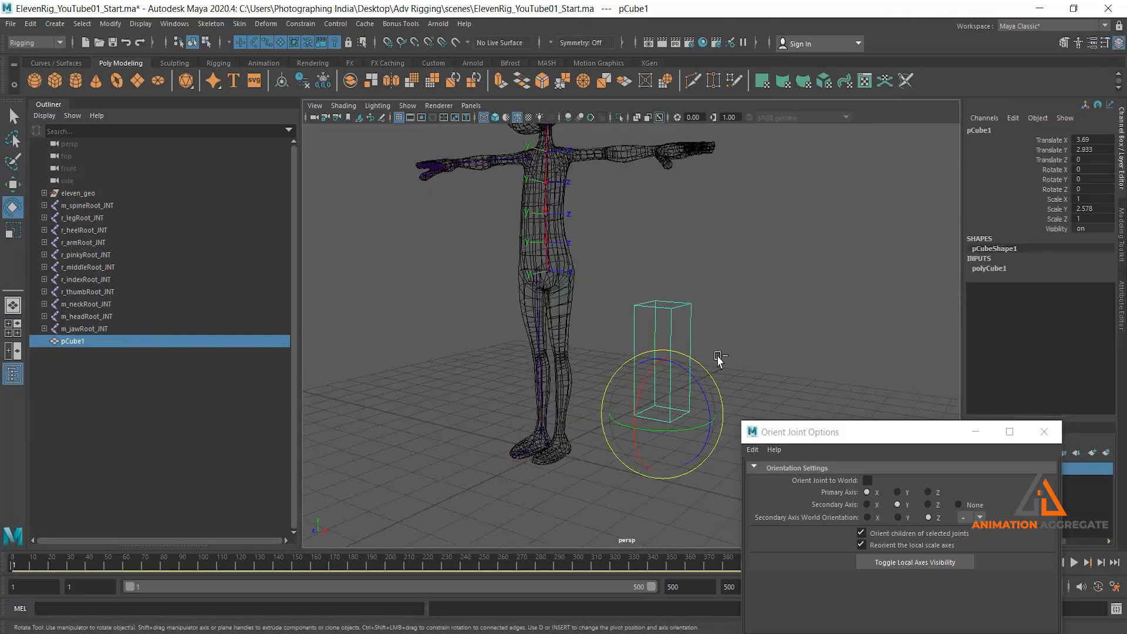
left_click(1049, 176)
mouse_move(738, 296)
left_mouse_down("alt")
mouse_move(715, 304)
mouse_move(733, 310)
left_mouse_up("alt")
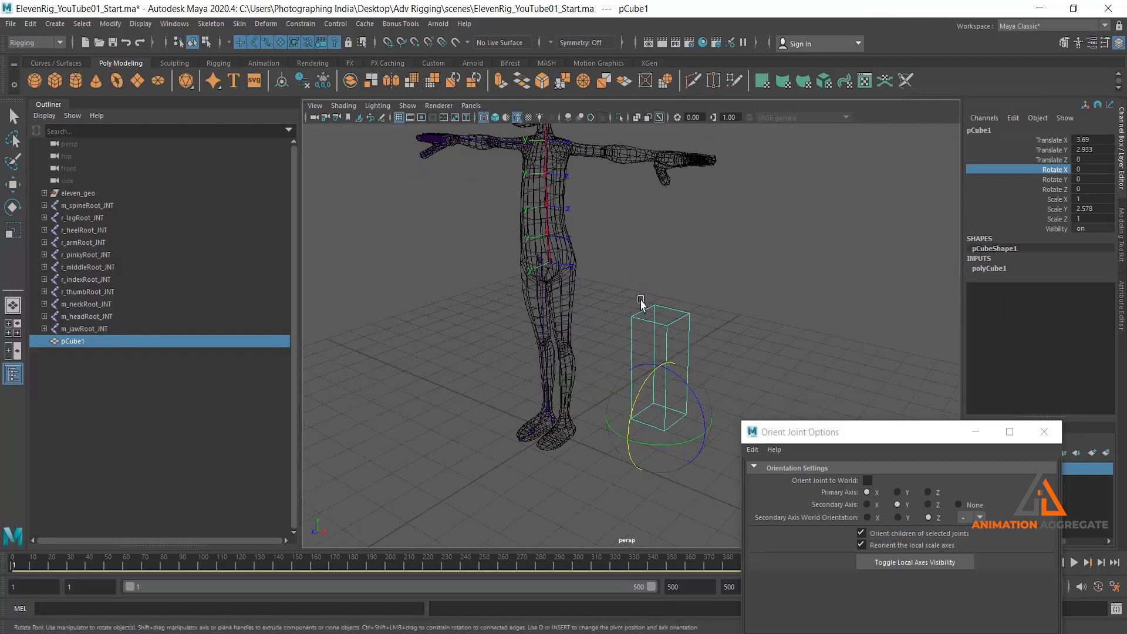
left_click_drag(652, 320, 666, 318, "alt")
middle_click_drag(680, 395, 726, 287)
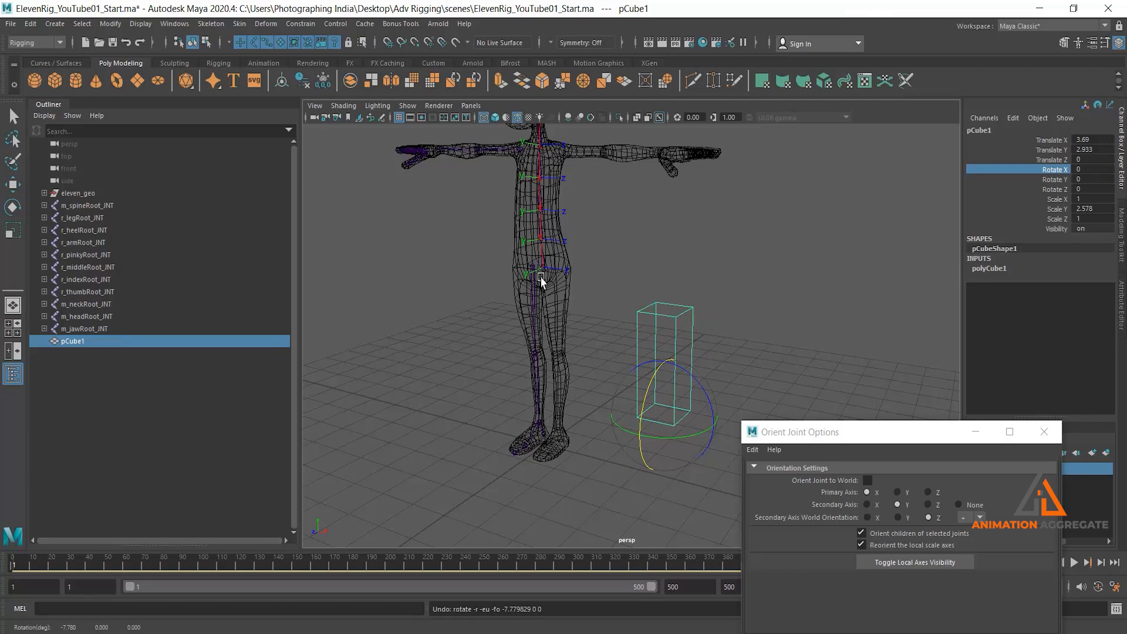
Try a free rotation of the spine root joint and a Rotate X of about 14.8 degrees, undoing both
left_click(542, 267)
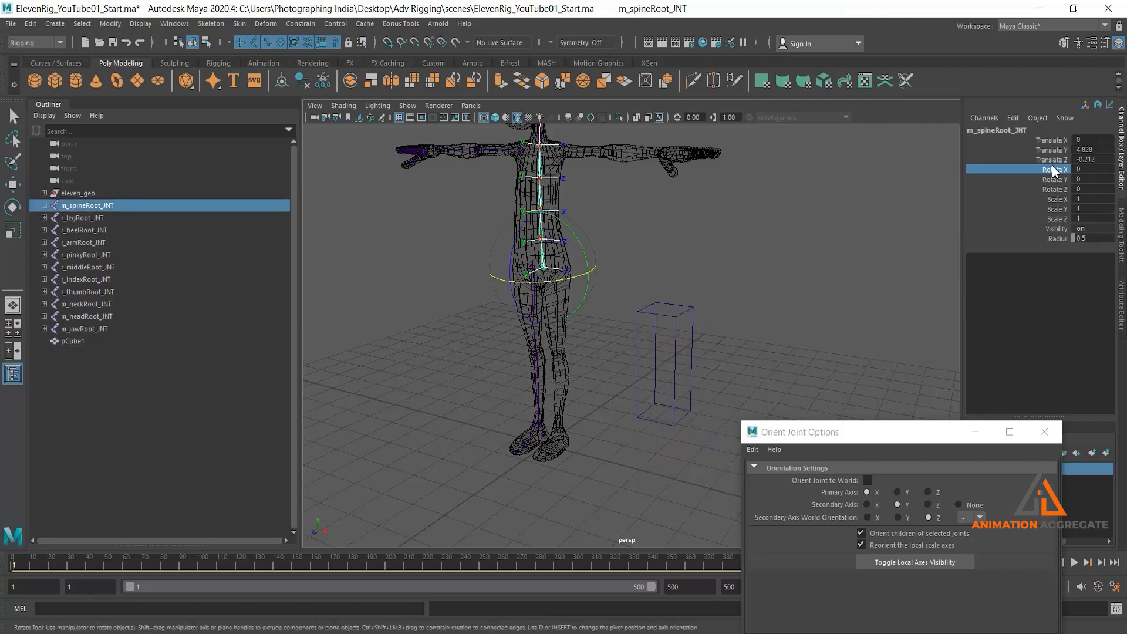
left_click_drag(517, 262, 640, 286)
key("ctrl+z")
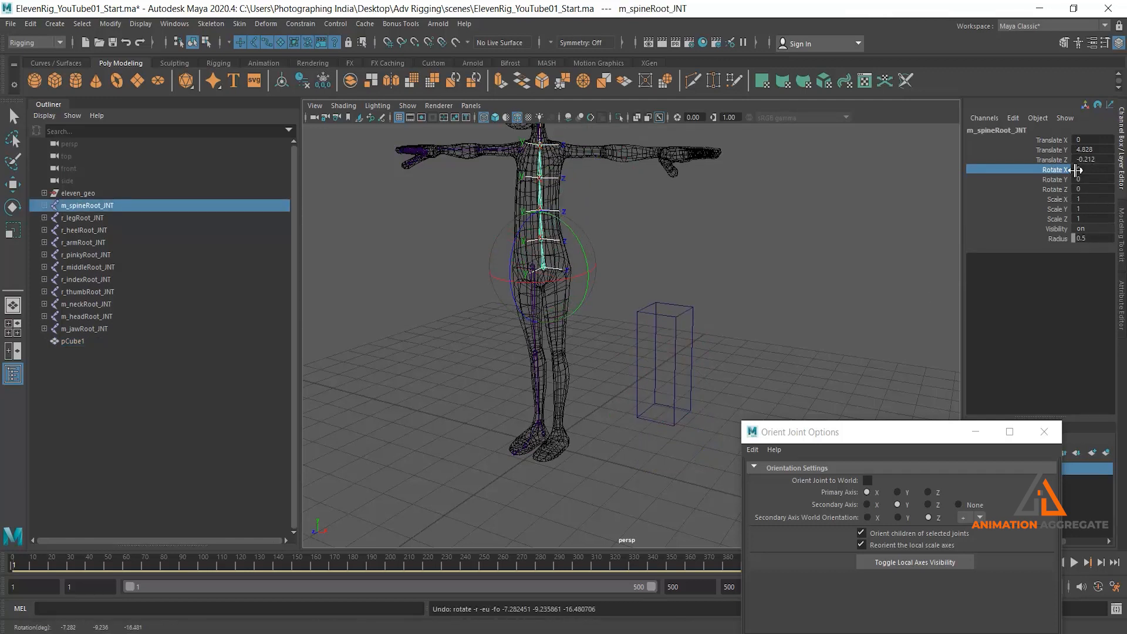
key("ctrl+z")
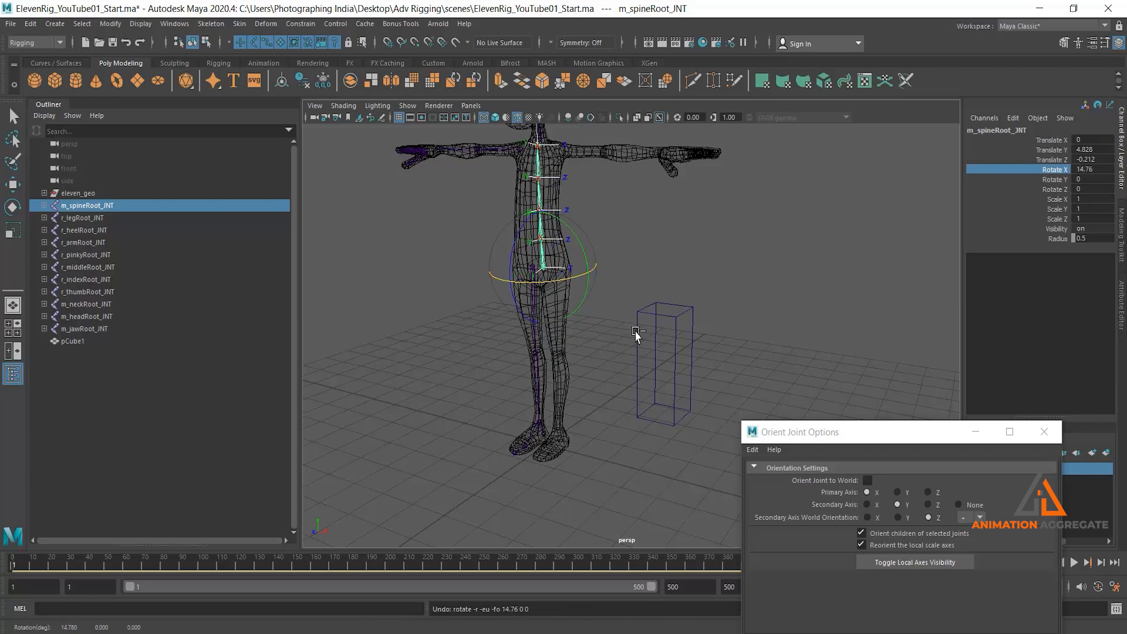
Test rotating the cube around its Rotate Y and Rotate Z axes, undoing each rotation
left_click(638, 332)
left_click(1055, 179)
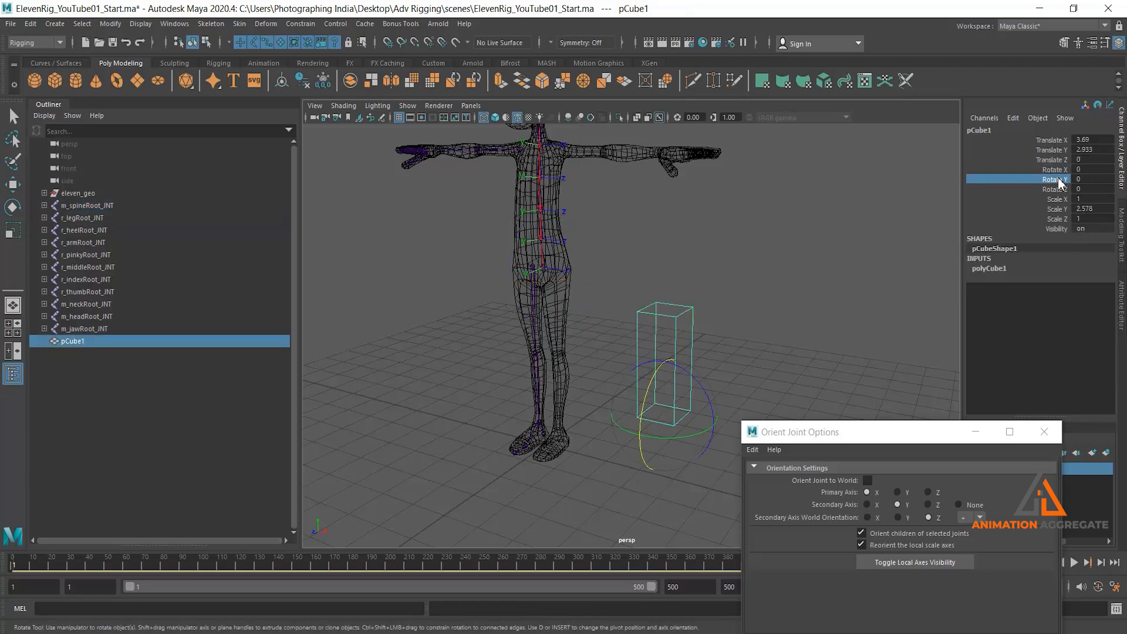
middle_click_drag(753, 283, 684, 317)
key("ctrl+z")
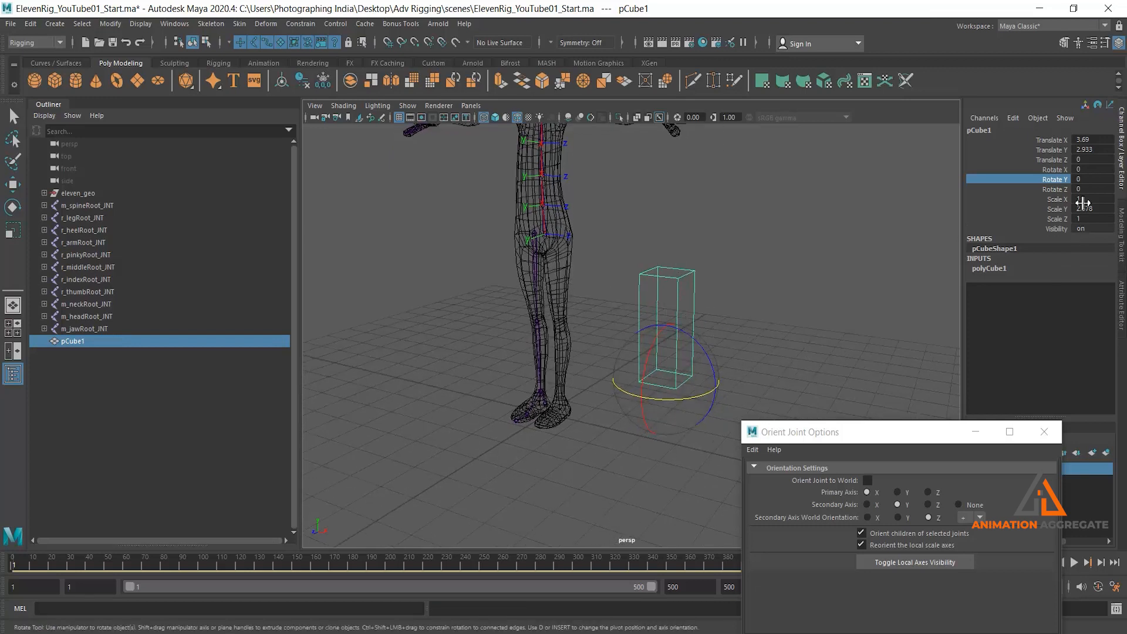
left_click(1062, 189)
middle_click_drag(731, 214, 674, 219)
key("ctrl+z")
Test the spine root joint's Rotate Y and a Rotate Z of about -66.3 degrees, undoing each rotation
left_click(546, 232)
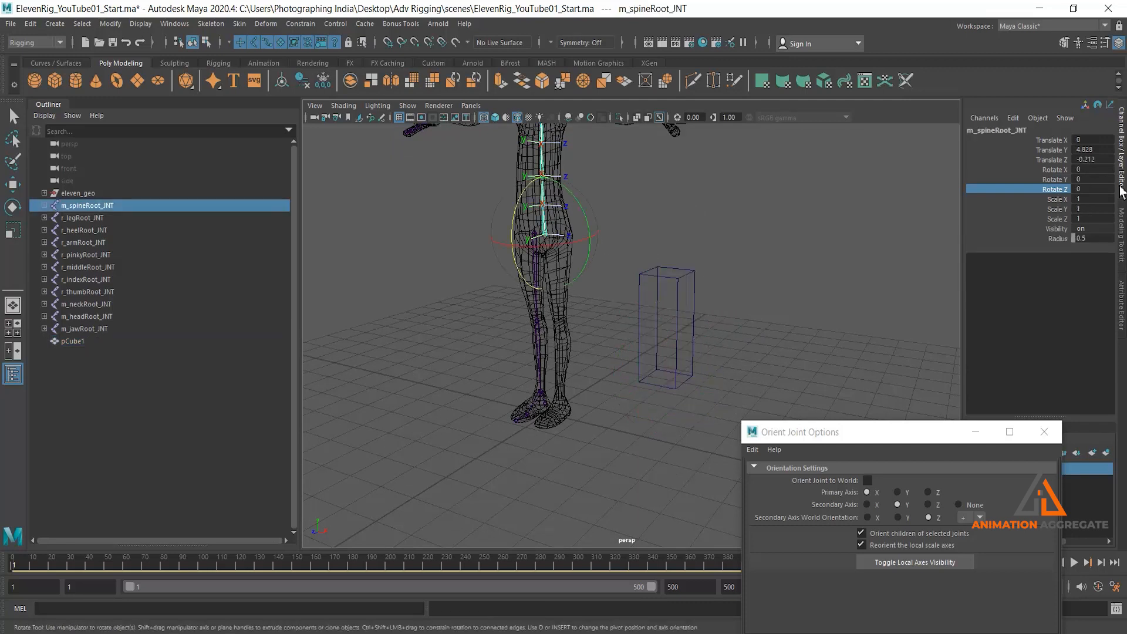
left_click(1052, 179)
middle_click_drag(731, 190, 630, 174)
key("ctrl+z")
left_click(1054, 189)
middle_click_drag(840, 212, 652, 229)
key("ctrl+z")
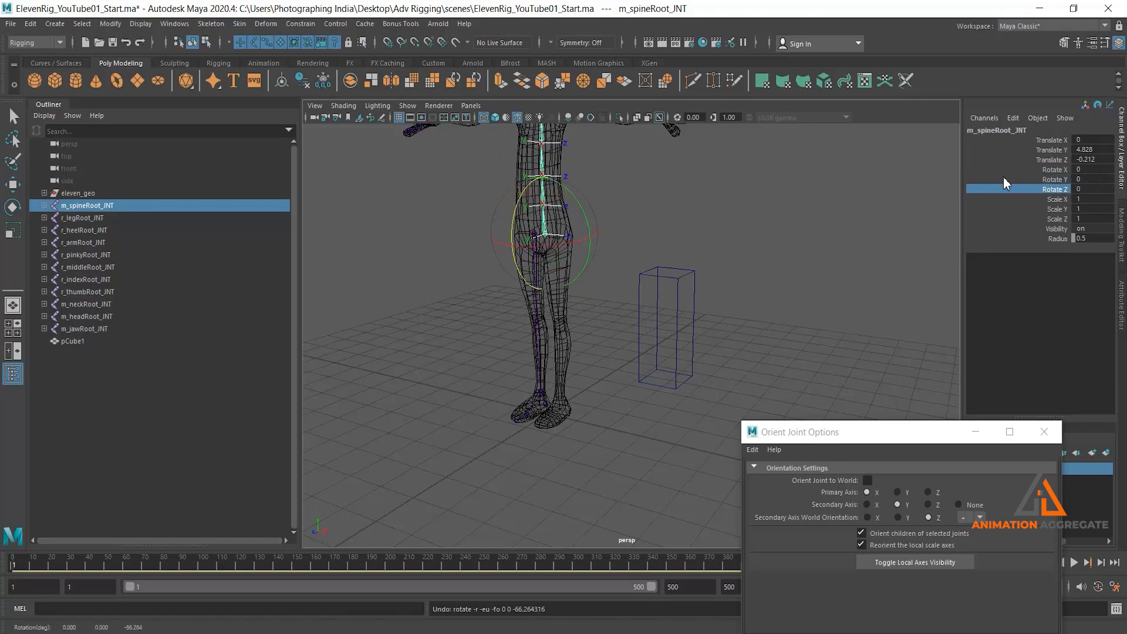
Test the spine root joint's Rotate X, Rotate Y and Rotate Z channels in turn, undoing each rotation
left_click(1054, 171)
middle_click_drag(813, 221, 745, 243)
key("ctrl+z")
left_click(1033, 179)
key("ctrl+z")
left_click(1063, 189)
middle_click_drag(825, 211, 772, 249)
key("ctrl+z")
Test the cube's Rotate X and Rotate Y, then a Rotate Z of about 26.6 degrees, undoing each rotation
left_click(694, 262)
left_click(1055, 170)
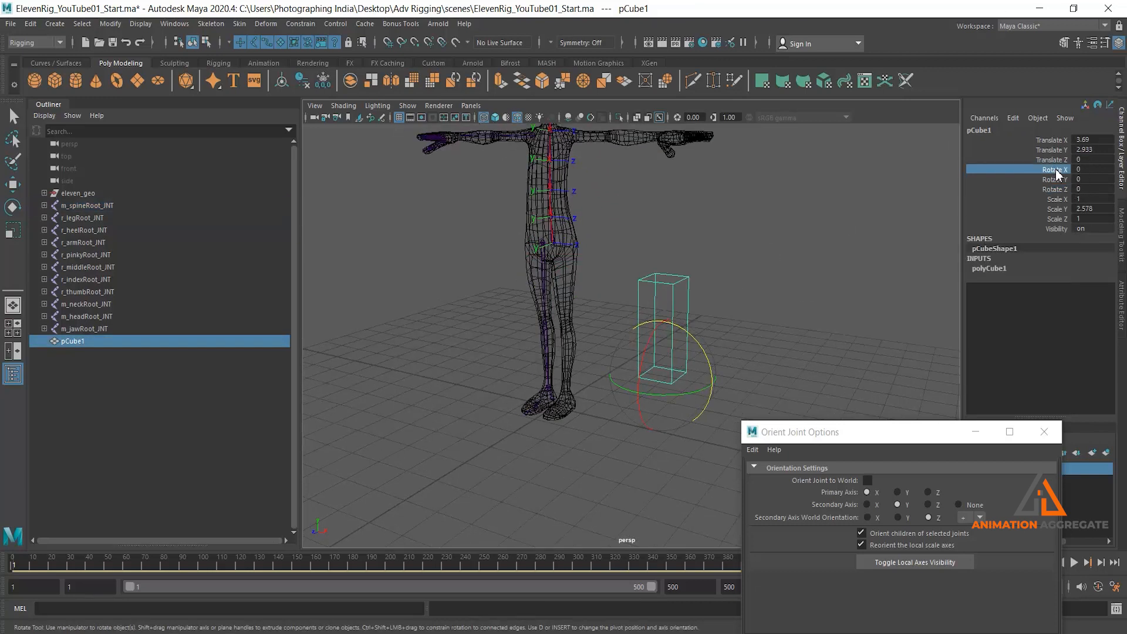
middle_click_drag(768, 219, 710, 264)
key("ctrl+z")
left_click(1055, 179)
middle_click_drag(798, 222, 765, 231)
key("ctrl+z")
left_click(1045, 190)
key("ctrl+z")
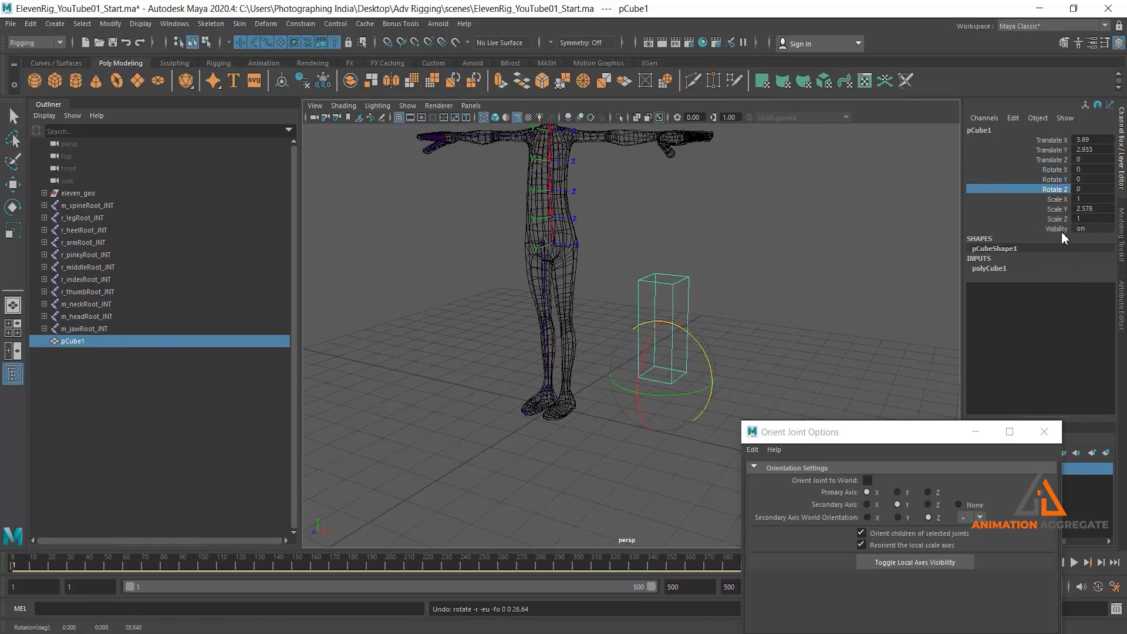
Highlight the cube's Rotate X, Rotate Y and Rotate Z channels one by one, then all three together
left_click(1055, 170)
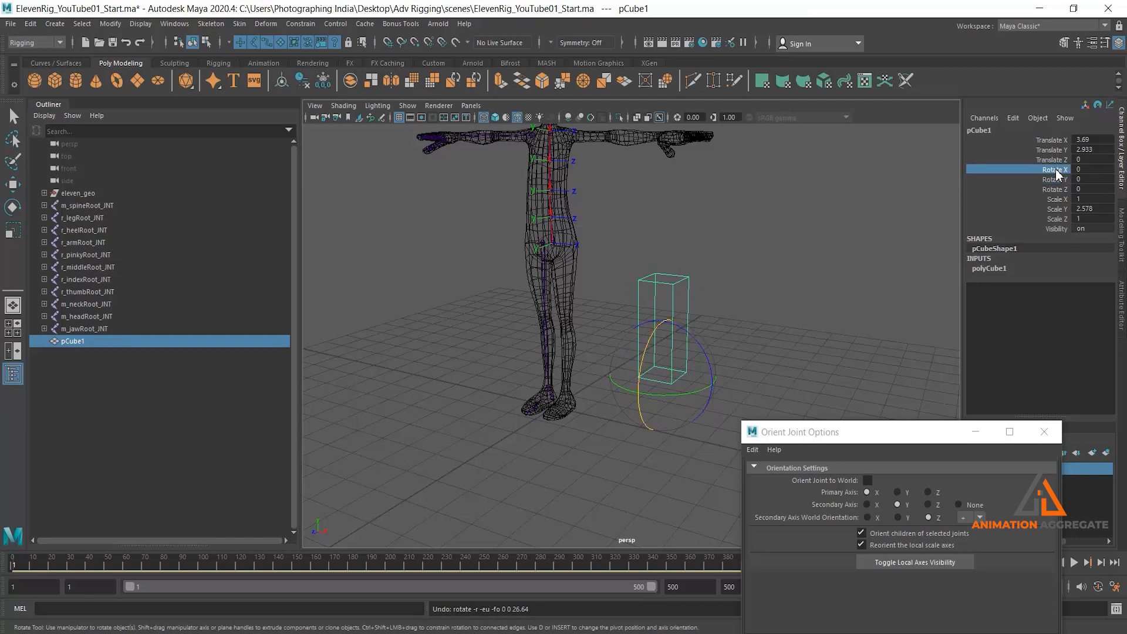
left_click(1057, 180)
left_click(1057, 189)
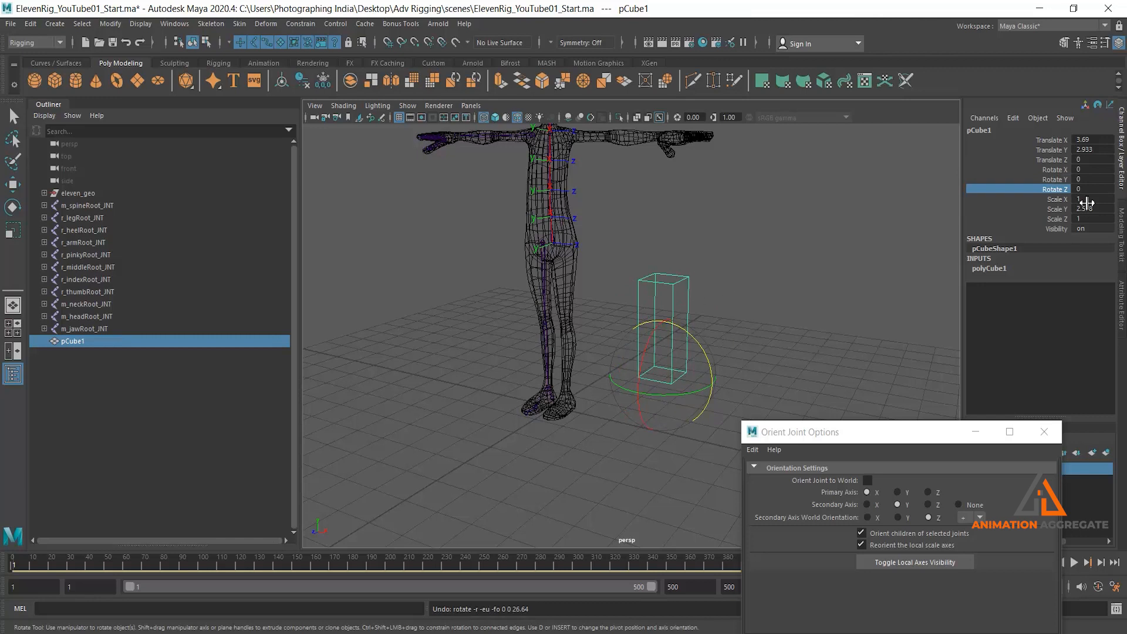
left_click(1058, 169, "shift")
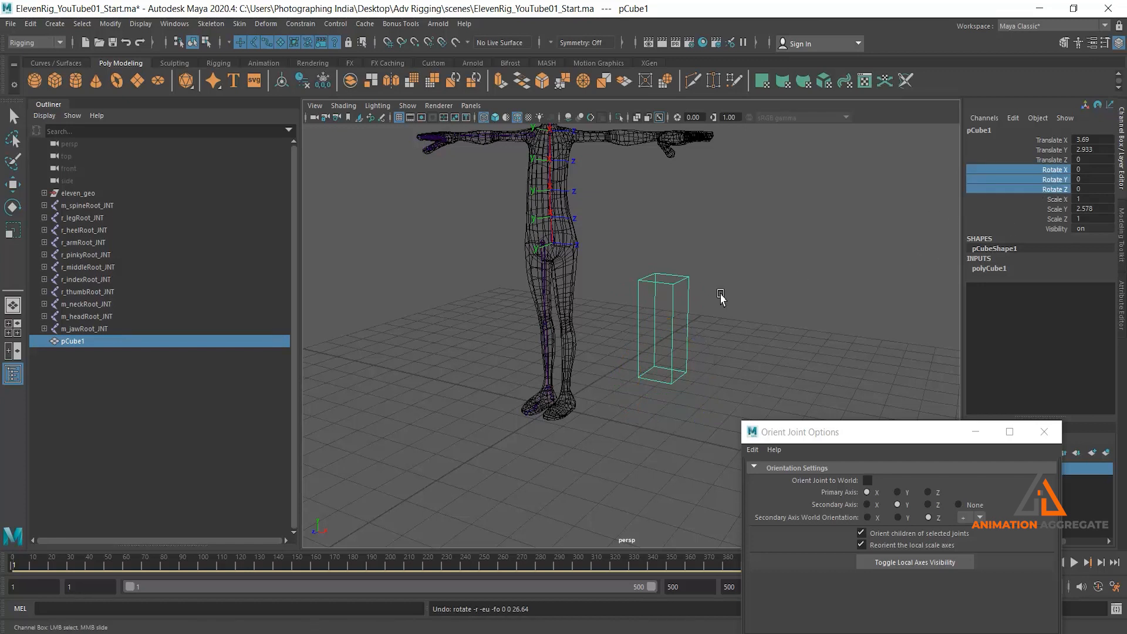
Delete the test cube beside the character
left_click_drag(668, 243, 678, 308)
left_click(1057, 179)
middle_click_drag(709, 259, 708, 258)
key("e")
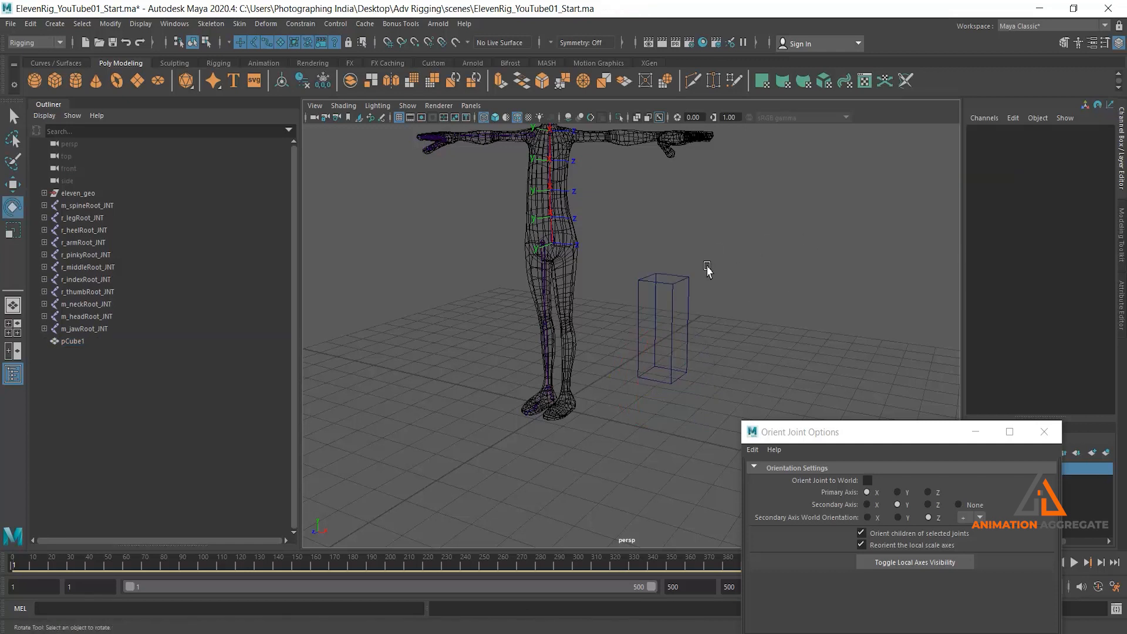
key("Delete")
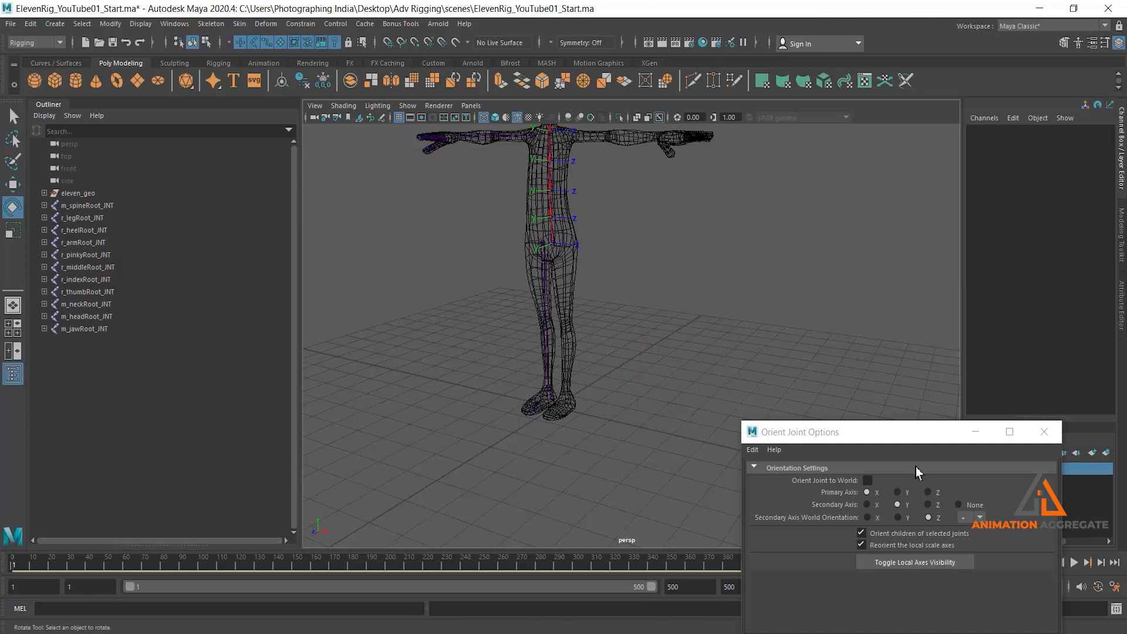
Set the joint orientation options to primary axis Y, secondary axis X and secondary axis world orientation X
left_click_drag(917, 435, 909, 294)
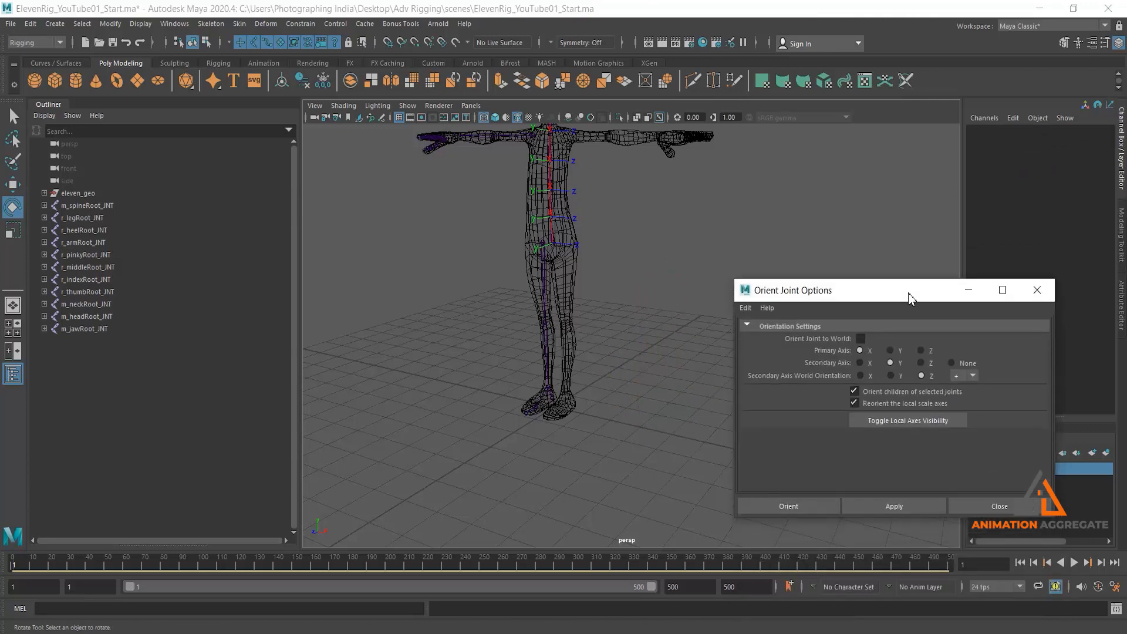
left_click(890, 351)
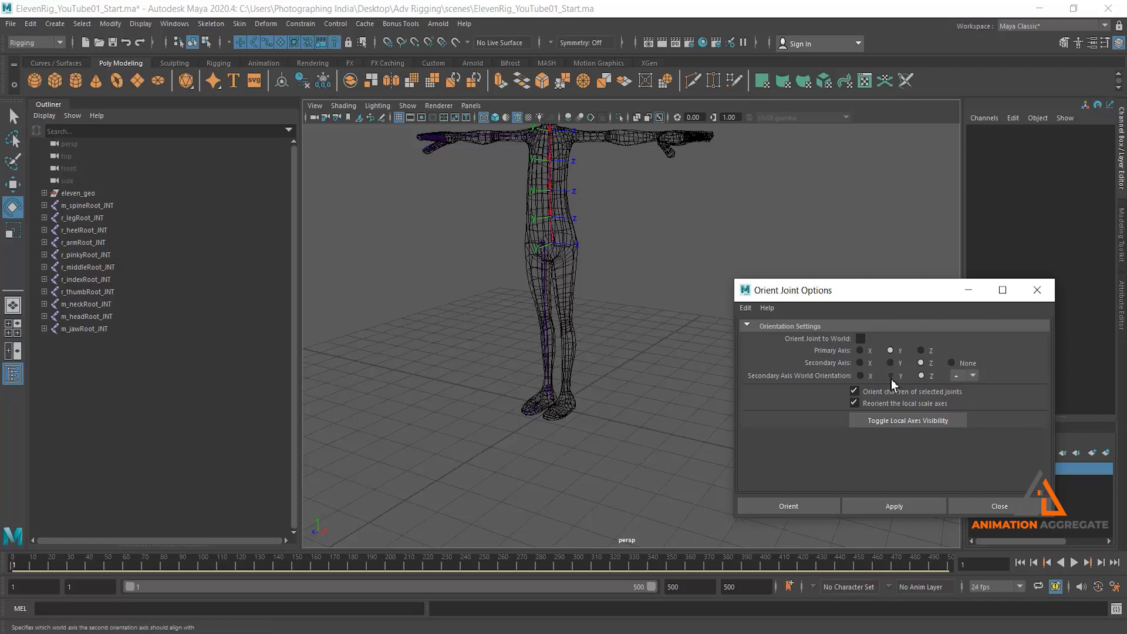
left_click(871, 366)
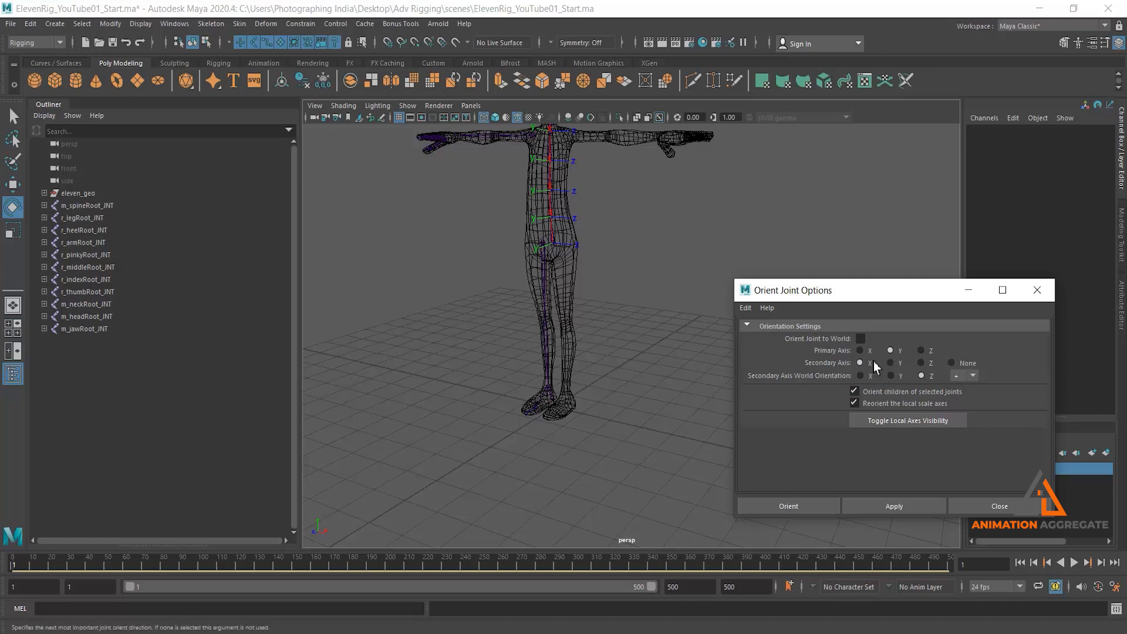
left_click_drag(578, 296, 571, 244, "alt")
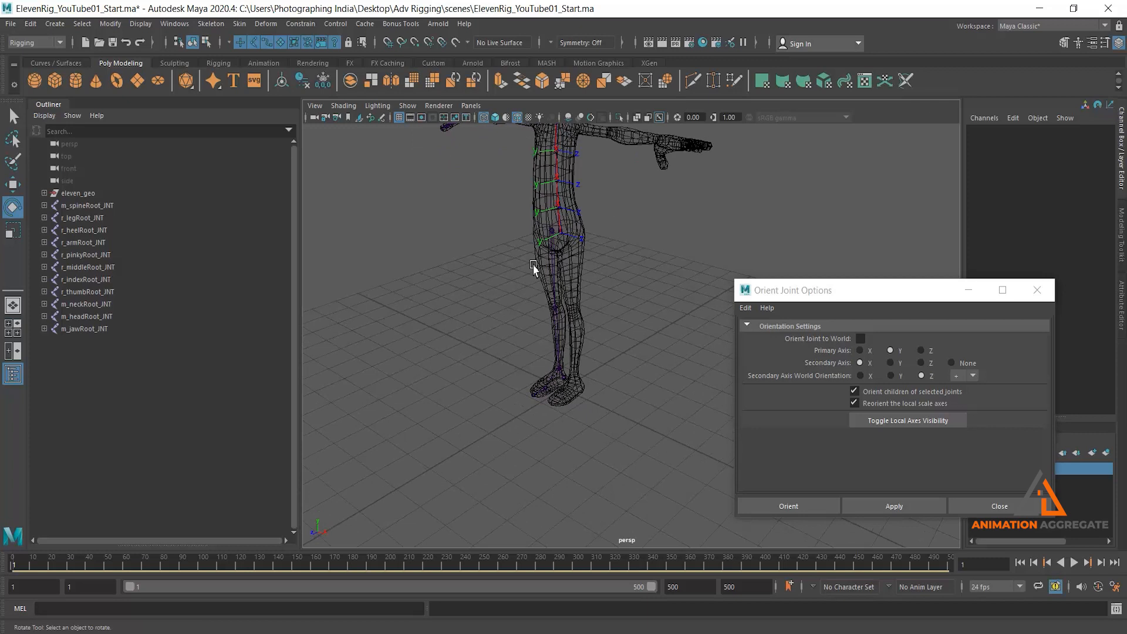
left_click_drag(533, 268, 539, 281, "alt")
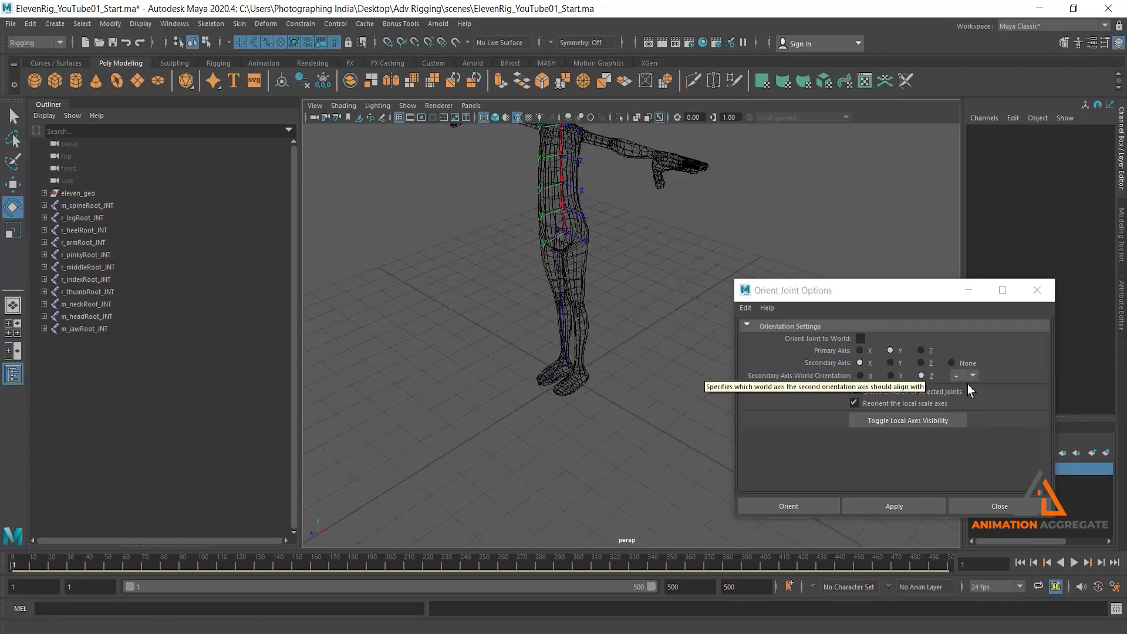
left_click(861, 376)
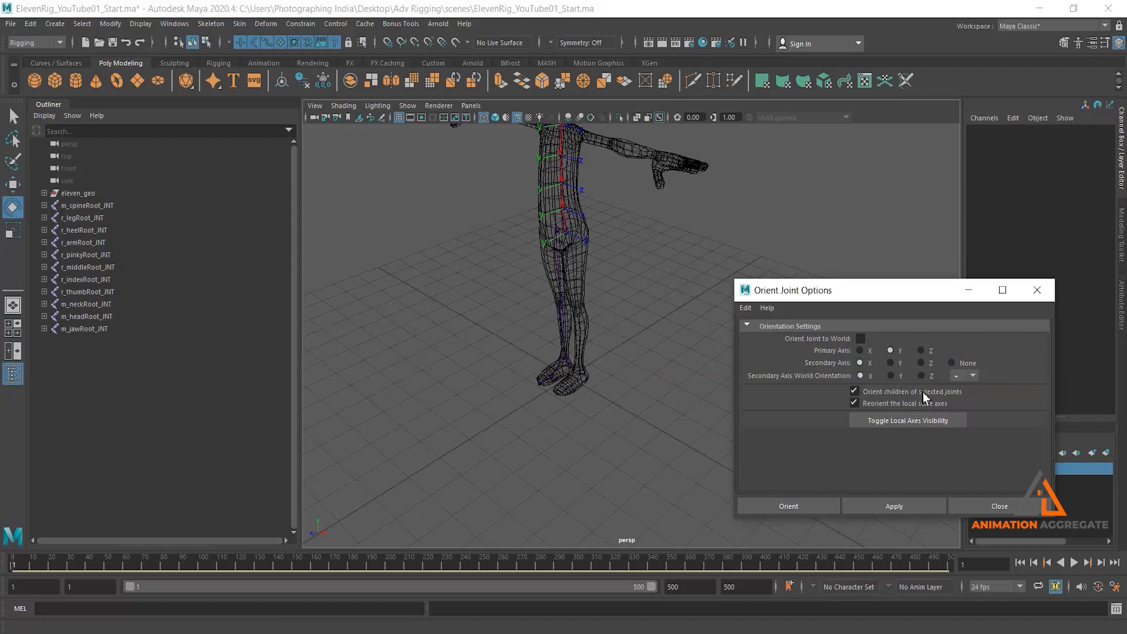
Apply the joint orientation settings to the spine root joint and its children, and inspect the resulting local axes
left_click(912, 508)
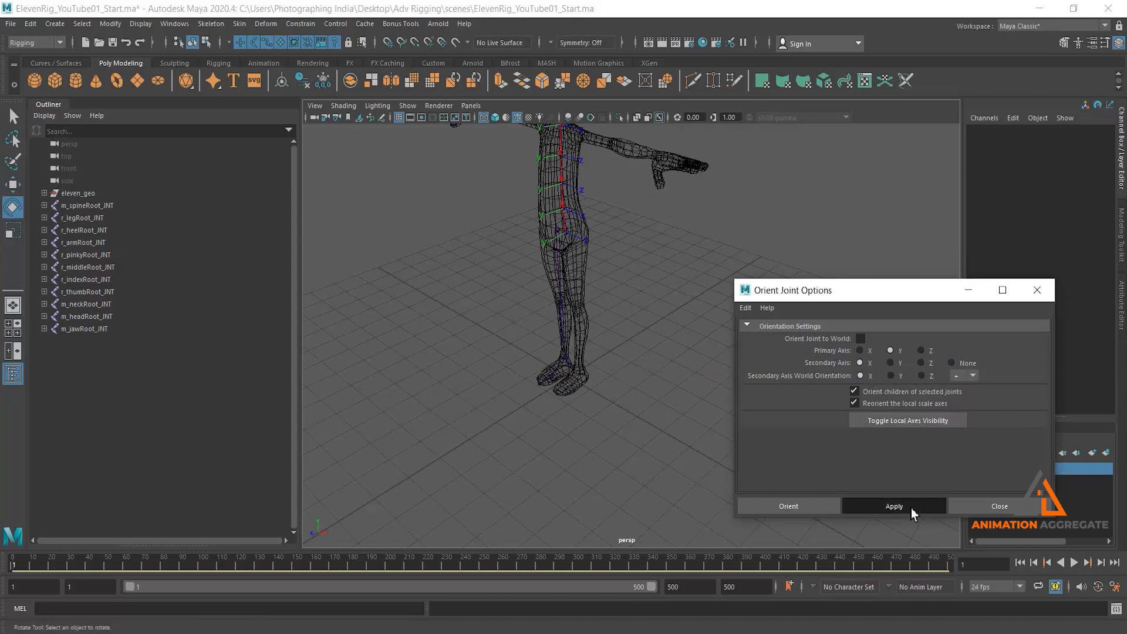
left_click(565, 232)
left_click(910, 508)
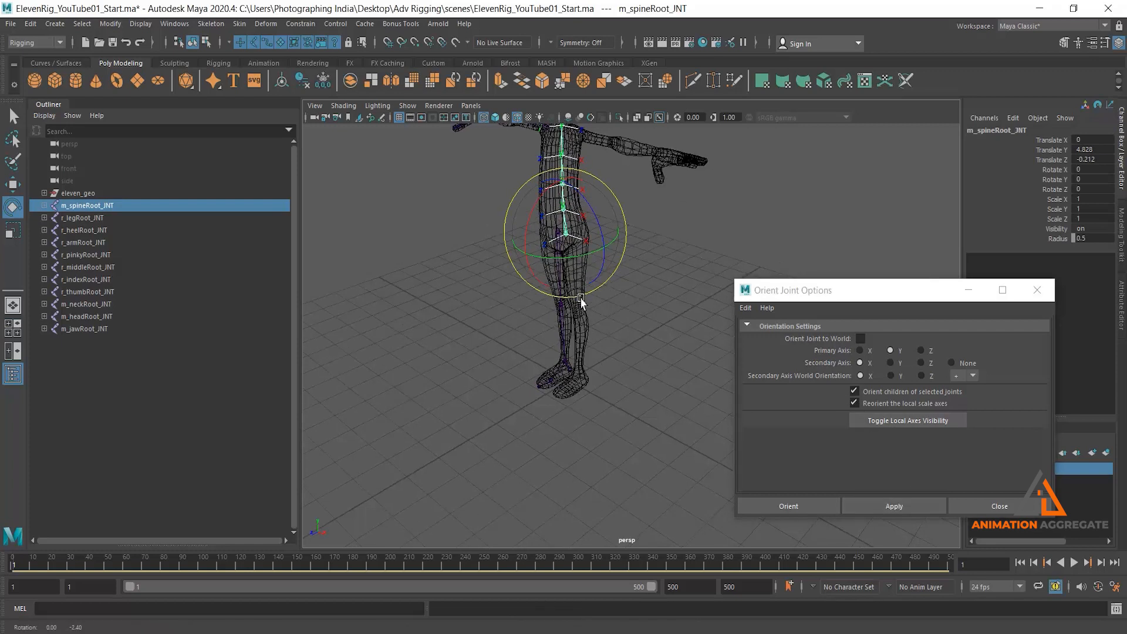
middle_click_drag(584, 290, 594, 355, "alt")
right_click_drag(594, 355, 591, 406, "alt")
left_click(599, 307)
left_click(539, 259)
left_click_drag(631, 347, 673, 336, "alt")
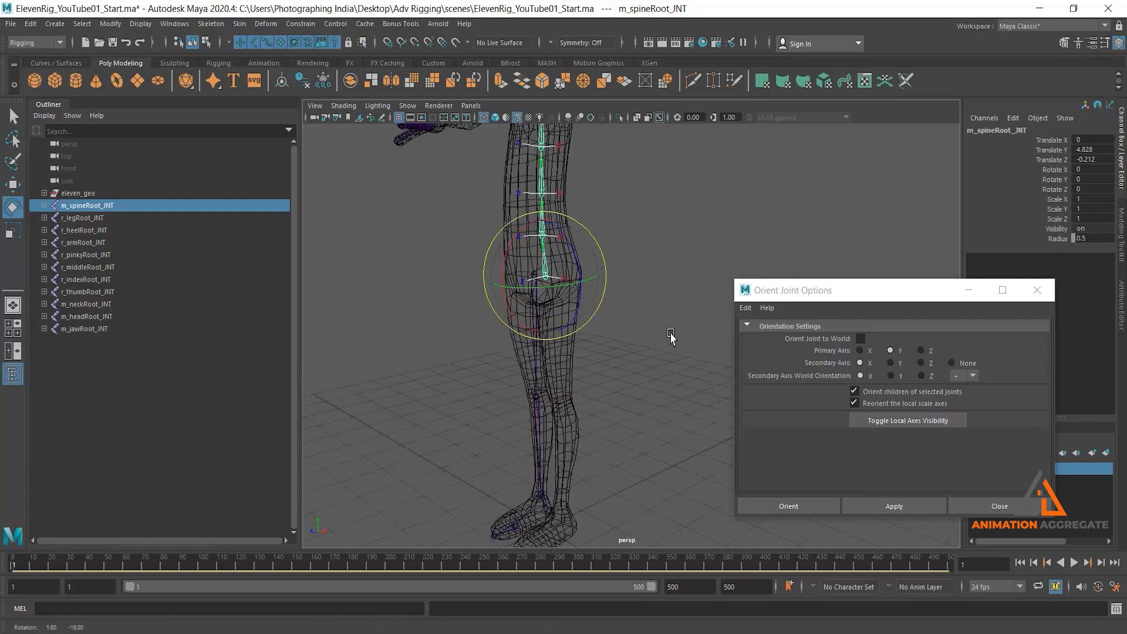
Test the reoriented spine root joint with several Rotate X rotations, including about -45.7 degrees, and undo them
left_click(1054, 170)
middle_click_drag(646, 269, 495, 302)
key("ctrl+z")
left_click_drag(581, 352, 525, 288, "alt")
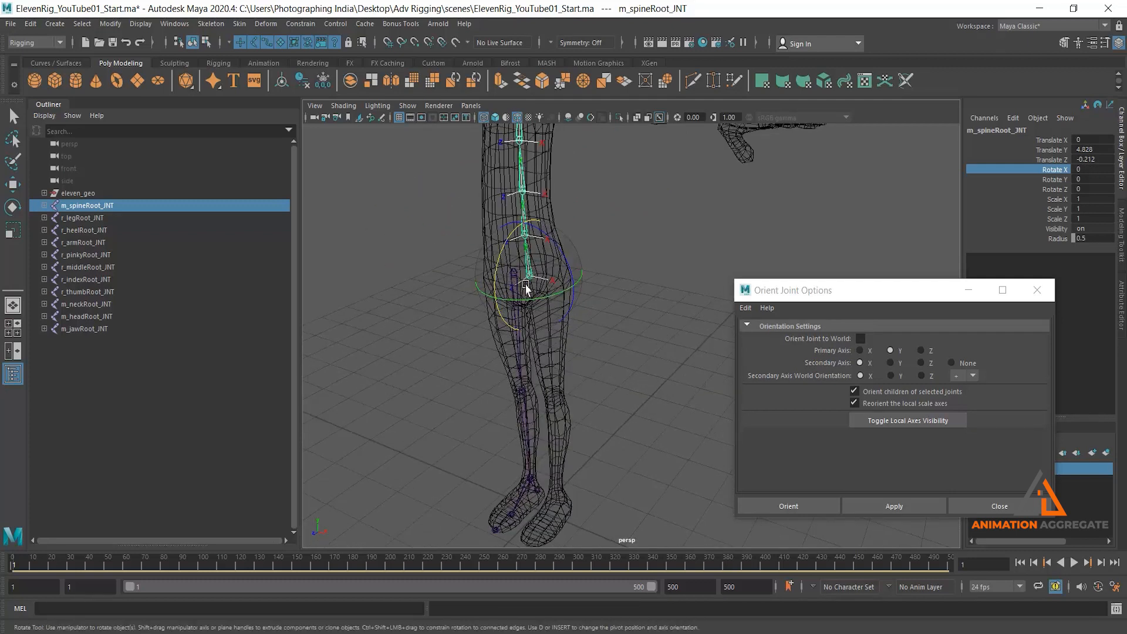
mouse_move(660, 289)
left_mouse_down("alt")
mouse_move(688, 298)
mouse_move(657, 297)
left_mouse_up("alt")
middle_click_drag(657, 297, 593, 304)
key("ctrl+z")
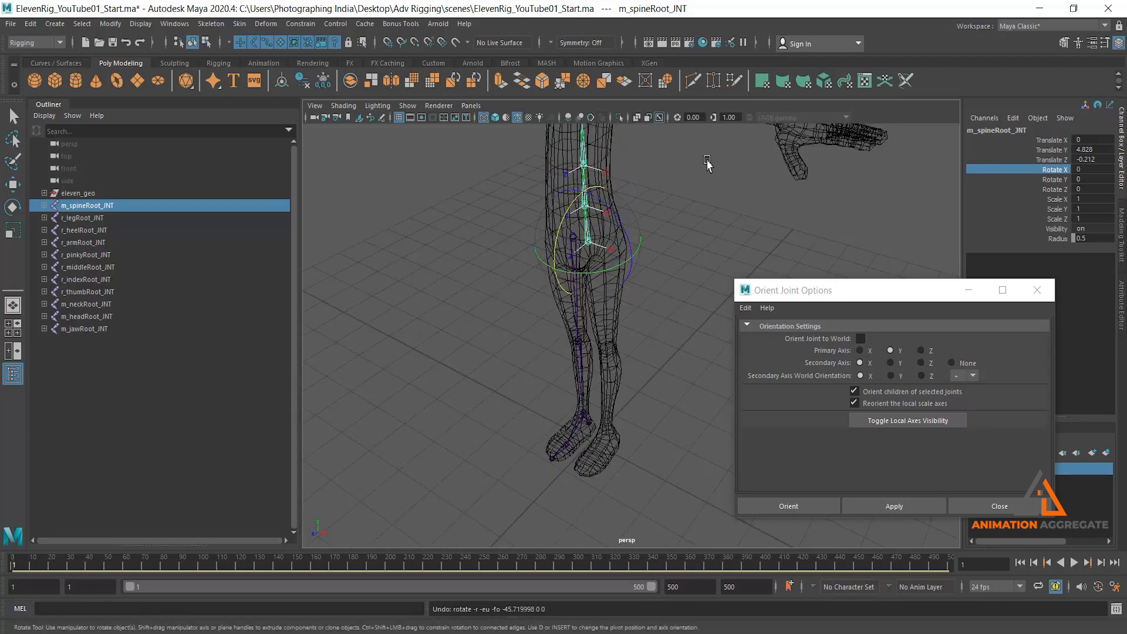
middle_click_drag(719, 198, 783, 199)
key("ctrl+z")
Orient the spine end joint to the world, turn the Orient Joint to World option back off, and clear the selection
middle_click_drag(695, 232, 671, 279, "alt")
left_click_drag(657, 264, 611, 257, "alt")
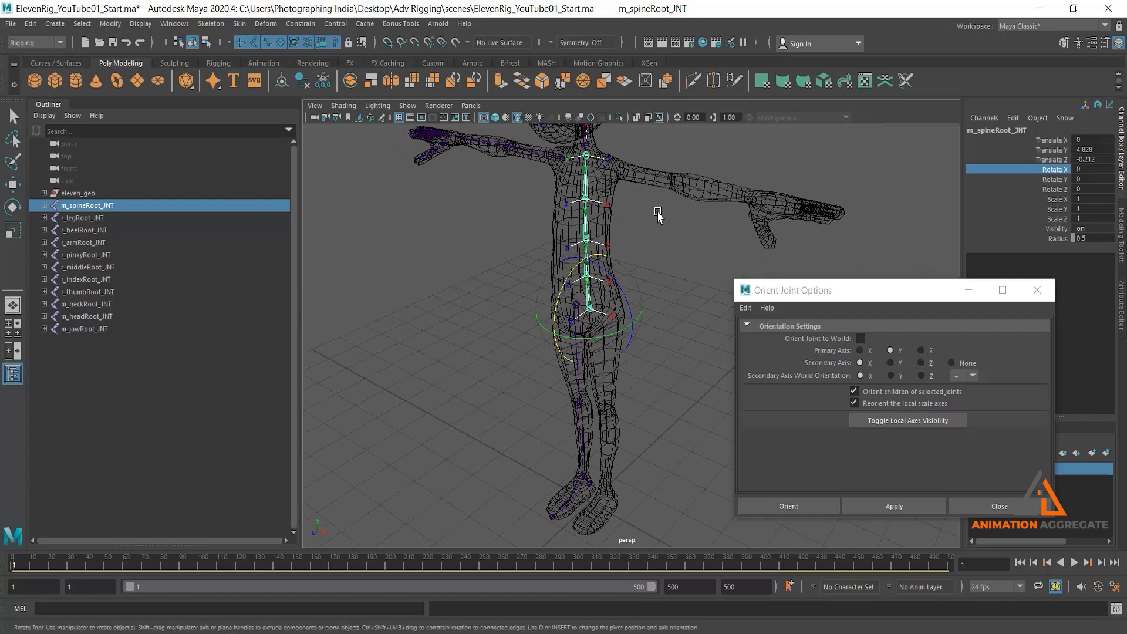
middle_click_drag(658, 212, 653, 257, "alt")
left_click(717, 207)
left_click(593, 229)
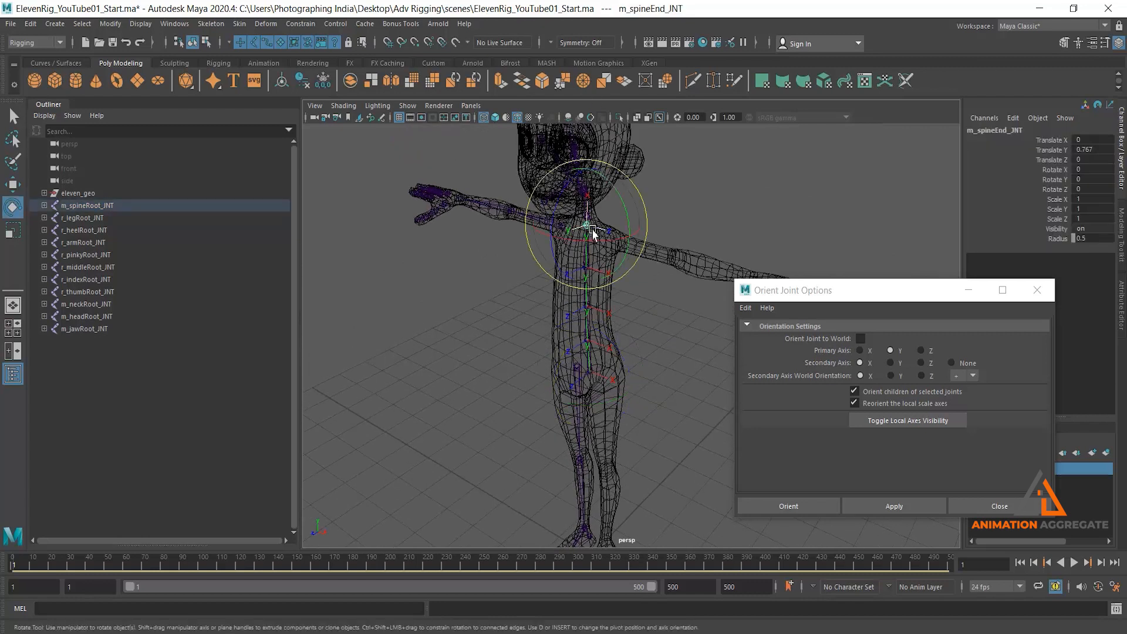
left_click_drag(726, 253, 605, 263, "alt")
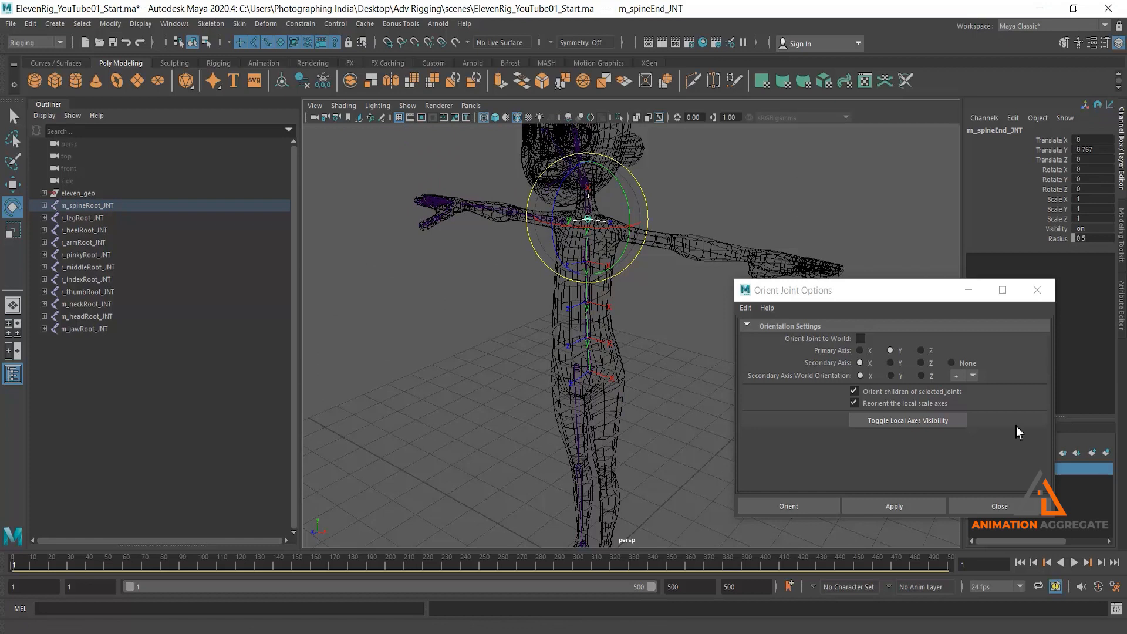
left_click(860, 339)
left_click(915, 510)
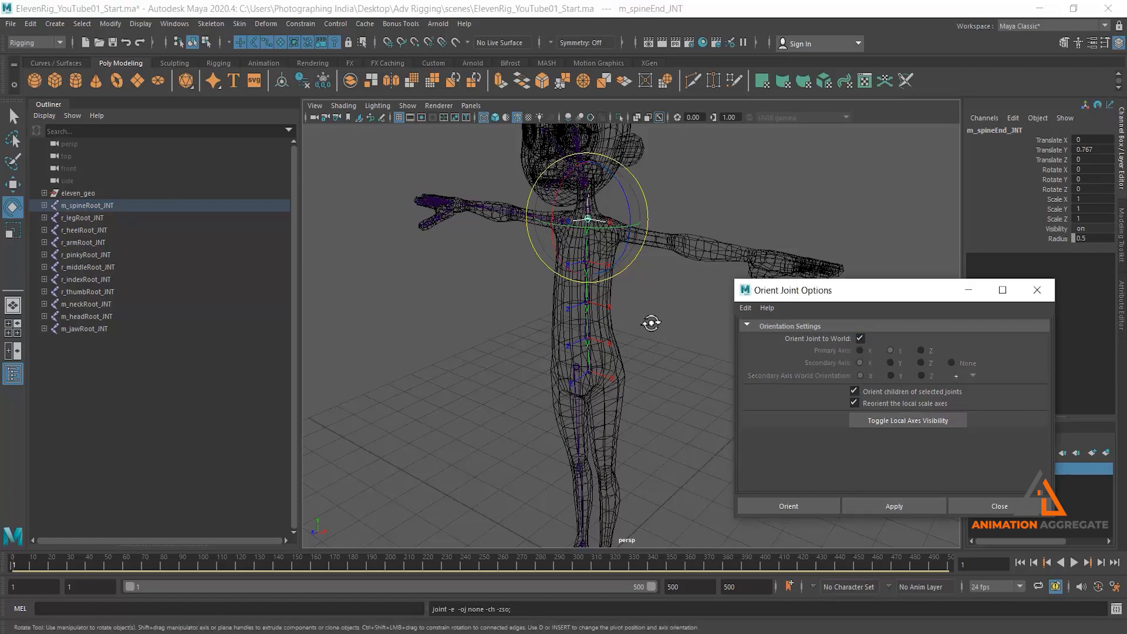
left_click_drag(649, 320, 641, 381, "alt")
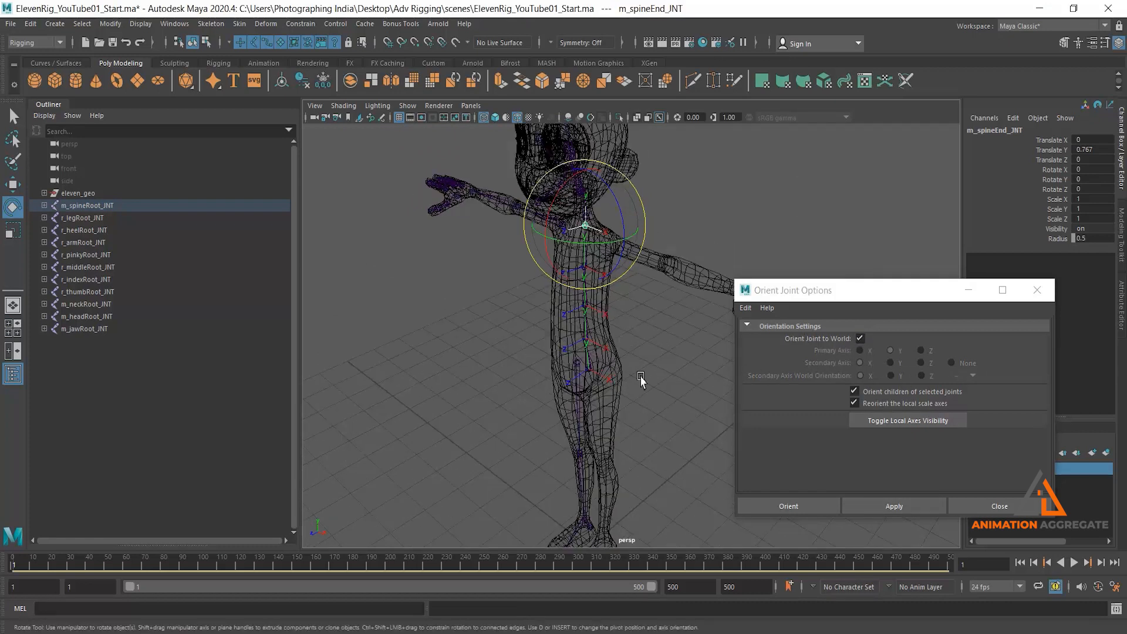
left_click(860, 339)
left_click_drag(639, 328, 678, 359, "alt")
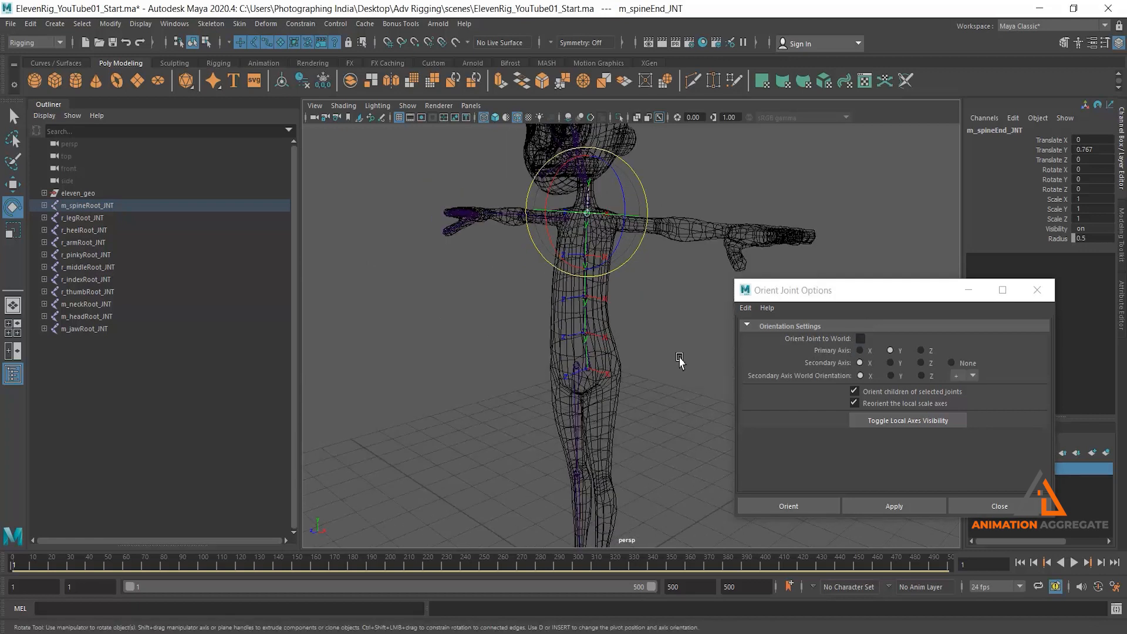
left_click(587, 341)
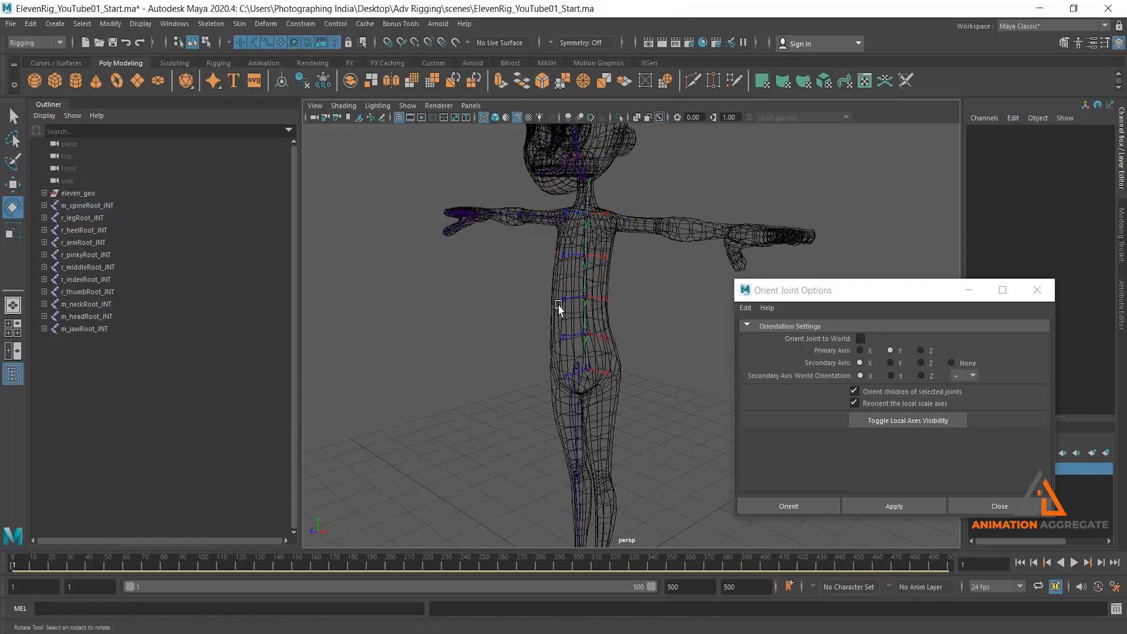
Apply the current joint orientation settings to the neck root joint and its children
left_click_drag(559, 307, 577, 326, "alt")
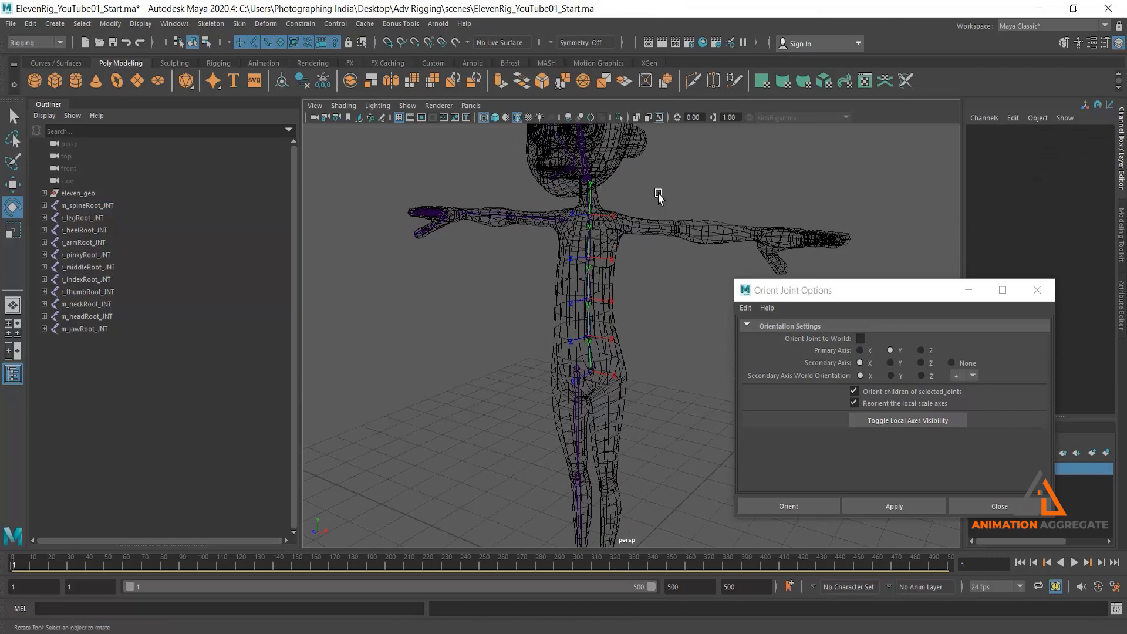
left_click_drag(658, 197, 622, 194, "alt")
middle_click_drag(622, 193, 619, 225, "alt")
right_click_drag(619, 225, 582, 288, "alt")
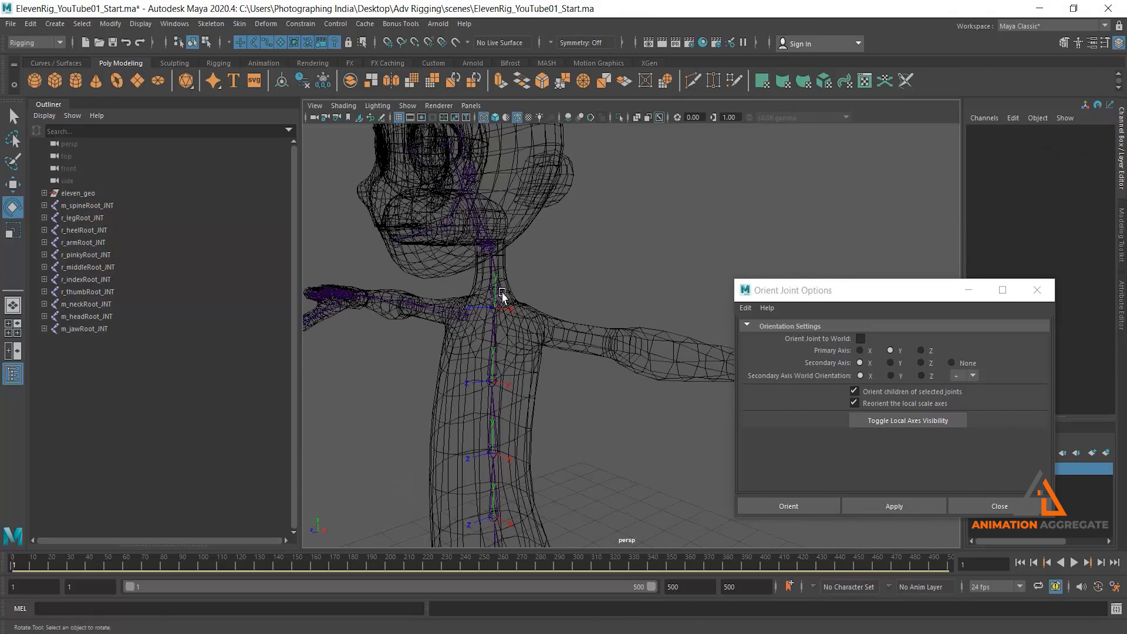
left_click(494, 267)
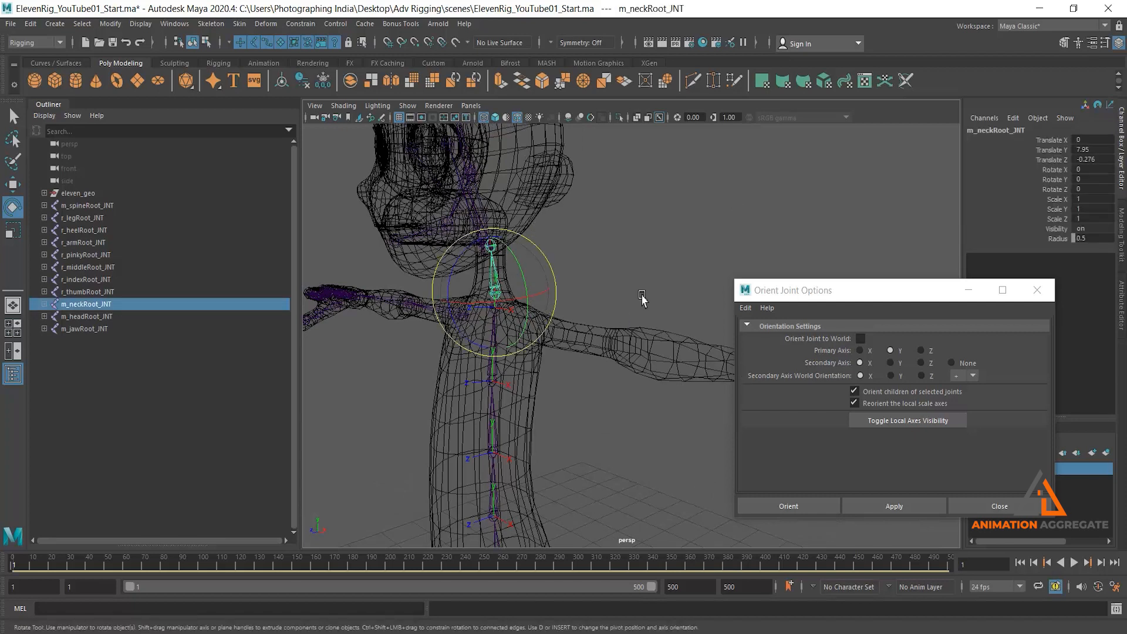
left_click(899, 507)
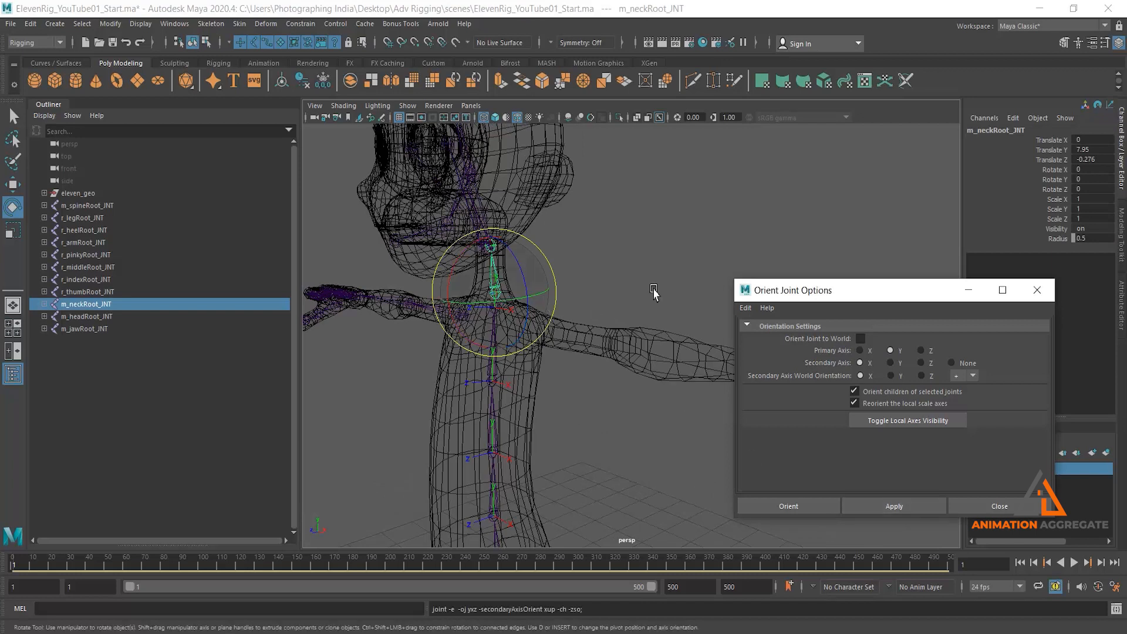
Test the neck root joint's Rotate X, Rotate Y and Rotate Z channels, and undo each test rotation
left_click(1054, 169)
mouse_move(681, 207)
middle_mouse_down()
mouse_move(741, 201)
mouse_move(517, 213)
mouse_move(695, 208)
middle_mouse_up()
key("ctrl+z")
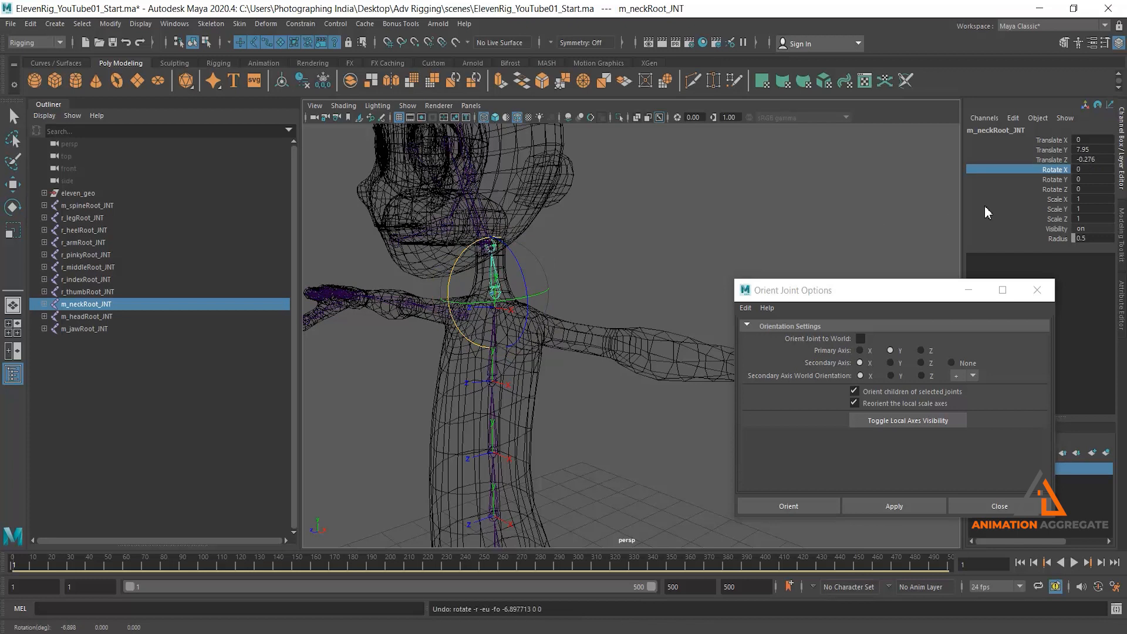
left_click(1055, 179)
mouse_move(596, 261)
middle_mouse_down()
mouse_move(606, 251)
mouse_move(586, 258)
mouse_move(685, 252)
mouse_move(598, 241)
middle_mouse_up()
key("ctrl+z")
left_click(1060, 190)
key("ctrl+z")
Apply the joint orientation settings to the head root joint and its children, then test an X rotation of about 24 degrees and undo it
right_click_drag(659, 281, 733, 237, "alt")
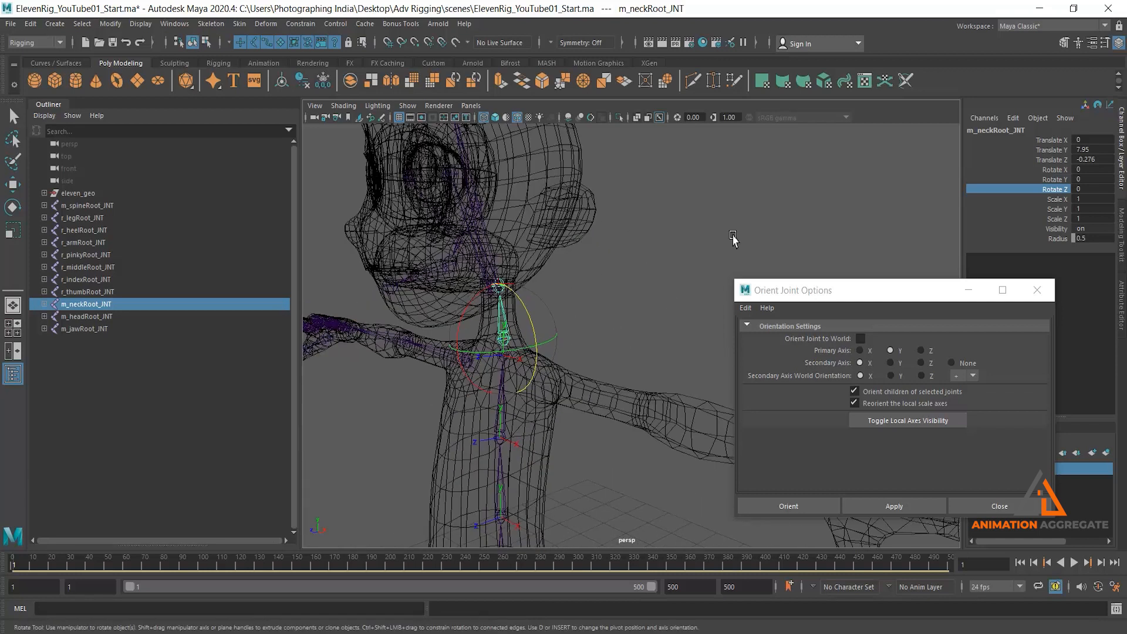
left_click(732, 237)
left_click(493, 262)
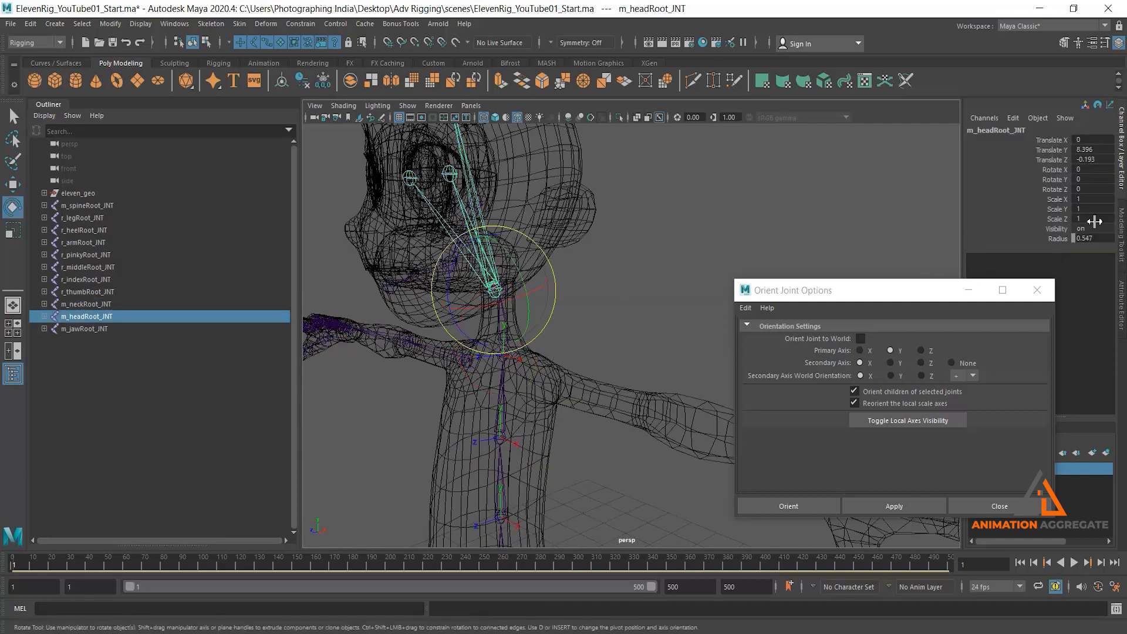
left_click(910, 509)
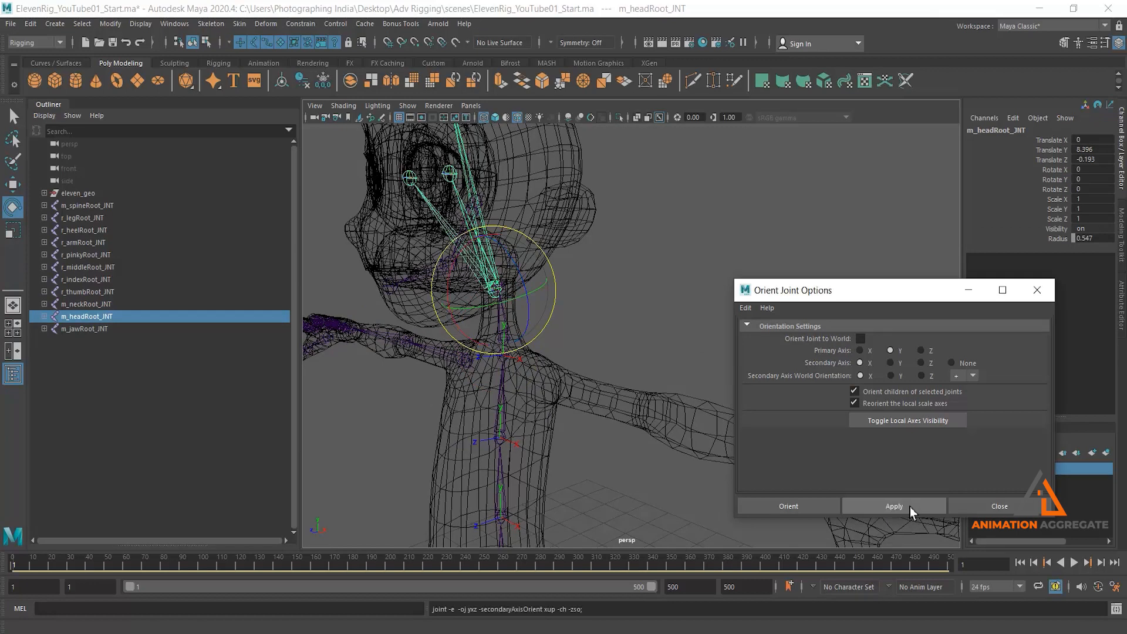
mouse_move(446, 285)
left_mouse_down()
mouse_move(449, 270)
mouse_move(440, 293)
left_mouse_up()
key("ctrl+z")
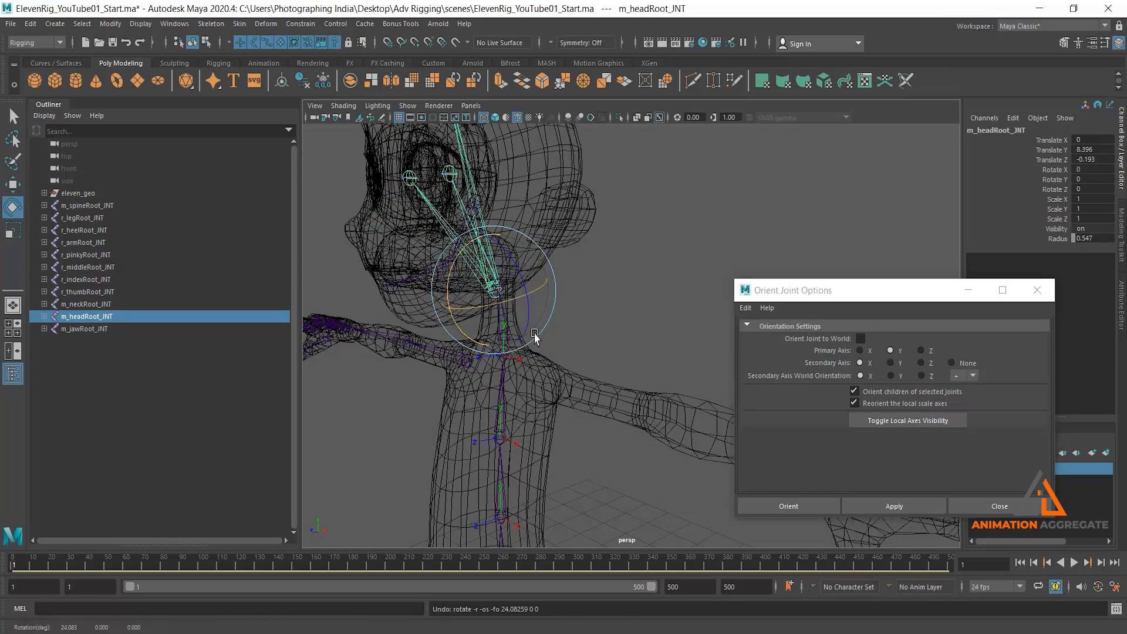
Select the right arm's root and middle joints and show their local axes to inspect their directions
left_click_drag(661, 423, 677, 432, "alt")
left_click_drag(560, 275, 627, 344, "alt")
scroll(626, 344, "up", 3)
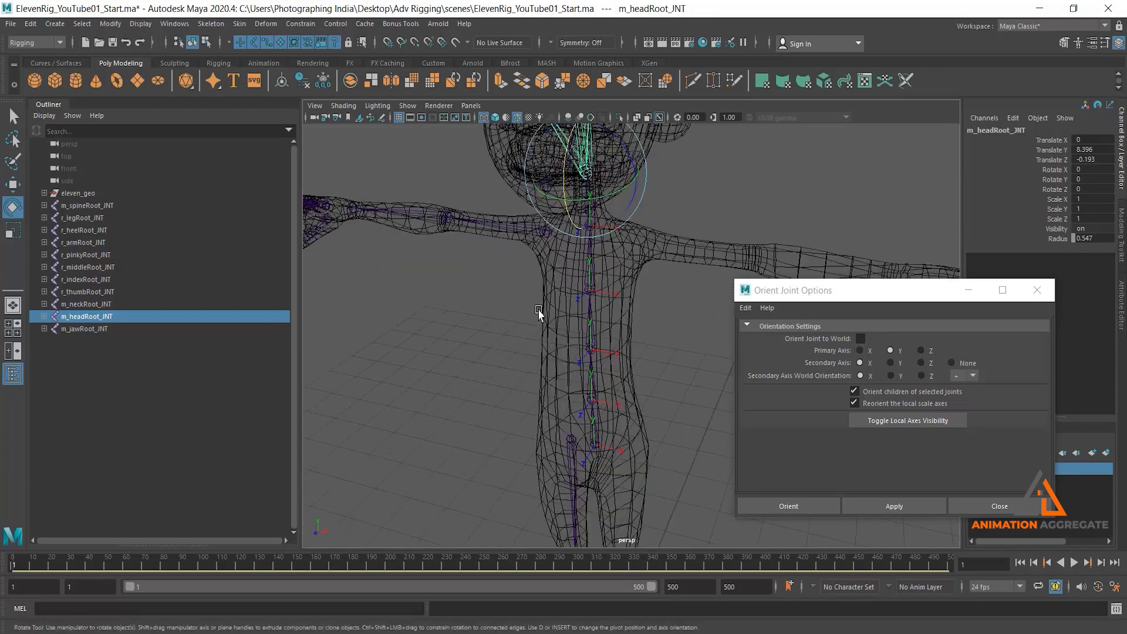
left_click(500, 226)
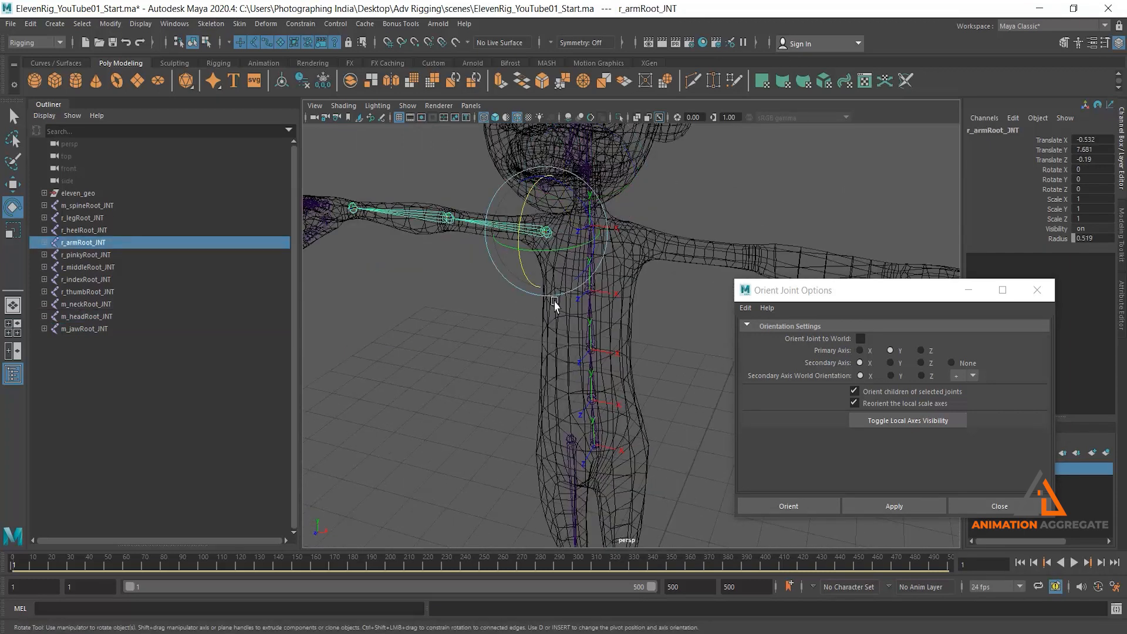
scroll(523, 317, "up", 2)
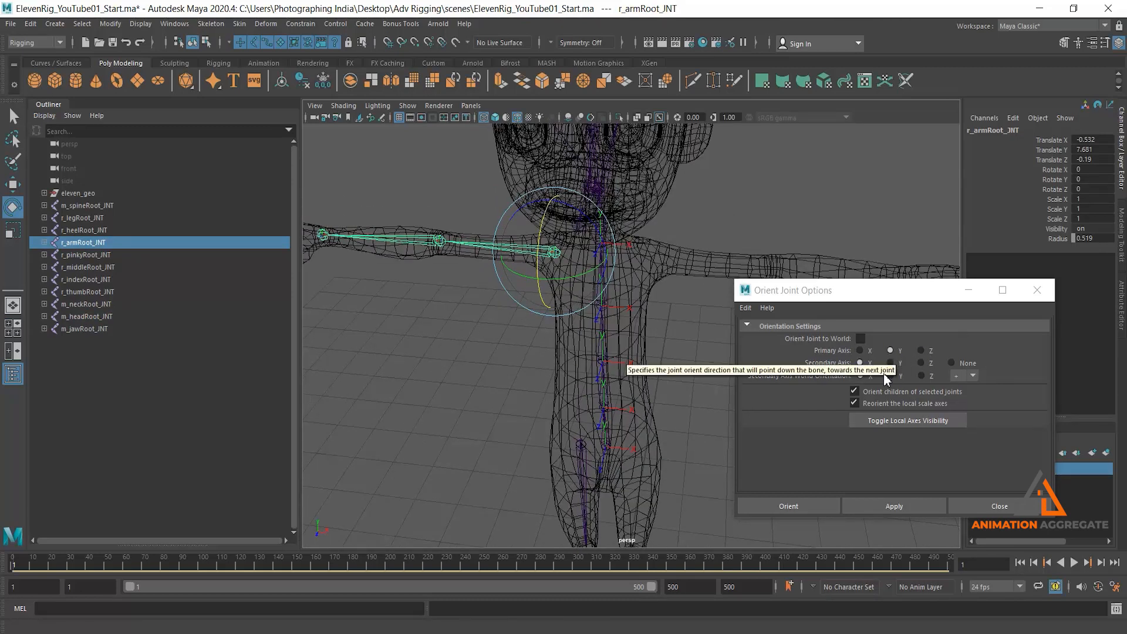
left_click_drag(520, 300, 531, 305, "alt")
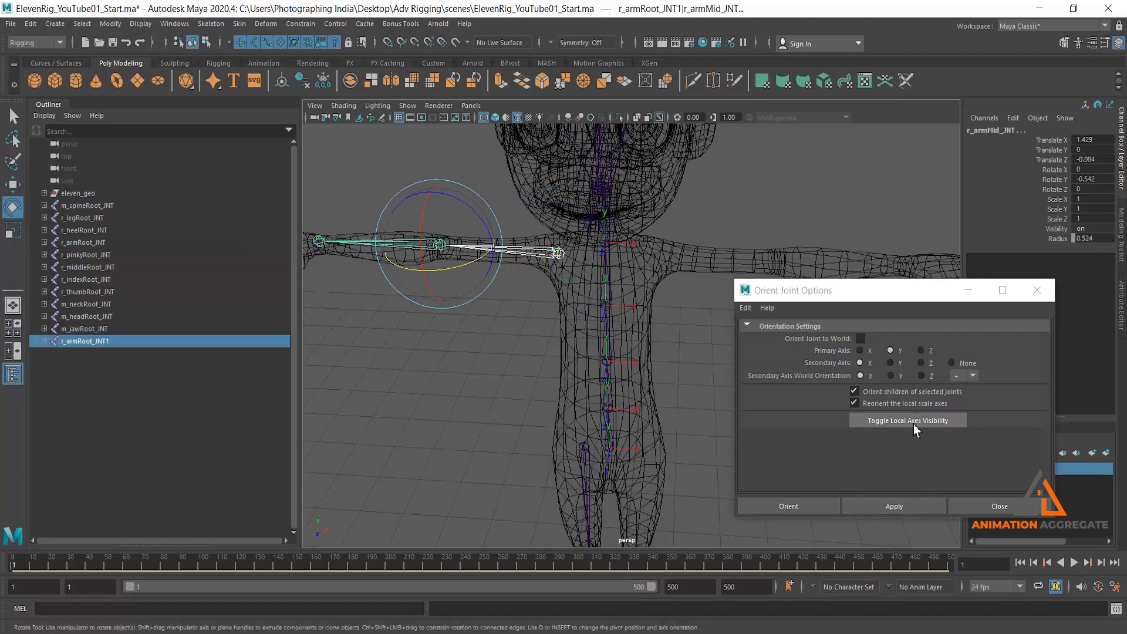
left_click(909, 420)
mouse_move(537, 304)
left_mouse_down("alt")
mouse_move(536, 289)
mouse_move(547, 293)
left_mouse_up("alt")
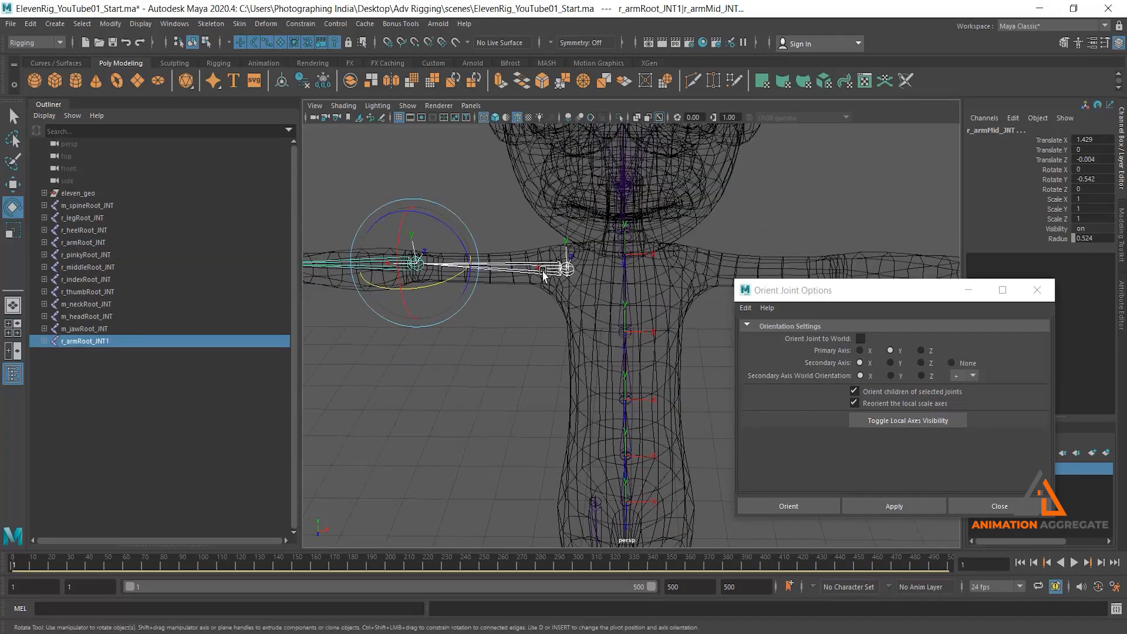
left_click_drag(547, 397, 545, 383, "alt")
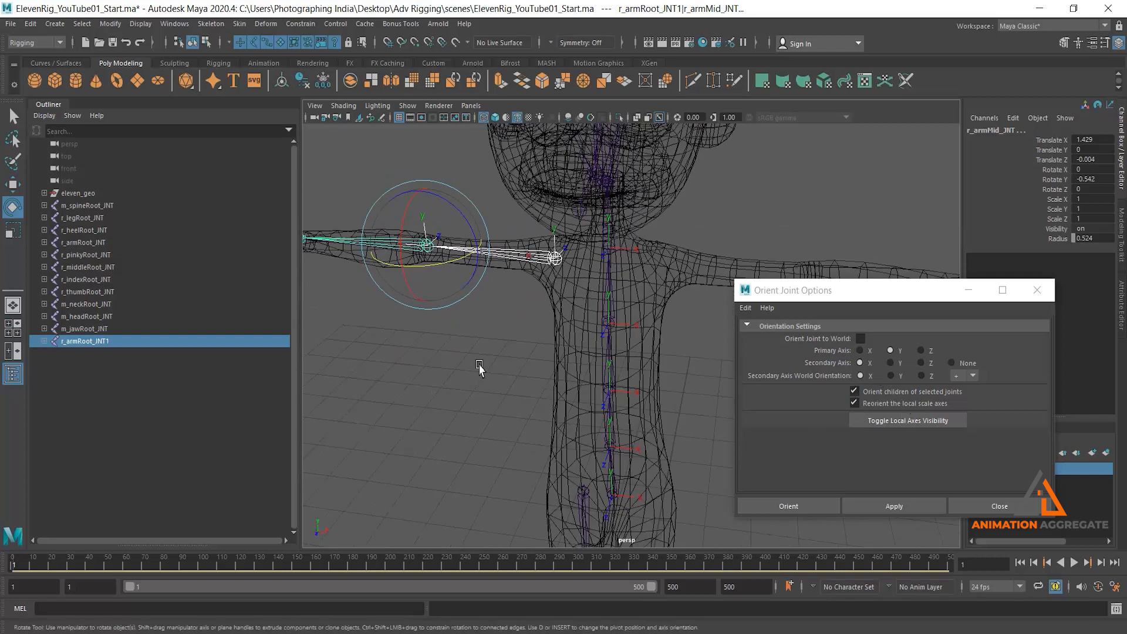
Set the secondary axis world orientation to Y and try to orient the joints of the r_armRoot_JNT1 chain
left_click(891, 375)
left_click_drag(534, 312, 530, 258, "alt")
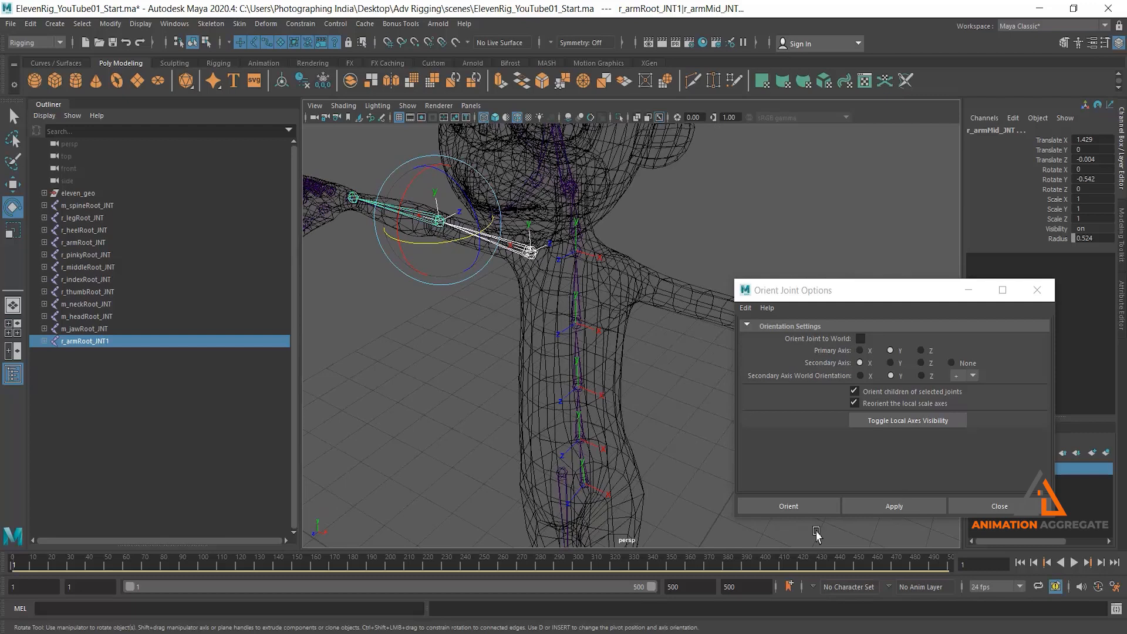
left_click(906, 505)
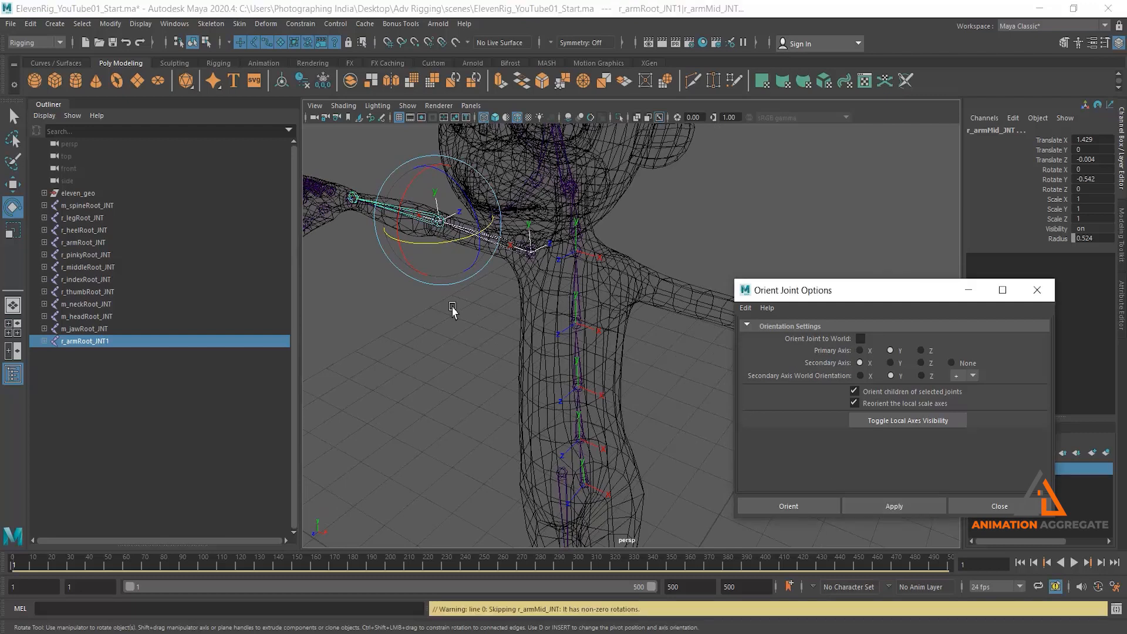
left_click(529, 257)
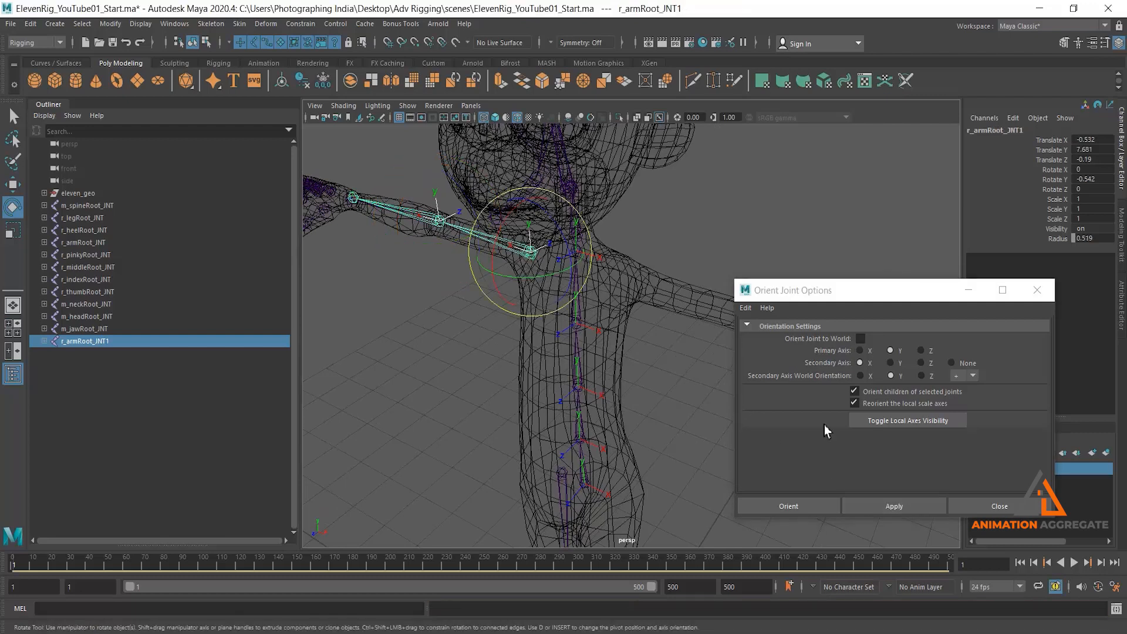
left_click(893, 509)
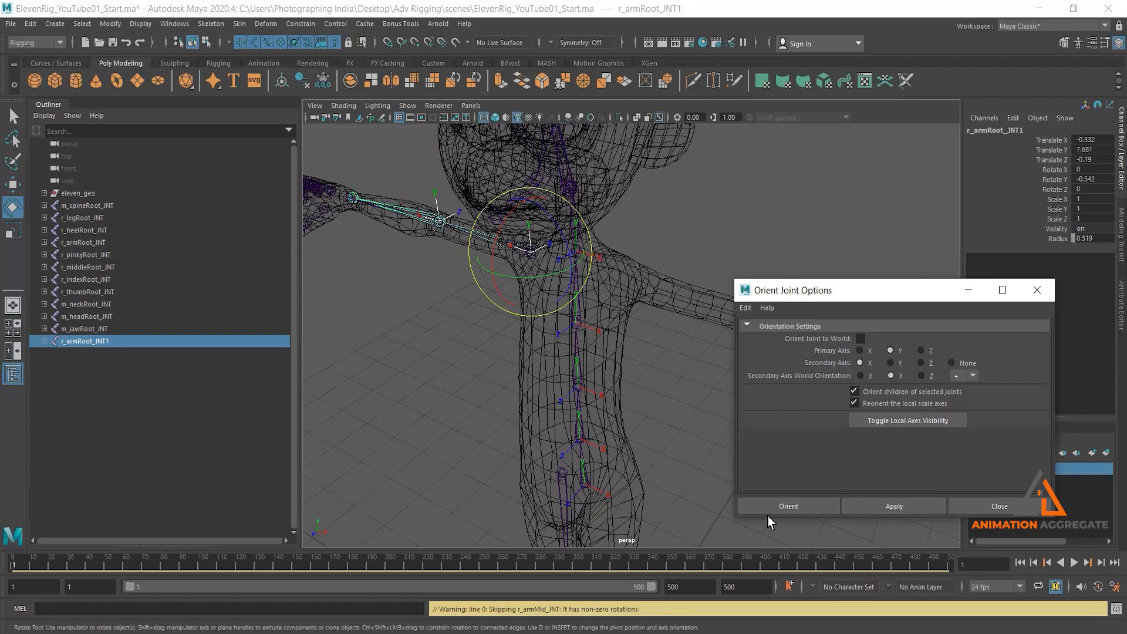
Check the rotation values and local axes of the root and middle joints in the r_armRoot_JNT chain
left_click(440, 369)
left_click(511, 252)
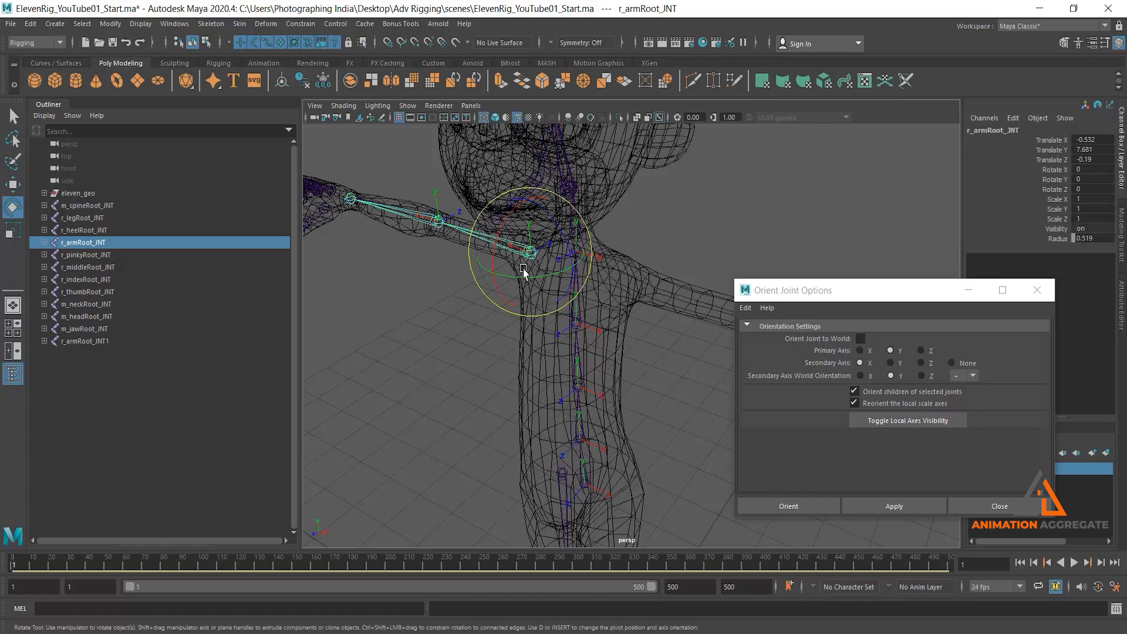
left_click(470, 336)
left_click(419, 212)
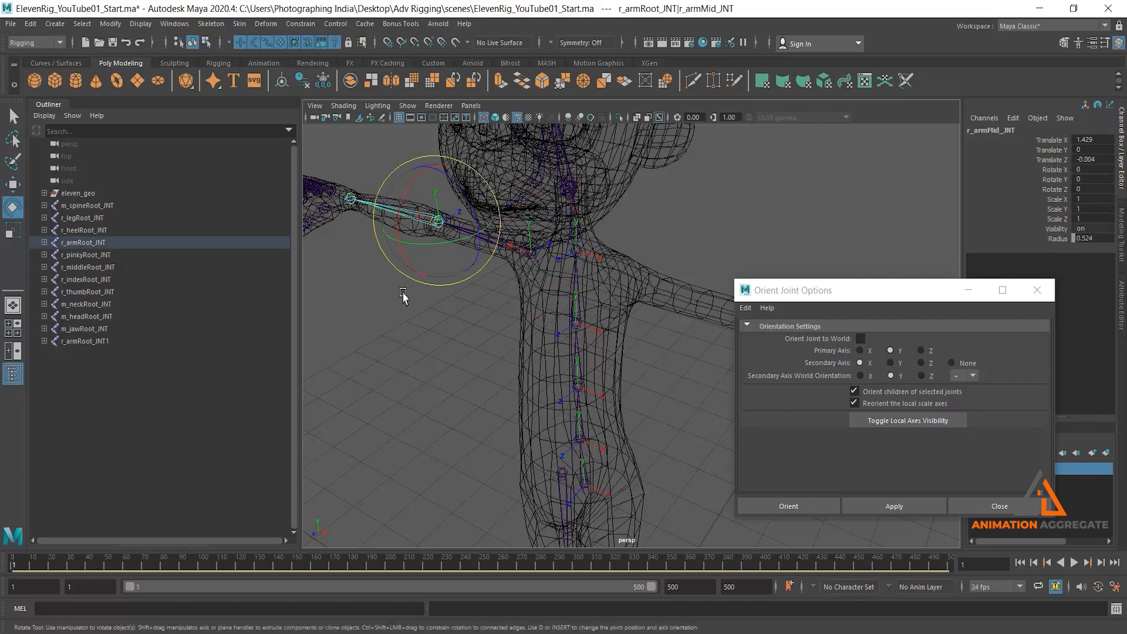
left_click_drag(403, 297, 440, 281, "alt")
middle_click_drag(440, 282, 475, 269, "alt")
left_click(435, 245)
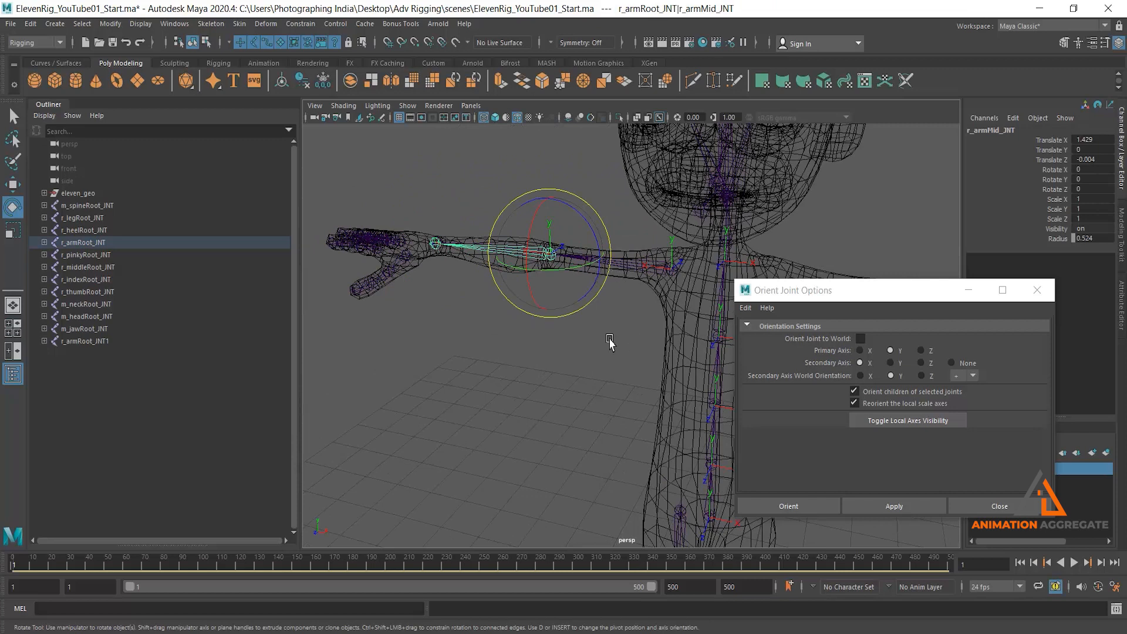
Apply the joint orientation settings to r_armRoot_JNT and its children, and inspect the middle joint's axes
left_click_drag(536, 258, 618, 311, "alt")
left_click(618, 311)
left_click(624, 291)
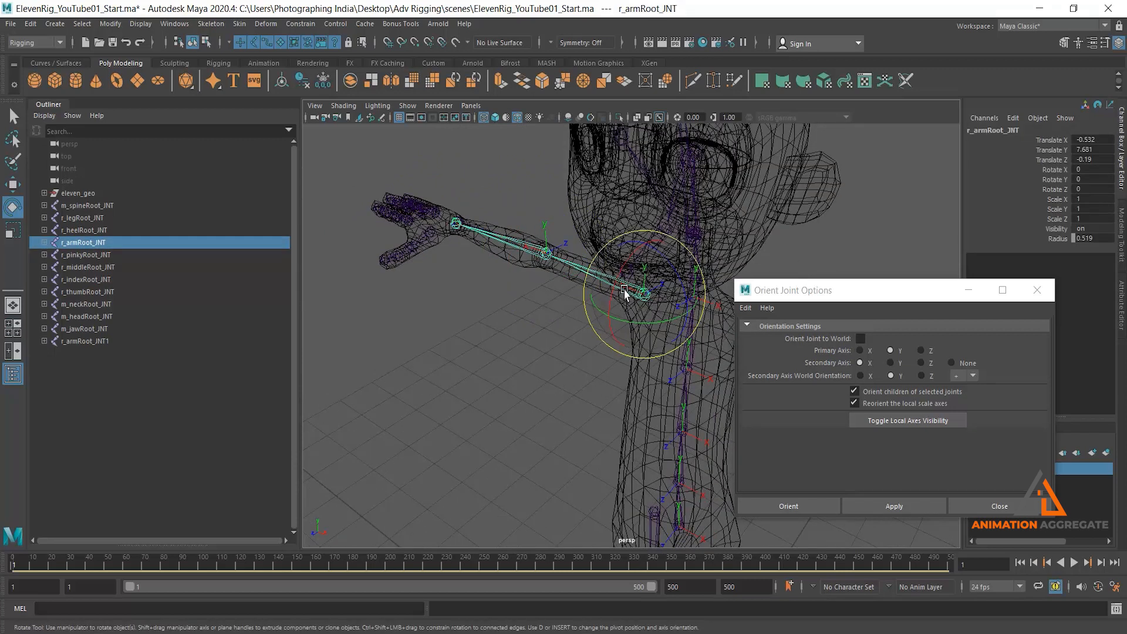
left_click(880, 507)
left_click_drag(586, 375, 548, 314, "alt")
right_click_drag(531, 212, 541, 279, "alt")
mouse_move(540, 279)
left_mouse_down("alt")
mouse_move(562, 281)
mouse_move(550, 285)
left_mouse_up("alt")
left_click(557, 317)
left_click_drag(606, 247, 493, 259)
left_click(478, 241)
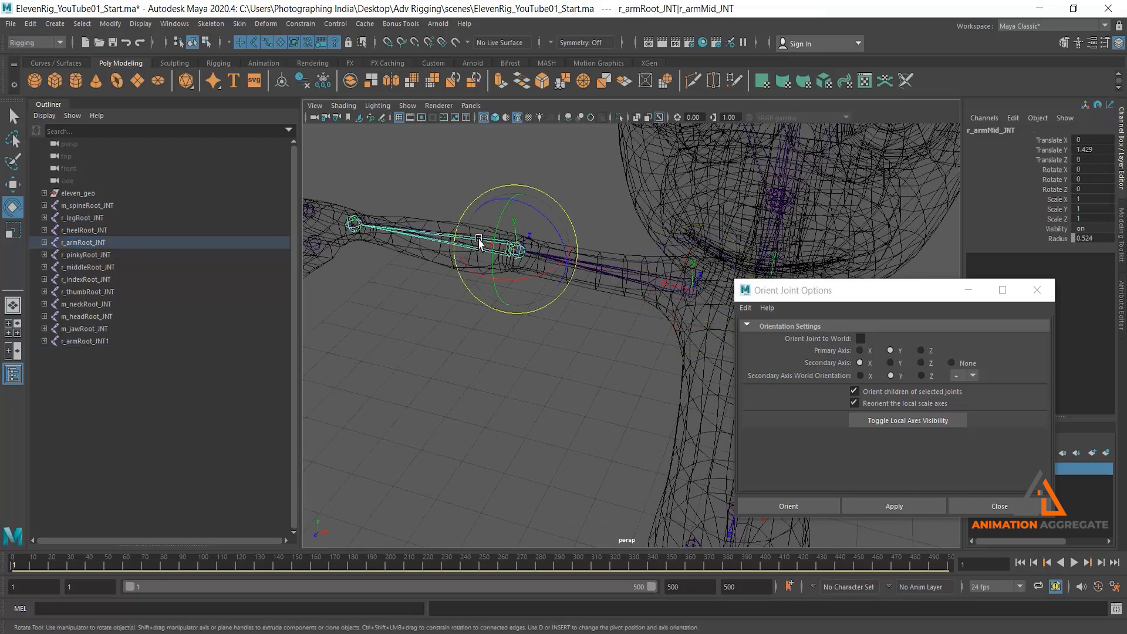
Move the r_armRoot_JNT chain out along Z to about 0.51 and delete it
left_click(634, 278)
key("w")
left_click_drag(675, 313, 644, 385)
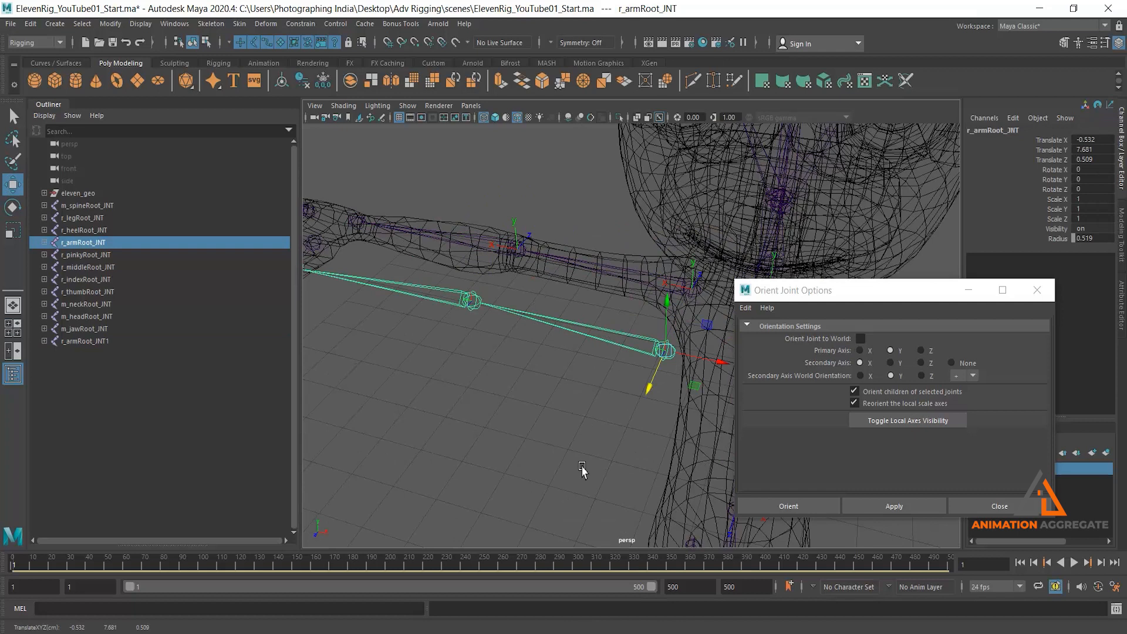
key("Delete")
Select the root, middle and end joints of the remaining right arm chain and freeze their rotations
left_click(627, 287)
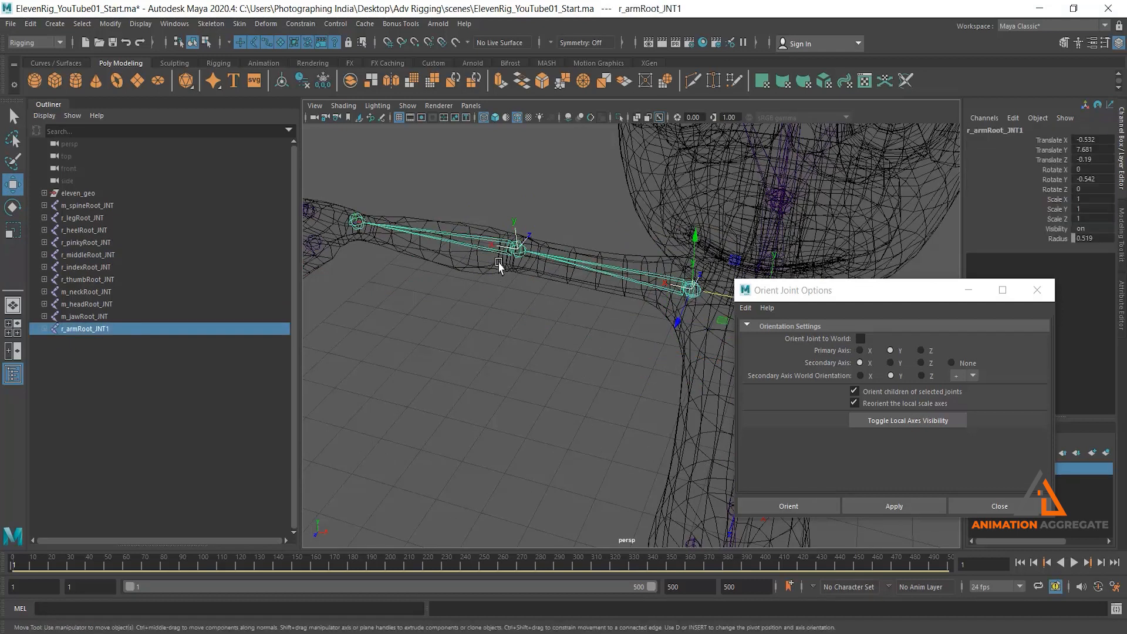
left_click(502, 253)
left_click_drag(549, 355, 590, 337, "alt")
left_click(362, 281)
left_click(336, 274)
left_click_drag(1061, 170, 1061, 189)
right_click(1057, 189)
mouse_move(1023, 399)
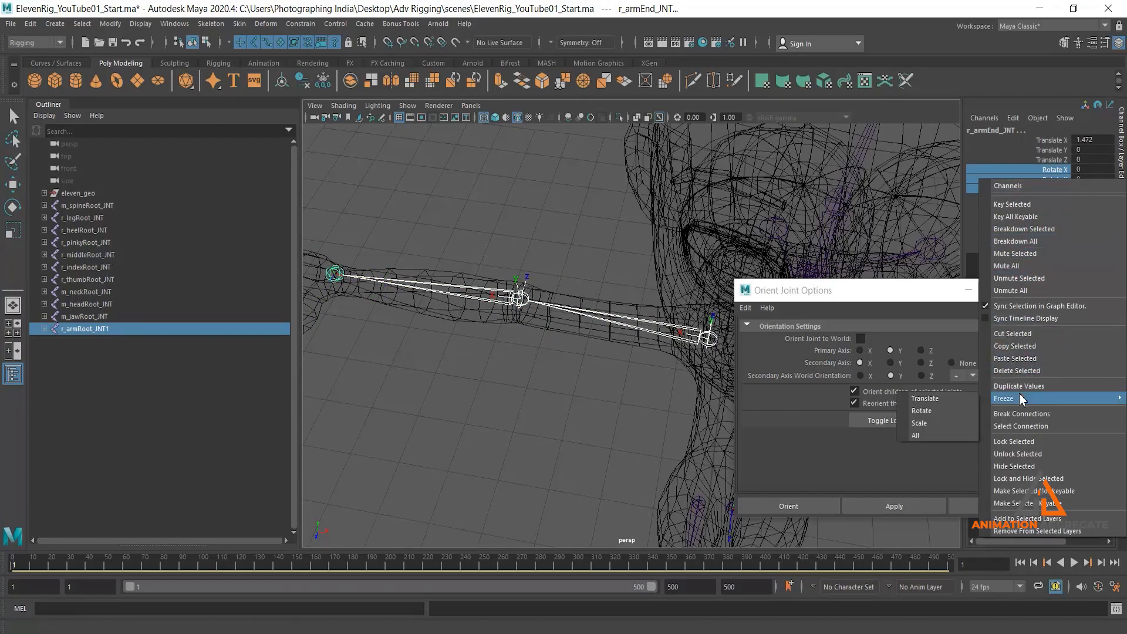
left_click(933, 411)
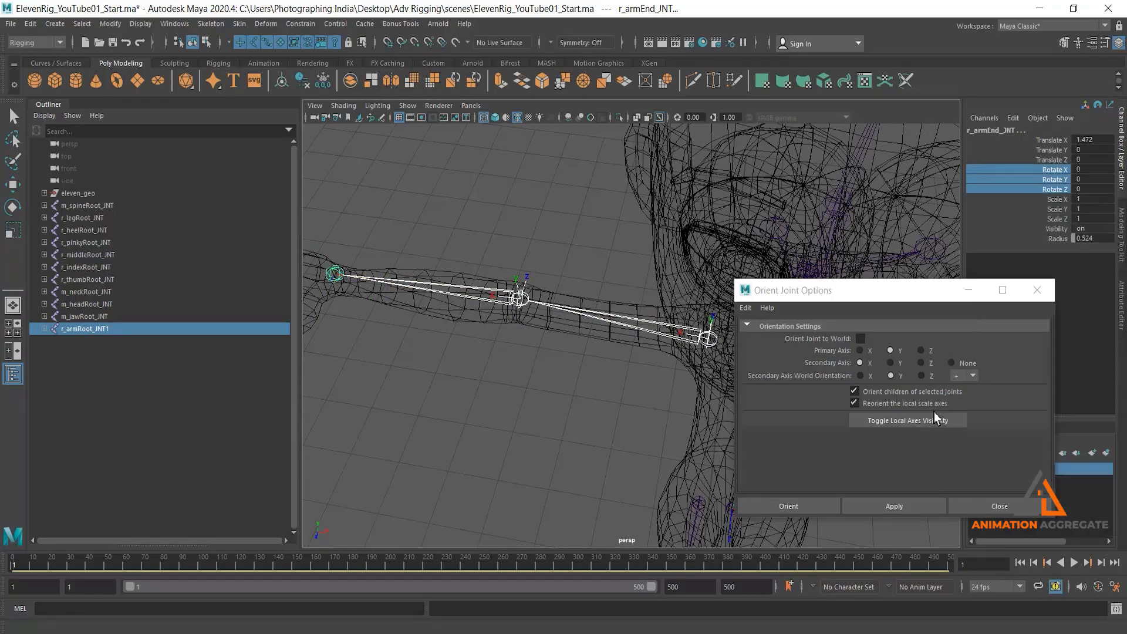
Check the rotation values of the remaining arm chain's root and middle joints
left_click(537, 378)
key("w")
left_click(616, 322)
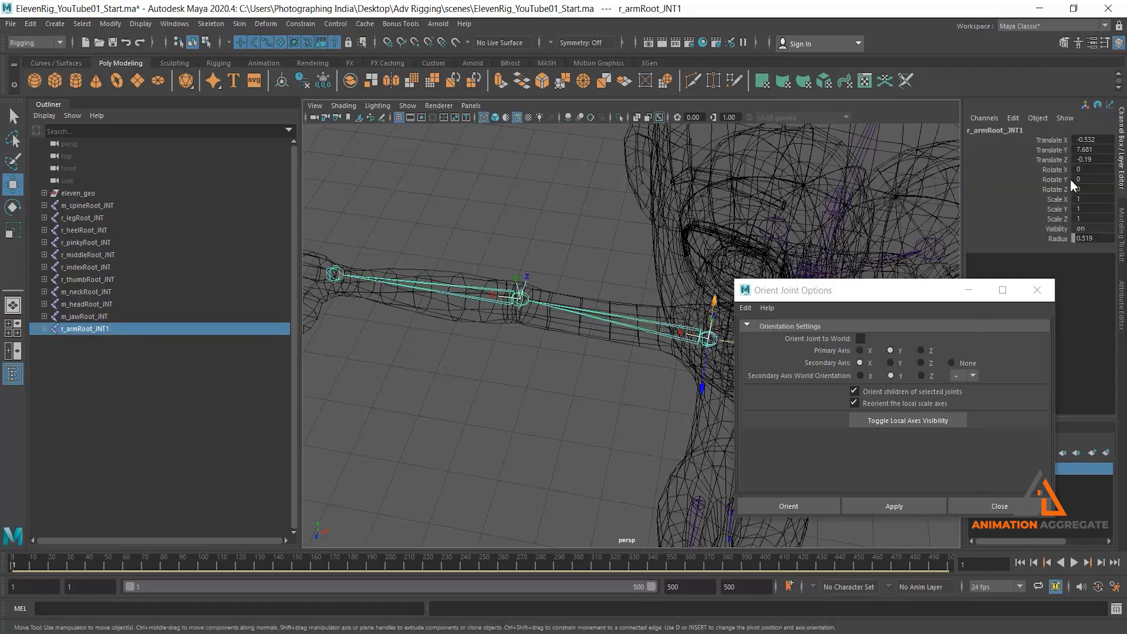
left_click(626, 269)
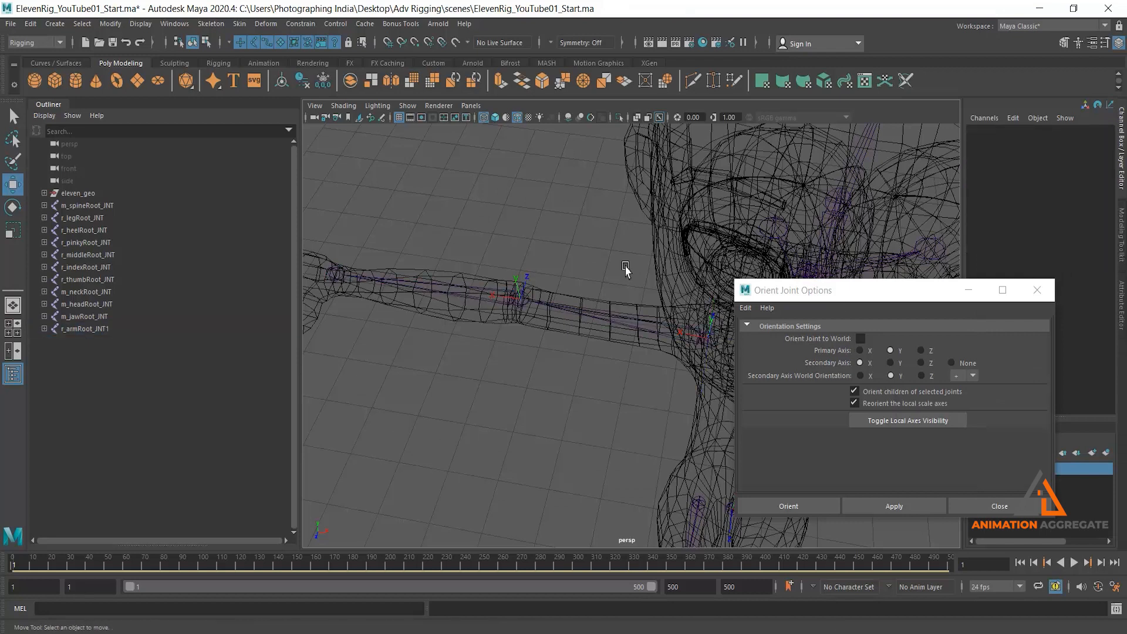
left_click(497, 297)
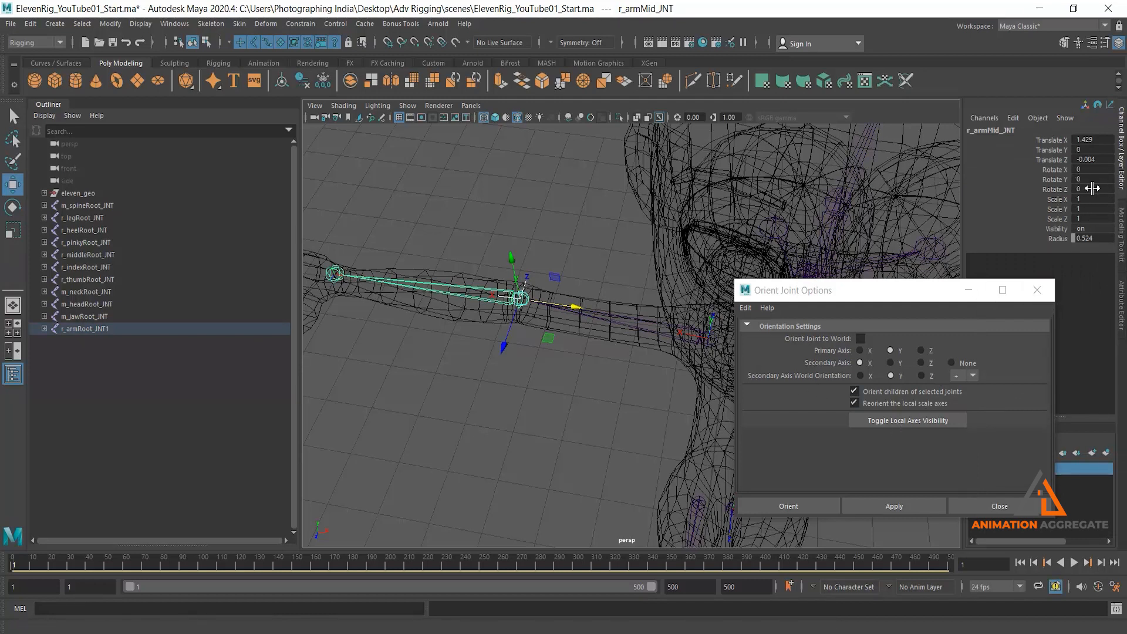
Apply the joint orientation settings to r_armRoot_JNT1 and its children, with Y as primary axis and Y as secondary world orientation
left_click_drag(551, 360, 588, 330, "alt")
key("Up")
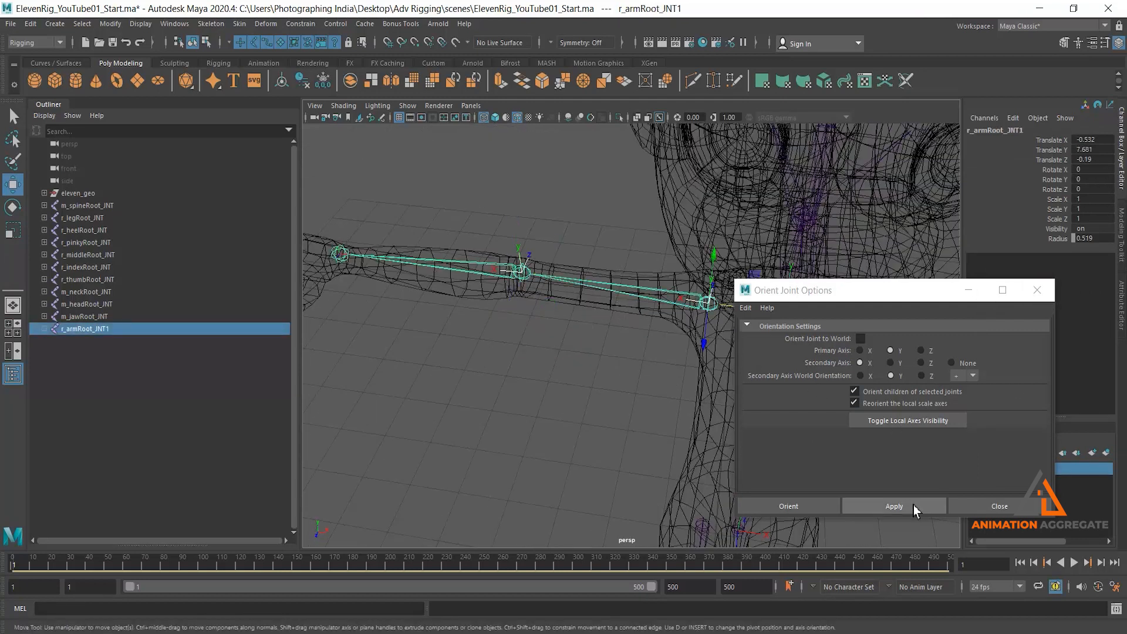
left_click(908, 505)
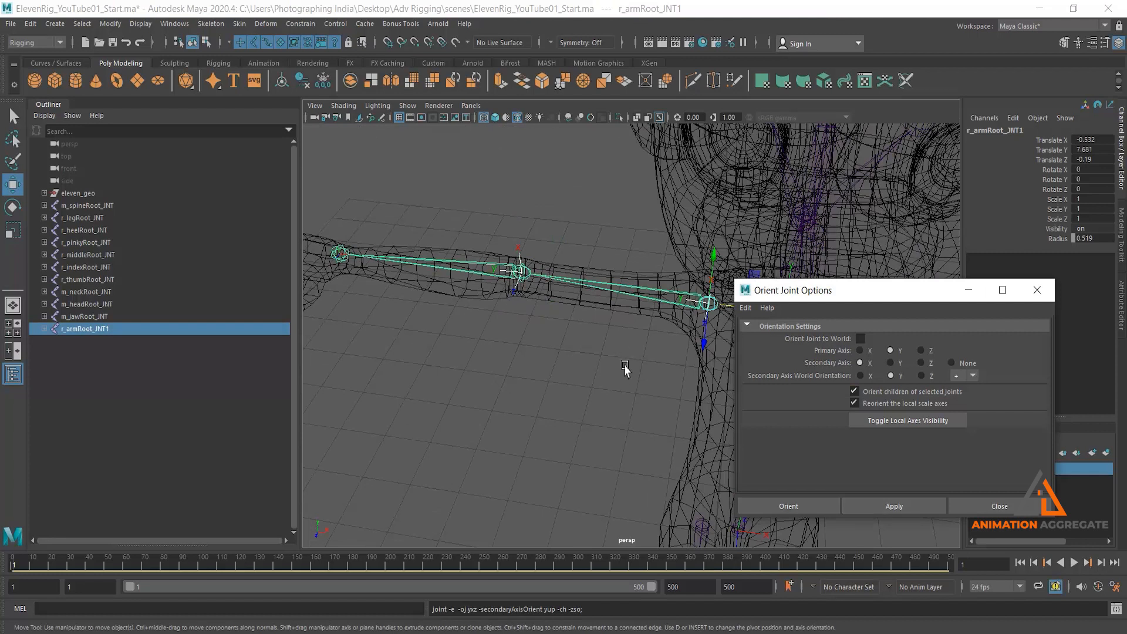
left_click_drag(625, 365, 618, 350, "alt")
left_click(617, 351)
Test rotations of the reoriented right arm joints, including about -37.2 degrees in X on the root, and undo them
left_click_drag(479, 219, 470, 263)
left_click(590, 296)
left_click_drag(590, 296, 583, 365, "alt")
left_click(522, 305)
key("e")
key("ctrl+z")
mouse_move(469, 313)
left_mouse_down("alt")
mouse_move(487, 297)
mouse_move(471, 314)
left_mouse_up("alt")
mouse_move(629, 356)
left_mouse_down("alt")
mouse_move(641, 322)
mouse_move(651, 338)
mouse_move(617, 345)
left_mouse_up("alt")
left_click(642, 314)
key("ctrl+z")
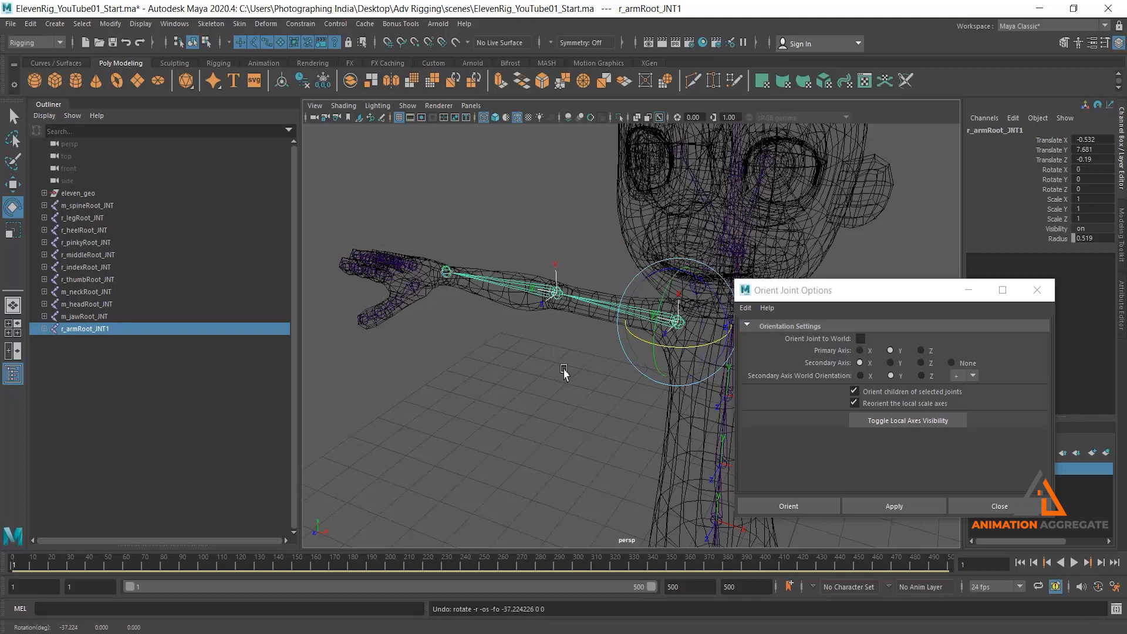
Select r_pinkyRoot_JNT, test its rotation by about -42.2 degrees in Z, and undo the rotation
left_click_drag(438, 334, 488, 348, "alt")
middle_click_drag(457, 347, 674, 282, "alt")
left_click_drag(584, 209, 594, 317, "alt")
scroll(598, 352, "up", 3)
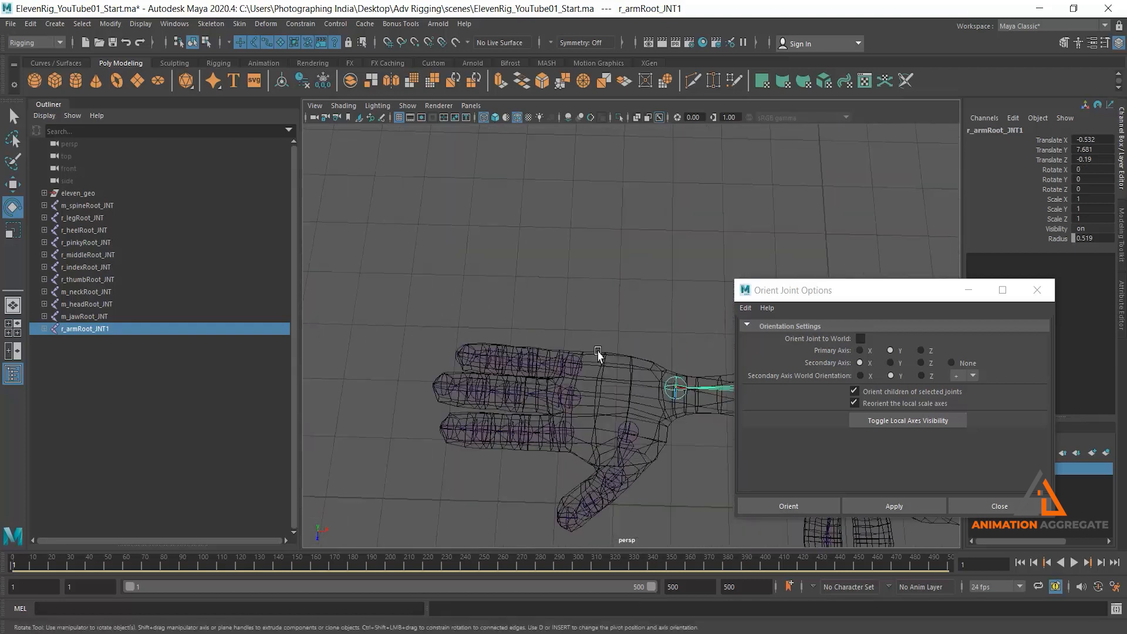
left_click(581, 365)
left_click_drag(662, 355, 645, 347, "alt")
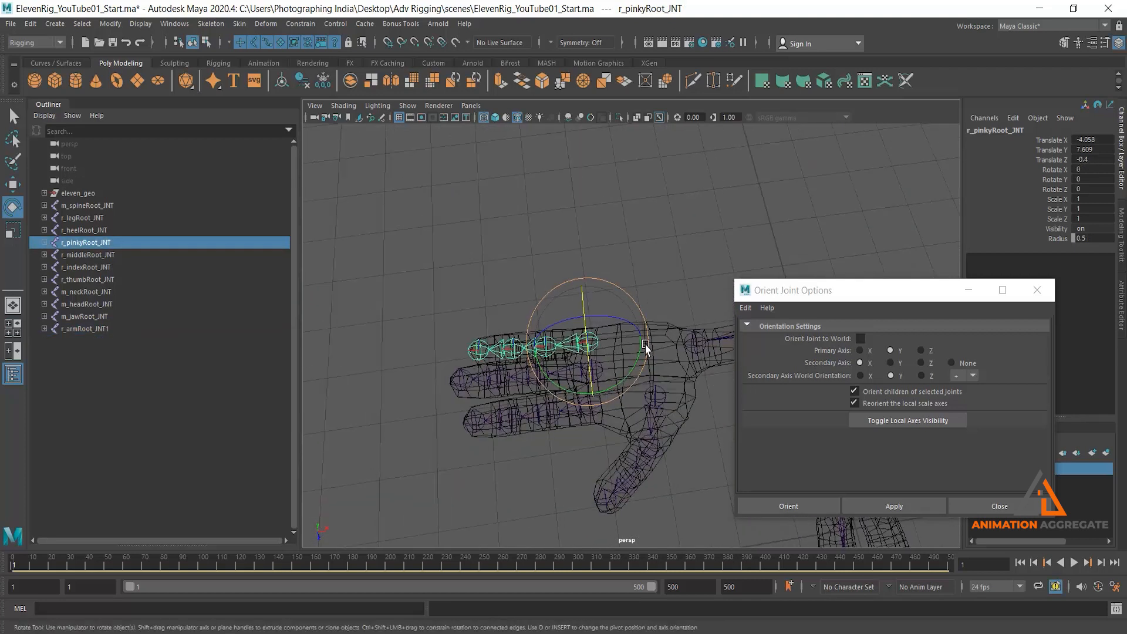
left_click_drag(627, 303, 637, 256, "alt")
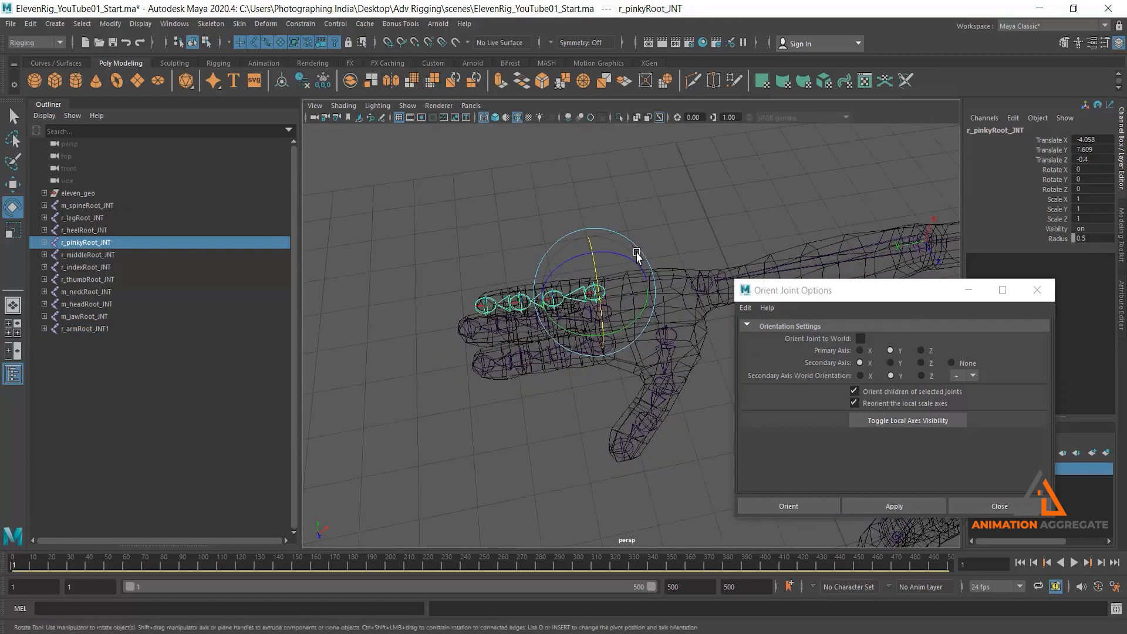
left_click_drag(632, 256, 586, 252)
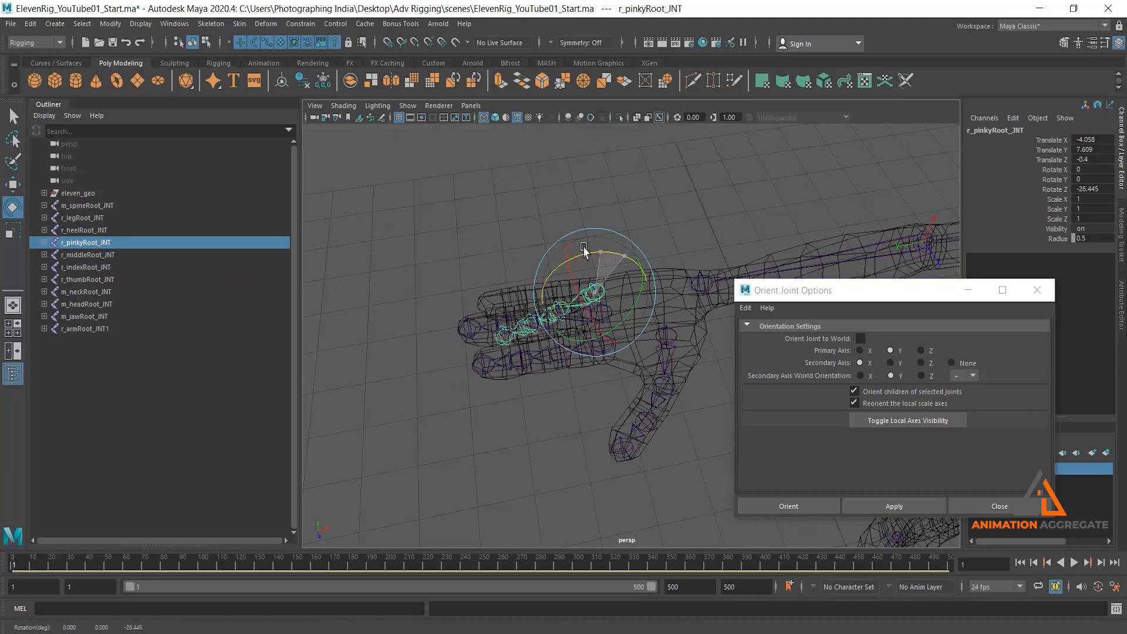
key("ctrl+z")
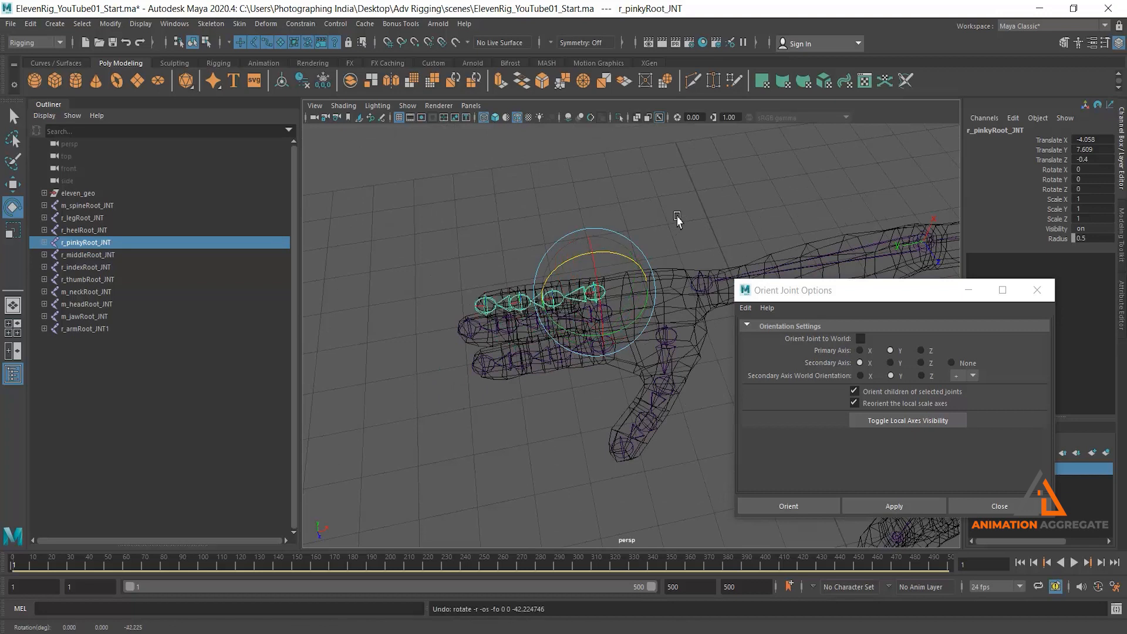
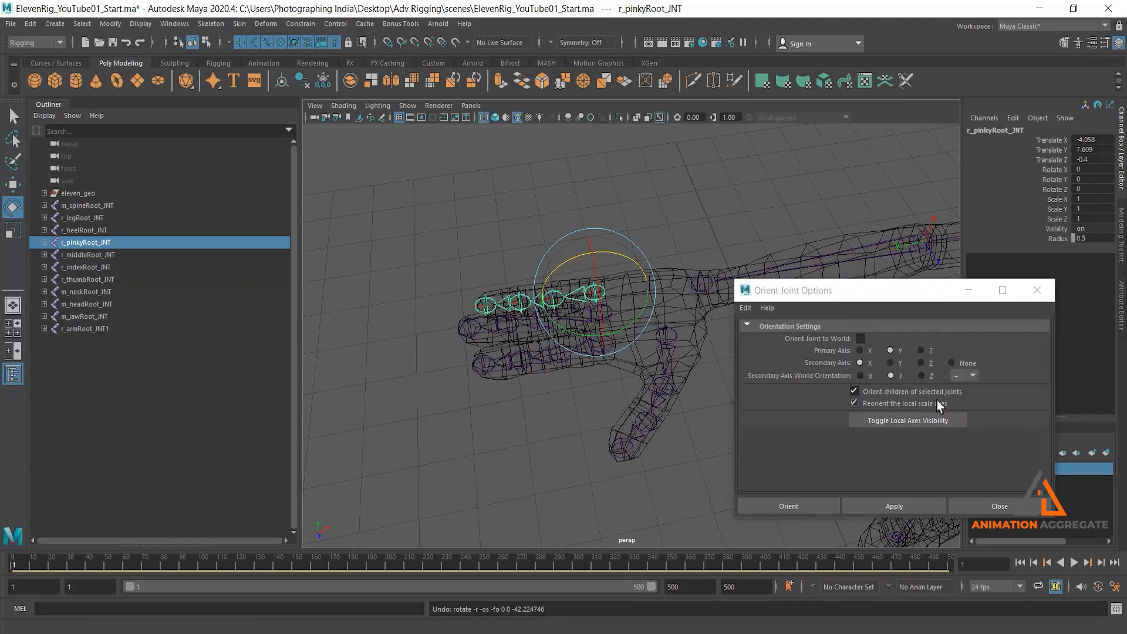
Orient r_pinkyRoot_JNT and its children with Y as primary axis, X as secondary axis and Z as secondary world orientation
left_click(921, 376)
left_click_drag(602, 396, 652, 340, "alt")
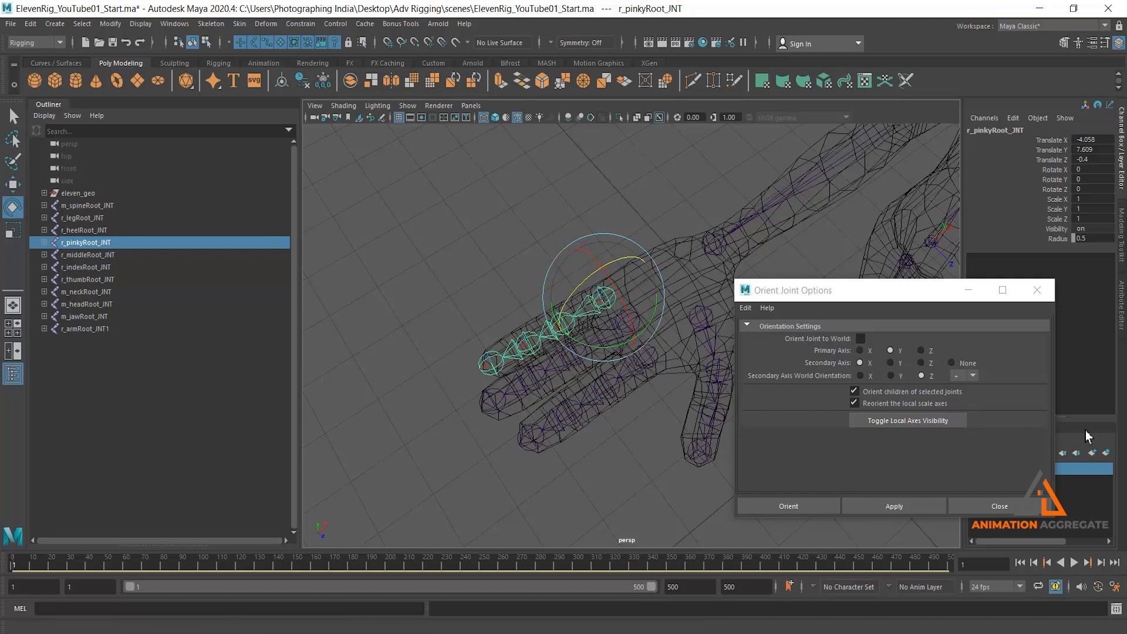
left_click(917, 503)
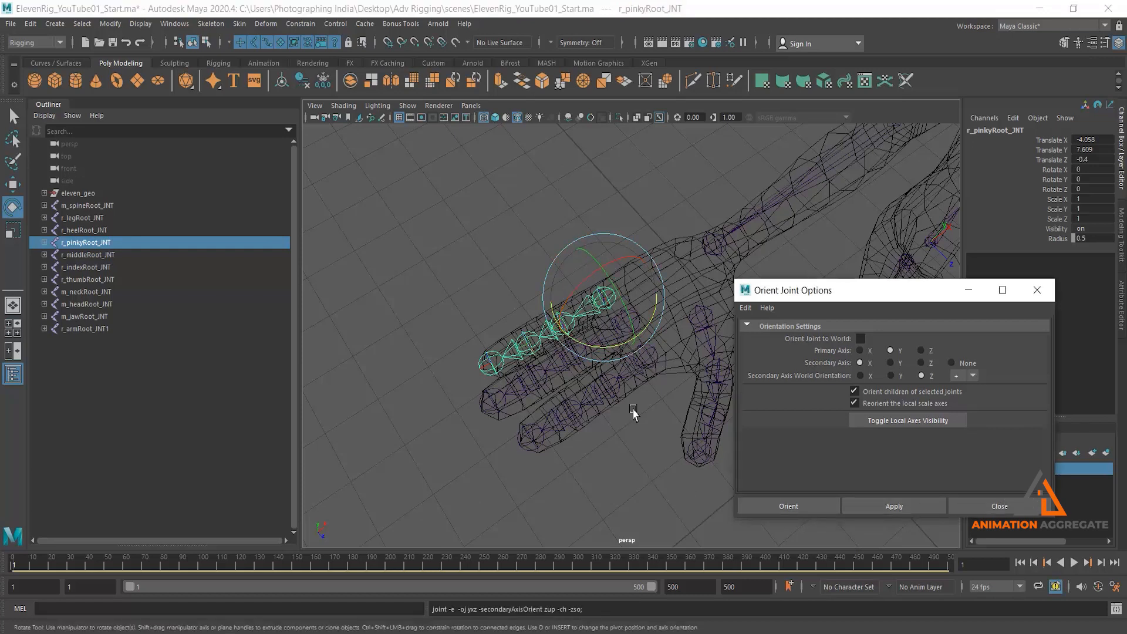
Select the pinky chain's joints down to the joint before the fingertip and show their local axes
scroll(629, 410, "up", 4)
left_click(506, 231)
left_click(609, 283)
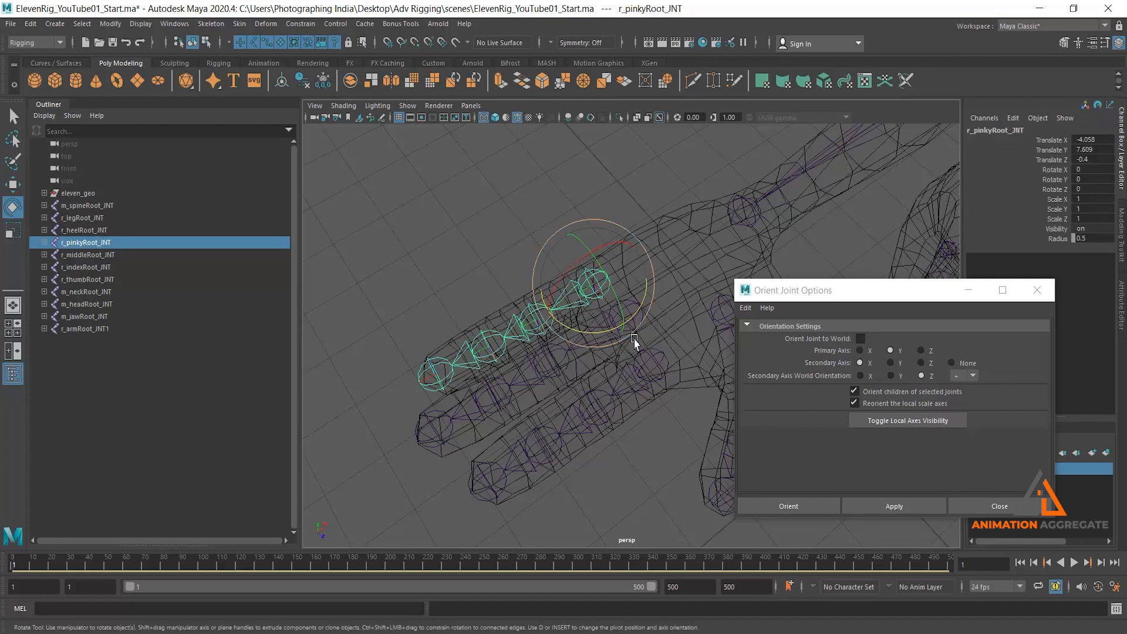
key("Down")
key("Down")
key("Down")
key("Down")
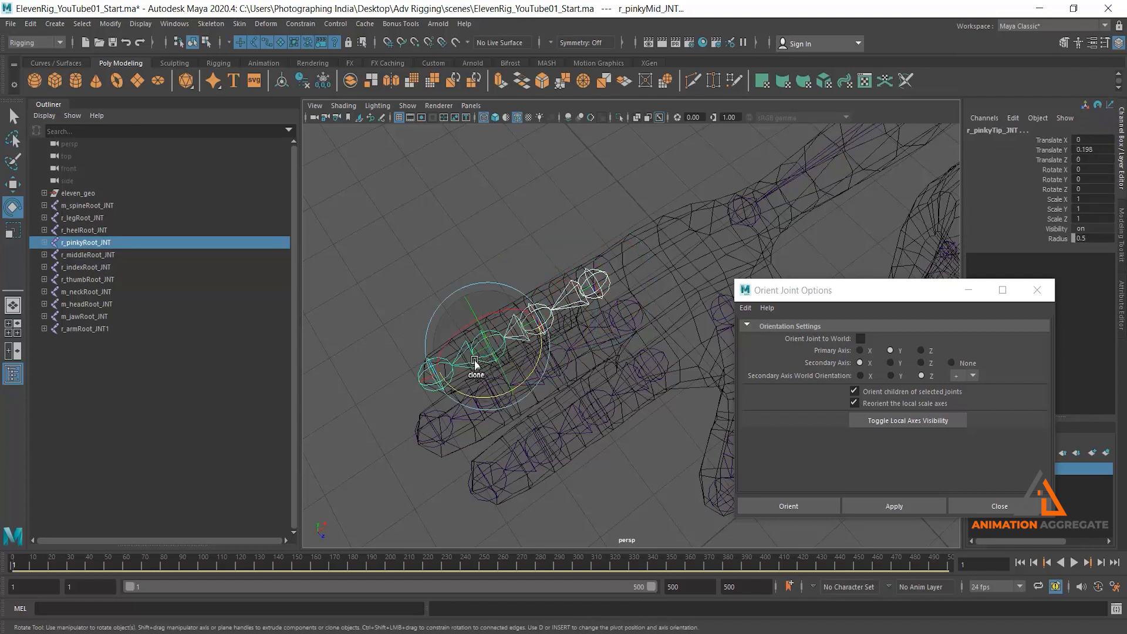
left_click(894, 506)
left_click(899, 420)
middle_click_drag(563, 385, 560, 364, "alt")
left_click_drag(591, 296, 563, 254, "alt")
right_click_drag(564, 254, 565, 280, "alt")
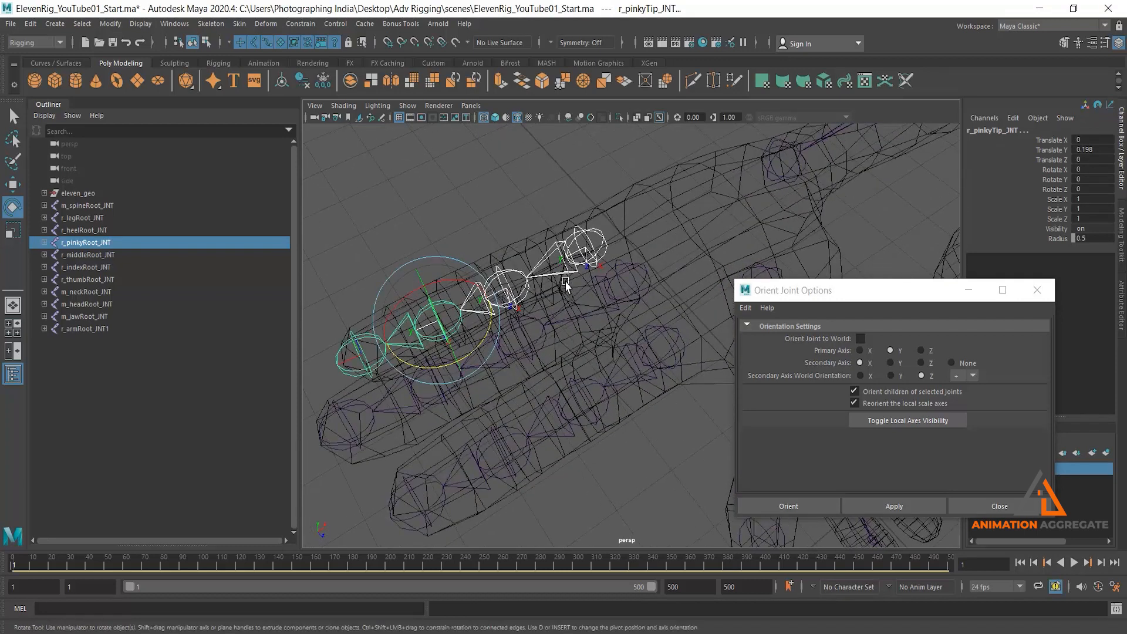
Test the rotation of the reoriented r_pinkyRoot_JNT and undo it
left_click(531, 196)
left_click(563, 272)
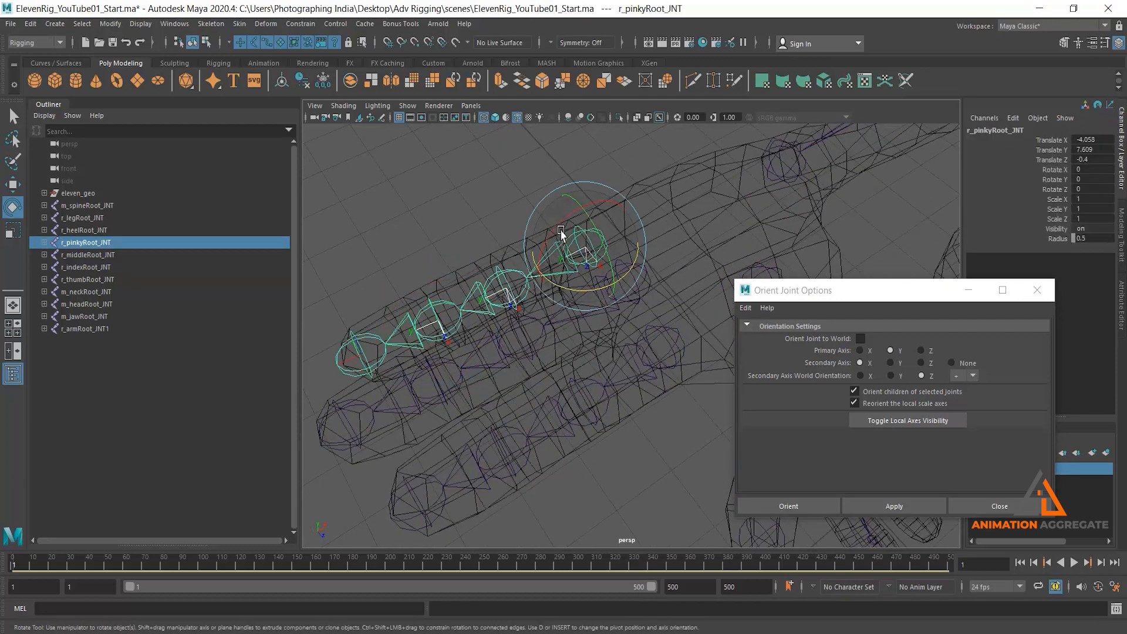
left_click_drag(554, 239, 536, 308)
key("ctrl+z")
Apply the same joint orientation, with Z as secondary world orientation, to r_middleRoot_JNT, r_indexRoot_JNT and their children
left_click(663, 320)
left_click(653, 292)
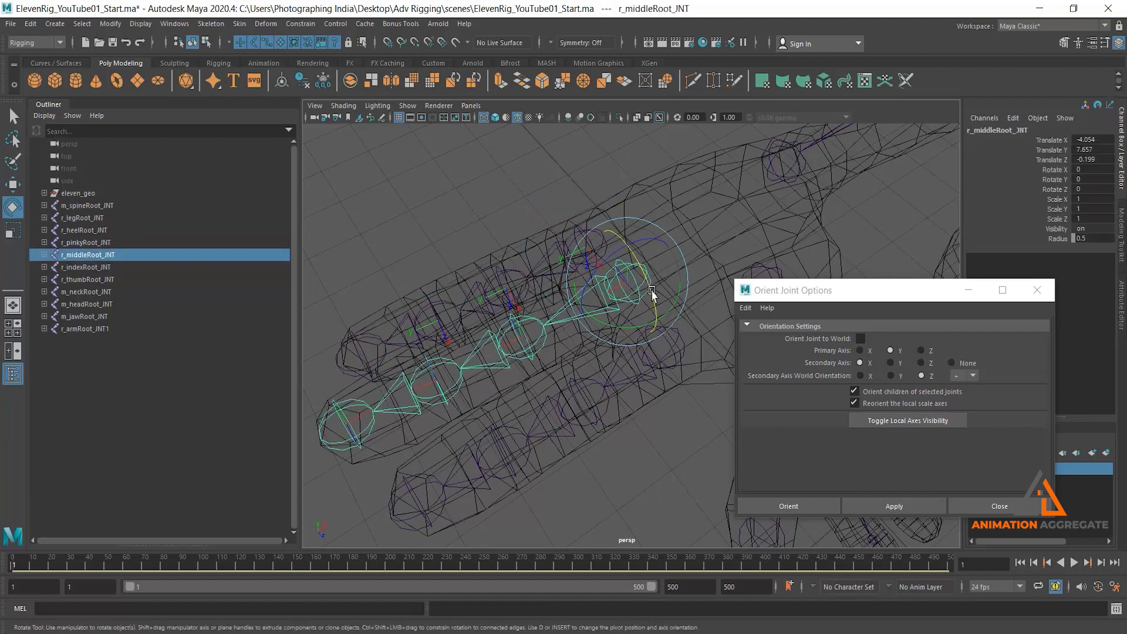
left_click(672, 357, "shift")
left_click(909, 505)
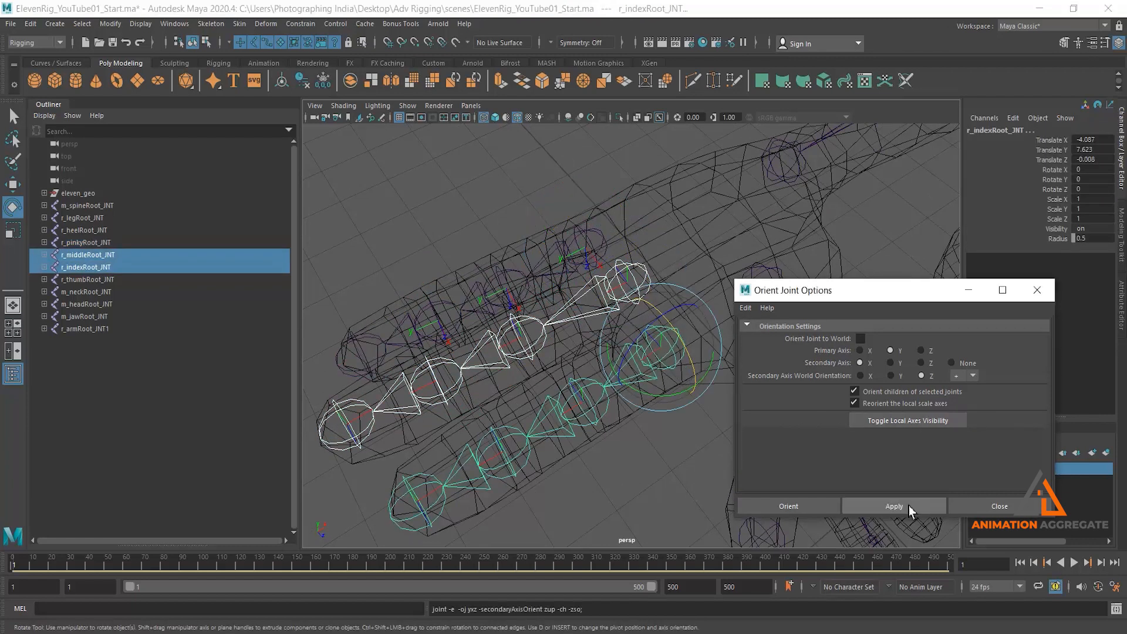
scroll(573, 305, "down", 5)
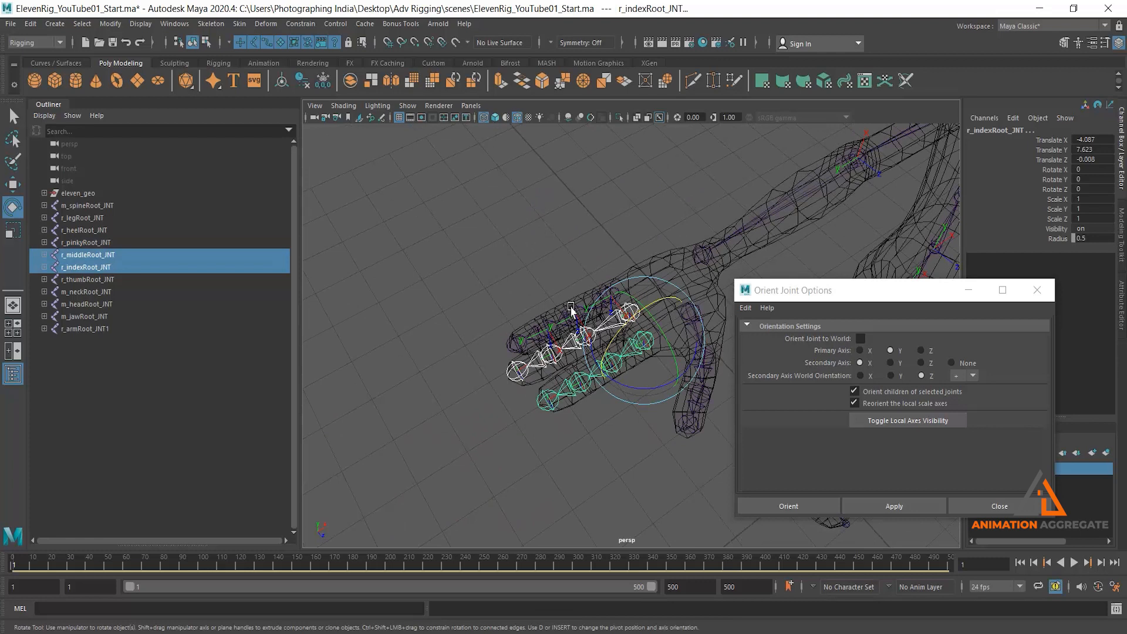
left_click_drag(574, 372, 569, 398, "alt")
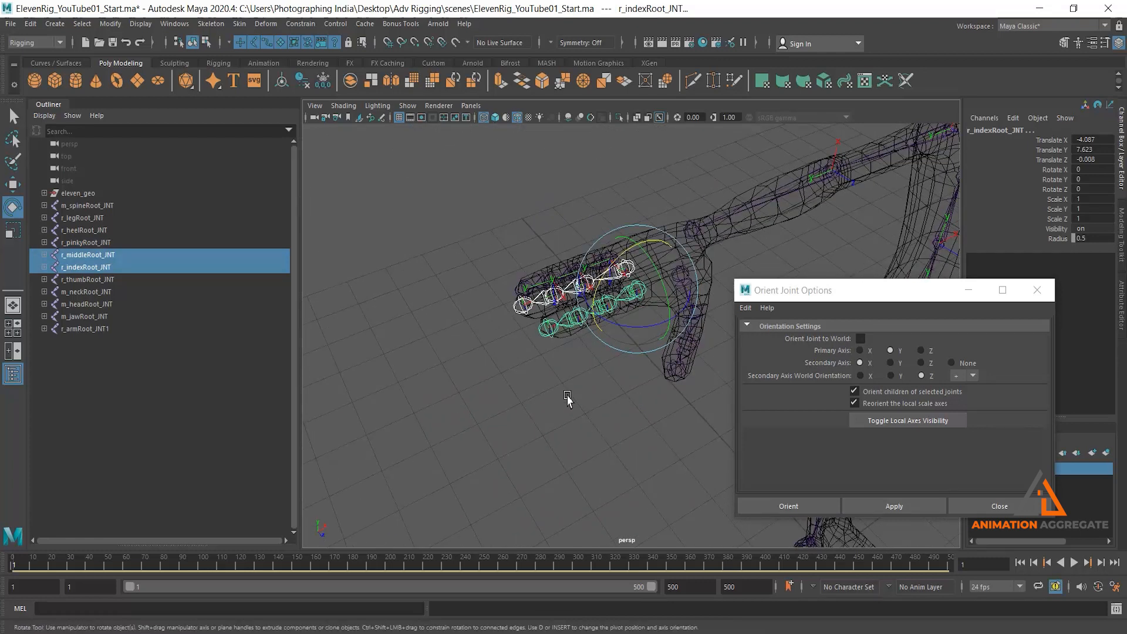
left_click(612, 385)
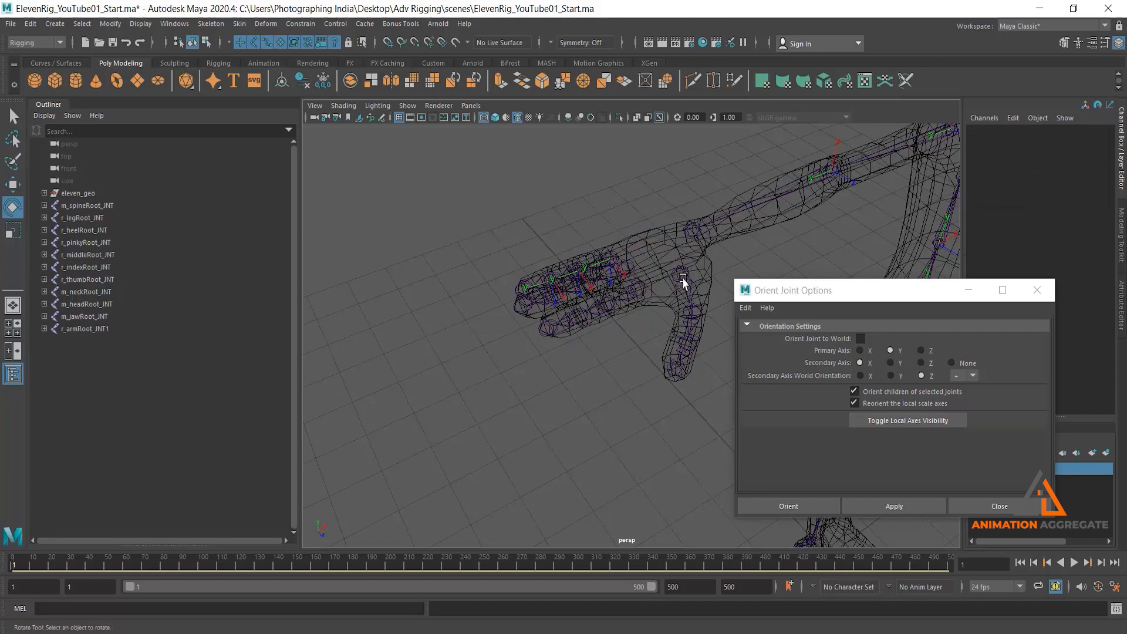
Select the thumb chain's root, middle and tip joints and show their local axes
left_click(686, 272)
key("q")
middle_click_drag(686, 250, 641, 239, "alt")
left_click(650, 305, "shift")
left_click(636, 361, "shift")
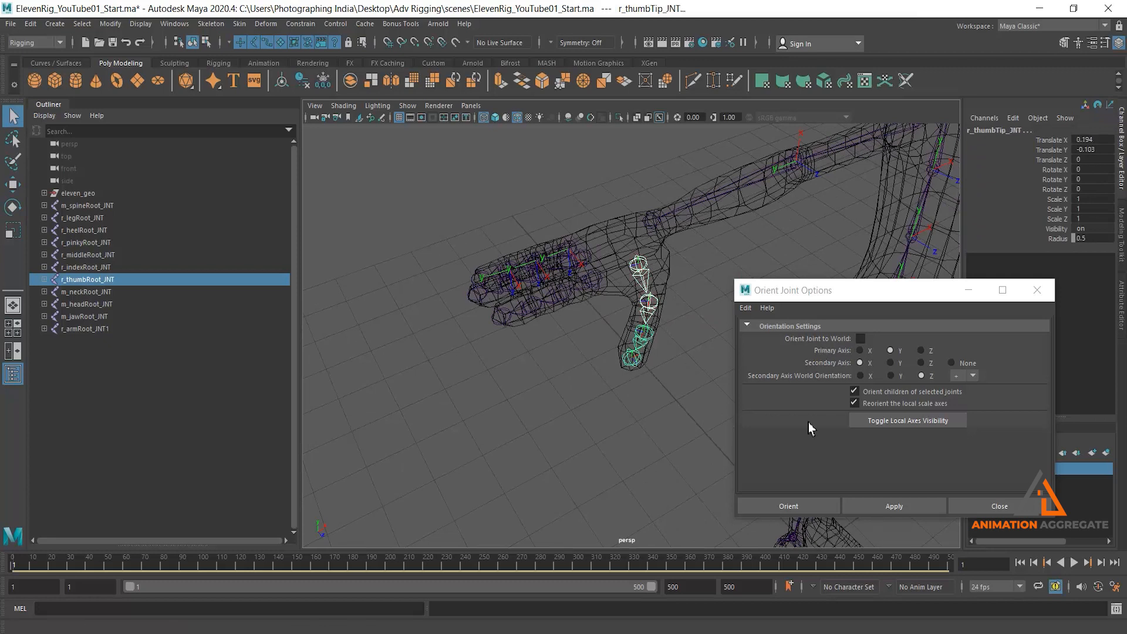
left_click(916, 421)
right_click_drag(654, 278, 655, 332, "alt")
middle_click_drag(637, 251, 615, 243, "alt")
right_click_drag(616, 243, 626, 307, "alt")
left_click_drag(625, 202, 650, 213, "alt")
key("bracketleft")
Test the rotation of r_thumbRoot_JNT, including about -74.7 degrees in Z, and undo it
left_click(650, 196)
left_click(584, 211)
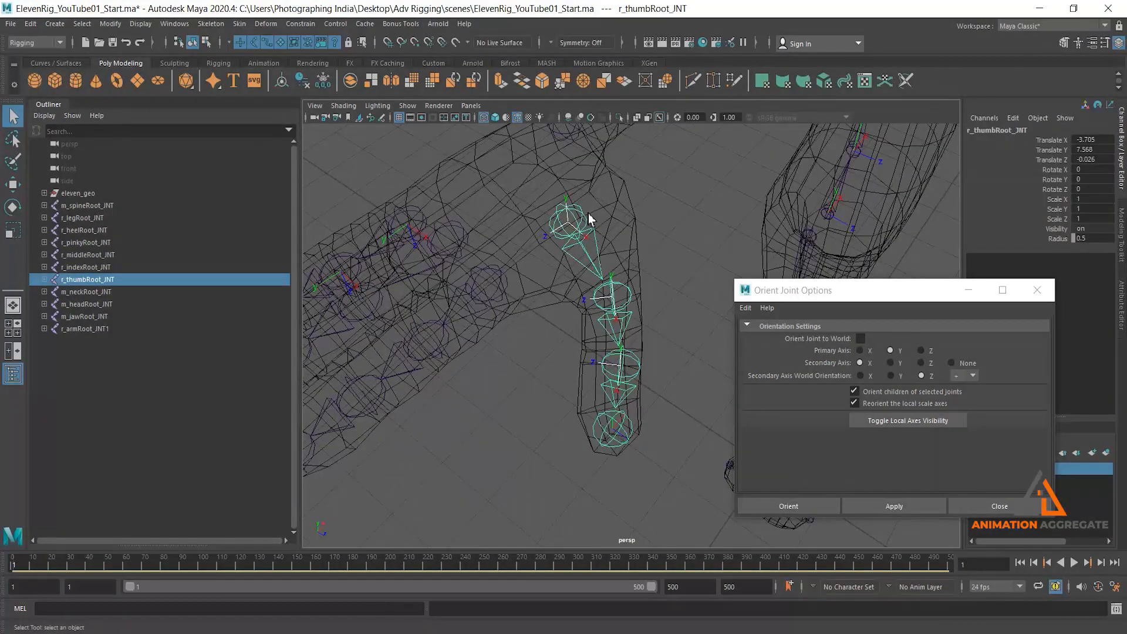
key("e")
left_click_drag(585, 217, 573, 243)
key("ctrl+z")
middle_click_drag(574, 243, 593, 323, "alt")
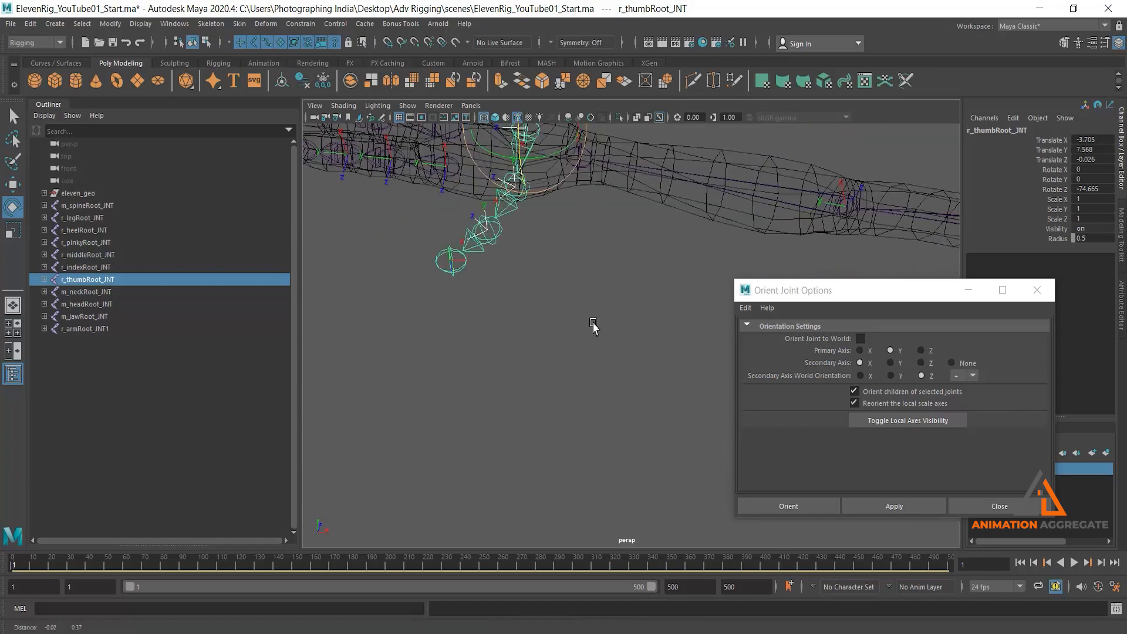
left_click_drag(593, 323, 586, 223, "alt")
left_click_drag(609, 263, 535, 277, "alt")
key("ctrl+z")
key("ctrl+z")
left_click_drag(627, 269, 630, 301, "alt")
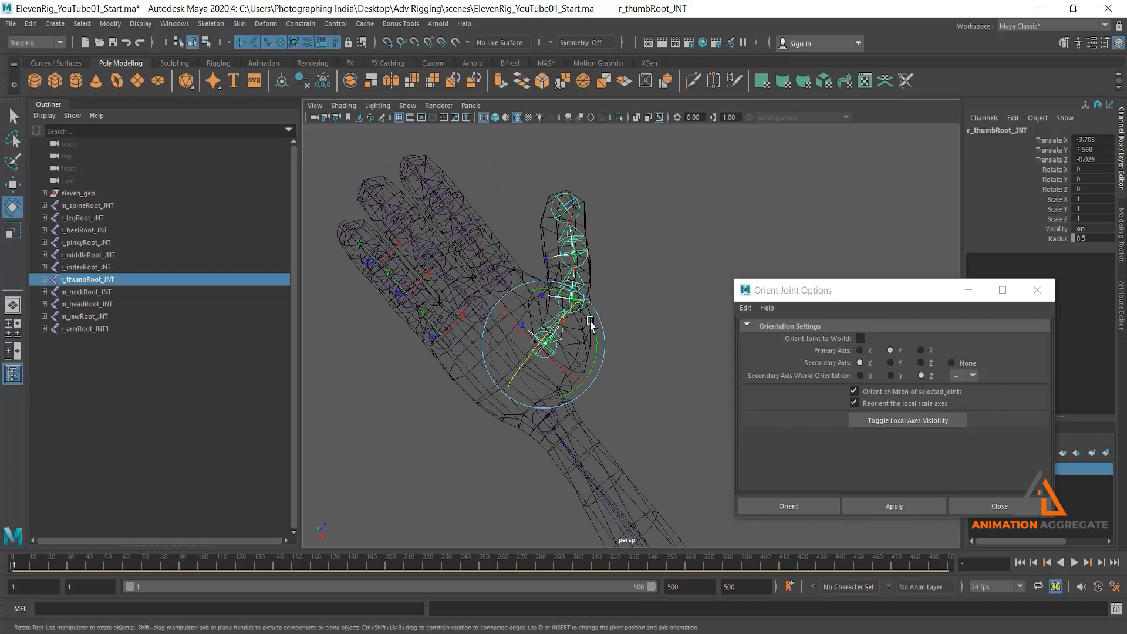
left_click_drag(603, 276, 611, 241, "alt")
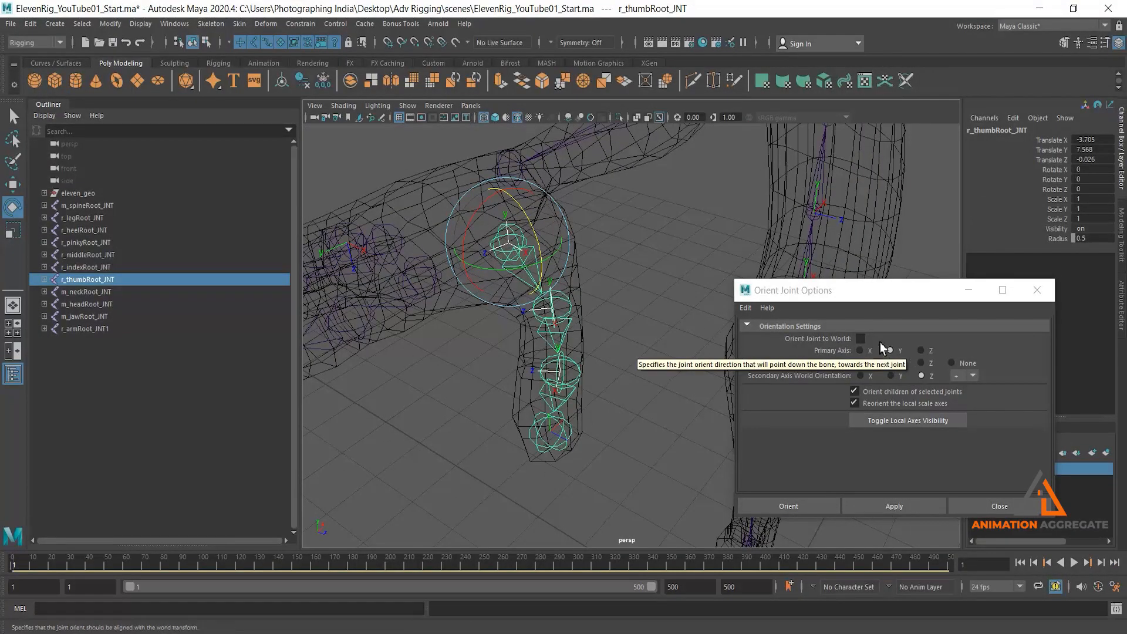
Orient r_thumbRoot_JNT and its children with Y as primary axis, X as secondary axis and Y as secondary world orientation
left_click_drag(640, 207, 637, 176, "alt")
left_click(638, 176)
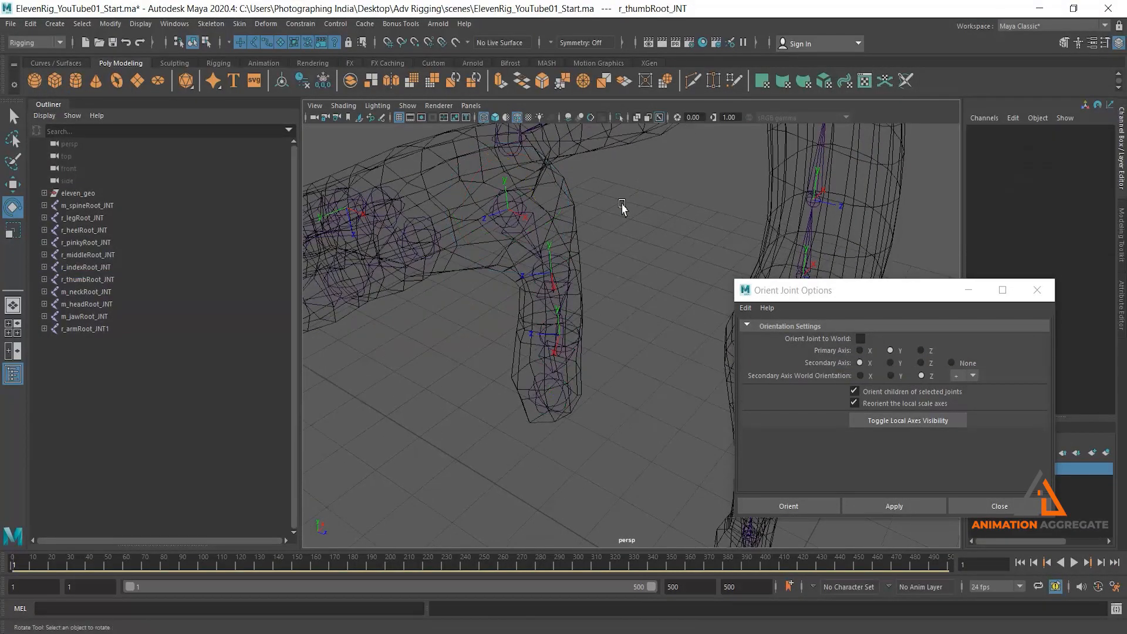
left_click(524, 207)
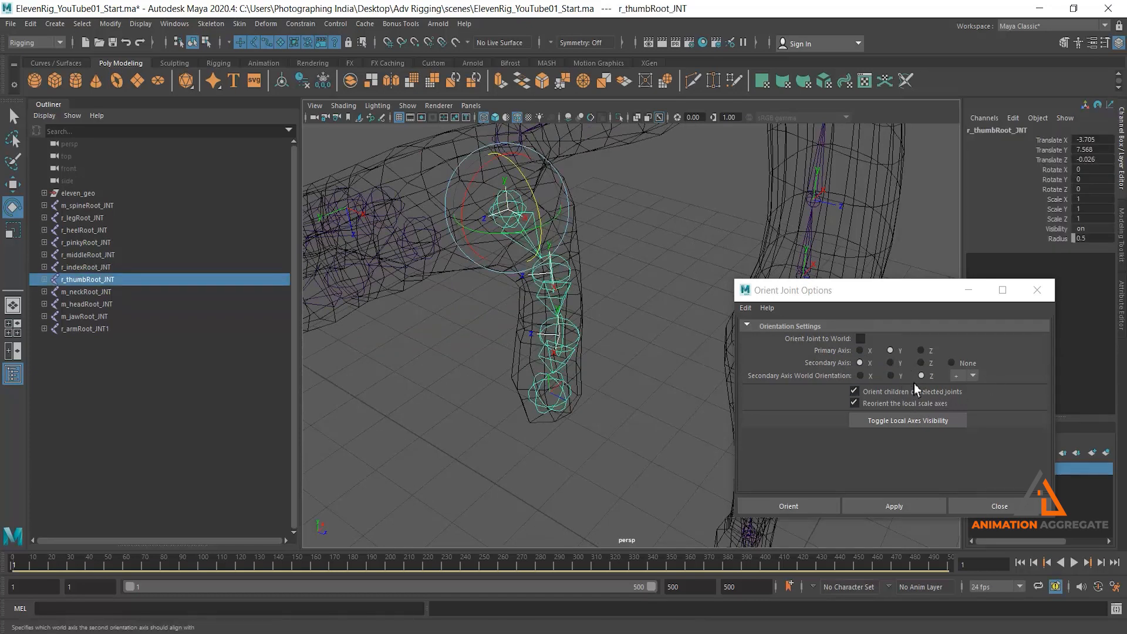
left_click(901, 376)
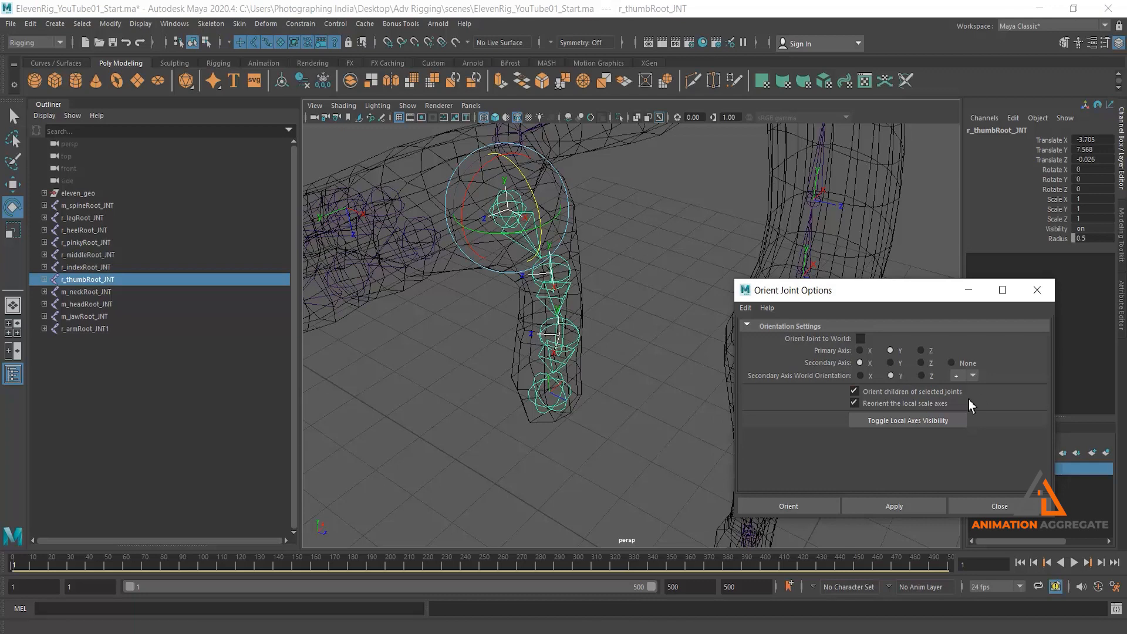
left_click_drag(504, 299, 439, 292, "alt")
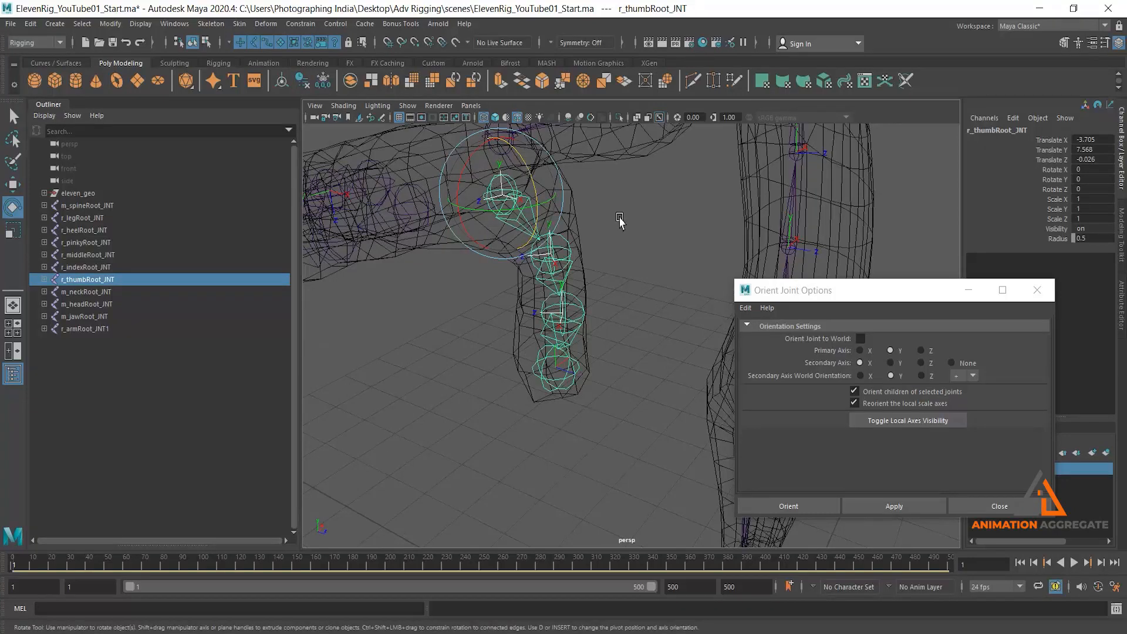
left_click(917, 506)
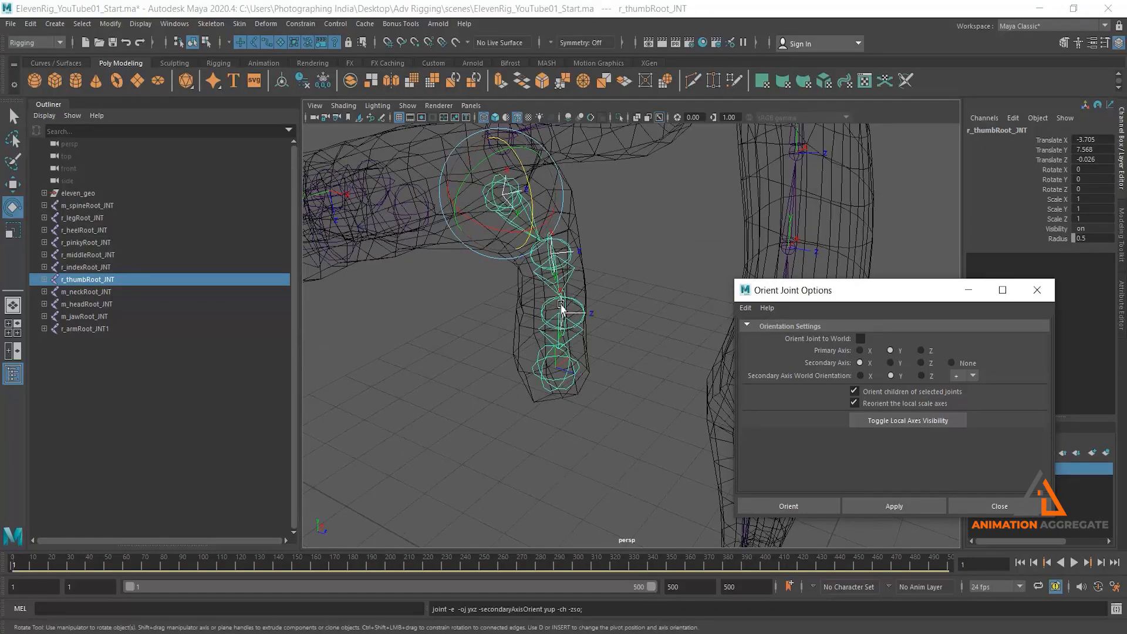
Test the reoriented thumb root by rotating it about 43.7 degrees in Z, and undo the rotation
left_click_drag(417, 265, 378, 315, "alt")
left_click(500, 223)
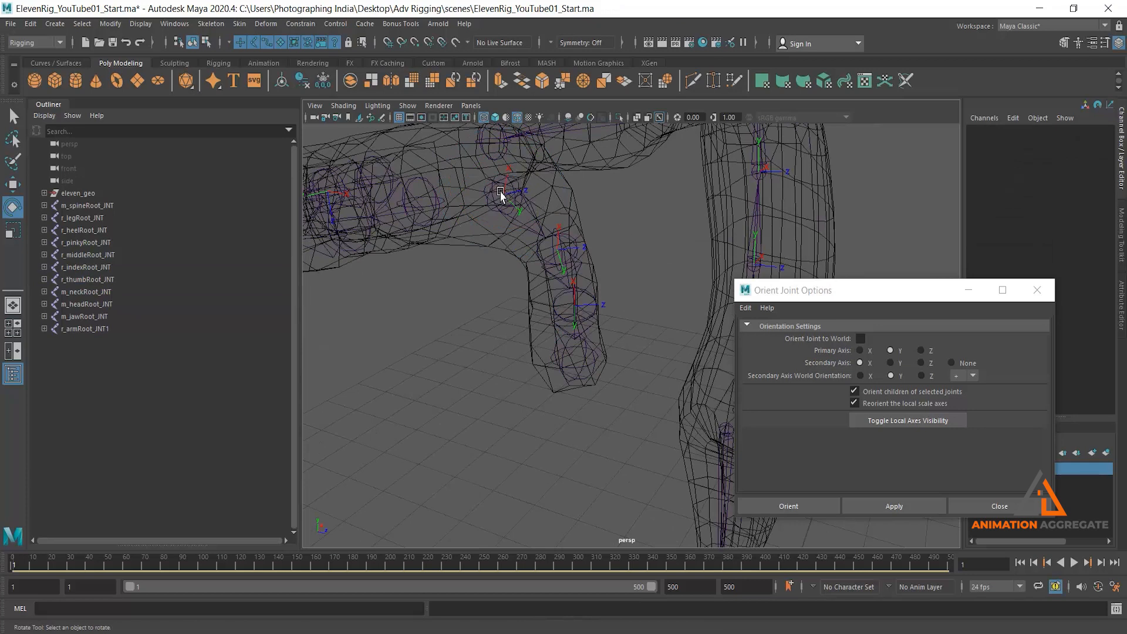
left_click(500, 194)
left_click_drag(530, 174, 521, 219)
key("ctrl+z")
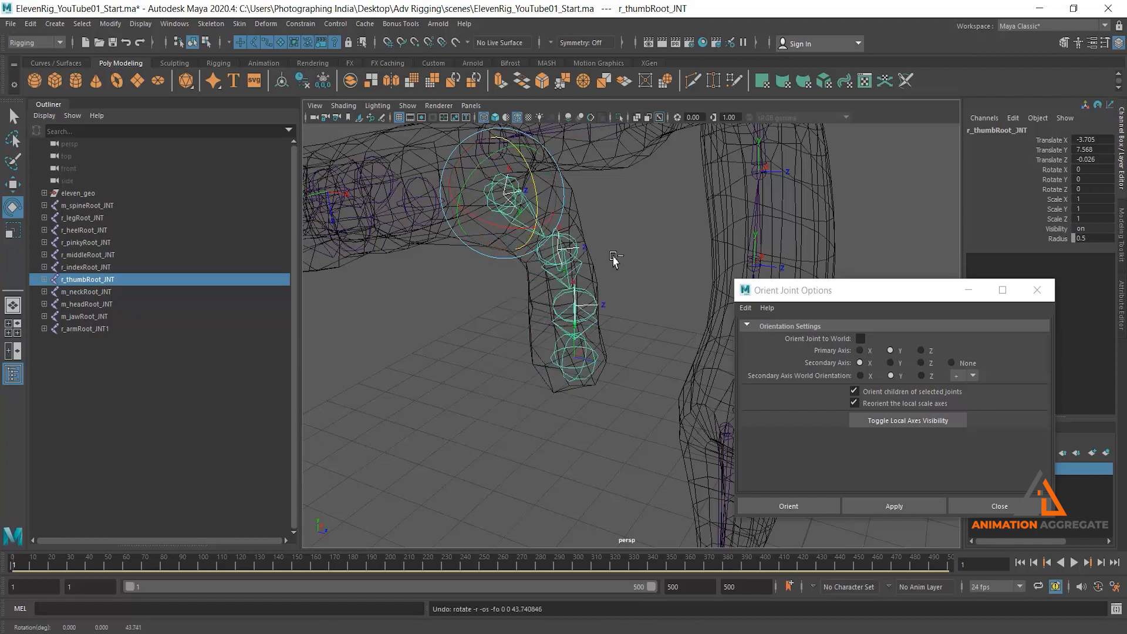
left_click_drag(604, 357, 615, 227, "alt")
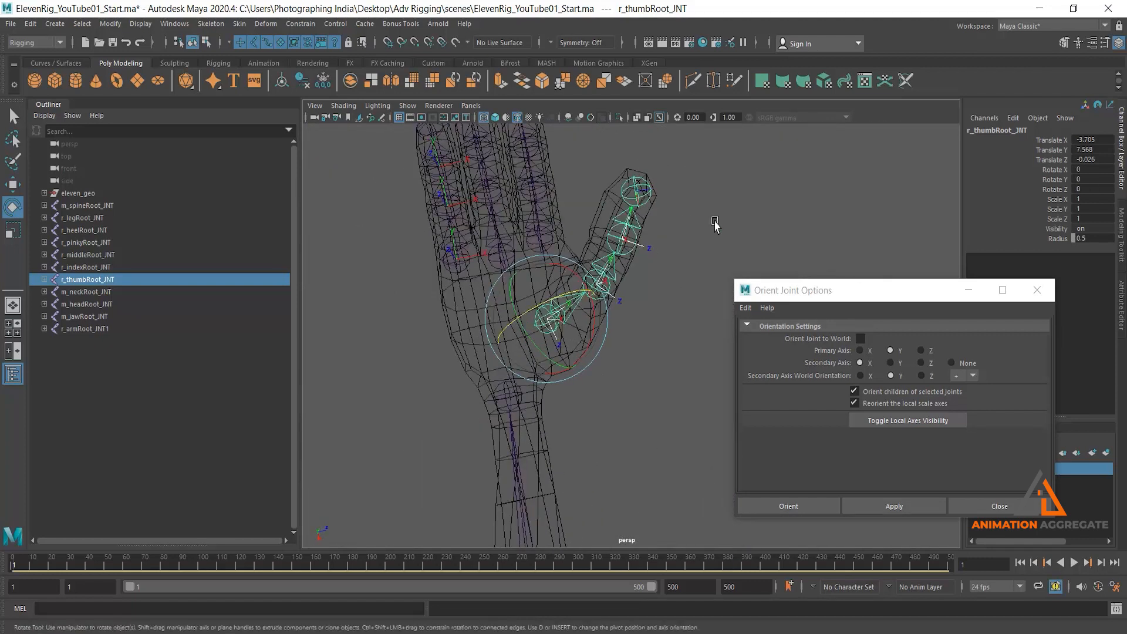
Display the hand mesh shaded and select r_thumbRoot_JNT
left_click(715, 221)
left_click_drag(492, 367, 557, 330, "alt")
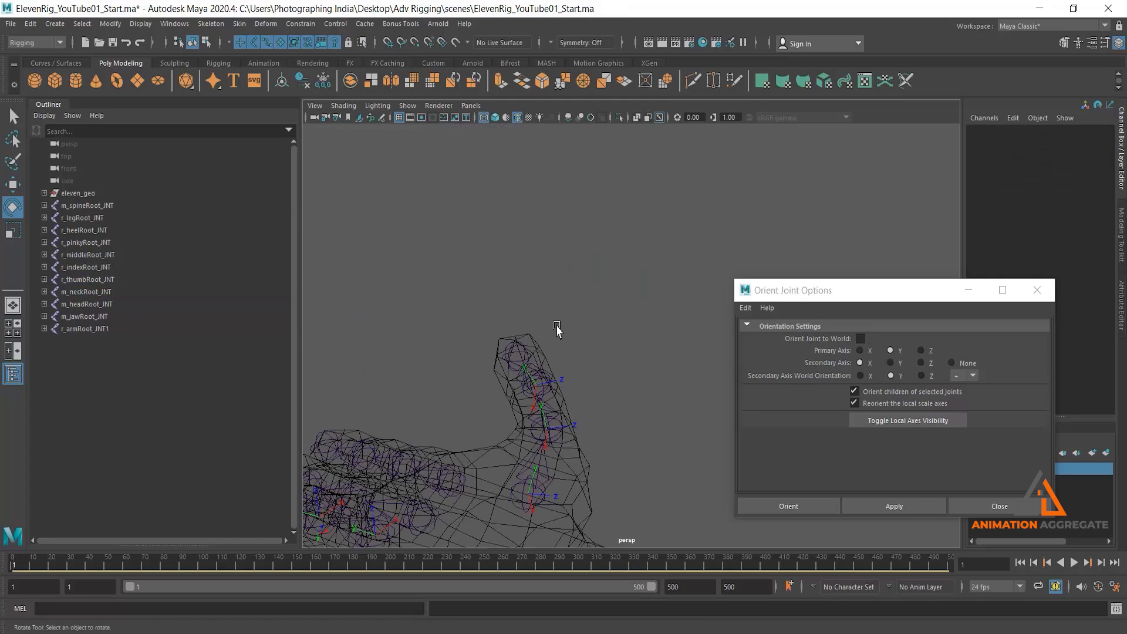
key("5")
left_click_drag(458, 379, 551, 358, "alt")
left_click(552, 358)
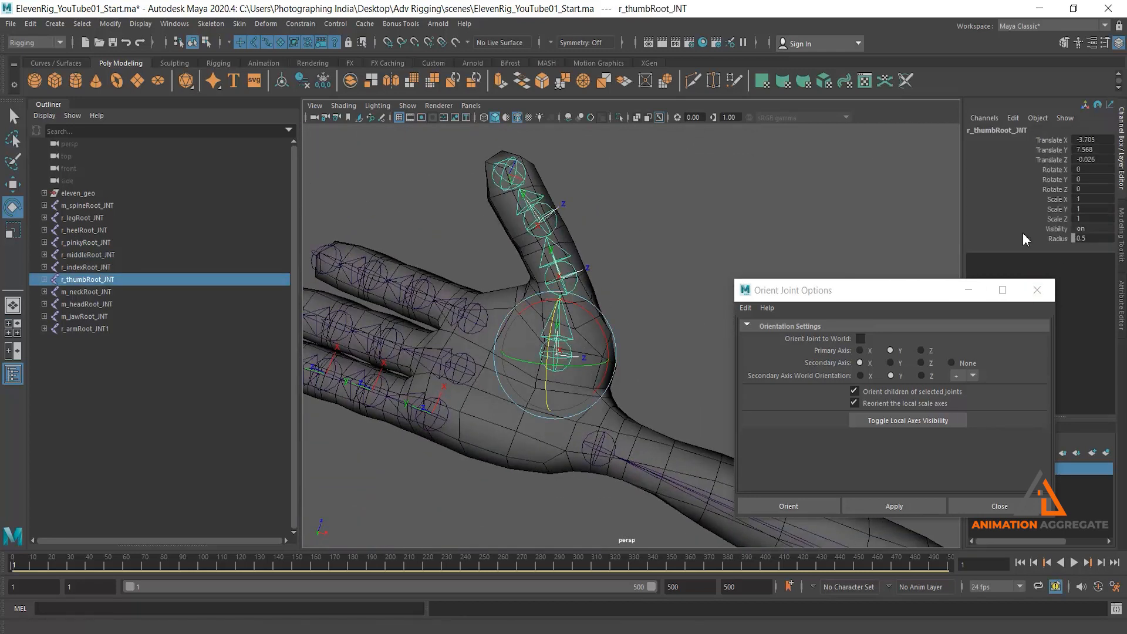
Test Rotate X values on r_thumbRoot_JNT, including 30.6 degrees, against the shaded hand and undo them
left_click(1044, 169)
middle_click_drag(575, 207, 427, 235)
left_click_drag(487, 276, 452, 404, "alt")
key("ctrl+z")
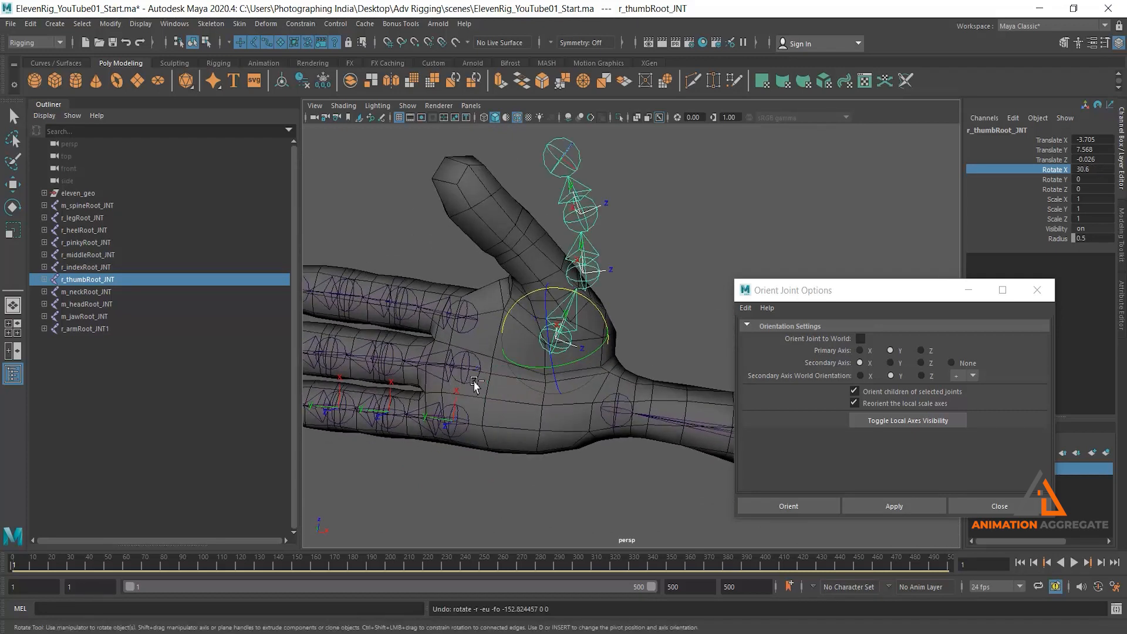
key("ctrl+z")
left_click_drag(634, 285, 643, 221, "alt")
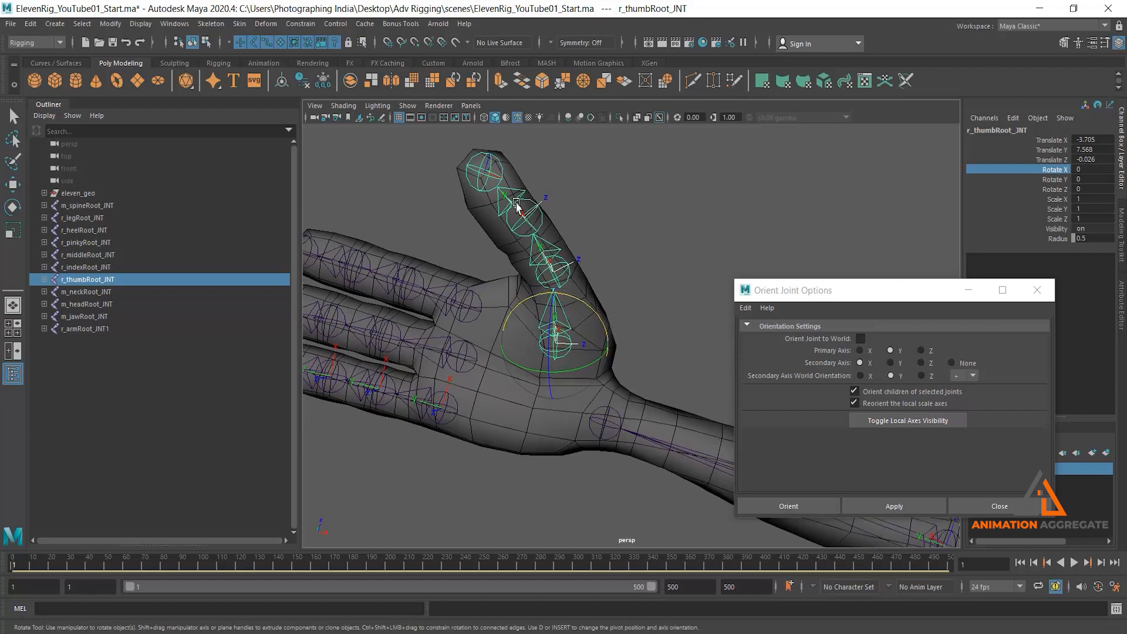
left_click_drag(695, 385, 513, 262, "alt")
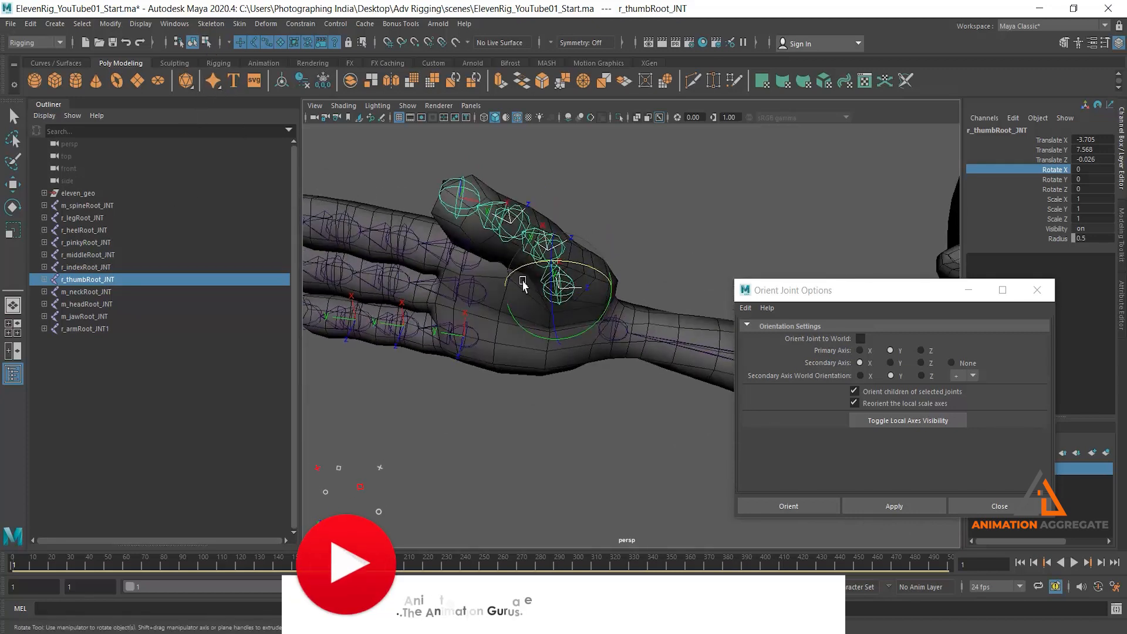
Switch to component selection and make local rotation axes selectable
left_click(206, 43)
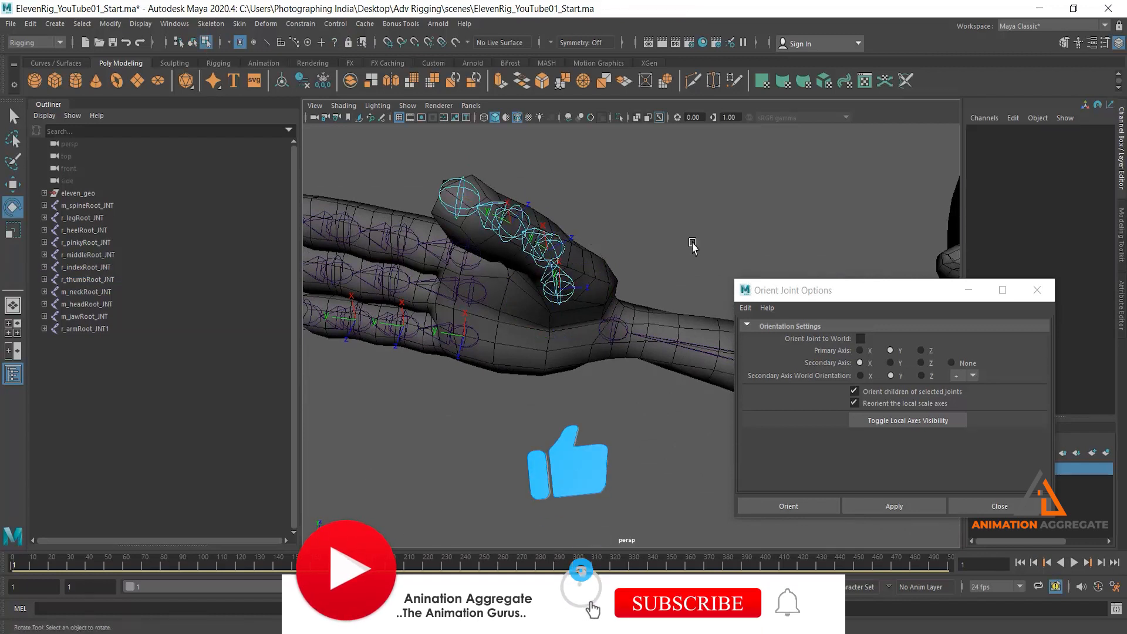
right_click(333, 44)
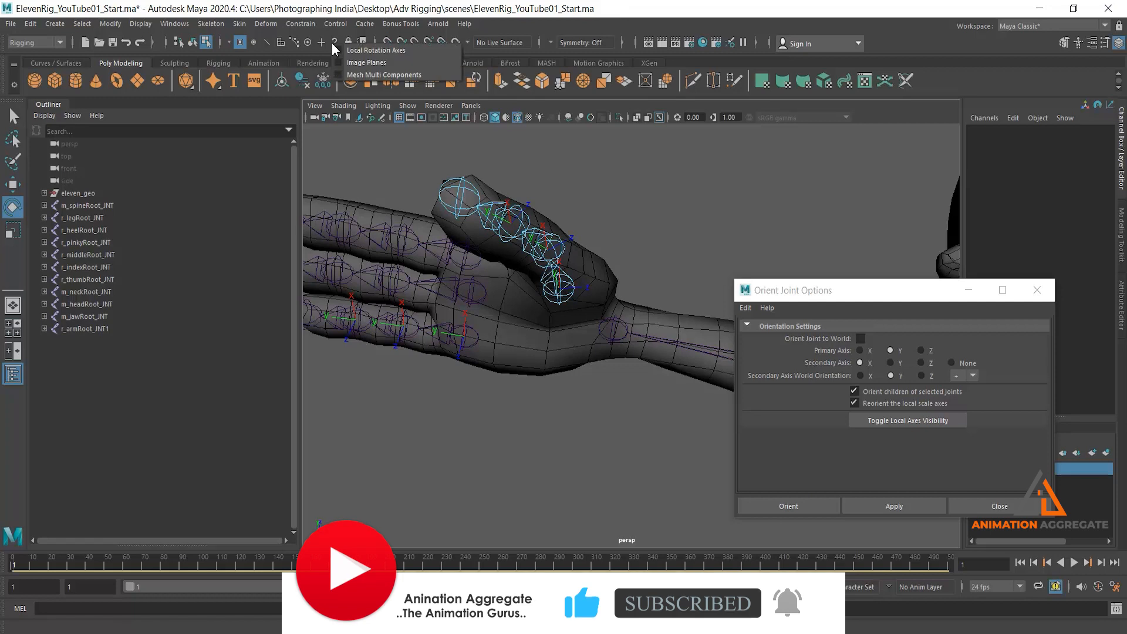
left_click(387, 49)
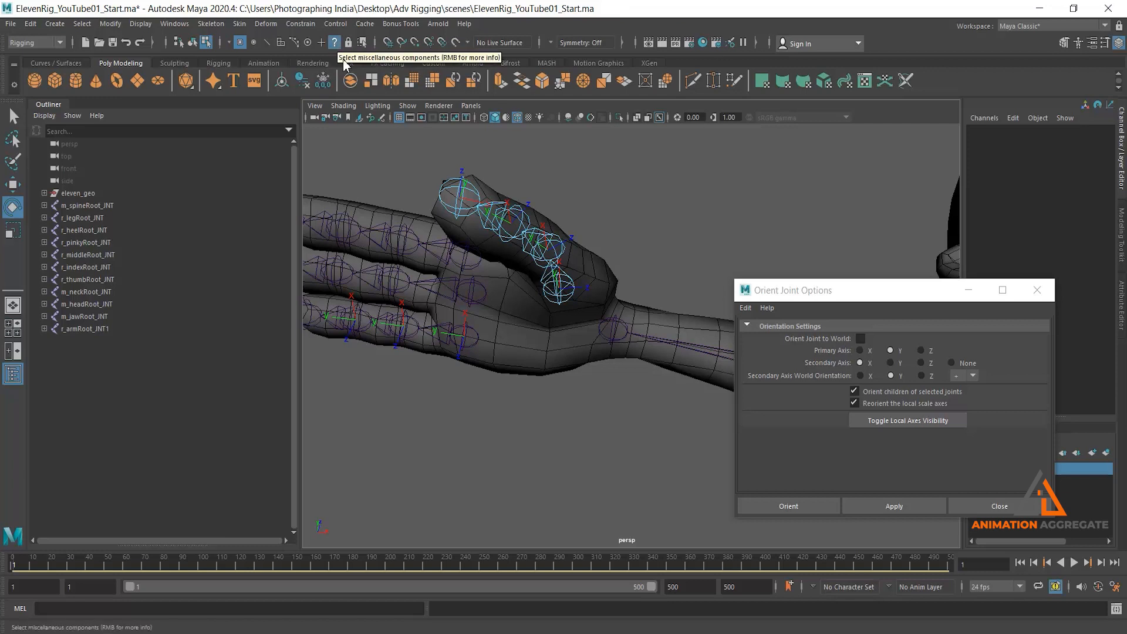
Select the local rotation axes of the first three thumb joints, from r_thumbRoot_JNT to r_thumbTip_JNT
mouse_move(618, 254)
left_mouse_down("alt")
mouse_move(618, 242)
mouse_move(615, 253)
left_mouse_up("alt")
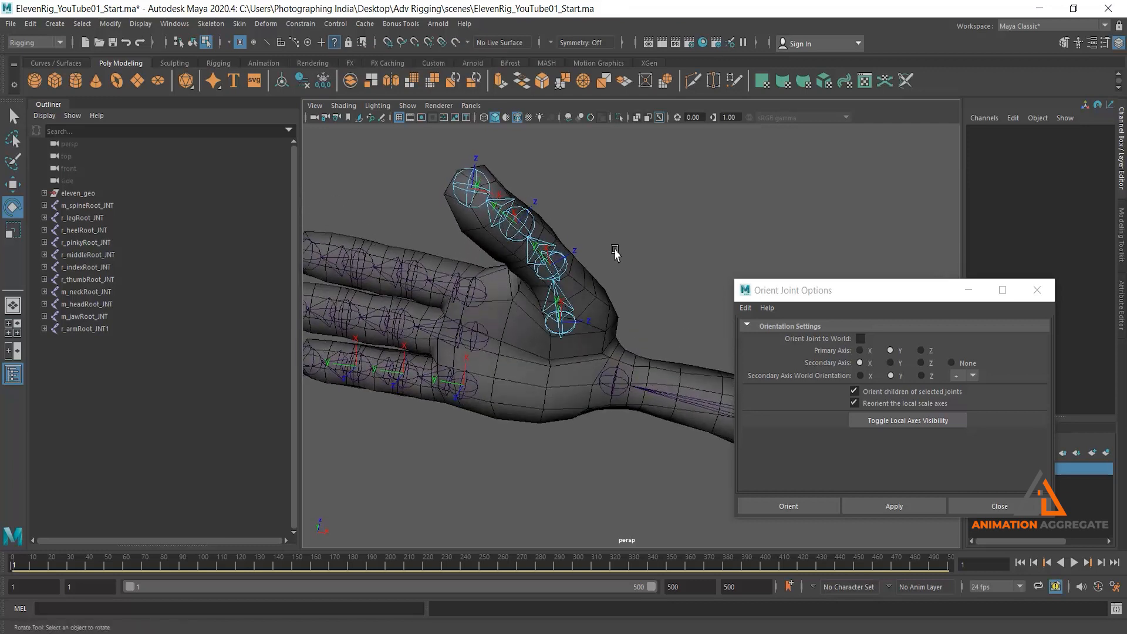
key("q")
left_click(575, 327)
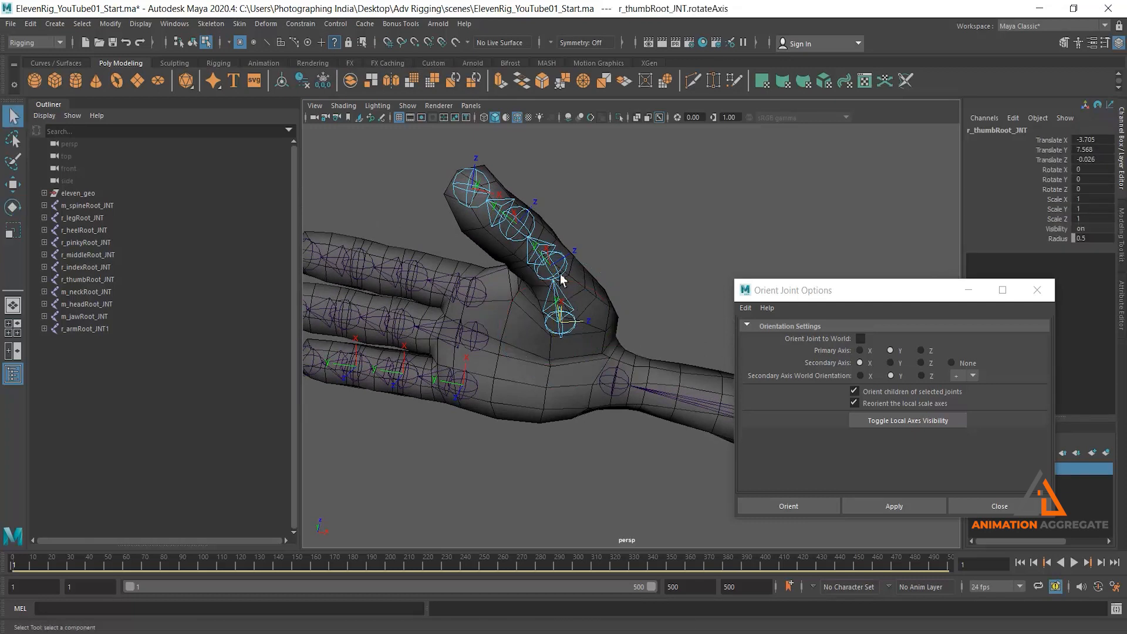
left_click_drag(556, 271, 527, 249)
left_click(518, 226)
left_click_drag(635, 274, 603, 319, "alt")
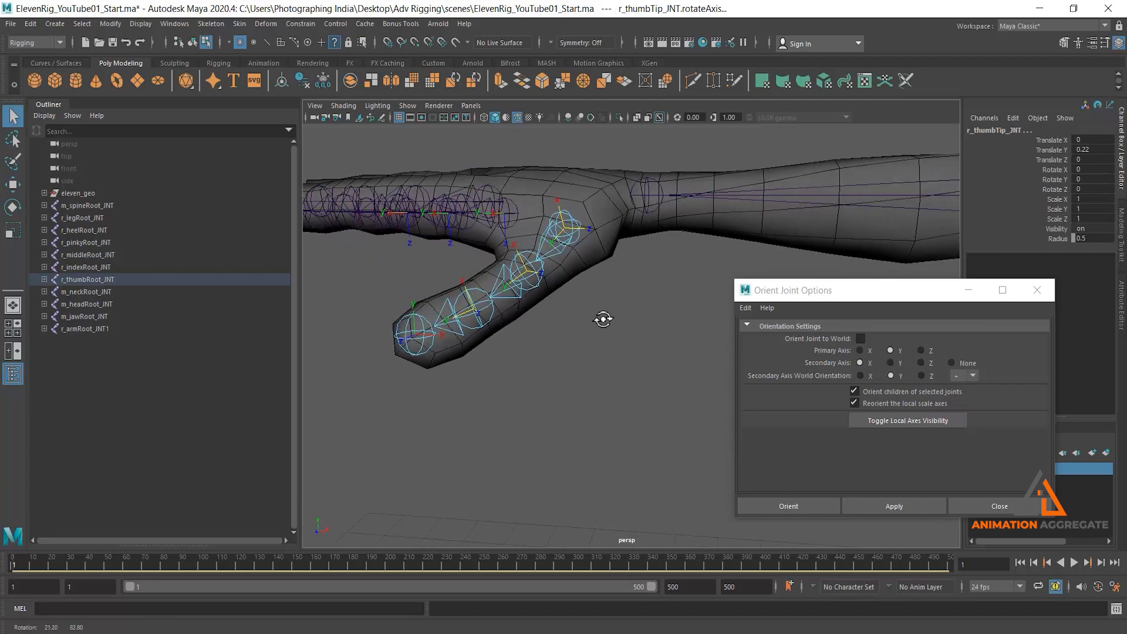
Try rotating the selected thumb rotation axes about 10.8 degrees in X, undo it, and rotate them slightly again
key("e")
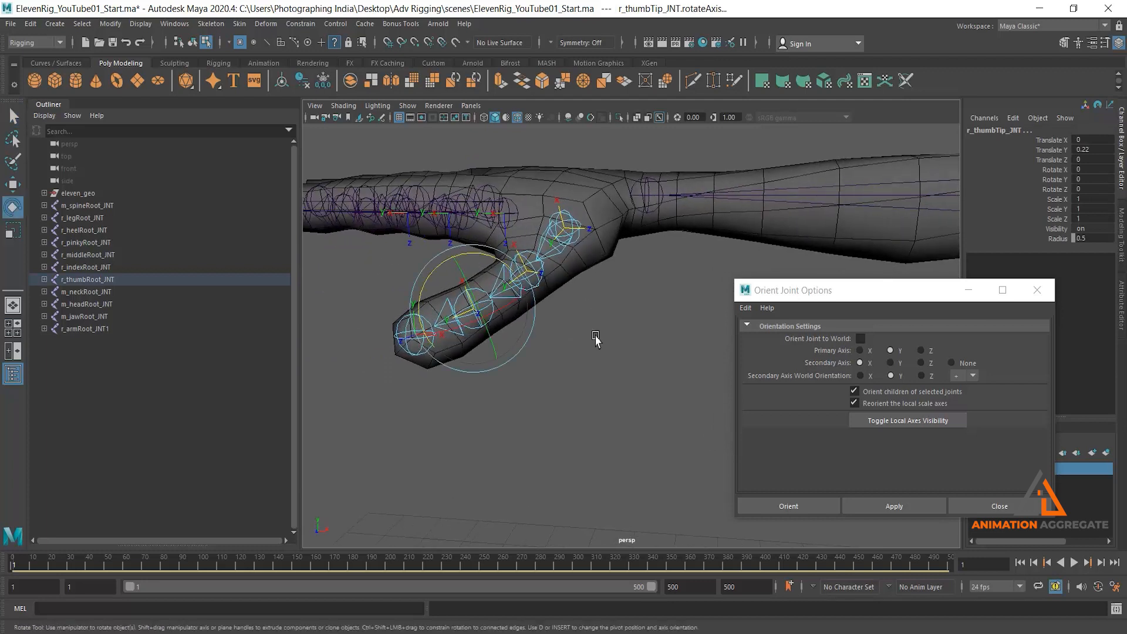
left_click_drag(603, 328, 673, 303, "alt")
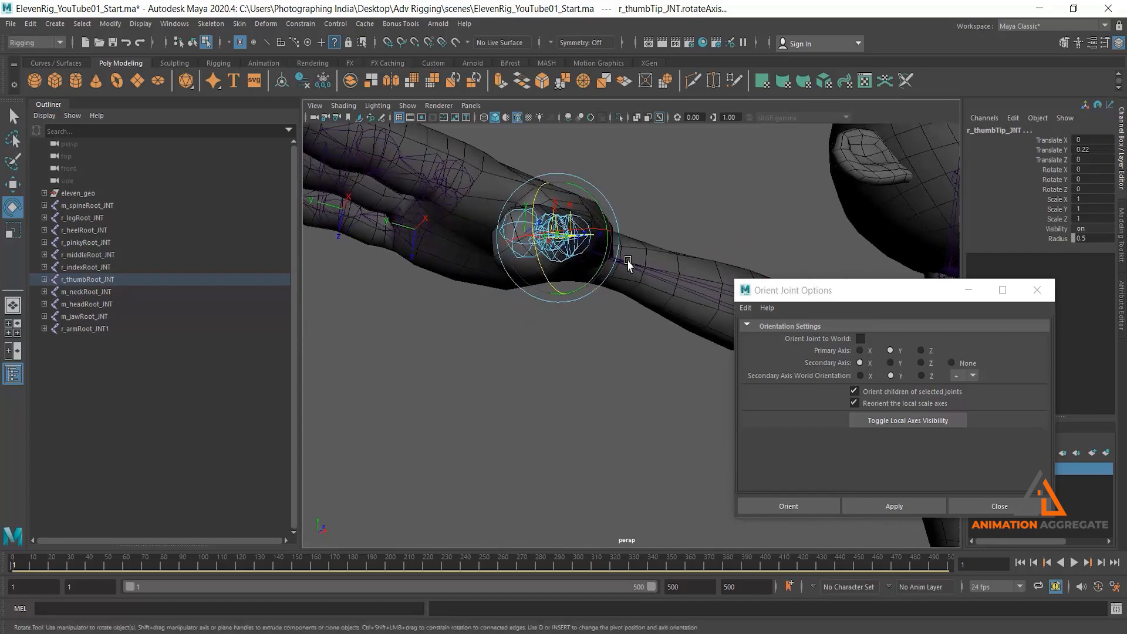
left_click_drag(583, 232, 576, 231)
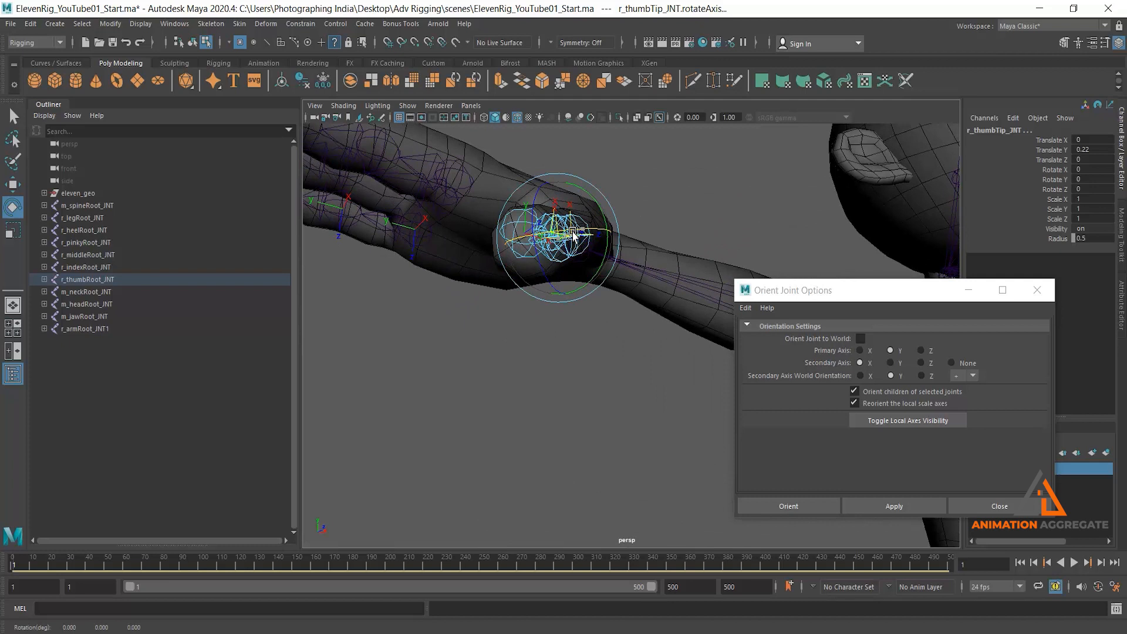
left_click_drag(593, 305, 587, 337, "alt")
key("ctrl+z")
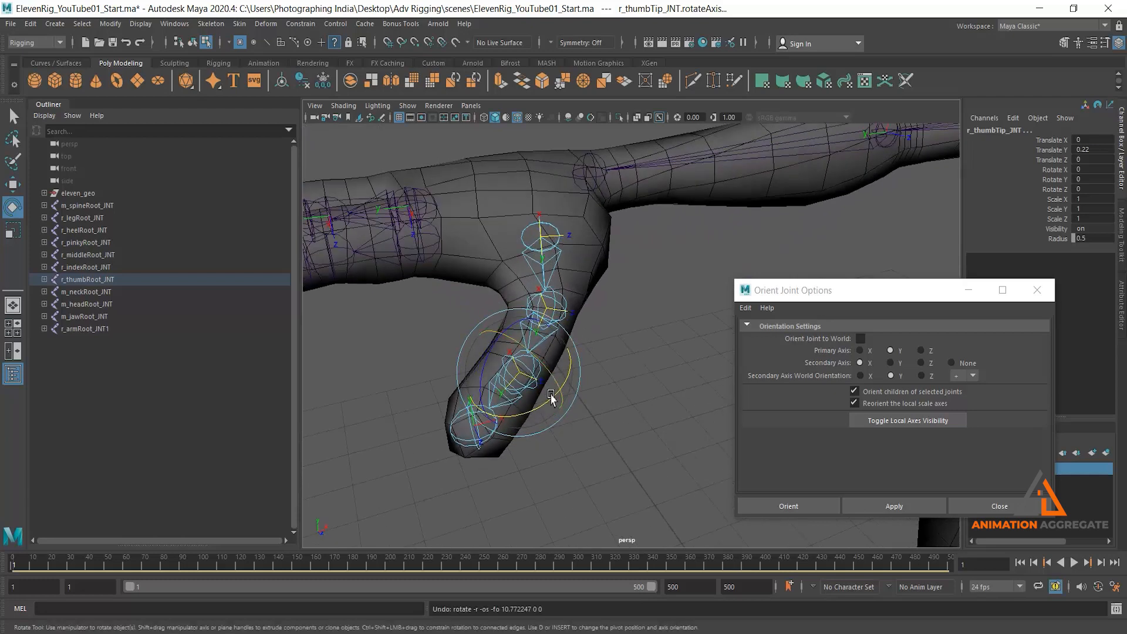
left_click_drag(542, 403, 530, 406)
left_click_drag(589, 385, 602, 329, "alt")
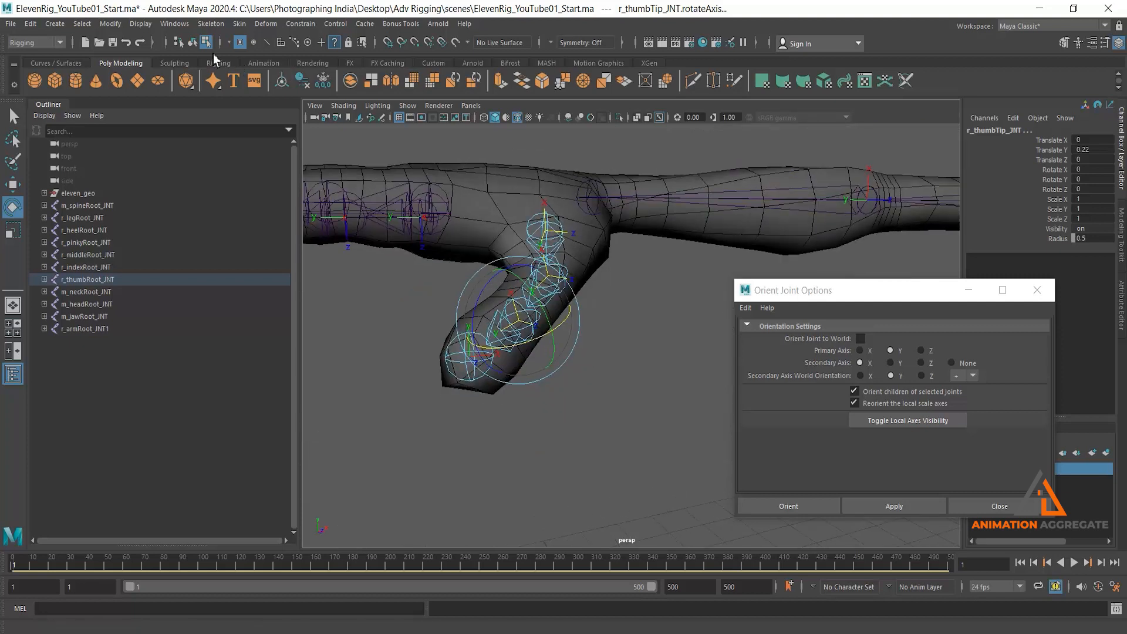
Return to object selection and select r_thumbRoot_JNT
left_click(195, 46)
left_click(615, 353)
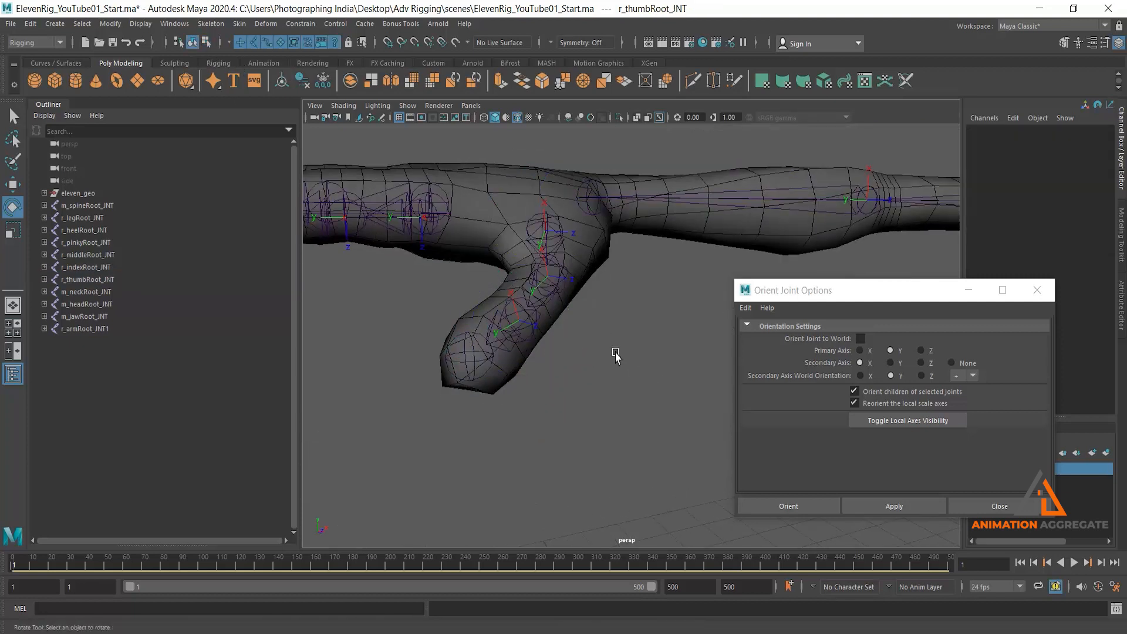
left_click(544, 234)
left_click_drag(546, 235, 700, 260, "alt")
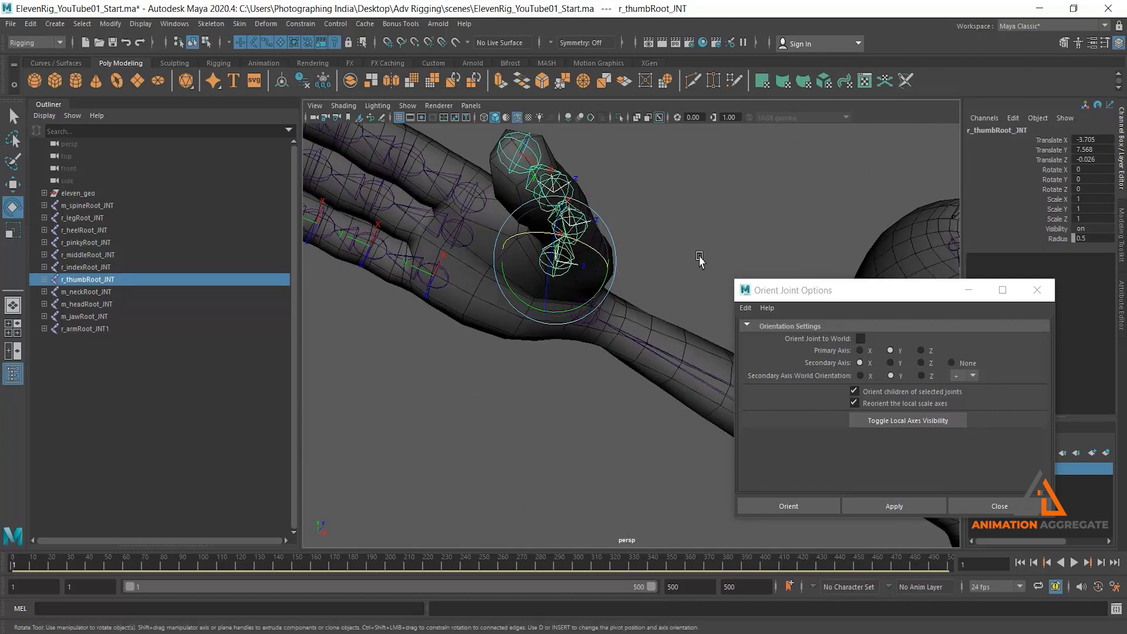
Test negative Rotate X values down to about -104 degrees on r_thumbRoot_JNT against the palm, and undo them
left_click(1049, 169)
middle_click_drag(832, 246, 718, 265)
left_click_drag(718, 264, 439, 306, "alt")
key("ctrl+z")
key("ctrl+z")
key("ctrl+z")
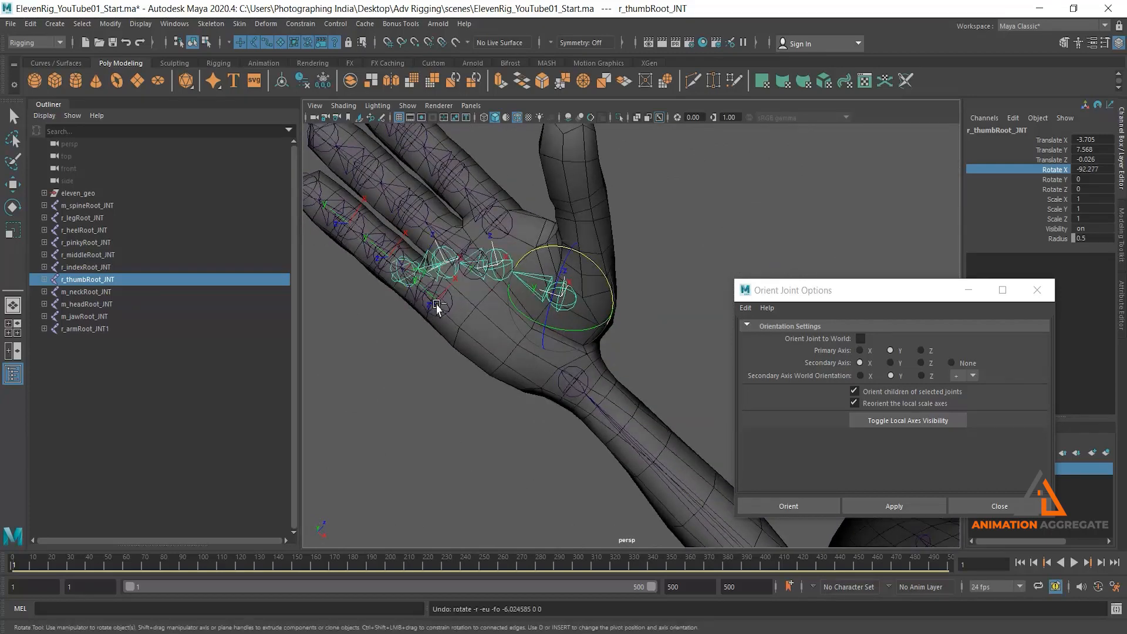
middle_click_drag(661, 237, 489, 267)
left_click_drag(834, 253, 736, 235, "alt")
key("ctrl+z")
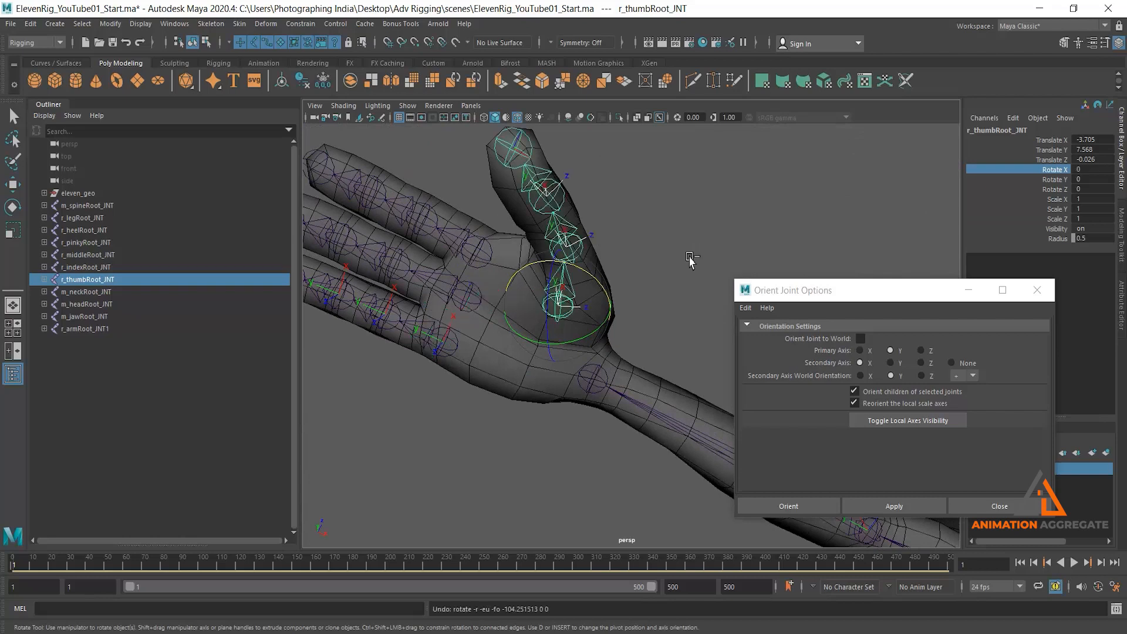
Reorient r_thumbRoot_JNT and its children with the secondary axis world orientation set to negative Y, and reselect the joint
left_click_drag(625, 299, 625, 361, "alt")
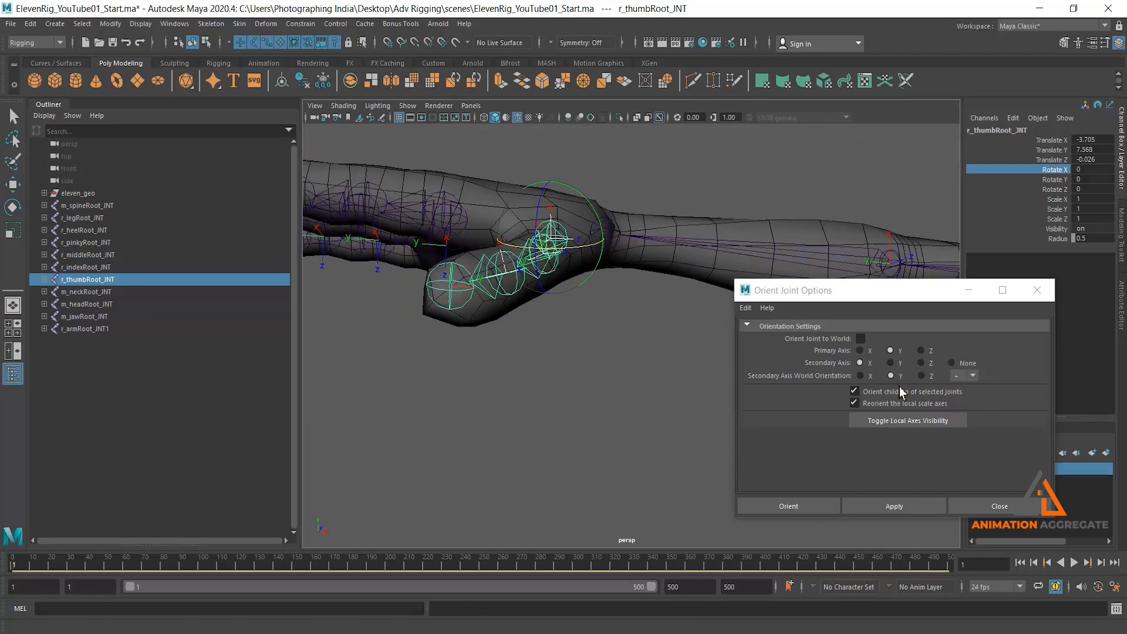
left_click(962, 376)
left_click(966, 404)
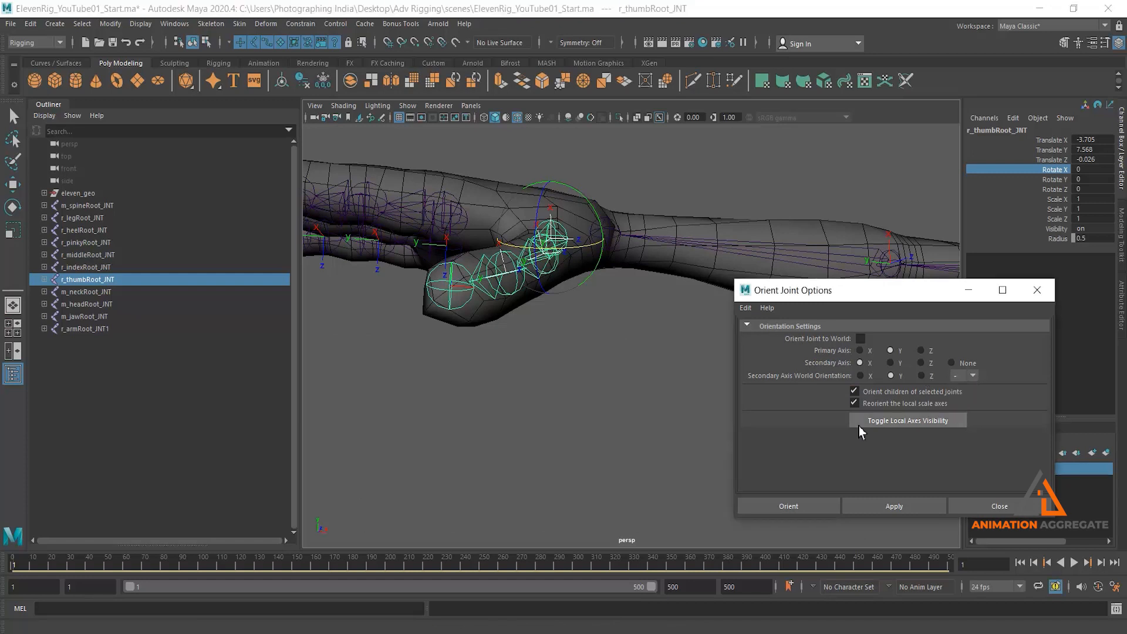
left_click(906, 511)
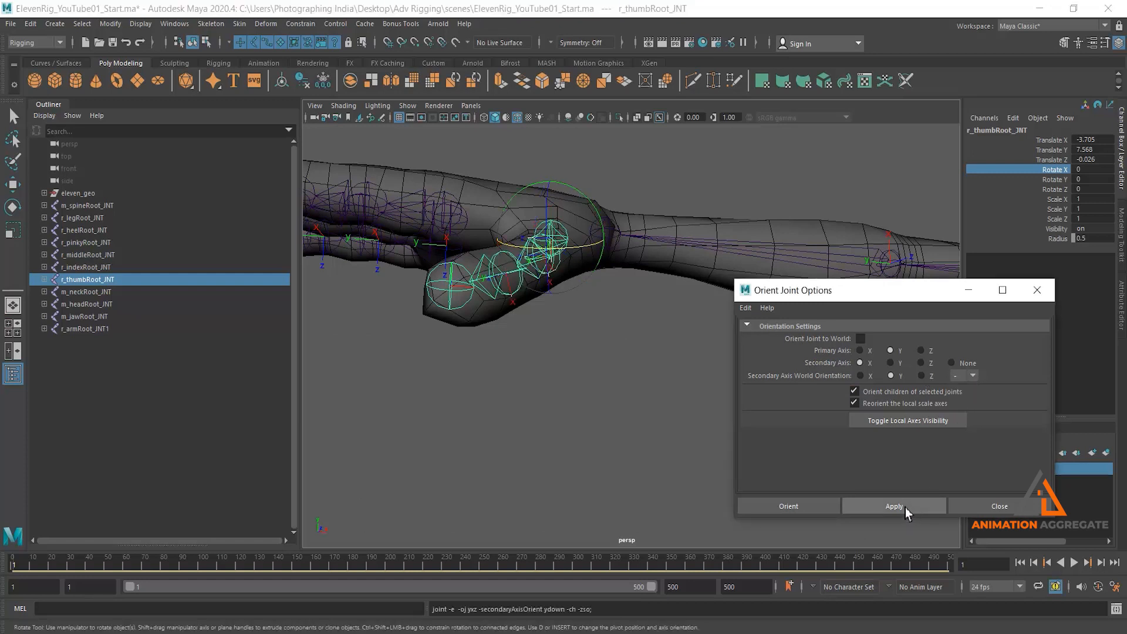
left_click(608, 404)
left_click(559, 239)
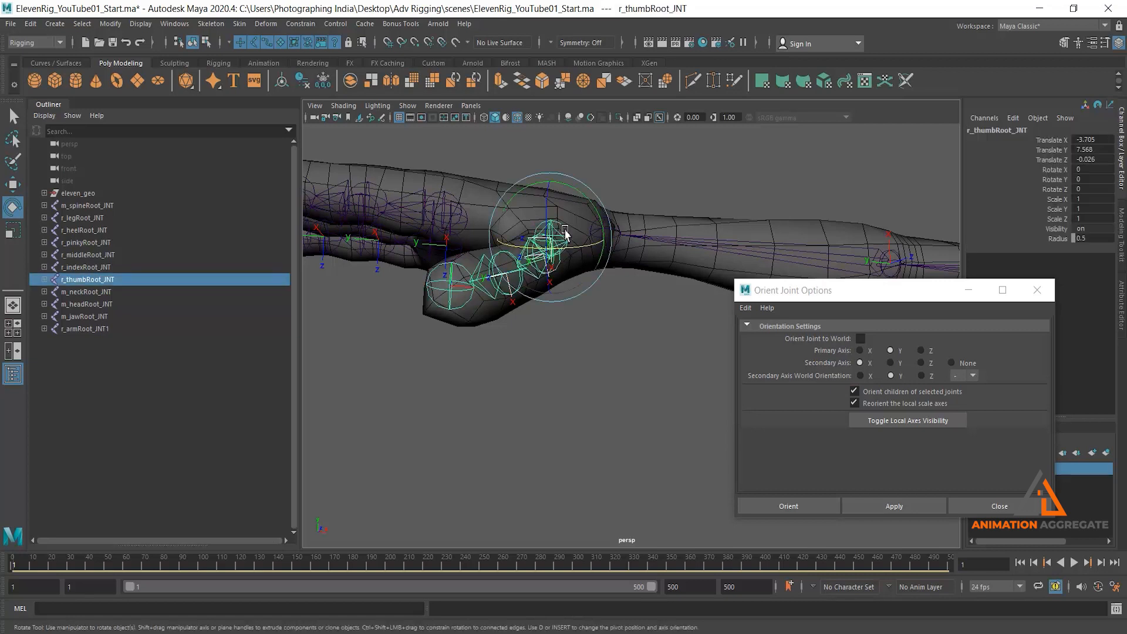
Test Rotate X at about 92.8 and 82.4 degrees on the reoriented thumb root, and reset it to 0
left_click(1064, 170)
middle_click_drag(772, 203, 646, 230)
left_click_drag(593, 261, 615, 209, "alt")
middle_click_drag(657, 252, 677, 244)
left_click_drag(610, 270, 669, 257, "alt")
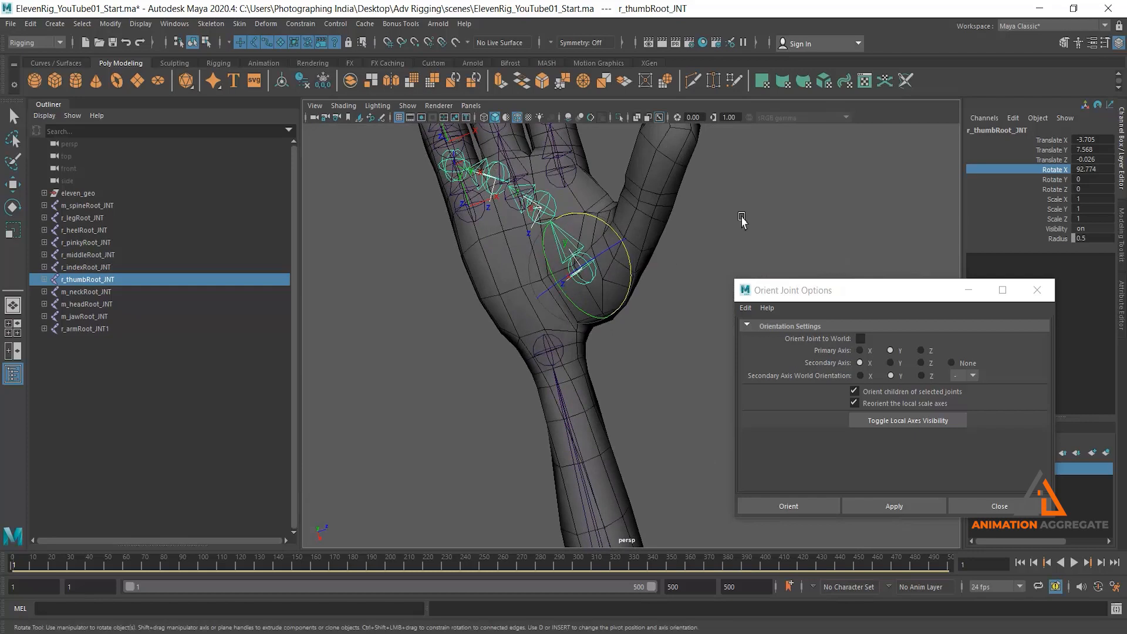
middle_click_drag(787, 225, 801, 208)
left_click_drag(761, 200, 704, 247, "alt")
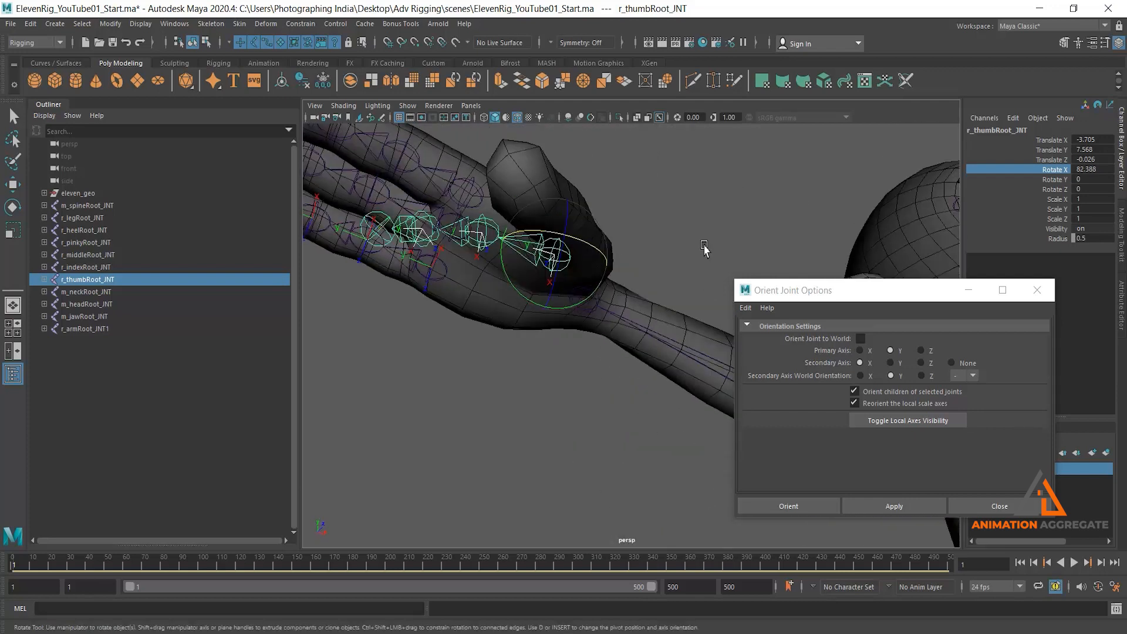
left_click(1097, 169)
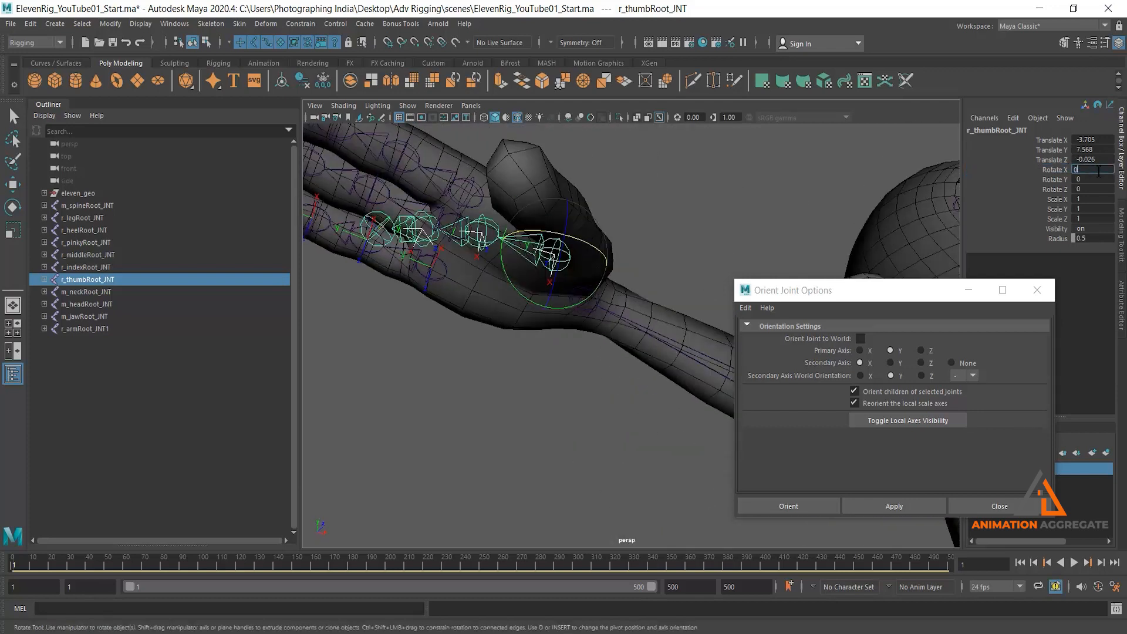
key("Return")
Select r_legRoot_JNT and r_legMid_JNT, display their local rotation axes, and clear the selection
left_click_drag(657, 329, 558, 233, "alt")
left_click_drag(527, 306, 461, 340, "alt")
left_click_drag(591, 235, 599, 314, "alt")
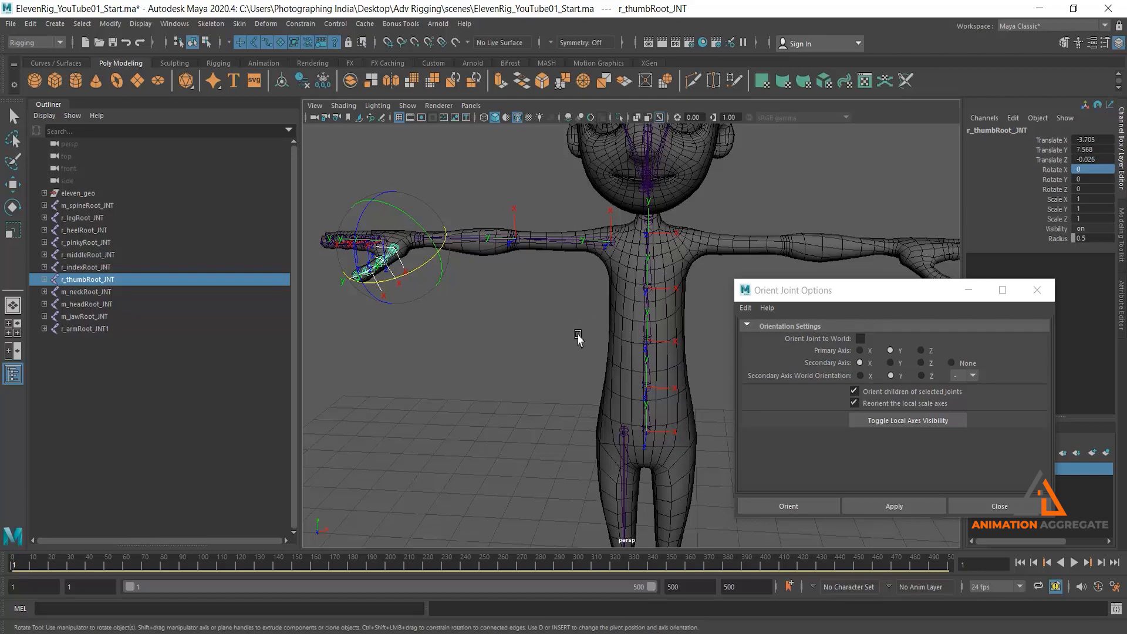
left_click_drag(644, 299, 536, 292, "alt")
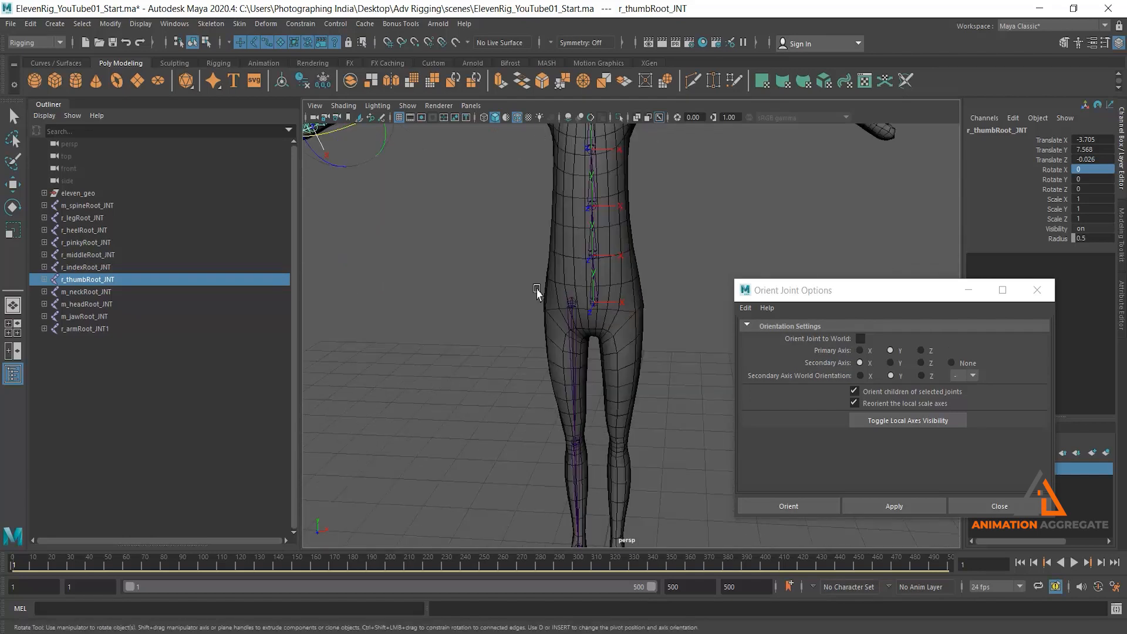
left_click(576, 335)
left_click(574, 475)
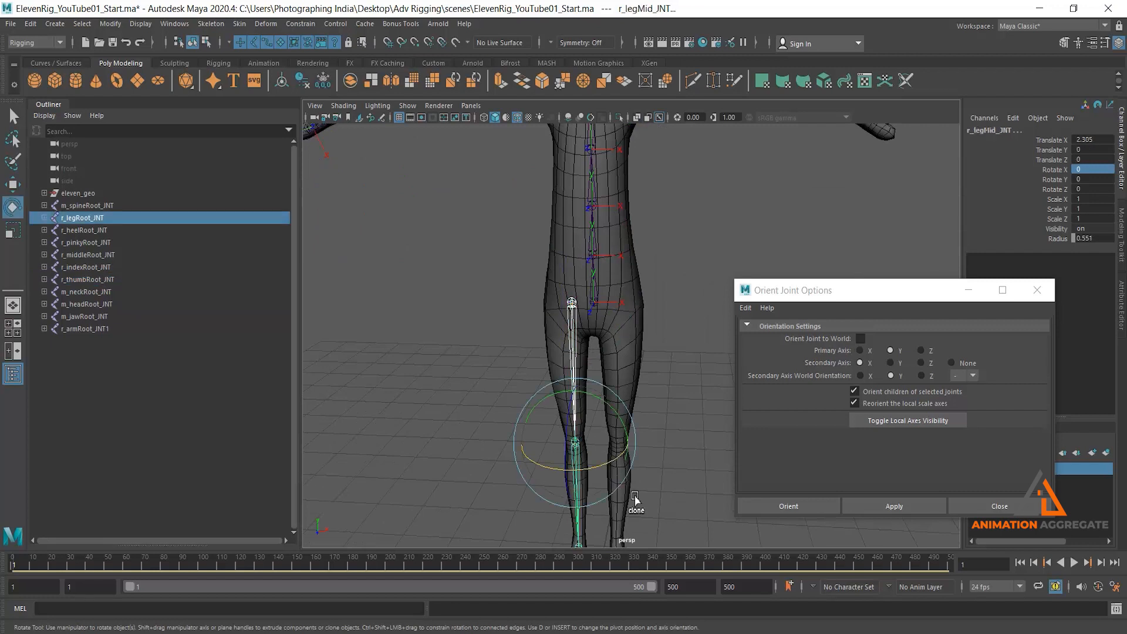
left_click_drag(465, 314, 493, 371, "alt")
middle_click_drag(539, 401, 606, 262, "alt")
right_click_drag(529, 359, 602, 359, "alt")
left_click_drag(443, 276, 470, 264, "alt")
middle_click_drag(590, 244, 643, 275, "alt")
left_click(662, 209)
Test bending the knee by rotating r_legMid_JNT about 51.6 and 48.1 degrees in Z, undoing each rotation
left_click(521, 430)
middle_click_drag(596, 420, 577, 442, "alt")
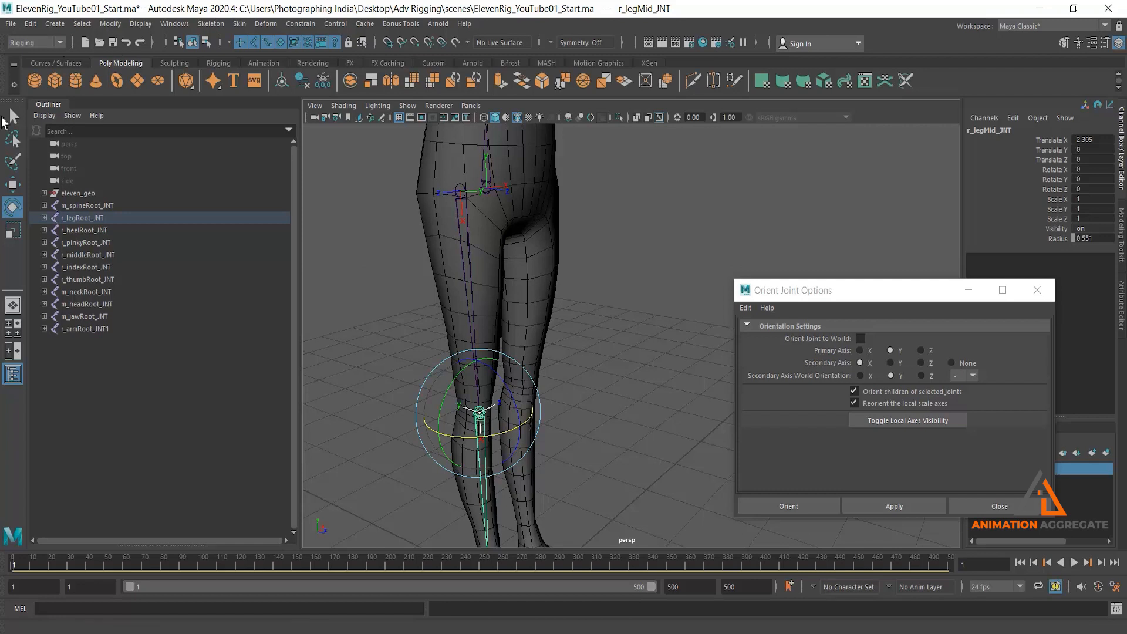
left_click_drag(574, 246, 519, 370, "alt")
key("ctrl+z")
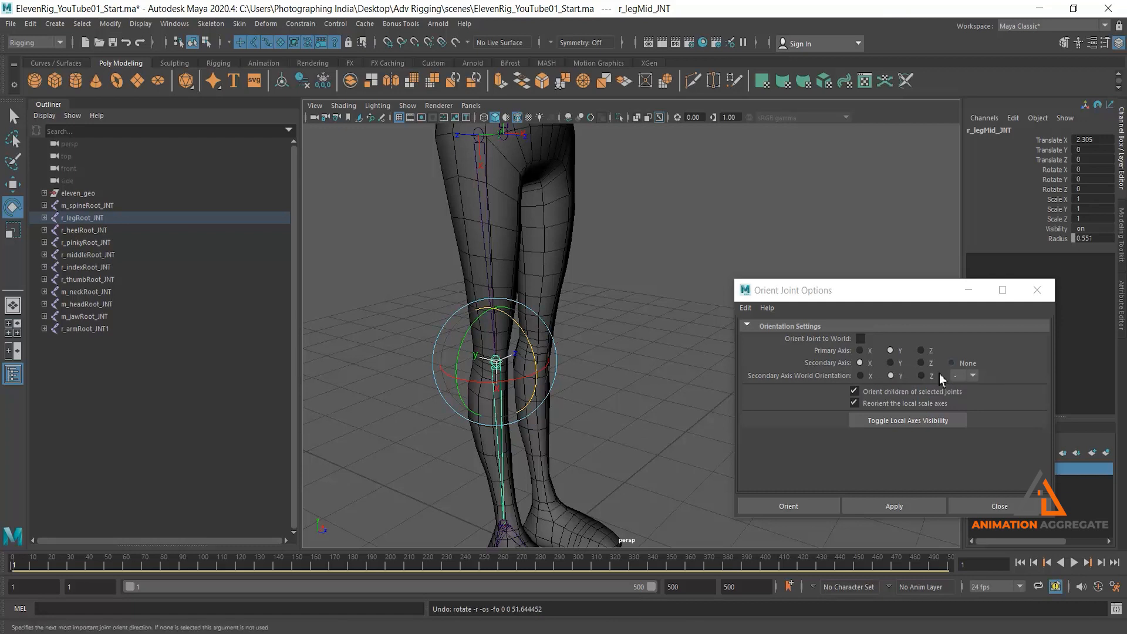
mouse_move(592, 382)
left_mouse_down("alt")
mouse_move(594, 358)
mouse_move(575, 382)
left_mouse_up("alt")
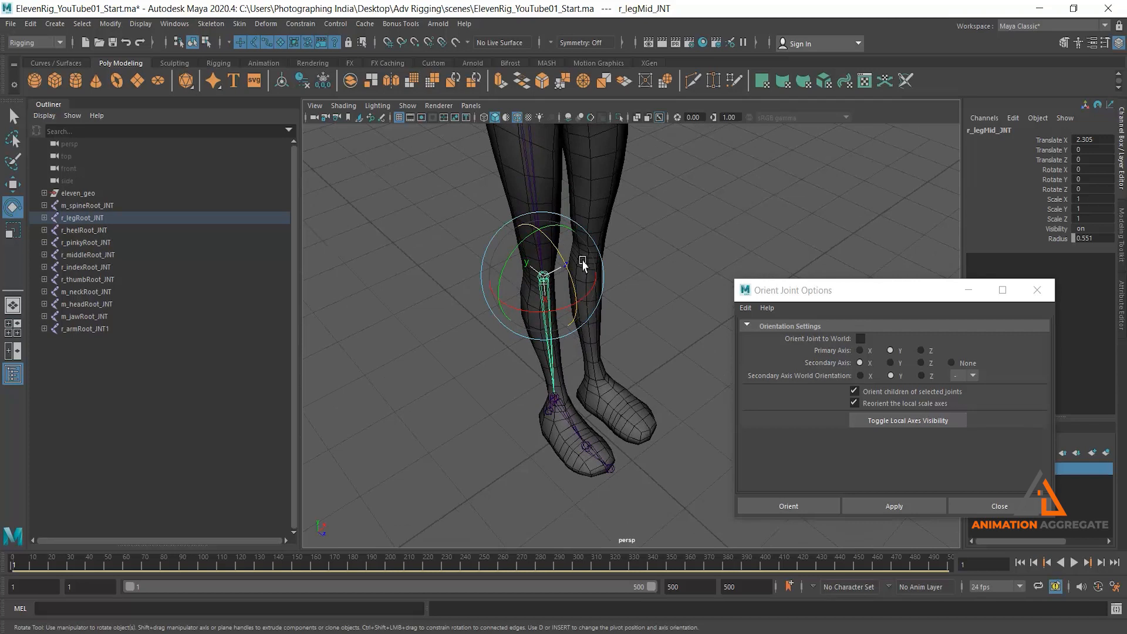
left_click_drag(549, 261, 556, 254)
key("ctrl+z")
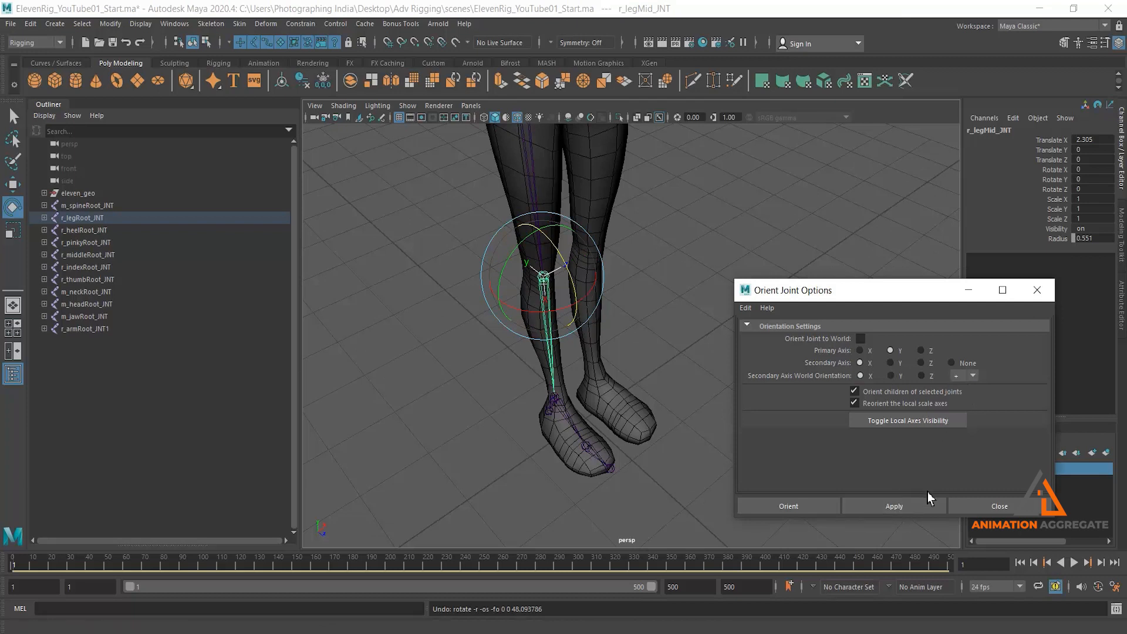
Orient r_legMid_JNT and r_legRoot_JNT with children, using Y primary axis, X secondary axis and positive X secondary world orientation
left_click(903, 506)
left_click_drag(705, 411, 624, 315, "alt")
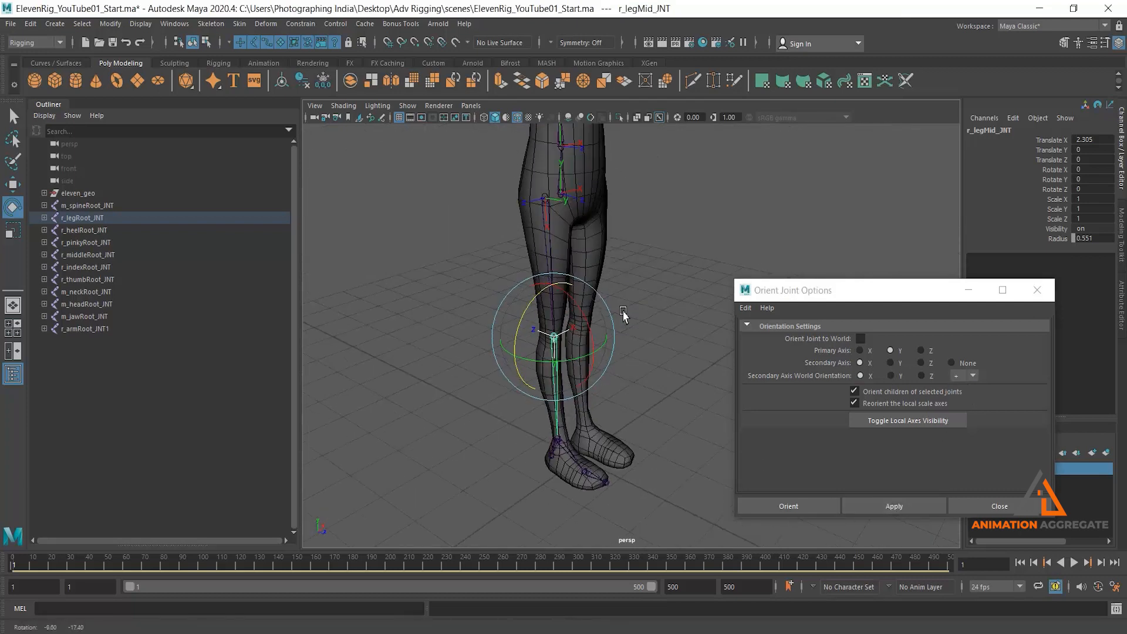
left_click(537, 241)
left_click(913, 508)
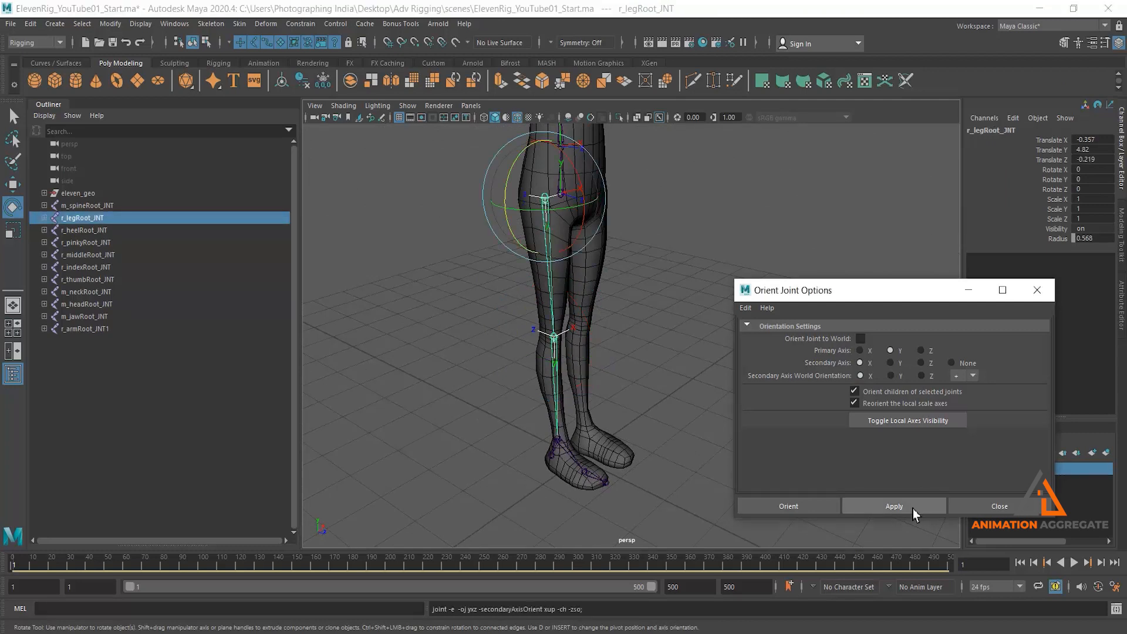
left_click_drag(654, 393, 609, 312, "alt")
left_click(656, 298)
Select r_heelRoot_JNT and r_heelMid_JNT in the right foot and toggle their local rotation axes display
middle_click_drag(622, 247, 646, 174, "alt")
middle_click_drag(630, 312, 631, 236, "alt")
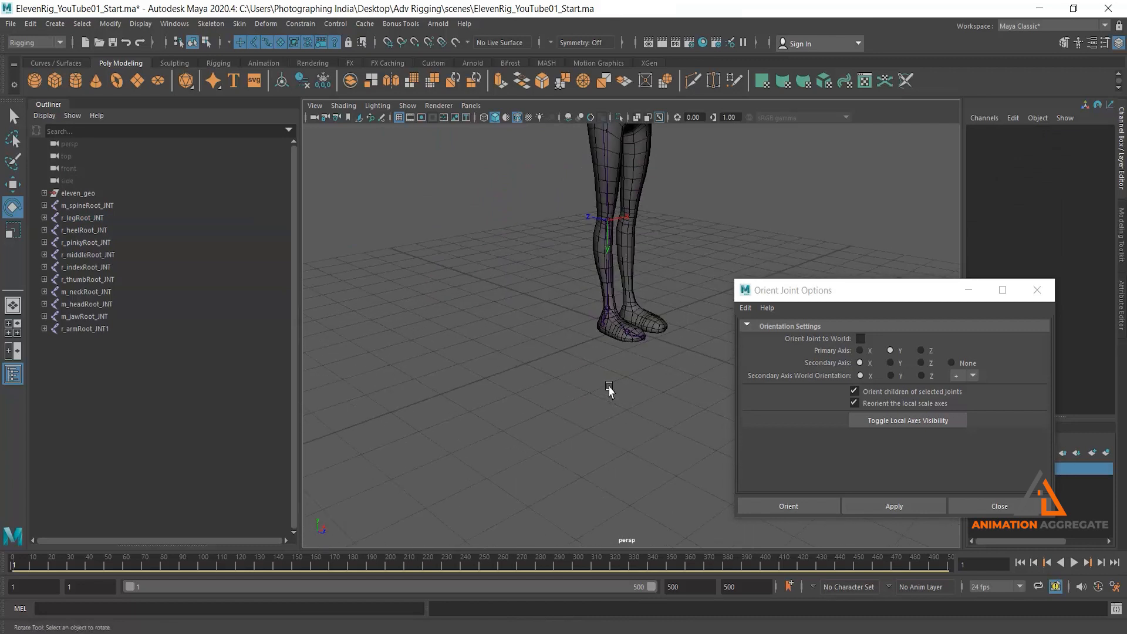
left_click(618, 322)
left_click_drag(618, 321, 550, 312, "alt")
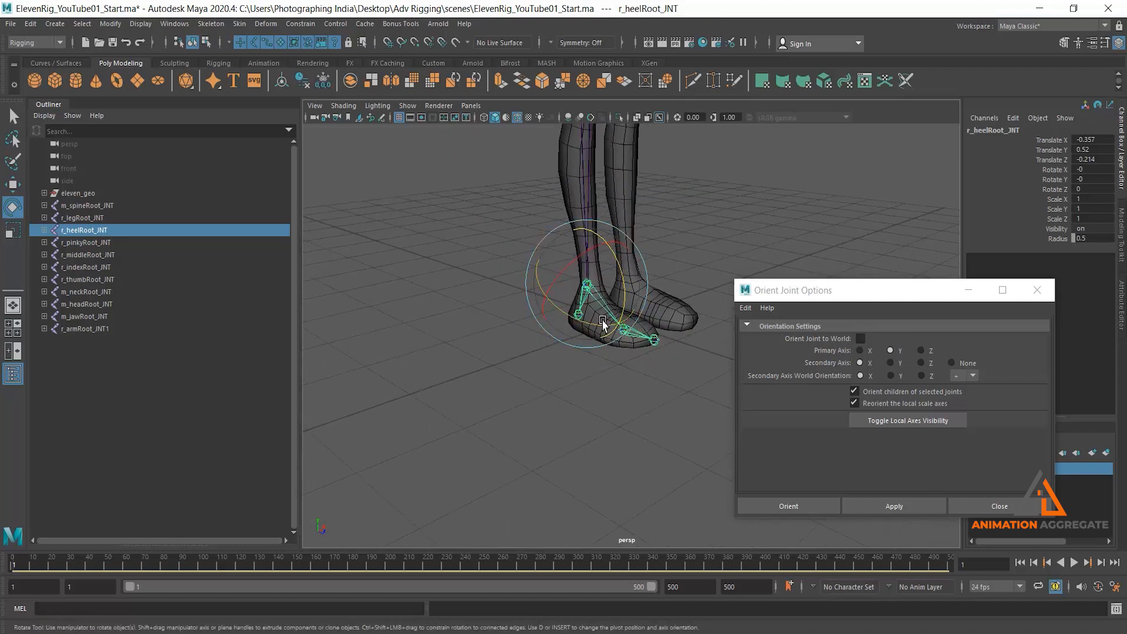
middle_click_drag(589, 345, 582, 323, "alt")
right_click_drag(546, 321, 635, 365, "alt")
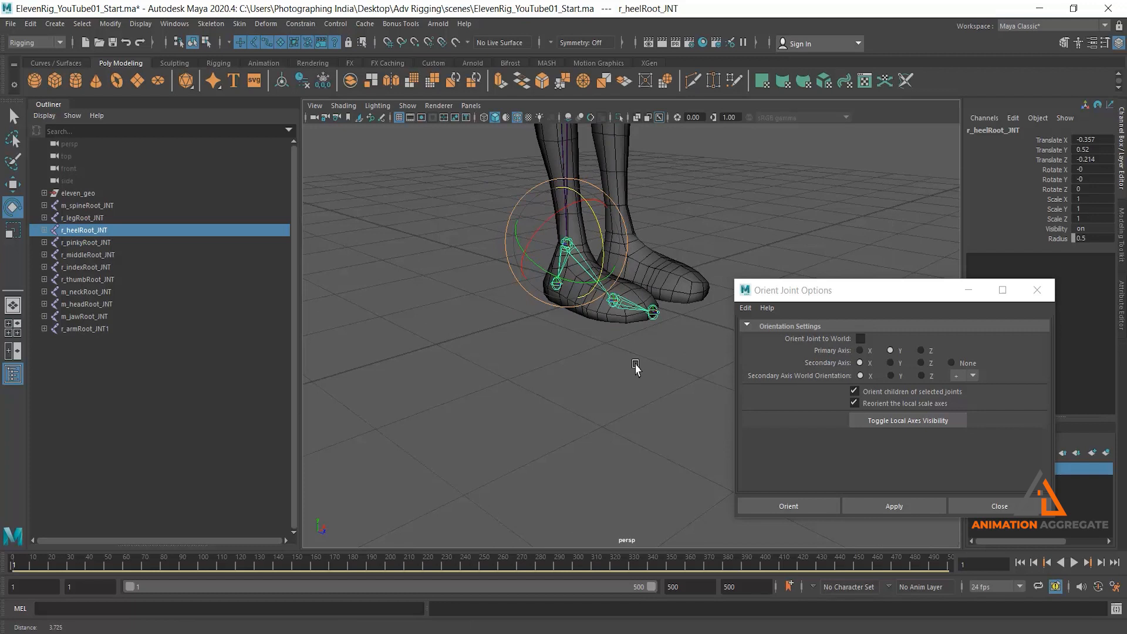
left_click(614, 301, "shift")
left_click(914, 411)
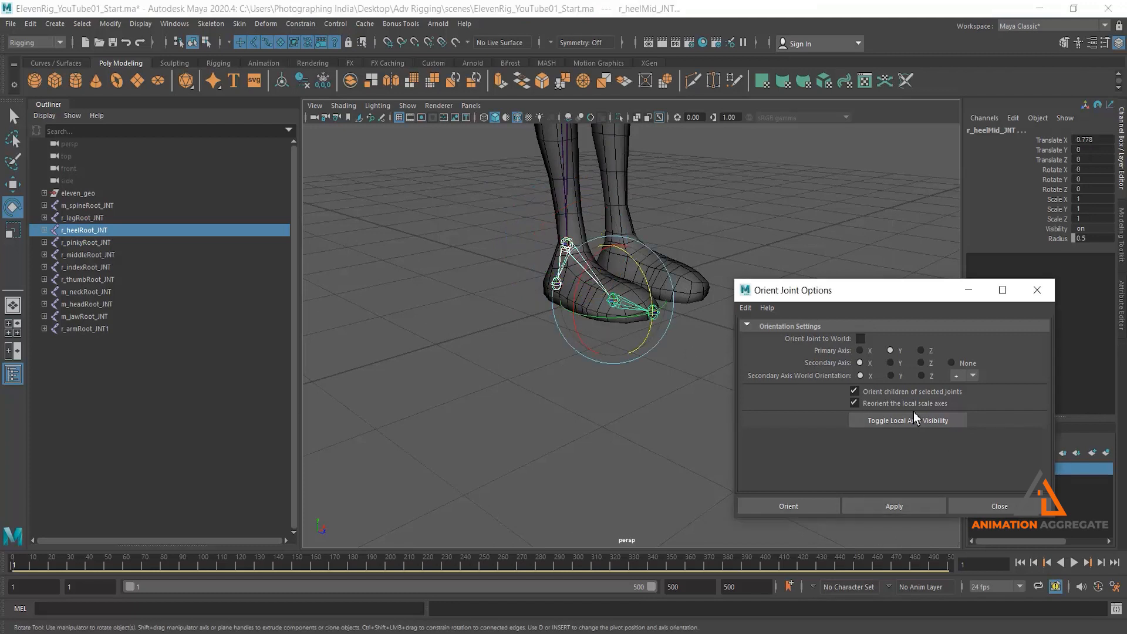
Display the local rotation axes of the right foot joints and try to orient r_heelRoot_JNT with its children
left_click(909, 422)
middle_click_drag(555, 301, 534, 387, "alt")
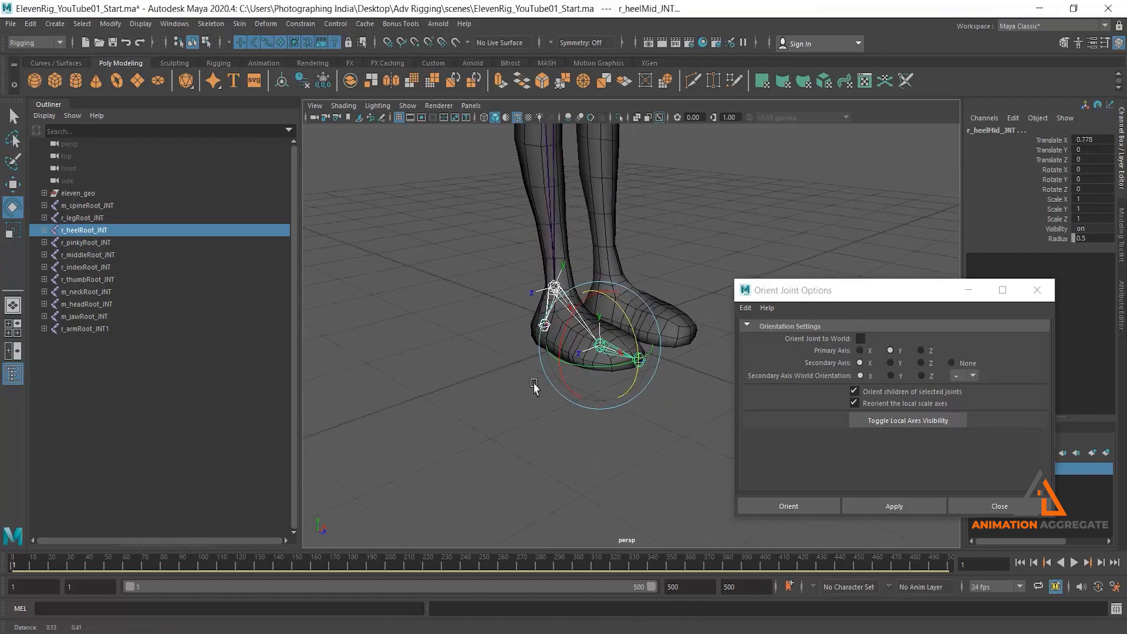
right_click_drag(534, 388, 544, 372, "alt")
left_click(904, 505)
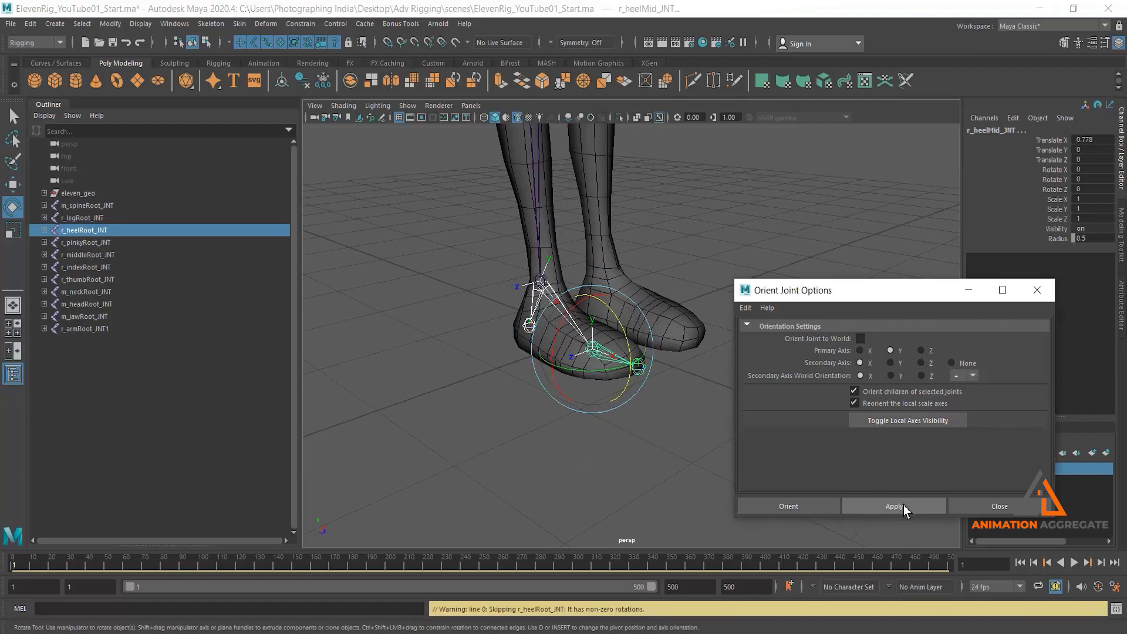
left_click(603, 477)
left_click(552, 302)
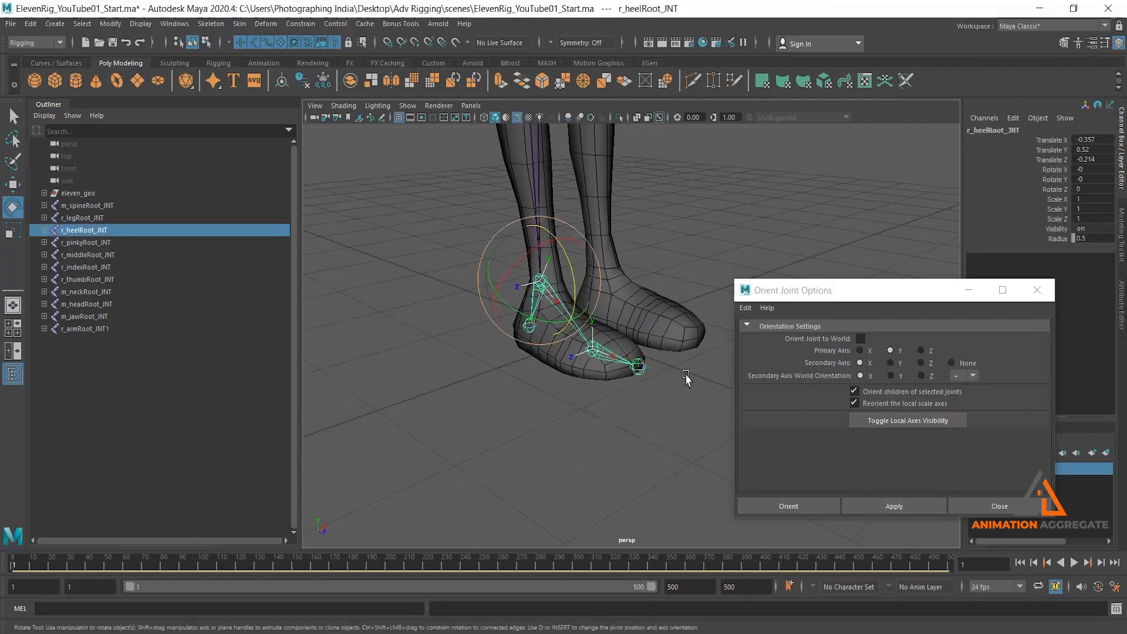
left_click(892, 509)
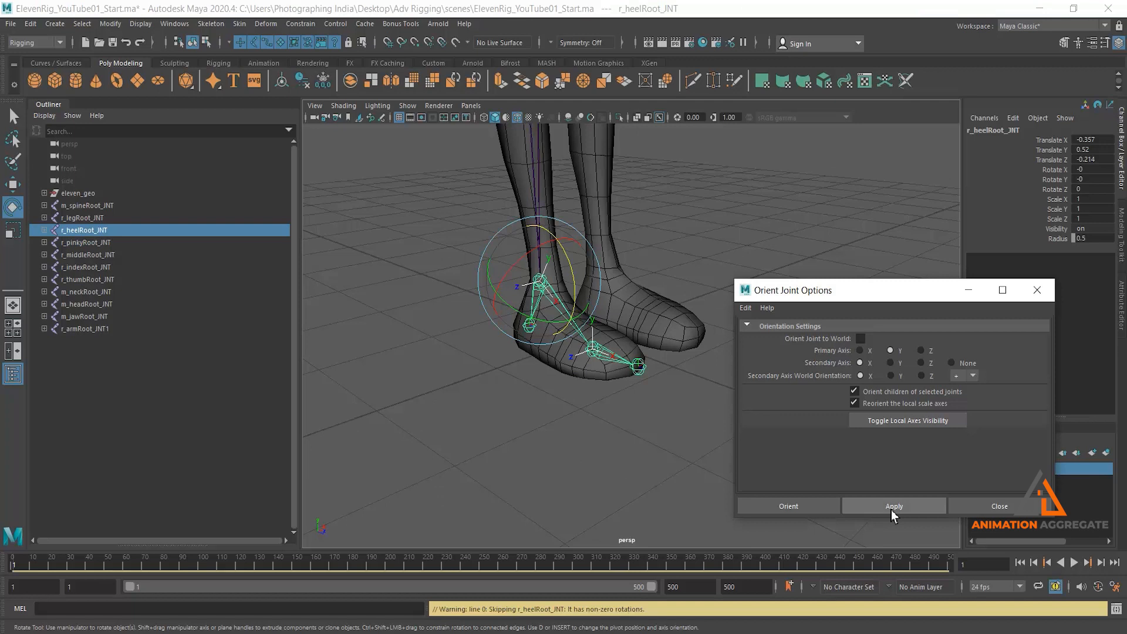
Check the right foot joints by selecting them one at a time, move r_heelRoot_JNT, and undo the move
left_click(563, 316)
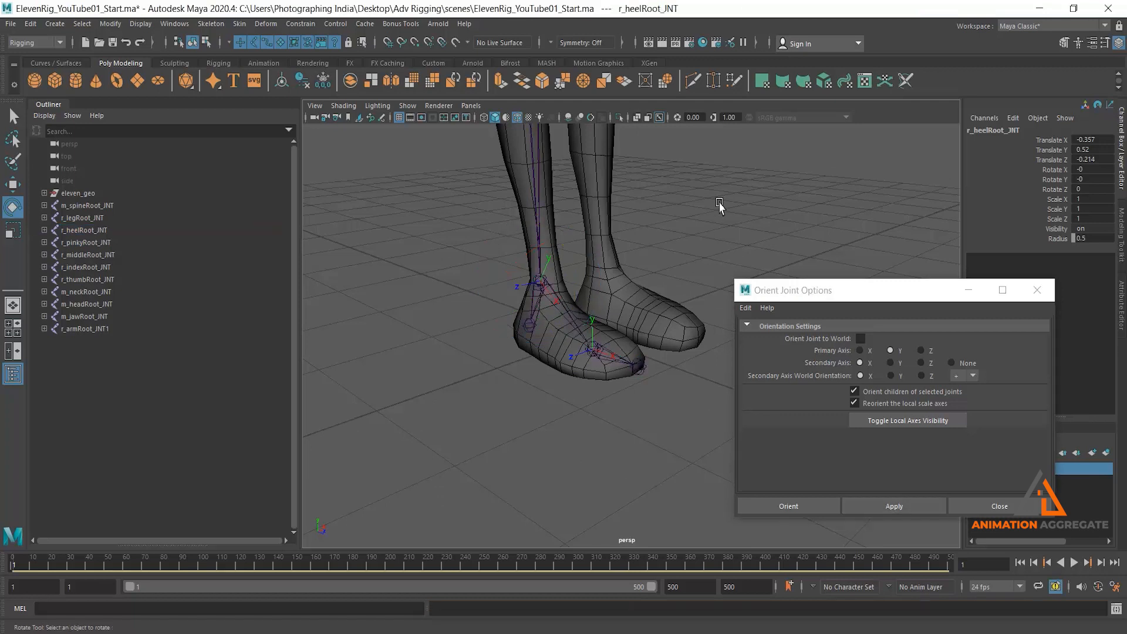
left_click(563, 316)
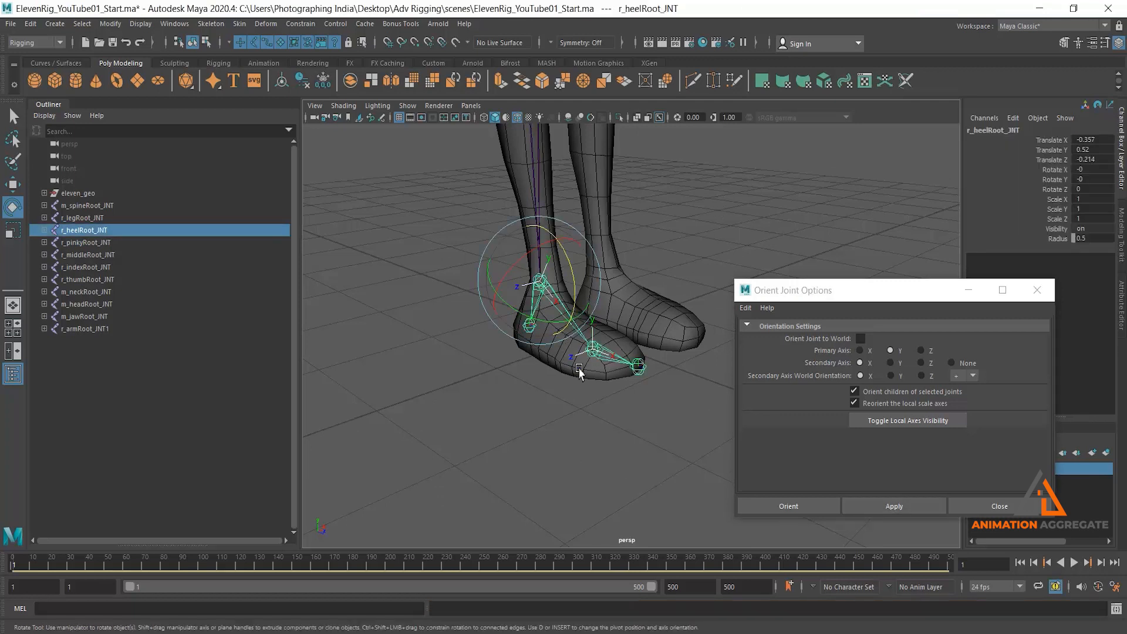
left_click(598, 360)
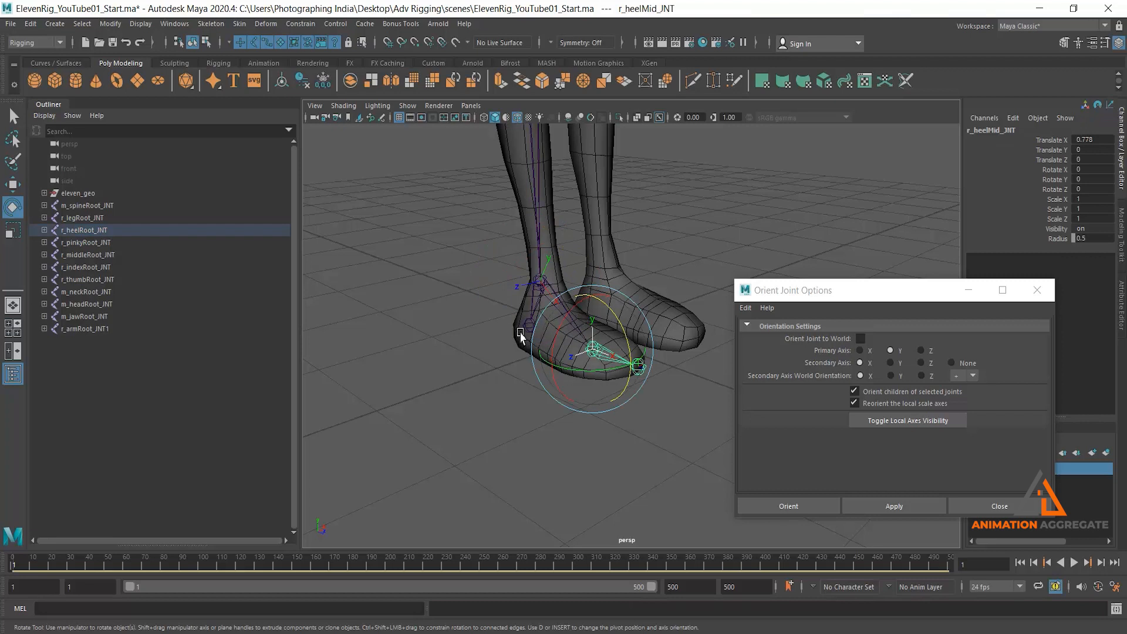
left_click(638, 367)
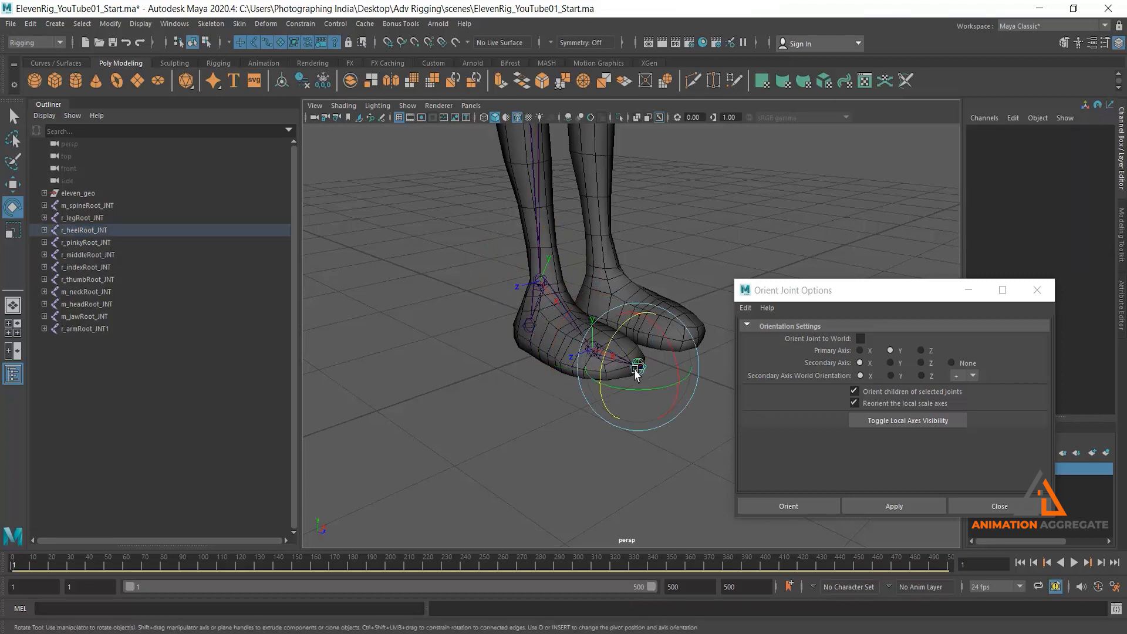
left_click(547, 322)
key("w")
left_click_drag(554, 277, 497, 292)
key("ctrl+z")
Move r_heelRoot_JNT off the ankle to Translate X -0.589, walk through the foot hierarchy, and reselect r_heelRoot_JNT
left_click_drag(557, 338, 623, 234, "alt")
left_click(568, 230)
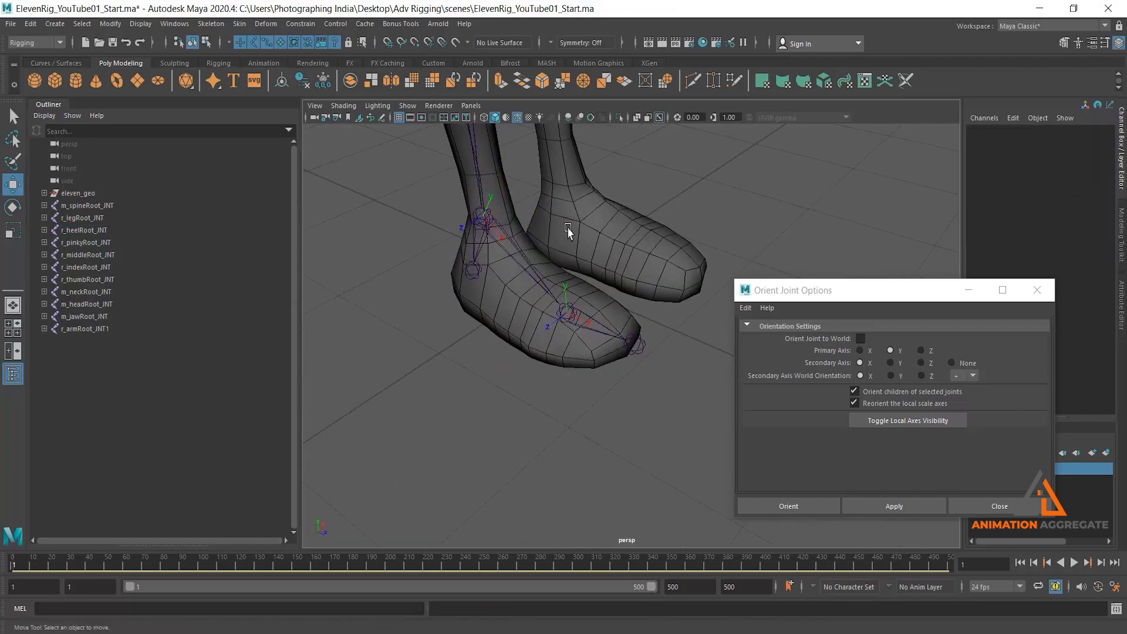
left_click(521, 262)
left_click_drag(516, 201, 495, 223)
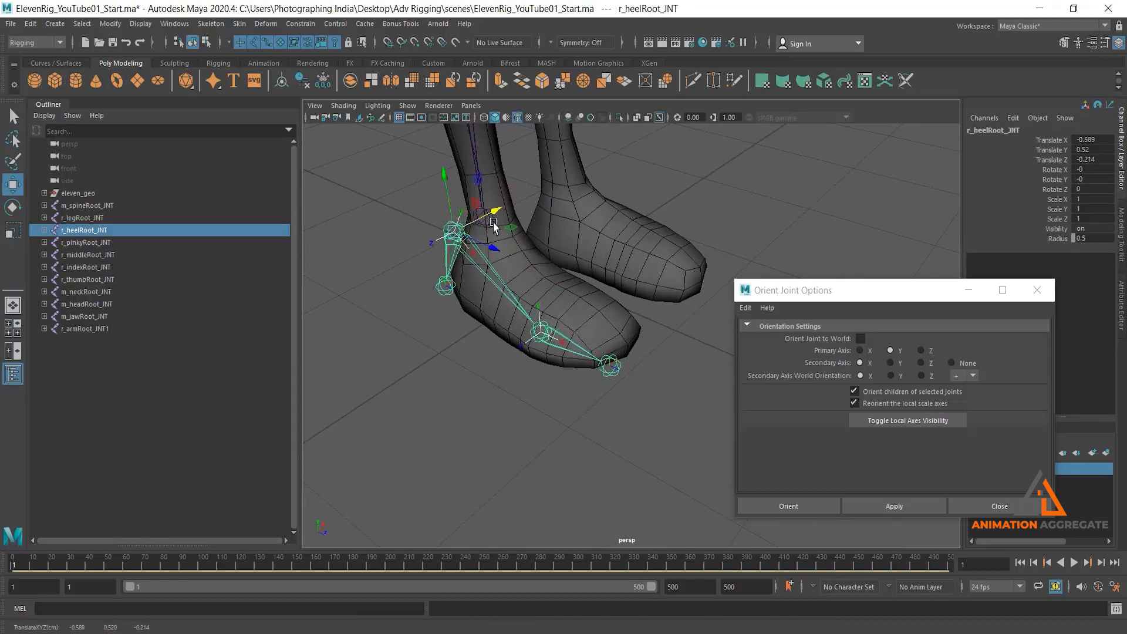
key("Down")
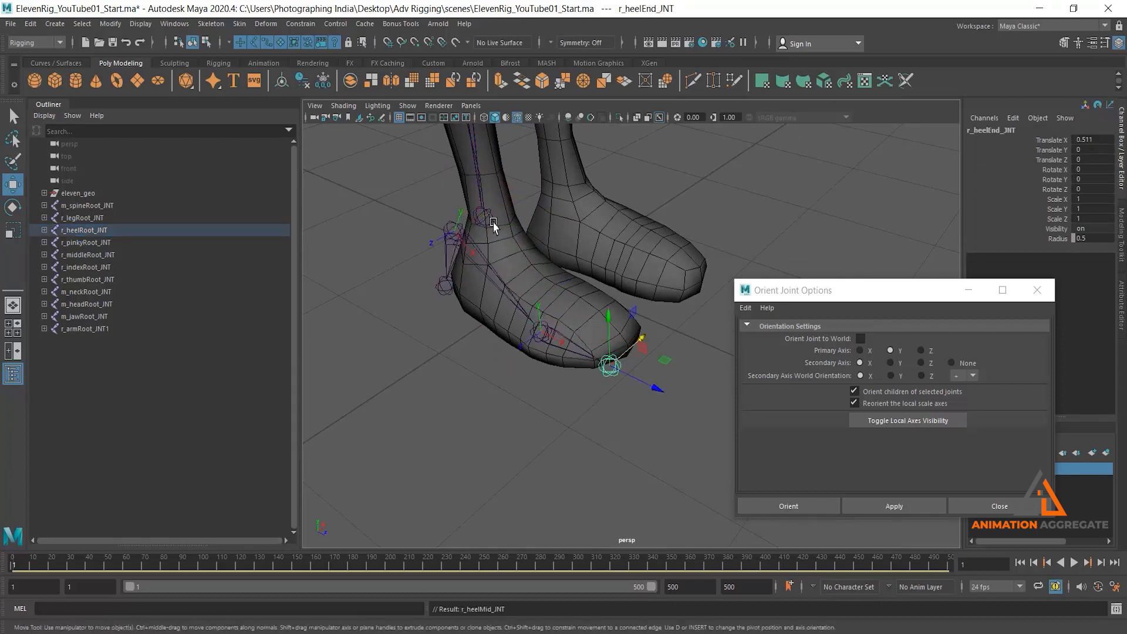
key("Up")
key("Left")
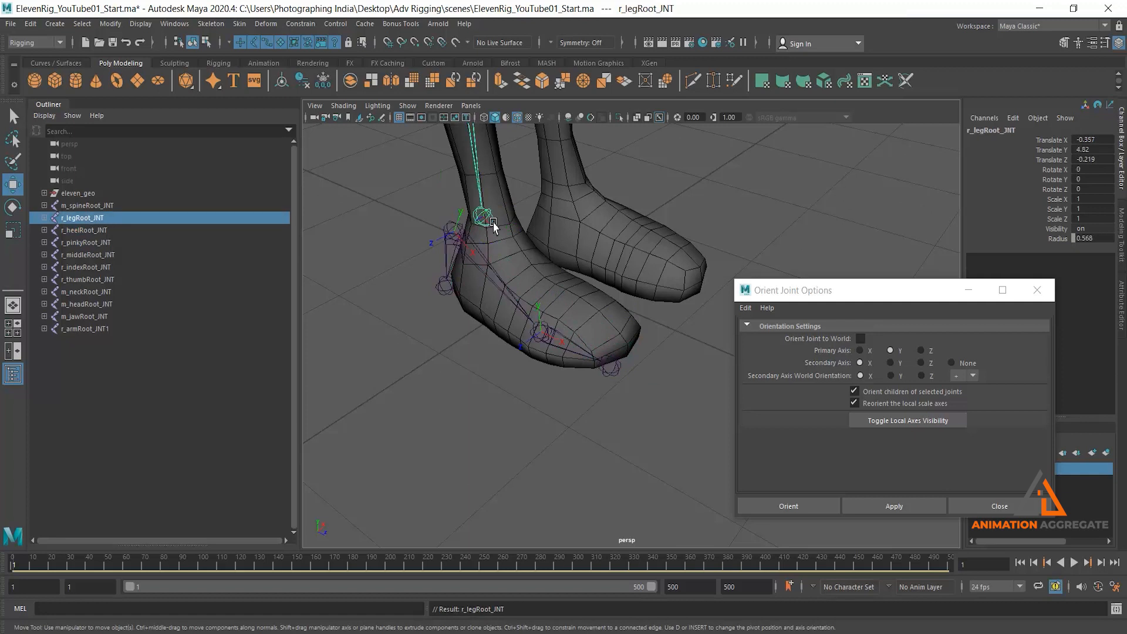
left_click(486, 271)
left_click(453, 228)
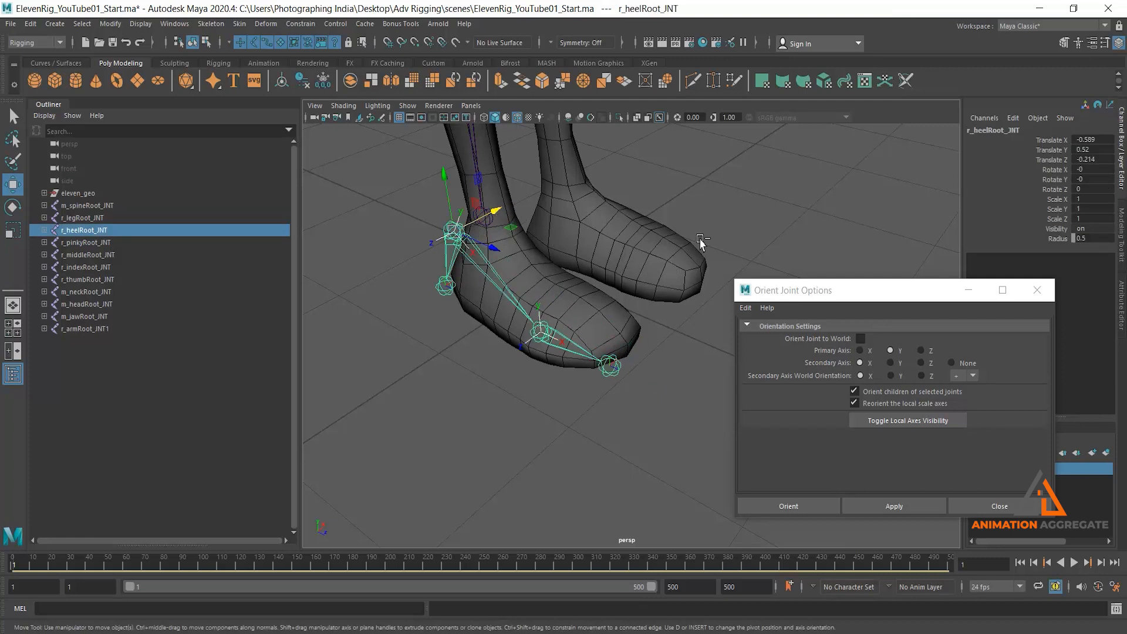
Undo the X move of r_heelRoot_JNT
key("Up")
key("ctrl+z")
key("Down")
key("ctrl+z")
key("ctrl+z")
Add r_heelMid_JNT to the r_heelRoot_JNT selection and freeze Rotate X, Y and Z on both joints
left_click_drag(545, 354, 540, 305, "alt")
middle_click_drag(540, 305, 586, 269, "alt")
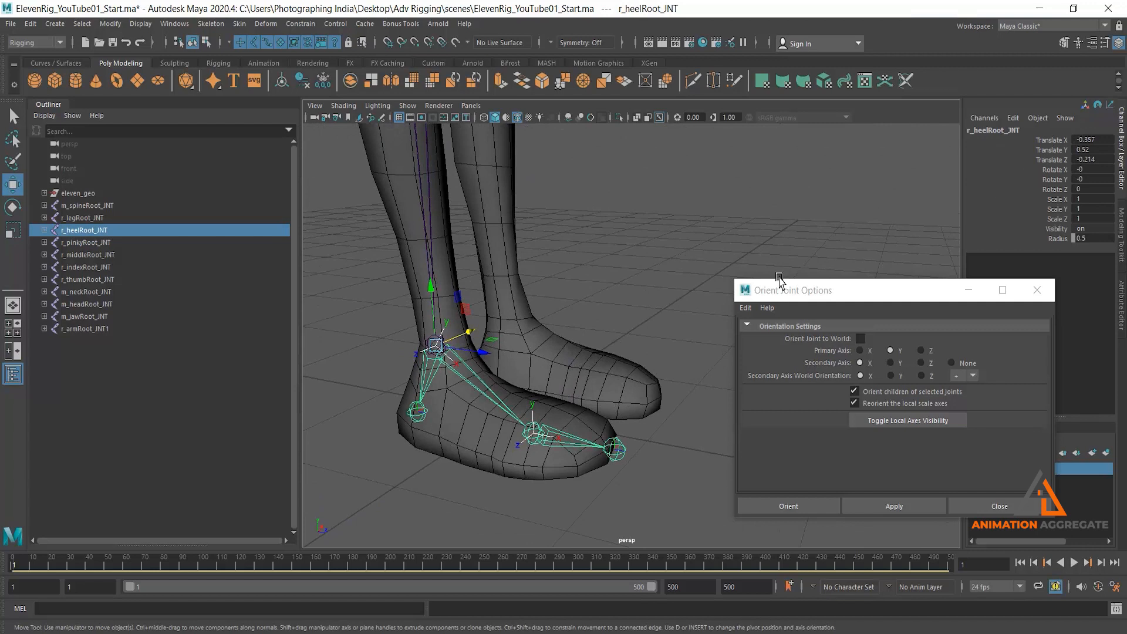
left_click(575, 445, "shift")
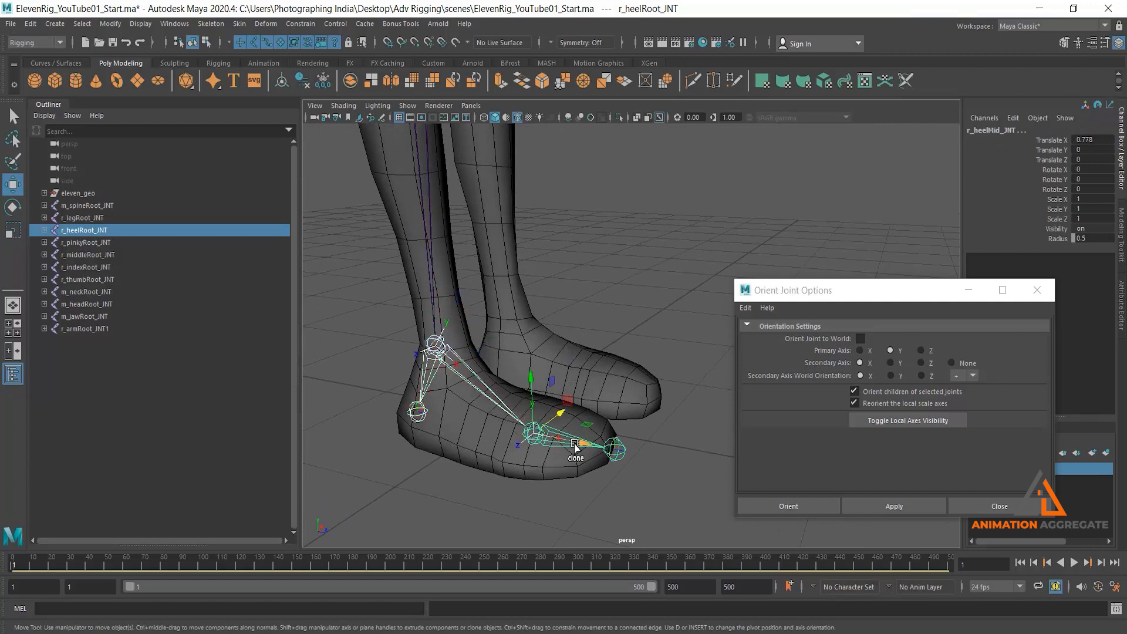
left_click_drag(1064, 171, 1065, 188)
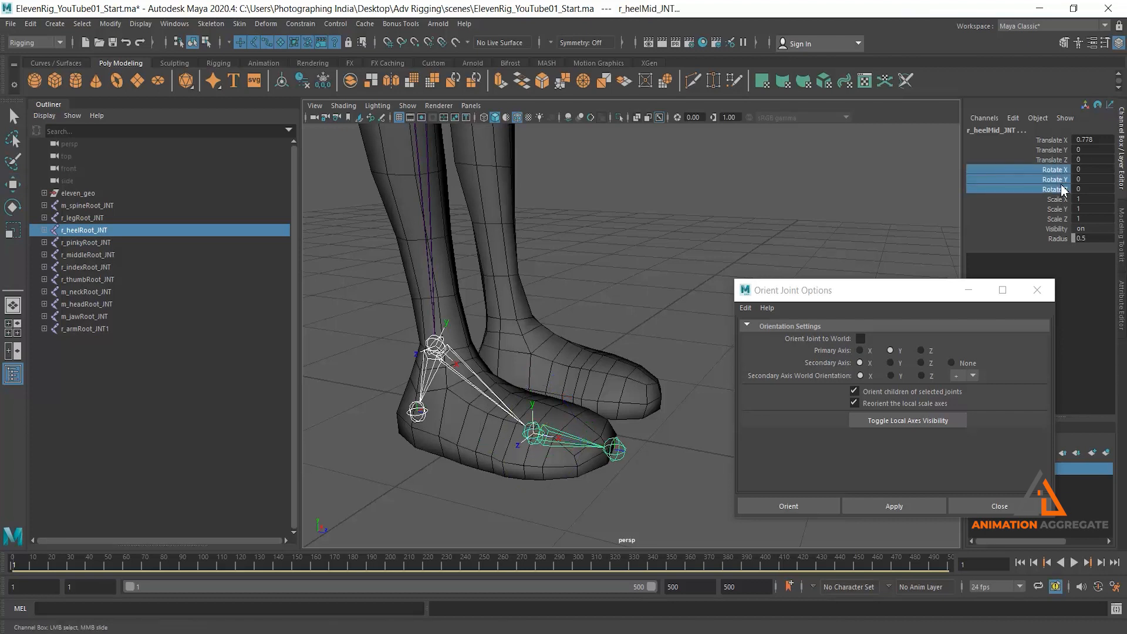
right_click(1064, 185)
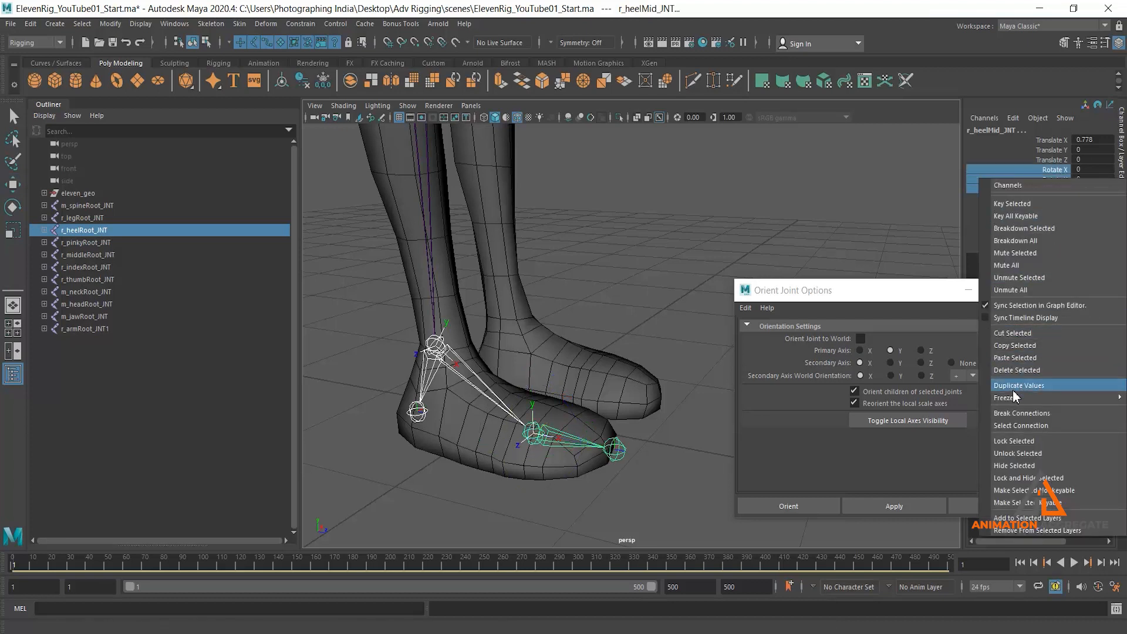
mouse_move(1011, 398)
left_click(952, 411)
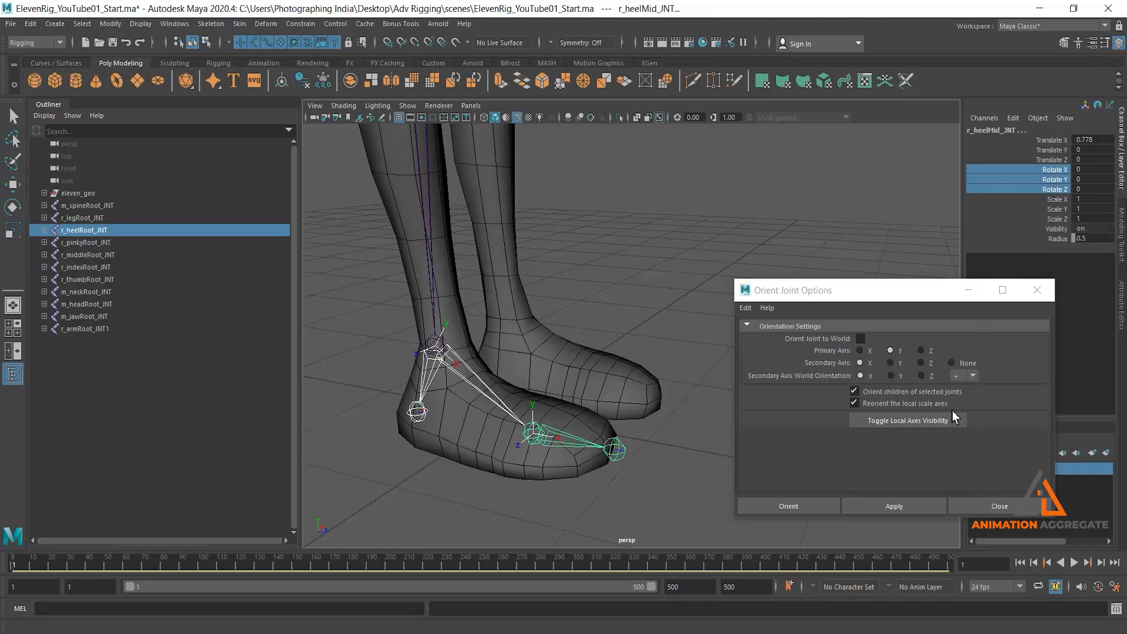
Select only r_heelRoot_JNT and orient it with its children, using Y primary, X secondary and positive X world orientation
left_click(672, 292)
left_click(484, 380)
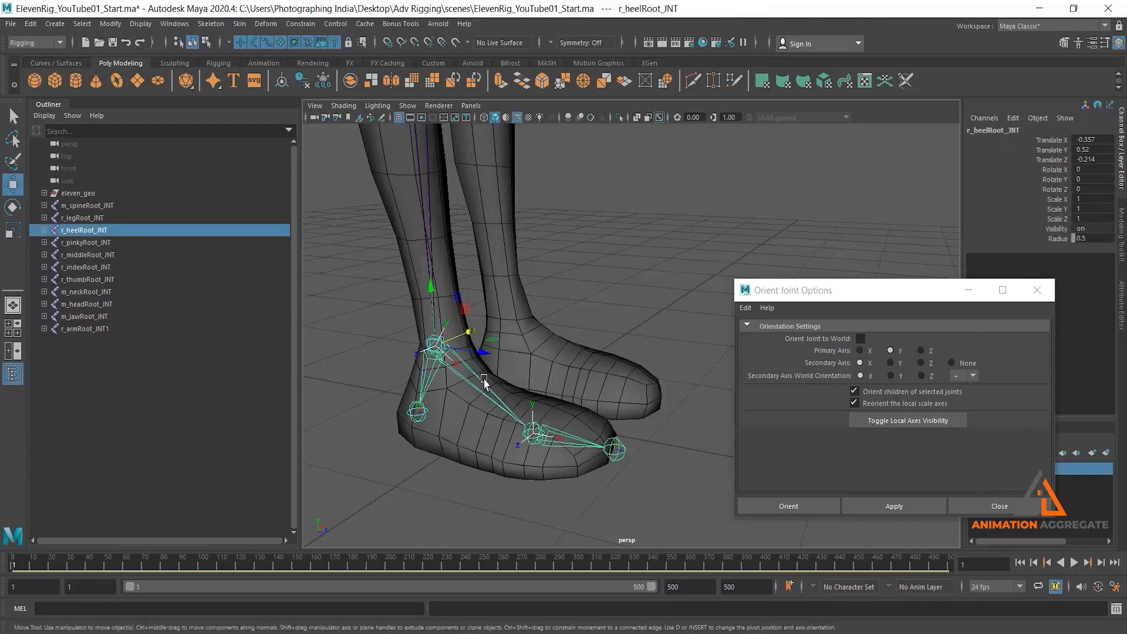
left_click(901, 510)
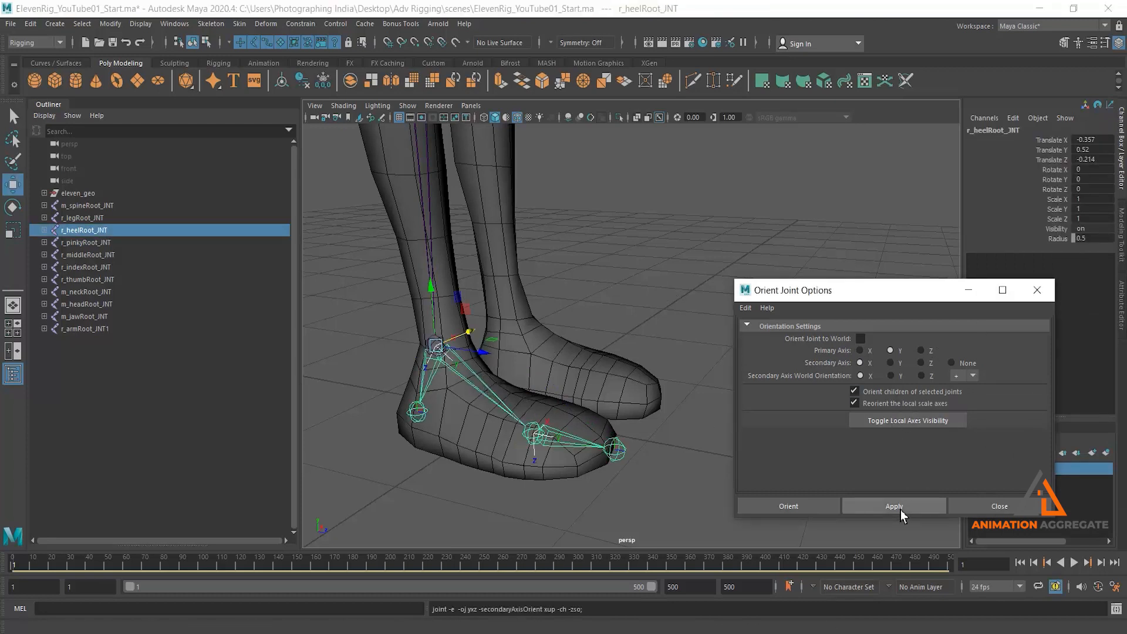
left_click_drag(622, 411, 615, 303, "alt")
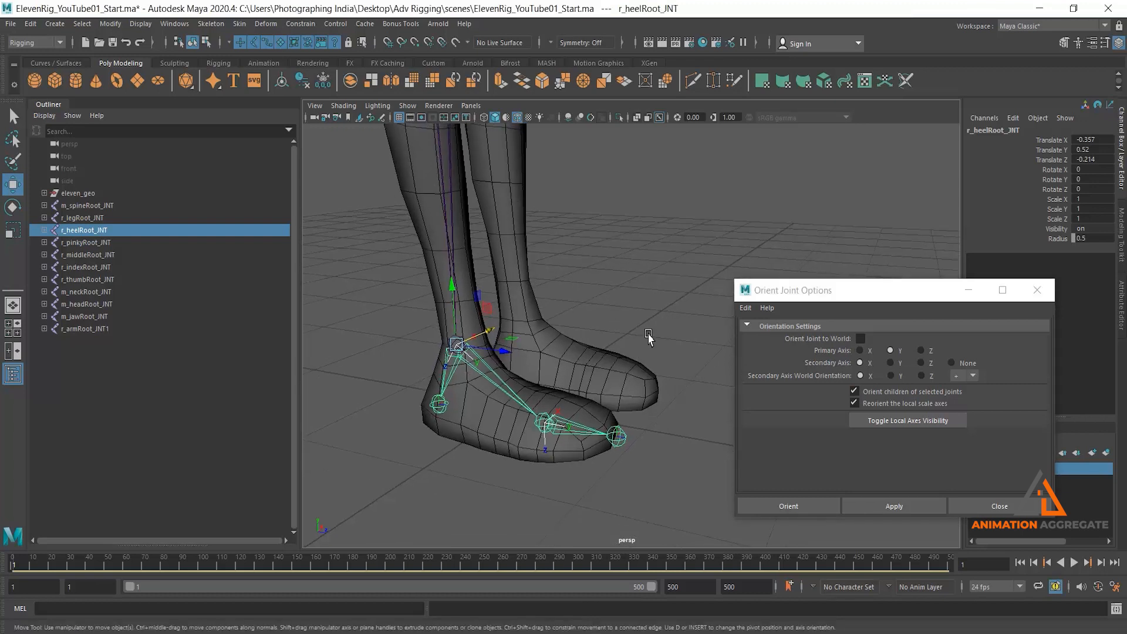
Test the foot by rotating r_heelRoot_JNT about -34.4 degrees in X and rotating r_heelMid_JNT, undoing each rotation
left_click(637, 227)
left_click(542, 392)
key("e")
left_click_drag(501, 332, 493, 294)
key("ctrl+z")
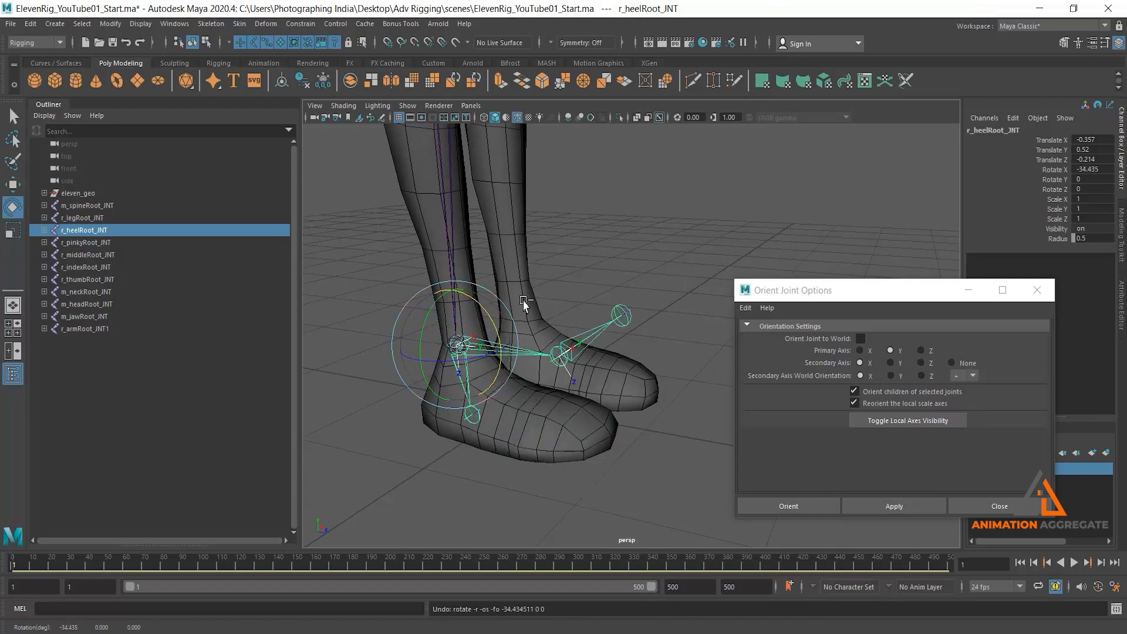
left_click(583, 418)
left_click_drag(574, 397, 574, 368)
key("ctrl+z")
Select m_jawRoot_JNT in the head and orient it with its children, using Y primary, X secondary and positive X world orientation
right_click_drag(611, 357, 541, 254, "alt")
middle_click_drag(551, 298, 557, 396, "alt")
right_click_drag(559, 396, 548, 206, "alt")
middle_click_drag(548, 141, 619, 429, "alt")
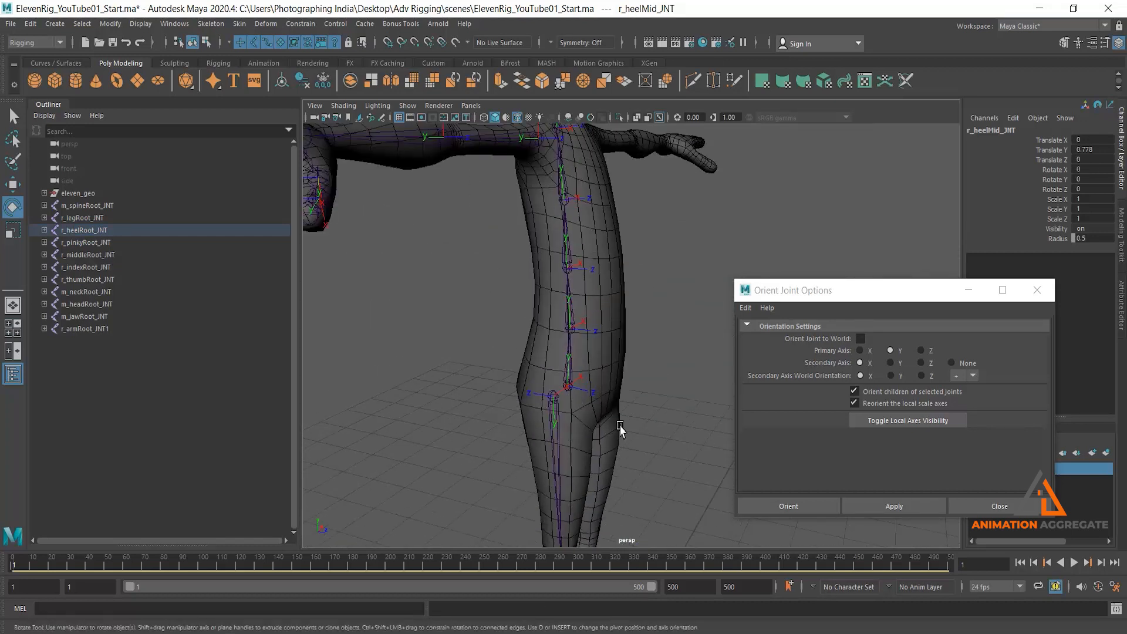
right_click_drag(619, 428, 579, 556, "alt")
middle_click_drag(618, 337, 602, 278, "alt")
middle_click_drag(578, 132, 548, 272, "alt")
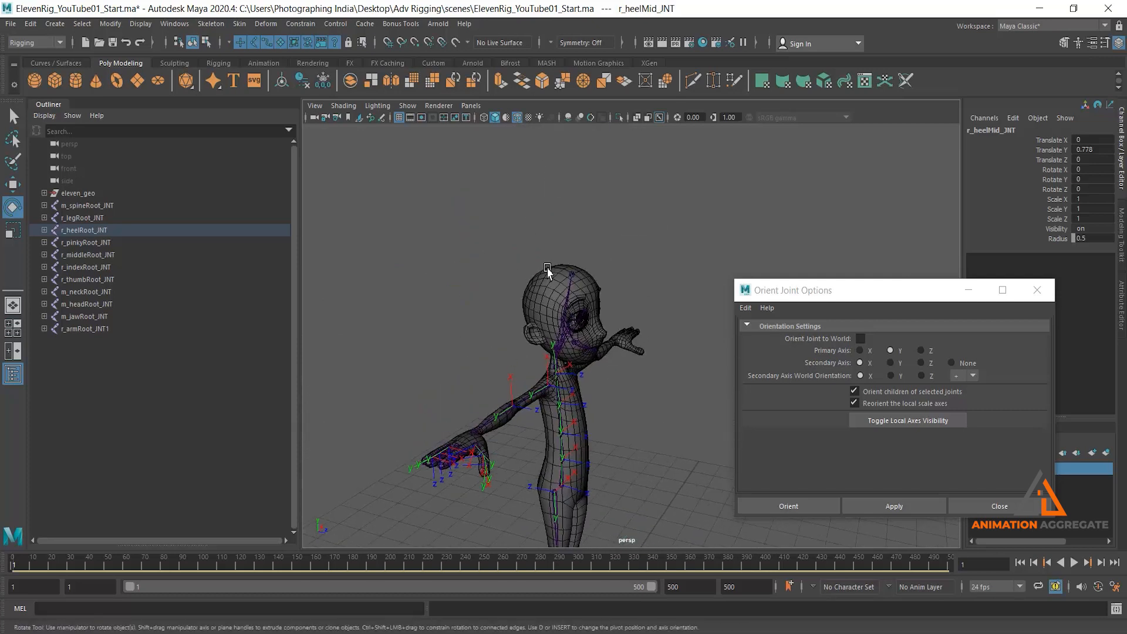
right_click_drag(549, 271, 563, 361, "alt")
left_click(498, 332)
mouse_move(499, 329)
left_mouse_down("alt")
mouse_move(474, 335)
mouse_move(490, 329)
left_mouse_up("alt")
left_click_drag(655, 337, 610, 307, "alt")
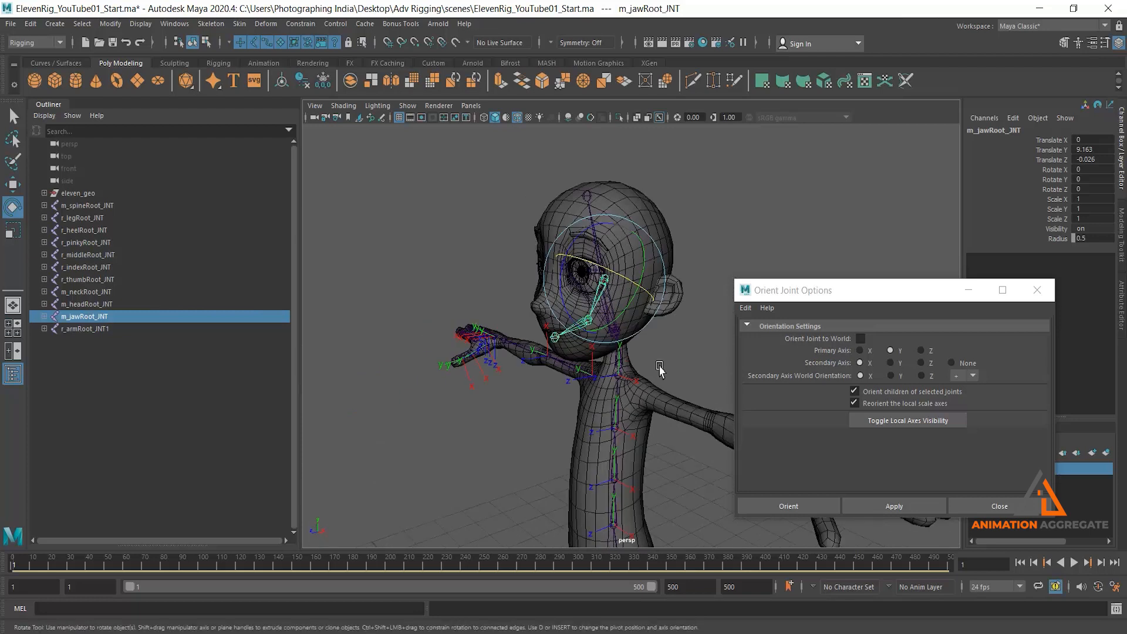
left_click(894, 509)
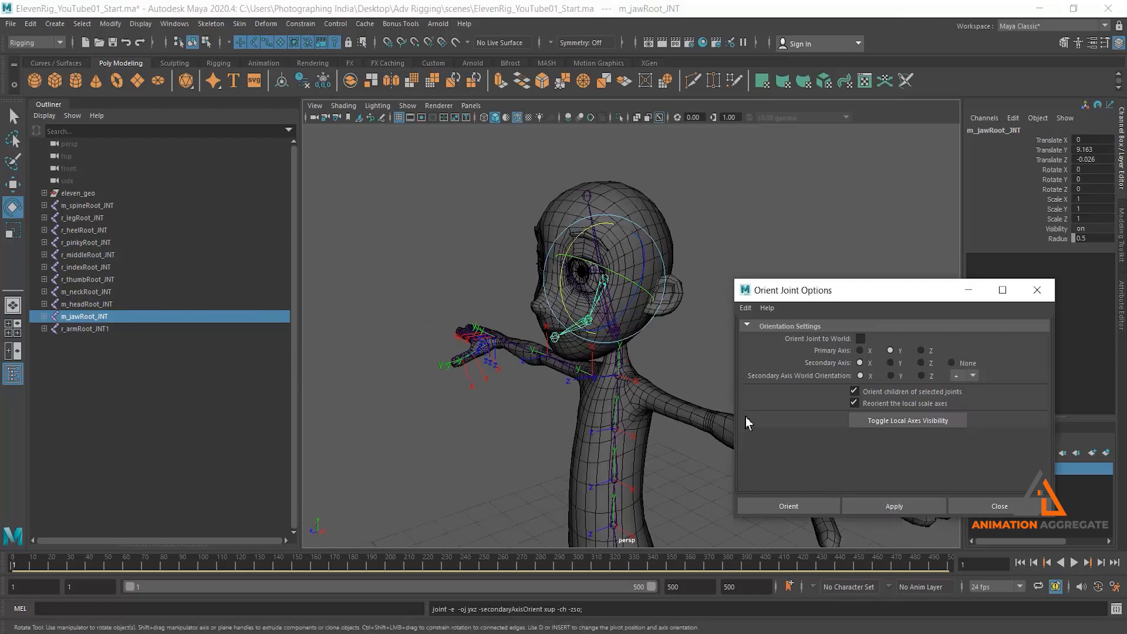
Test opening the jaw by rotating m_jawRoot_JNT in X, undoing each rotation
left_click(612, 300)
left_click(611, 301)
left_click_drag(580, 301, 577, 324)
key("ctrl+z")
left_click(730, 256)
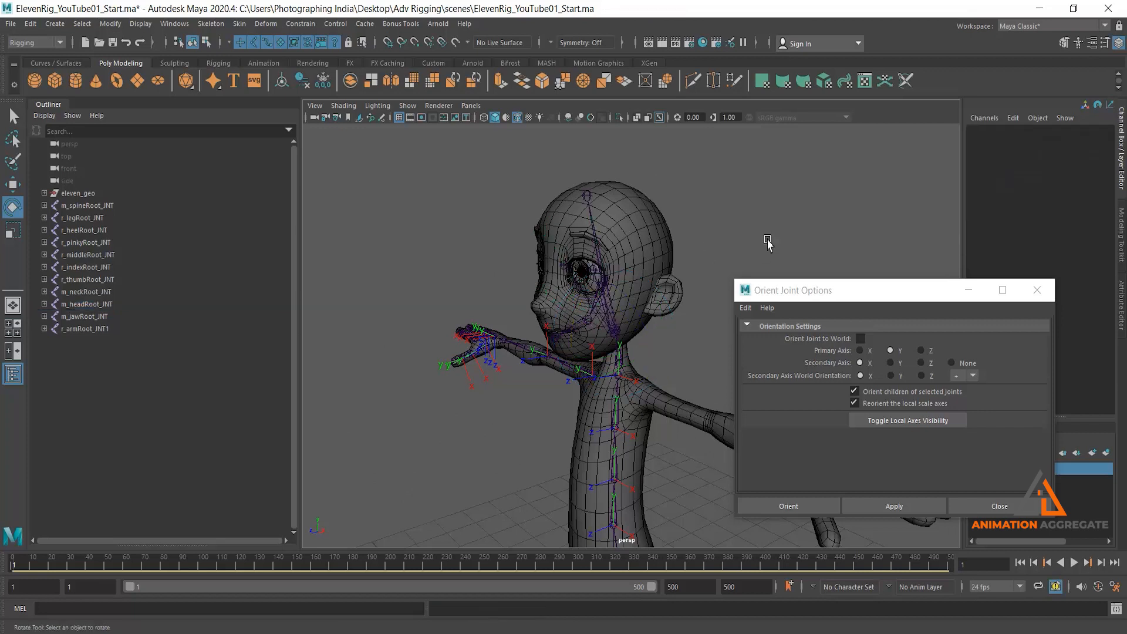
left_click(590, 323)
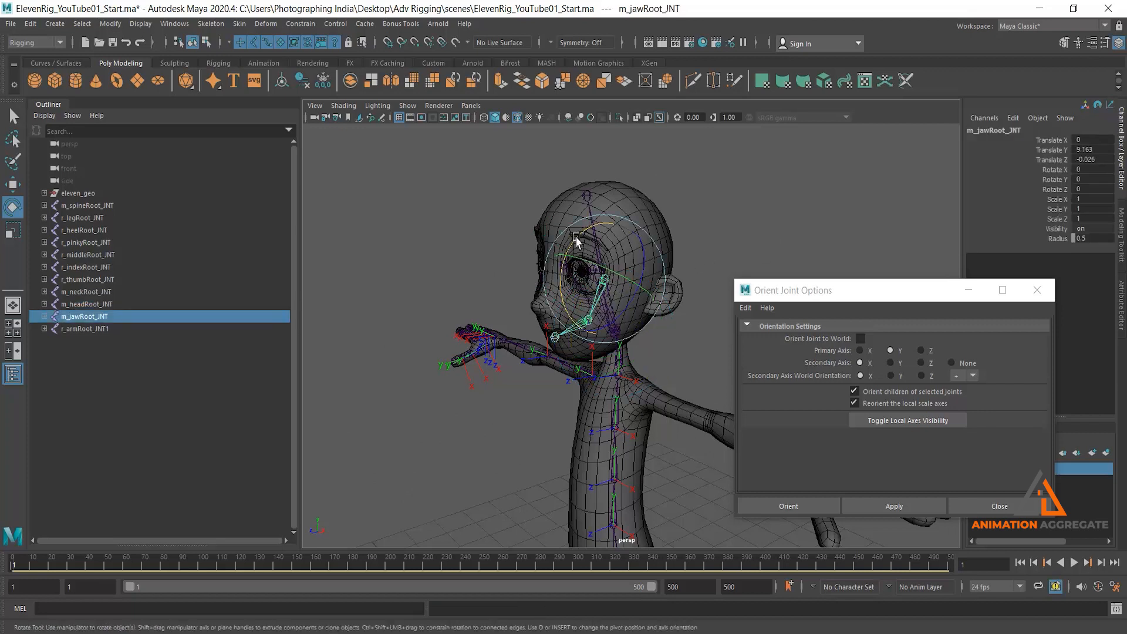
left_click_drag(570, 271, 570, 241)
key("ctrl+z")
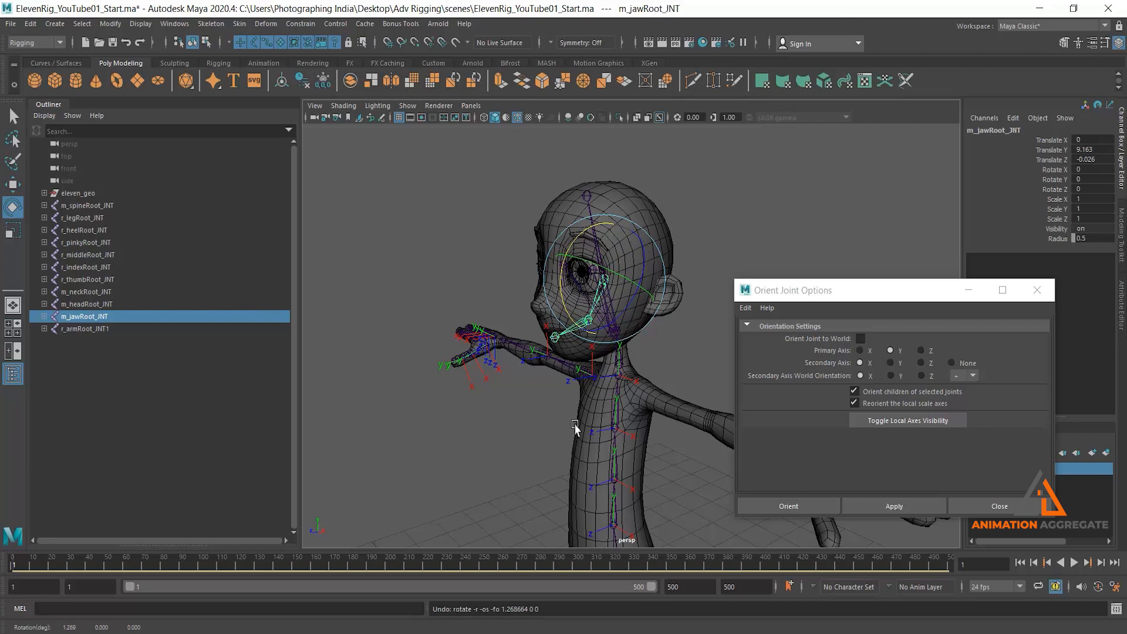
Close the joint orientation options, clear the selection, and hide the geo display layer so only the skeleton shows
right_click_drag(575, 426, 541, 393, "alt")
middle_click_drag(541, 393, 516, 311, "alt")
mouse_move(586, 344)
left_mouse_down("alt")
mouse_move(595, 356)
mouse_move(606, 342)
left_mouse_up("alt")
right_click_drag(607, 341, 595, 299, "alt")
middle_click_drag(595, 300, 578, 262, "alt")
left_click(970, 516)
left_click_drag(667, 388, 649, 365, "alt")
left_click(617, 416)
middle_click_drag(618, 411, 624, 341, "alt")
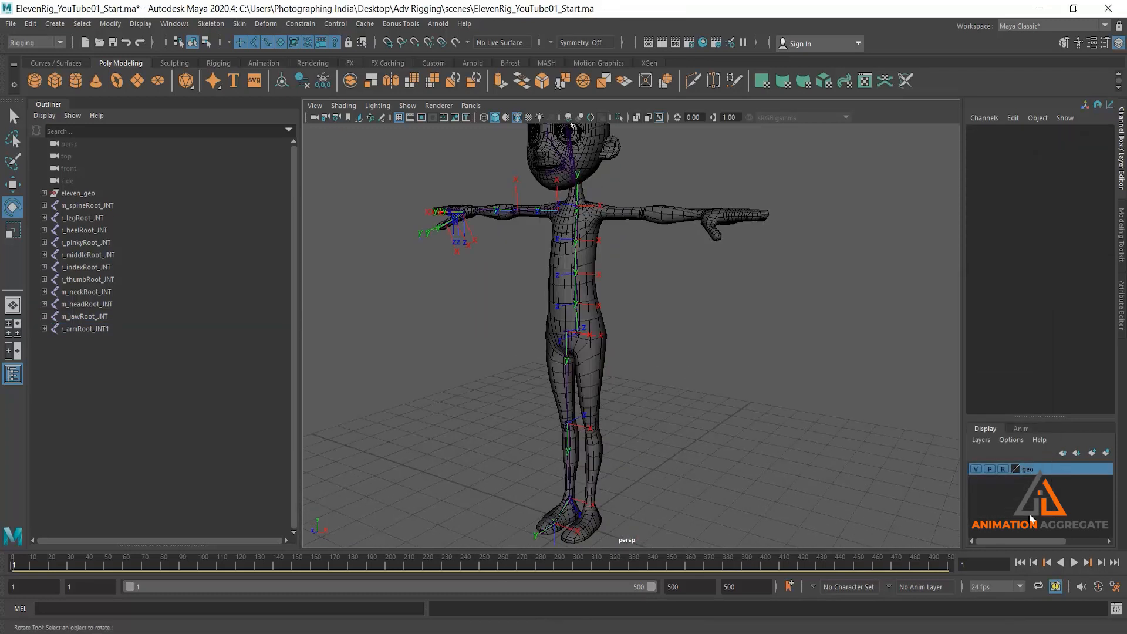
left_click(976, 470)
Select r_armRoot_JNT1 and examine its transform, rotation and Joint Orient attributes
right_click_drag(651, 346, 629, 357, "alt")
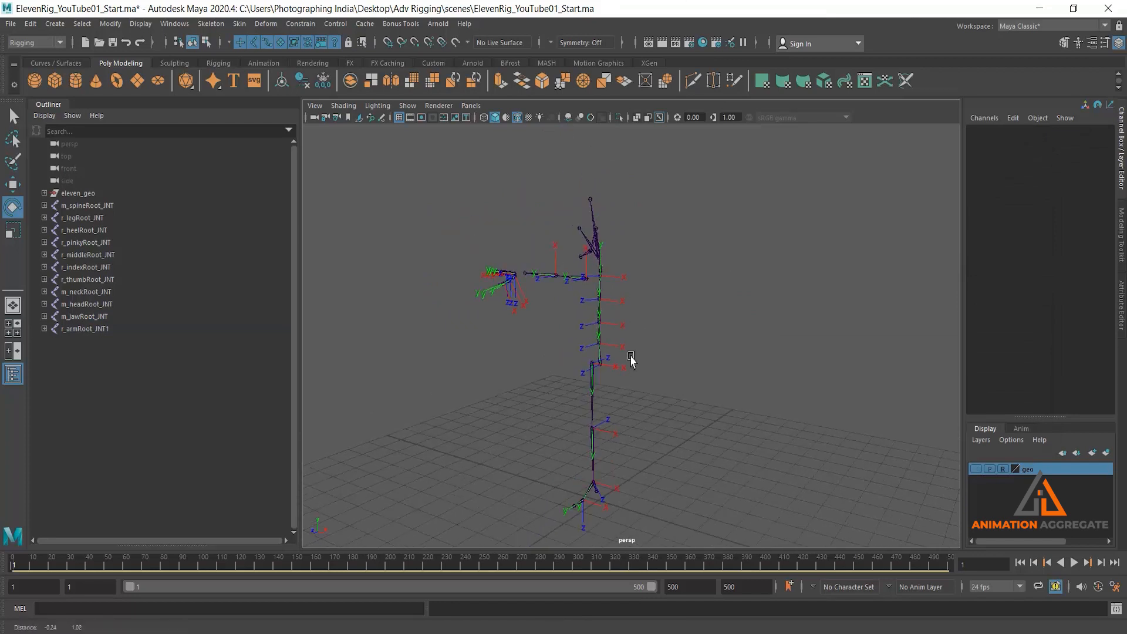
left_click_drag(675, 385, 705, 402, "alt")
scroll(533, 293, "up", 4)
middle_click_drag(536, 279, 632, 327, "alt")
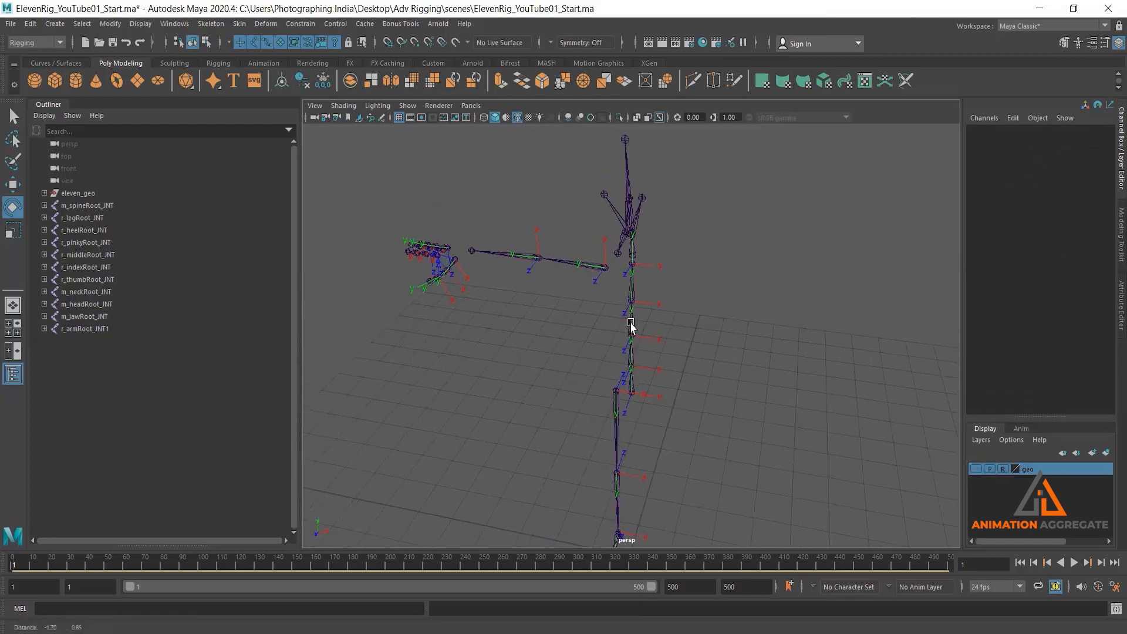
left_click(597, 268)
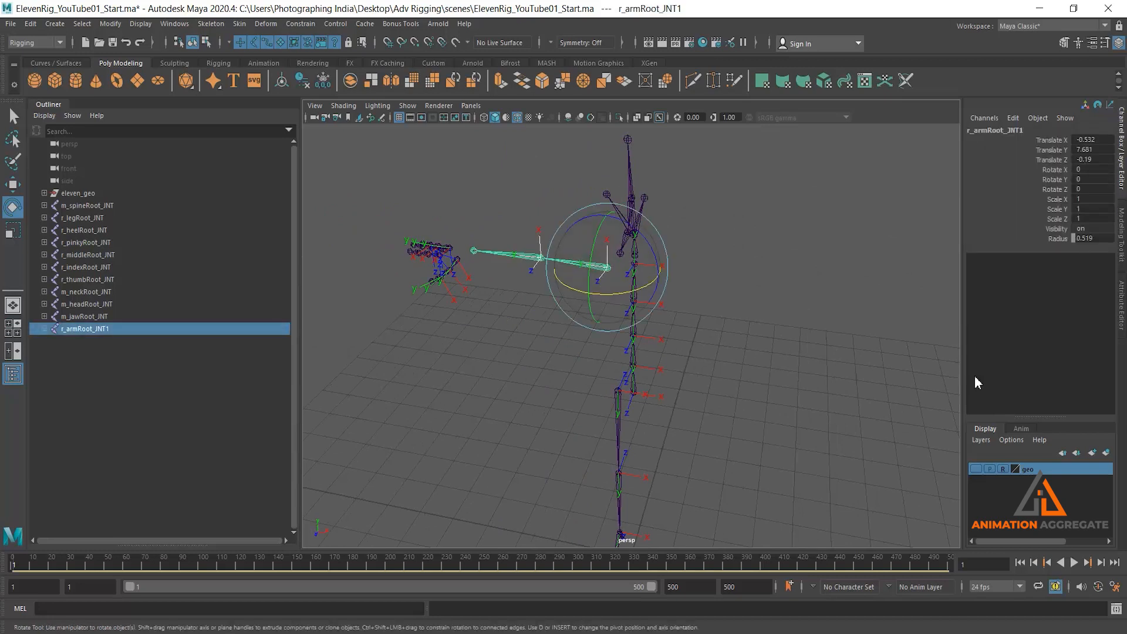
key("ctrl+a")
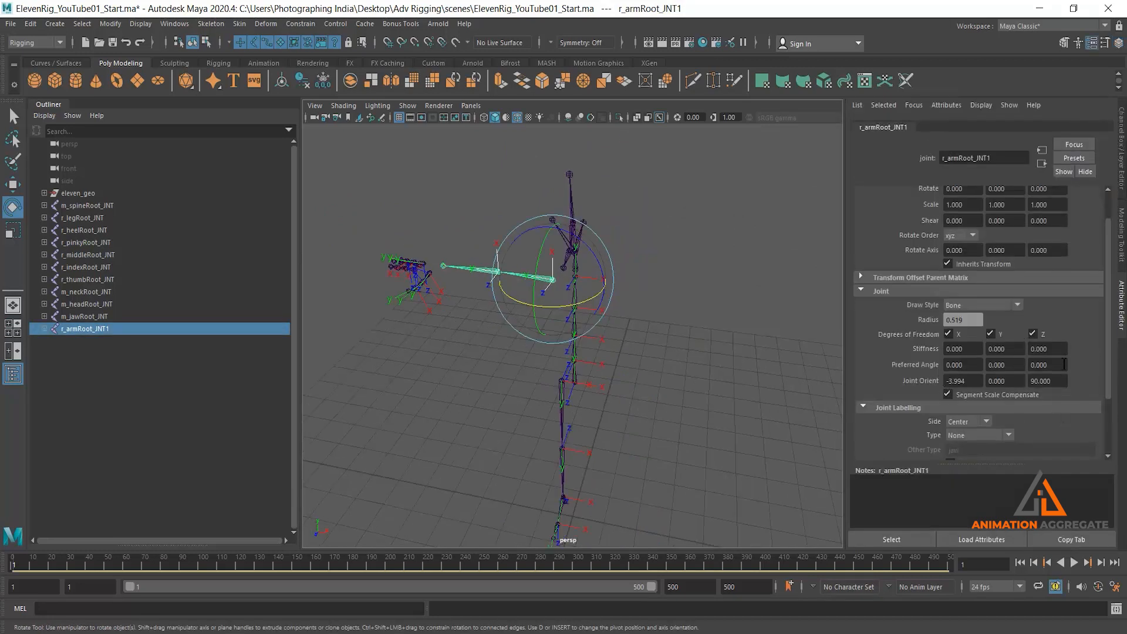
scroll(1064, 364, "down", 2)
scroll(1064, 363, "up", 4)
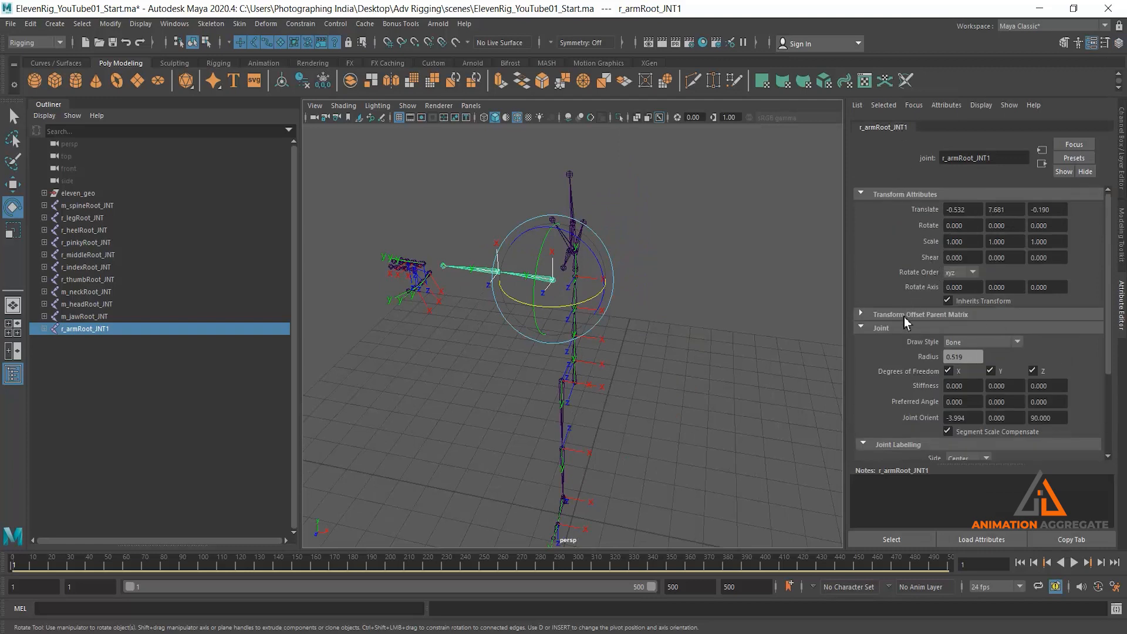
Examine the Display attributes of r_armRoot_JNT1, including Display Local Axis, and clear the selection
scroll(904, 317, "down", 6)
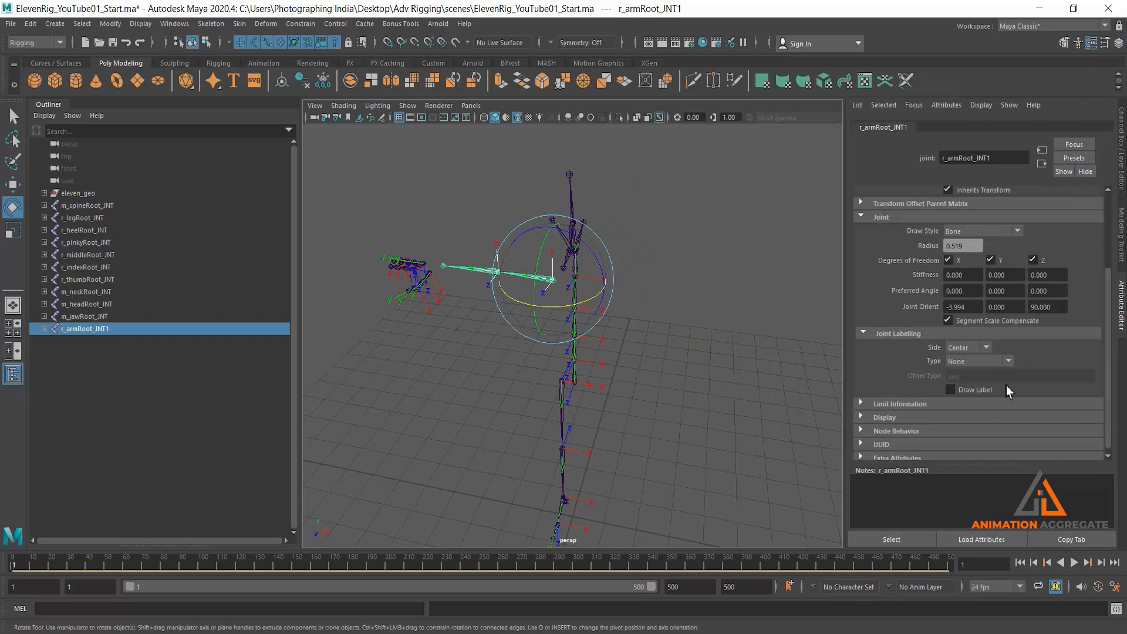
left_click(918, 417)
scroll(998, 375, "down", 4)
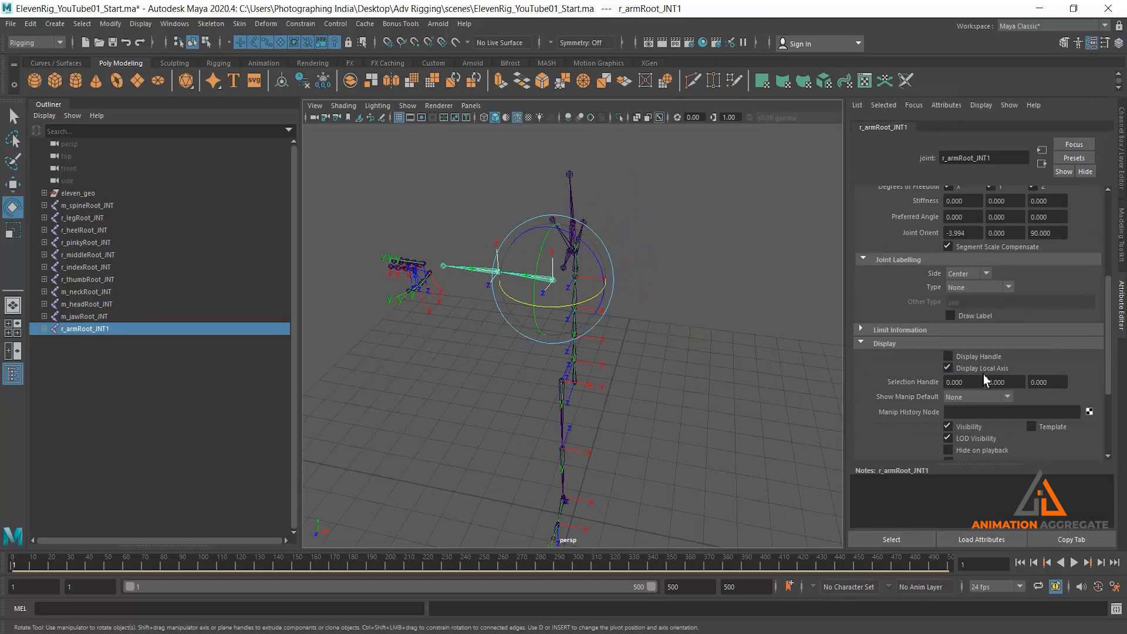
left_click(677, 317)
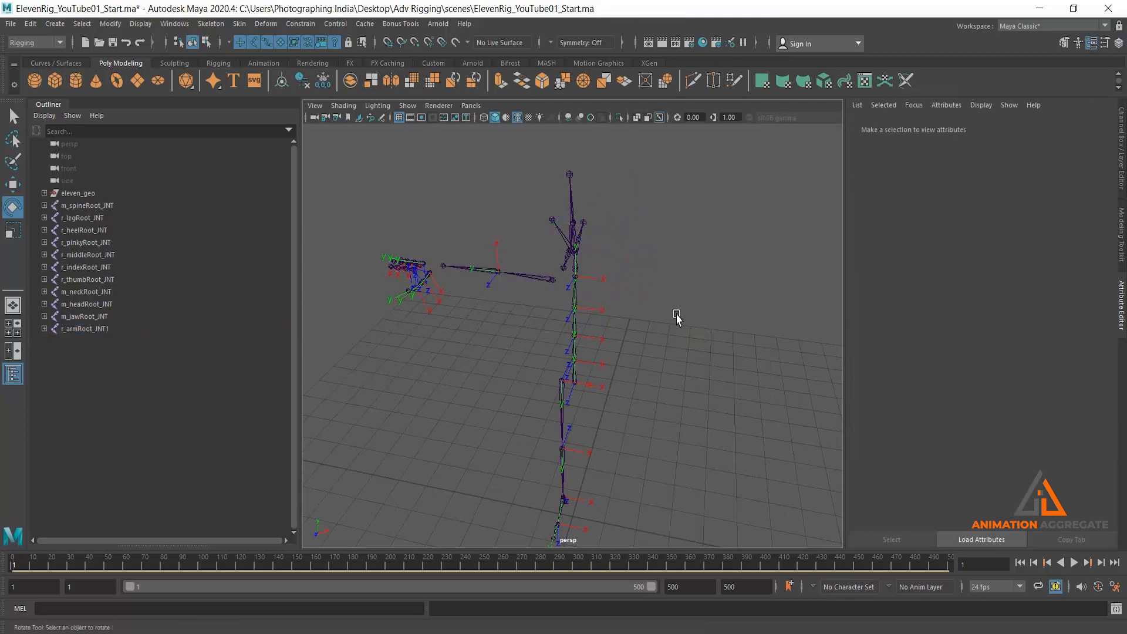
Select the skeleton's joints in the viewport and open them in an enlarged Attribute Spread Sheet
left_click_drag(359, 198, 649, 439)
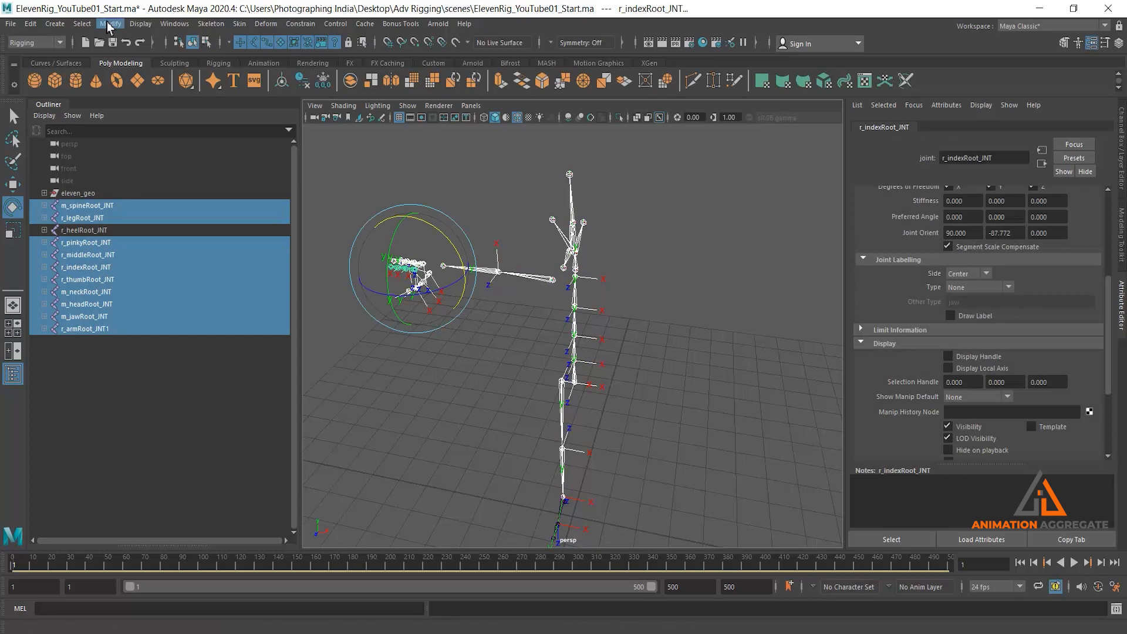
left_click(174, 23)
mouse_move(254, 68)
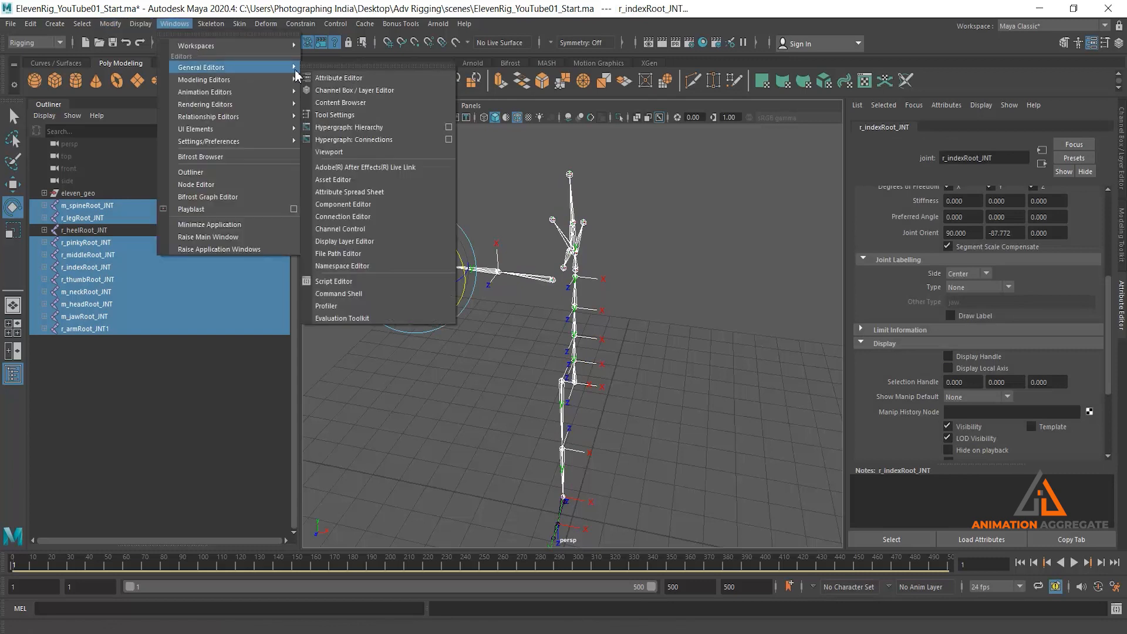
left_click(387, 192)
left_click_drag(216, 115, 641, 137)
left_click_drag(762, 238, 1029, 417)
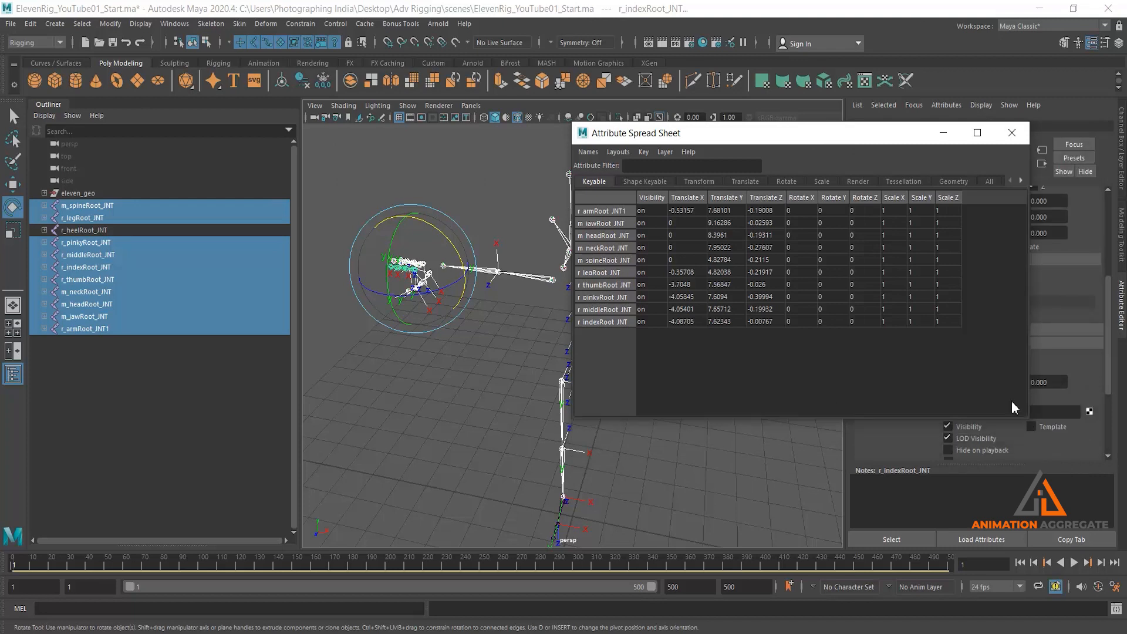
List all attributes in the Attribute Spread Sheet, filter them by "loca", and move the window off the skeleton
left_click(986, 182)
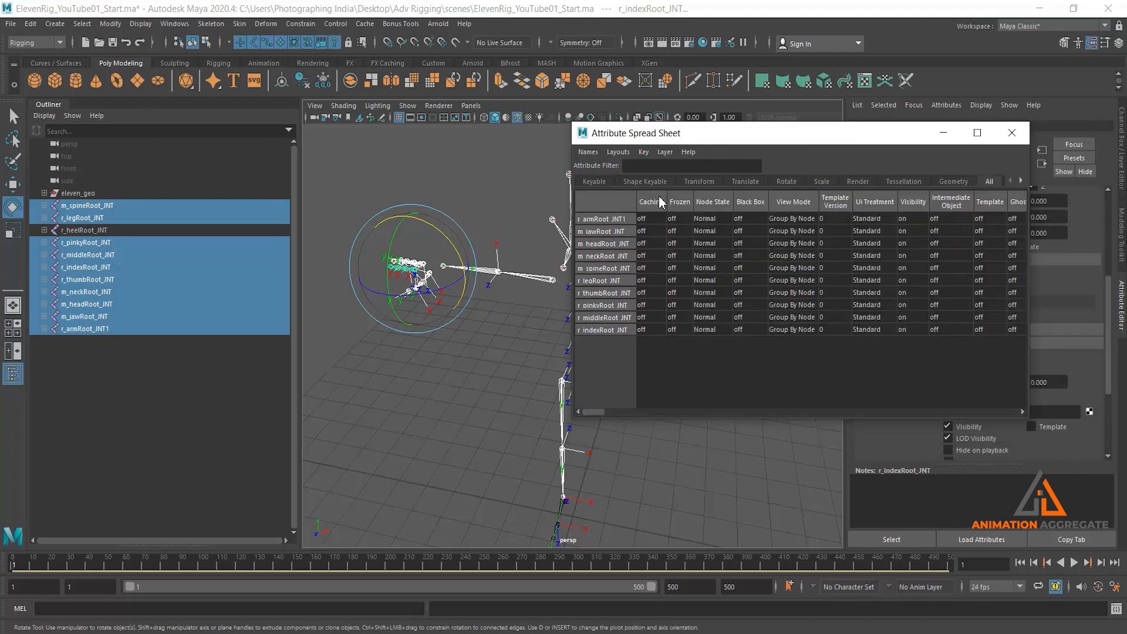
left_click(664, 167)
left_click_drag(592, 411, 496, 380)
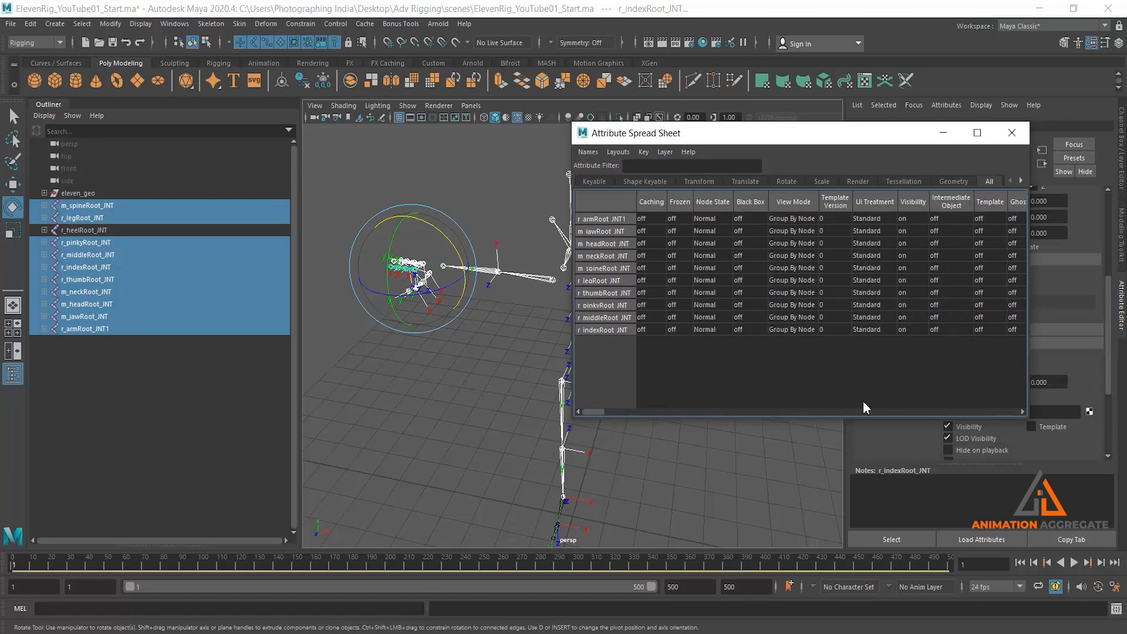
left_click(693, 167)
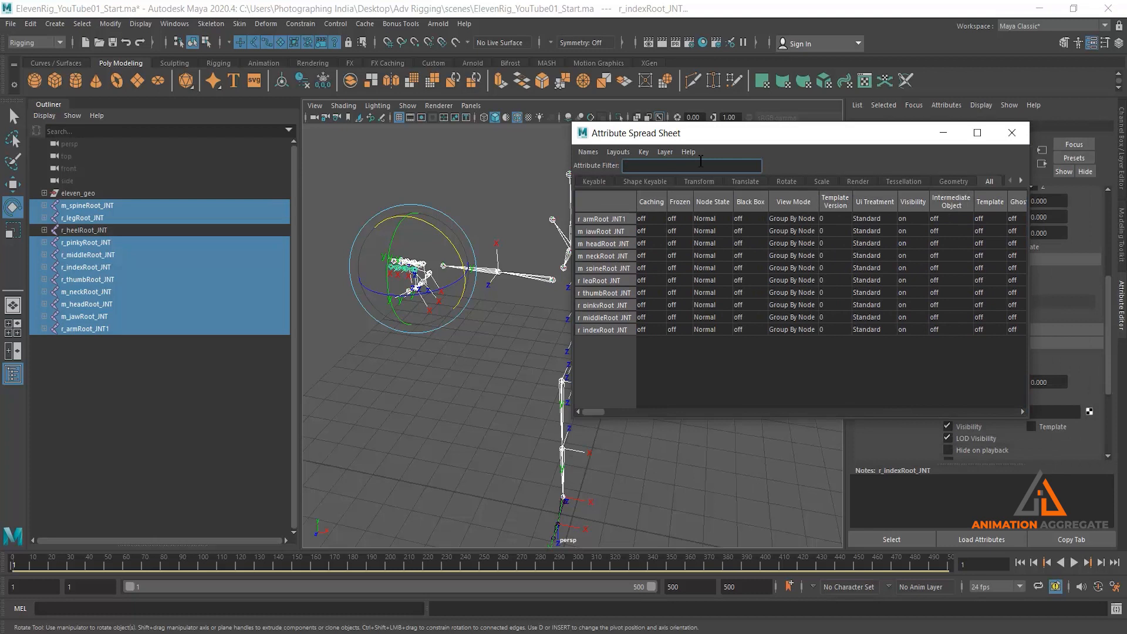
type("loca")
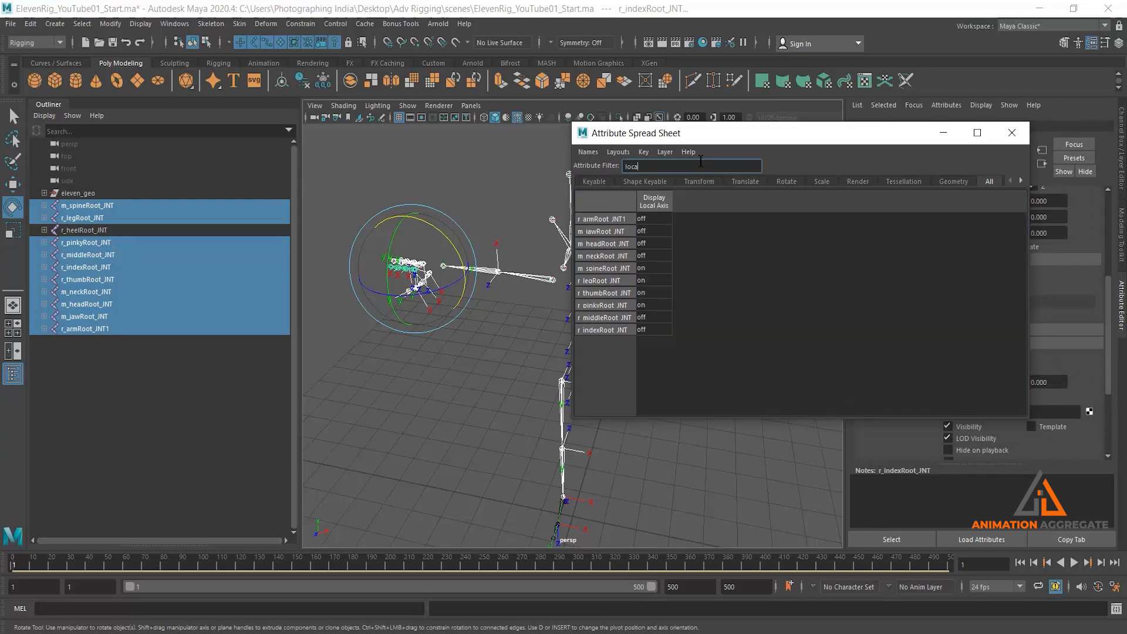
left_click_drag(681, 134, 768, 178)
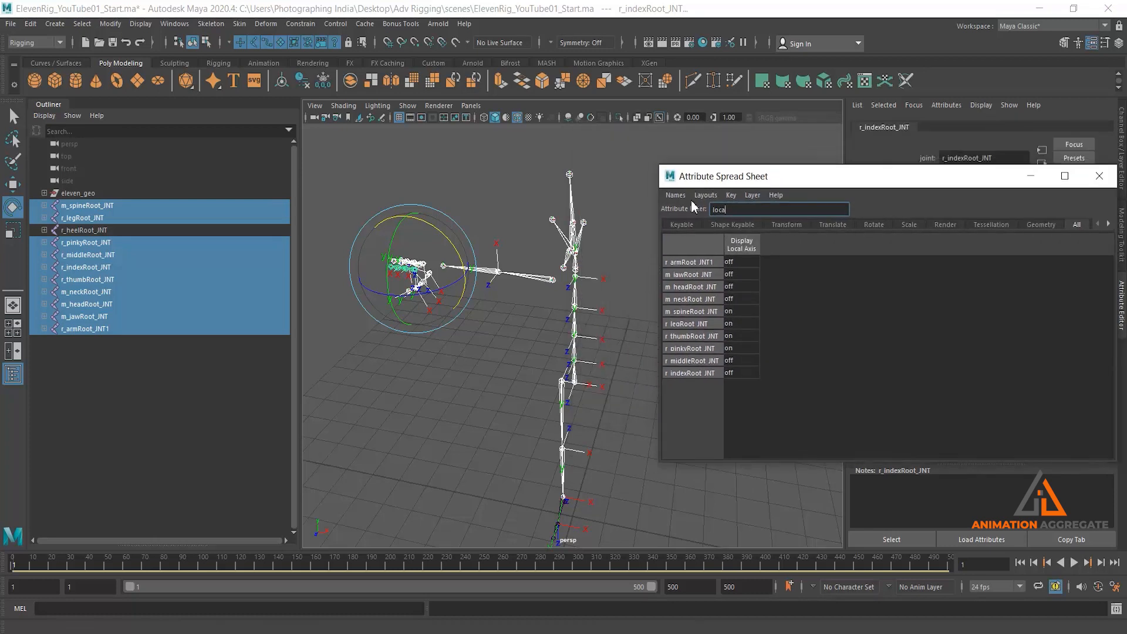
Select every joint in the scene, including child joints, with Select by name and the wildcard *JNT*
left_click(491, 188)
left_click_drag(373, 164, 653, 579)
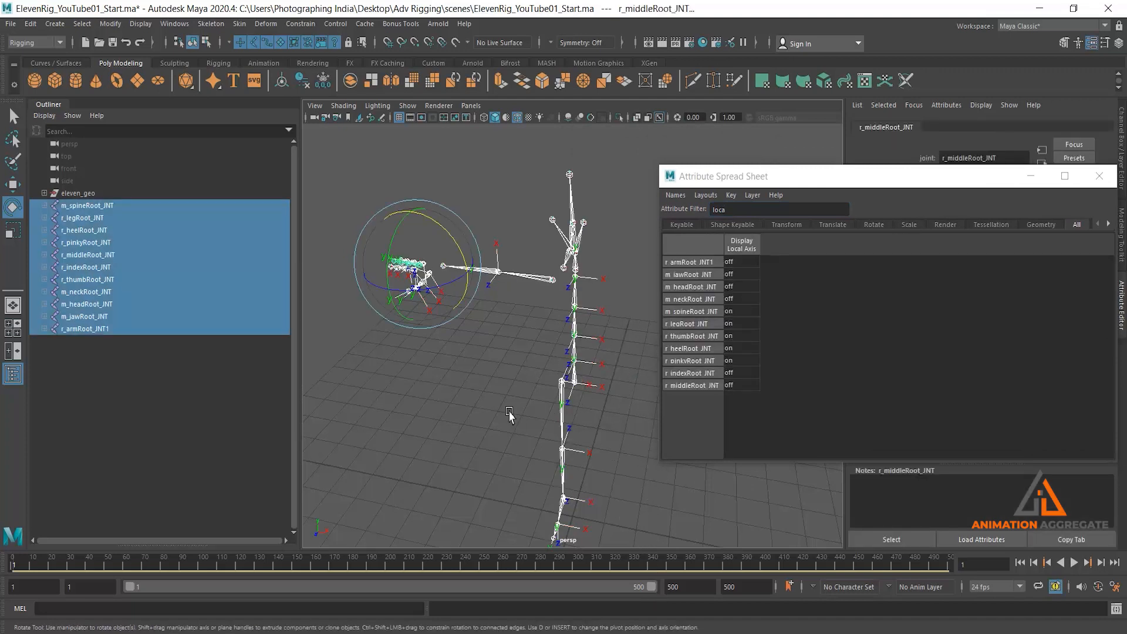
left_click_drag(516, 421, 491, 369, "alt")
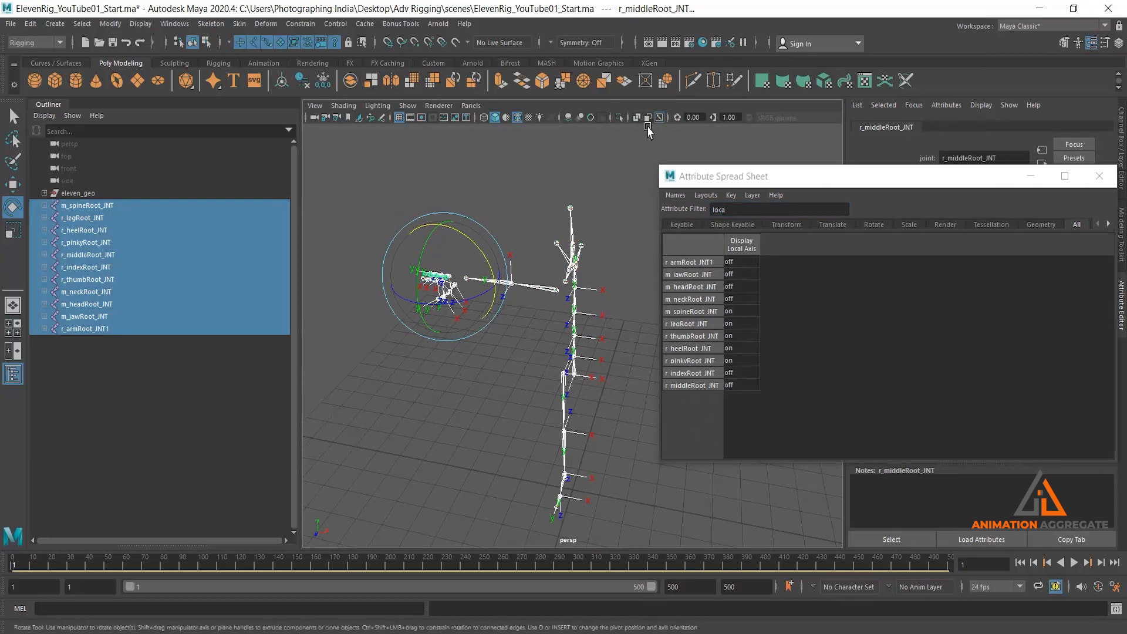
left_click(540, 45)
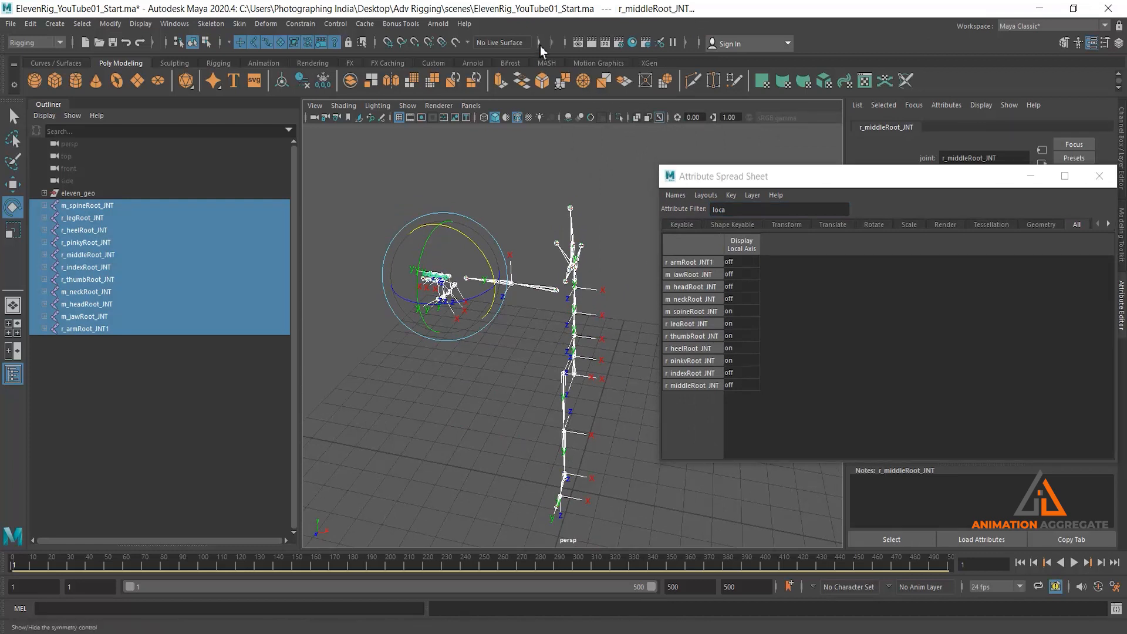
left_click(540, 46)
left_click(758, 44)
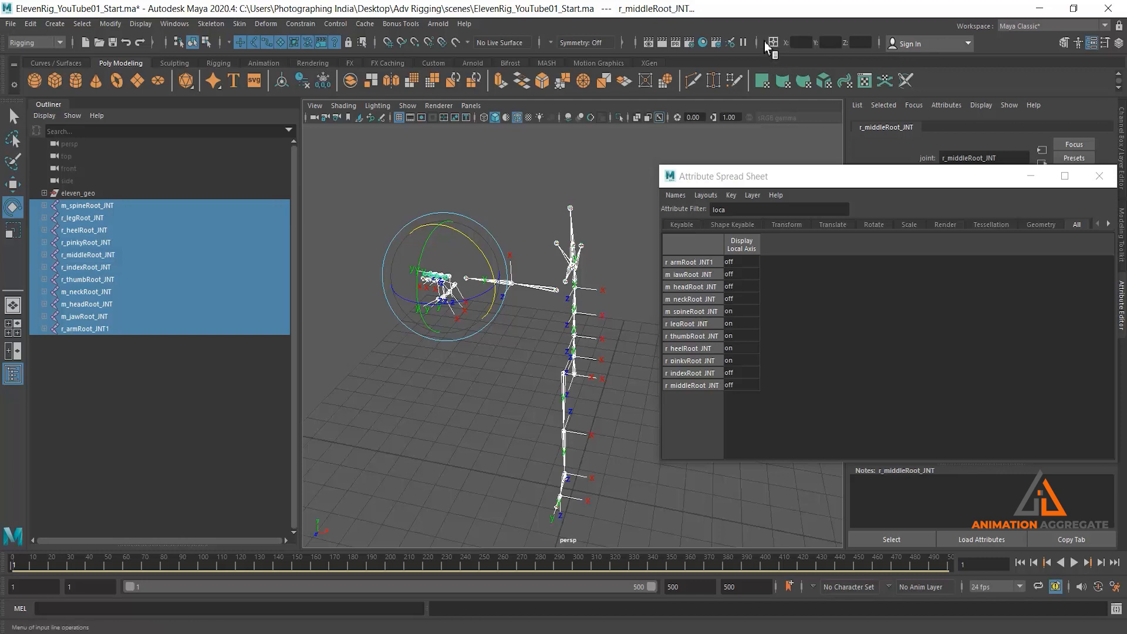
left_click(758, 45)
left_click(758, 45)
left_click(774, 43)
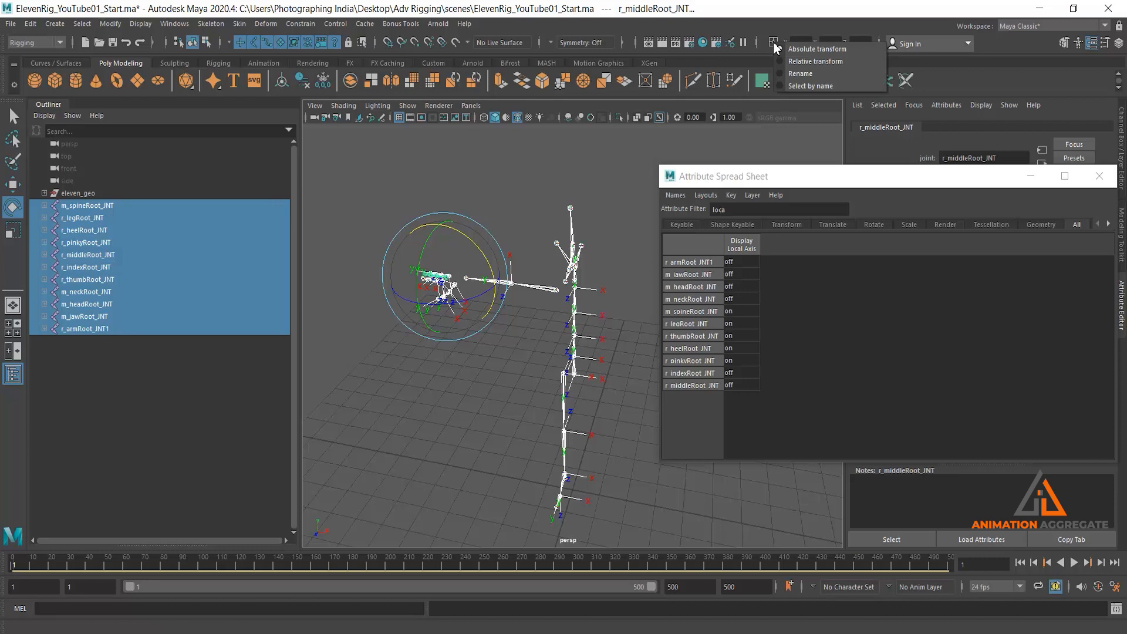
left_click(798, 86)
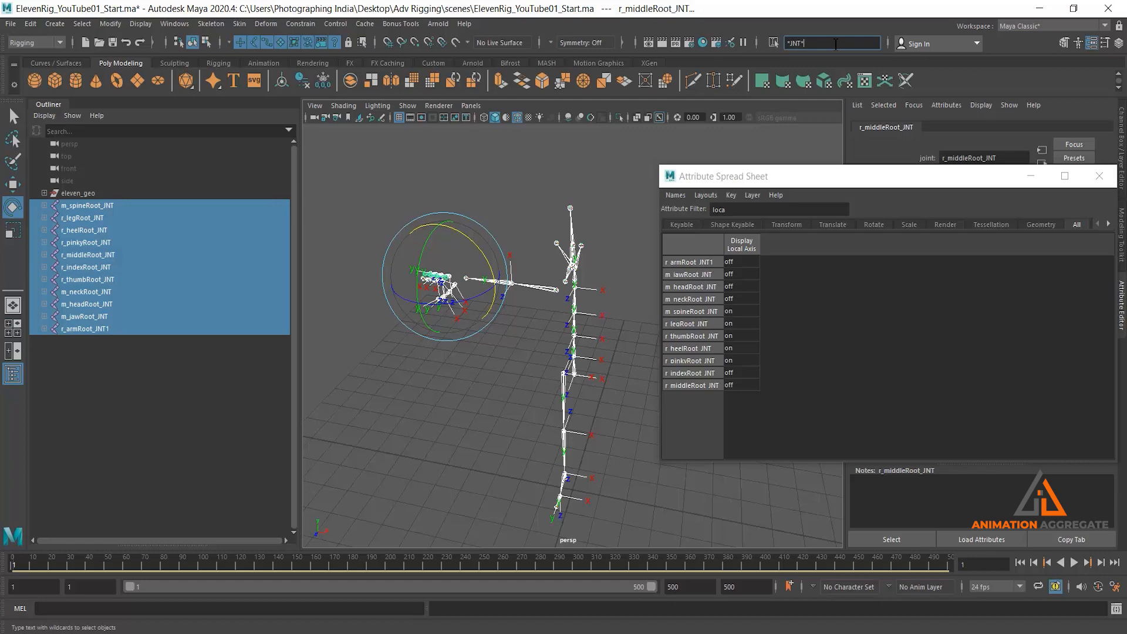
type("*JNT*")
key("Return")
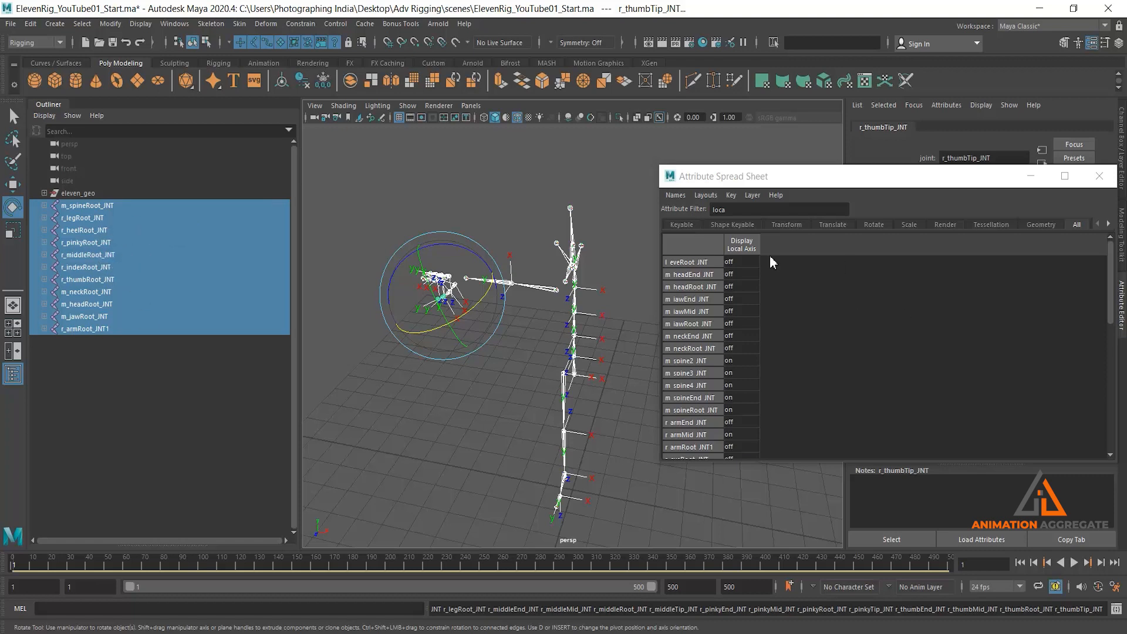
Set Display Local Axis to 0 for all joints, close the Attribute Spread Sheet, and clear the selection
left_click(749, 248)
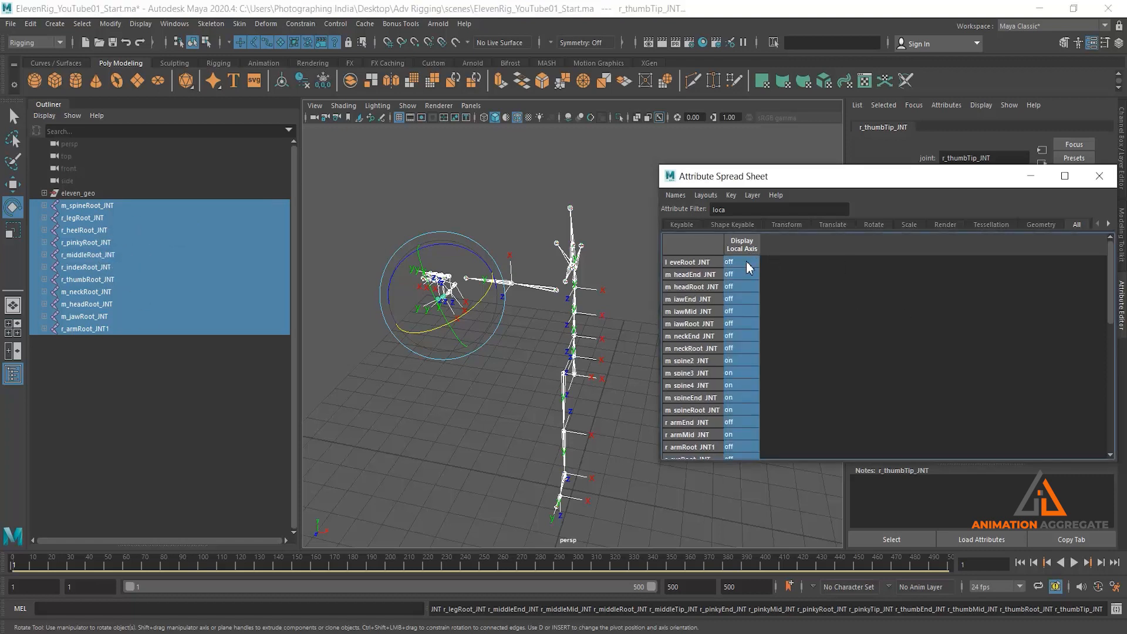
double_click(751, 263)
left_click(756, 252)
type("0")
key("Return")
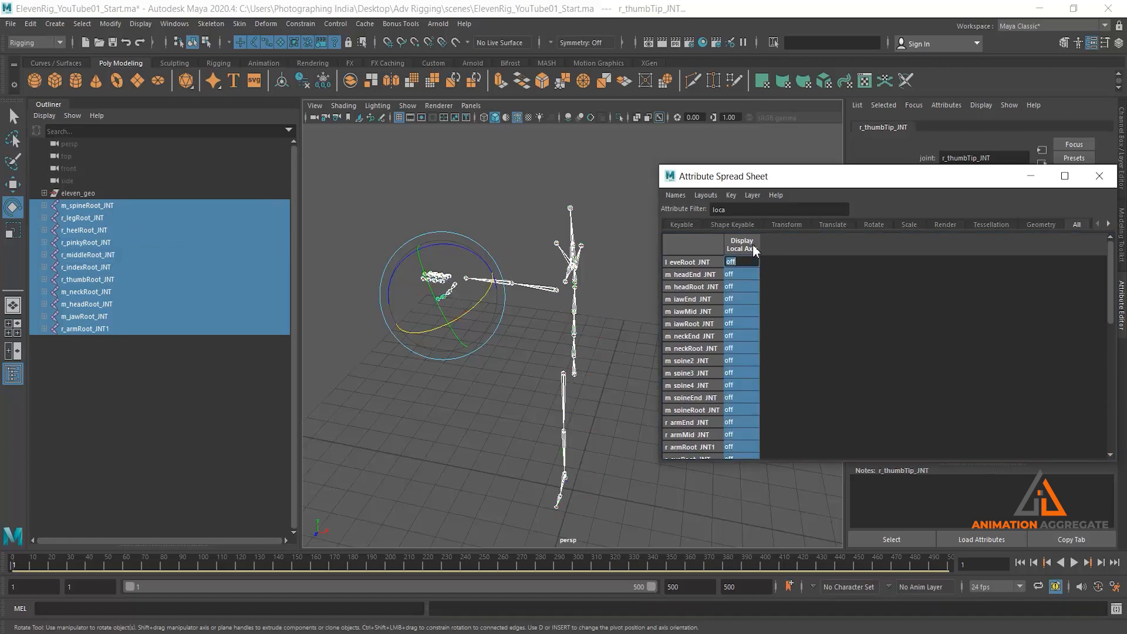
left_click(1100, 176)
left_click(661, 308)
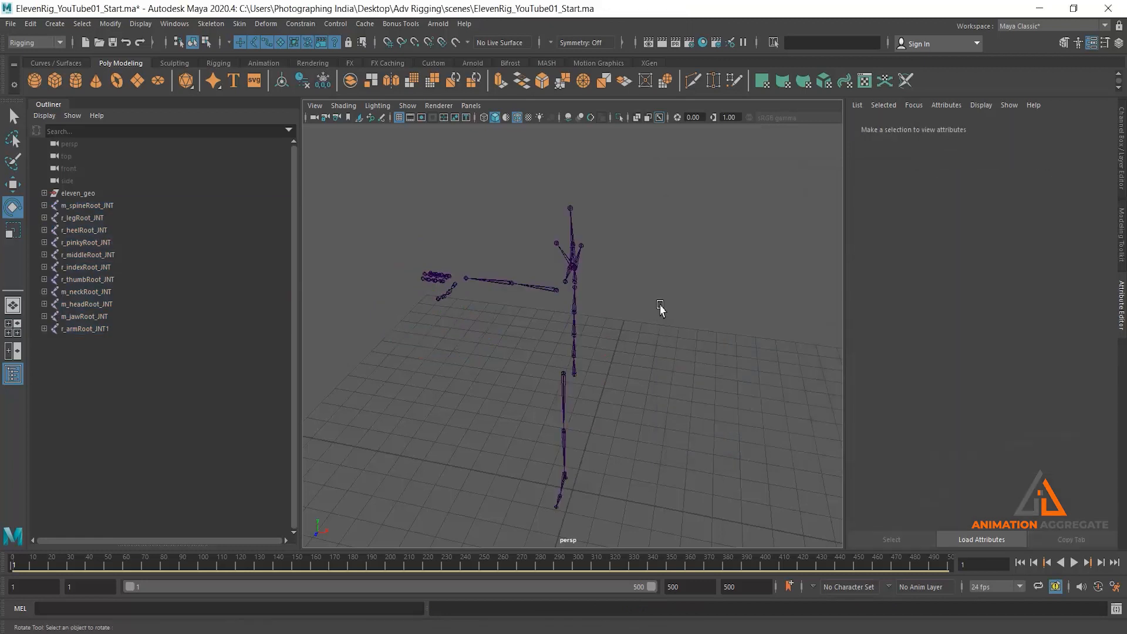
Select the right arm's root joint, r_armRoot_JNT1, and switch to the Select tool
left_click_drag(660, 308, 565, 343, "alt")
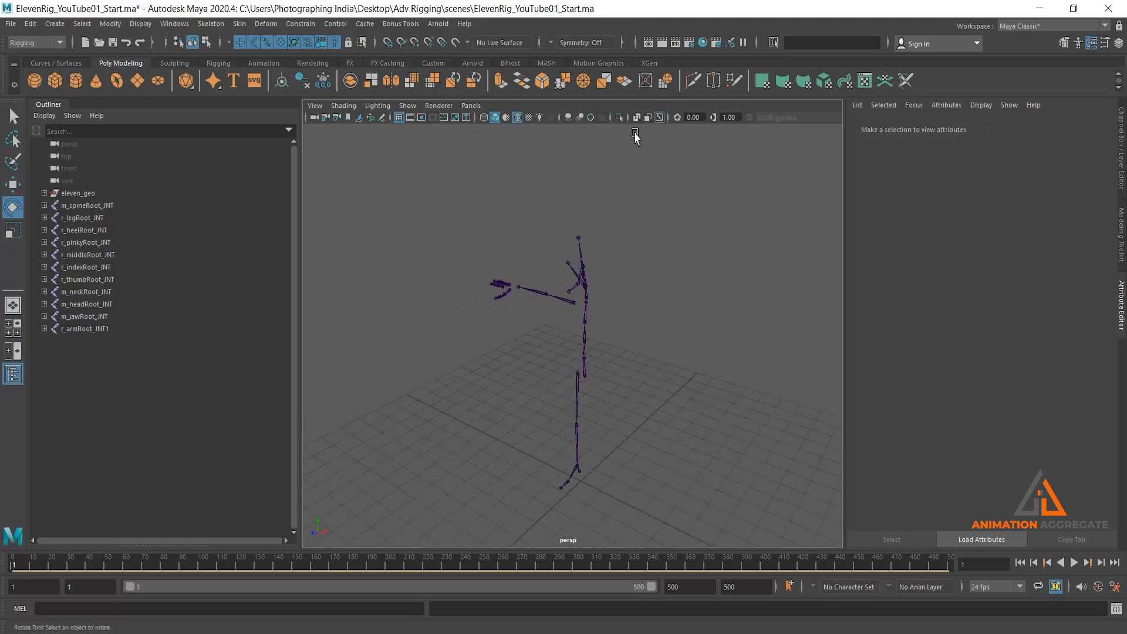
middle_click_drag(622, 366, 609, 318, "alt")
left_click_drag(565, 312, 547, 300, "alt")
left_click_drag(525, 246, 536, 280, "alt")
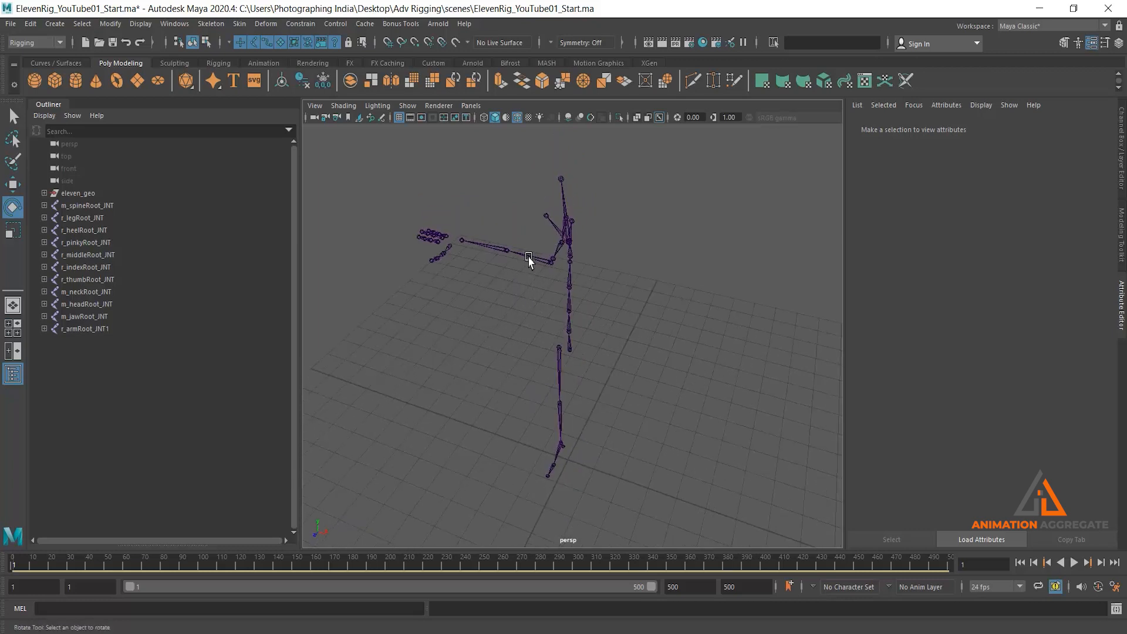
left_click(529, 259)
left_click_drag(649, 214, 649, 245, "alt")
key("q")
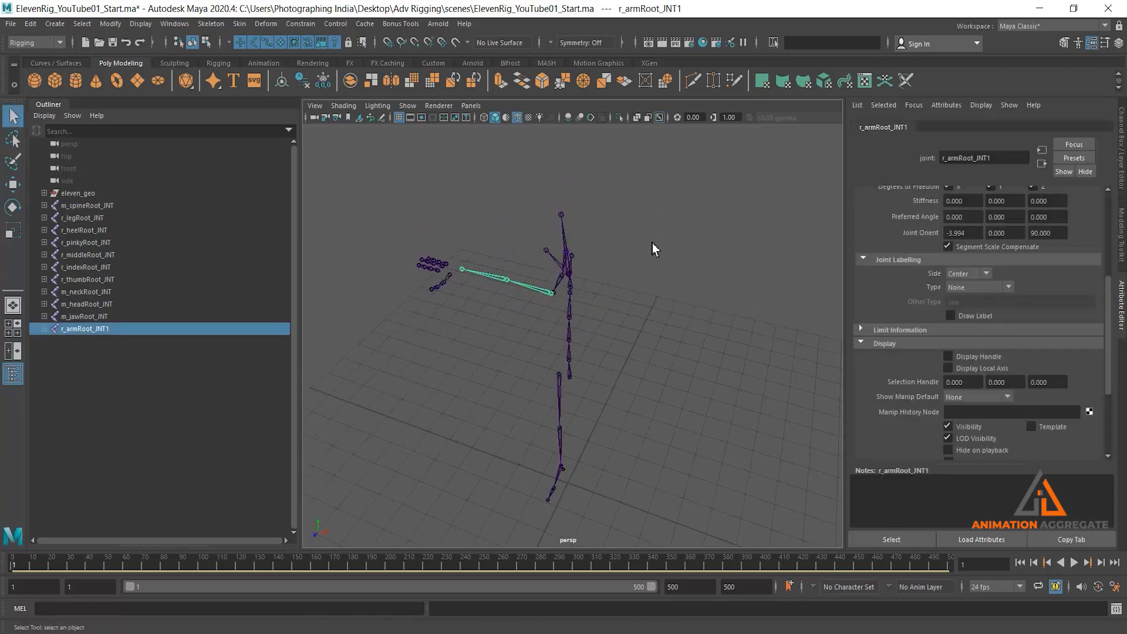
left_click_drag(548, 255, 548, 239, "alt")
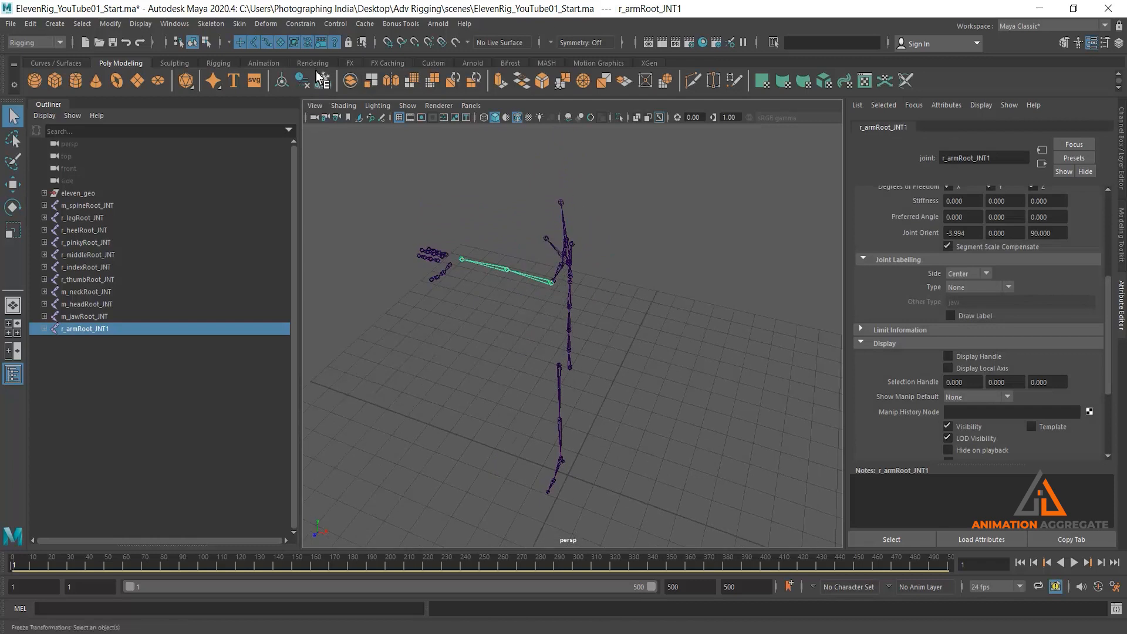
Open the Mirror Joints options for the selected arm and place the dialog clear of the skeleton
left_click(211, 23)
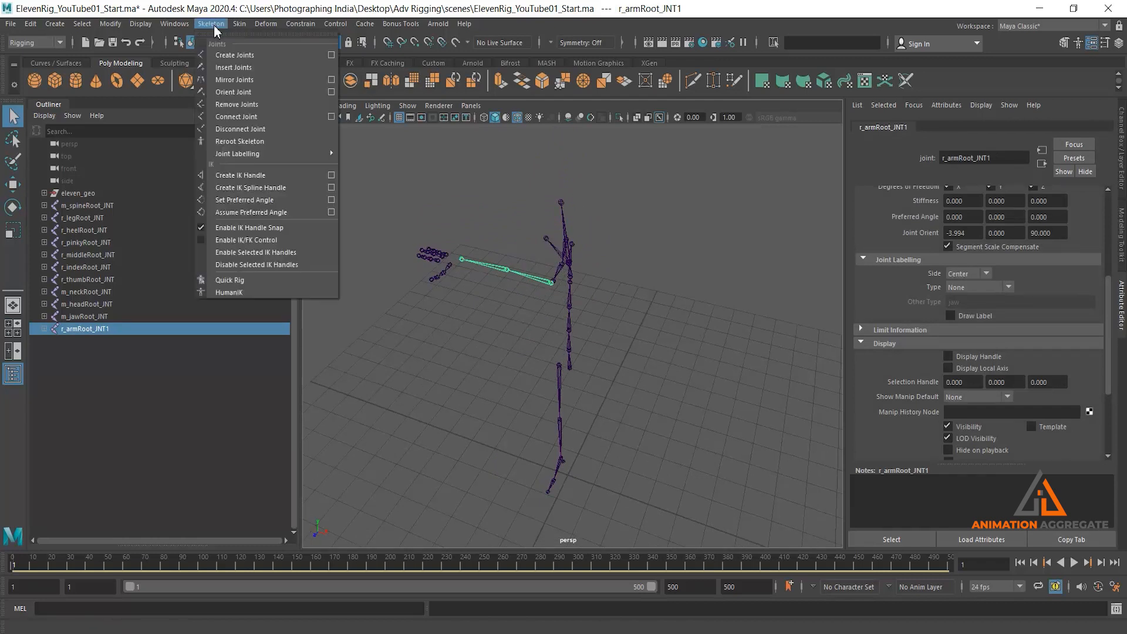
left_click(331, 80)
left_click(746, 308)
left_click(758, 338)
left_click_drag(857, 295, 881, 137)
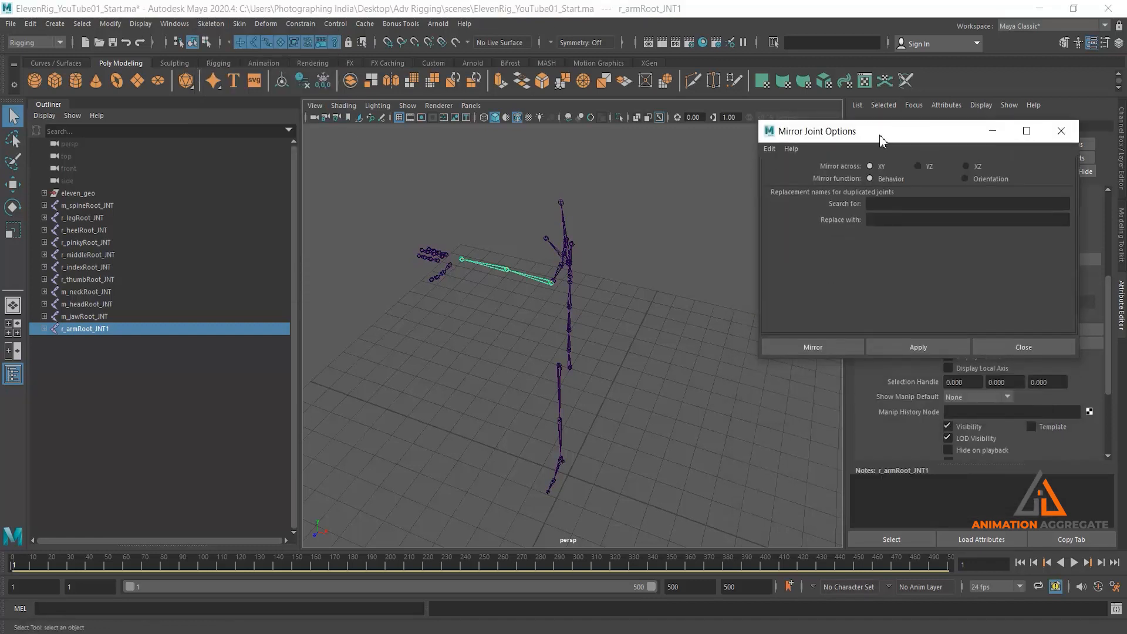
left_click_drag(521, 312, 499, 188, "alt")
left_click_drag(858, 132, 852, 266)
Check the arm joint names in the Channel Box and rename r_armRoot_JNT1 to r_armRoot_JNT
left_click(1120, 134)
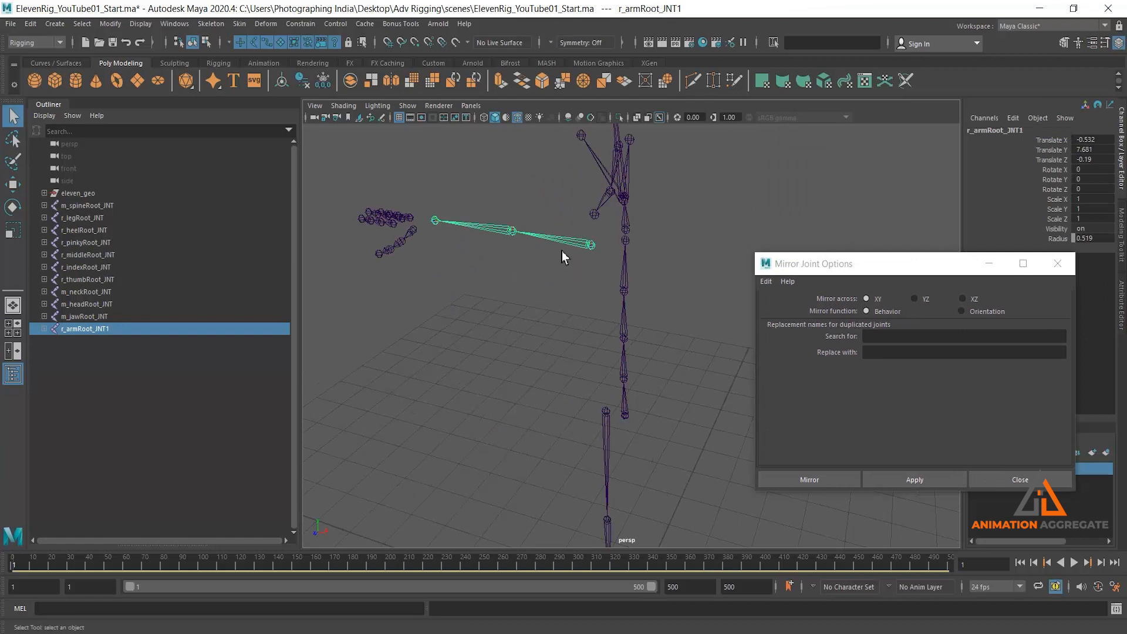
left_click(510, 232)
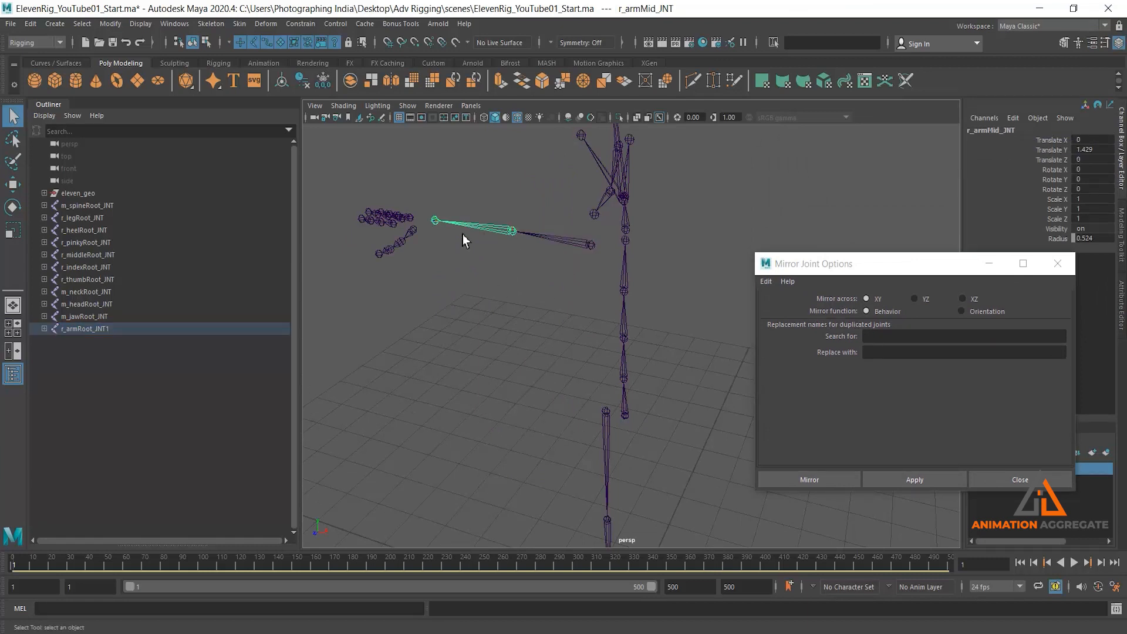
left_click(433, 222)
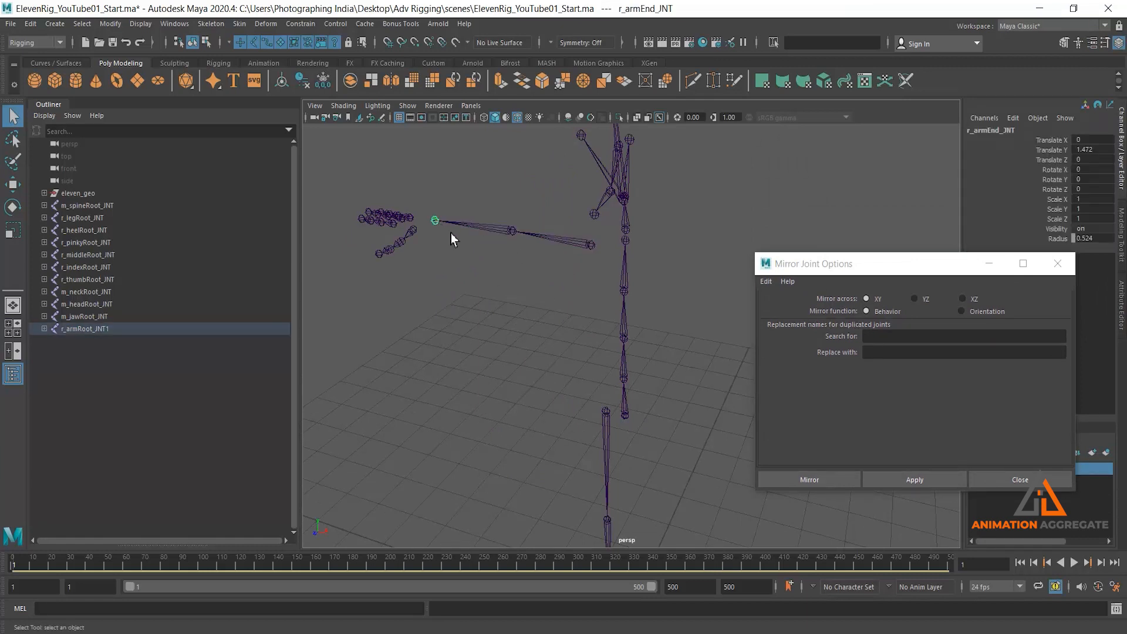
left_click(584, 247)
left_click(1046, 131)
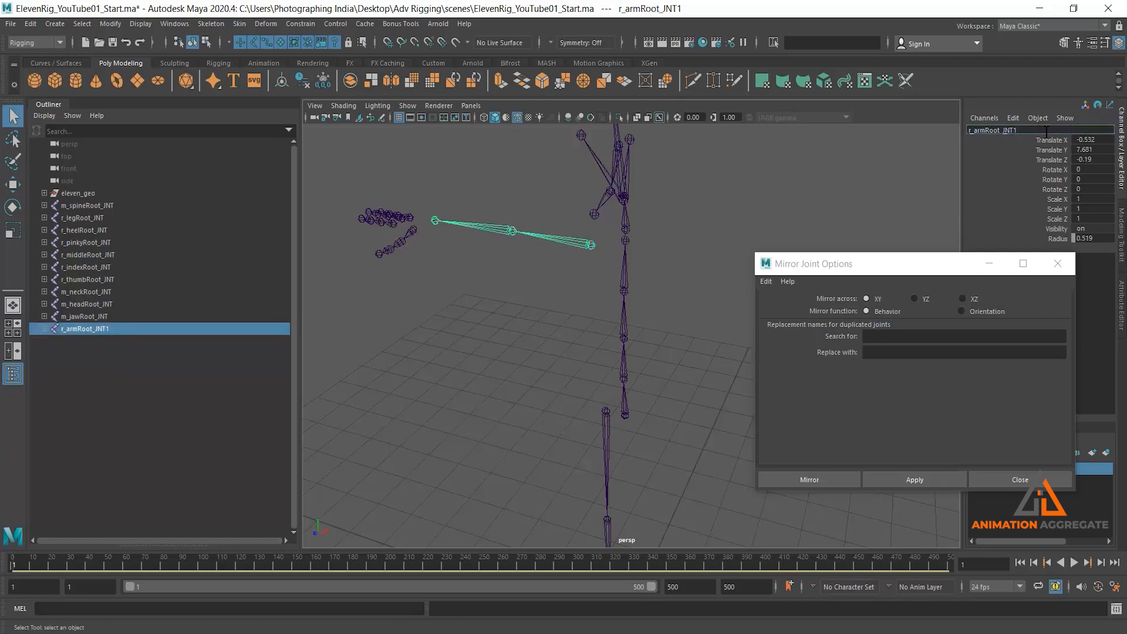
key("Return")
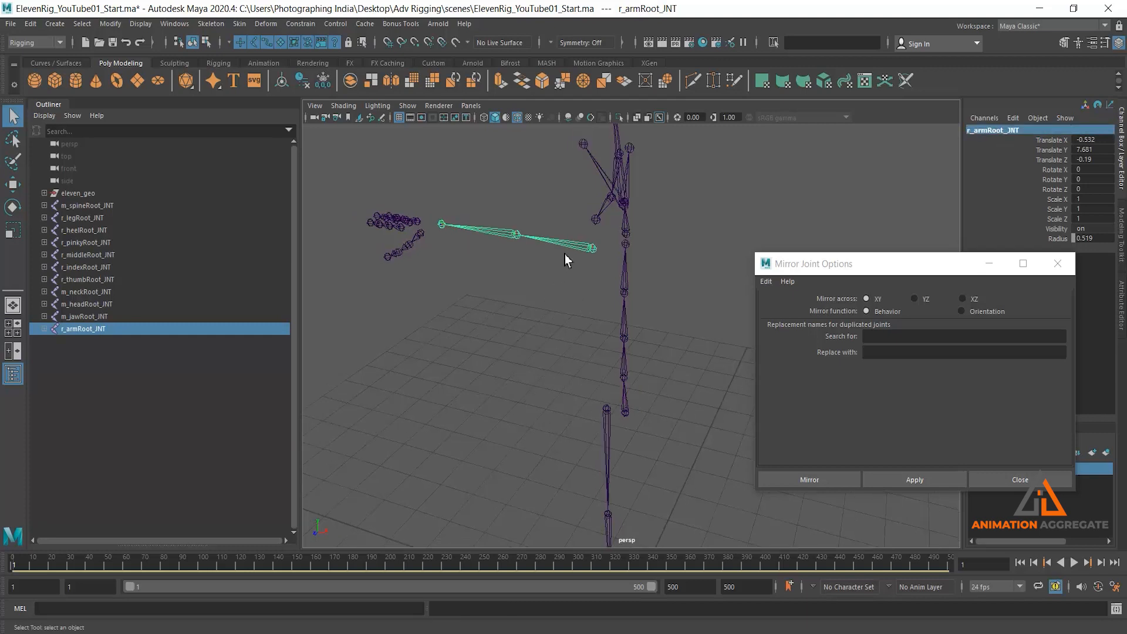
Recheck the arm's middle and end joint names, reselect r_armRoot_JNT, and view the skeleton from the front
left_click(502, 241)
left_click(442, 225)
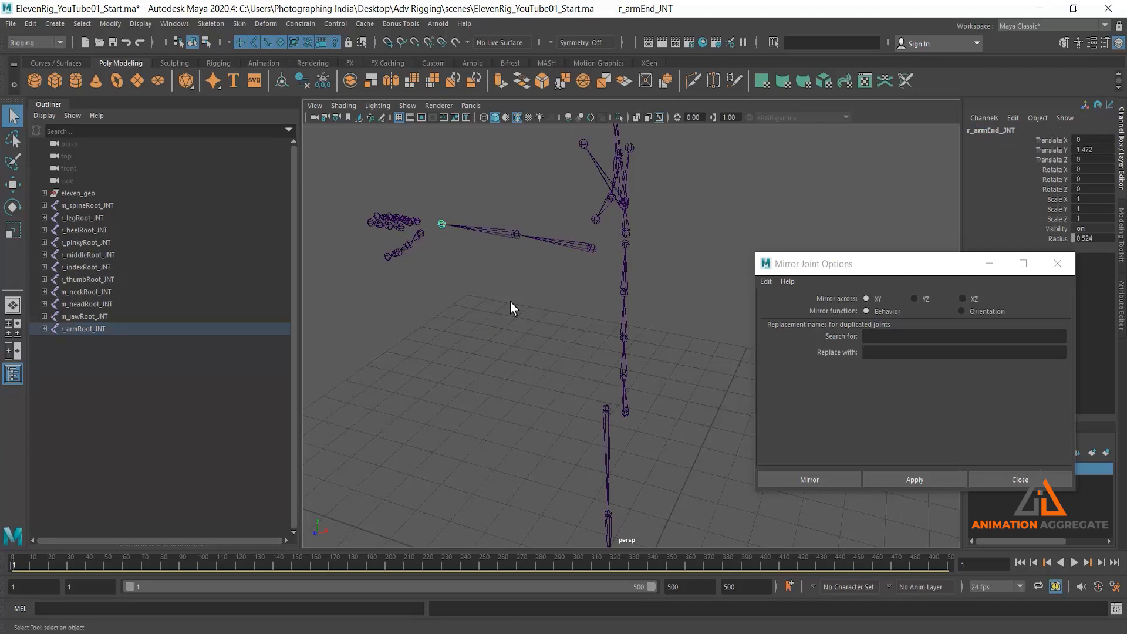
left_click(559, 242)
left_click_drag(546, 298, 567, 263, "alt")
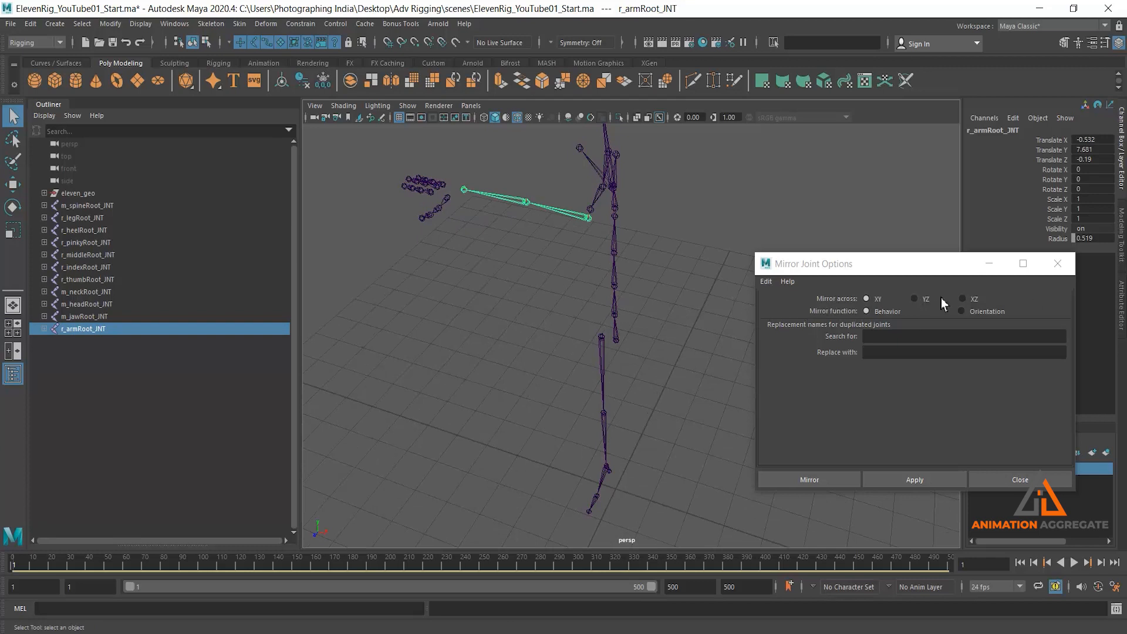
left_click_drag(528, 413, 599, 333, "alt")
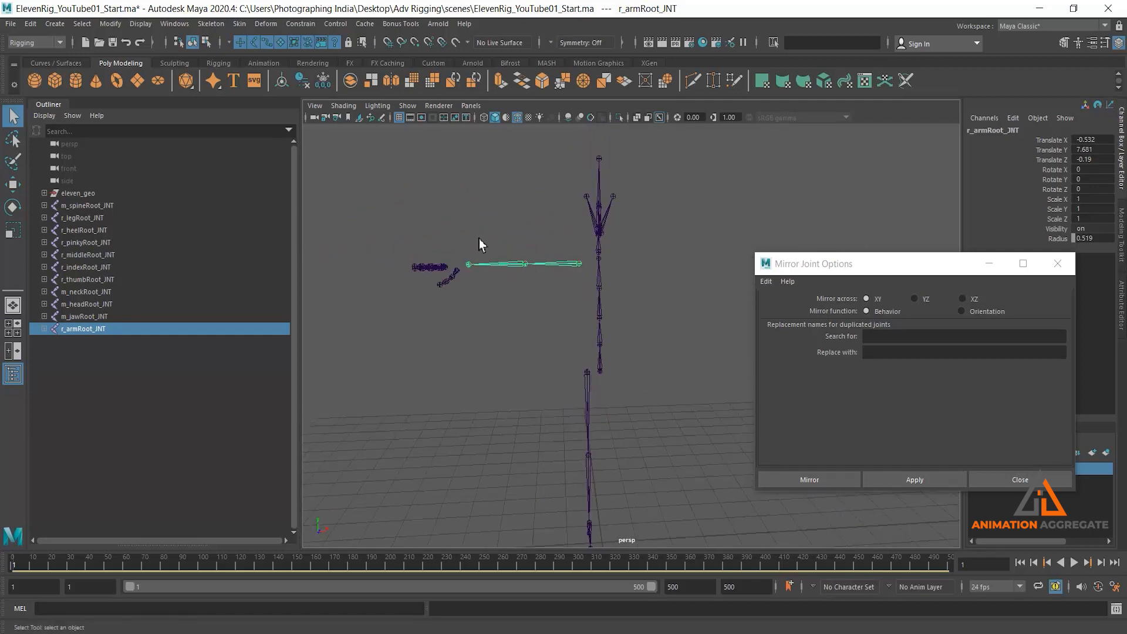
Mirror the right arm across YZ with the Behavior function, replacing r_ with l_ in the duplicated joint names
left_click_drag(487, 436, 617, 315, "alt")
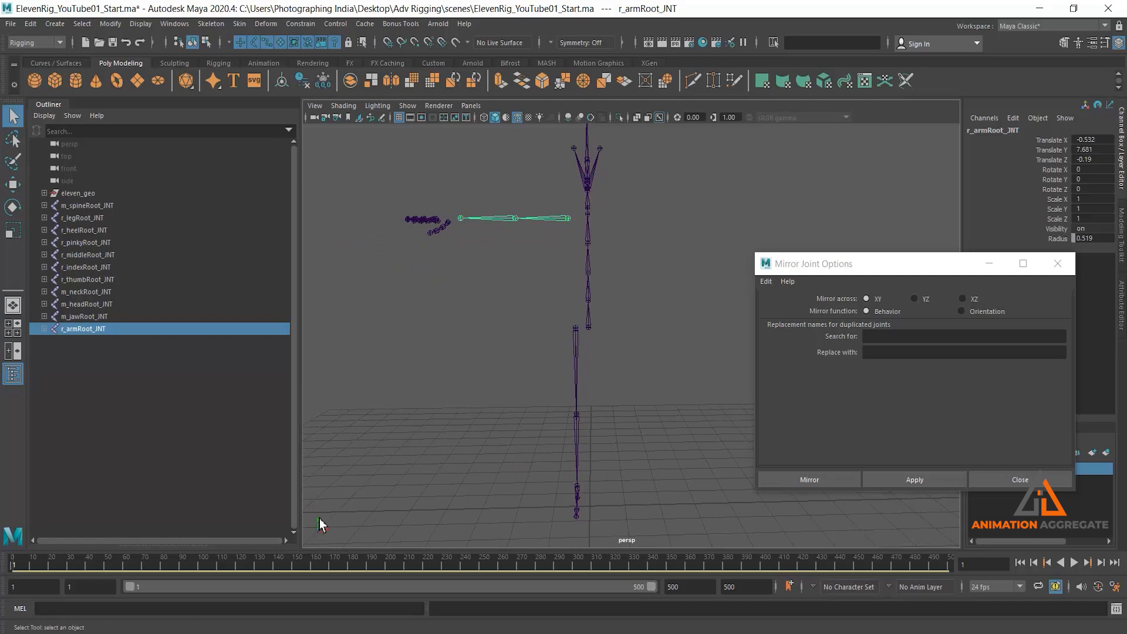
left_click_drag(426, 475, 327, 541, "alt")
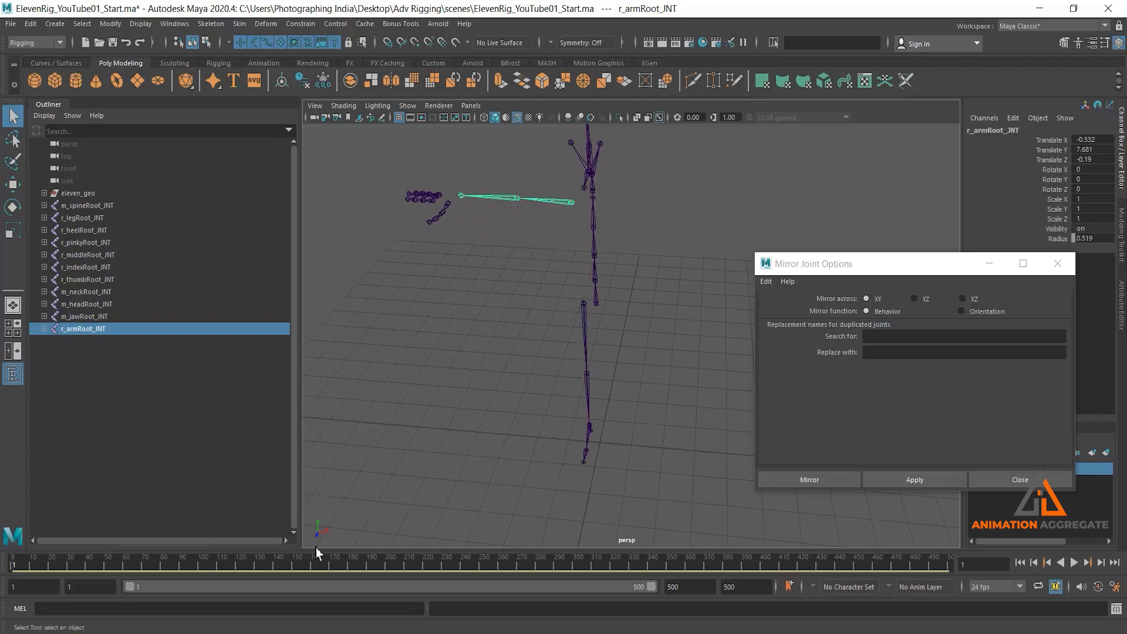
left_click(915, 298)
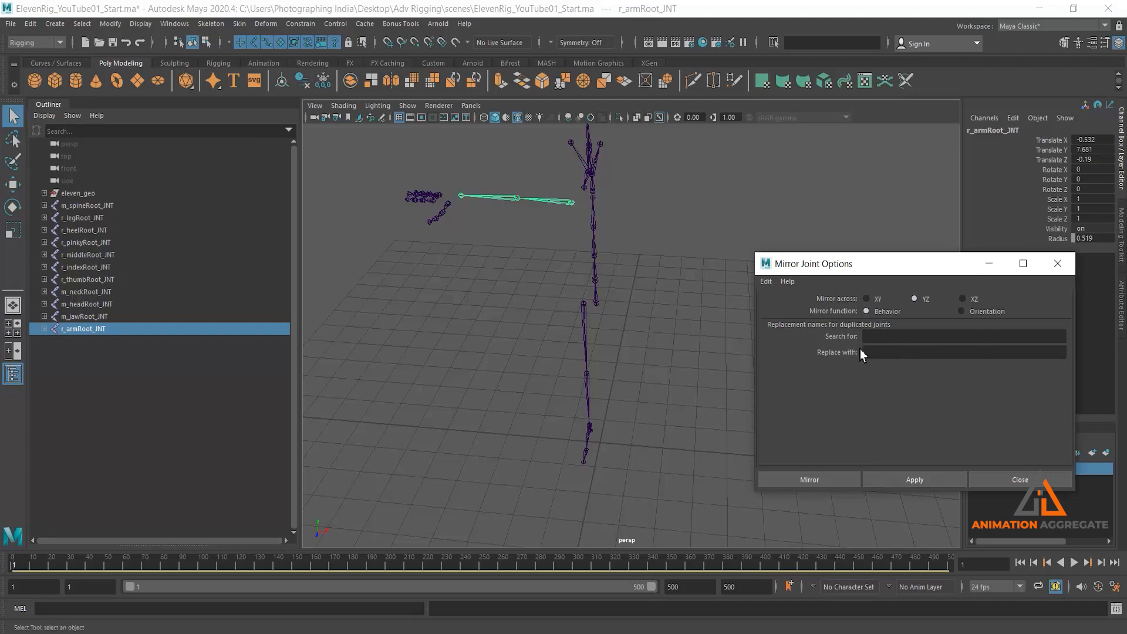
left_click(887, 338)
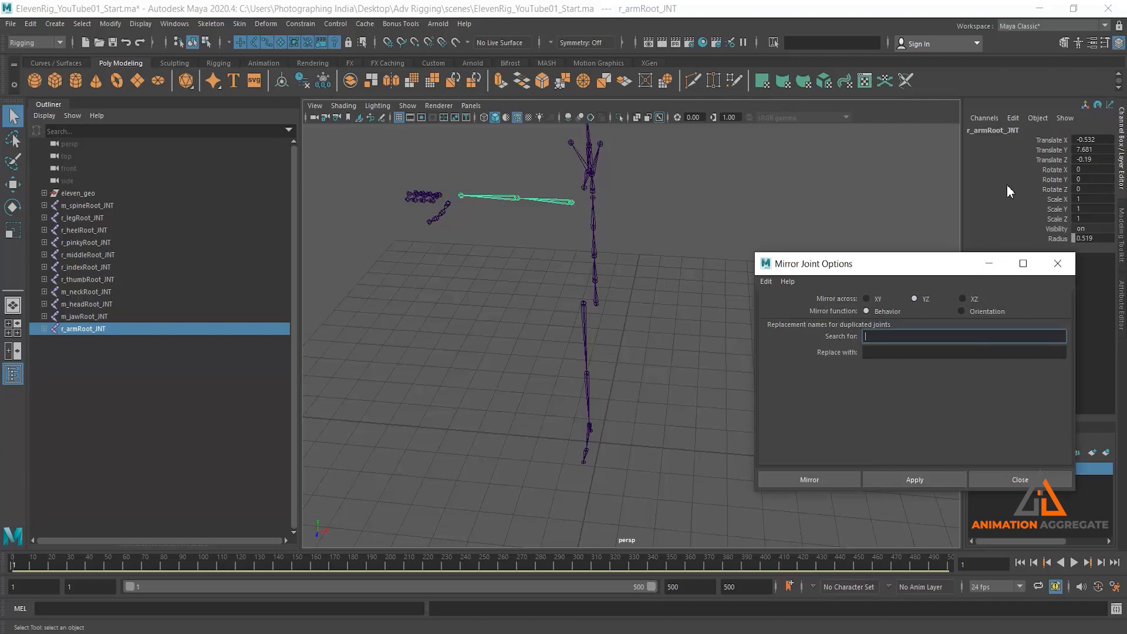
type("r_")
left_click(913, 353)
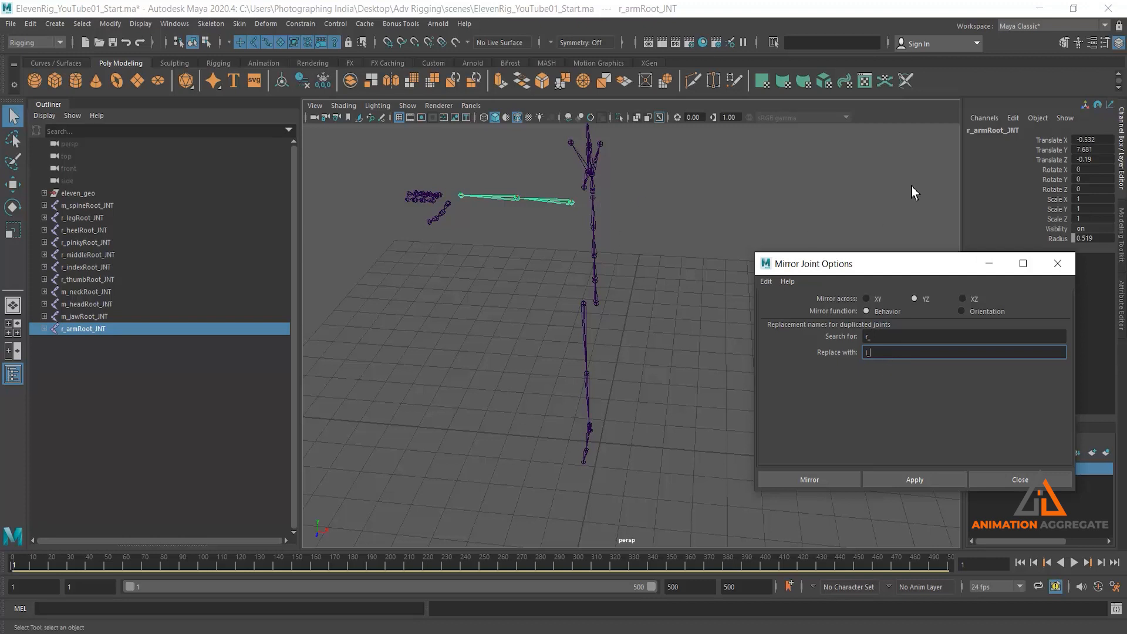
type("l_")
left_click(914, 480)
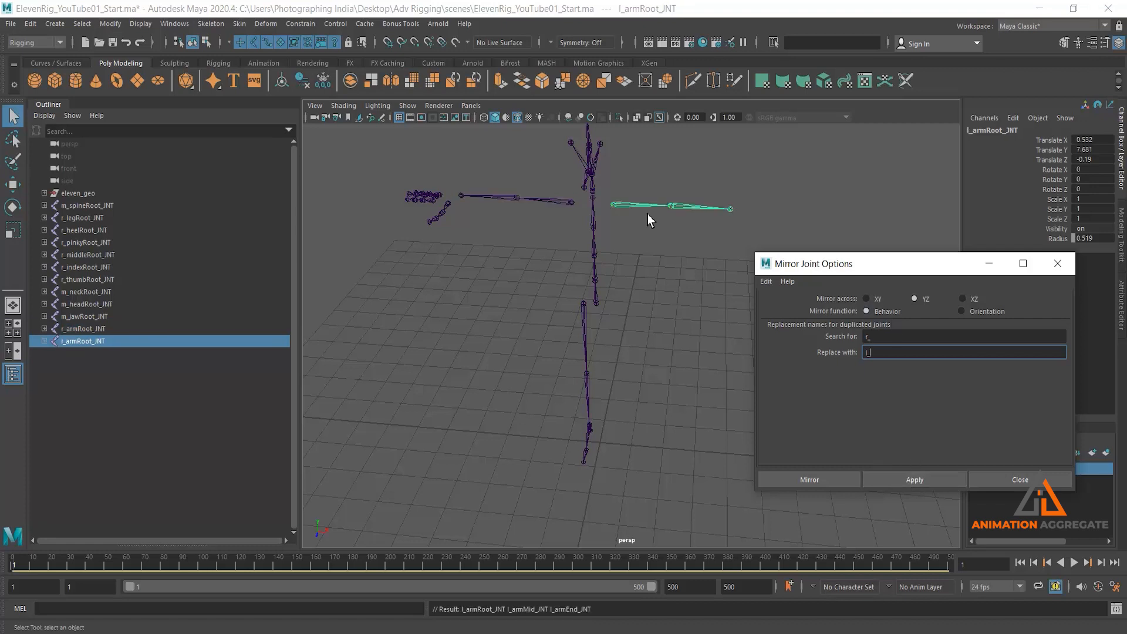
Test the mirrored behaviour by rotating both arm root joints together about 53 degrees around X
left_click(562, 214)
left_click(639, 205, "shift")
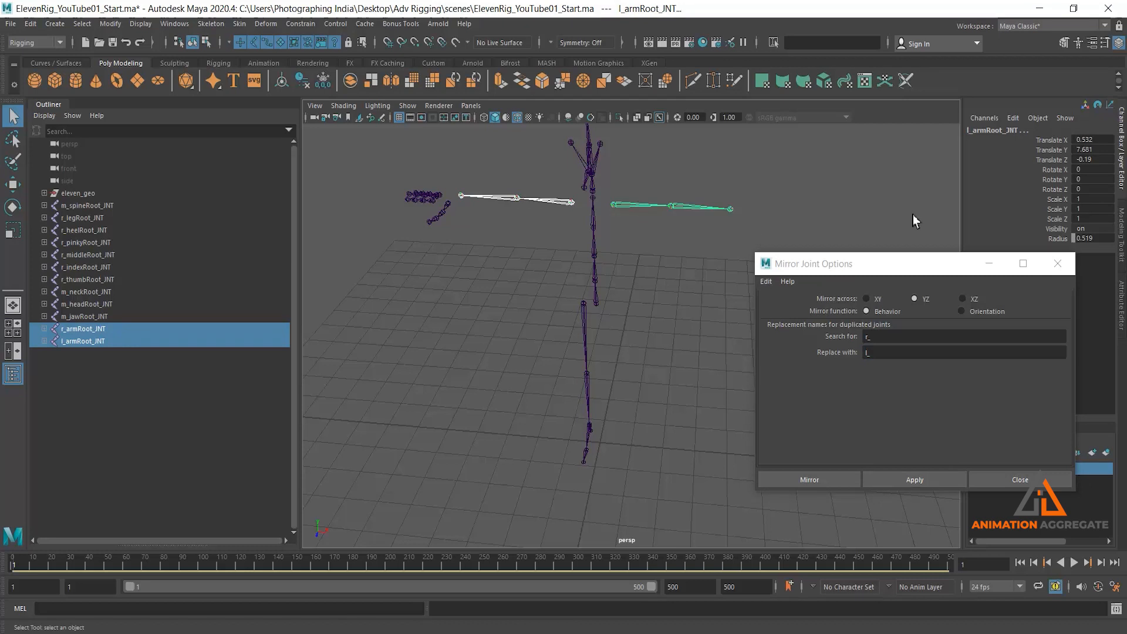
left_click_drag(675, 284, 661, 275, "alt")
left_click(1041, 171)
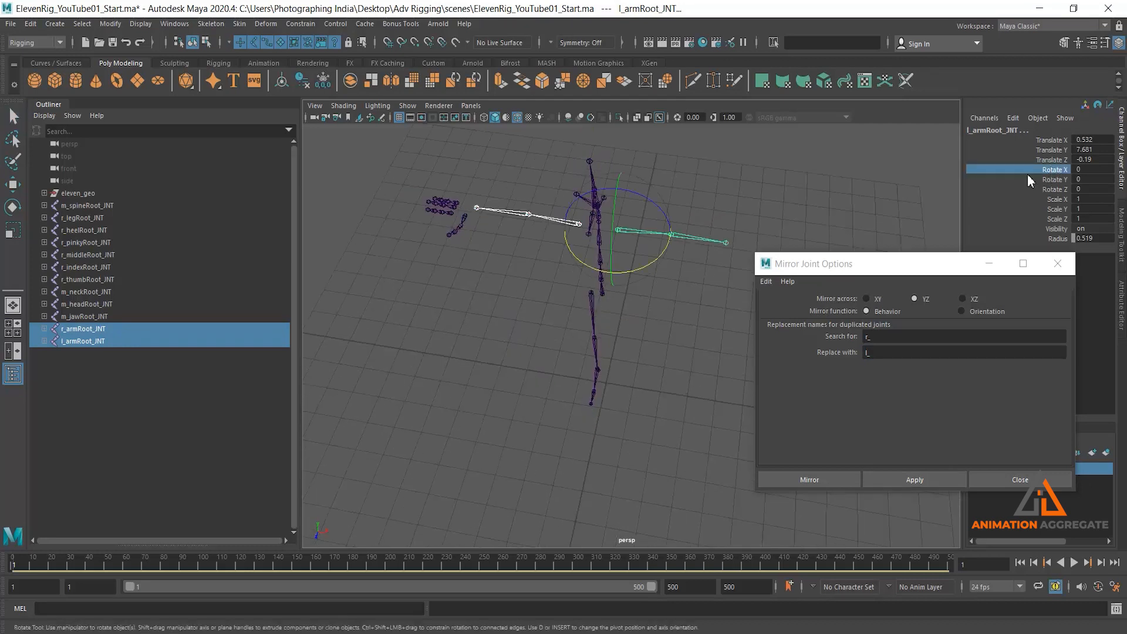
middle_click_drag(745, 164, 830, 174)
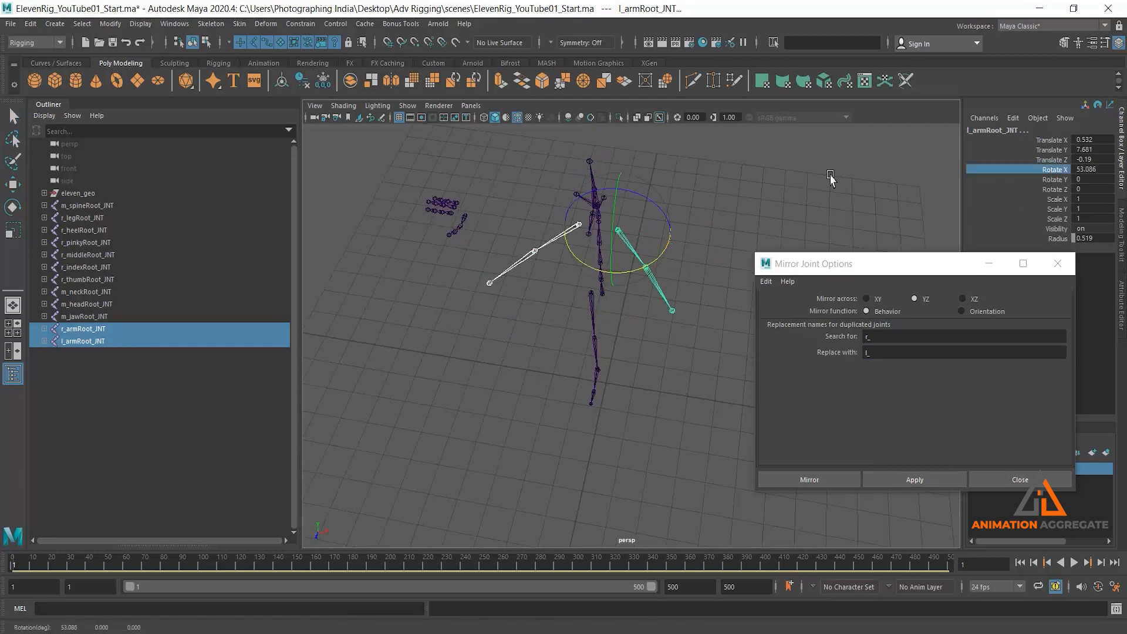
Reselect both arm root joints and show their local axes through the Orient Joint options
left_click(809, 199)
left_click(631, 246)
left_click(568, 236)
left_click(624, 240)
left_click(562, 238)
left_click(623, 237)
left_click(566, 235)
left_click(627, 245, "shift")
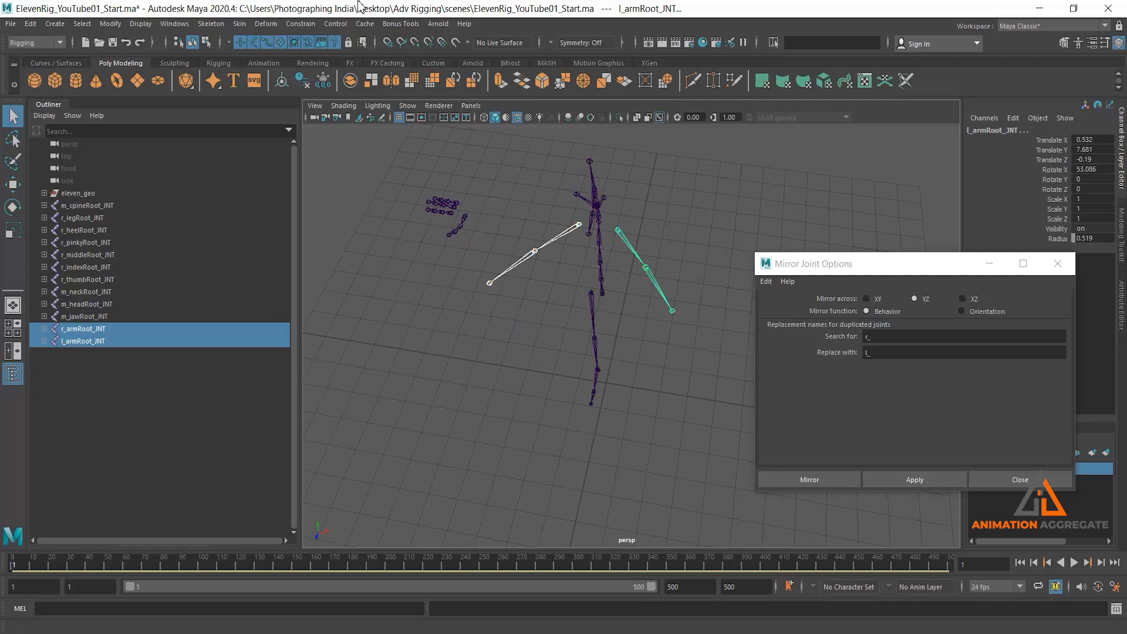
left_click(211, 24)
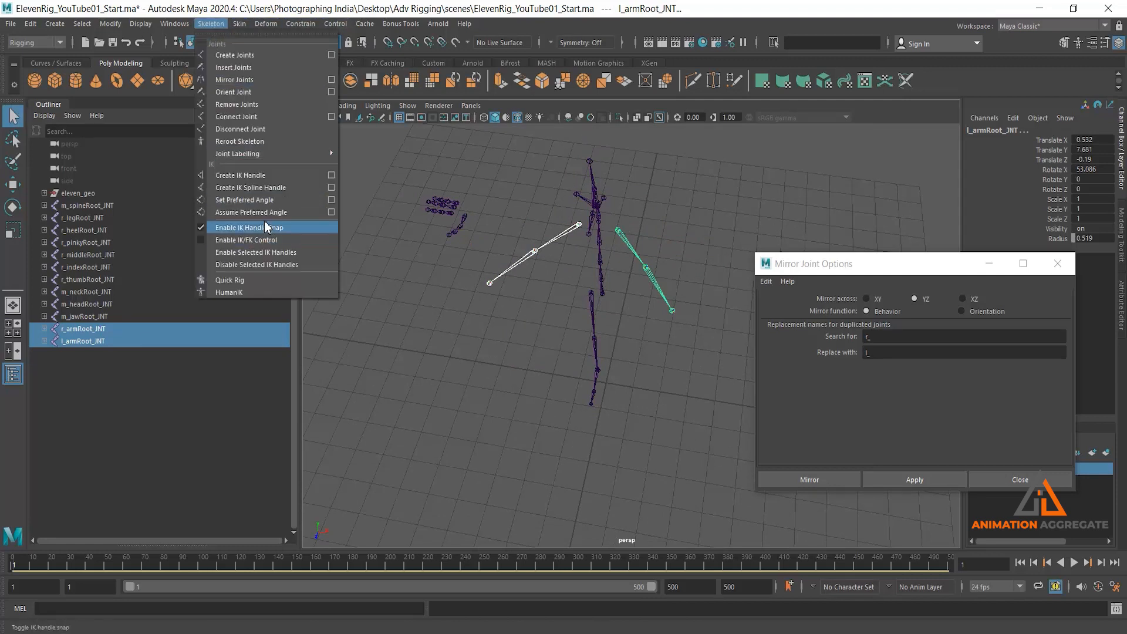
mouse_move(264, 158)
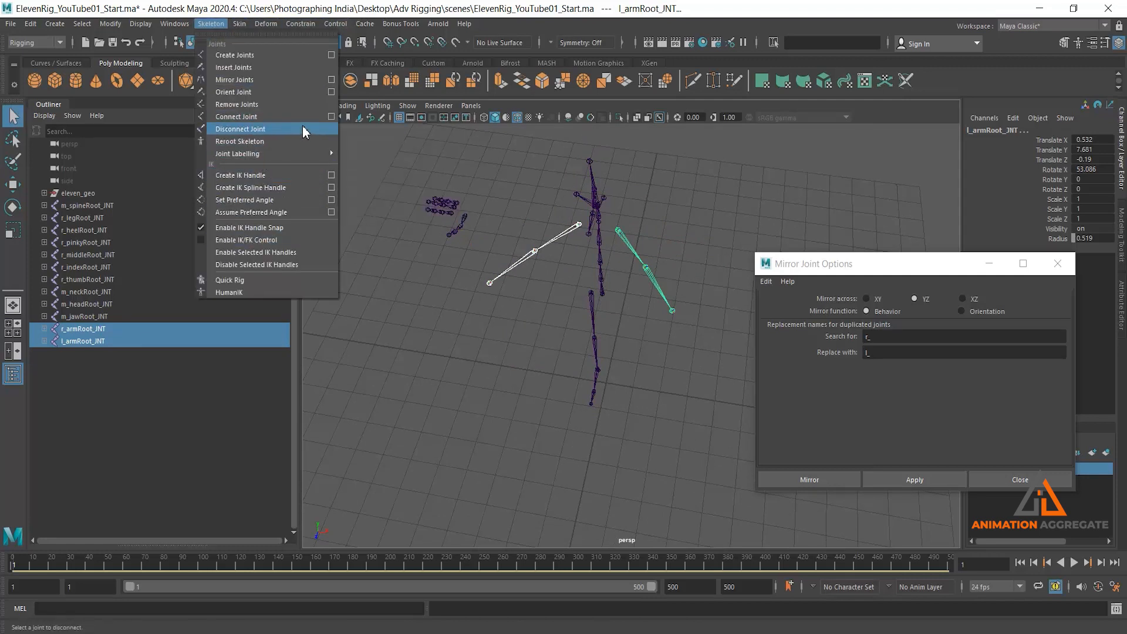
left_click(331, 92)
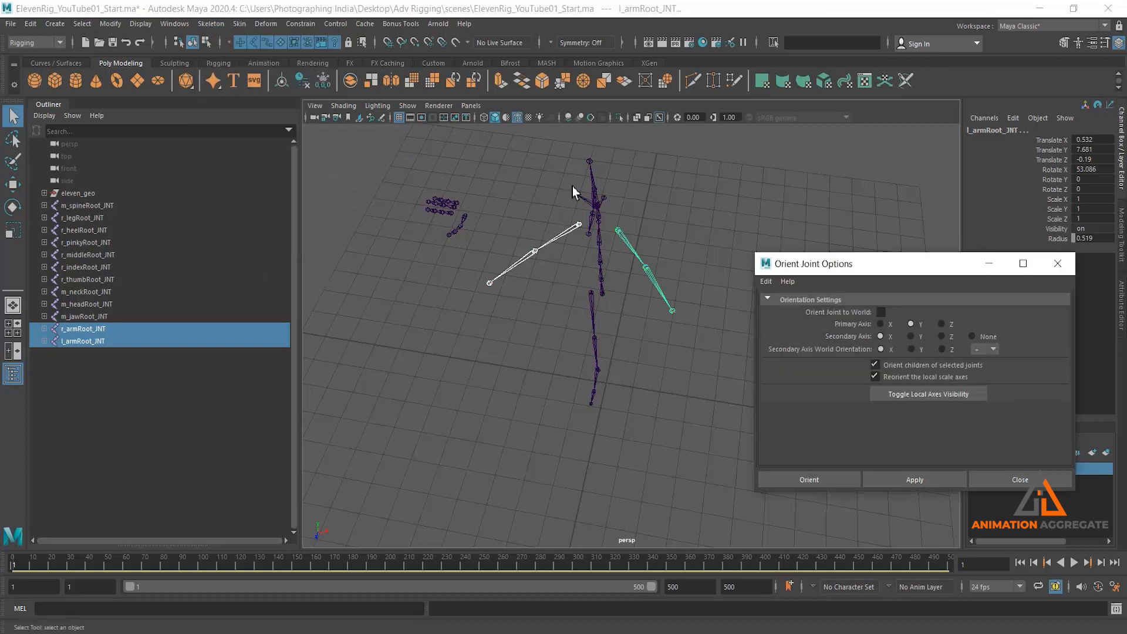
left_click(935, 395)
Examine and compare the local axis directions of the left and right arm root joints up close
left_click_drag(635, 277, 636, 262, "alt")
left_click(687, 203)
right_click_drag(622, 235, 627, 290, "alt")
middle_click_drag(622, 194, 619, 265, "alt")
left_click(618, 243)
left_click(530, 241)
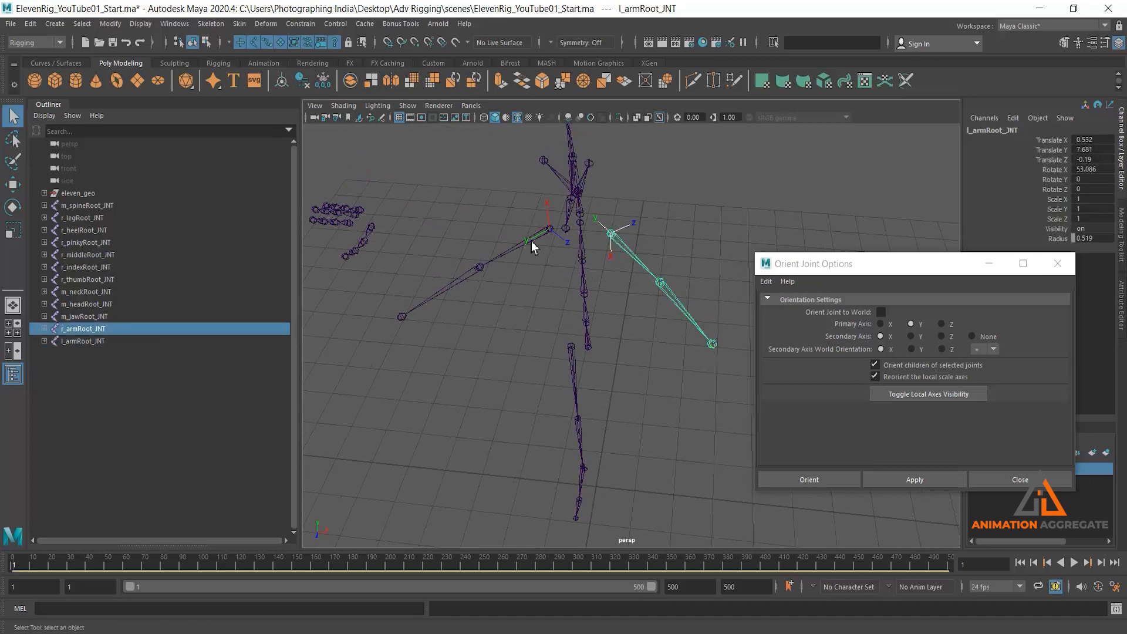
left_click(619, 247)
right_click_drag(670, 178, 714, 288, "alt")
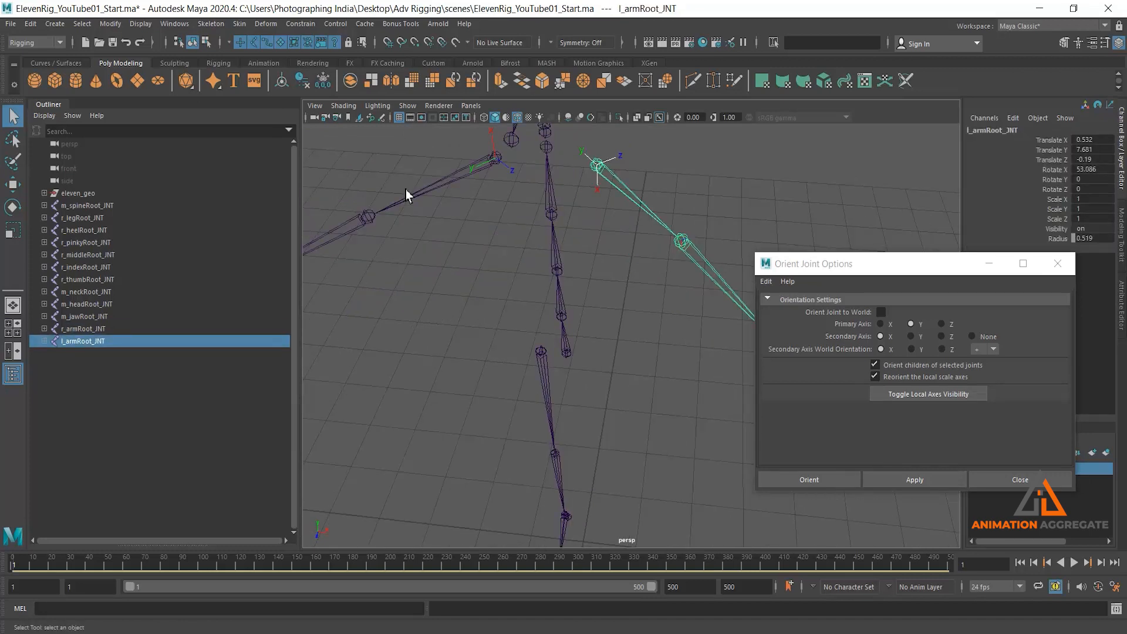
Try rotating both arm root joints together in the viewport, and undo the rotation
left_click(456, 180)
left_click(618, 214, "shift")
key("e")
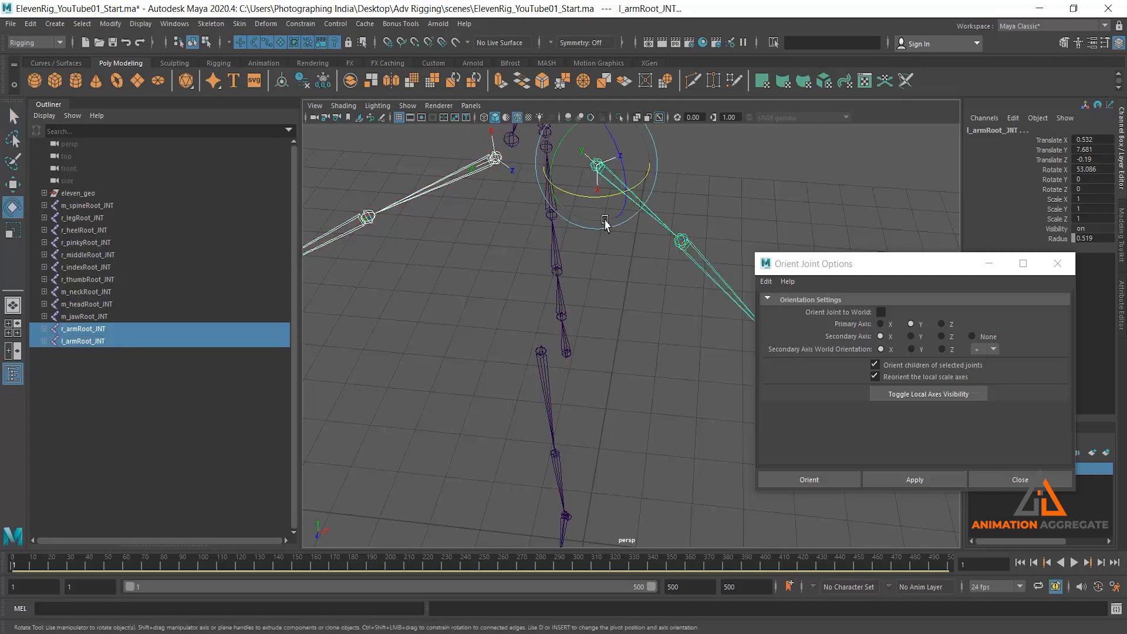
left_click_drag(587, 196, 579, 200)
key("ctrl+z")
key("ctrl+z")
key("ctrl+z")
key("ctrl+z")
key("ctrl+z")
key("ctrl+z")
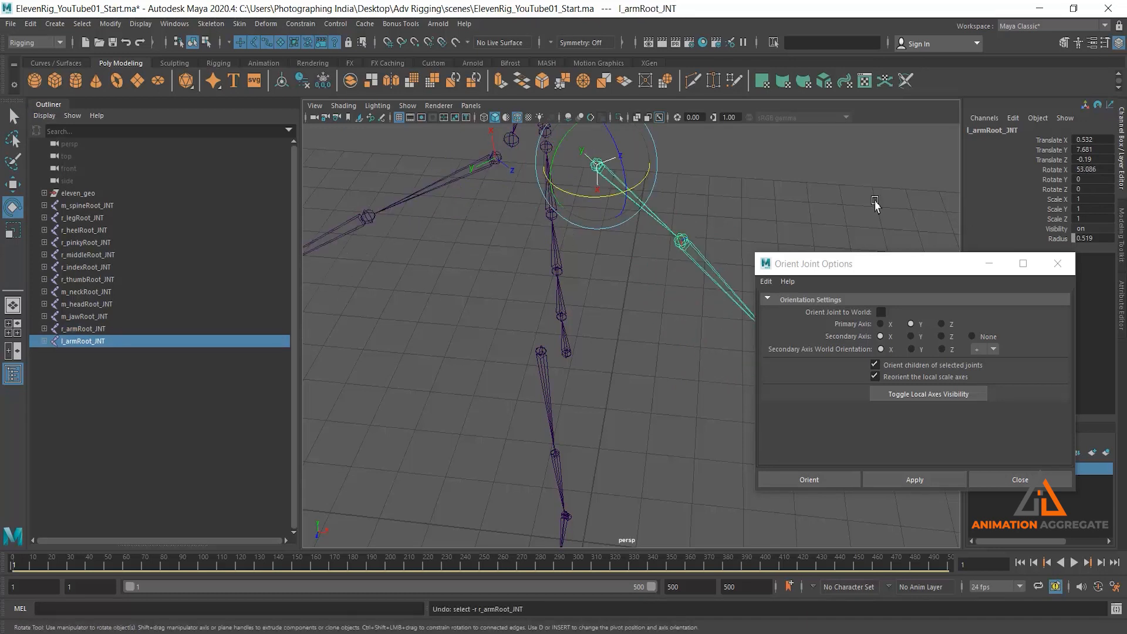
Reset Rotate X to 0 on both arm root joints
left_click(462, 174, "shift")
left_click(1088, 170)
type("0")
key("Return")
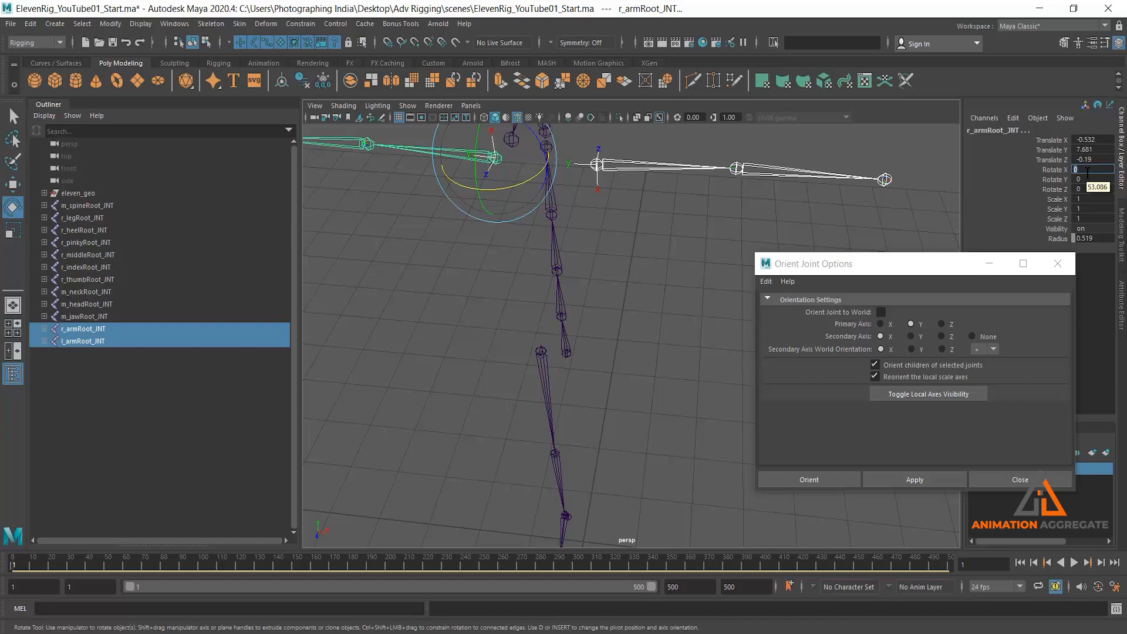
Close the Orient Joint options and delete the mirrored left arm chain, l_armRoot_JNT
left_click(1058, 264)
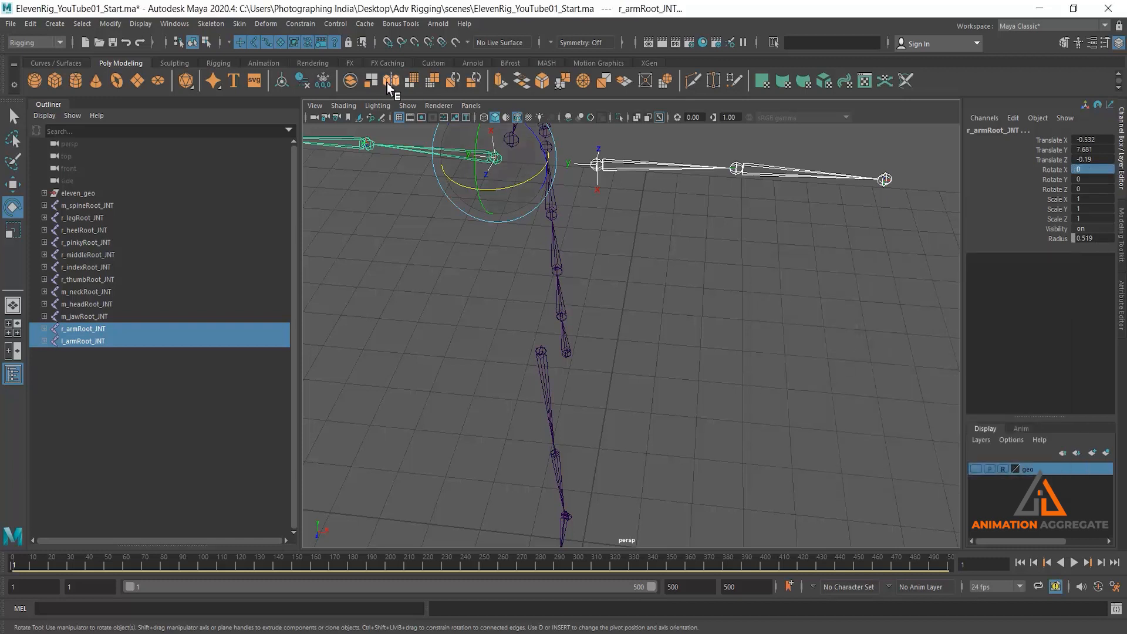
left_click(222, 25)
left_click(676, 223)
left_click(634, 164)
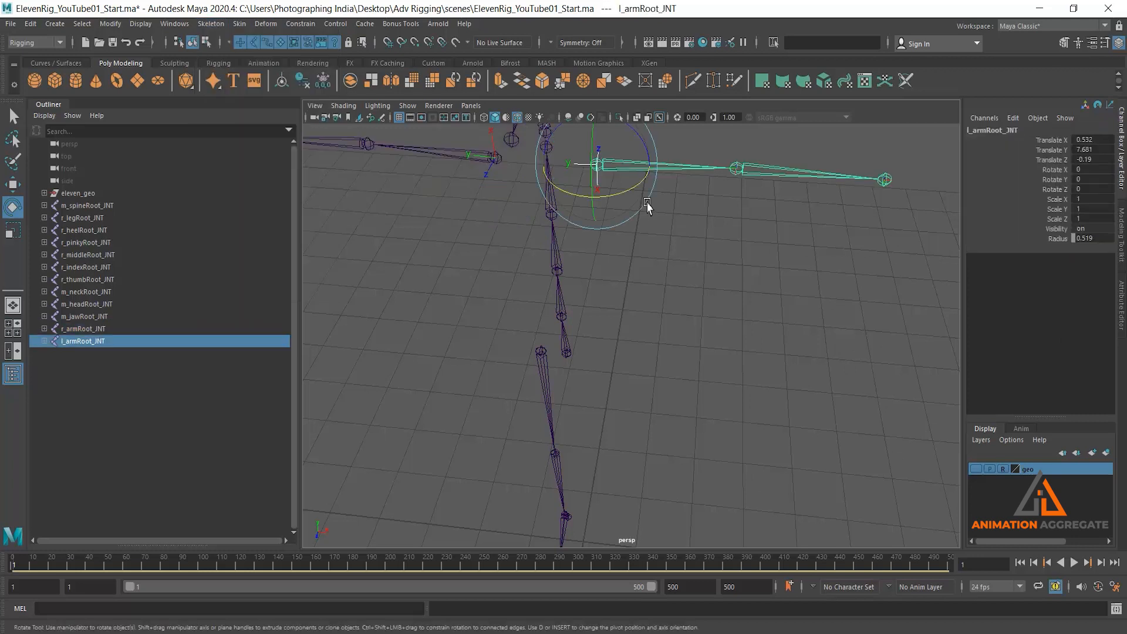
key("Delete")
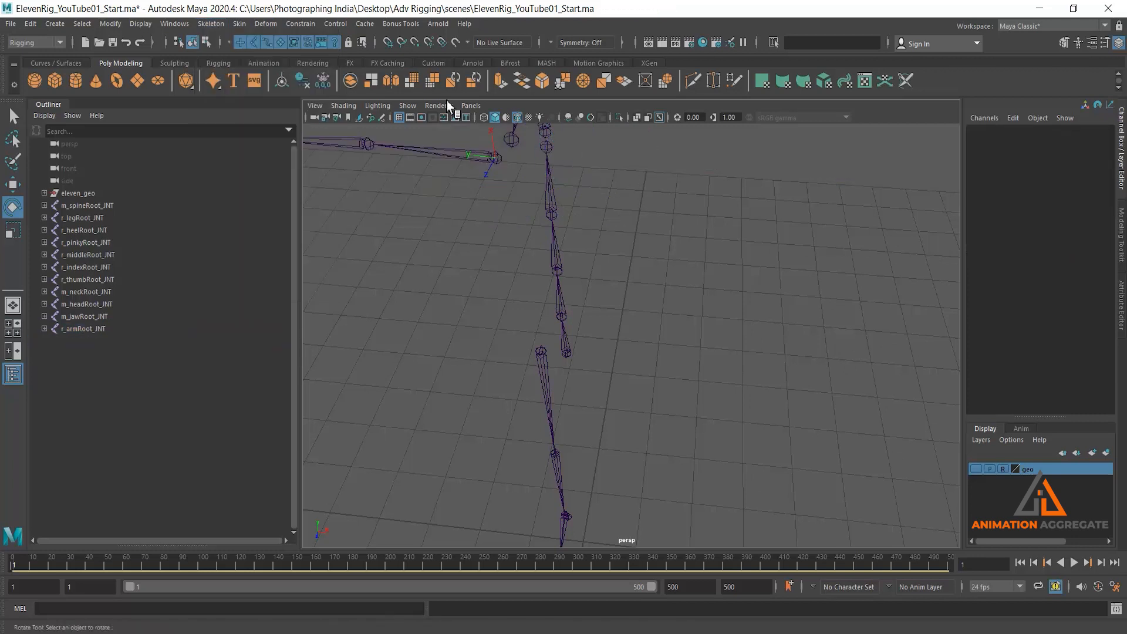
Mirror r_armRoot_JNT across YZ again, this time with the Orientation function
left_click(210, 25)
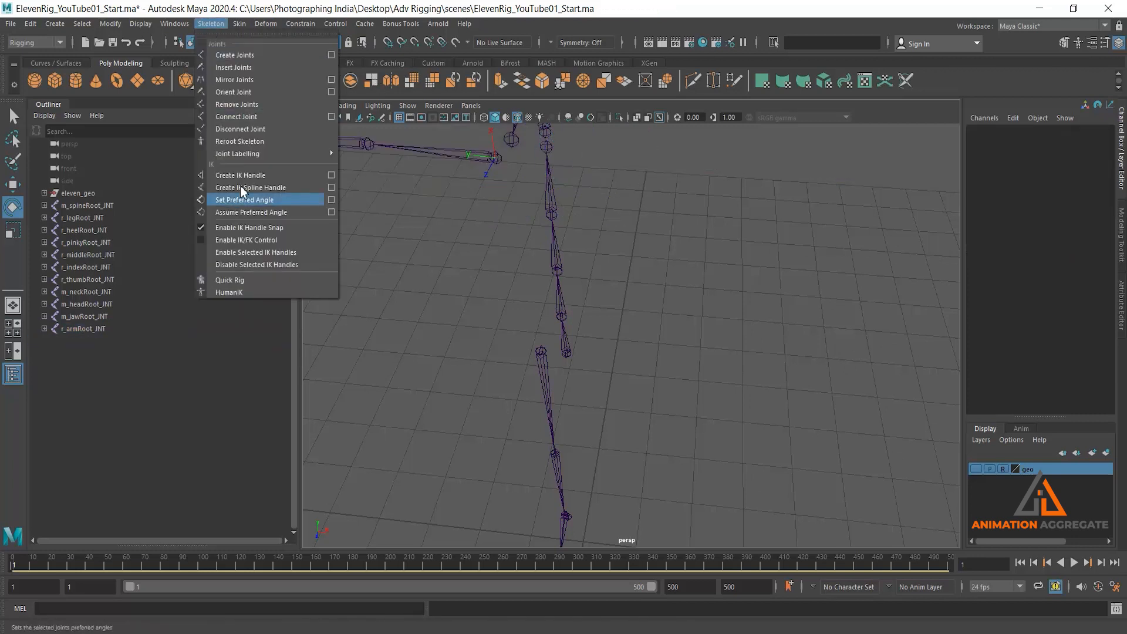
left_click(332, 82)
left_click(990, 313)
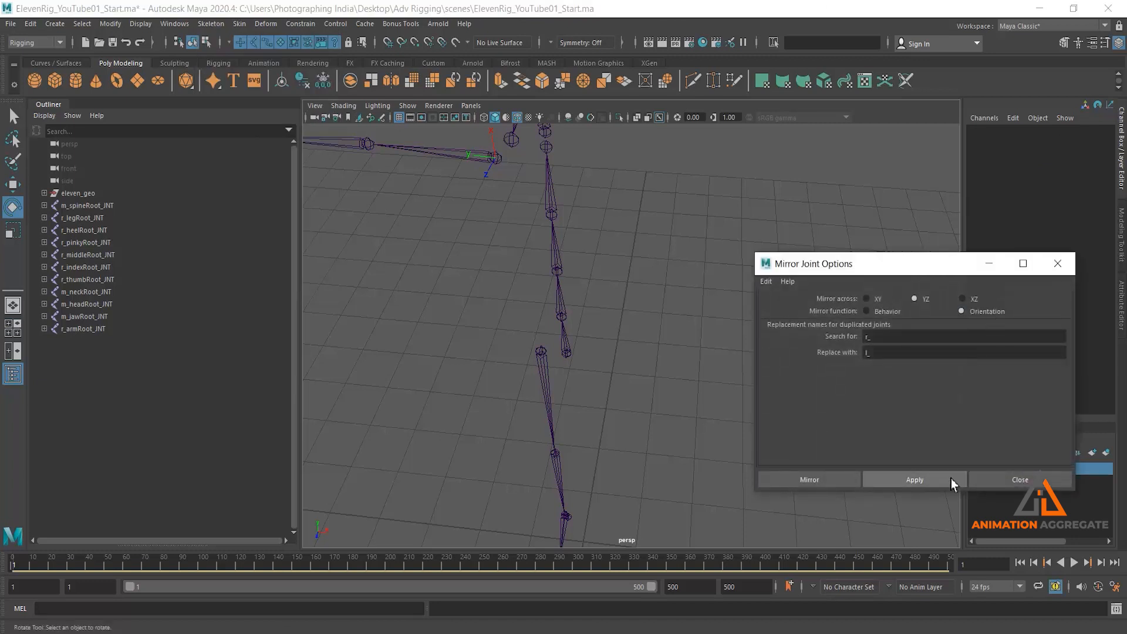
left_click(945, 482)
left_click(472, 156)
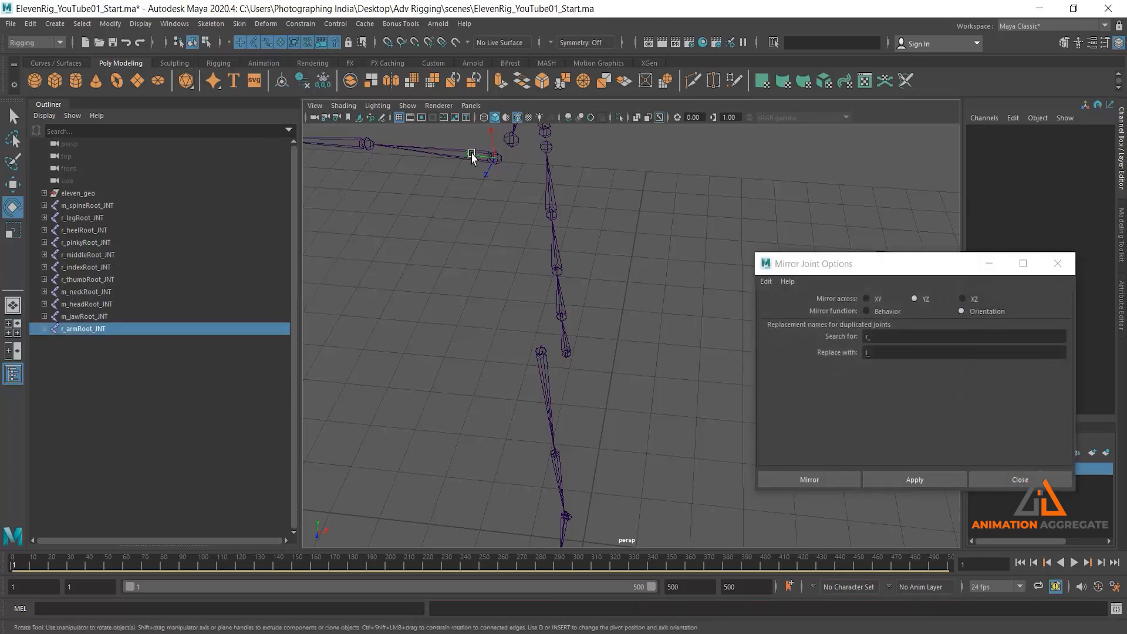
left_click(952, 484)
left_click_drag(661, 300, 680, 315, "alt")
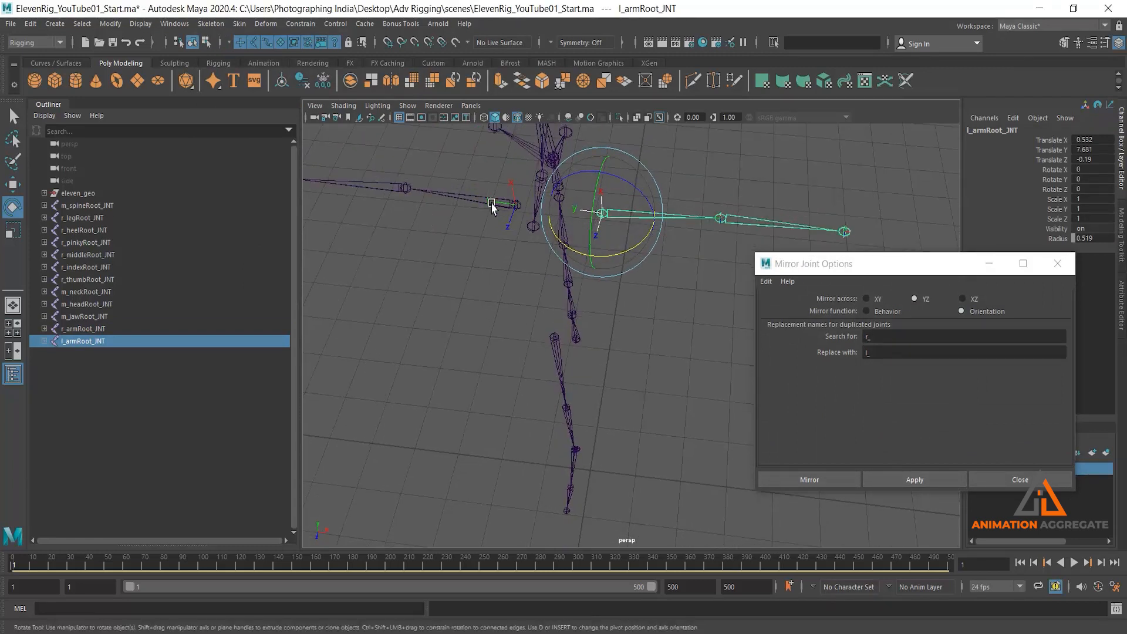
Test the Orientation mirror by rotating both arm root joints about 20 degrees around X, and undo it
left_click(477, 217)
left_click(485, 201)
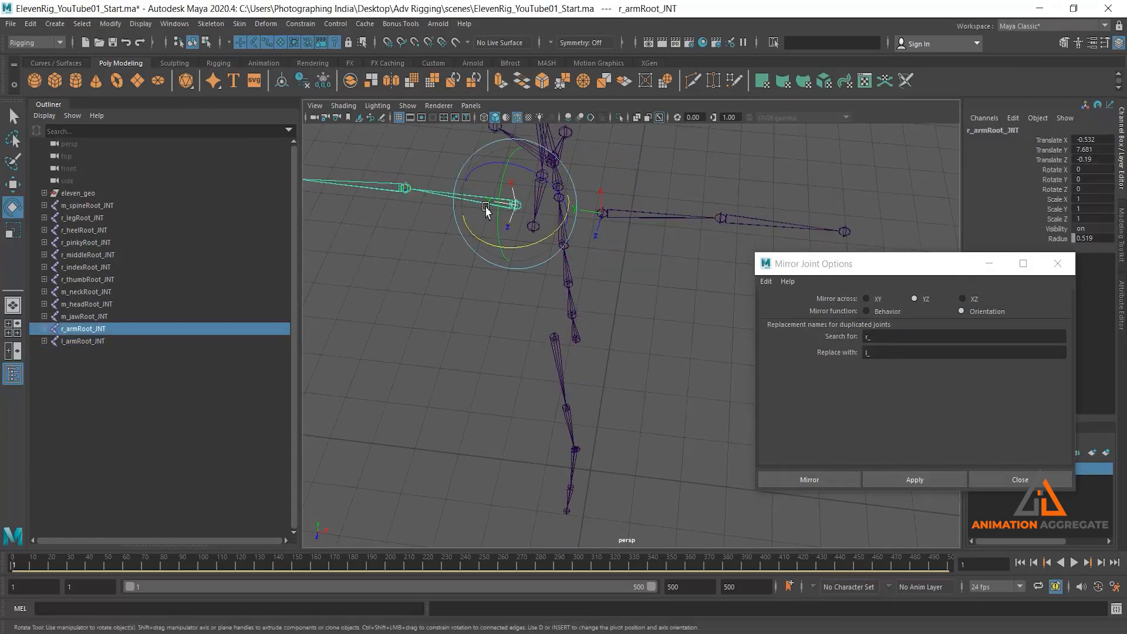
left_click(649, 215, "shift")
left_click(1044, 170)
middle_click_drag(848, 191, 890, 187)
key("ctrl+z")
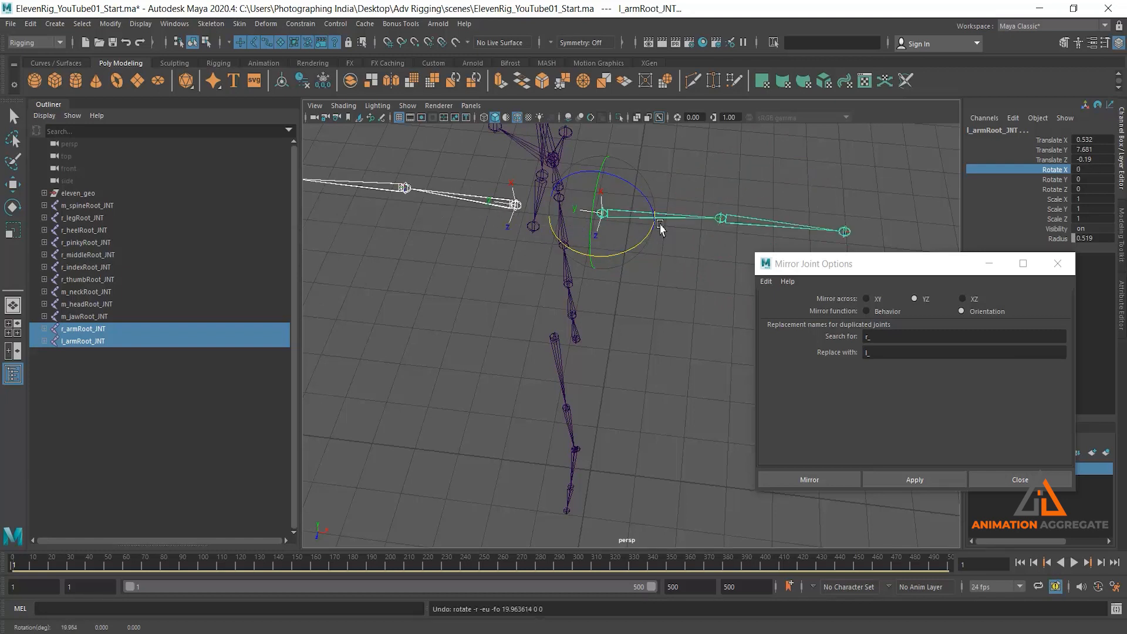
Test-rotate the left and right arm root joints separately around X, undoing each rotation
left_click(671, 282)
left_click(643, 210)
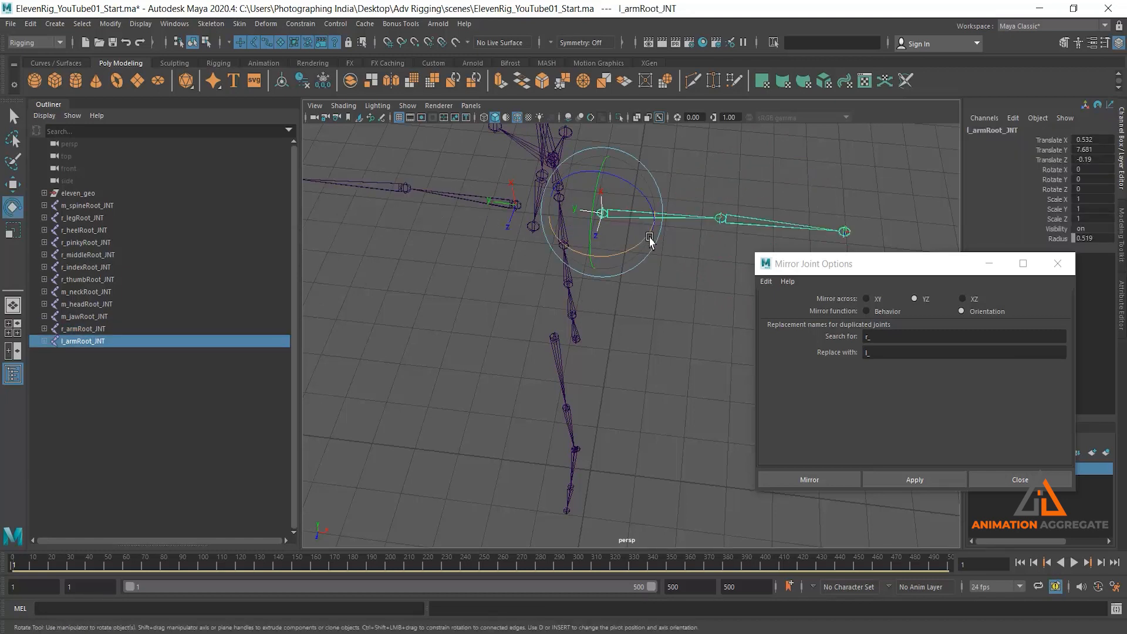
left_click(1017, 171)
middle_click_drag(747, 186, 798, 181)
key("ctrl+z")
left_click(474, 200)
middle_click_drag(760, 195, 780, 201)
key("ctrl+z")
Replace the left arm chain with a Behavior mirror of r_armRoot_JNT across YZ and close the options
left_click(673, 230)
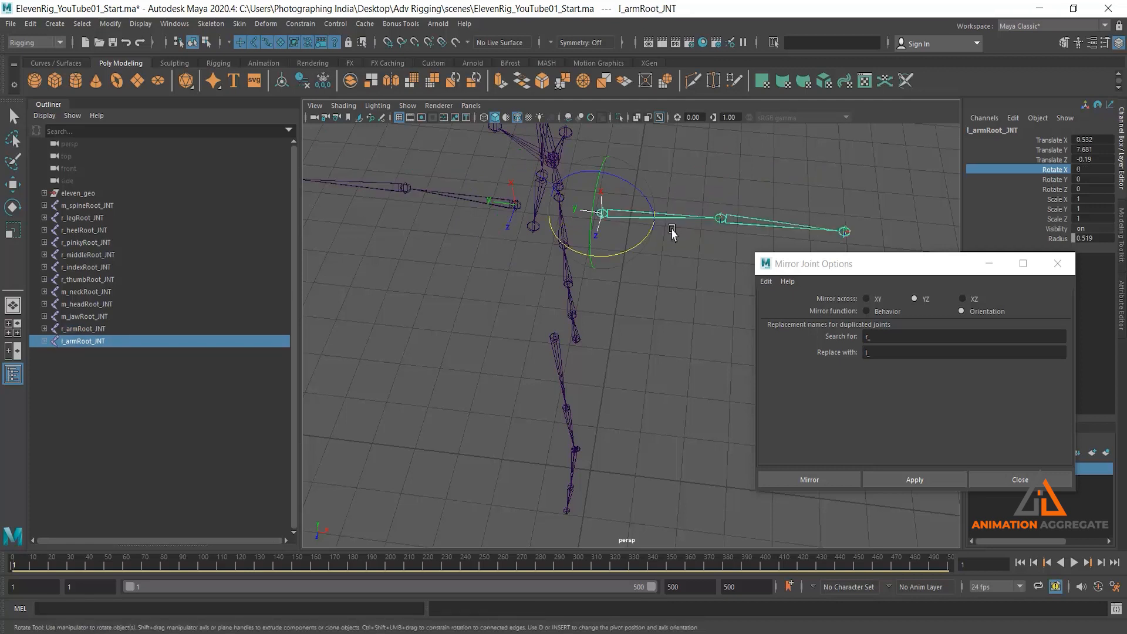
key("Delete")
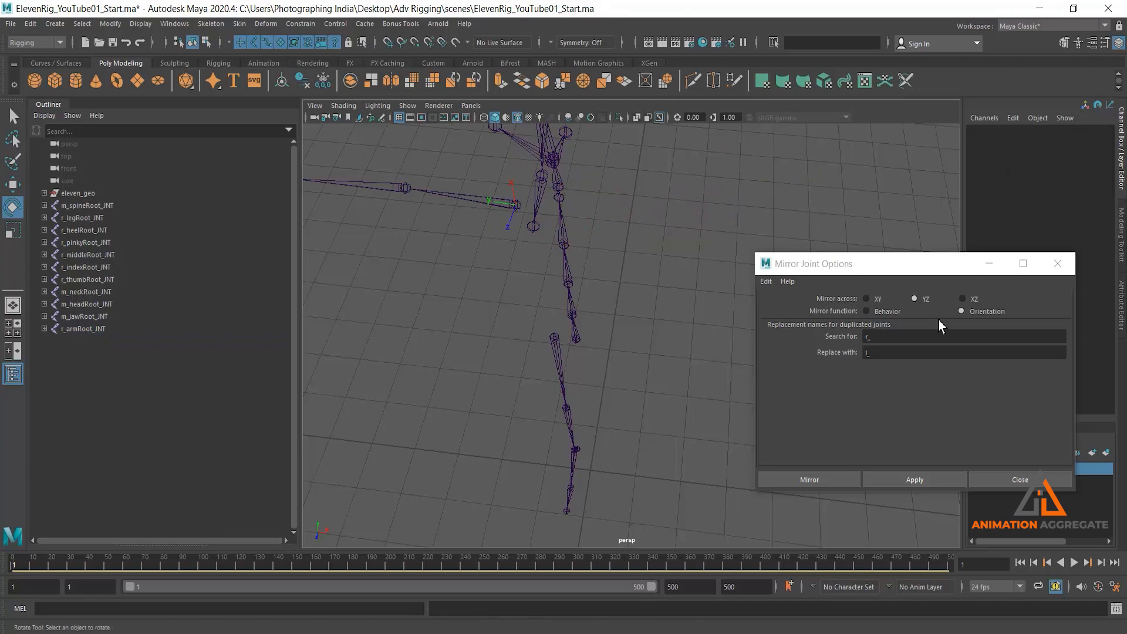
left_click(869, 313)
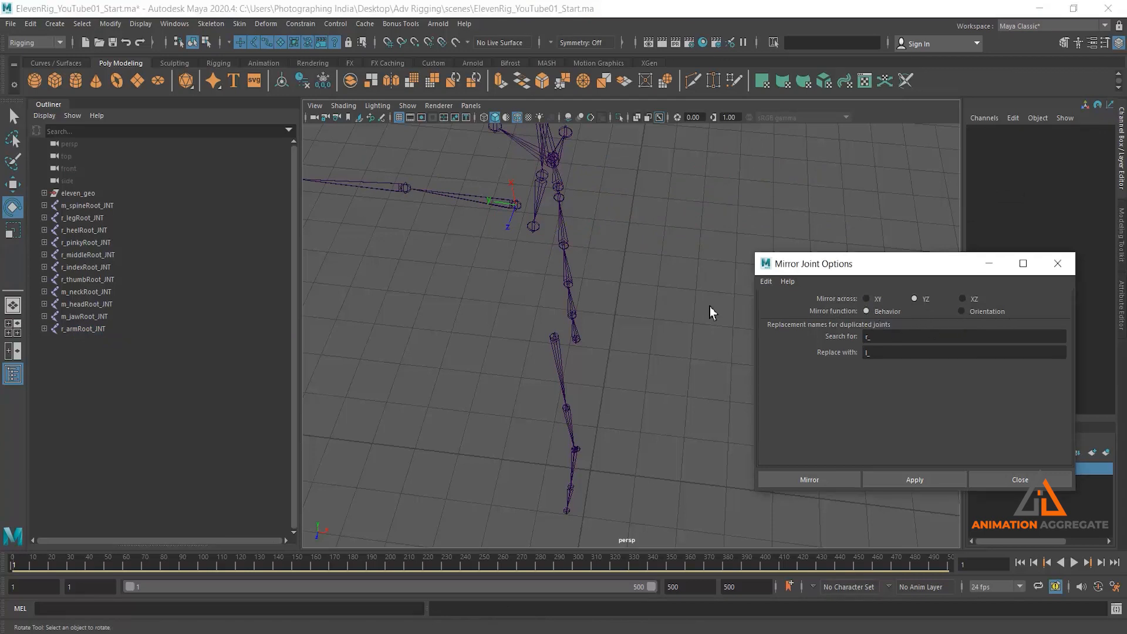
left_click(501, 198)
left_click(933, 478)
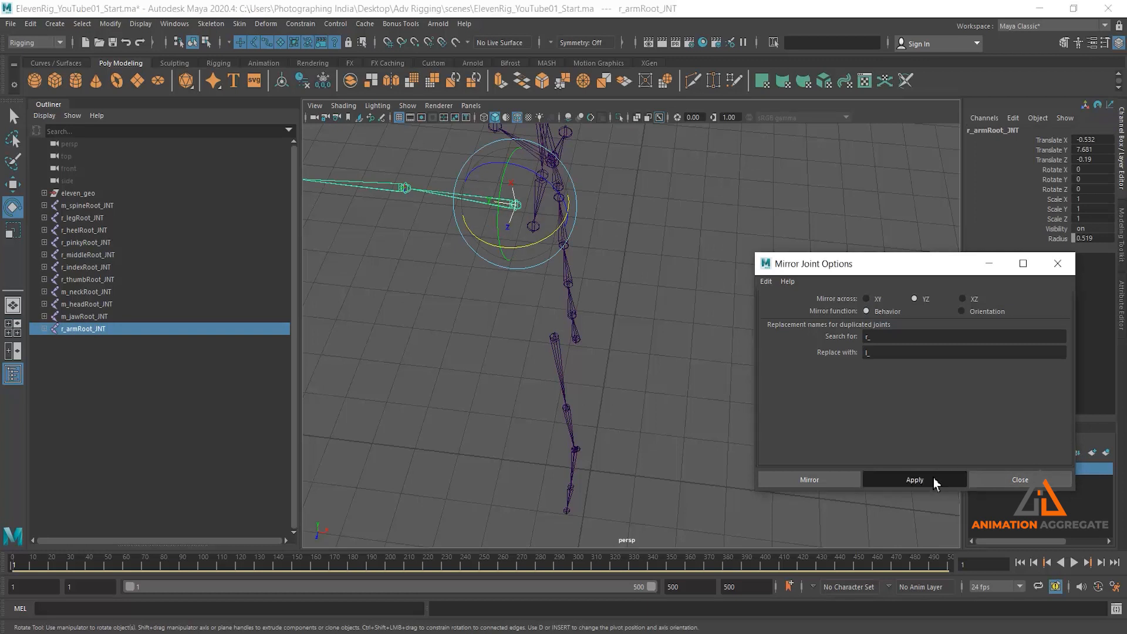
left_click(1021, 480)
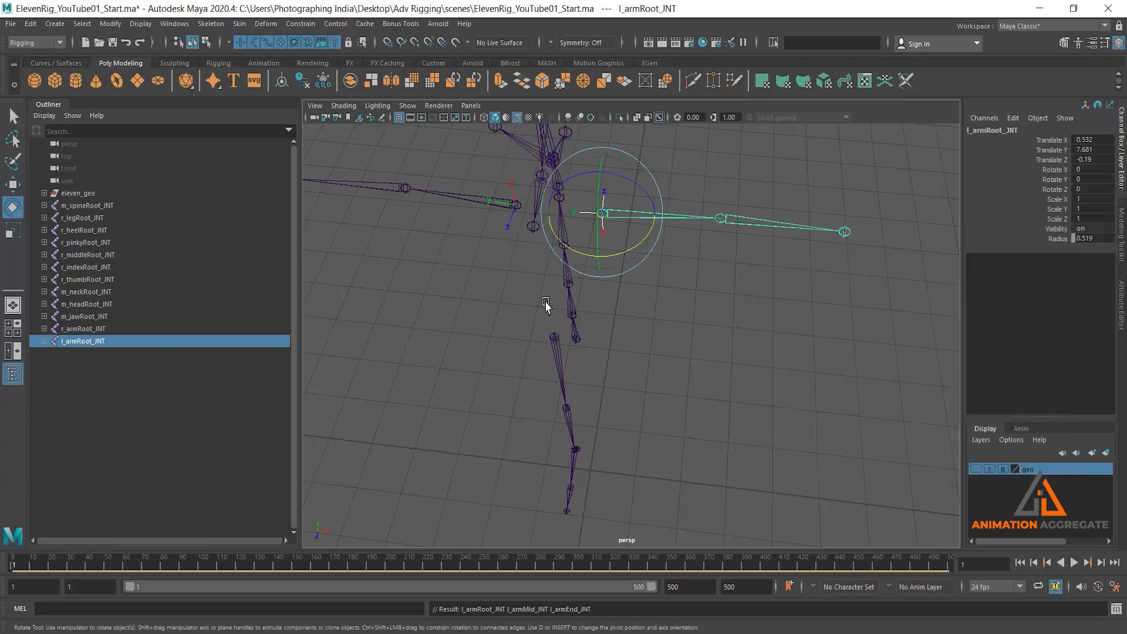
Turn off Display Local Axis on r_armRoot_JNT and l_armRoot_JNT, and clear the selection
left_click(493, 205, "shift")
key("ctrl+a")
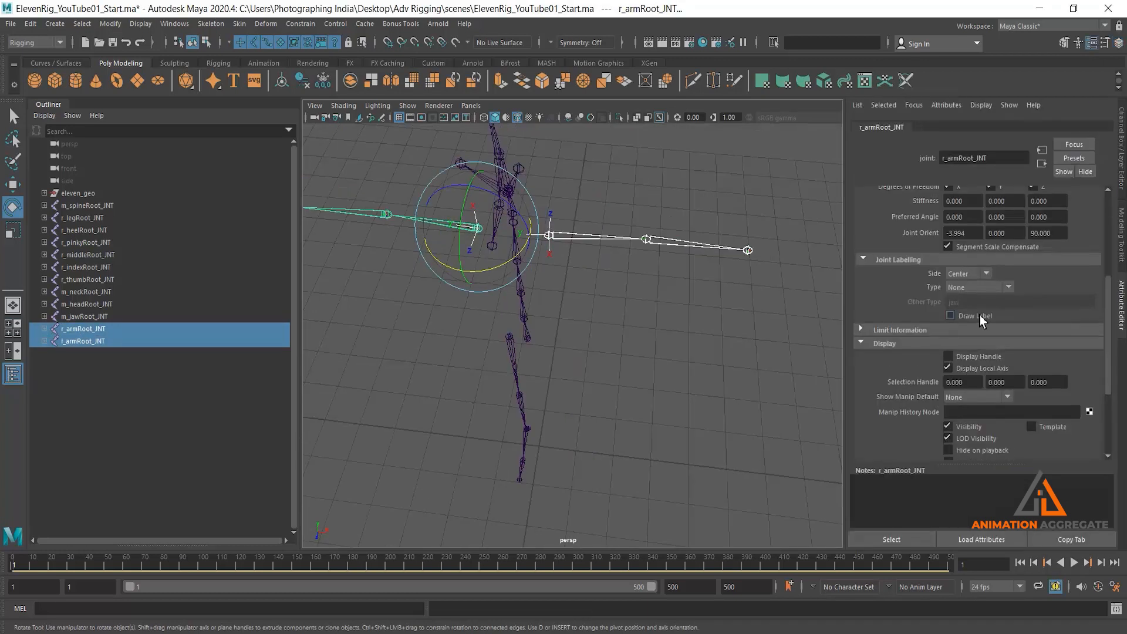
left_click(440, 194)
left_click_drag(440, 191, 447, 279)
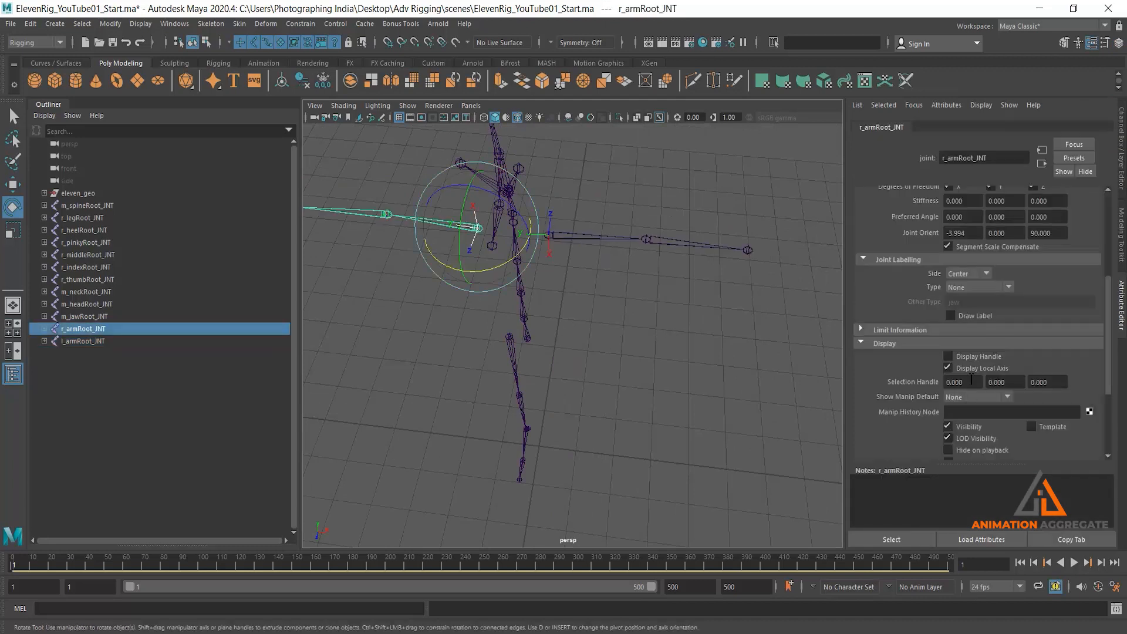
left_click(970, 369)
left_click(587, 232)
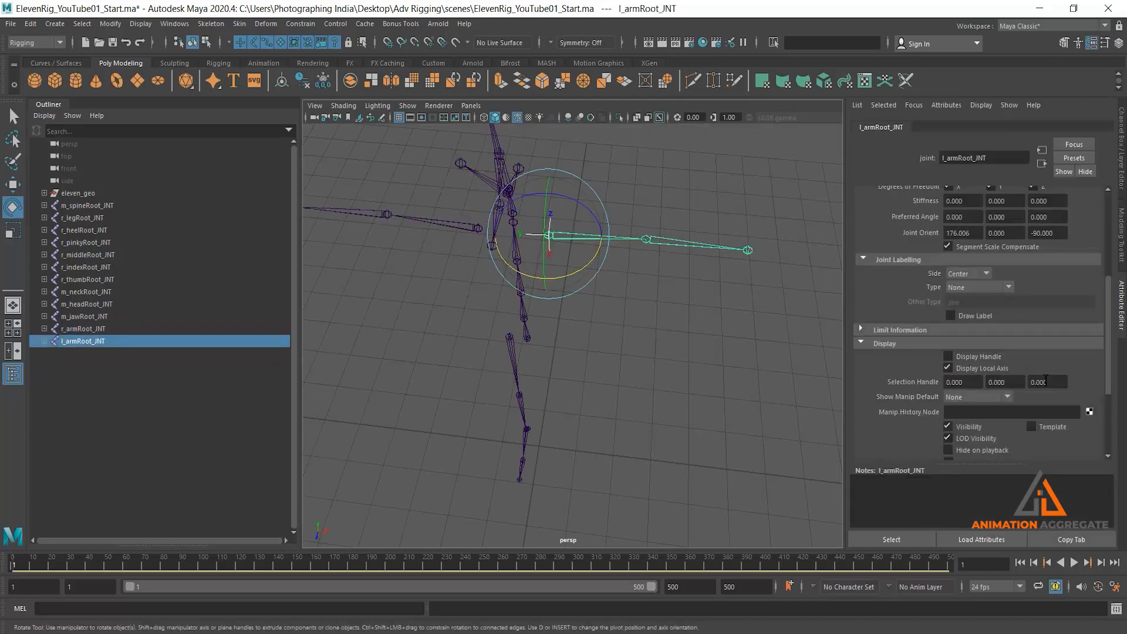
left_click(986, 368)
scroll(654, 353, "down", 2)
left_click(654, 352)
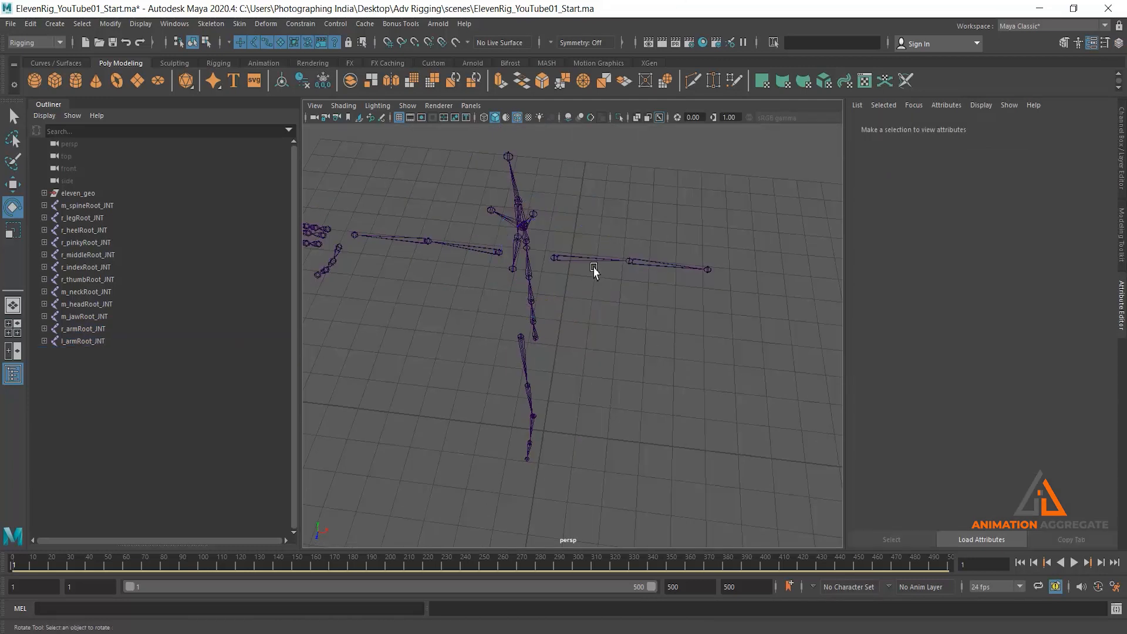
Select the right thumb's root joint, r_thumbRoot_JNT
middle_click_drag(523, 320, 617, 325, "alt")
scroll(617, 324, "up", 4)
left_click_drag(613, 313, 604, 303, "alt")
left_click(594, 215)
middle_click_drag(571, 280, 647, 312, "alt")
left_click(622, 306)
left_click(431, 232)
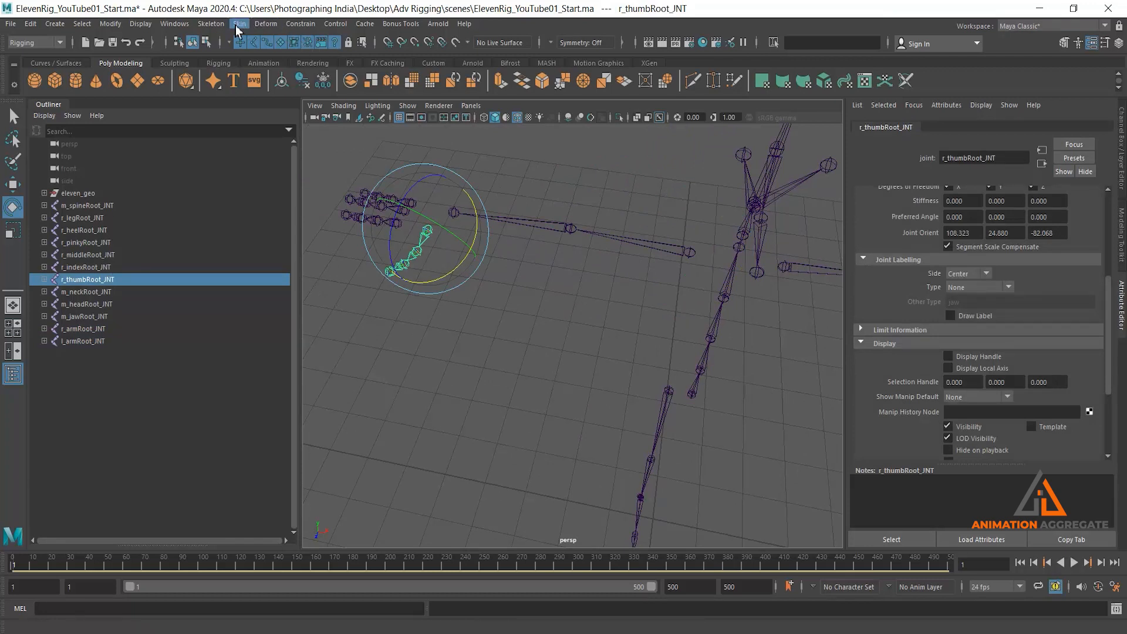
Mirror the r_thumbRoot_JNT chain across YZ with Behavior, replacing r_ with l_ in the duplicated joint names
left_click(200, 24)
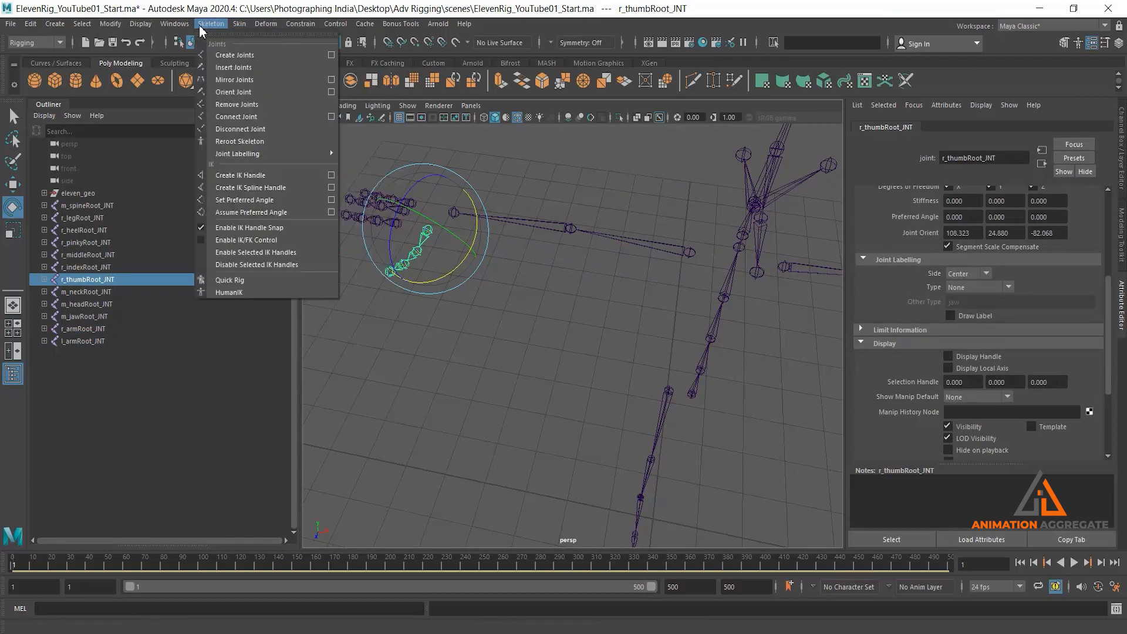
left_click(332, 80)
scroll(571, 349, "down", 2)
left_click_drag(571, 350, 596, 310, "alt")
left_click(911, 474)
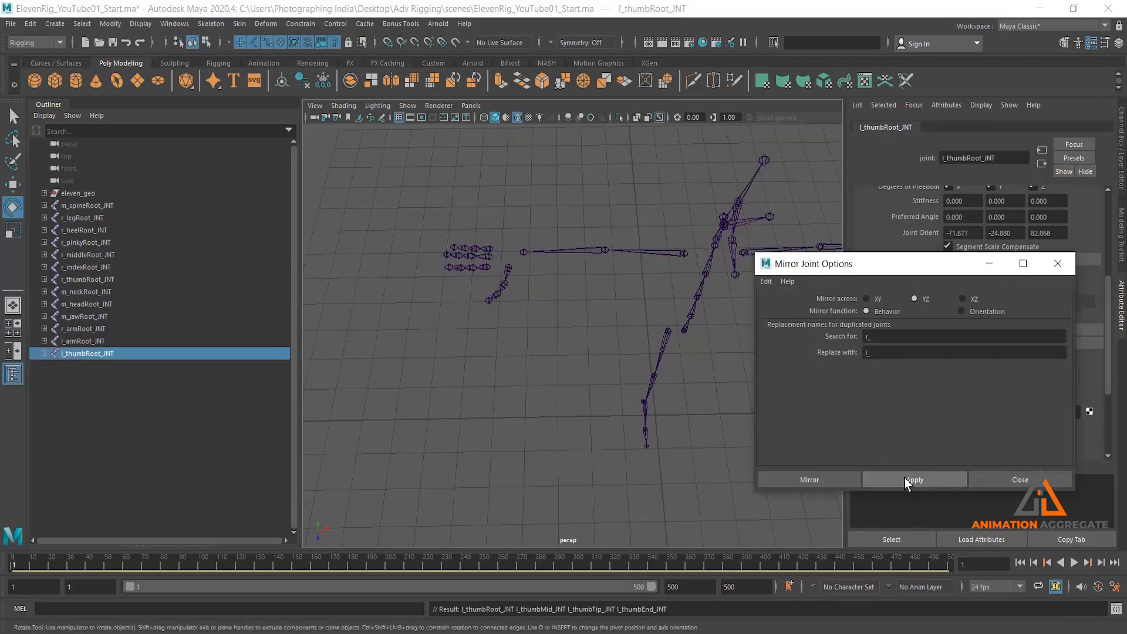
Mirror the right index and middle finger chains, r_indexRoot_JNT and r_middleRoot_JNT, to the character's left side with the same settings
left_click_drag(465, 364, 473, 298, "alt")
left_click(474, 300)
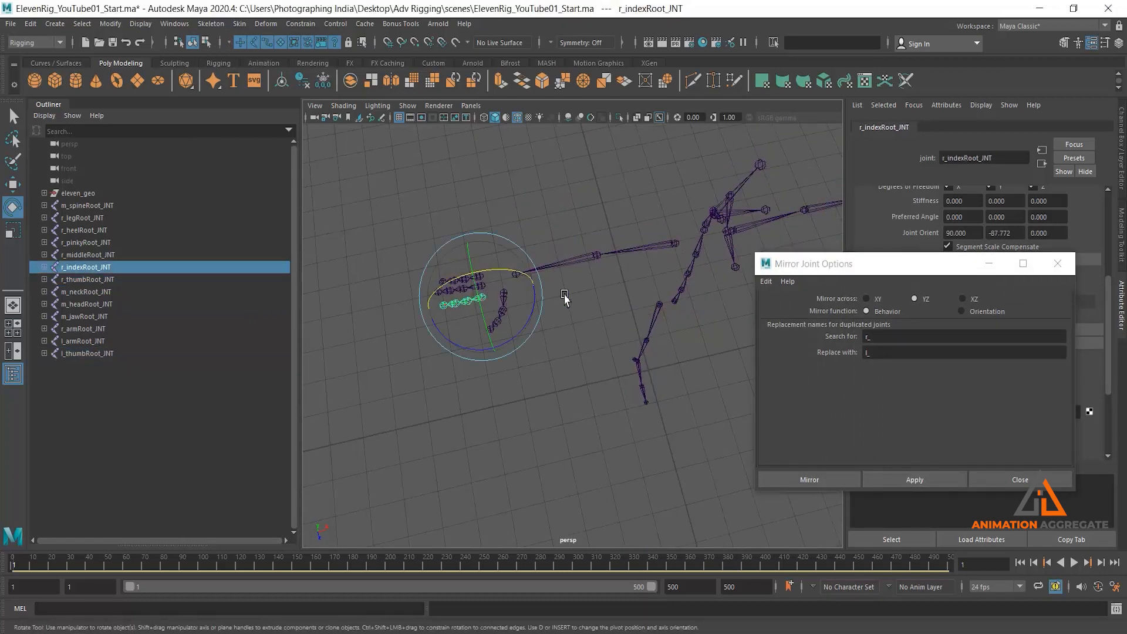
key("g")
right_click_drag(656, 358, 616, 295, "alt")
middle_click_drag(616, 295, 538, 334, "alt")
left_click_drag(493, 312, 513, 323, "alt")
left_click(424, 341)
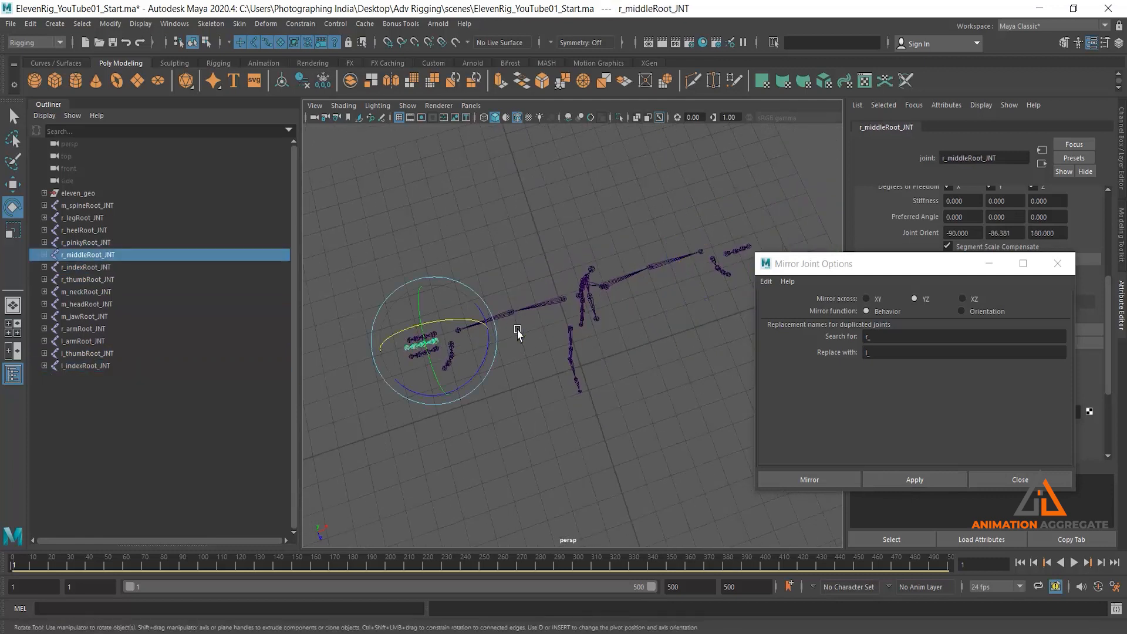
key("g")
Mirror the r_pinkyRoot_JNT chain to the character's left hand with the same mirror settings
left_click(453, 262)
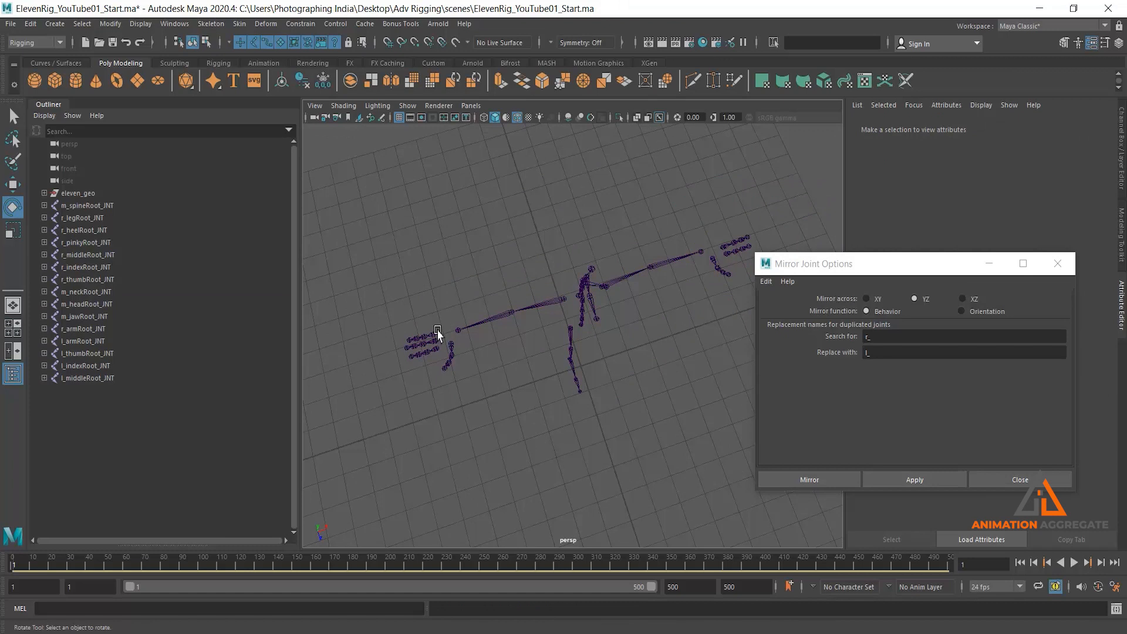
key("q")
left_click(439, 332)
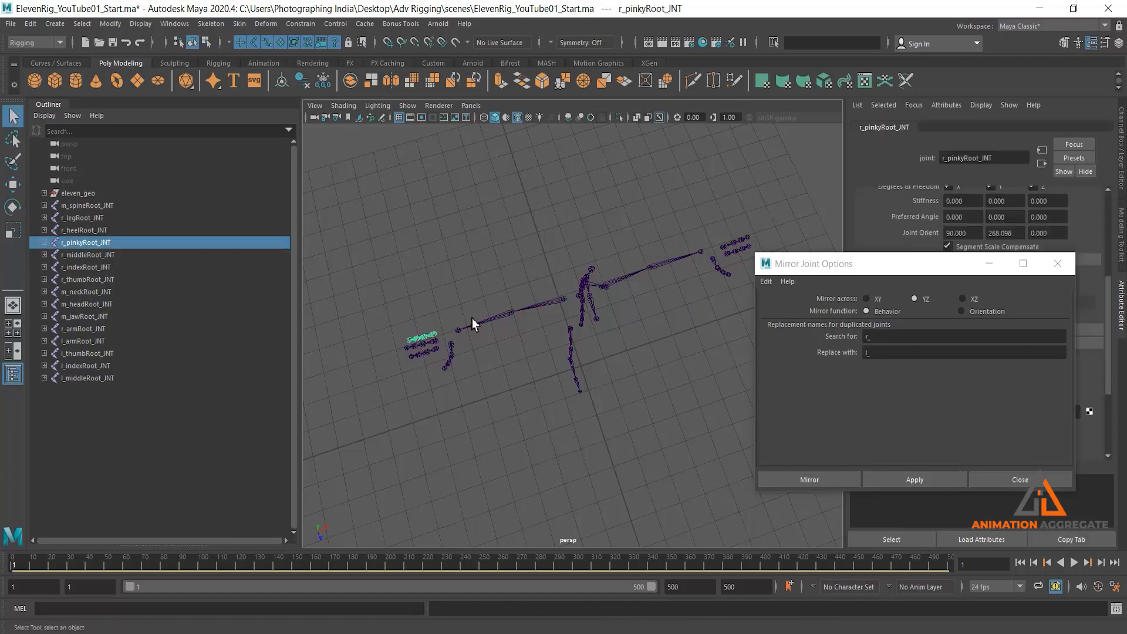
key("g")
Mirror the r_legRoot_JNT and r_heelRoot_JNT chains to the character's left side and close the mirror options
left_click_drag(598, 441, 544, 320, "alt")
left_click(542, 285)
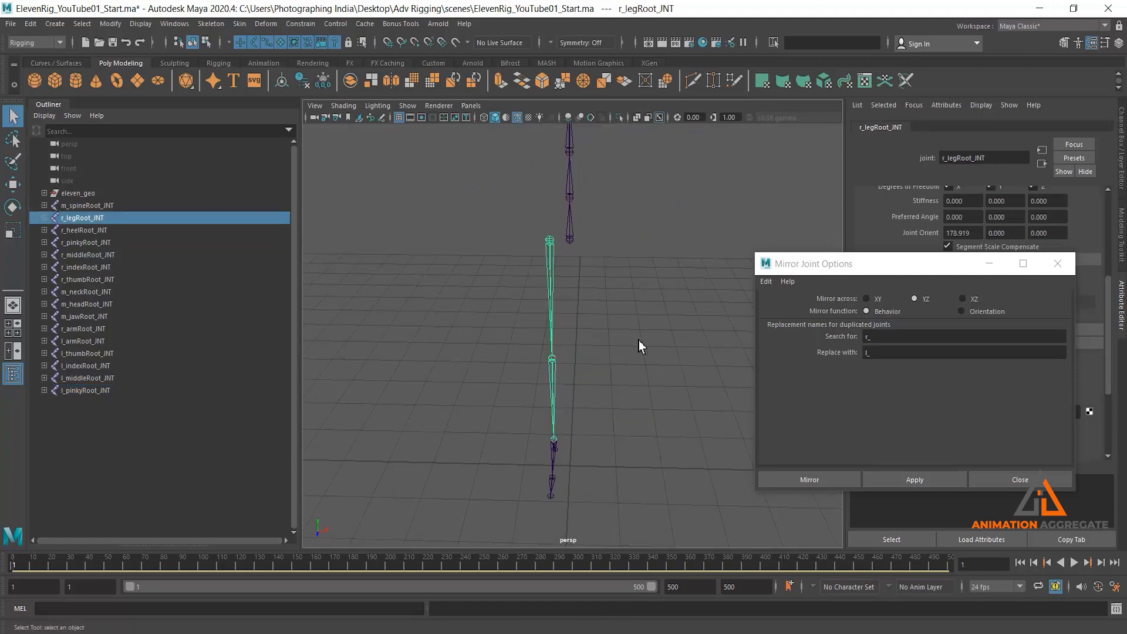
key("g")
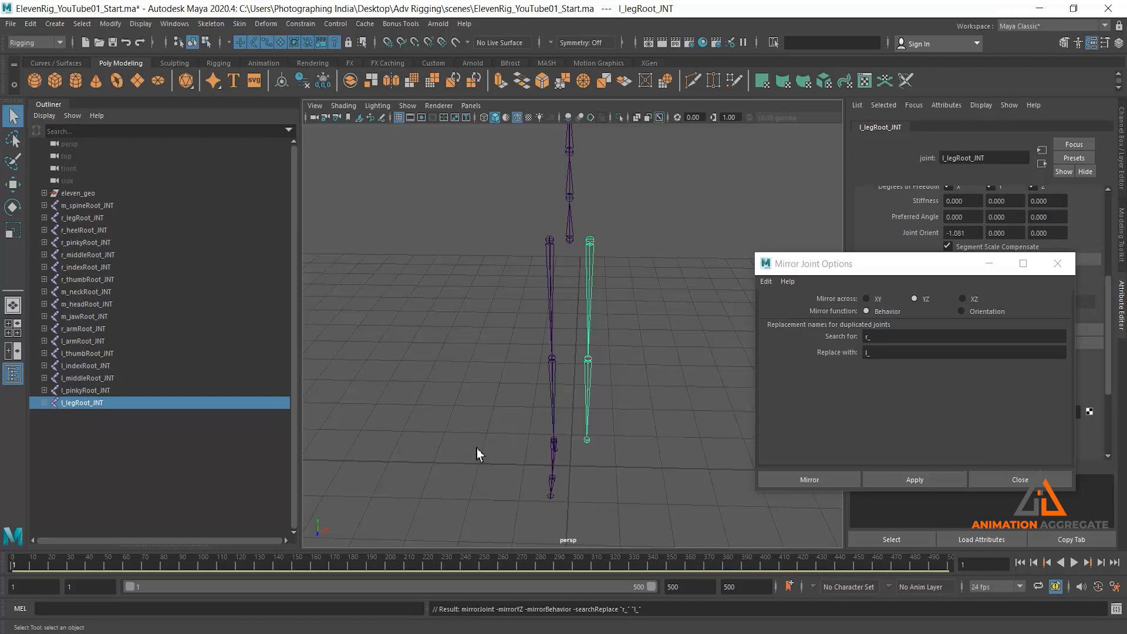
left_click(555, 458)
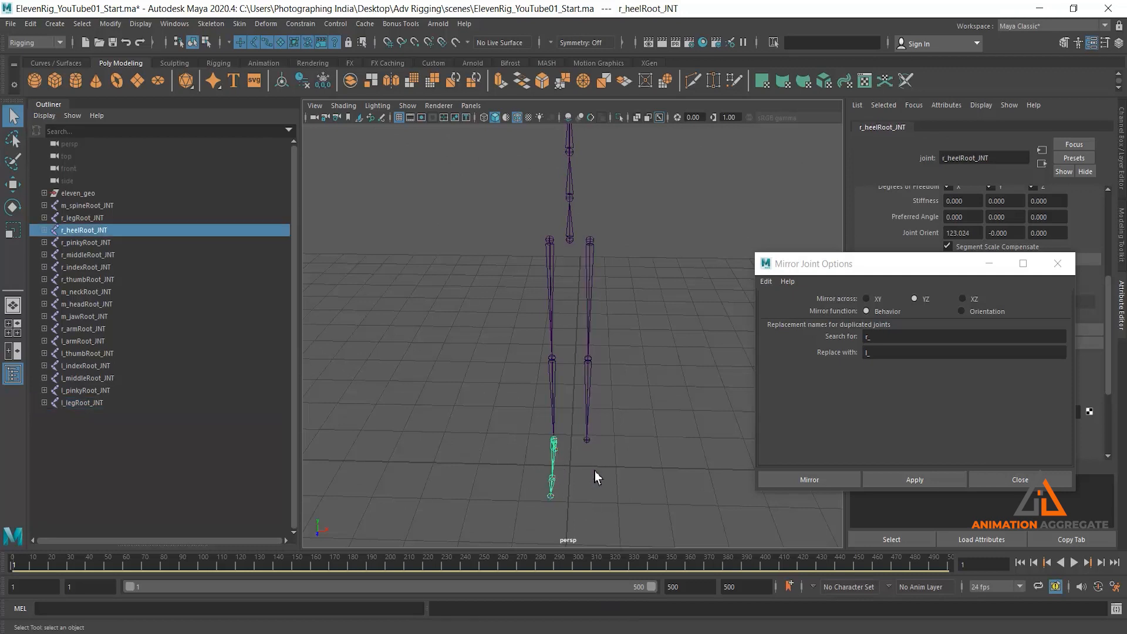
key("g")
right_click_drag(646, 415, 611, 365, "alt")
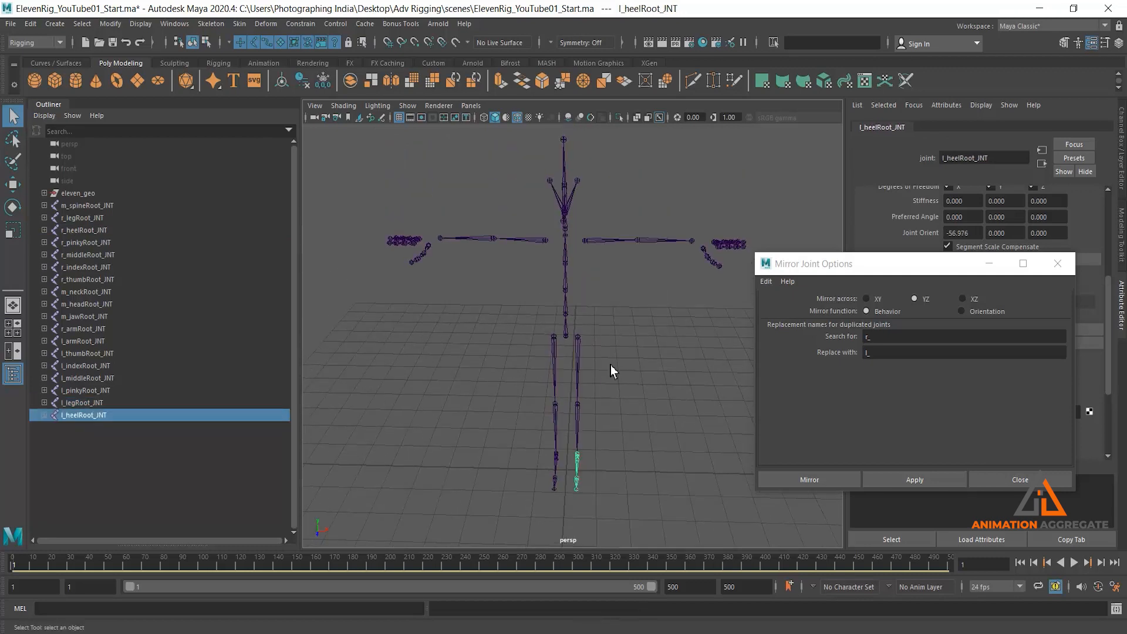
left_click(611, 365)
left_click(1058, 264)
Show the character mesh on the geo display layer together with the skeleton
left_click_drag(656, 334, 561, 371, "alt")
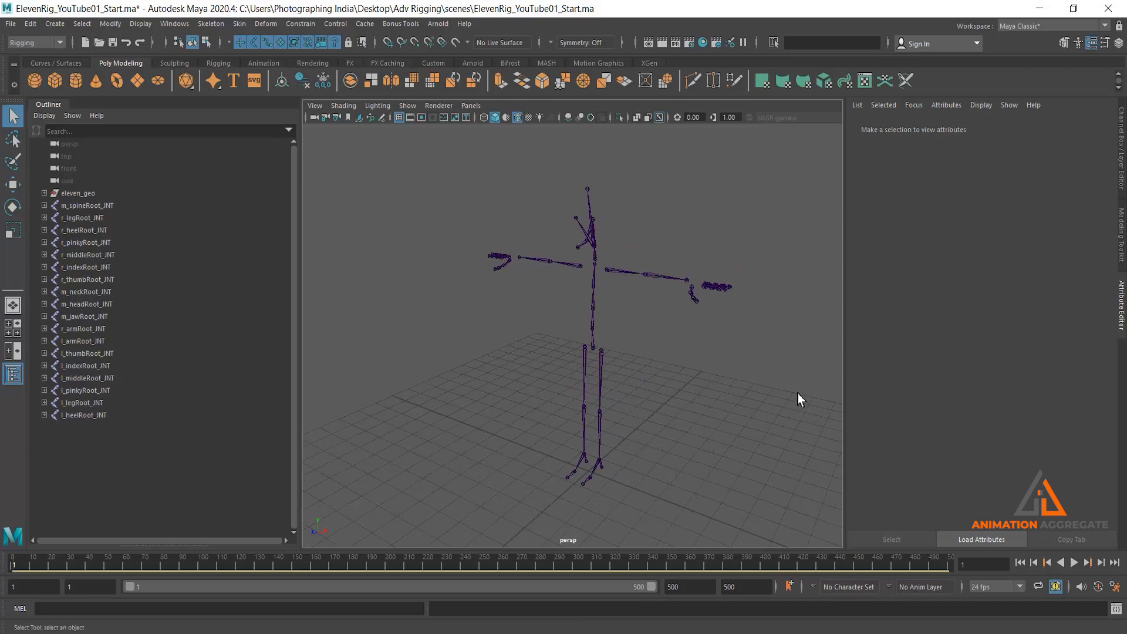
left_click_drag(636, 347, 538, 340, "alt")
left_click(540, 242)
left_click(514, 249)
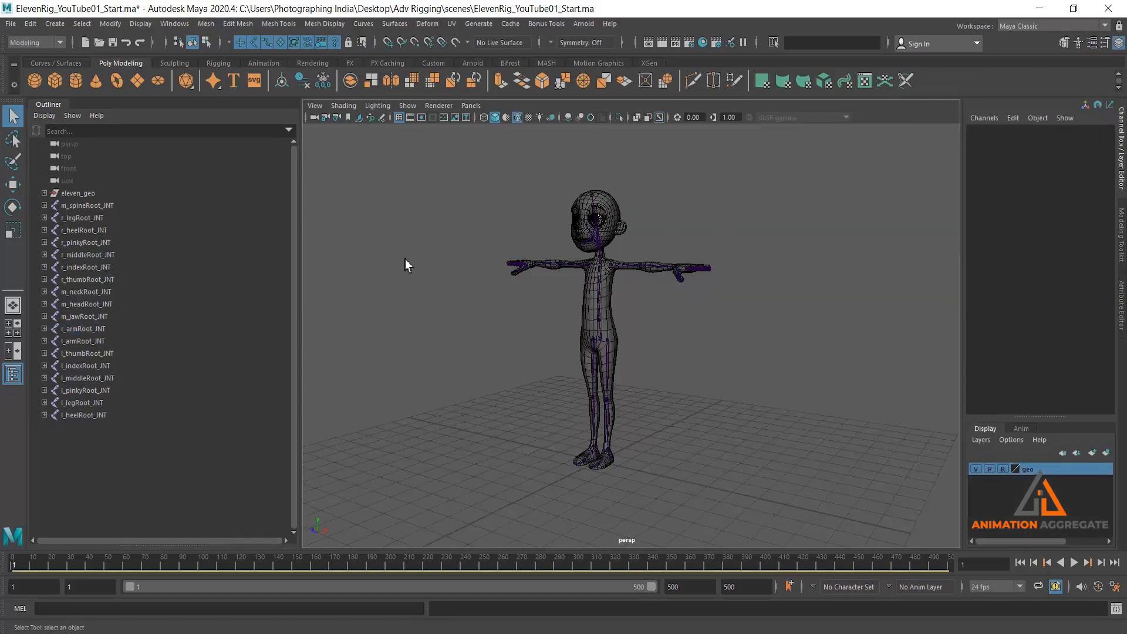
Group all root joints from m_spineRoot_JNT through l_heelRoot_JNT and name the group rig_GRP
left_click(115, 211)
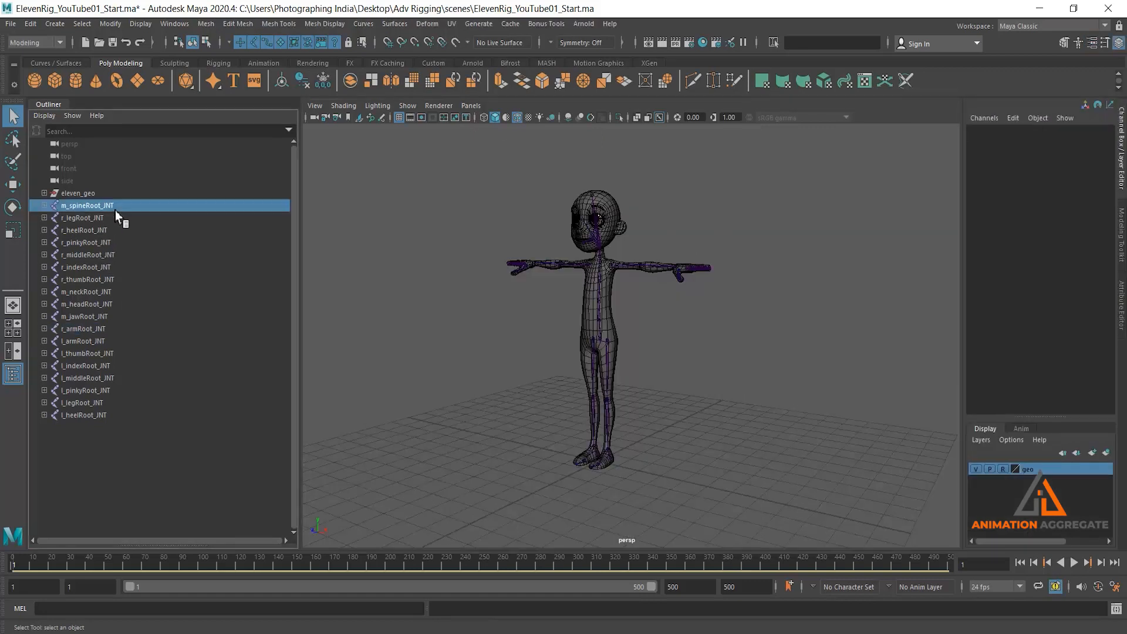
left_click(111, 414, "shift")
key("ctrl+g")
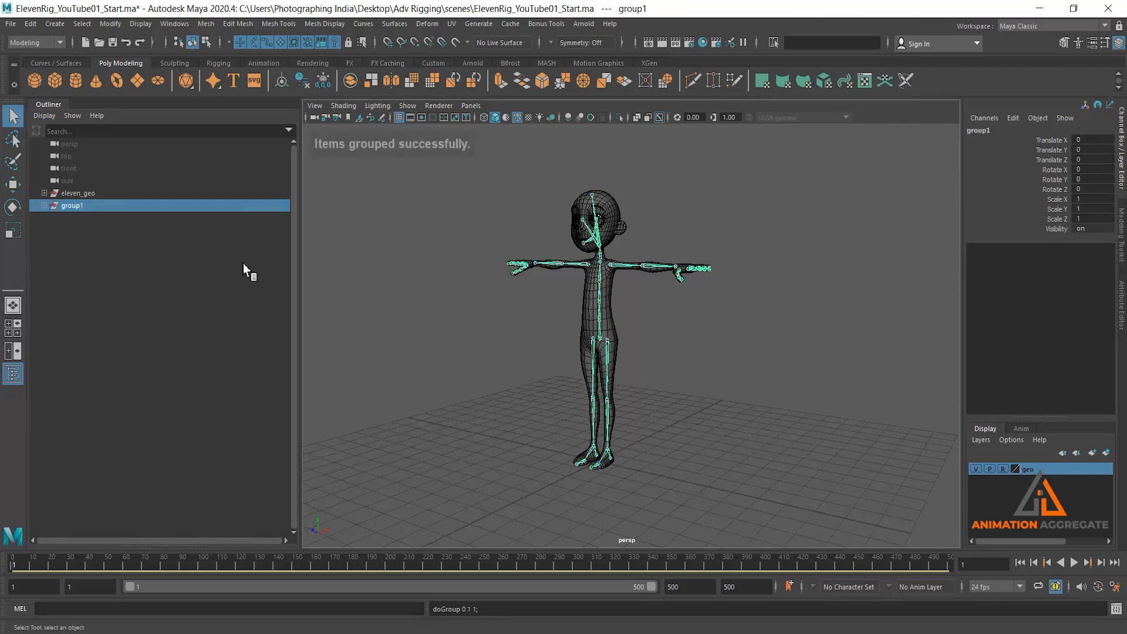
double_click(92, 210)
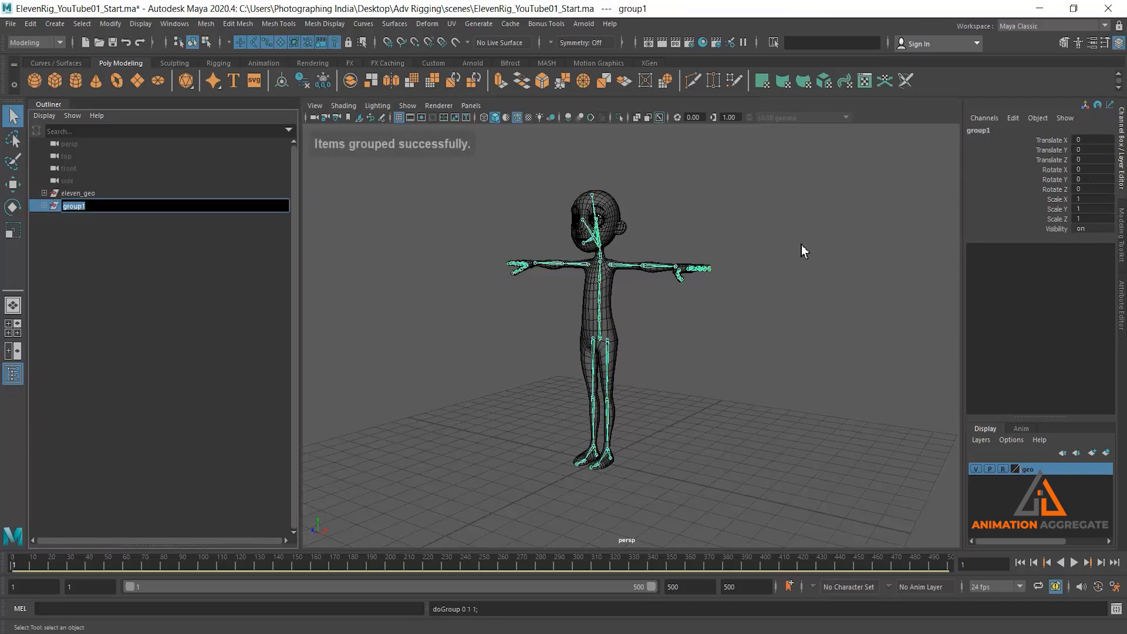
type("rig")
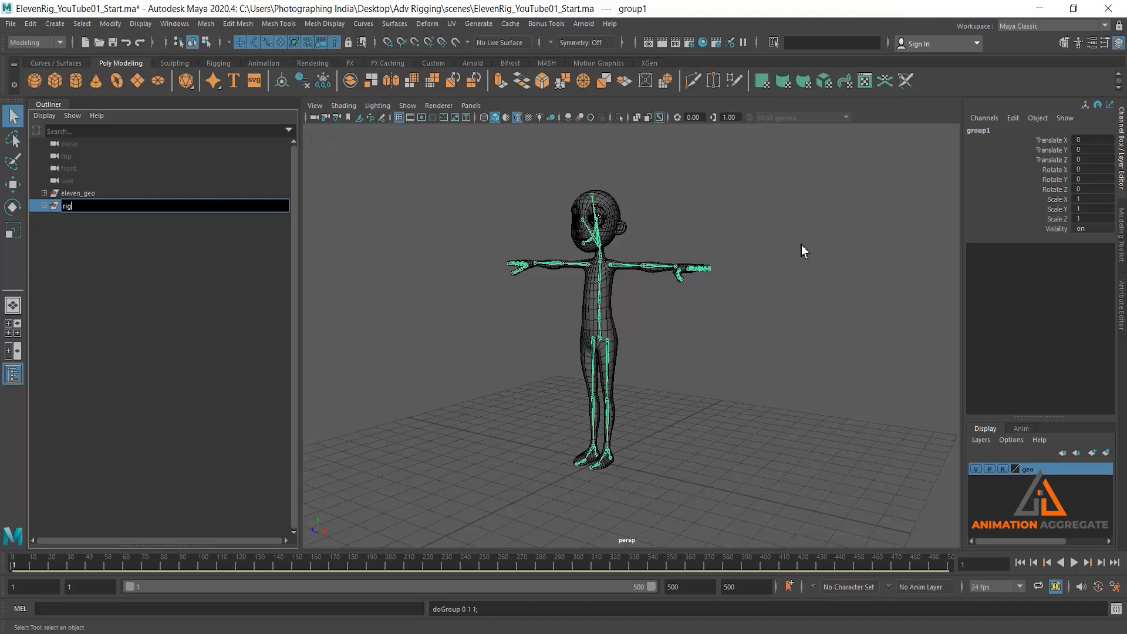
type("_GRP")
key("Return")
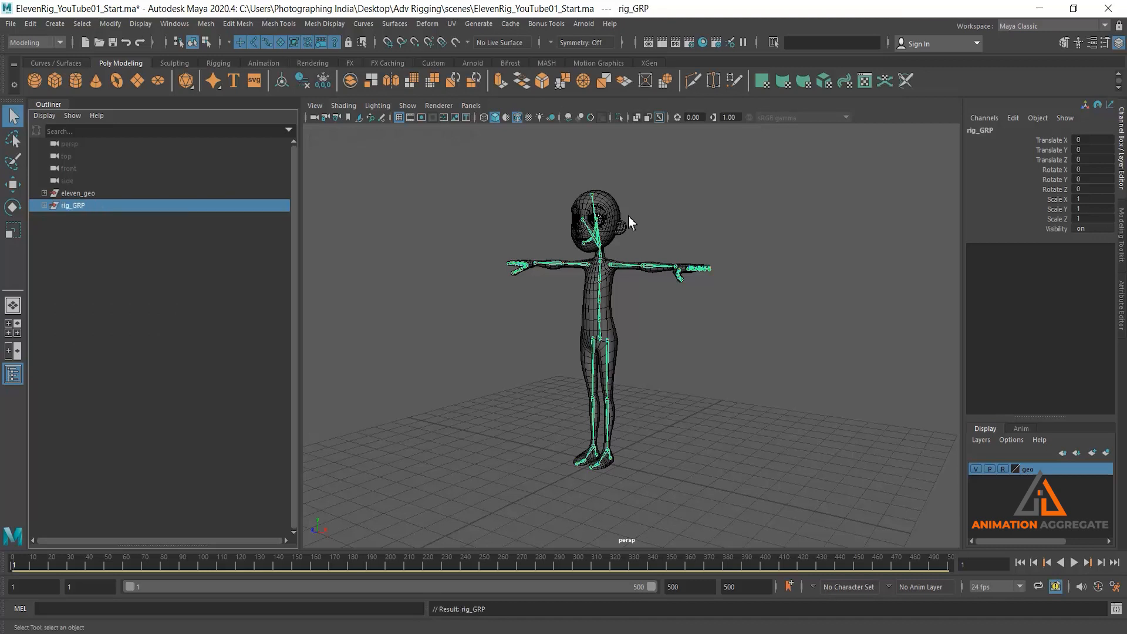
Parent rig_GRP under eleven_geo and check the resulting hierarchy
left_click(47, 208)
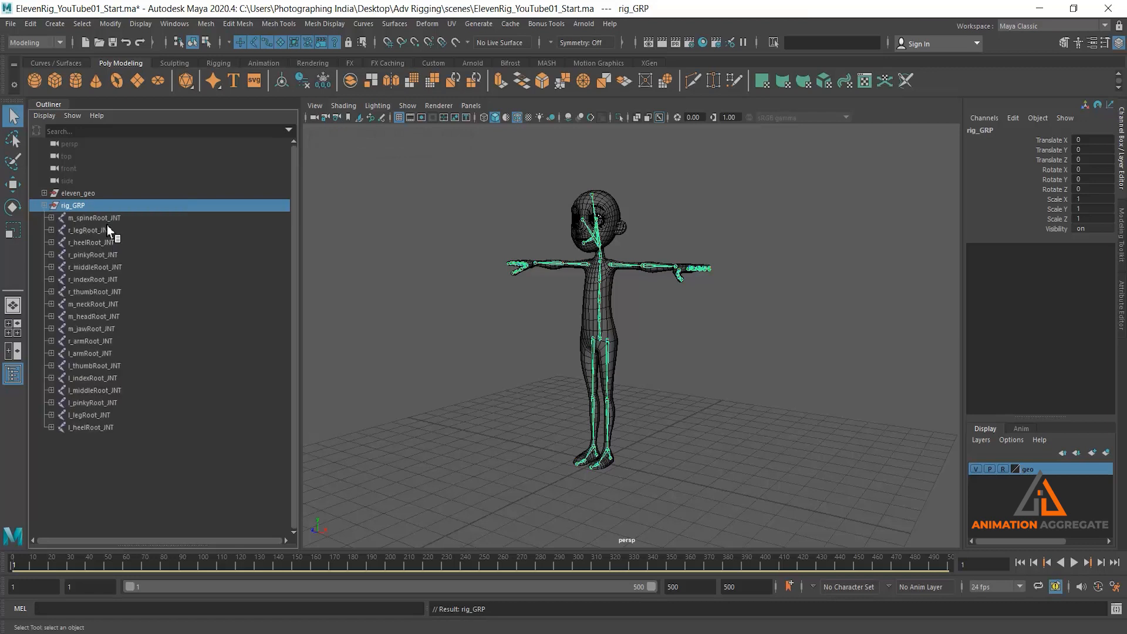
left_click(44, 193)
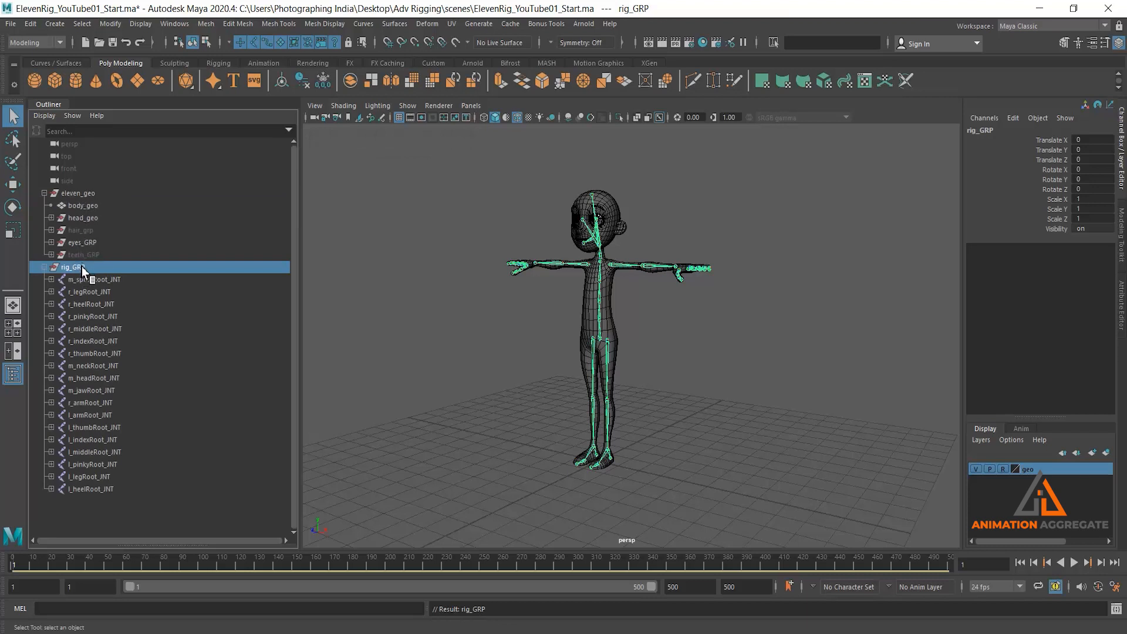
left_click_drag(82, 268, 86, 192)
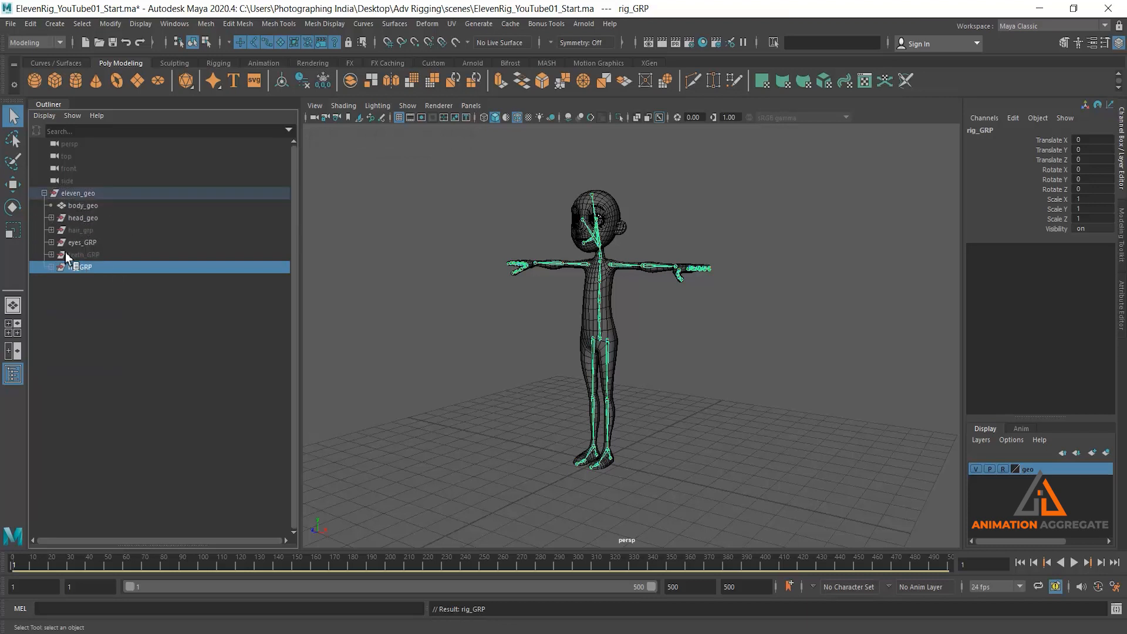
left_click(51, 268)
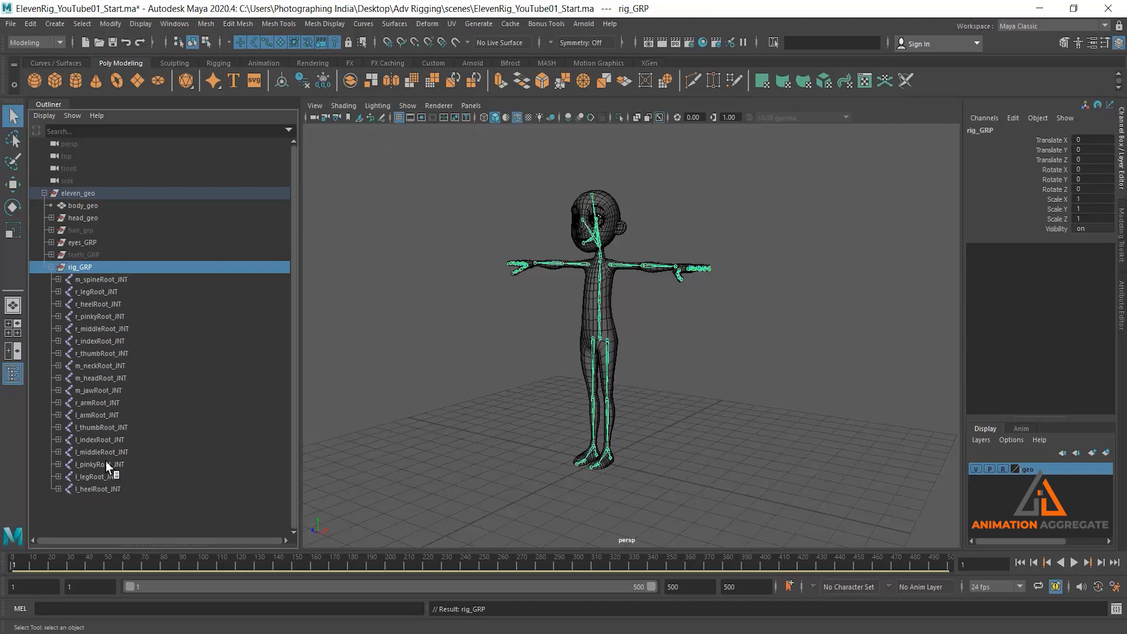
left_click(47, 194)
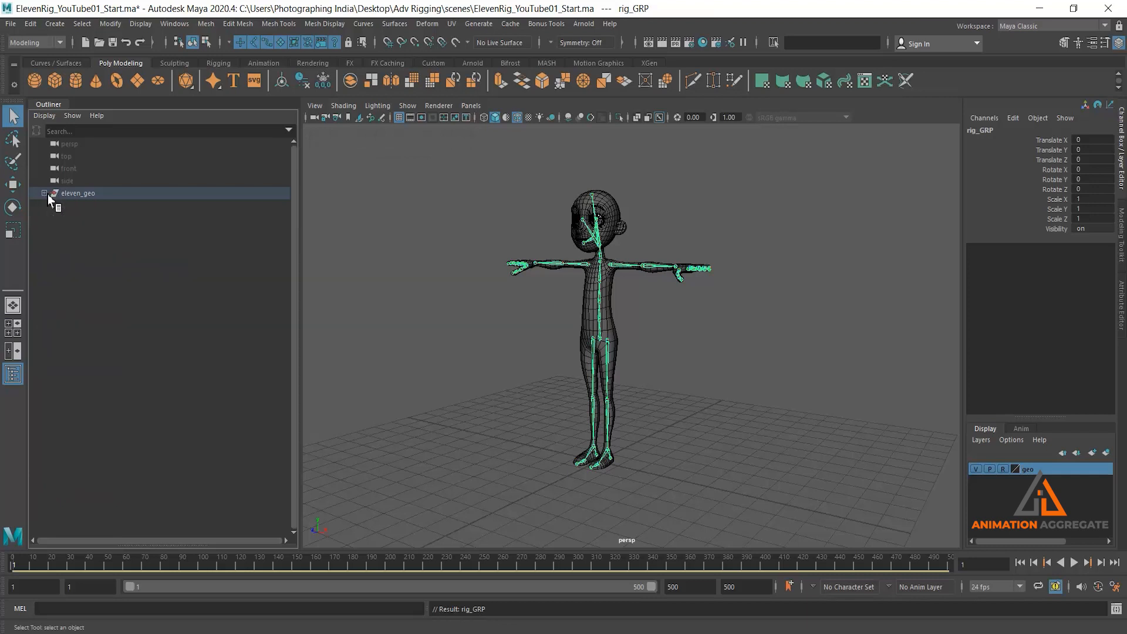
Expand eleven_geo and rig_GRP to examine the body mesh and the root joints they contain
left_click(47, 195)
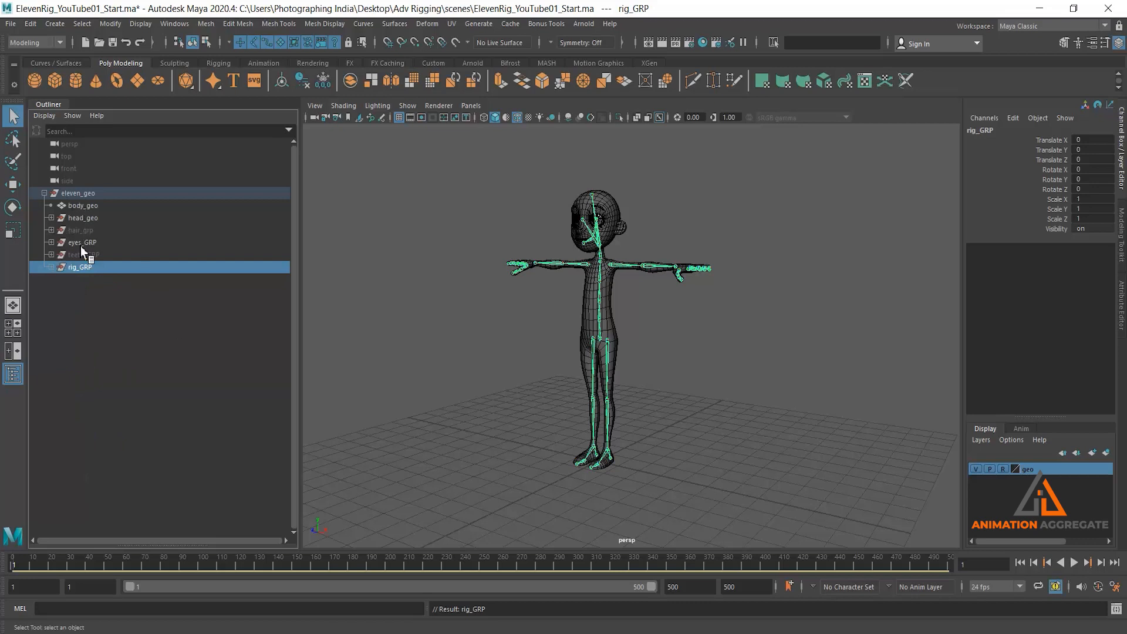
left_click(88, 205)
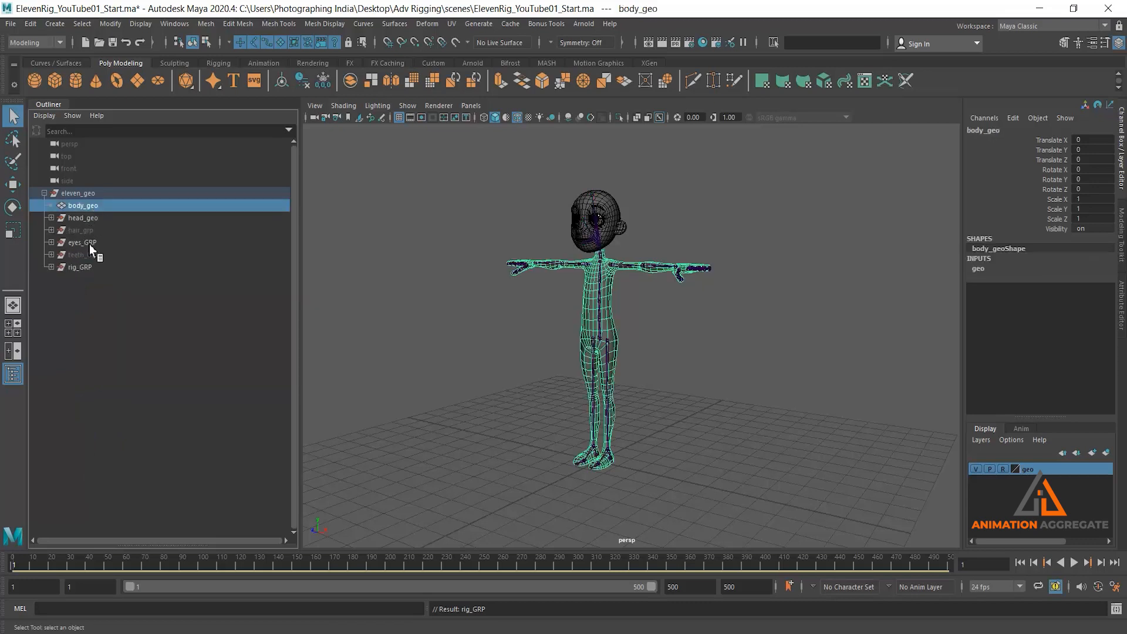
left_click(52, 267)
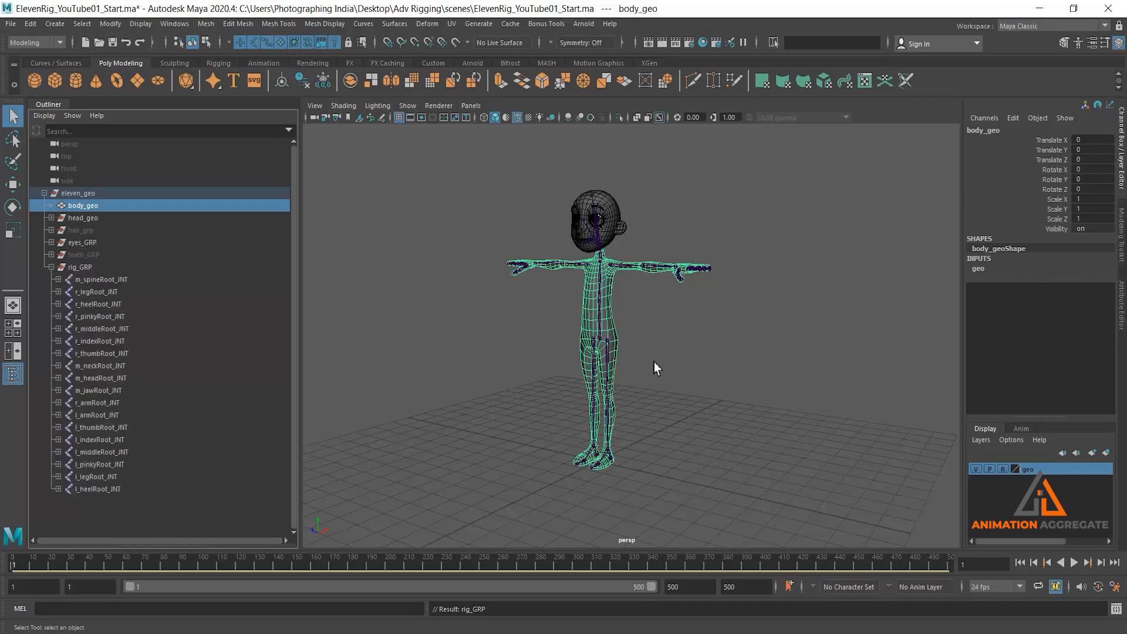
left_click(566, 385)
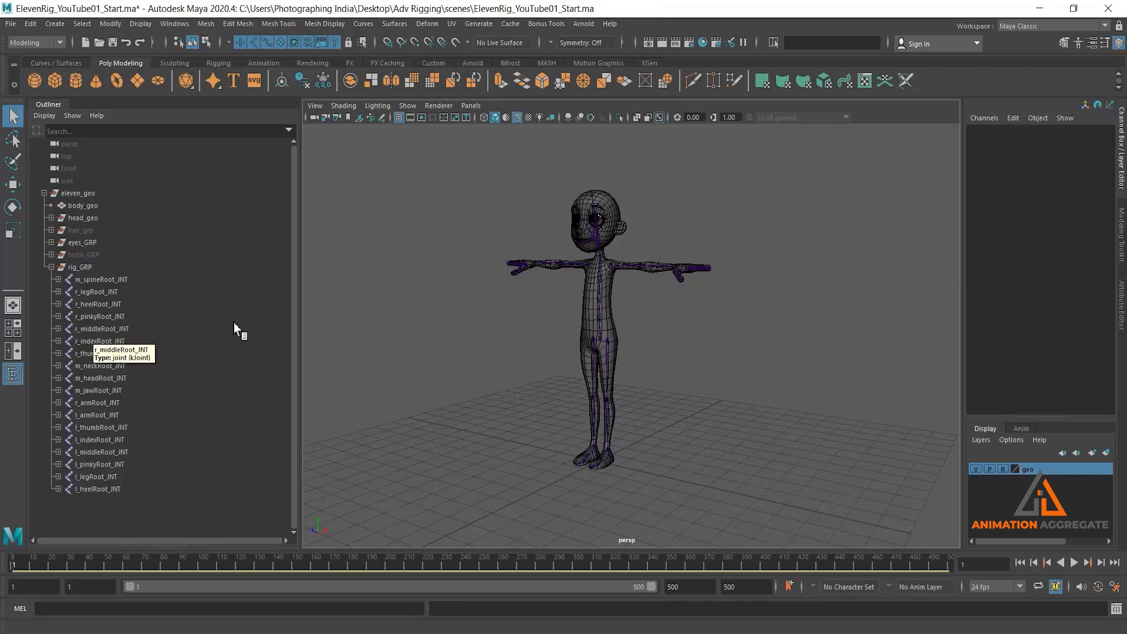
Put m_spineRoot_JNT into its own group inside rig_GRP and name the group m_spine_GRP
left_click(102, 280)
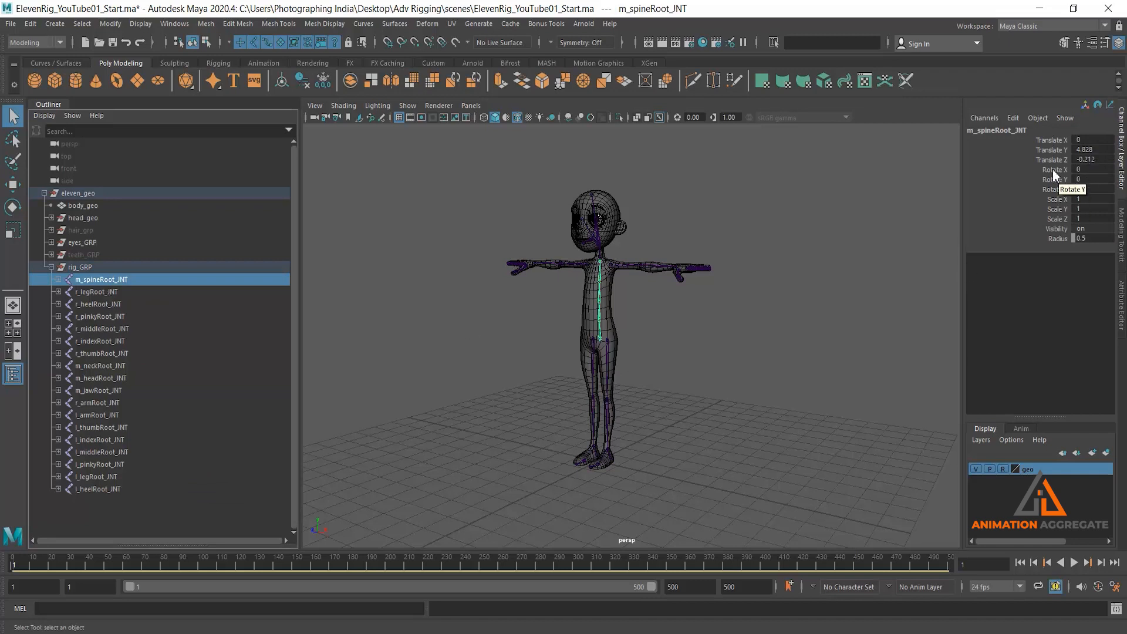
left_click_drag(1052, 169, 1051, 189)
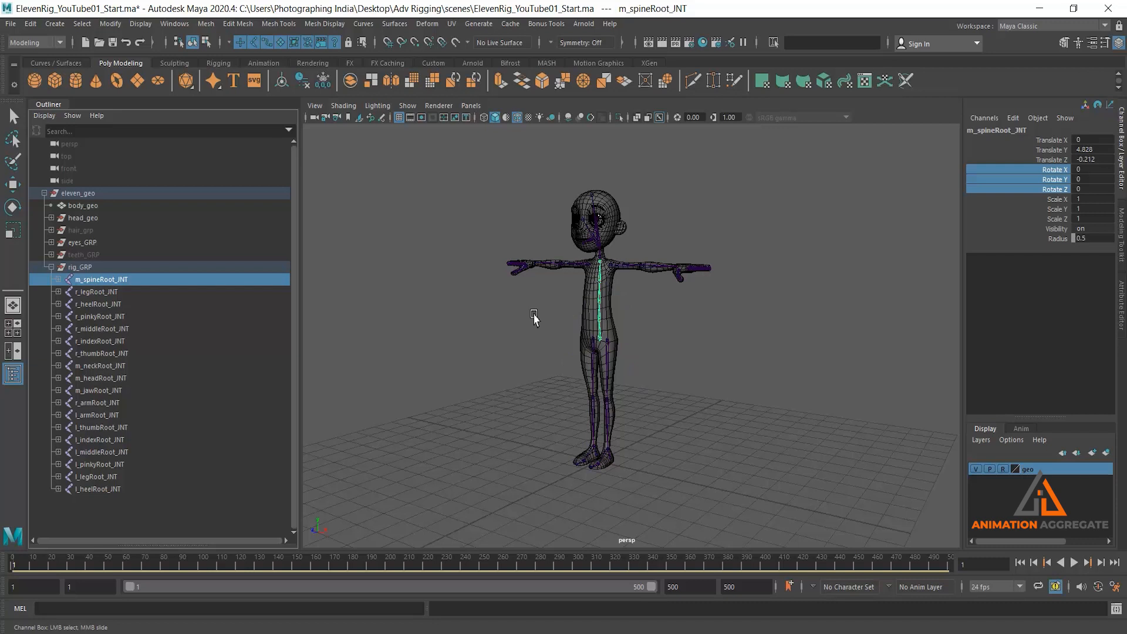
key("ctrl+g")
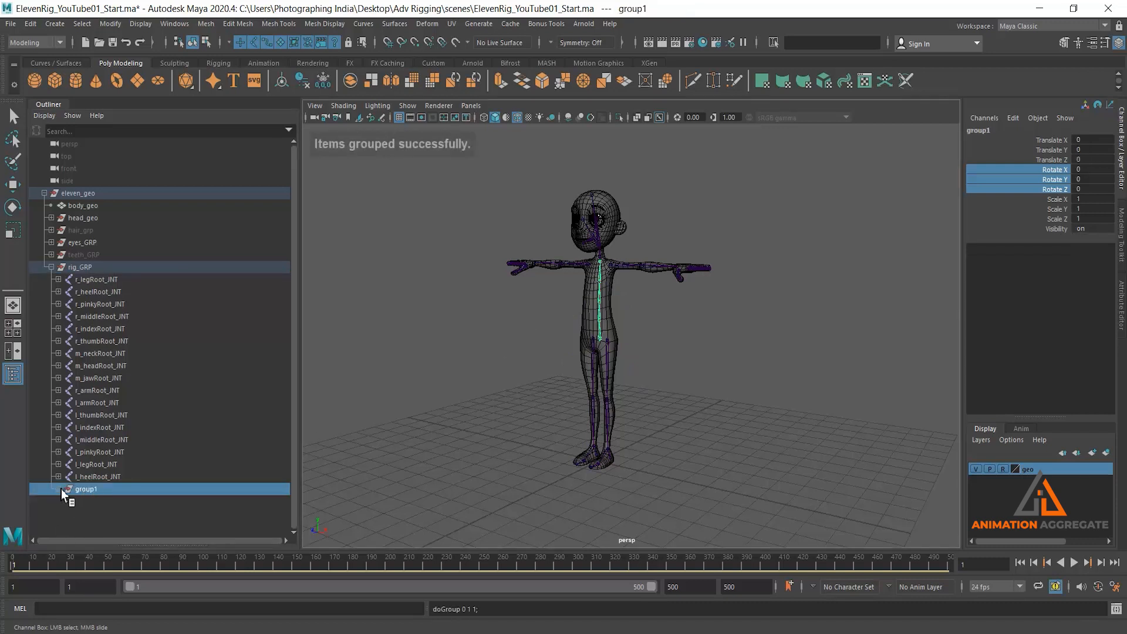
double_click(105, 491)
type("m")
type("_spine")
type("_GRO")
key("BackSpace")
type("P")
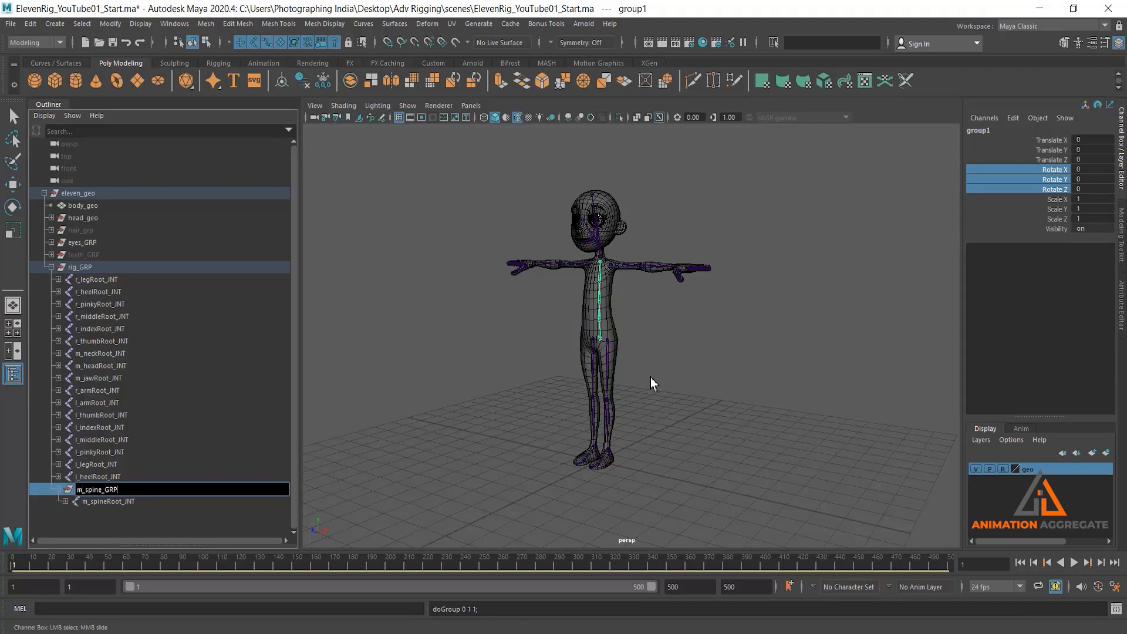
key("Return")
left_click(58, 488)
Put r_legRoot_JNT into its own group inside rig_GRP and name the group r_leg_GRP
left_click(108, 279)
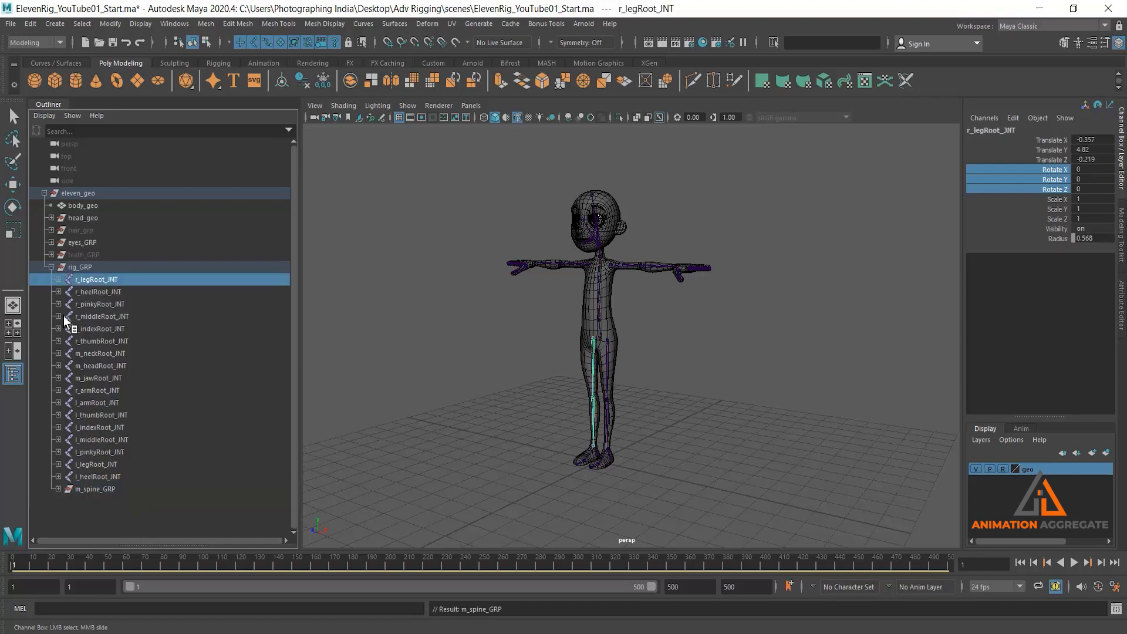
left_click(61, 280)
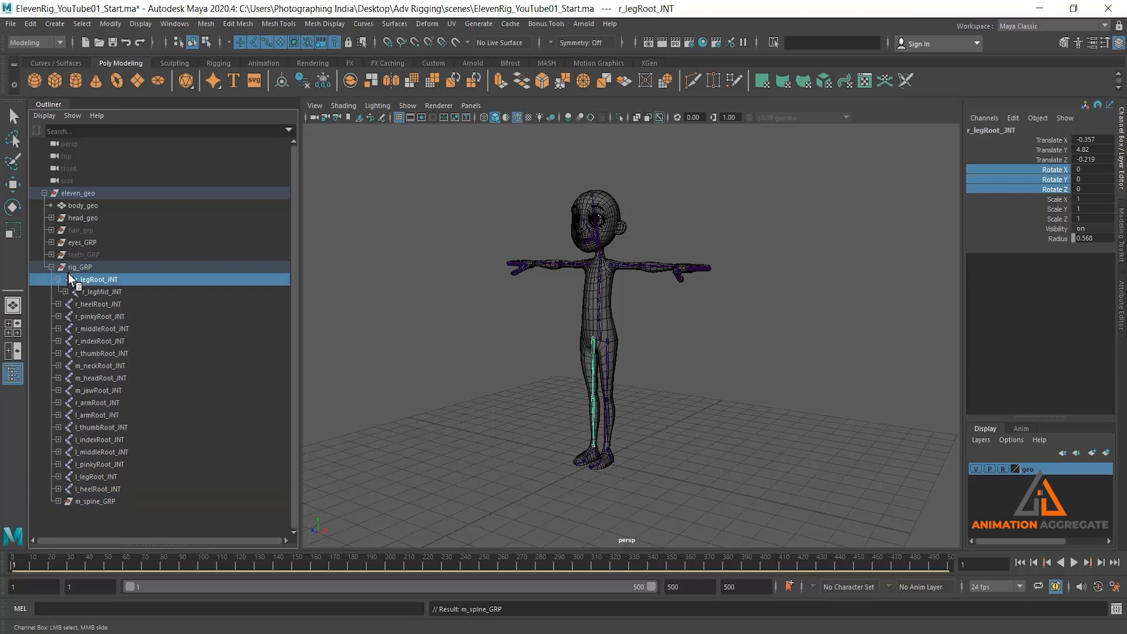
left_click(59, 279)
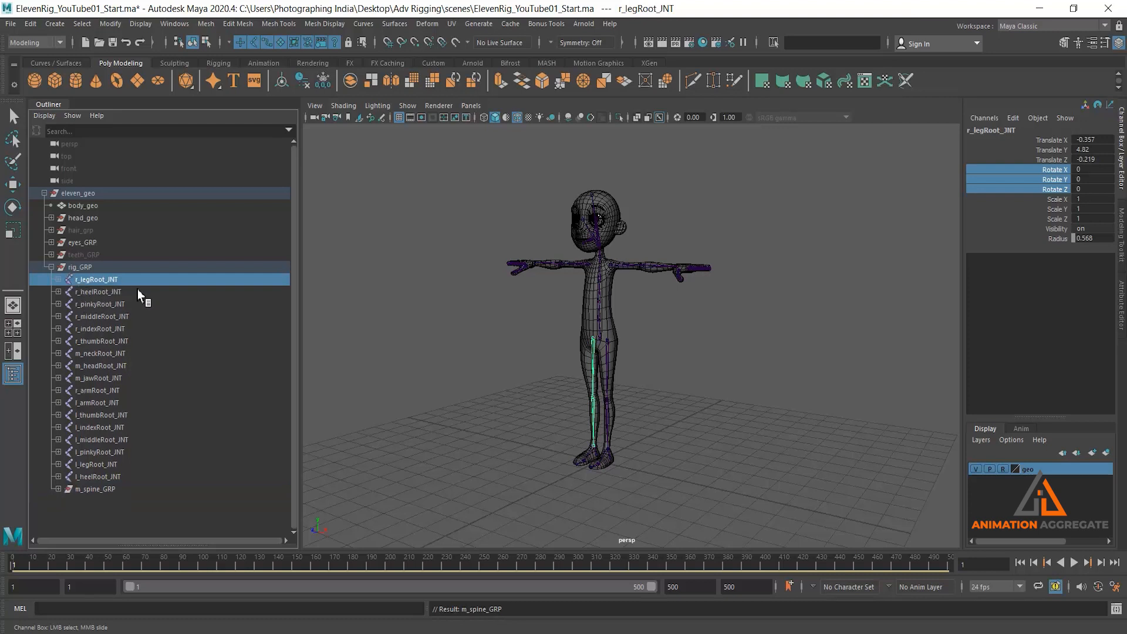
key("ctrl+g")
double_click(112, 490)
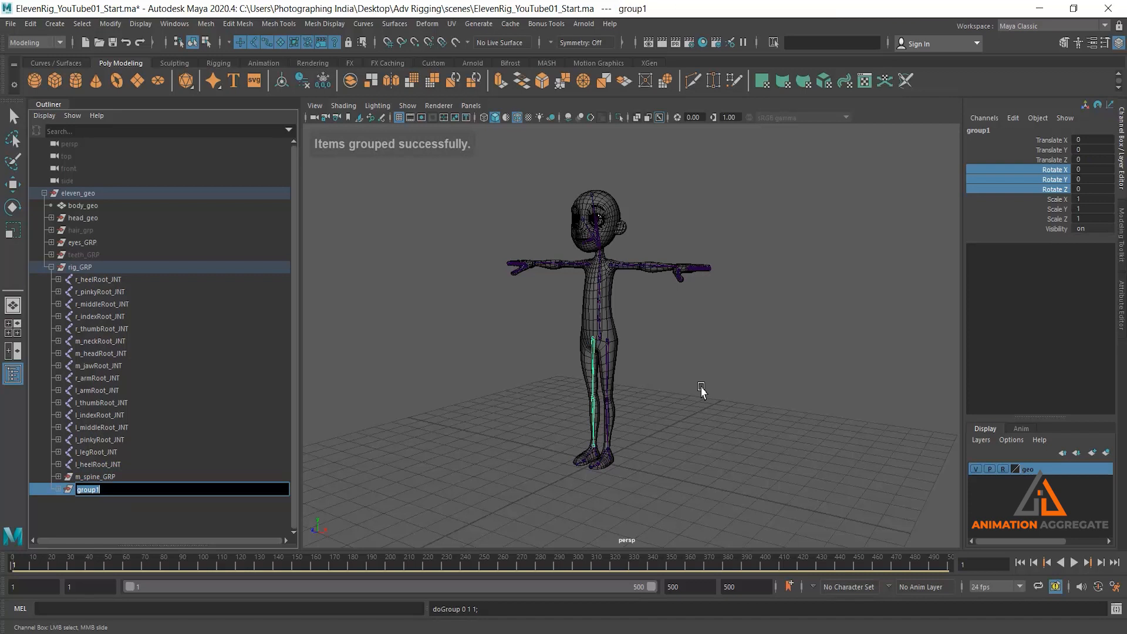
left_click(58, 489)
double_click(105, 493)
type("r_leg_GR")
key("Return")
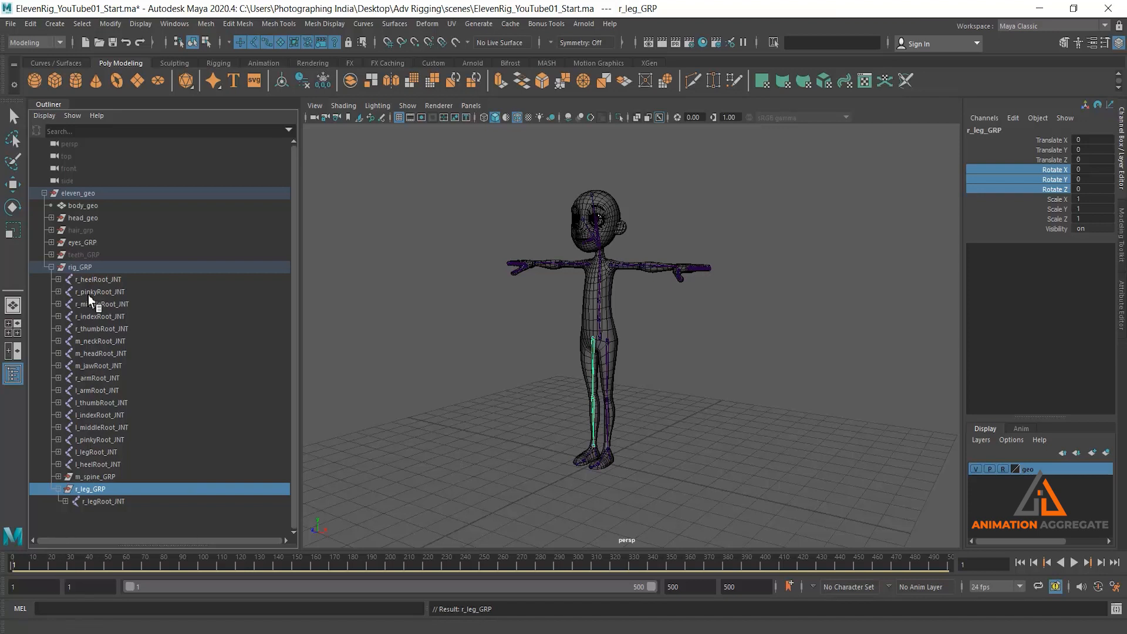
Put r_heelRoot_JNT into its own group inside rig_GRP and name the group r_heel_GRP
left_click(100, 283)
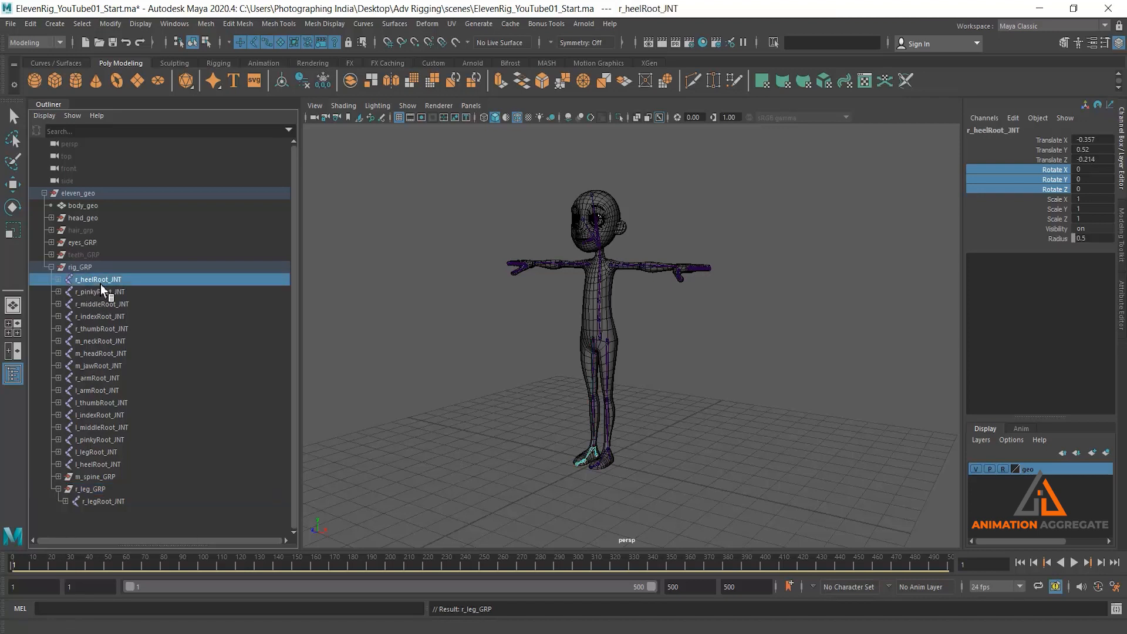
key("ctrl+g")
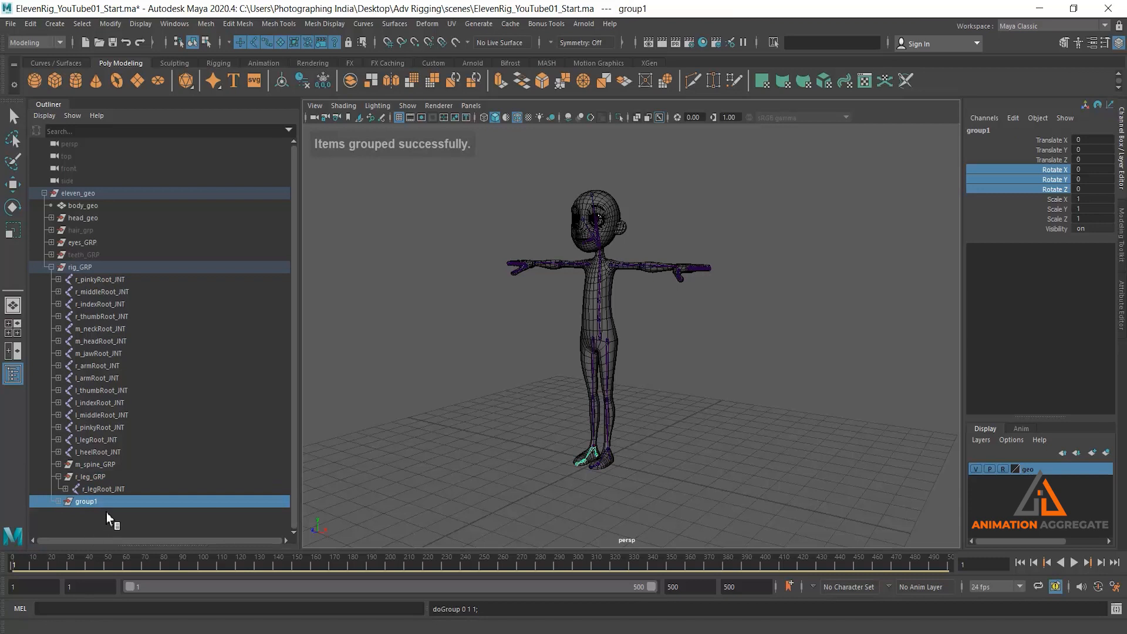
double_click(91, 502)
type("r_heel_")
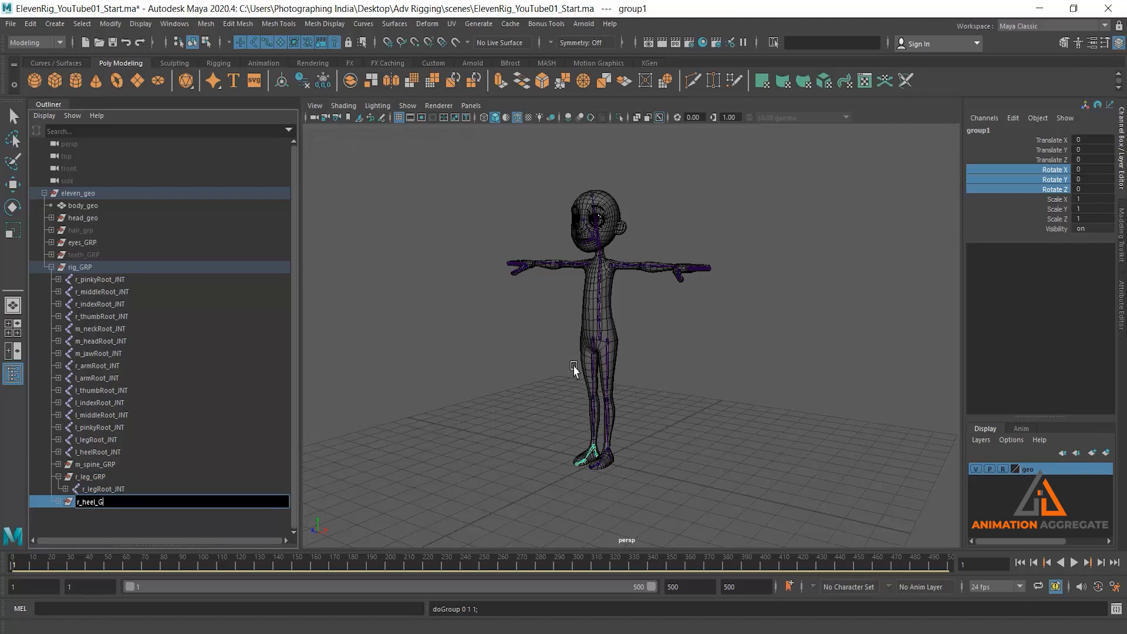
type("GRP")
key("Return")
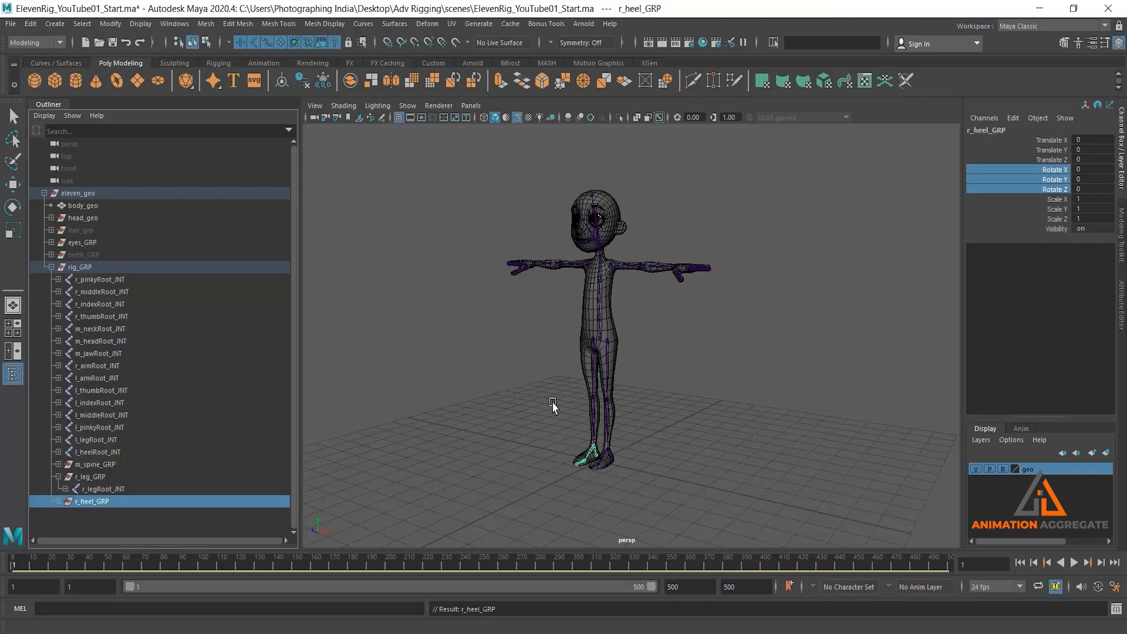
left_click(60, 502)
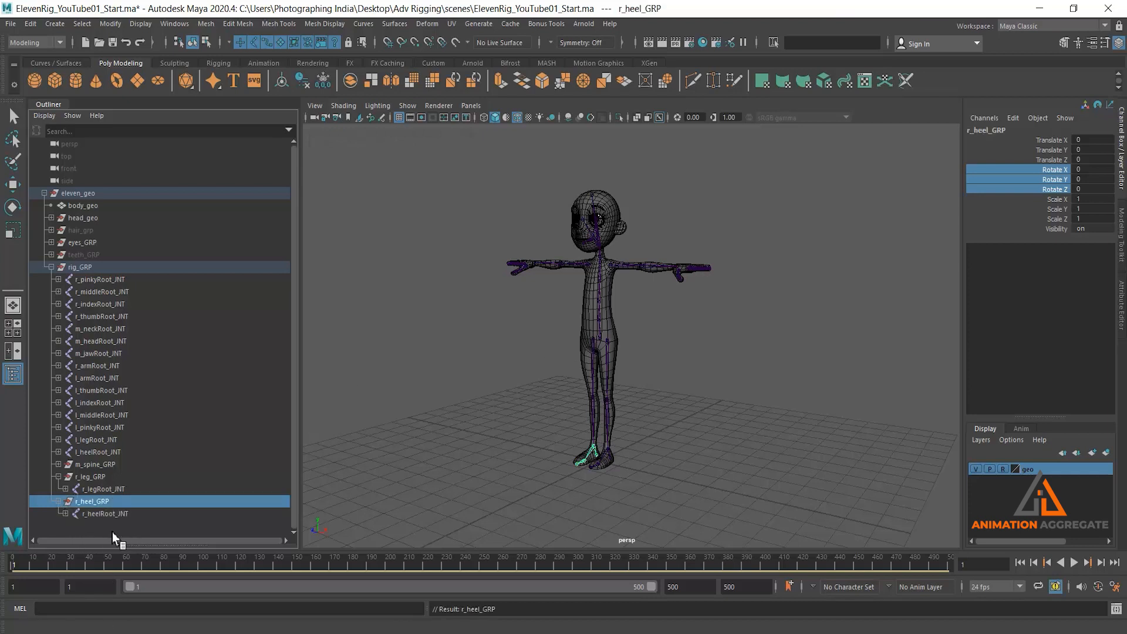
Group r_pinkyRoot_JNT, r_middleRoot_JNT, r_indexRoot_JNT and r_thumbRoot_JNT together inside rig_GRP and name the group r_hand_GRP
left_click(116, 280)
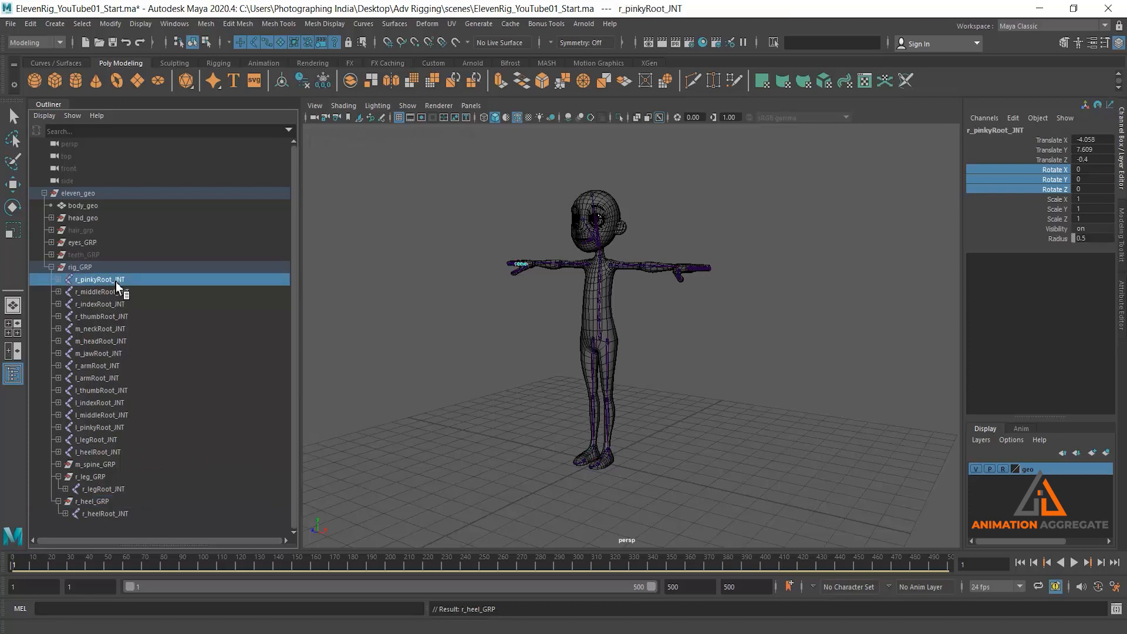
left_click(111, 294, "shift")
left_click(111, 304, "shift")
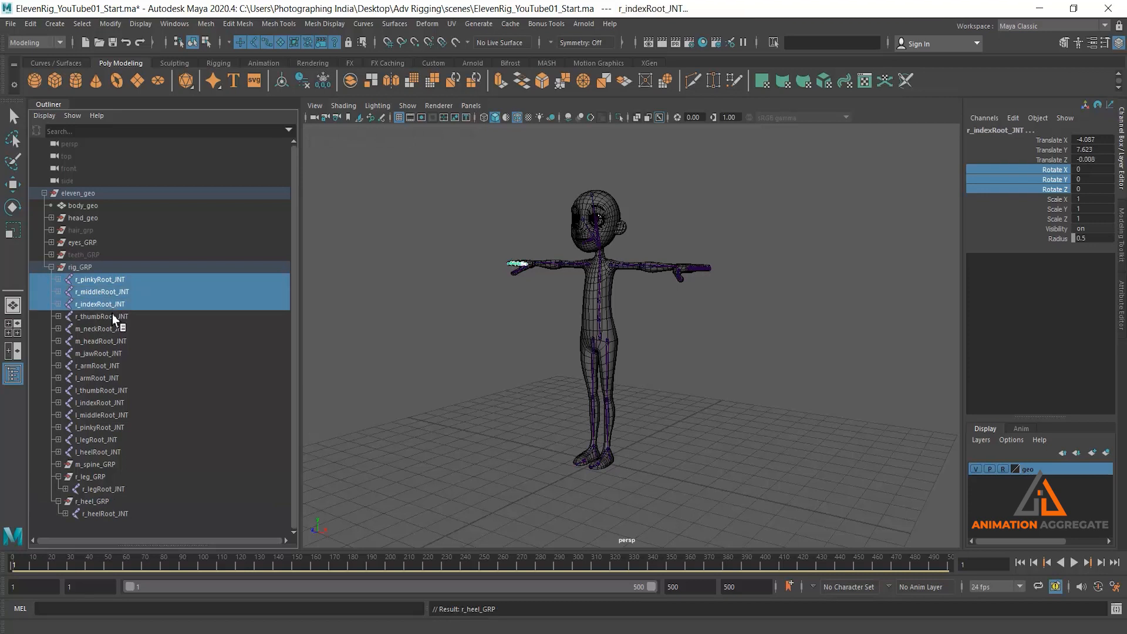
left_click(112, 316, "shift")
left_click_drag(483, 303, 520, 320, "alt")
scroll(402, 268, "up", 3)
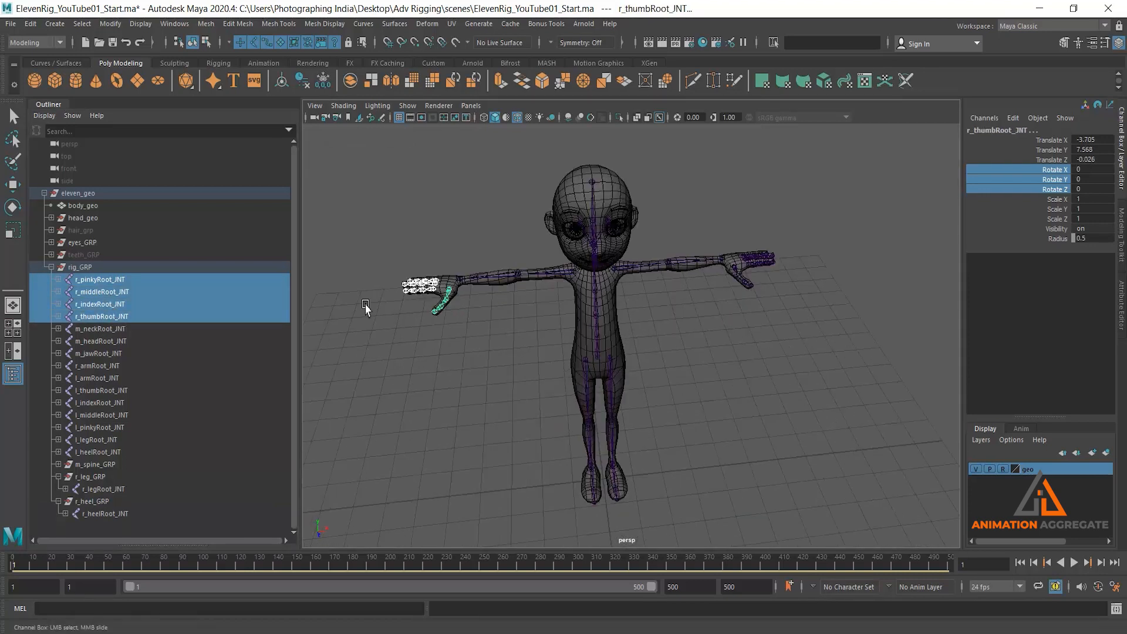
middle_click_drag(443, 282, 493, 237, "alt")
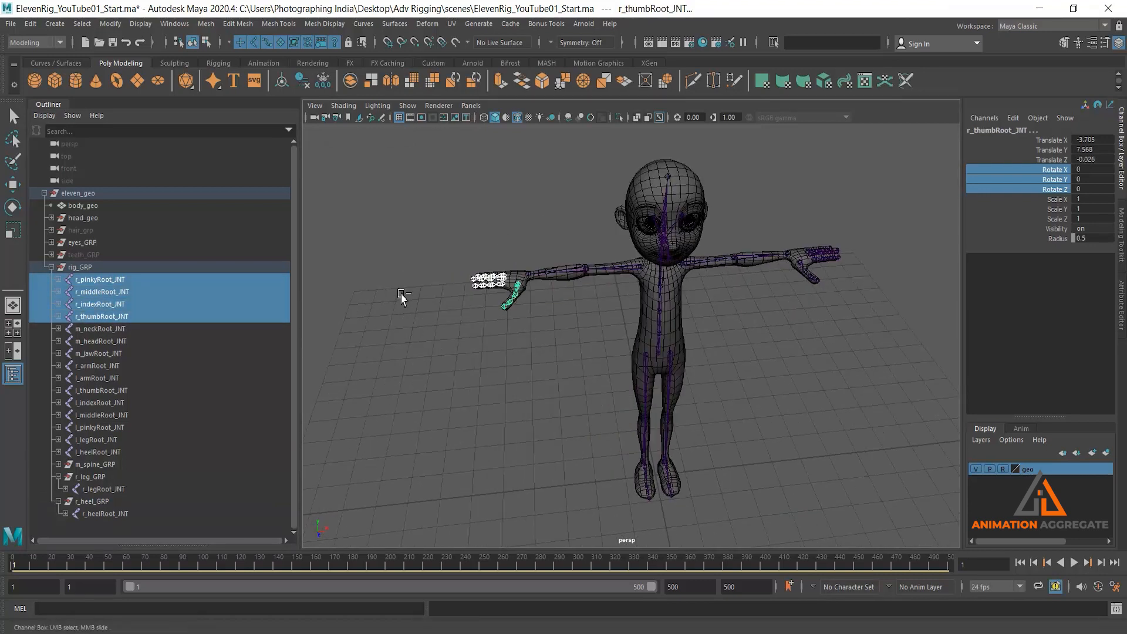
key("ctrl+g")
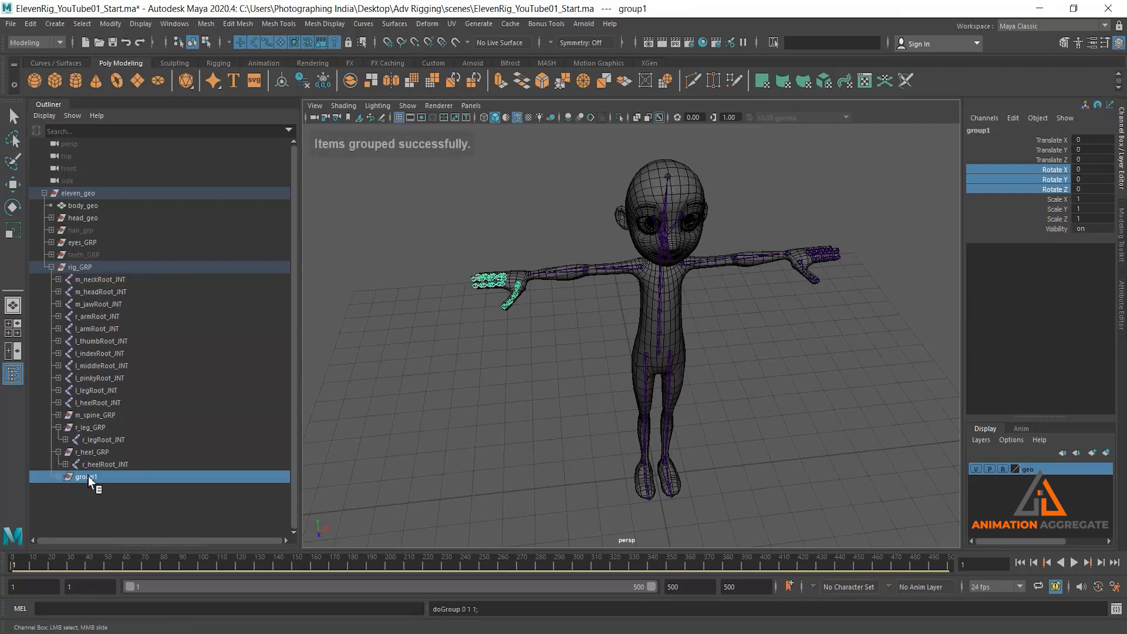
left_click(58, 477)
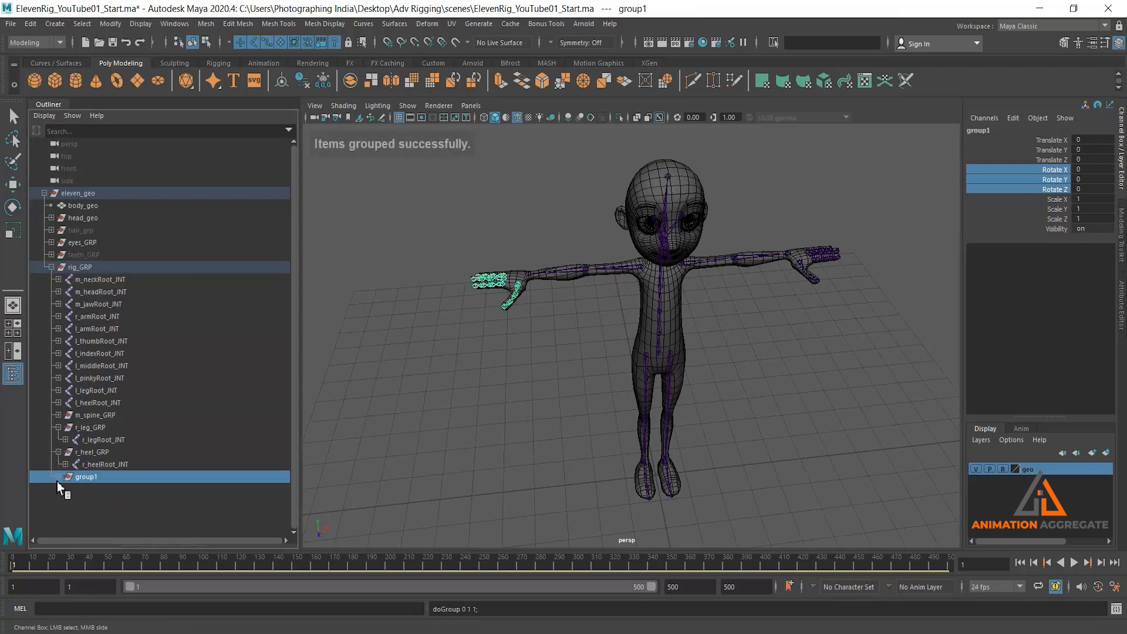
double_click(109, 477)
type("r")
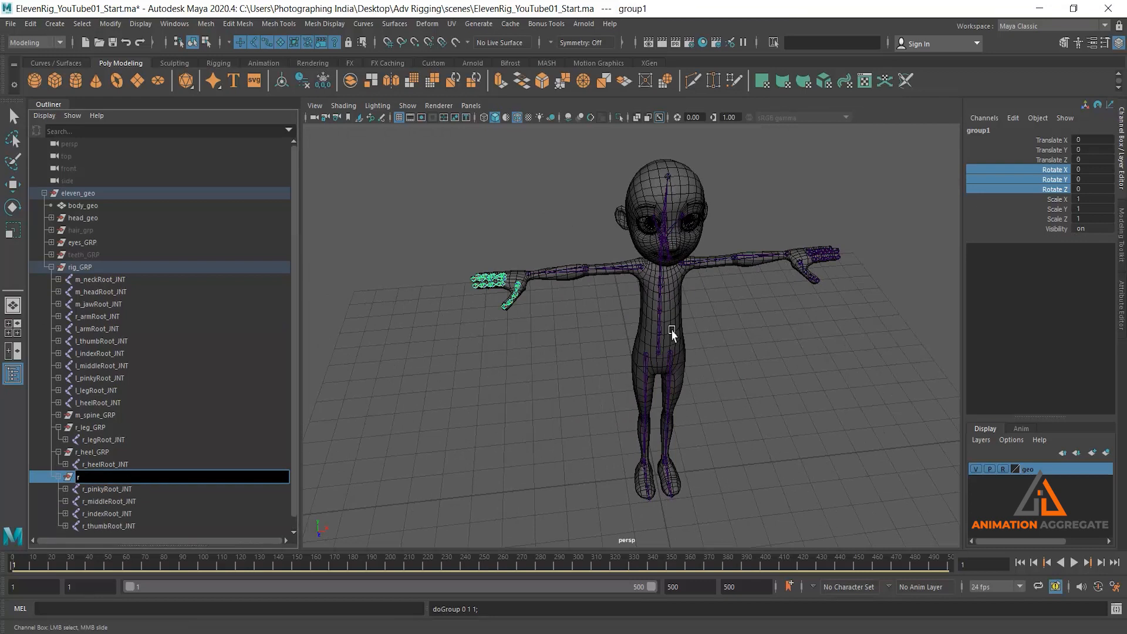
type("_hand_GRP")
key("Return")
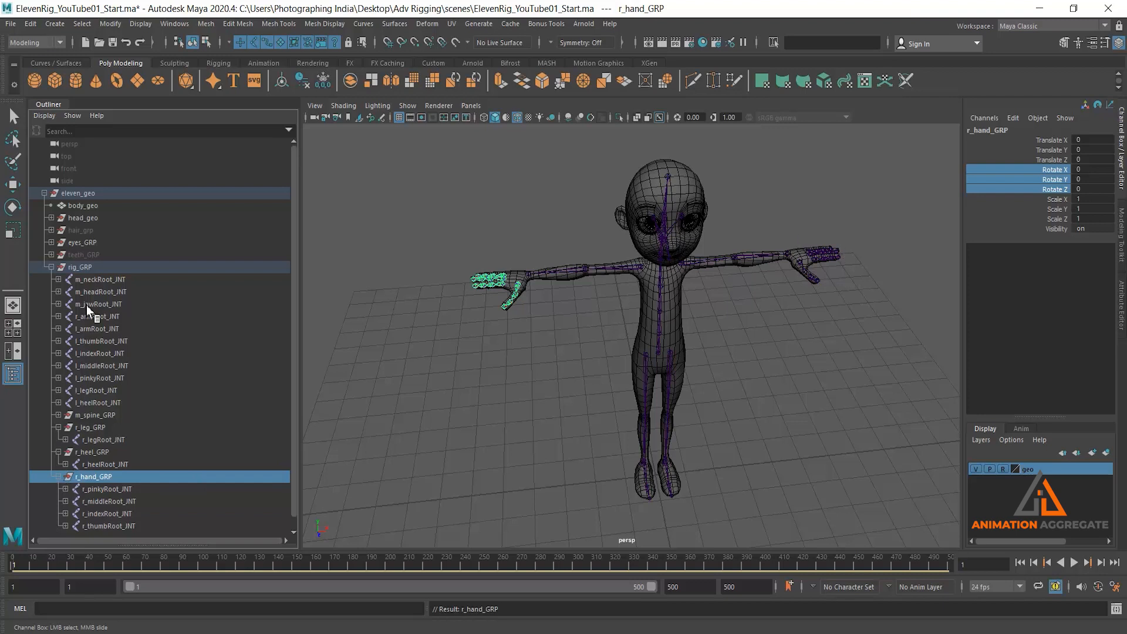
Put m_neckRoot_JNT into its own group inside rig_GRP and name the group m_neck_GRP
left_click(95, 280)
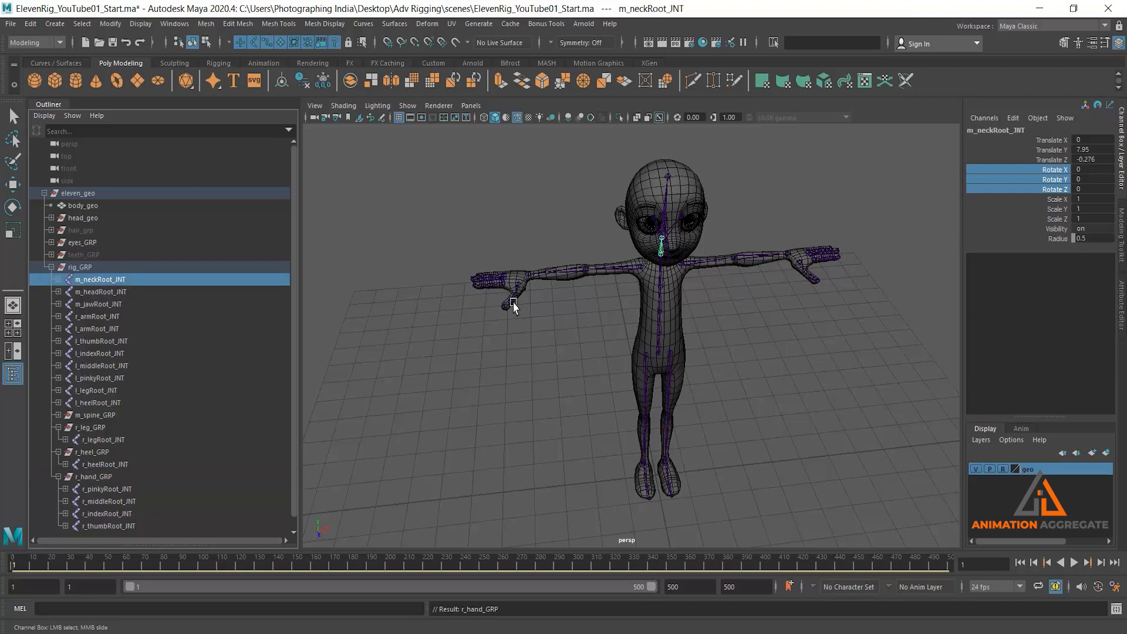
key("ctrl+g")
left_click(58, 527)
scroll(147, 475, "down", 1)
double_click(86, 514)
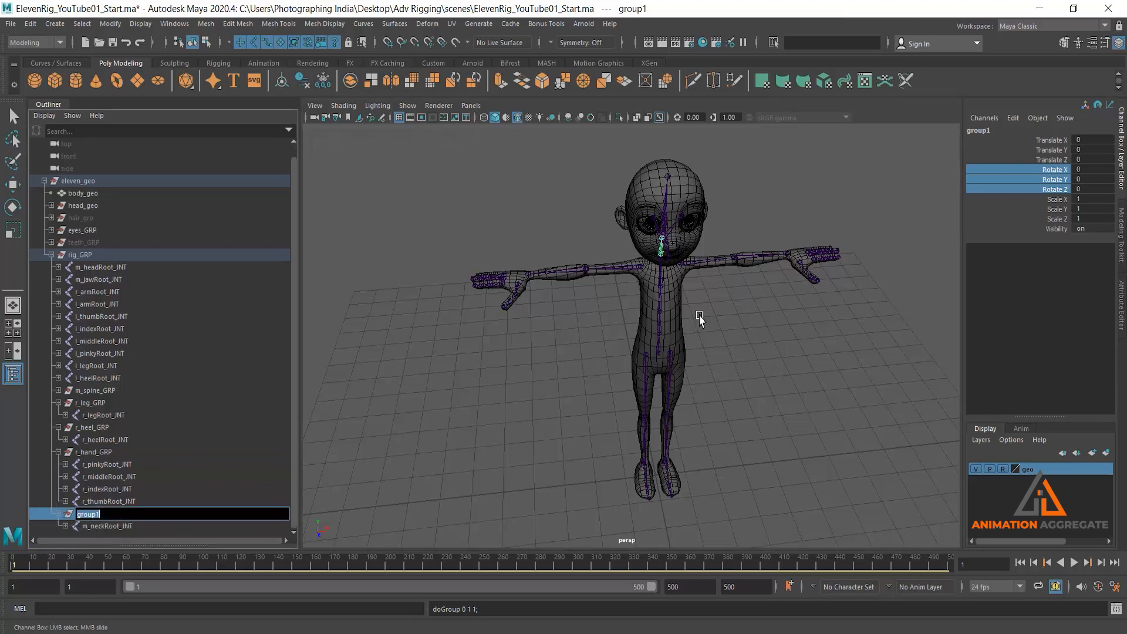
type("m")
key("Return")
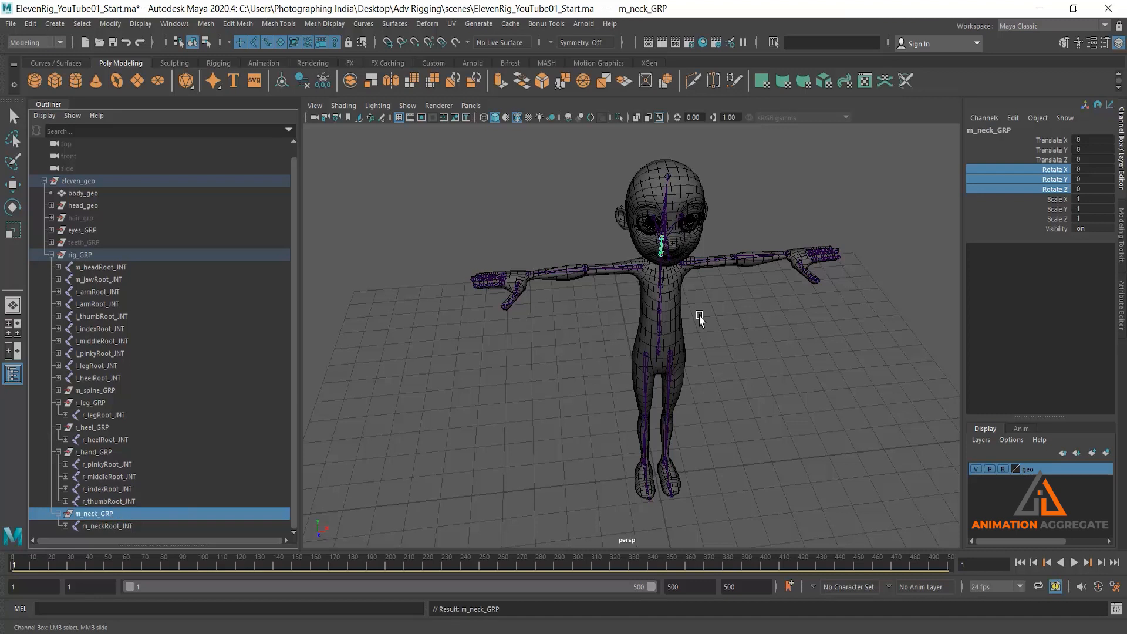
Collapse the m_neck_GRP, r_hand_GRP, r_heel_GRP and r_leg_GRP groups to tidy the rig hierarchy
left_click(58, 514)
left_click(58, 464)
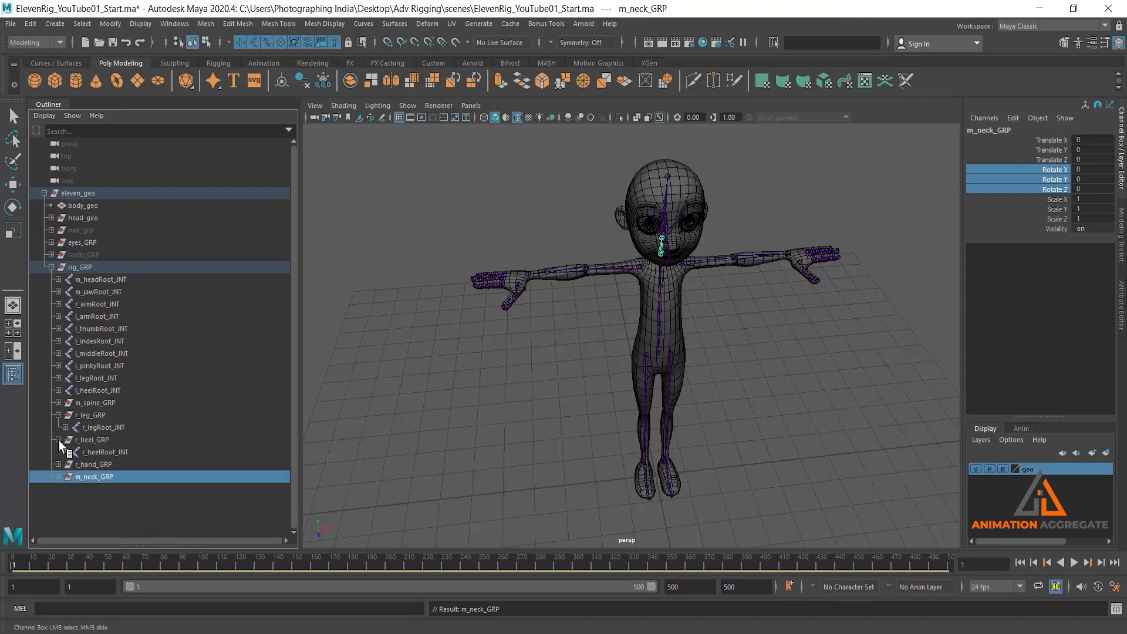
left_click(58, 440)
left_click(58, 416)
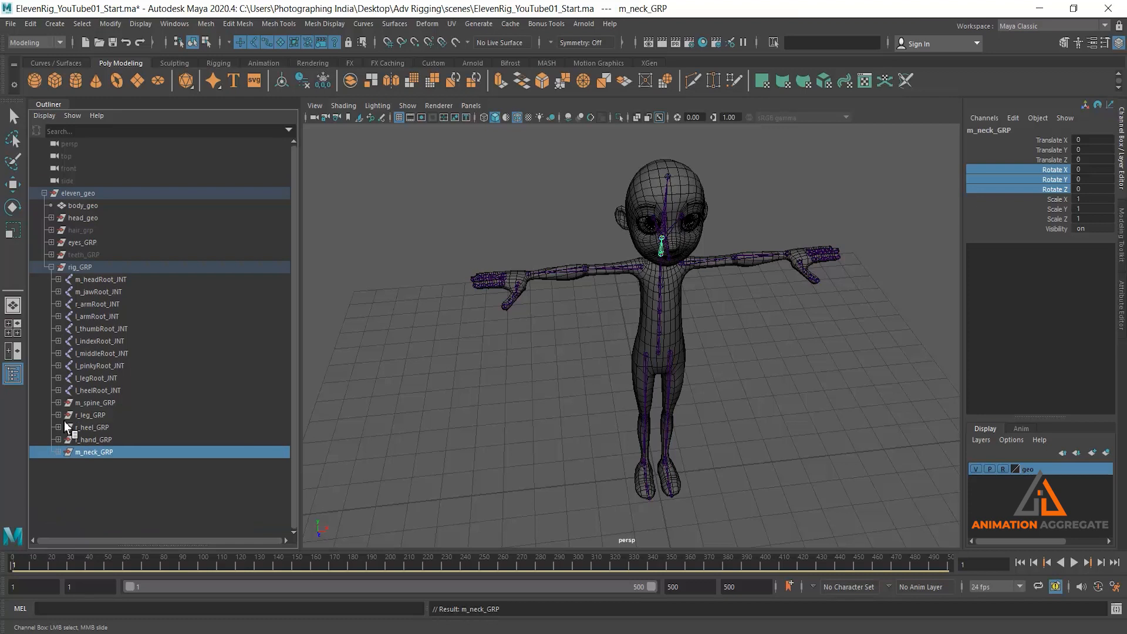
Group m_headRoot_JNT and m_jawRoot_JNT together inside rig_GRP and name the group m_head_GRP
left_click(118, 281)
left_click_drag(779, 360, 671, 305, "alt")
scroll(659, 361, "up", 2)
middle_click_drag(655, 355, 664, 429, "alt")
left_click_drag(663, 429, 664, 297, "alt")
scroll(667, 325, "up", 5)
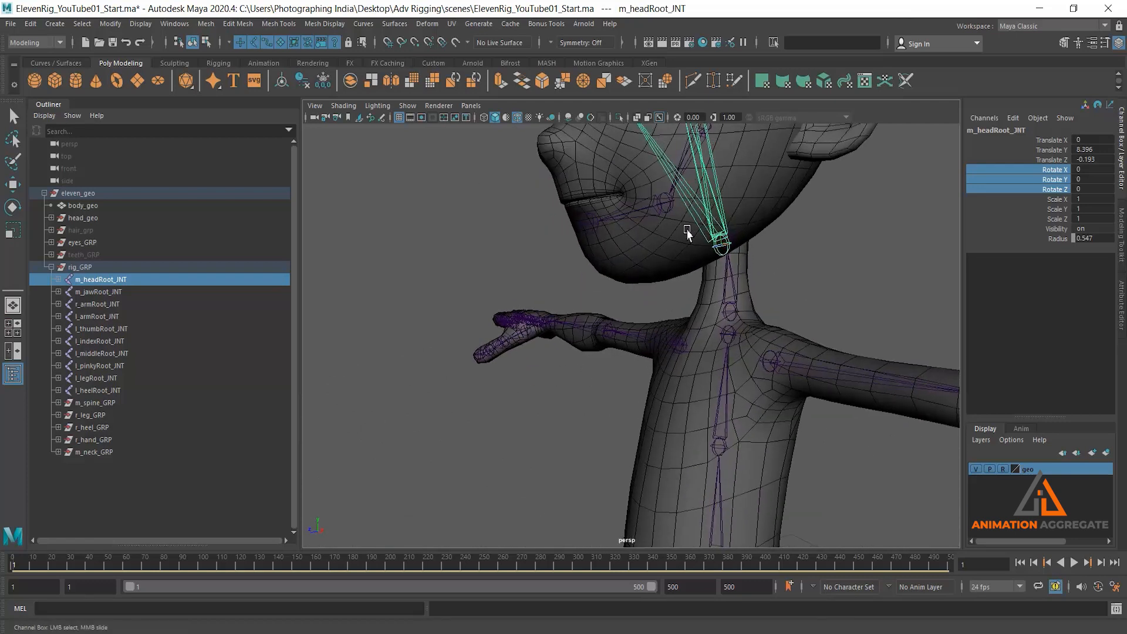
scroll(636, 339, "down", 2)
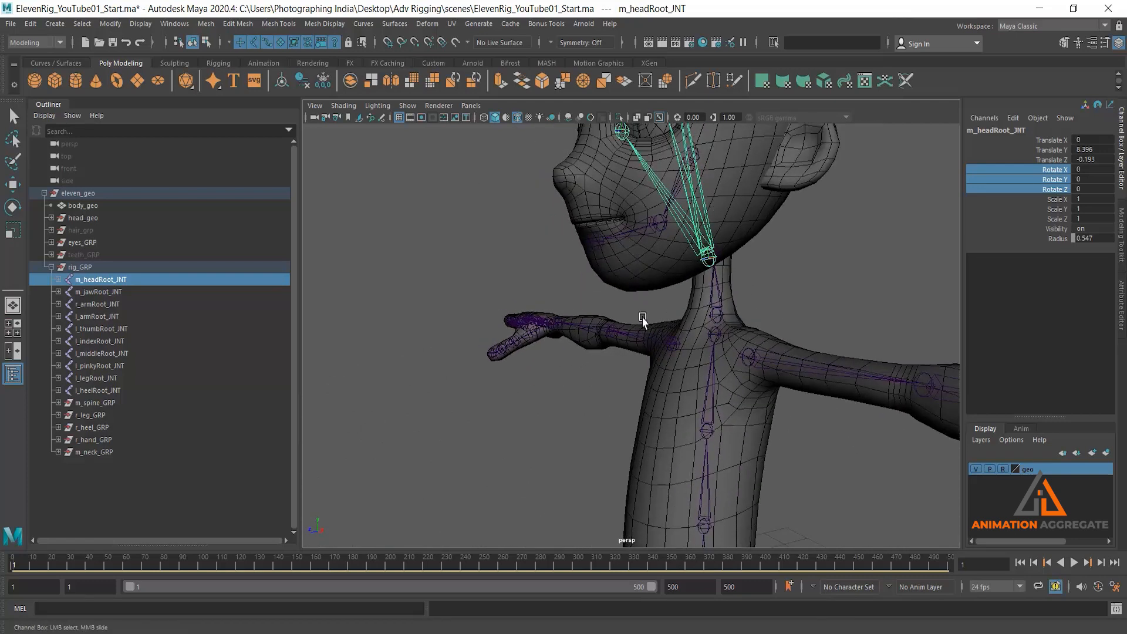
scroll(593, 376, "down", 2)
left_click_drag(588, 326, 595, 351, "alt")
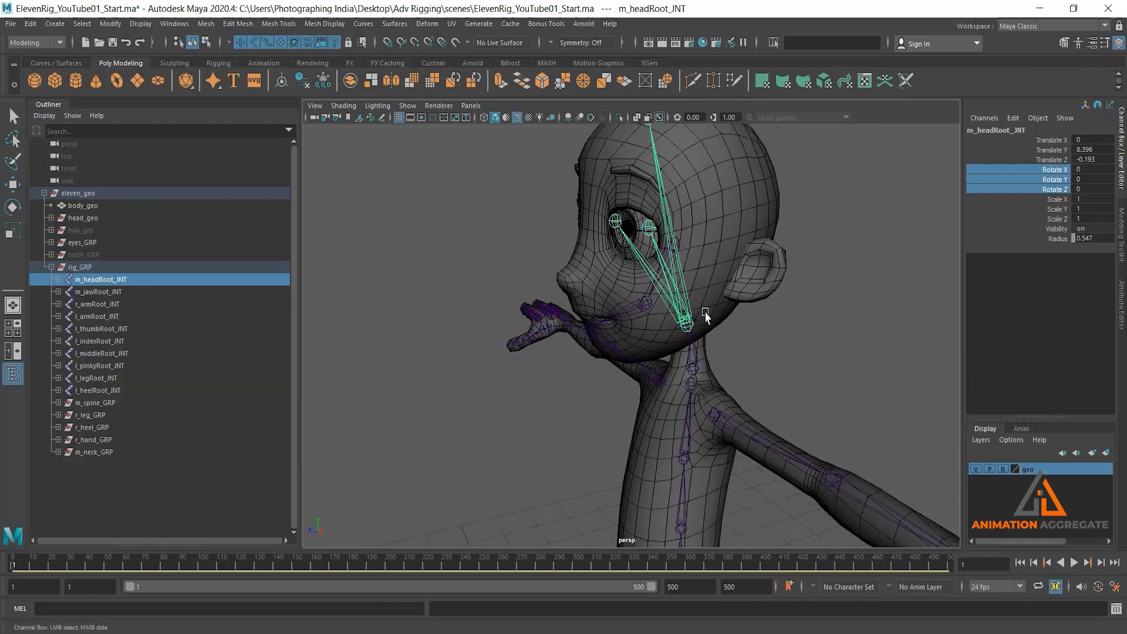
left_click_drag(704, 311, 700, 305, "alt")
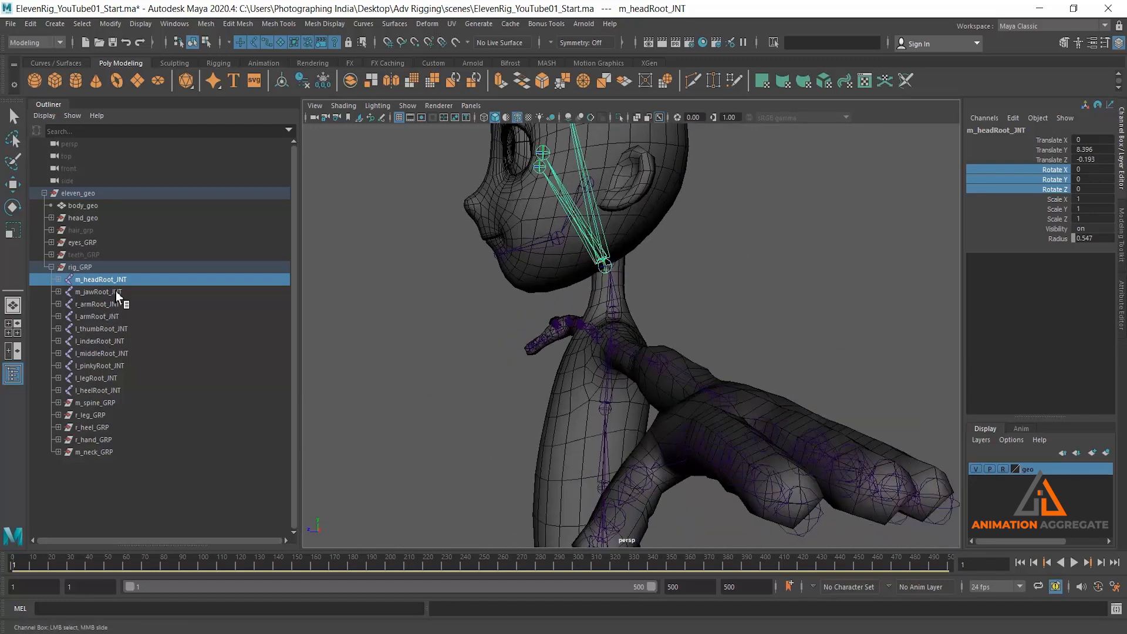
left_click(115, 293, "ctrl")
key("ctrl+g")
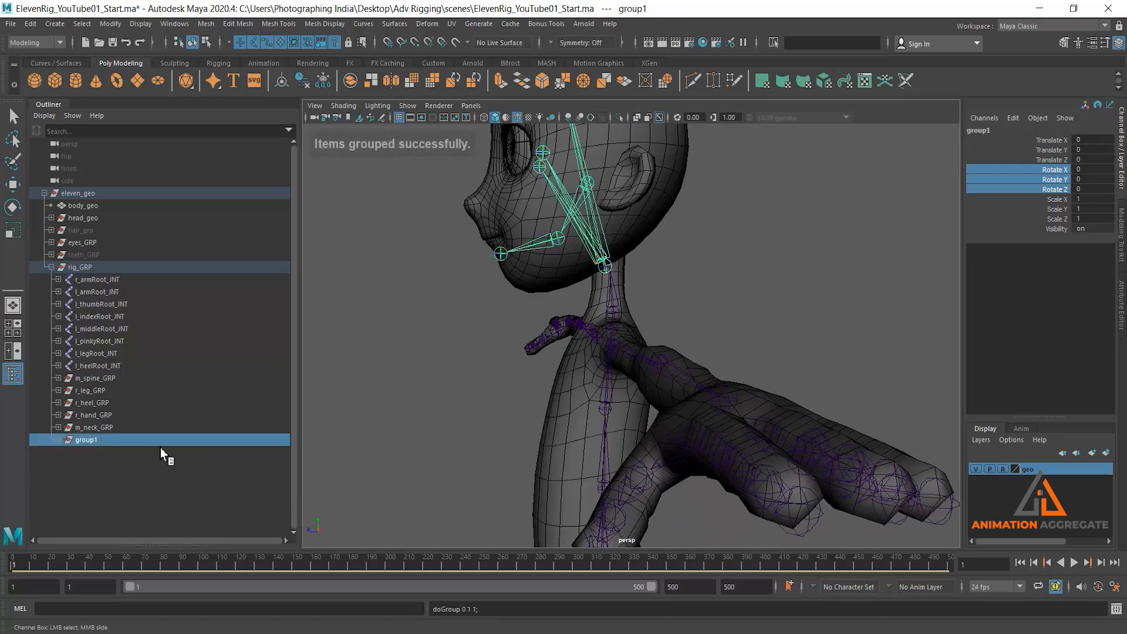
double_click(93, 442)
type("m_head_G")
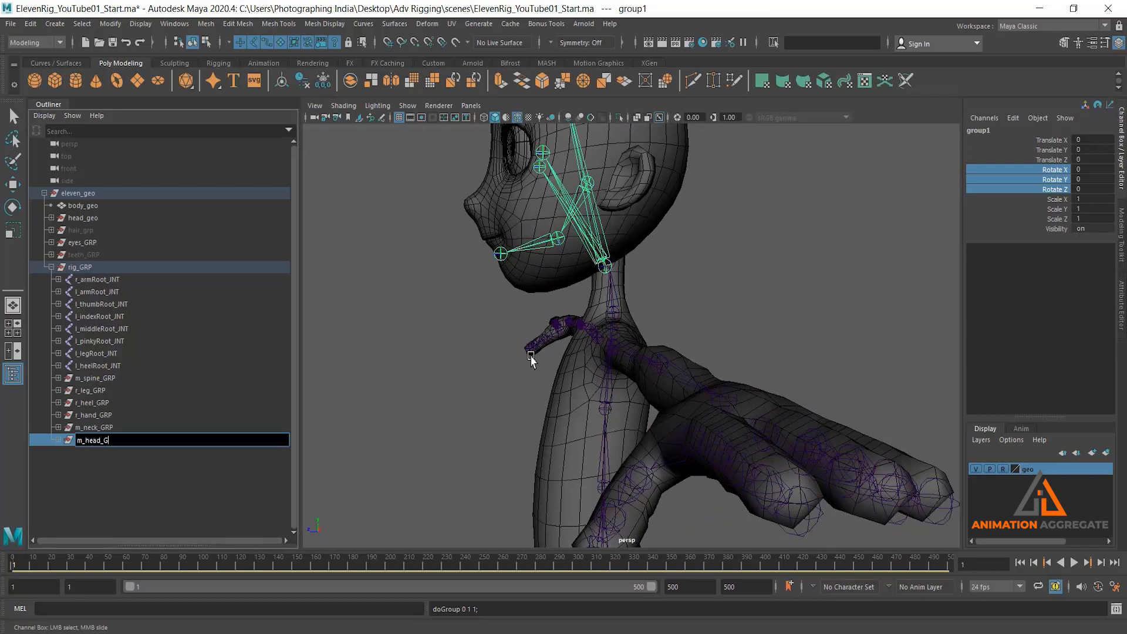
type("RP")
key("Return")
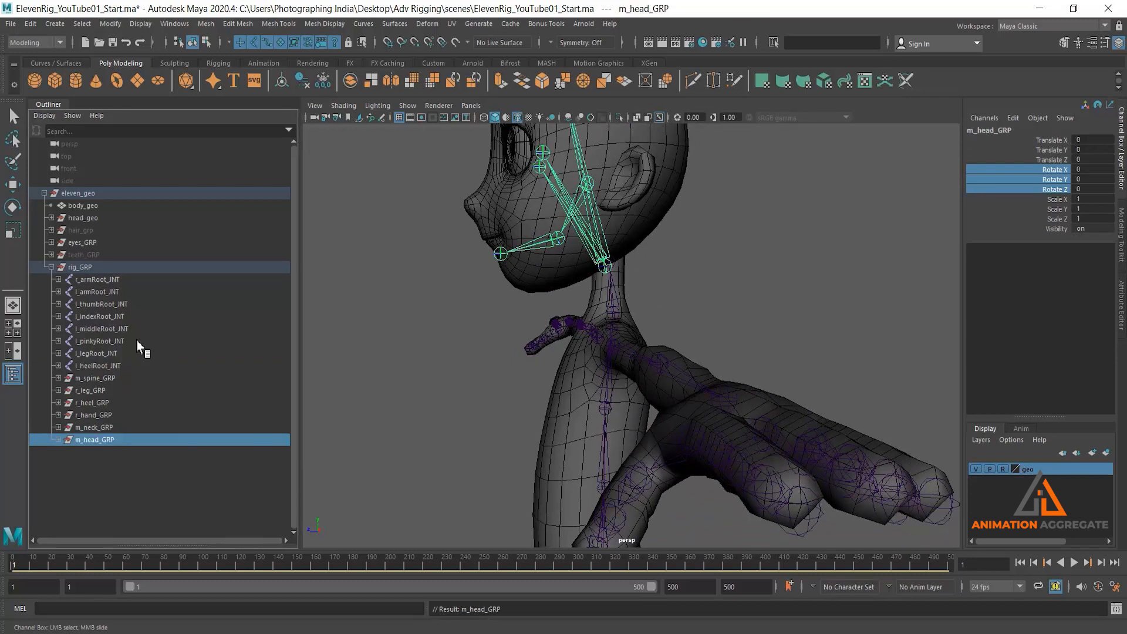
Put r_armRoot_JNT into its own group inside rig_GRP and name the group r_arm_GRP
left_click(112, 280)
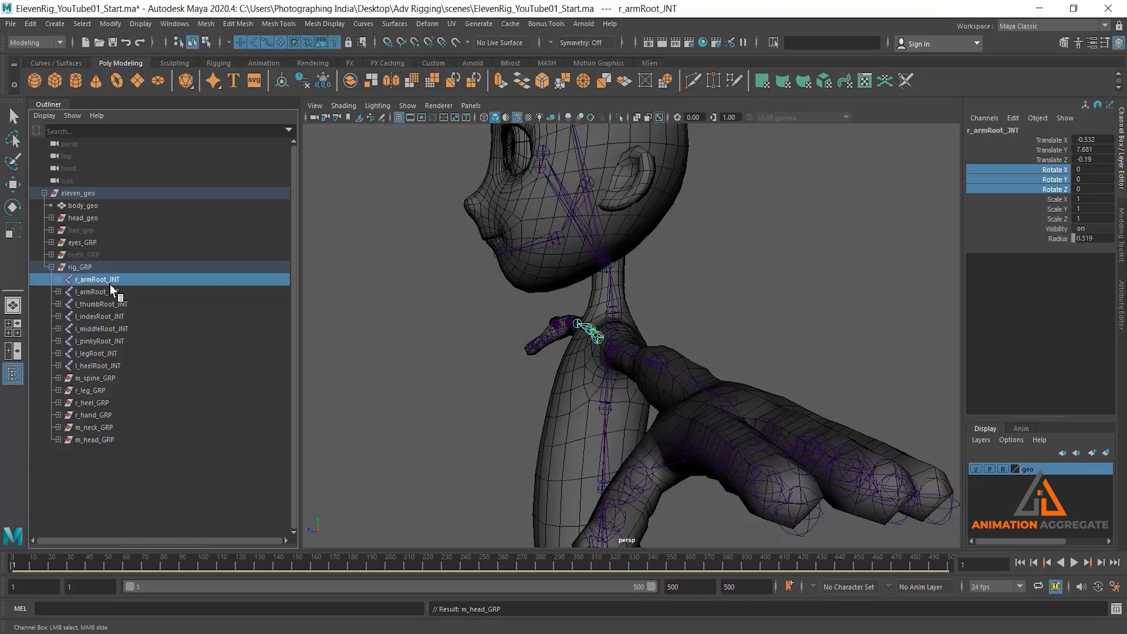
key("ctrl+g")
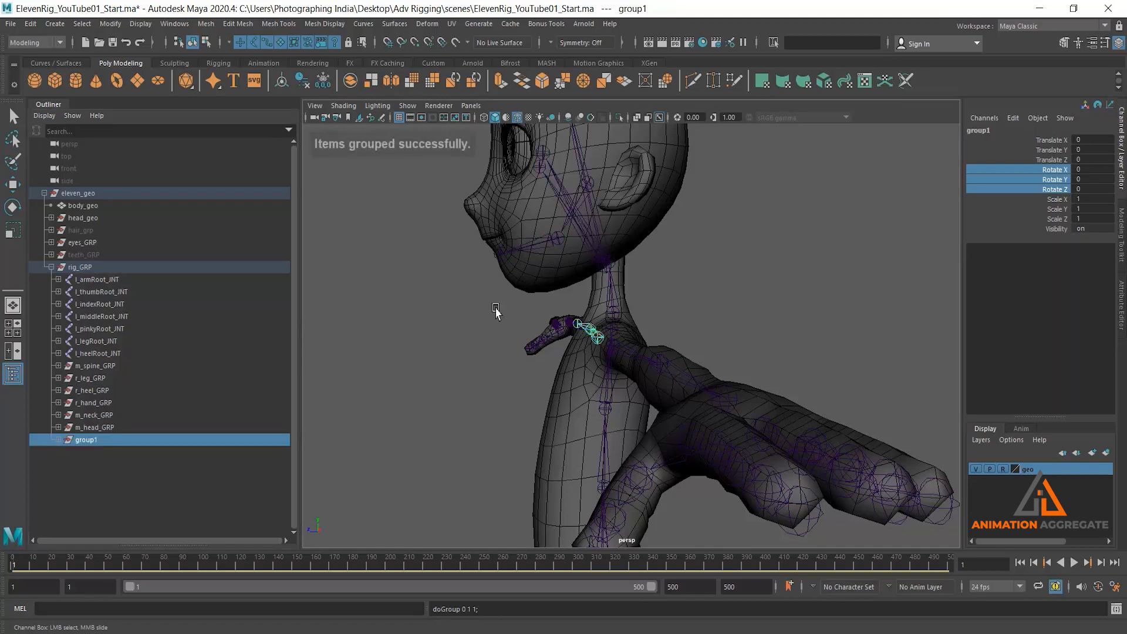
key("f")
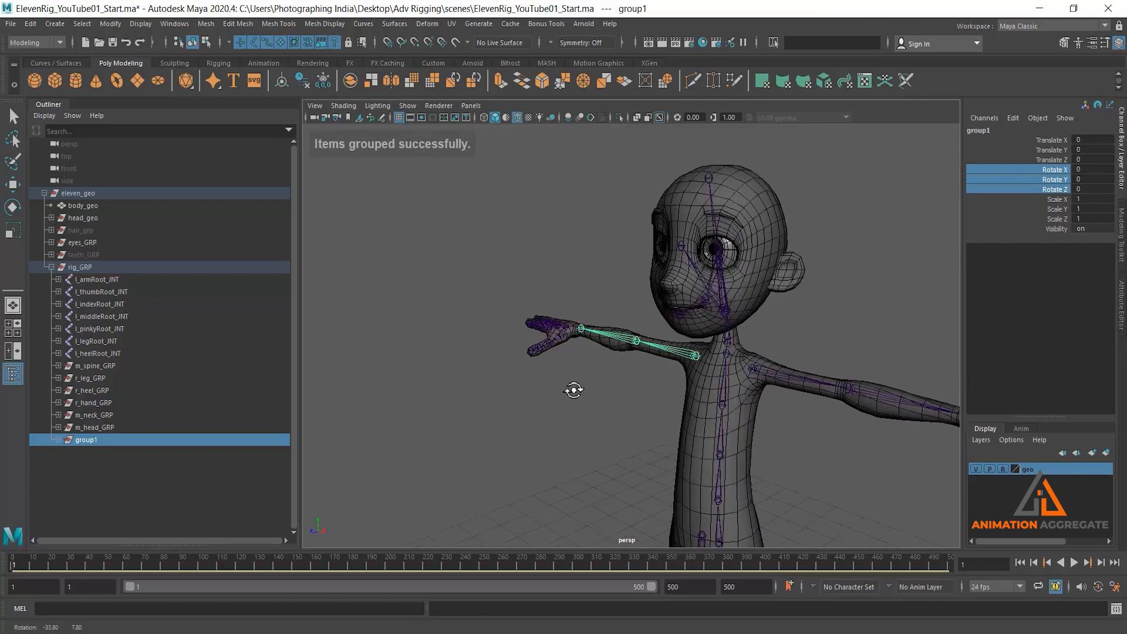
left_click(58, 440)
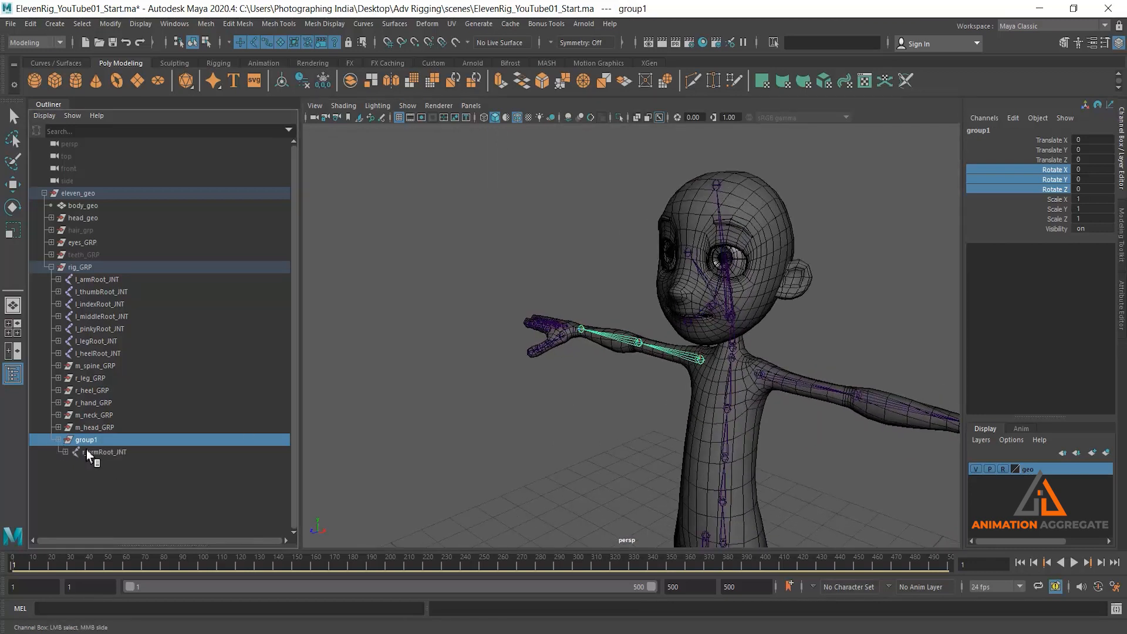
left_click(96, 453)
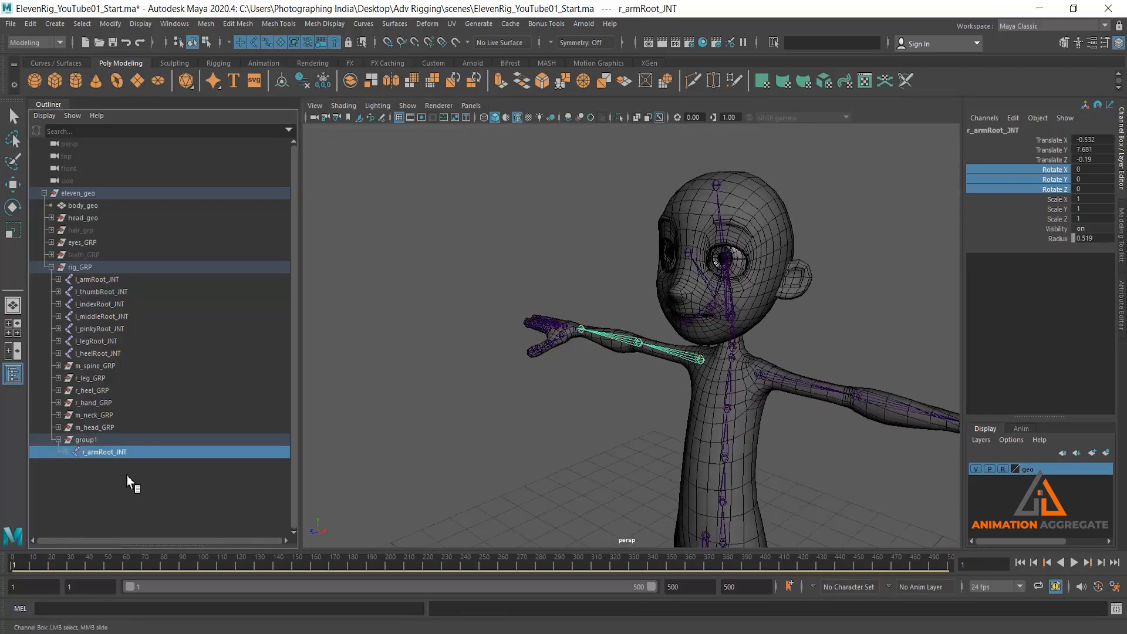
left_click(99, 280)
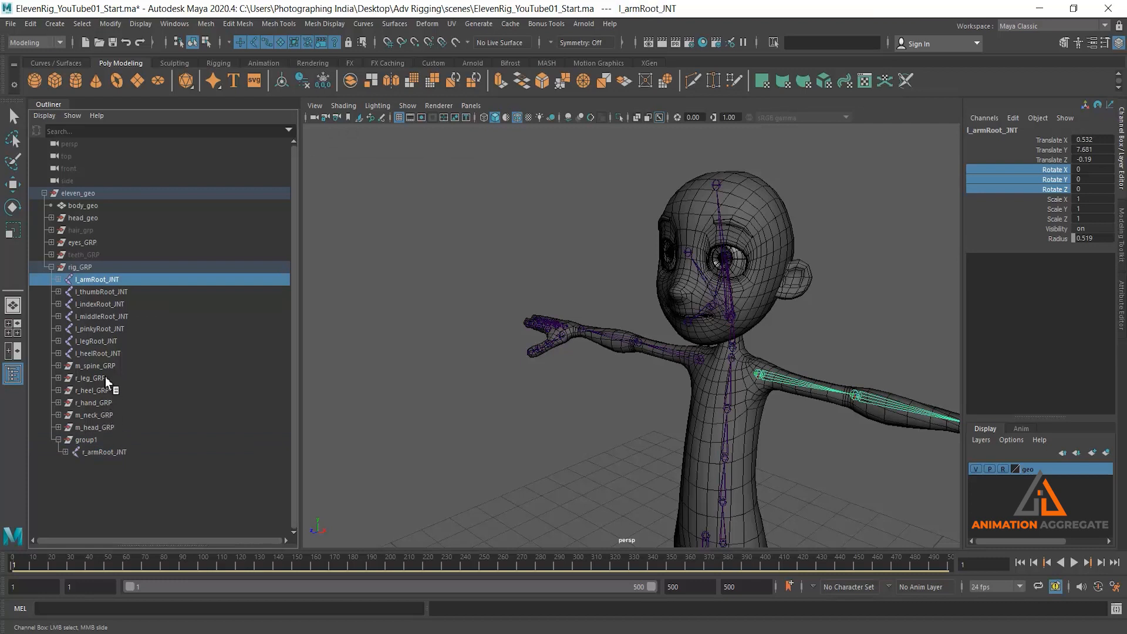
double_click(118, 440)
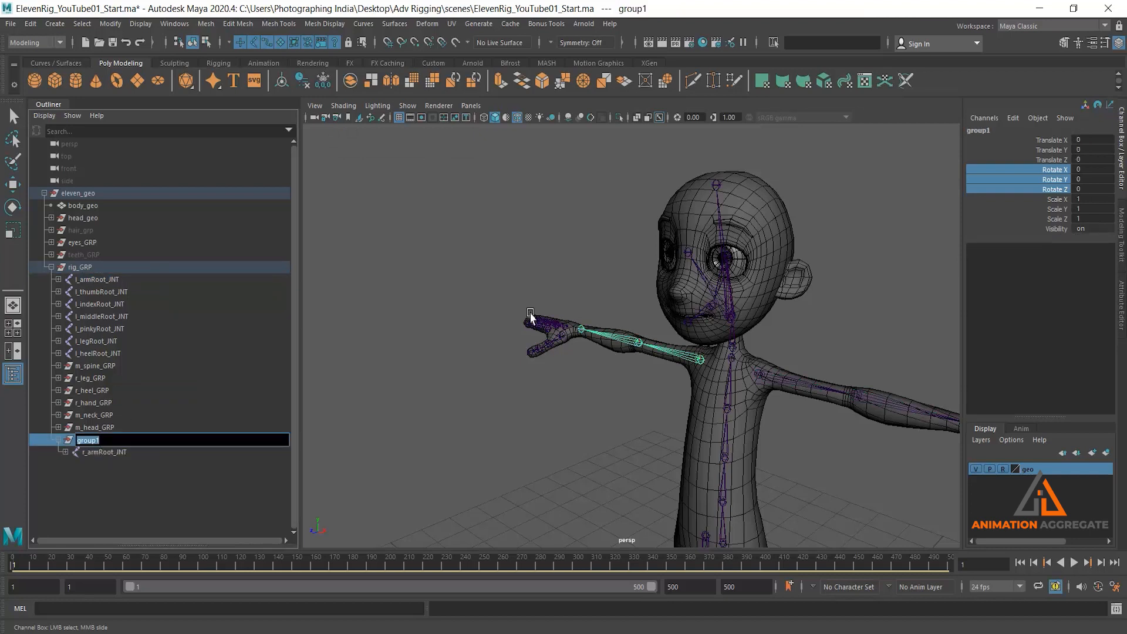
type("r_arm_GRP")
key("Return")
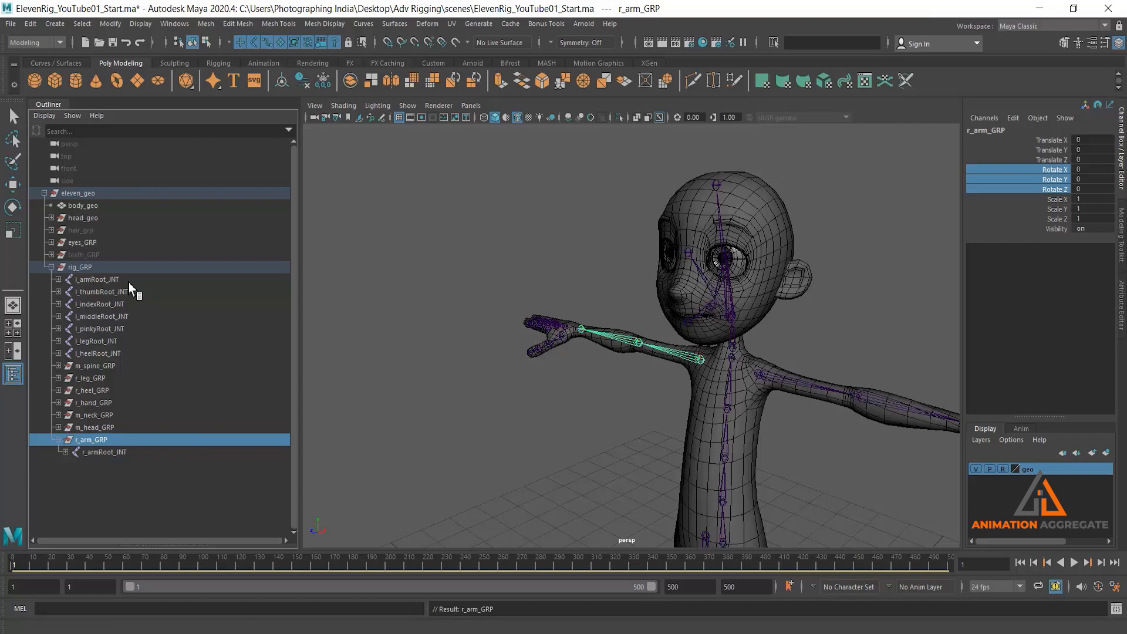
Put l_armRoot_JNT into its own group inside rig_GRP and name the group l_arm_GRP
left_click_drag(671, 429, 625, 395, "alt")
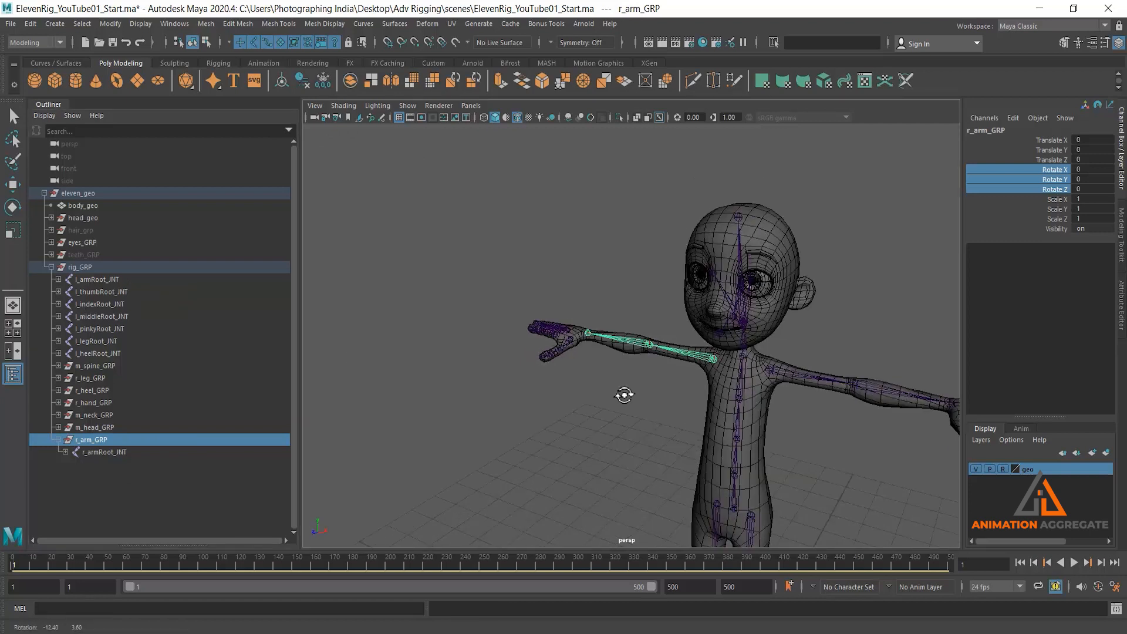
left_click(97, 280)
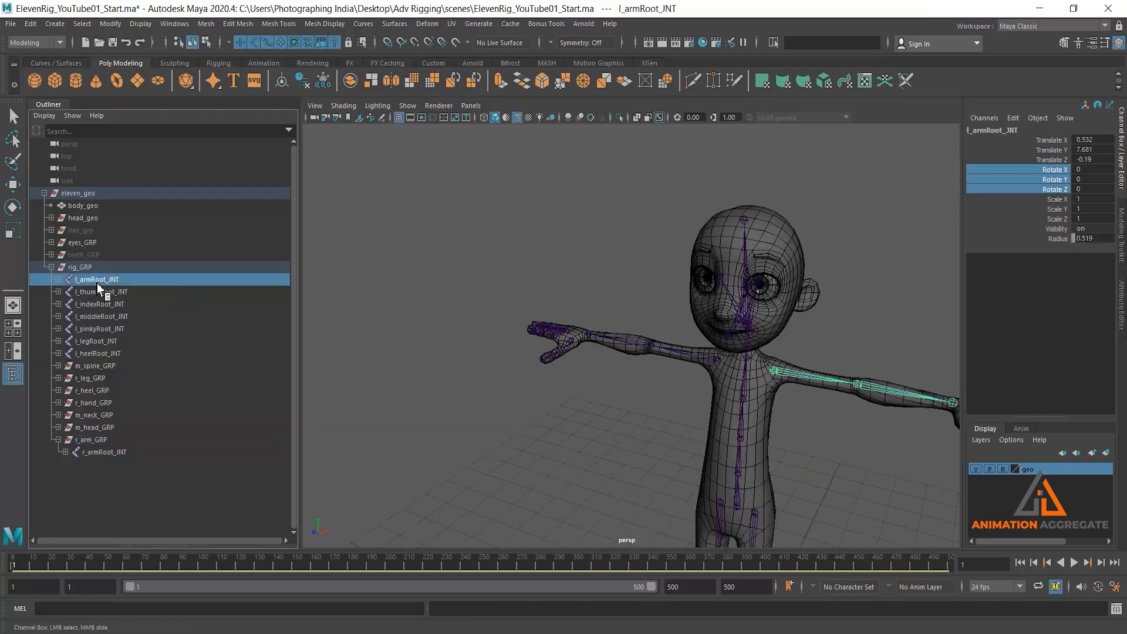
key("ctrl+g")
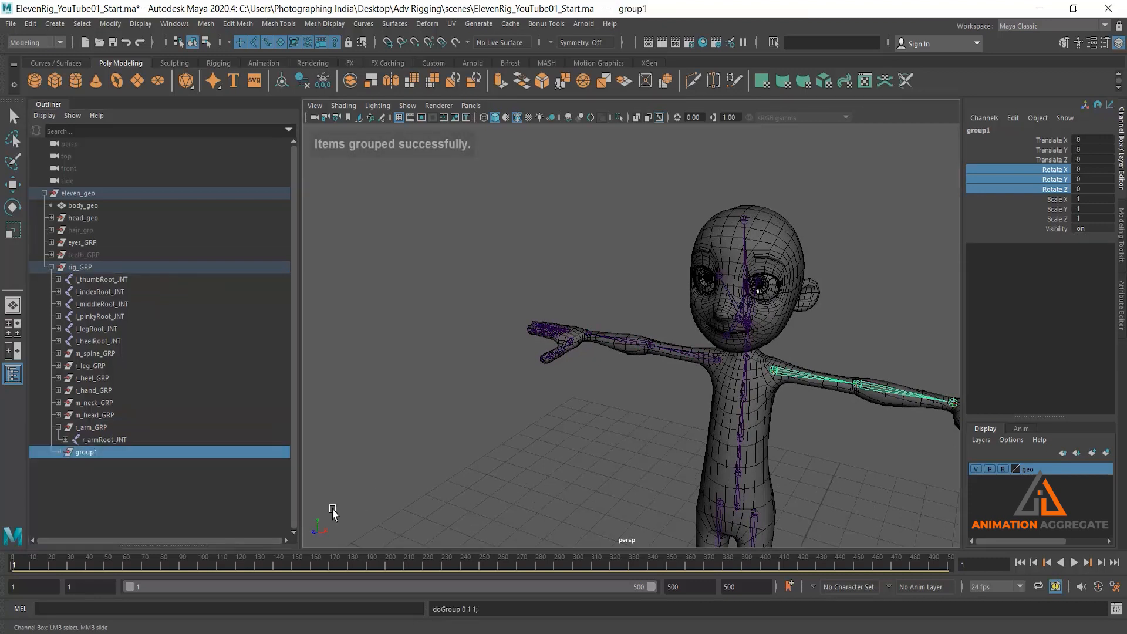
double_click(102, 456)
type("l_arm_GRP")
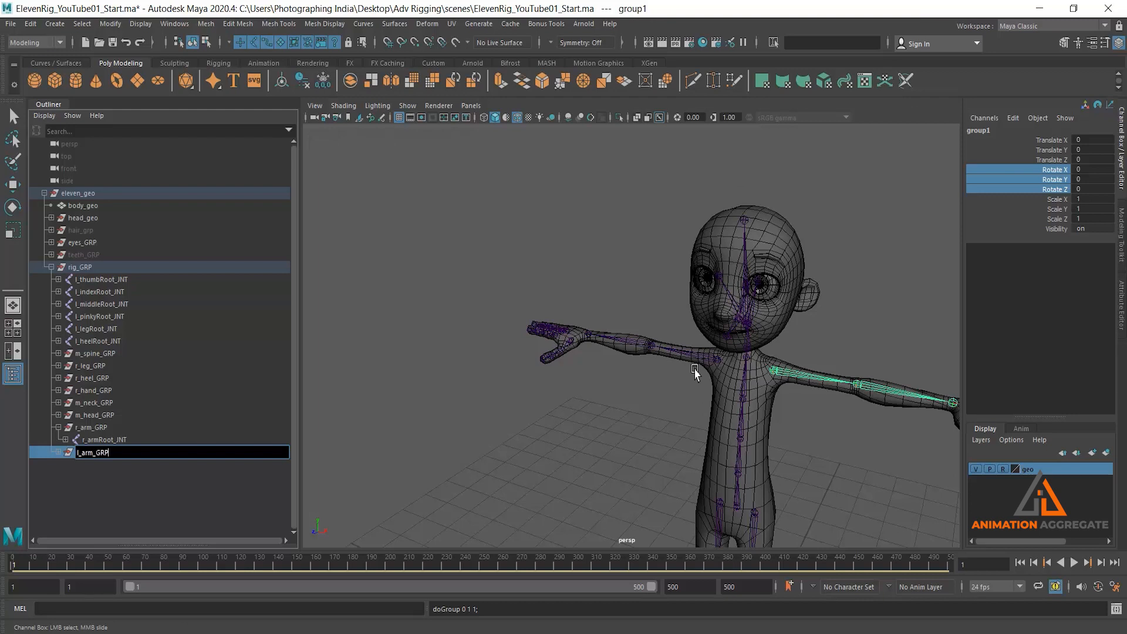
key("Return")
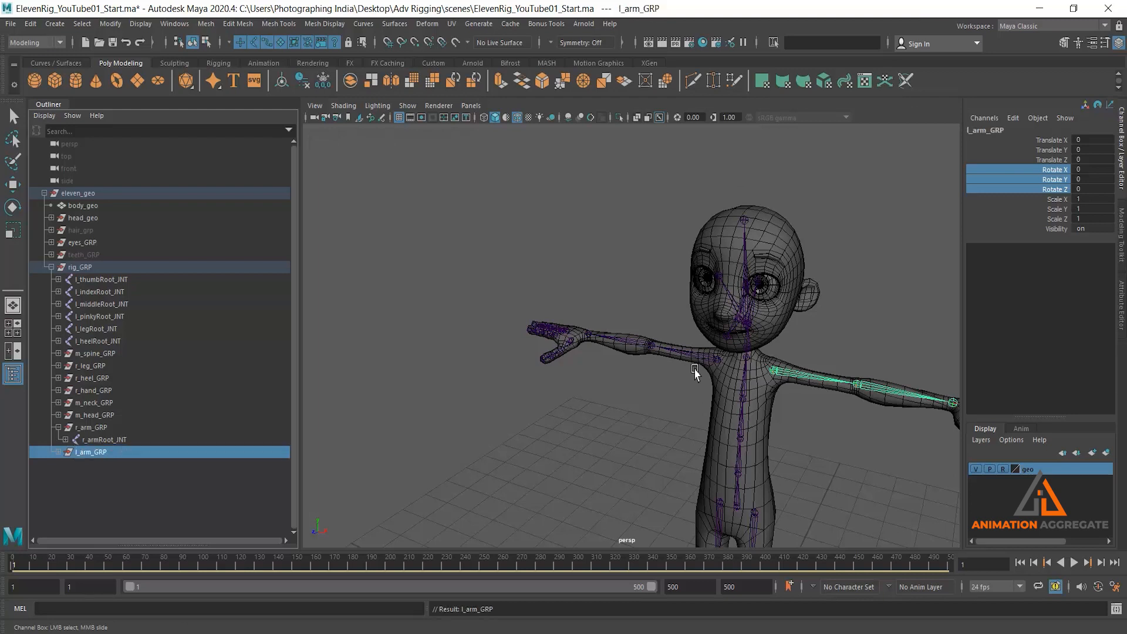
Group the left thumb, index, middle and pinky root joints together inside rig_GRP and name the group l_hand_GRP
left_click(109, 282)
left_click(109, 293, "ctrl")
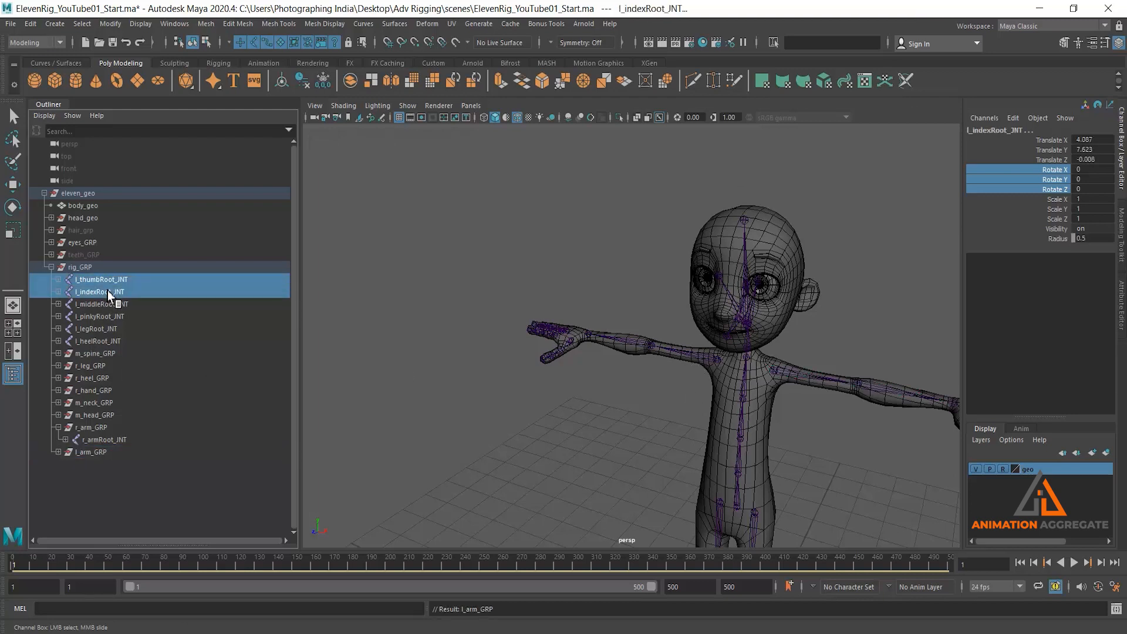
left_click(108, 305, "ctrl")
left_click(106, 317, "ctrl")
left_click(105, 329, "ctrl")
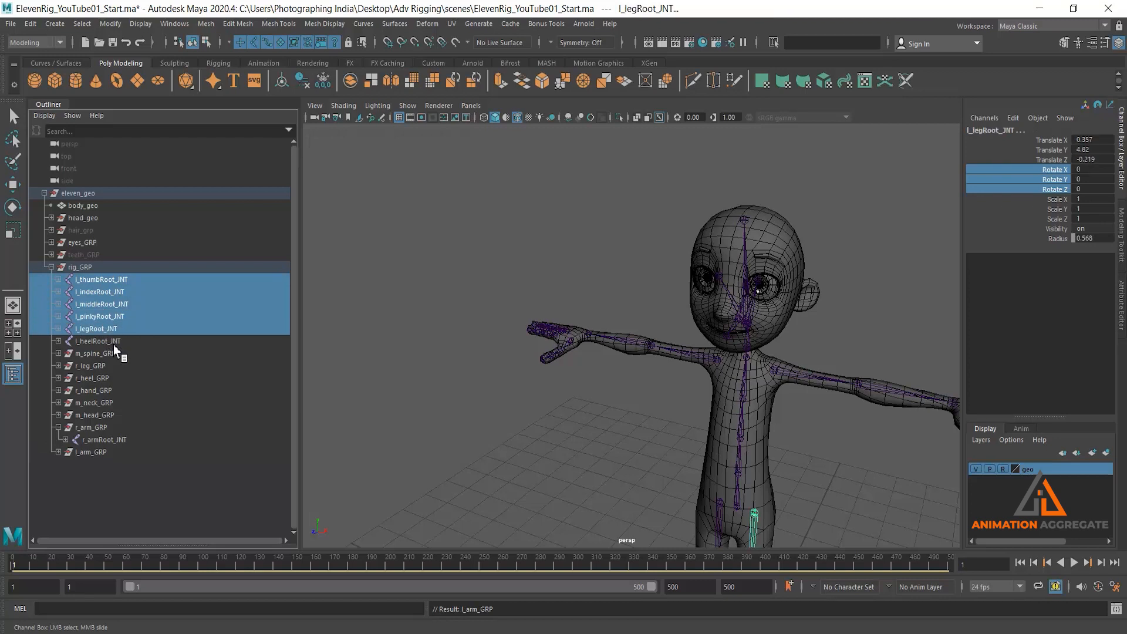
left_click(121, 329, "ctrl")
middle_click_drag(134, 314, 410, 383)
key("ctrl+g")
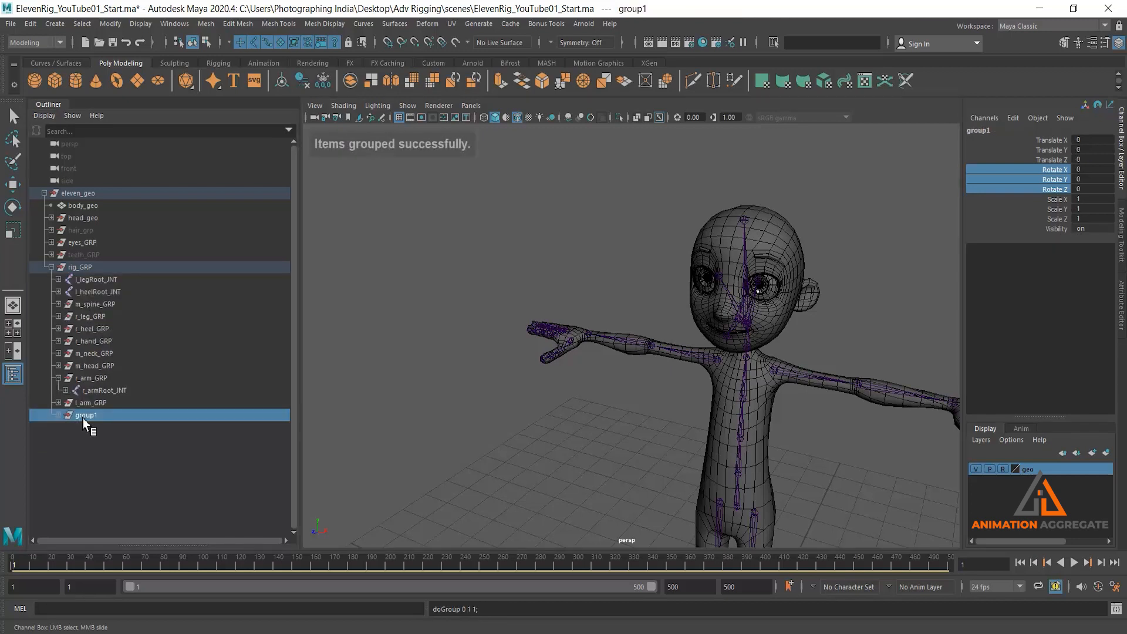
double_click(112, 417)
type("l_")
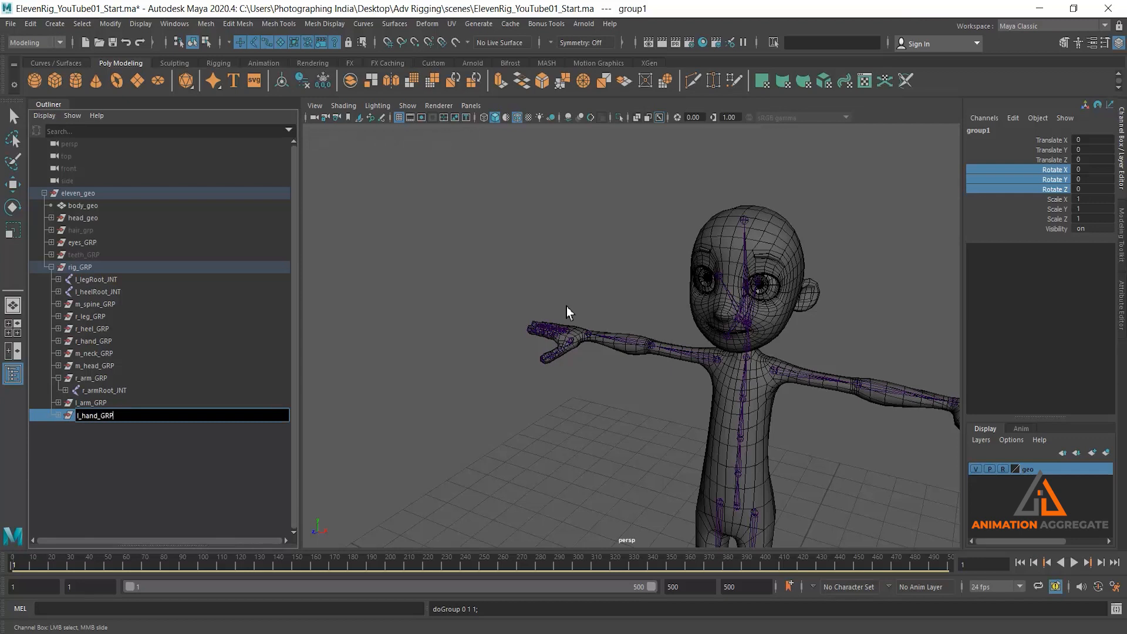
type("hand_GRP")
key("Return")
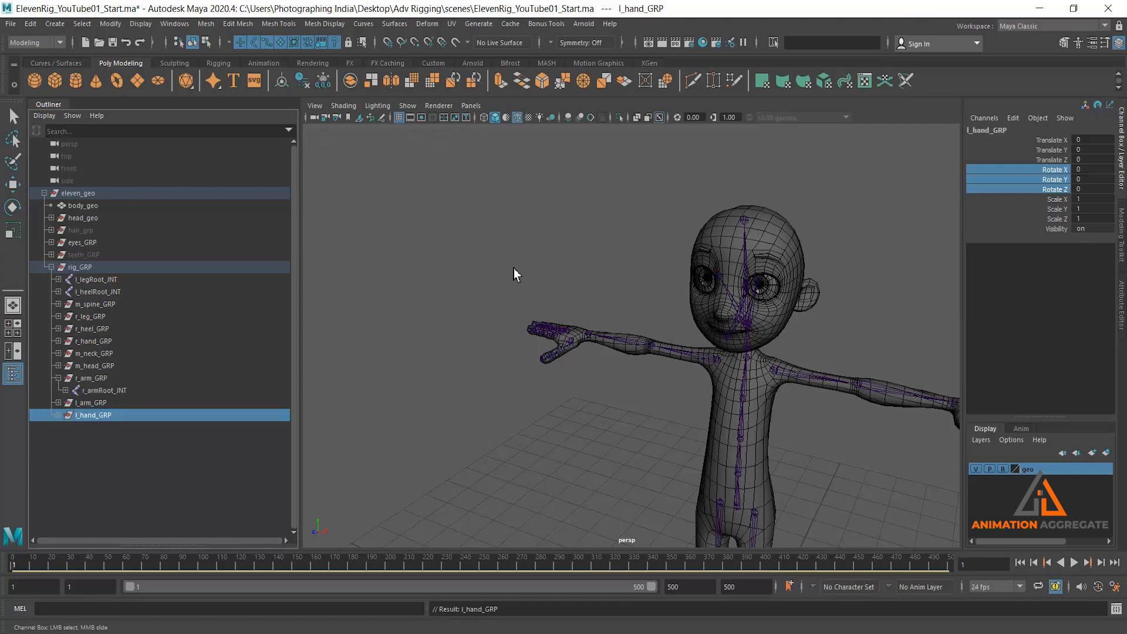
Put l_legRoot_JNT into its own group inside rig_GRP and name the group l_leg_GRP
left_click(112, 282)
right_click_drag(716, 451, 674, 420, "alt")
middle_click_drag(675, 420, 635, 359, "alt")
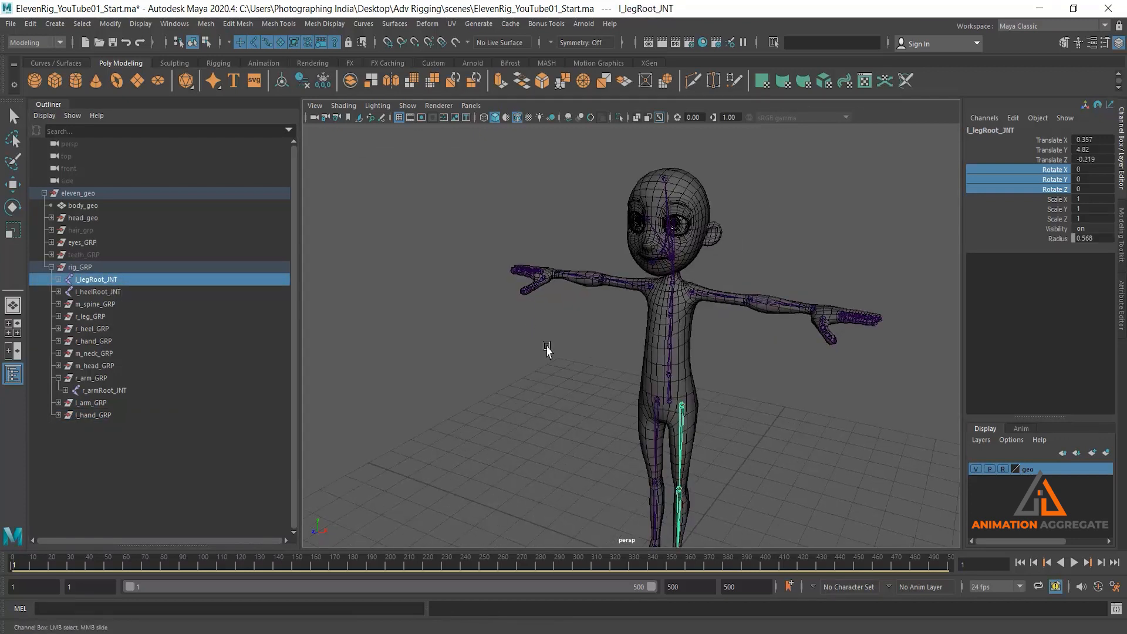
left_click(7, 311)
key("ctrl+g")
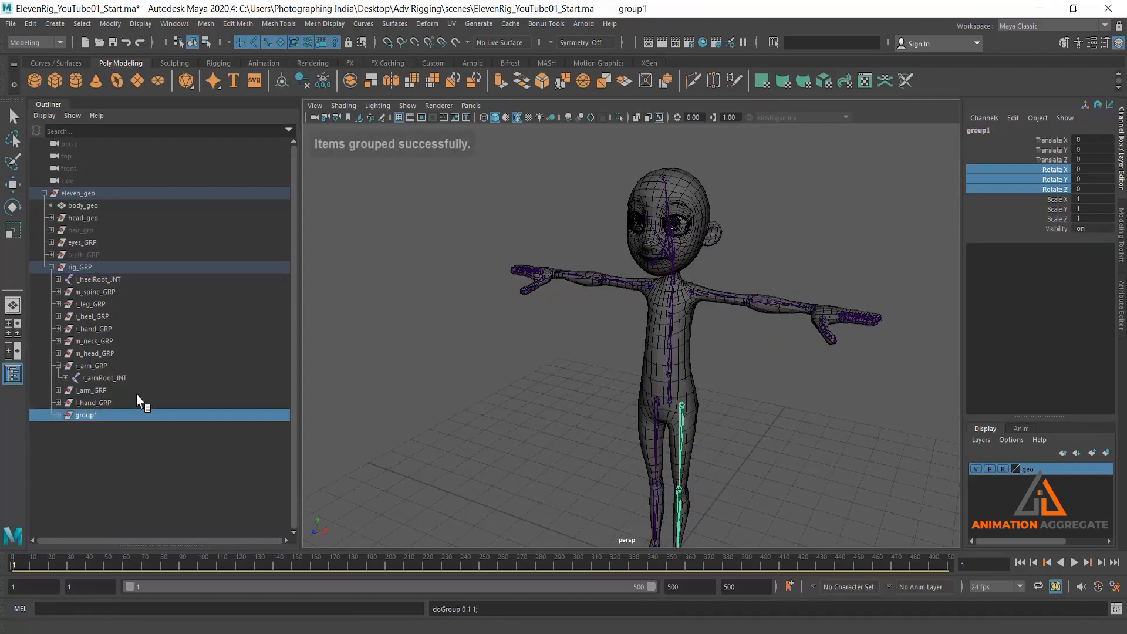
double_click(85, 416)
key("BackSpace")
type("l_leg_GRP")
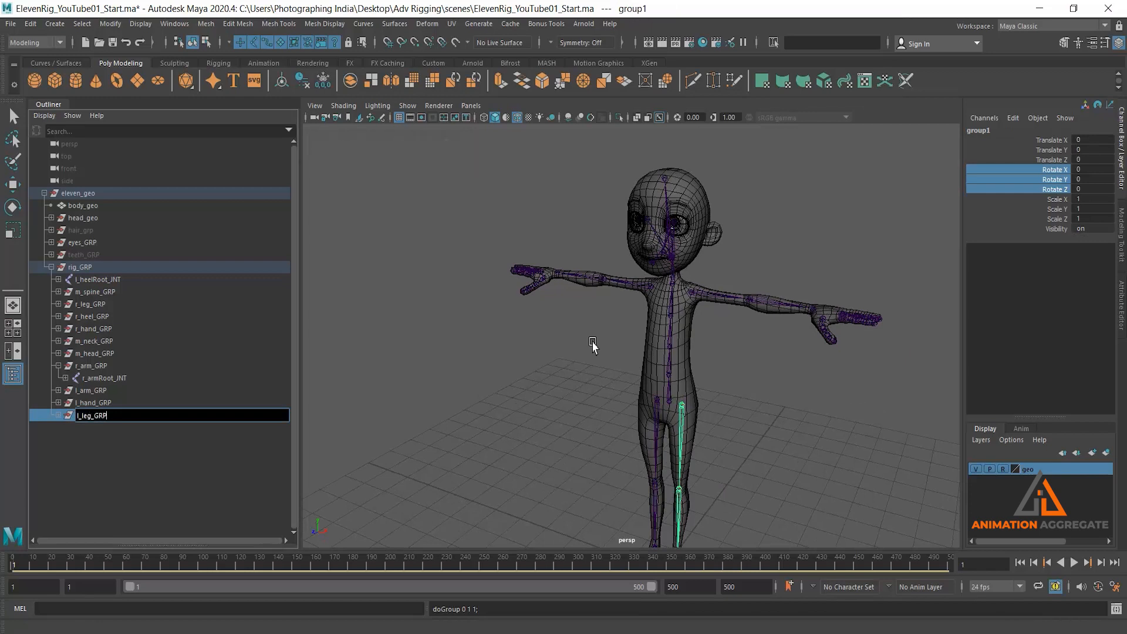
key("Return")
Put l_heelRoot_JNT into its own group named l_heel_GRP inside rig_GRP, and collapse r_arm_GRP
left_click(117, 282)
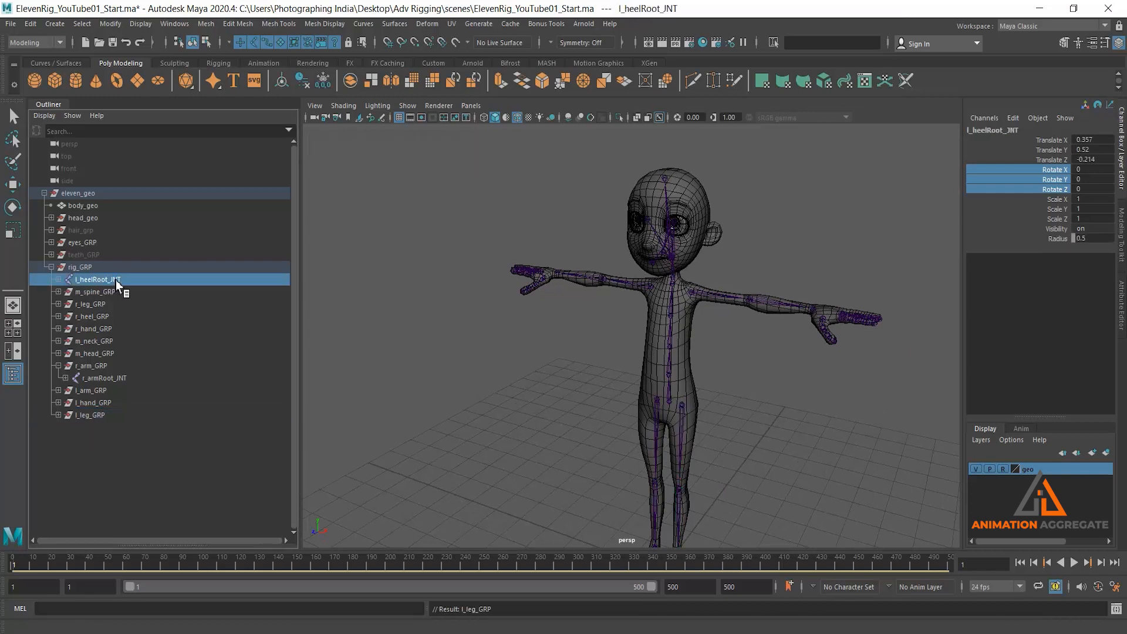
key("ctrl+g")
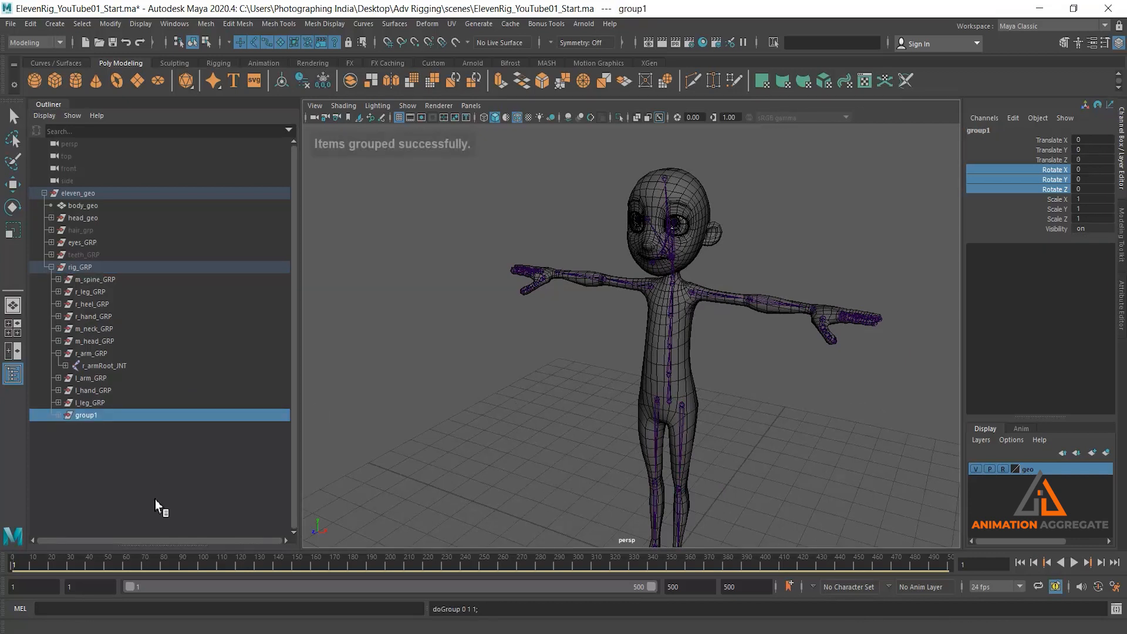
double_click(88, 416)
type("l_heel_GRP")
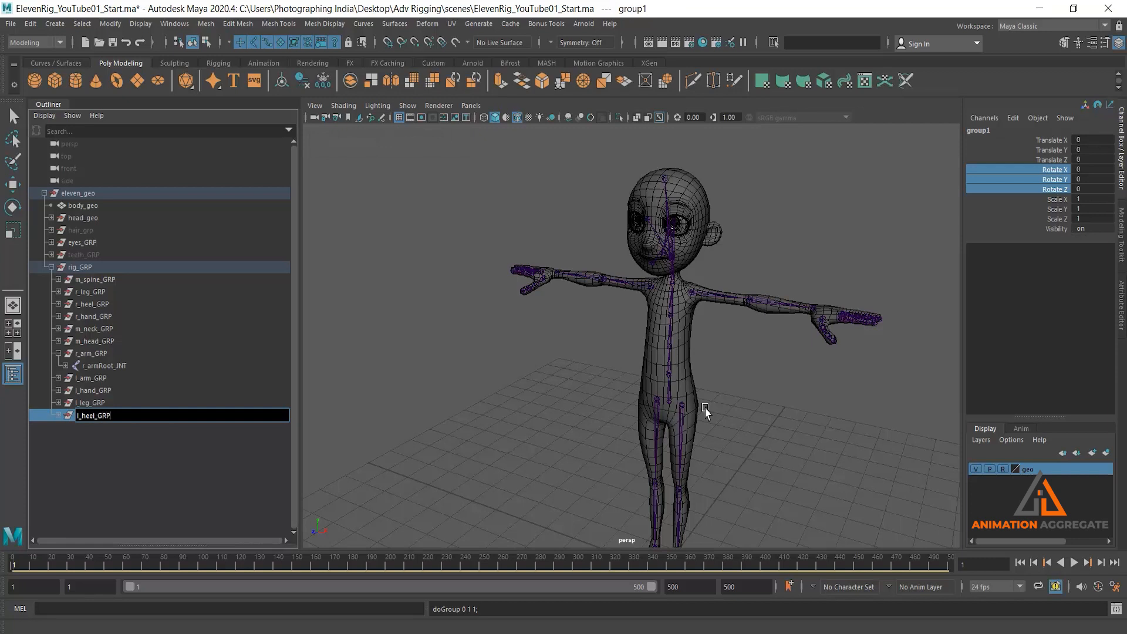
key("Return")
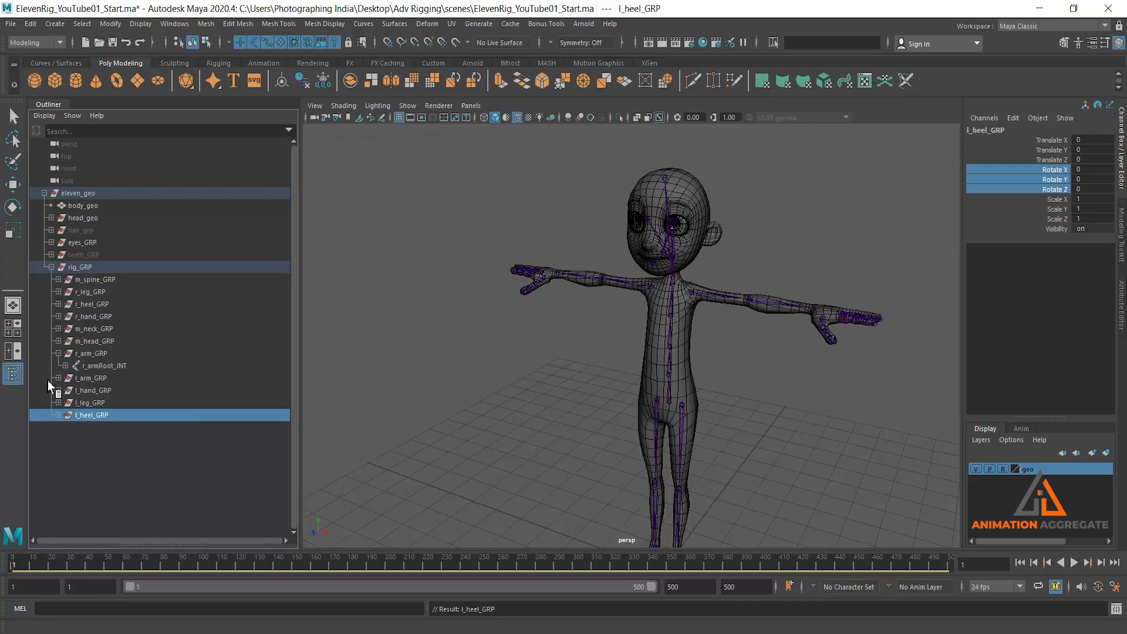
left_click(59, 354)
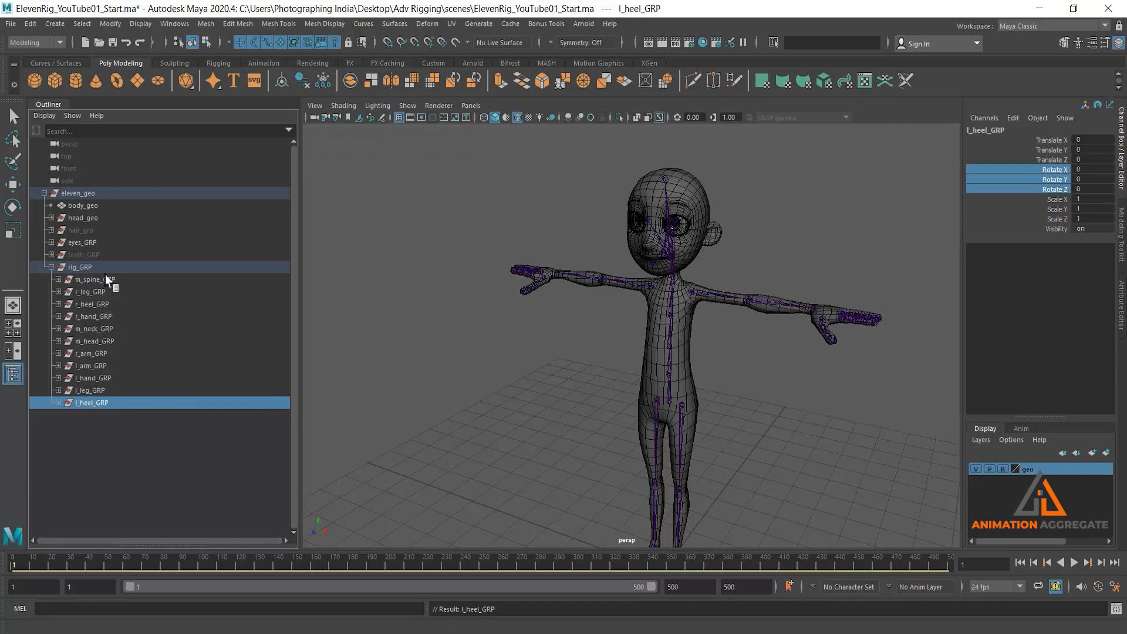
Reorder the rig hierarchy so that l_leg_GRP sits directly below r_leg_GRP
scroll(619, 356, "down", 1)
middle_click_drag(619, 356, 557, 265, "alt")
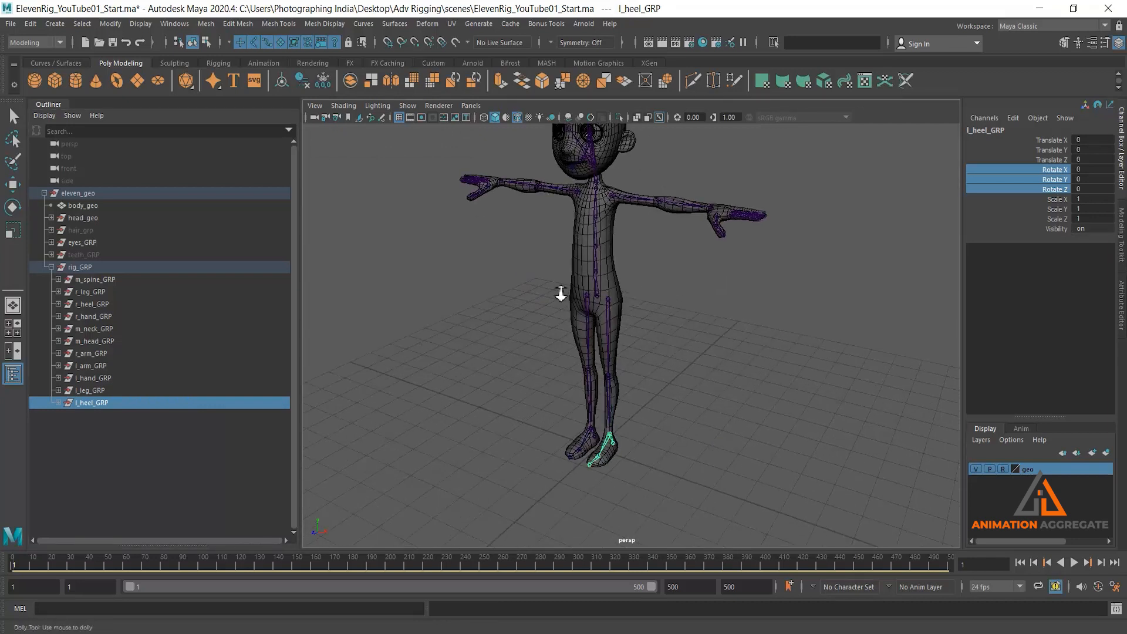
scroll(552, 297, "up", 1)
left_click(486, 292)
left_click(91, 291)
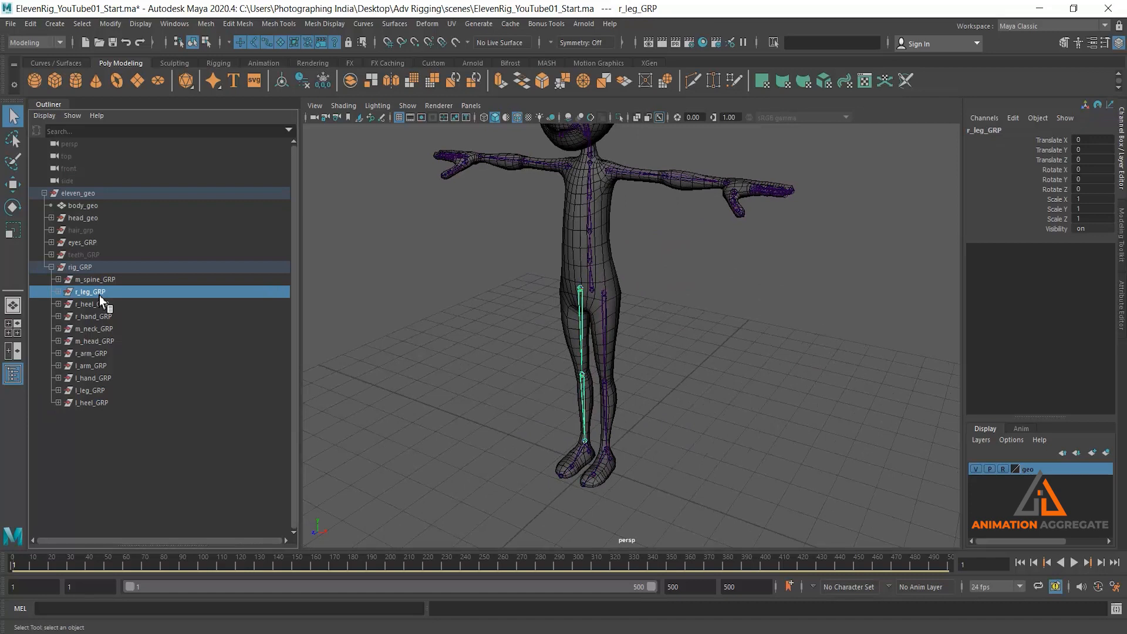
left_click(96, 393)
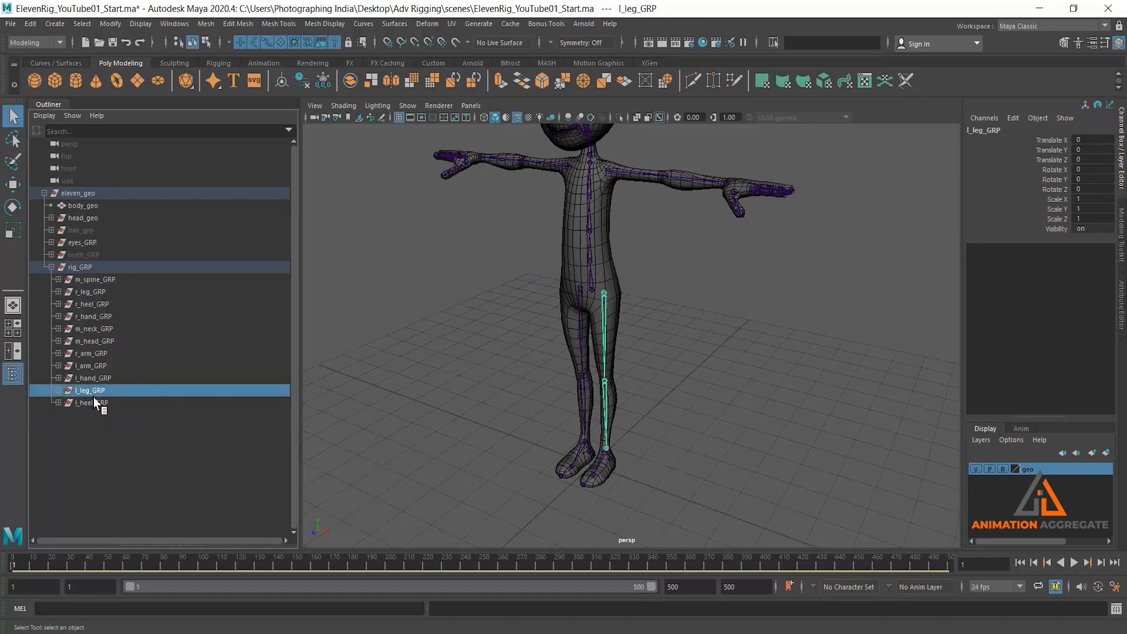
left_click_drag(89, 392, 94, 304)
left_click_drag(95, 304, 95, 304)
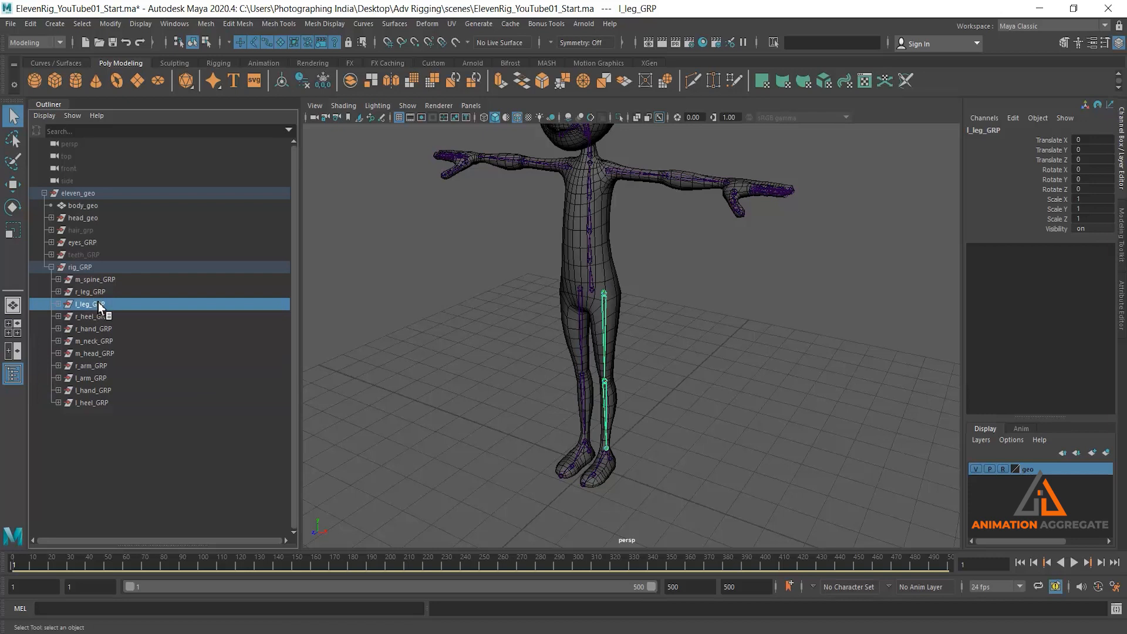
Check the two leg groups and move l_heel_GRP directly below r_heel_GRP in the rig hierarchy
left_click(102, 296)
left_click(104, 308)
left_click(105, 295)
left_click(107, 307)
left_click(107, 319)
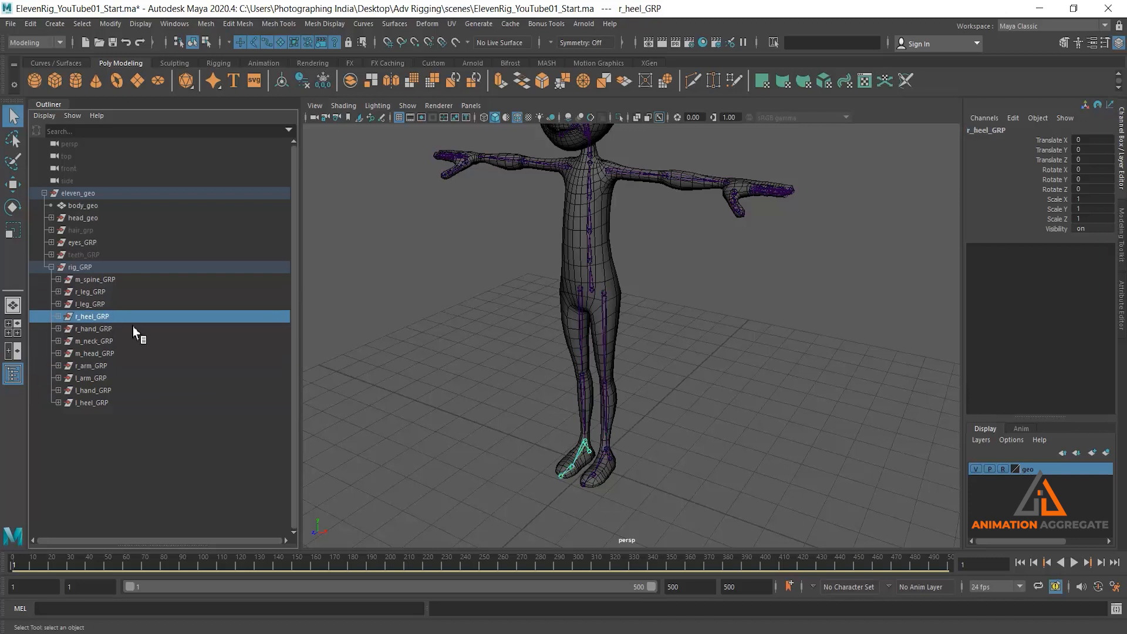
left_click(93, 403)
mouse_move(93, 403)
left_mouse_down()
mouse_move(101, 323)
mouse_move(95, 396)
left_mouse_up()
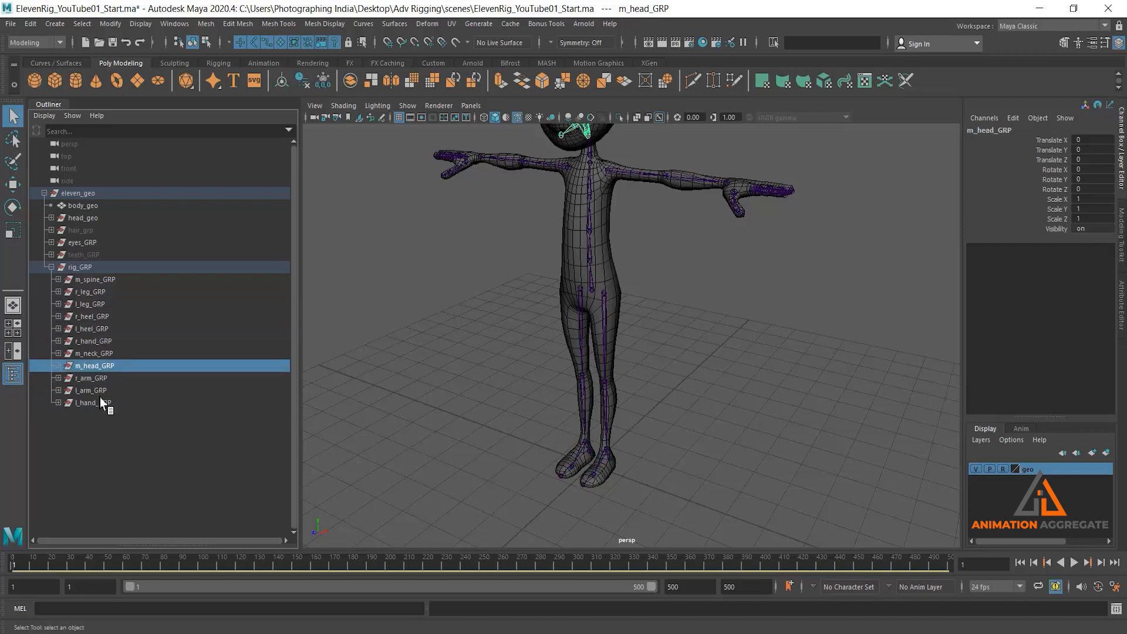
Pair the hand groups at the end of the rig hierarchy, with r_hand_GRP directly above l_hand_GRP
left_click(98, 406)
mouse_move(98, 407)
middle_mouse_down()
mouse_move(98, 350)
mouse_move(100, 411)
middle_mouse_up()
left_click(100, 344, "ctrl")
left_click(91, 376)
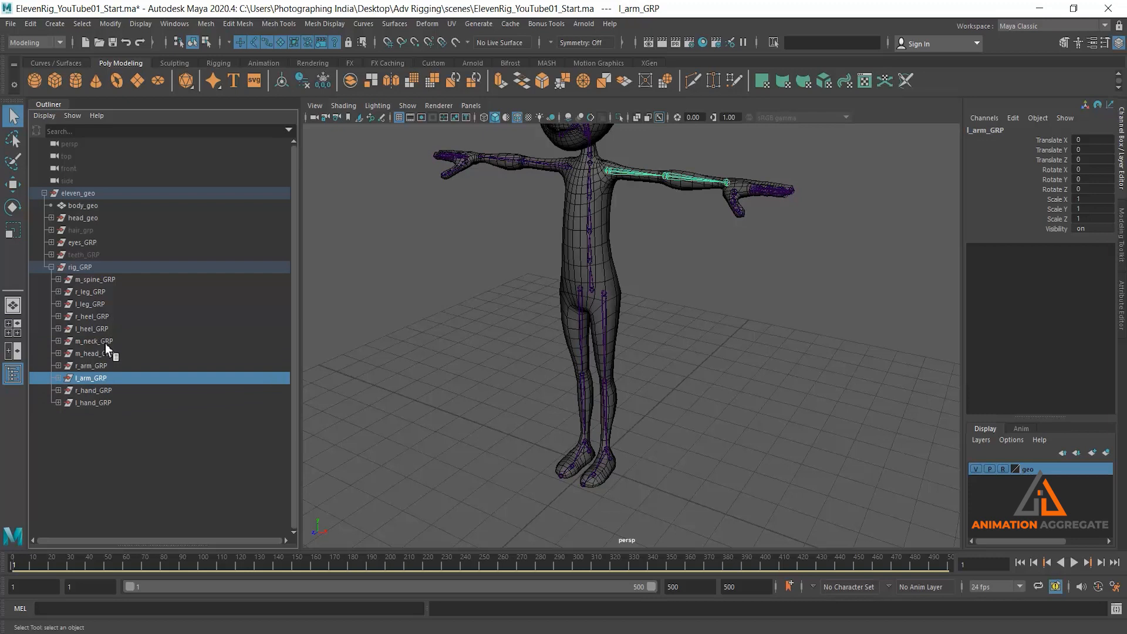
Move m_neck_GRP and m_head_GRP together to directly below m_spine_GRP in the rig hierarchy
left_click(105, 343)
left_click(101, 354, "ctrl")
middle_click_drag(99, 351, 111, 289)
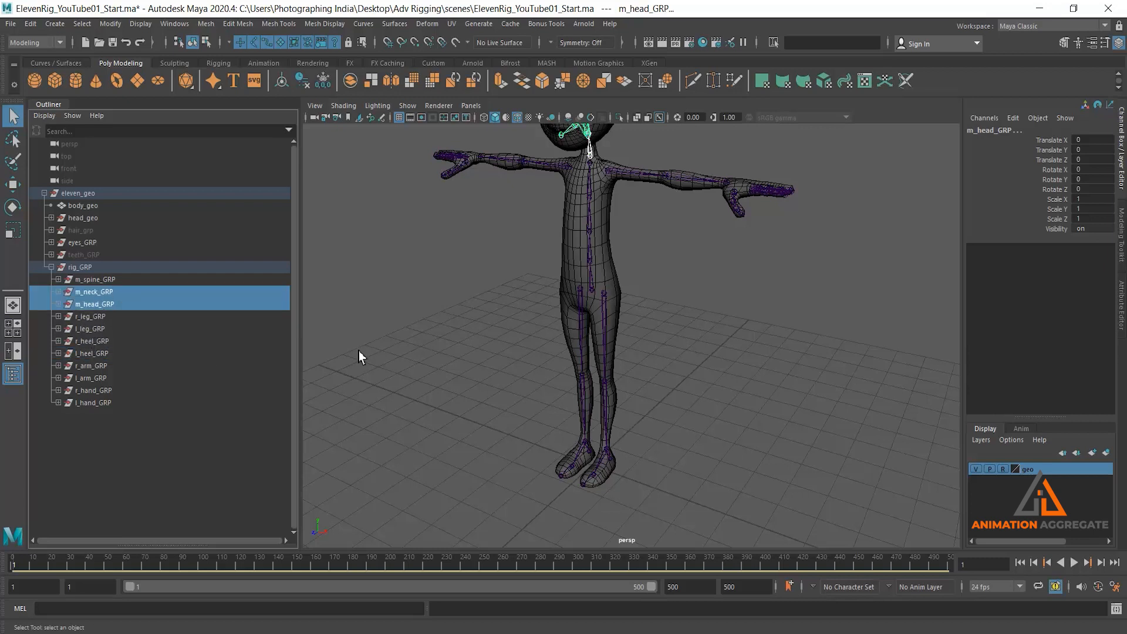
Review the reordered groups in rig_GRP one by one, from m_spine_GRP to r_arm_GRP, checking which joints each contains
scroll(562, 328, "down", 3)
left_click_drag(563, 328, 535, 320, "alt")
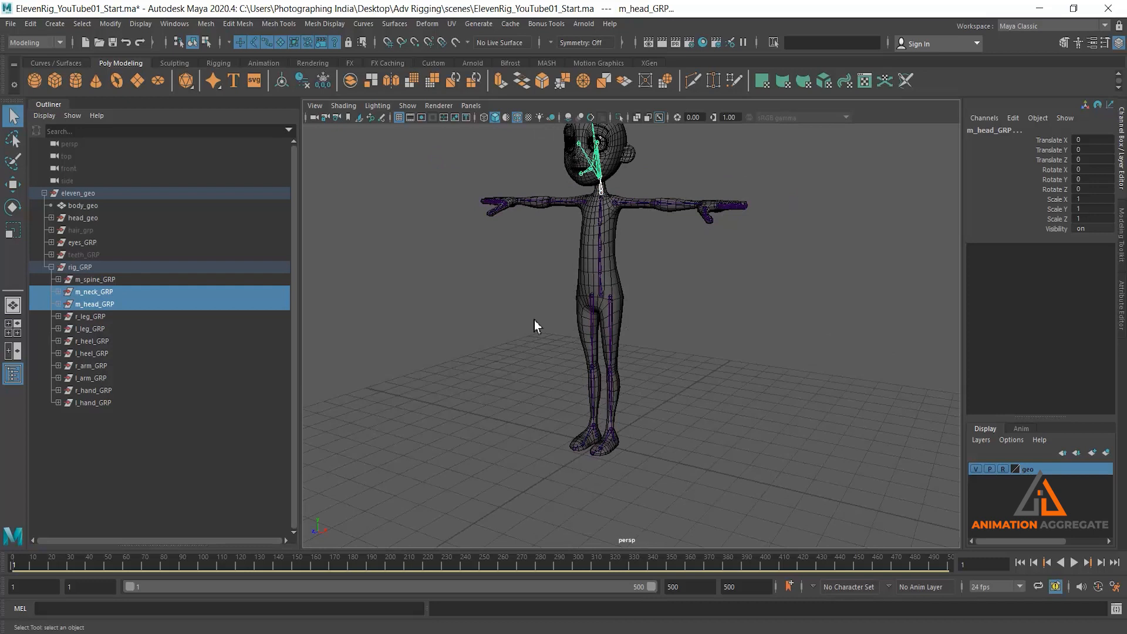
middle_click_drag(534, 276, 539, 321, "alt")
left_click_drag(539, 321, 464, 303, "alt")
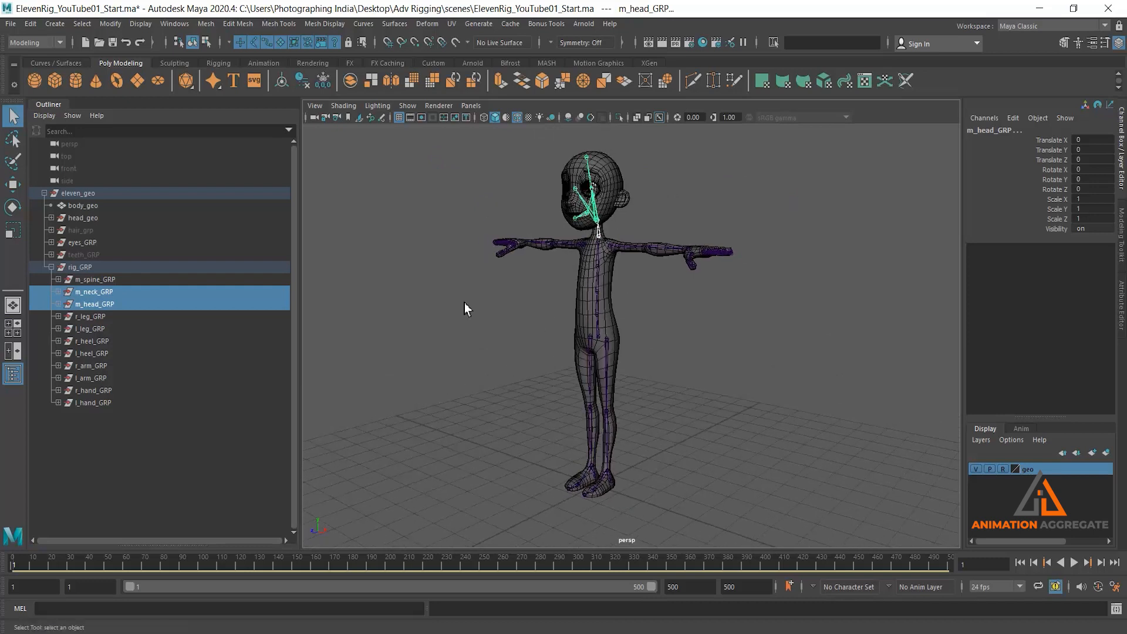
left_click(94, 284)
left_click(94, 293)
left_click(93, 304)
left_click(93, 317)
left_click(93, 328)
left_click(93, 340)
left_click(91, 354)
left_click(91, 366)
left_click_drag(510, 346, 516, 296, "alt")
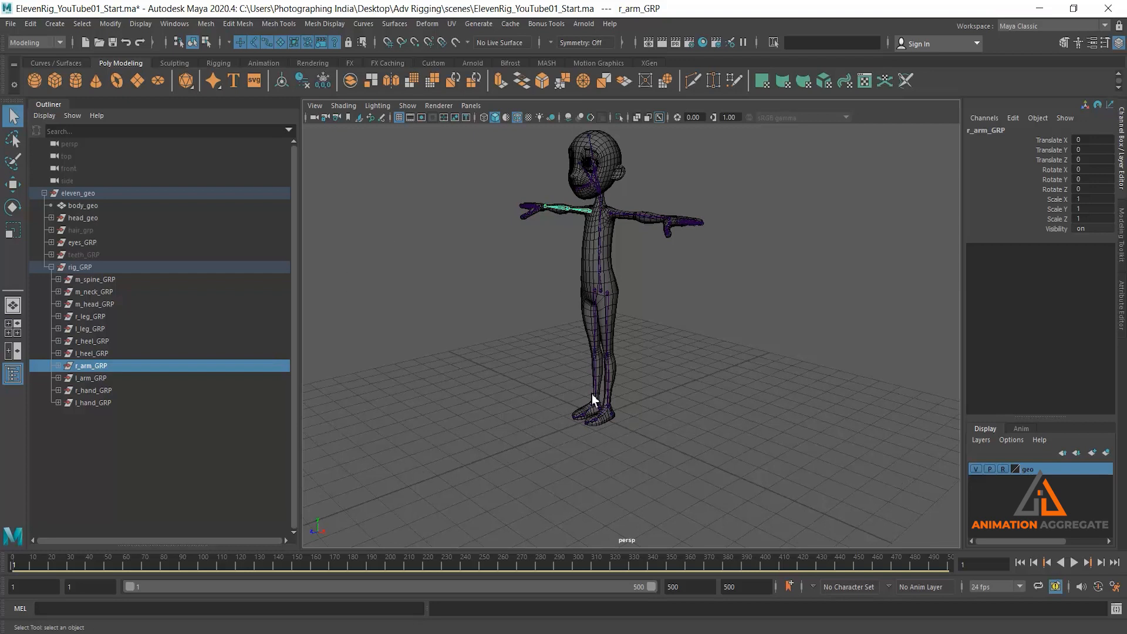
left_click_drag(500, 317, 556, 355, "alt")
left_click(717, 373)
scroll(717, 373, "down", 1)
middle_click_drag(687, 326, 667, 296, "alt")
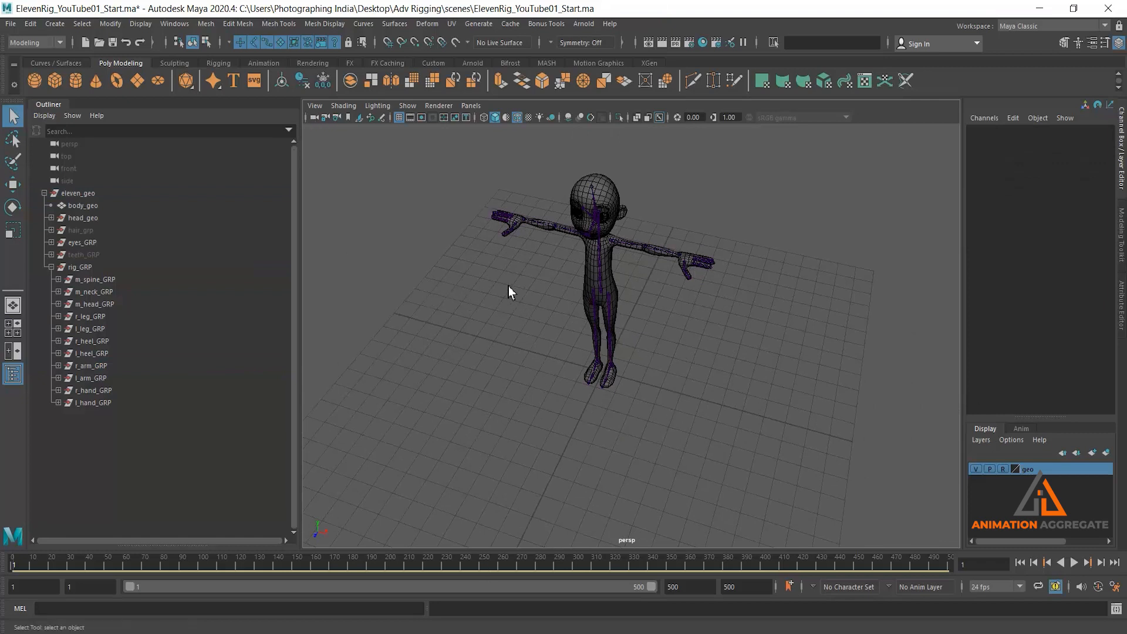
Draw an open 3 Cubic curve with the CV Curve Tool on the ground grid beside the character
left_click(55, 23)
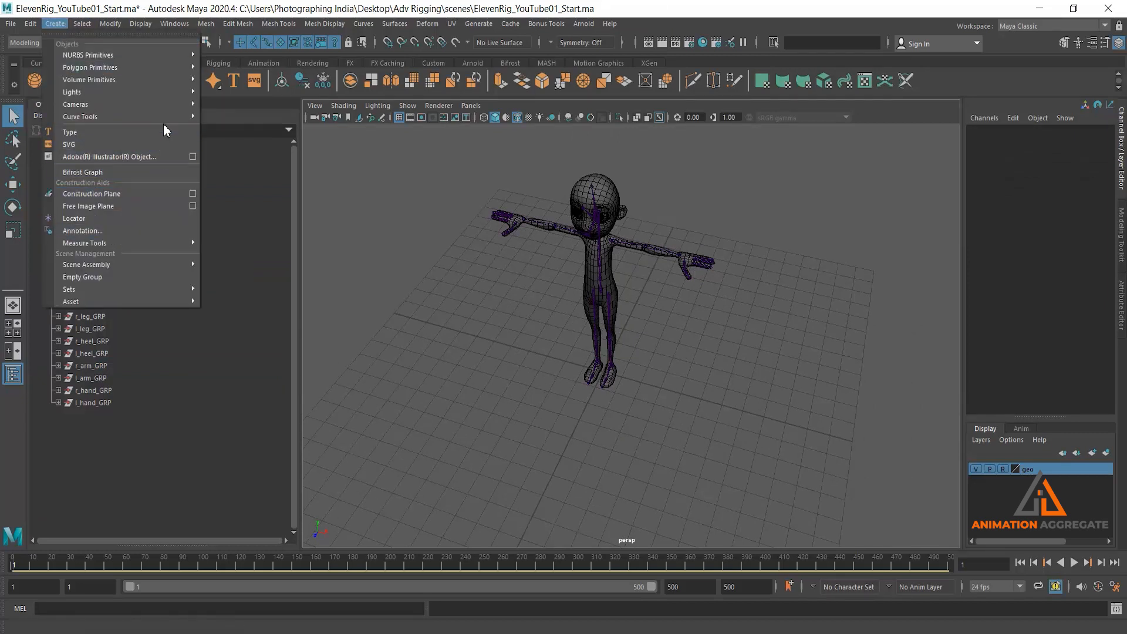
mouse_move(165, 117)
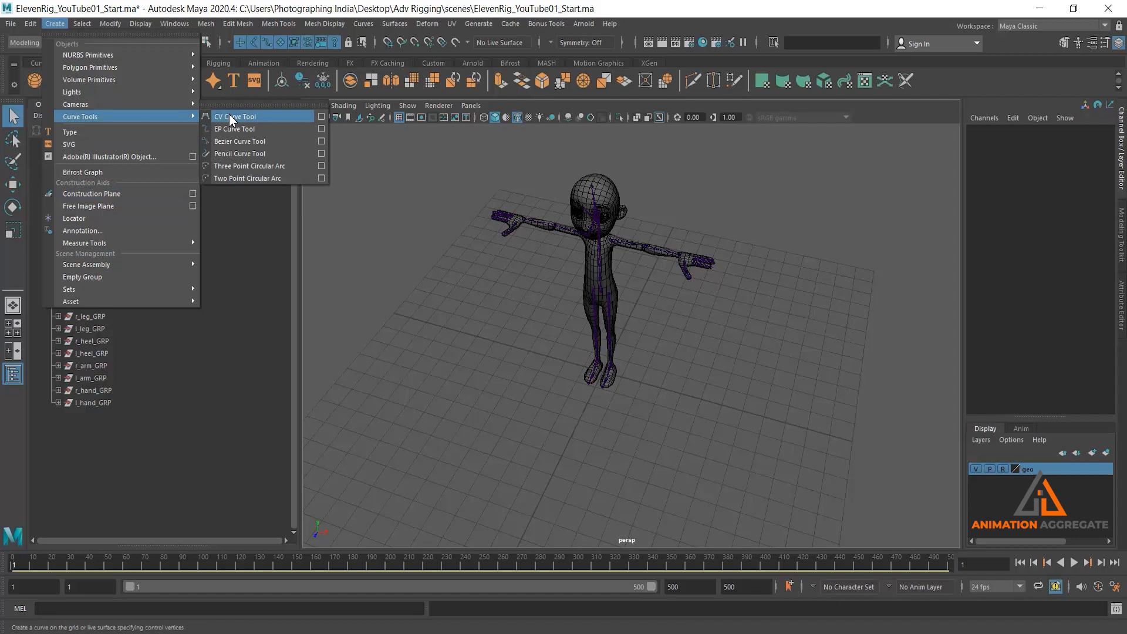
mouse_move(118, 56)
left_click(321, 117)
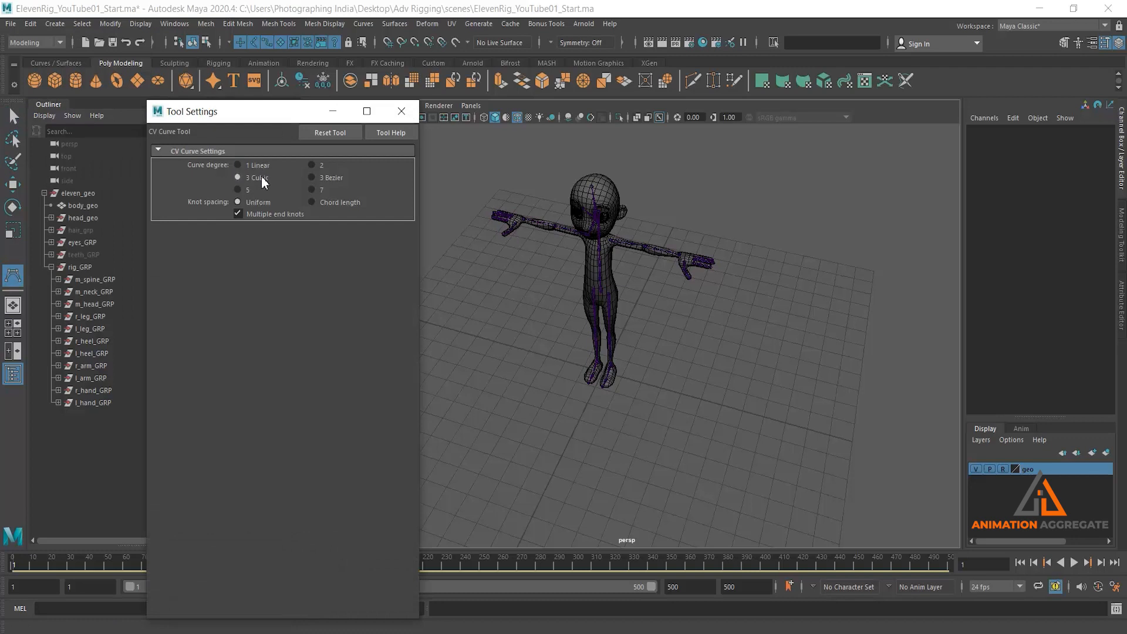
left_click(735, 388)
left_click(792, 389)
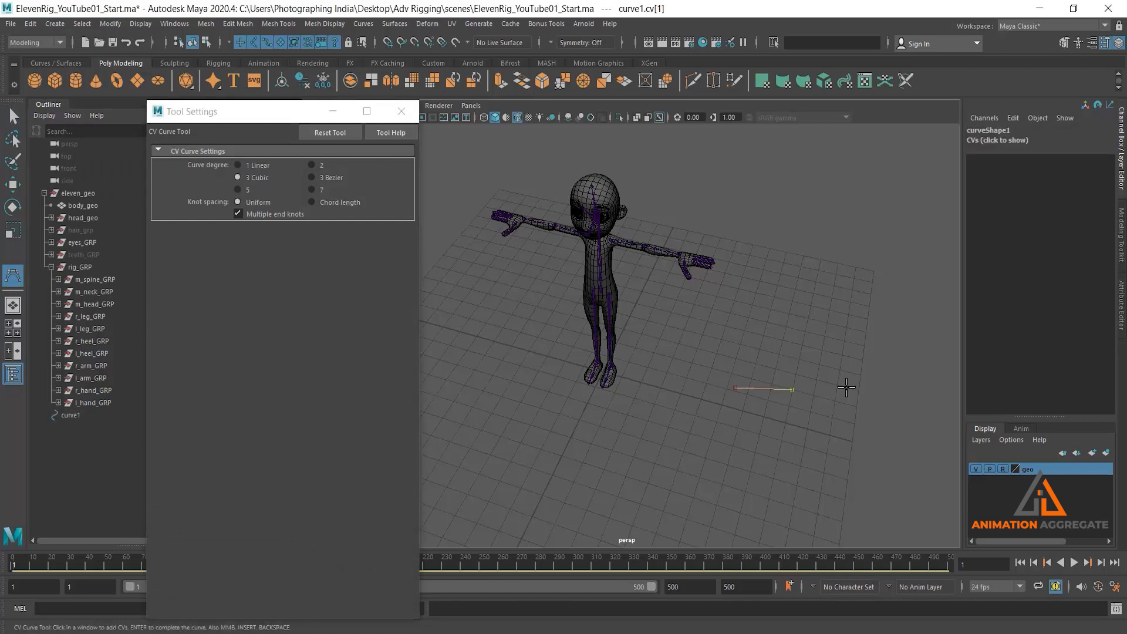
left_click_drag(880, 386, 896, 402)
key("Return")
key("q")
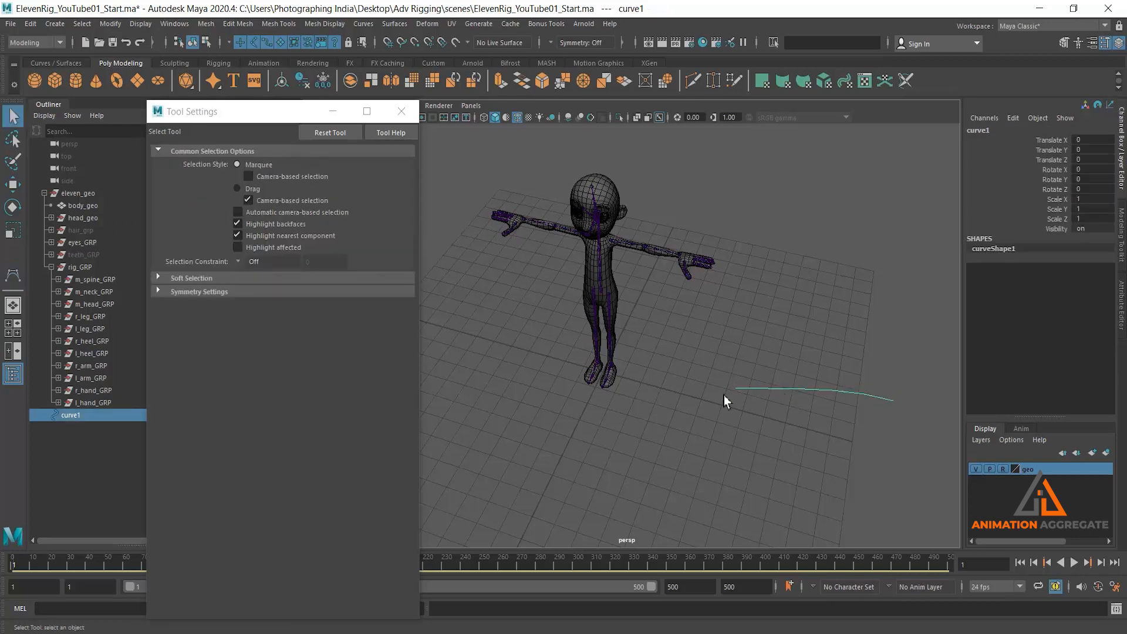
Delete the cubic curve beside the character and restart the CV Curve Tool with the curve degree set to 1 Linear
key("Delete")
left_click(11, 277)
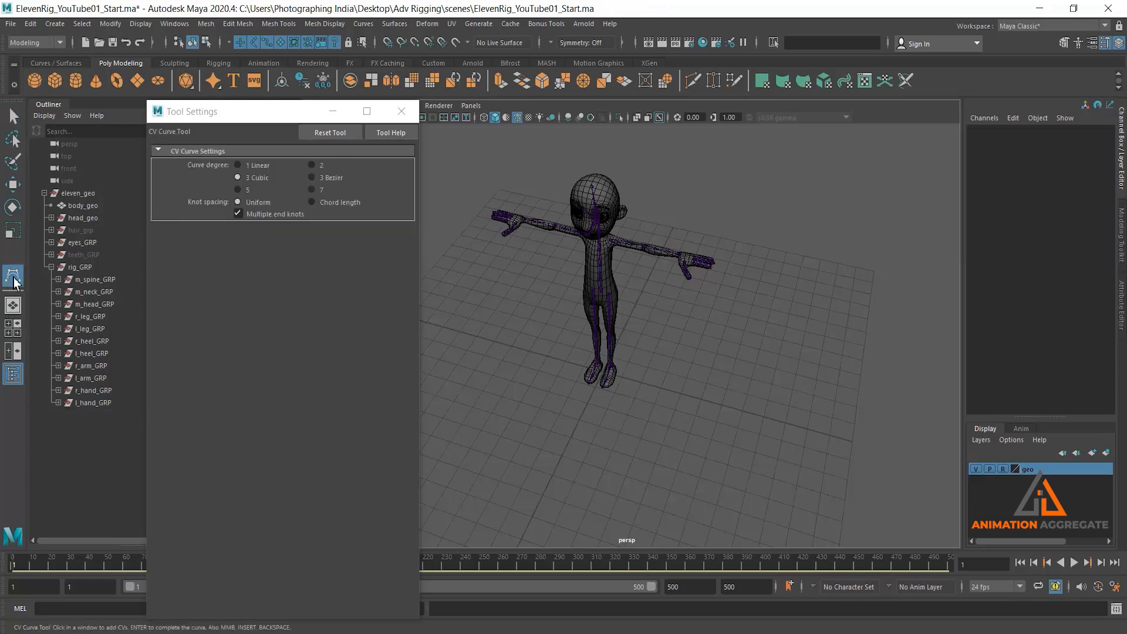
left_click(724, 381)
left_click(775, 354)
left_click(791, 391)
left_click(750, 427)
key("BackSpace")
key("BackSpace")
key("BackSpace")
key("BackSpace")
middle_click_drag(754, 313, 723, 299, "alt")
right_click_drag(722, 300, 682, 380, "alt")
right_click_drag(610, 323, 644, 345, "alt")
middle_click_drag(626, 329, 623, 356, "alt")
mouse_move(623, 355)
right_mouse_down("alt")
mouse_move(624, 340)
mouse_move(625, 352)
right_mouse_up("alt")
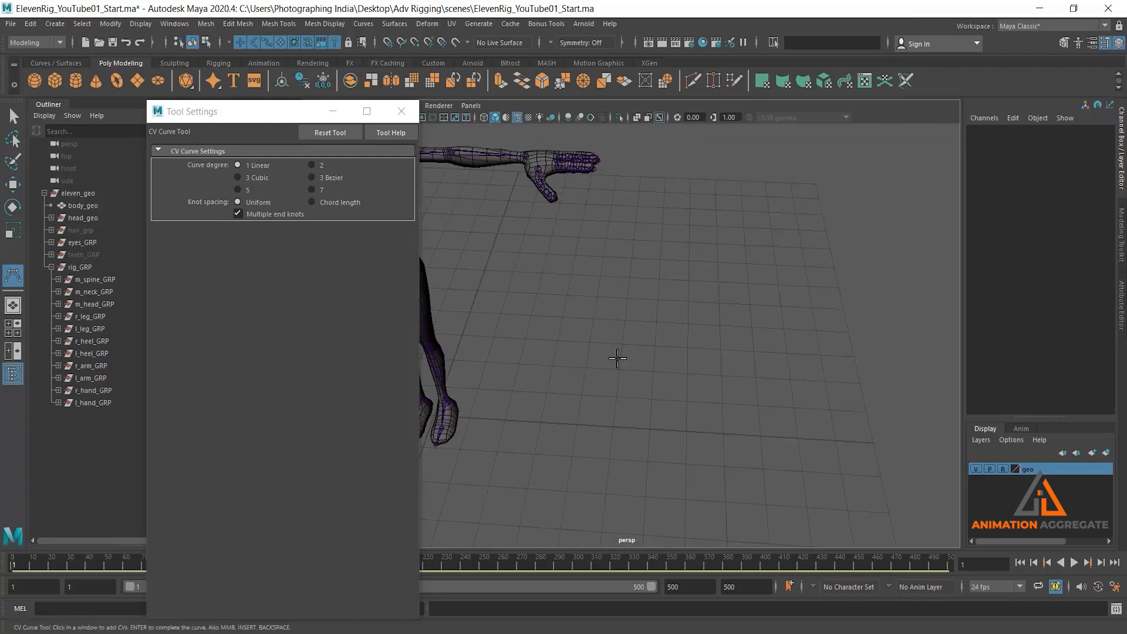
left_click(652, 398)
left_click(655, 345)
left_click(623, 345)
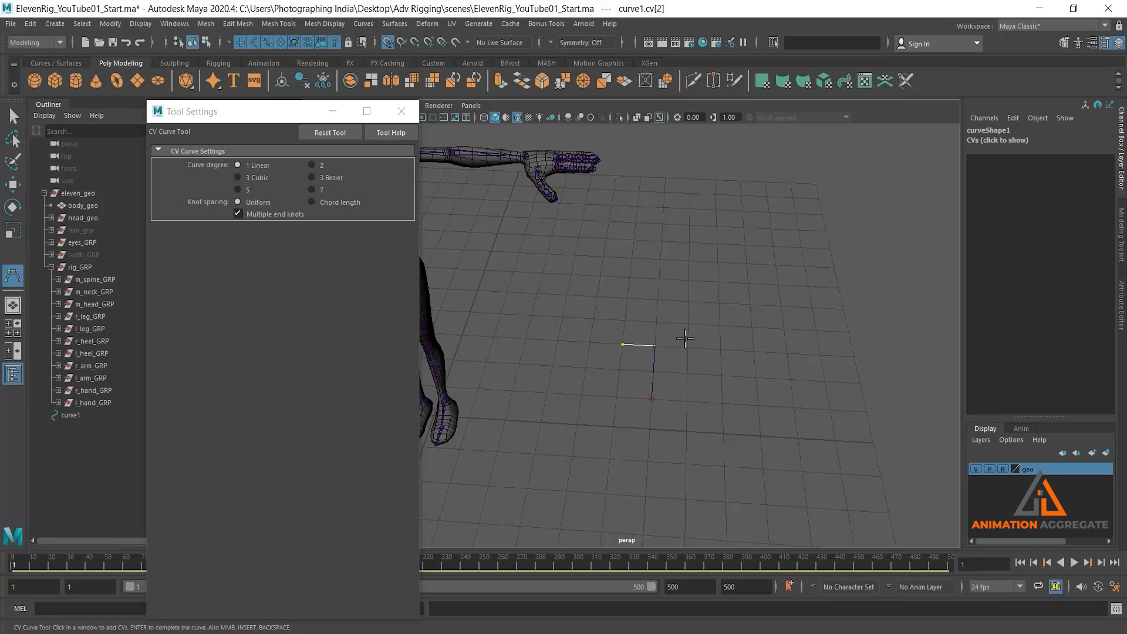
key("ctrl+z")
Start a grid-snapped linear curve beside the character, outlining one half of an arrow pointing toward -Z, from shaft to barb to tip
left_click_drag(734, 420, 704, 414, "alt")
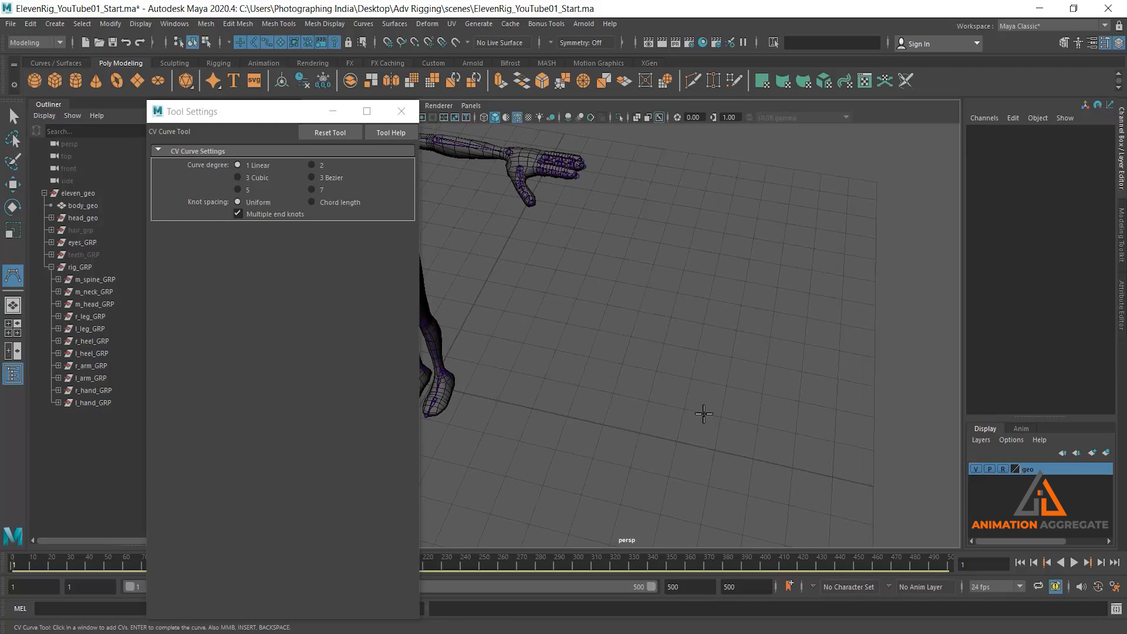
left_click(385, 44)
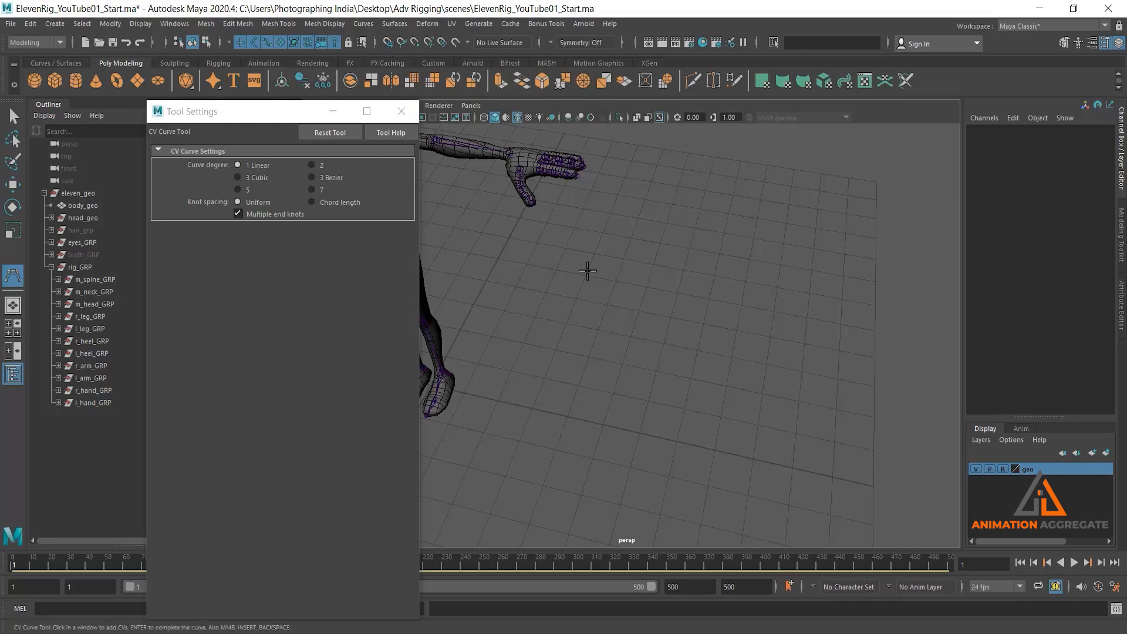
left_click(651, 404)
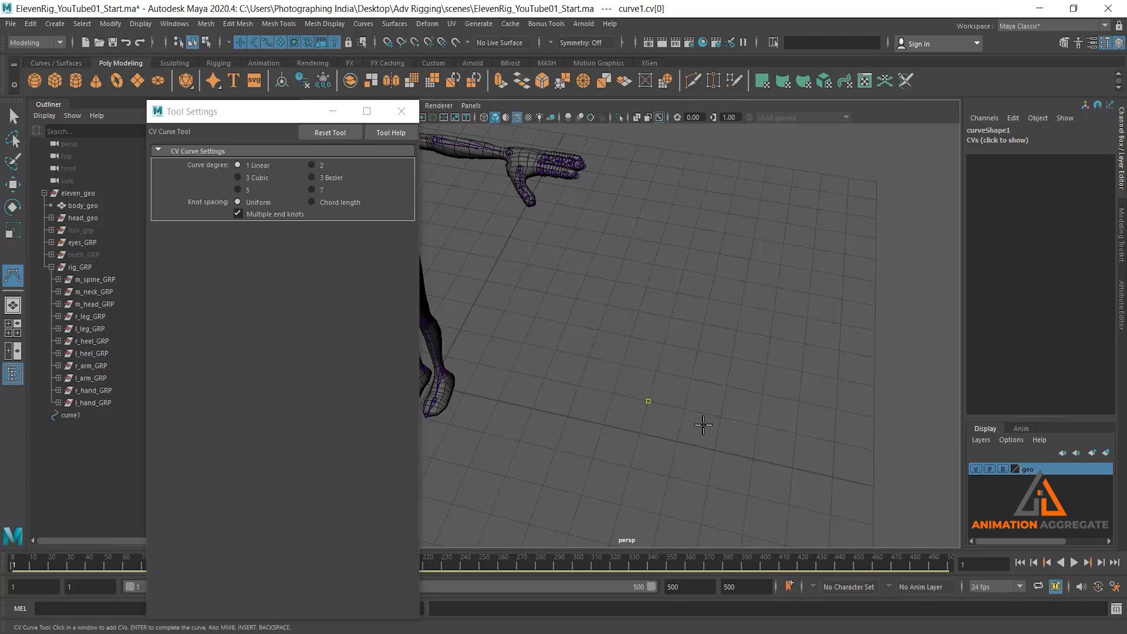
left_click(663, 346)
key("x")
left_click(633, 338)
left_click(710, 310)
key("x")
left_click(725, 355)
left_click(697, 353)
left_click_drag(725, 436, 649, 413, "alt")
key("ctrl+z")
key("ctrl+z")
key("ctrl+z")
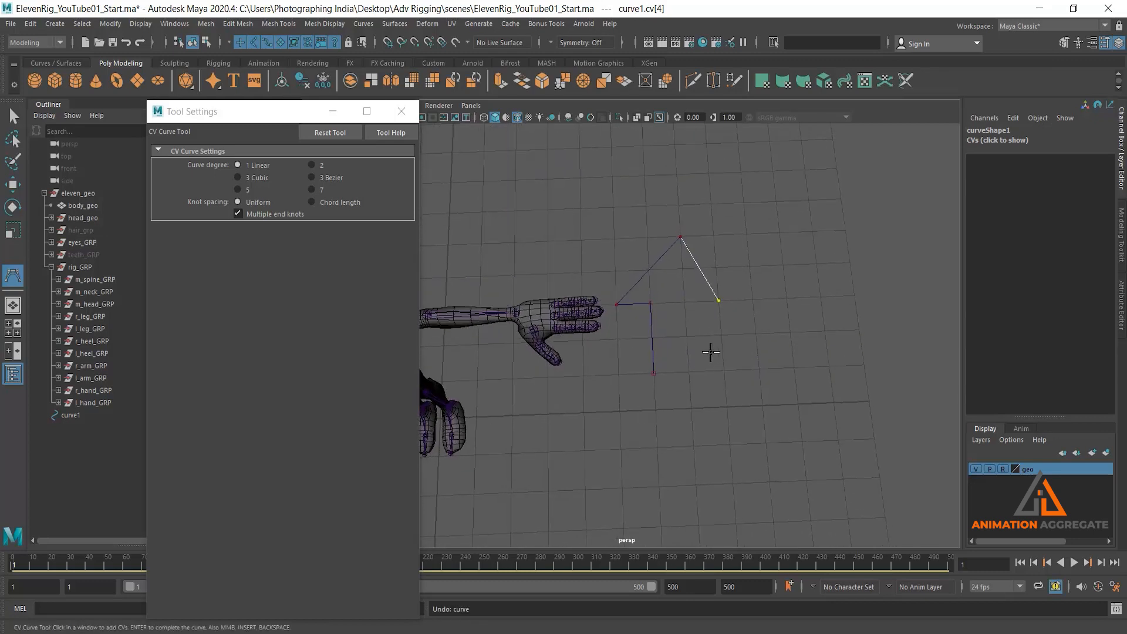
Complete the -Z arrow by mirroring its barb, one-unit notch and two-unit shaft edge on the other side with grid-snapped points
left_click(753, 299)
left_click_drag(716, 312, 715, 340, "alt")
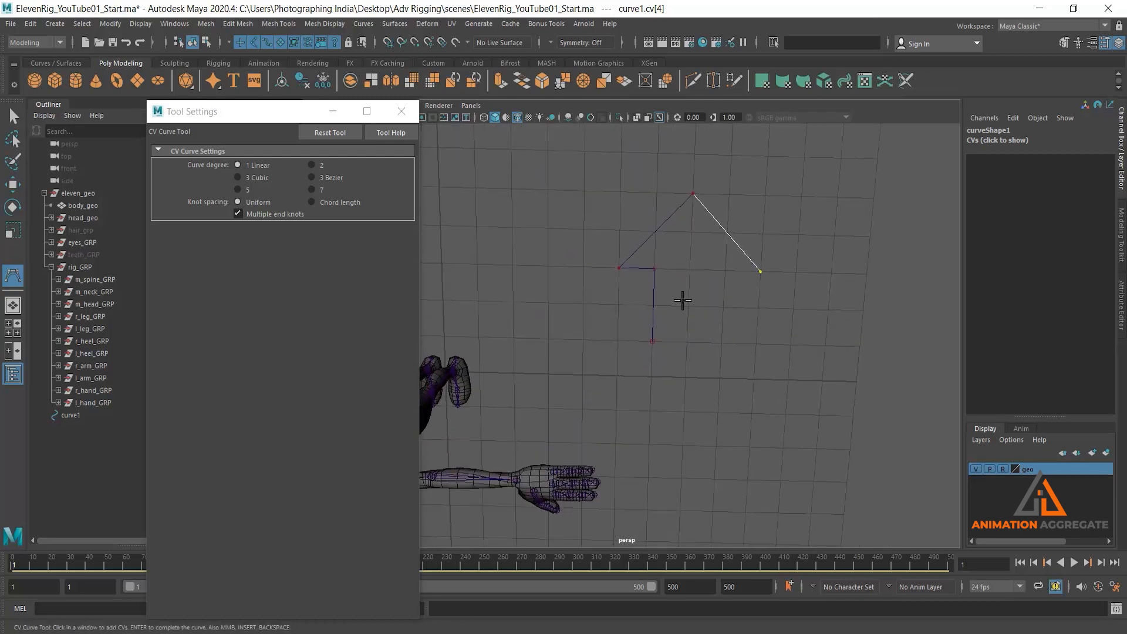
key("ctrl+z")
left_click(760, 272)
left_click(726, 271)
left_click(723, 343)
Continue the linear curve with a matching second arrow pointing toward +X, snapping its shaft, barbs and tip to the grid
left_click(792, 345)
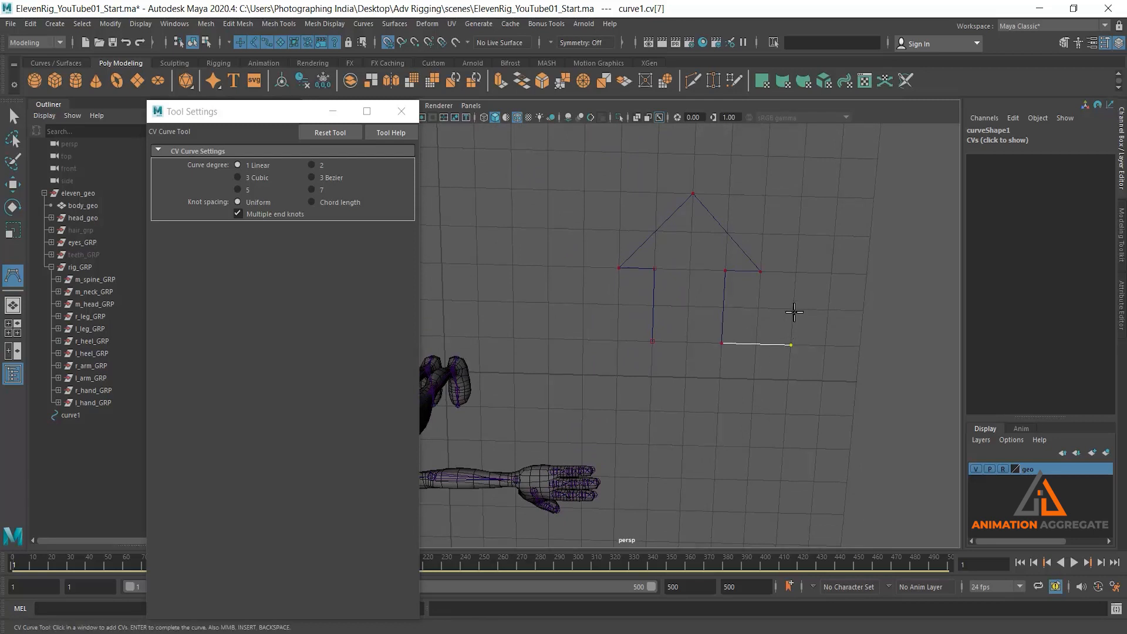
left_click(793, 309)
left_click(857, 382)
left_click(783, 448)
left_click(786, 415)
left_click(718, 412)
Add a third matching arrow pointing toward +Z to the curve, with its shaft, barbs and tip snapped to the grid
left_click(715, 479)
left_click(747, 480)
left_click(678, 543)
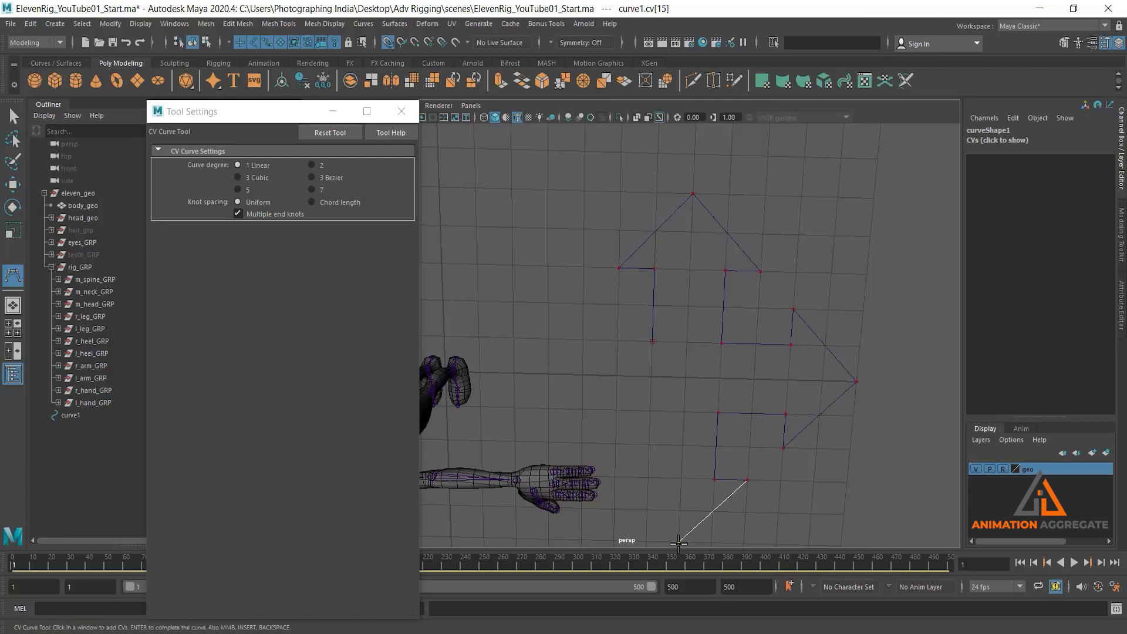
left_click(614, 476)
left_click(649, 478)
left_click(650, 411)
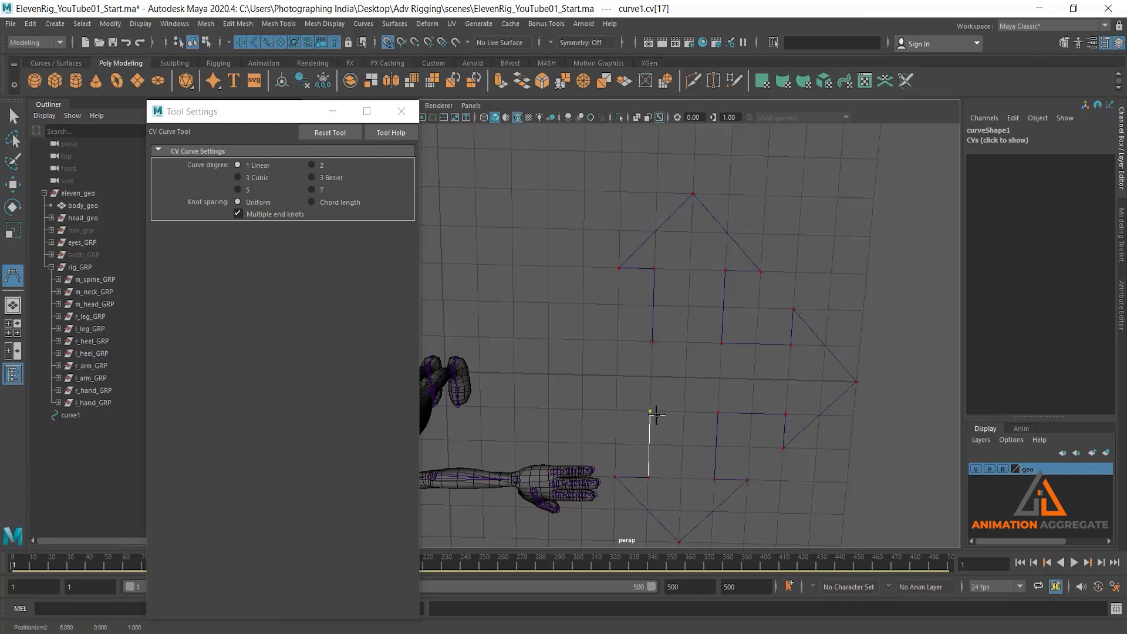
Add the fourth arrow pointing toward -X, end the curve on its starting point and finish the four-arrow shape
left_click(582, 410)
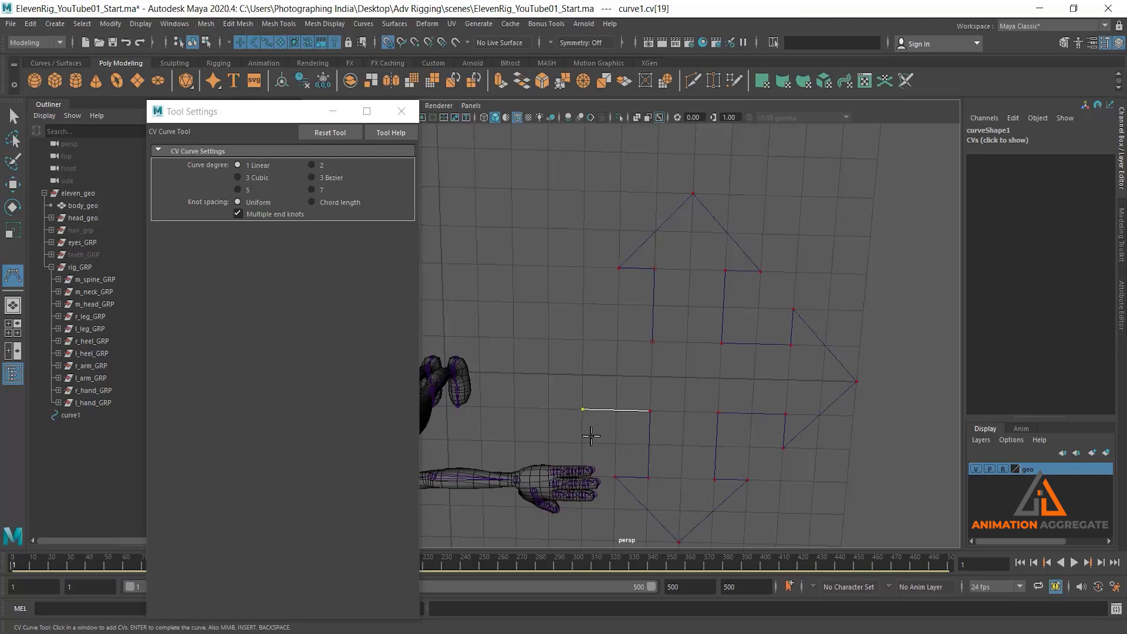
left_click(583, 477)
key("ctrl+z")
key("x")
left_click(582, 443)
left_click(522, 380)
left_click(583, 304)
left_click(583, 340)
left_click(652, 341)
key("q")
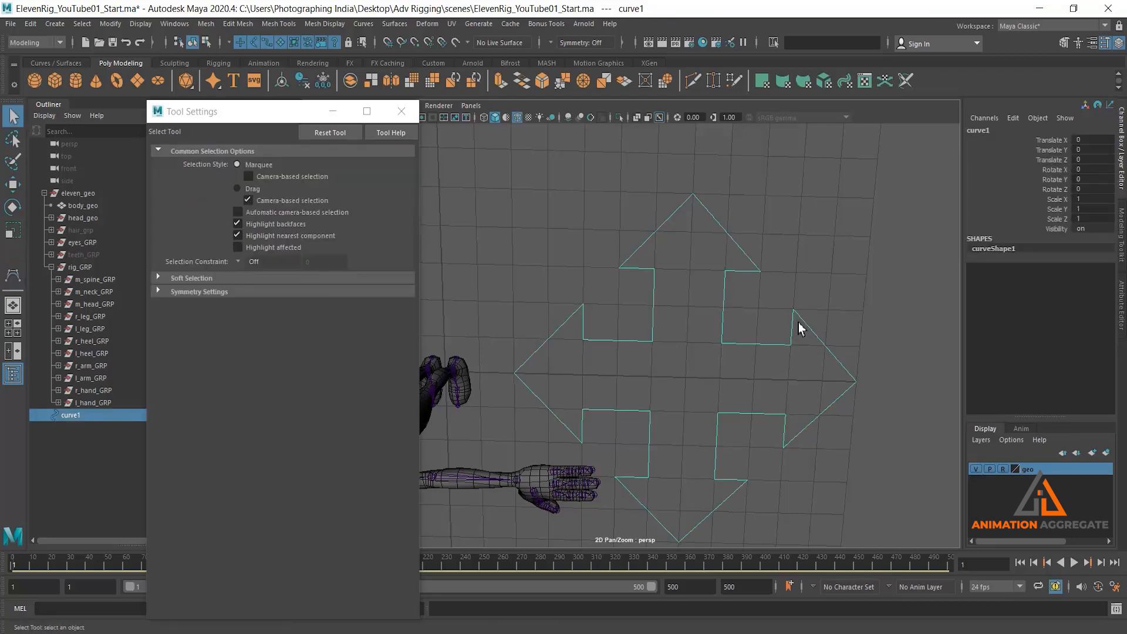
Close the Tool Settings and center the pivot of the four-arrow curve
left_click_drag(794, 440, 640, 324, "alt")
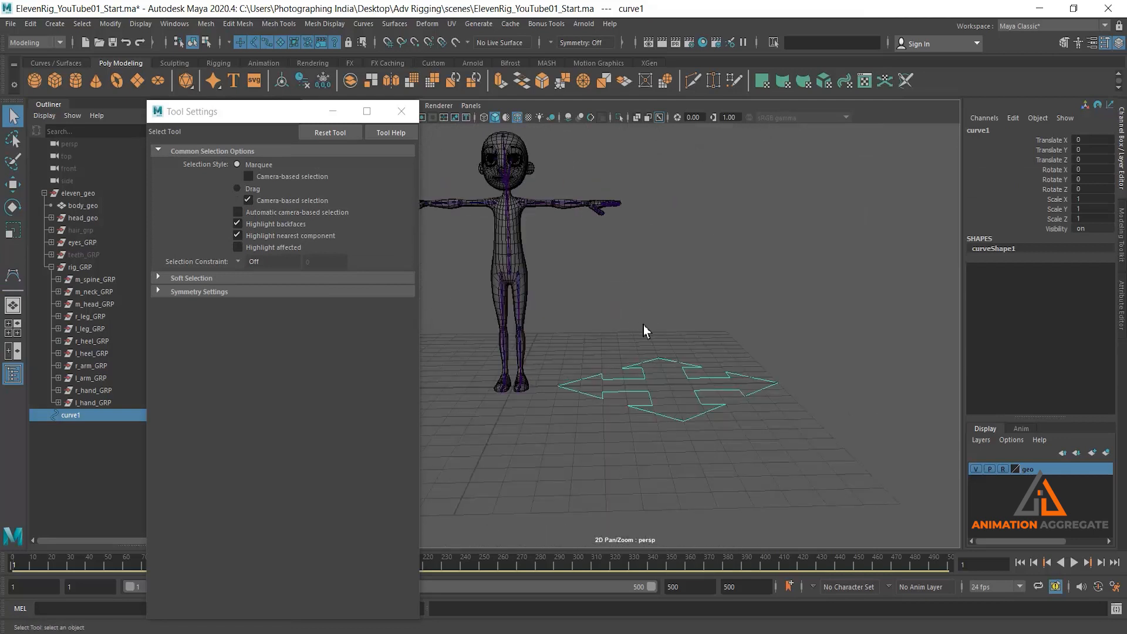
scroll(687, 402, "down", 2)
left_click_drag(685, 400, 690, 404, "alt")
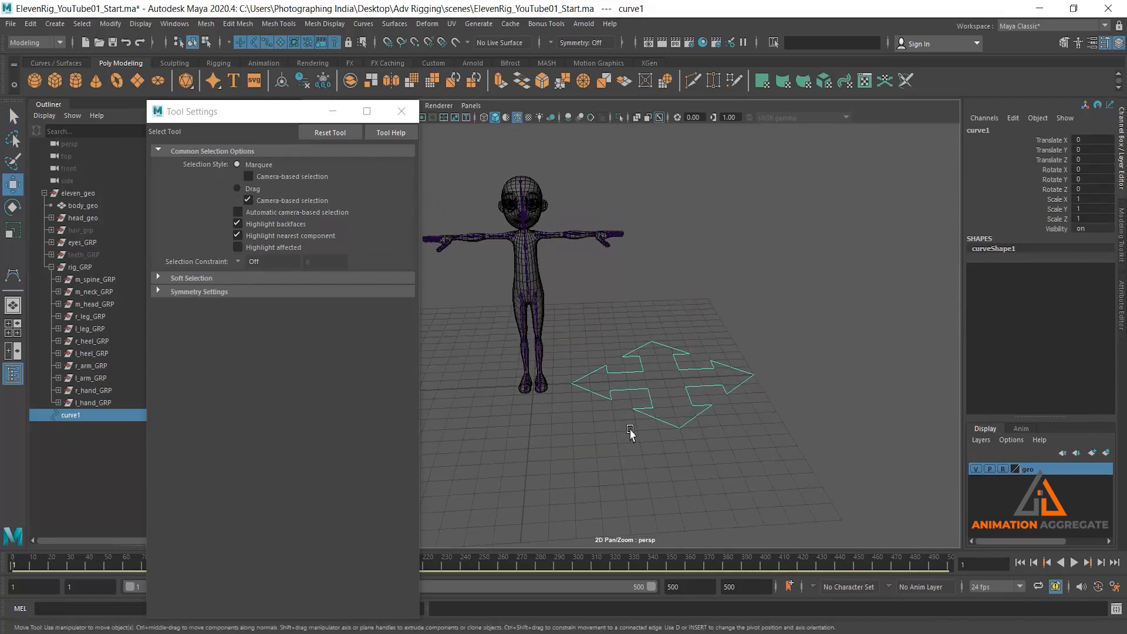
key("w")
left_click_drag(632, 432, 654, 420, "alt")
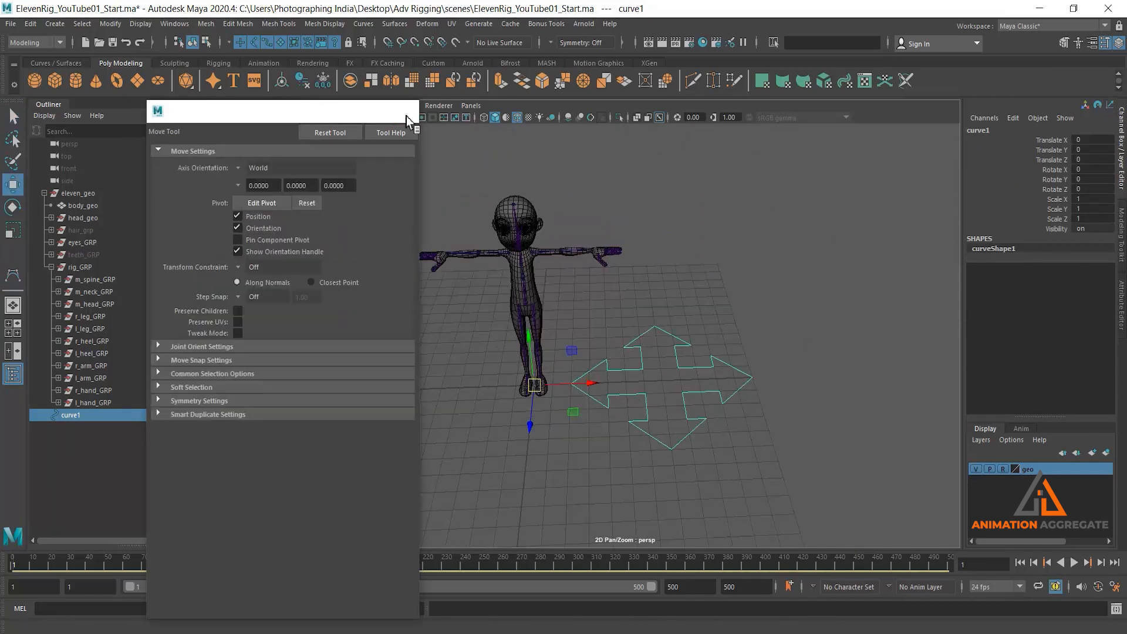
left_click(402, 111)
left_click_drag(684, 465, 680, 444, "alt")
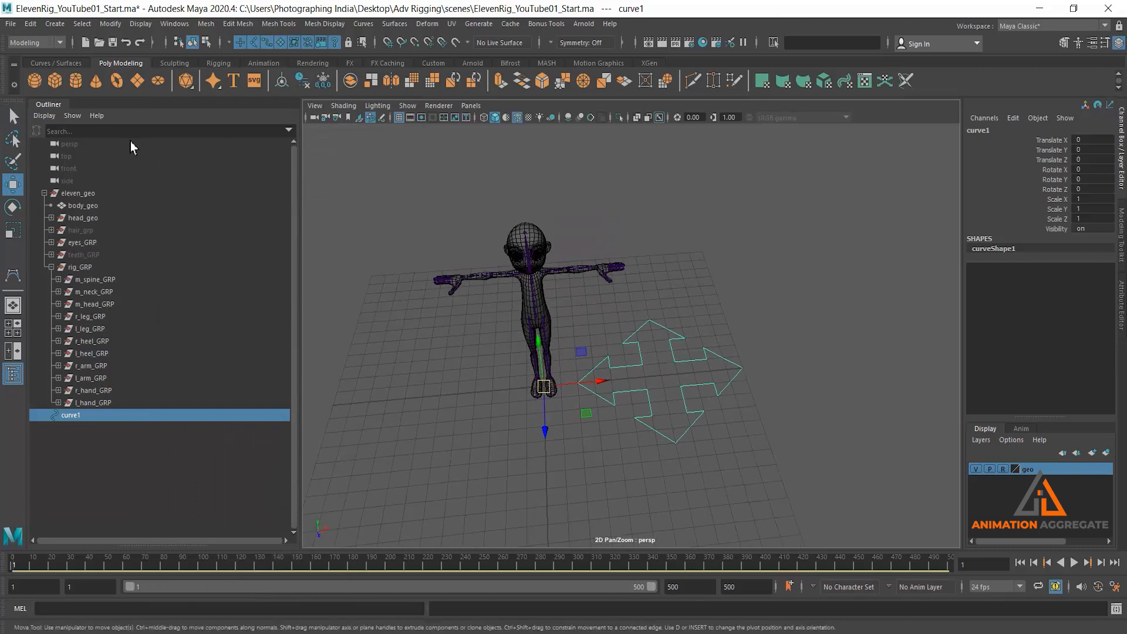
left_click(111, 24)
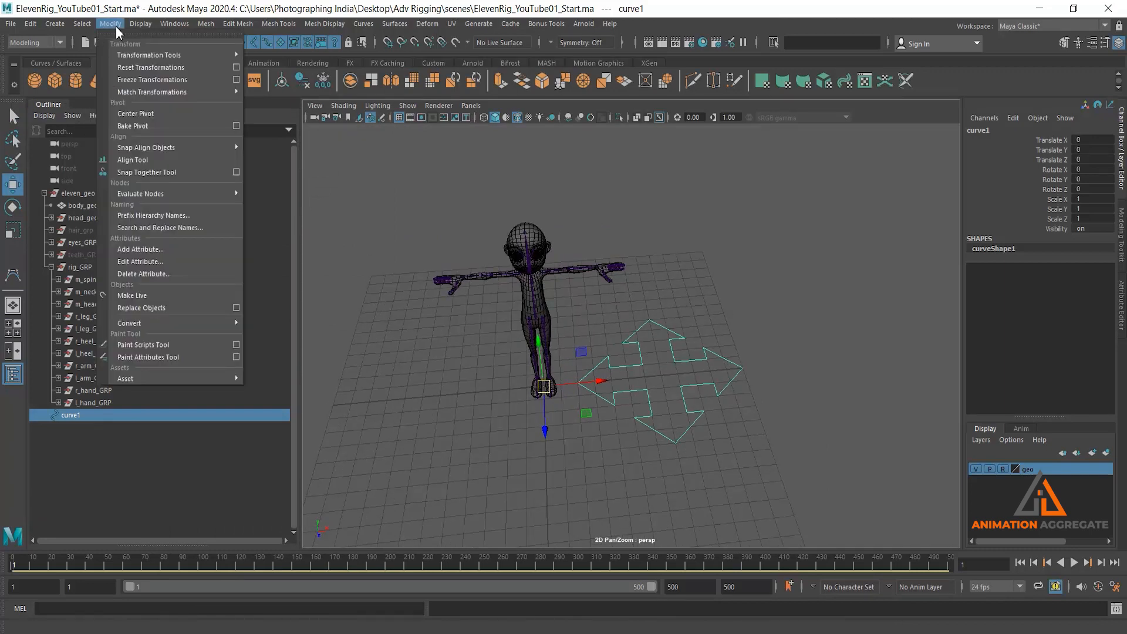
left_click(147, 114)
Move the four-arrow curve along X to Translate X -7 so it is centred under the character's feet
right_click_drag(584, 446, 626, 458, "alt")
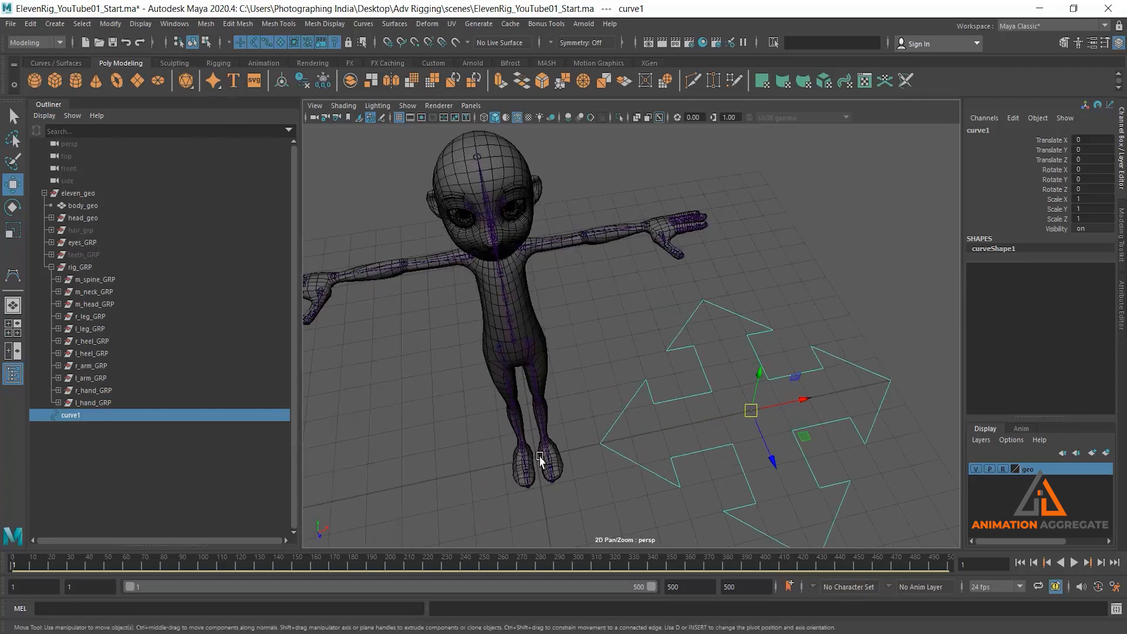
left_click(790, 402)
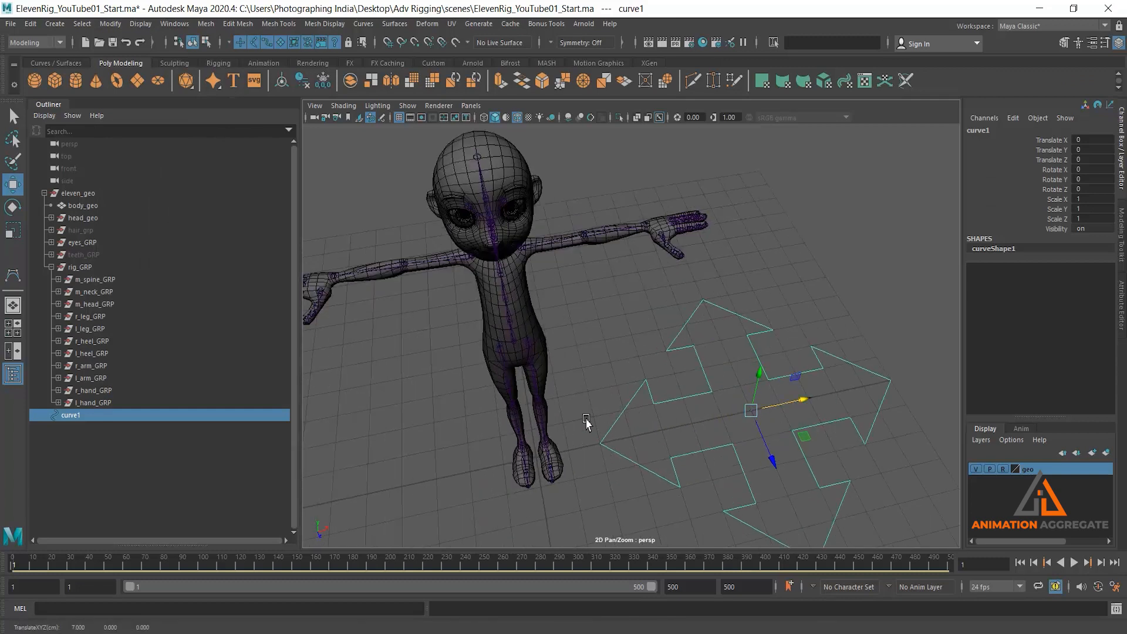
middle_click_drag(547, 461, 540, 462)
left_click_drag(703, 473, 660, 408, "alt")
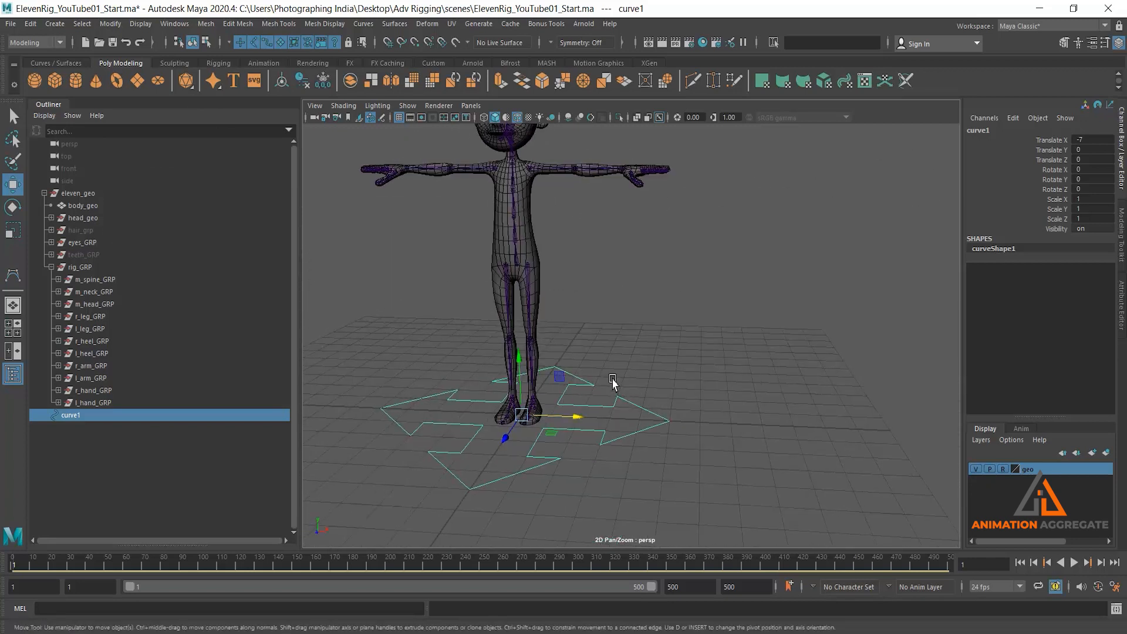
Rename the four-arrow curve as m_all_CTL
middle_click_drag(612, 379, 668, 377, "alt")
double_click(1006, 130)
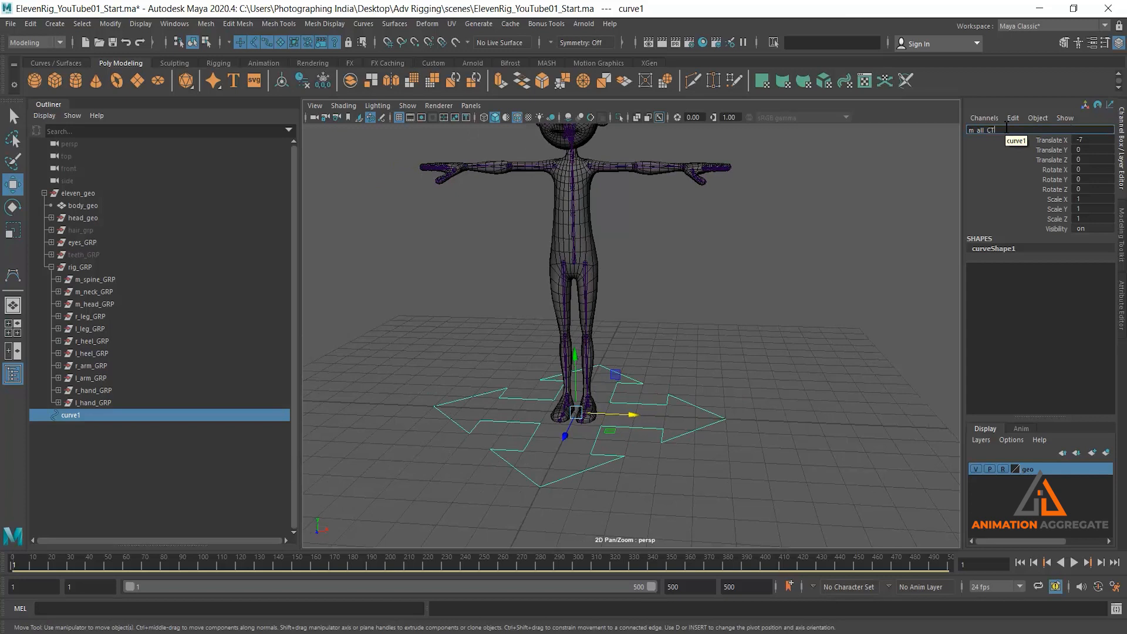
type("m_all_CTL")
key("Return")
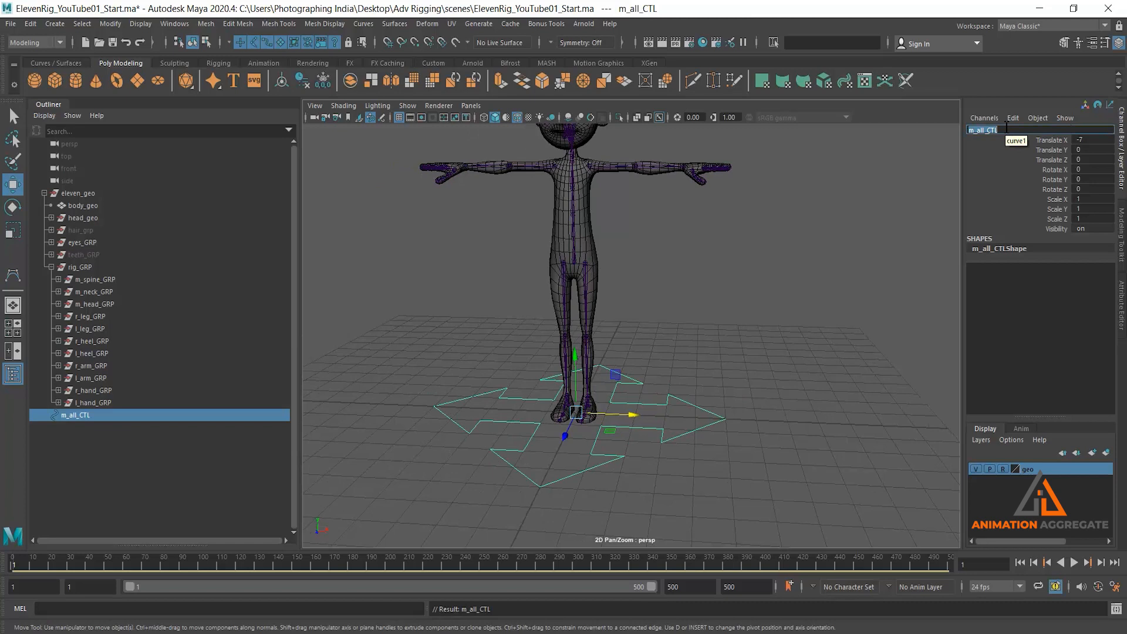
Freeze all transformations of m_all_CTL
left_click_drag(780, 307, 692, 390, "alt")
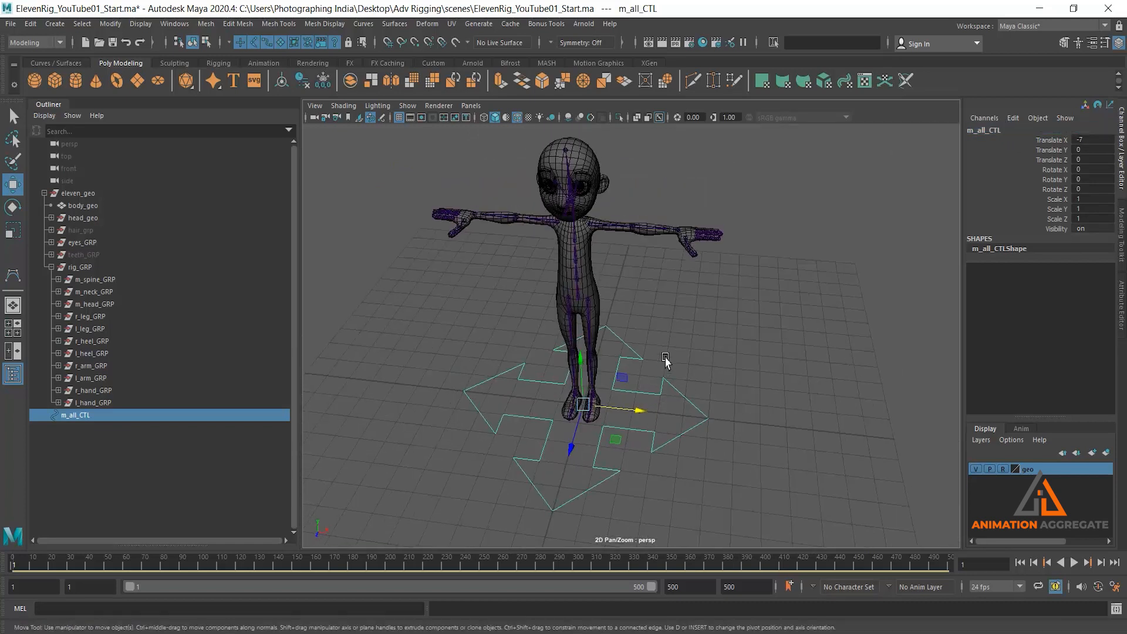
left_click_drag(765, 443, 703, 397, "alt")
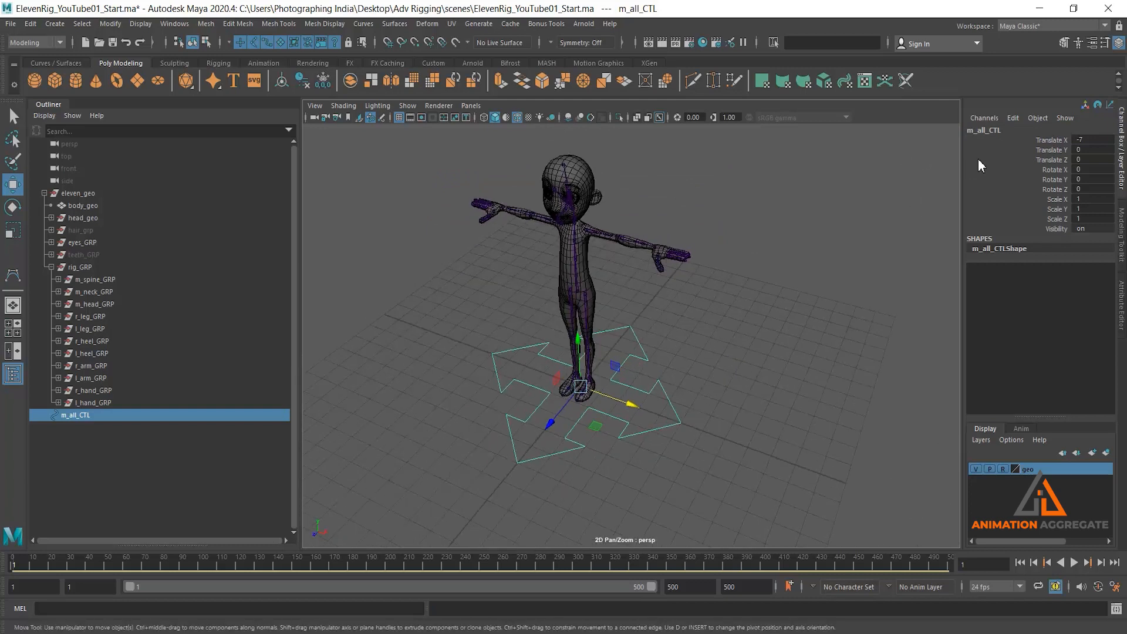
left_click_drag(628, 431, 594, 386, "alt")
left_click_drag(693, 359, 652, 352, "alt")
scroll(664, 335, "up", 4)
middle_click_drag(653, 303, 694, 256, "alt")
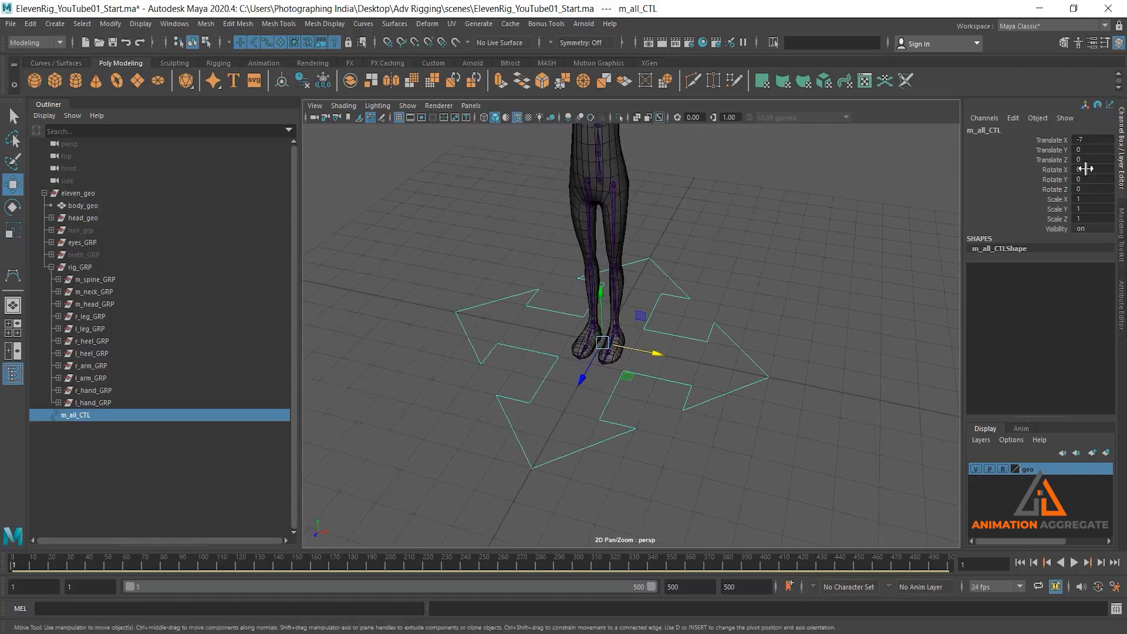
left_click(1052, 139)
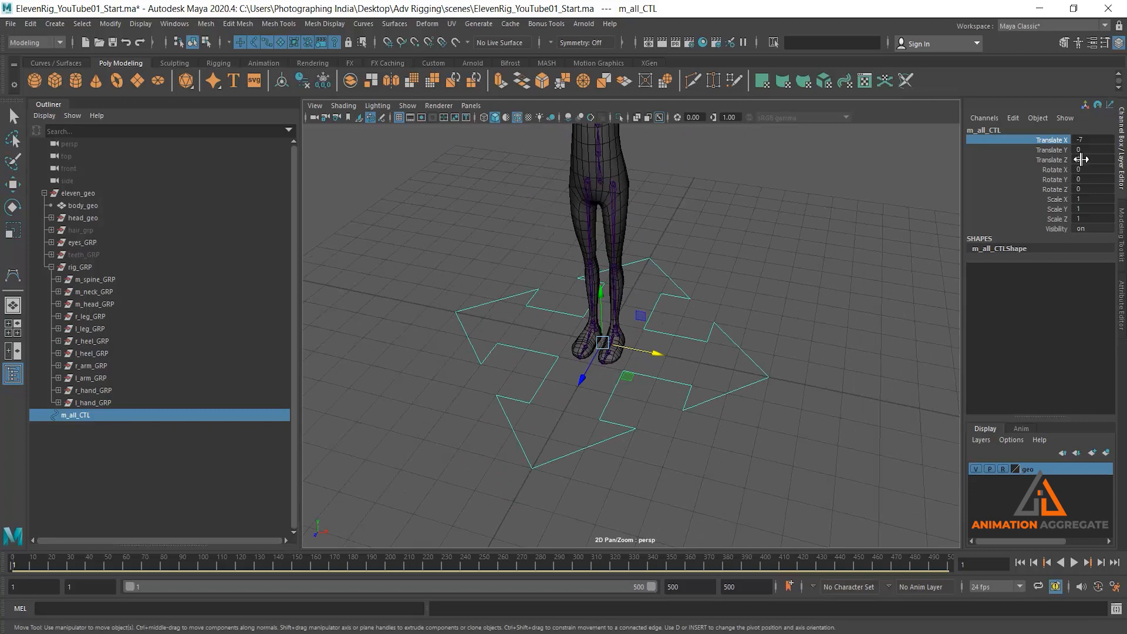
left_click(1051, 160)
right_click(1045, 158)
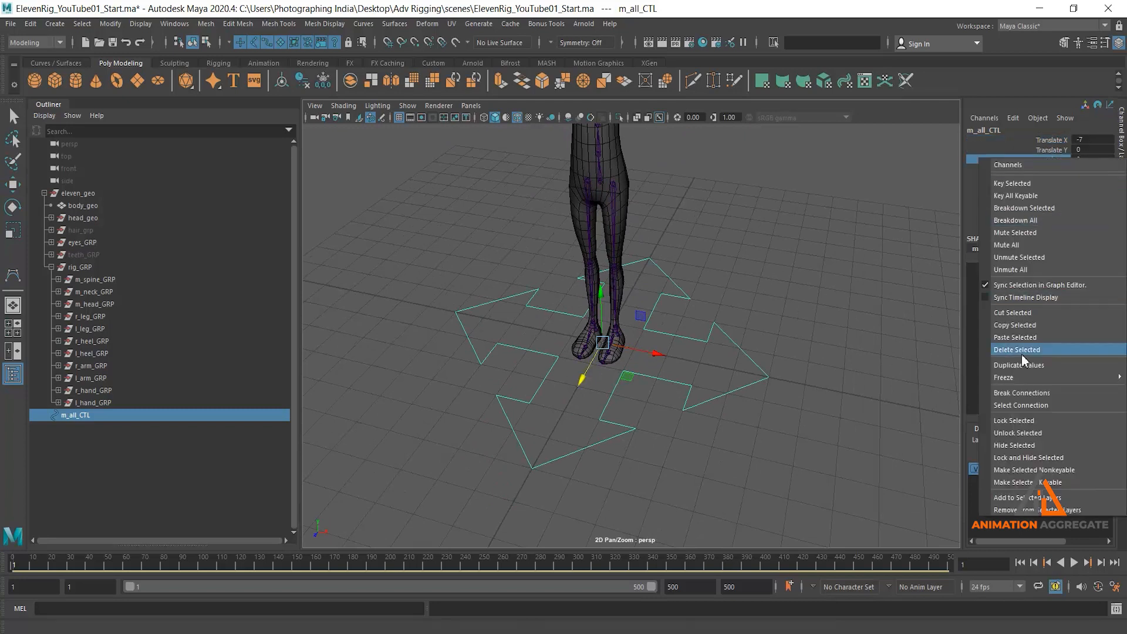
mouse_move(1016, 381)
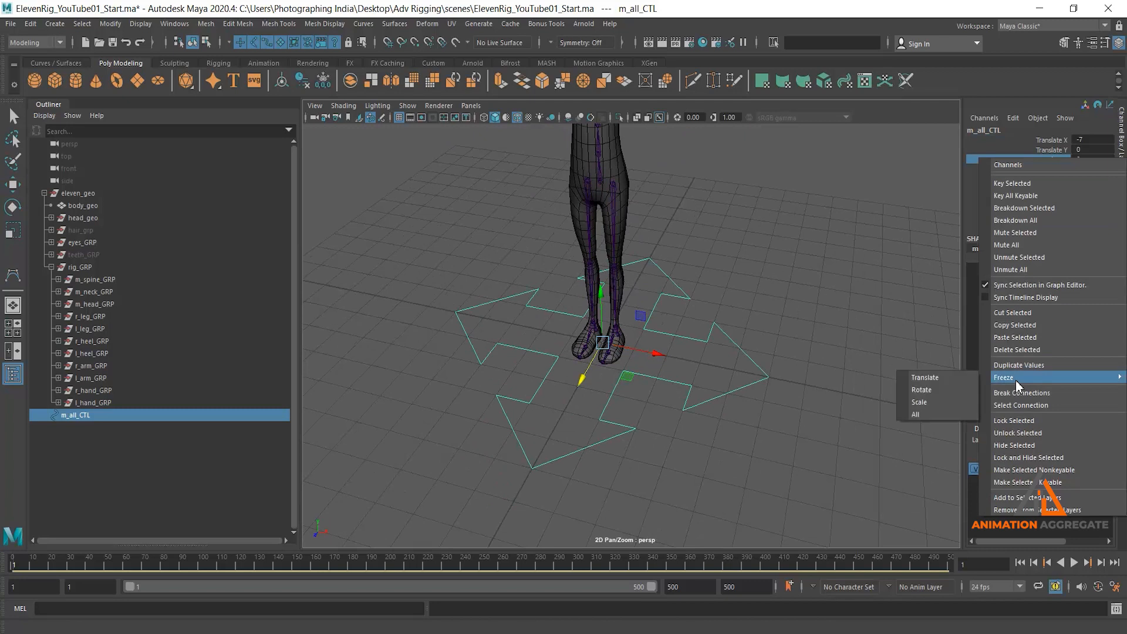
left_click(939, 414)
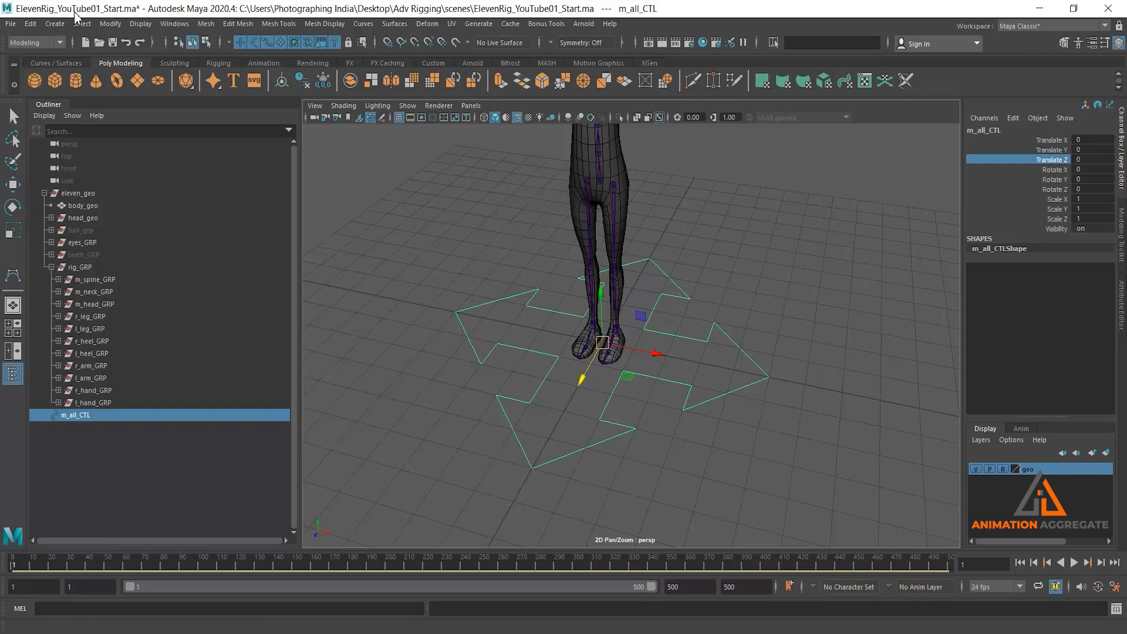
Try out a NURBS circle moved about 5.44 units along X, and remove it again
left_click(54, 24)
mouse_move(118, 55)
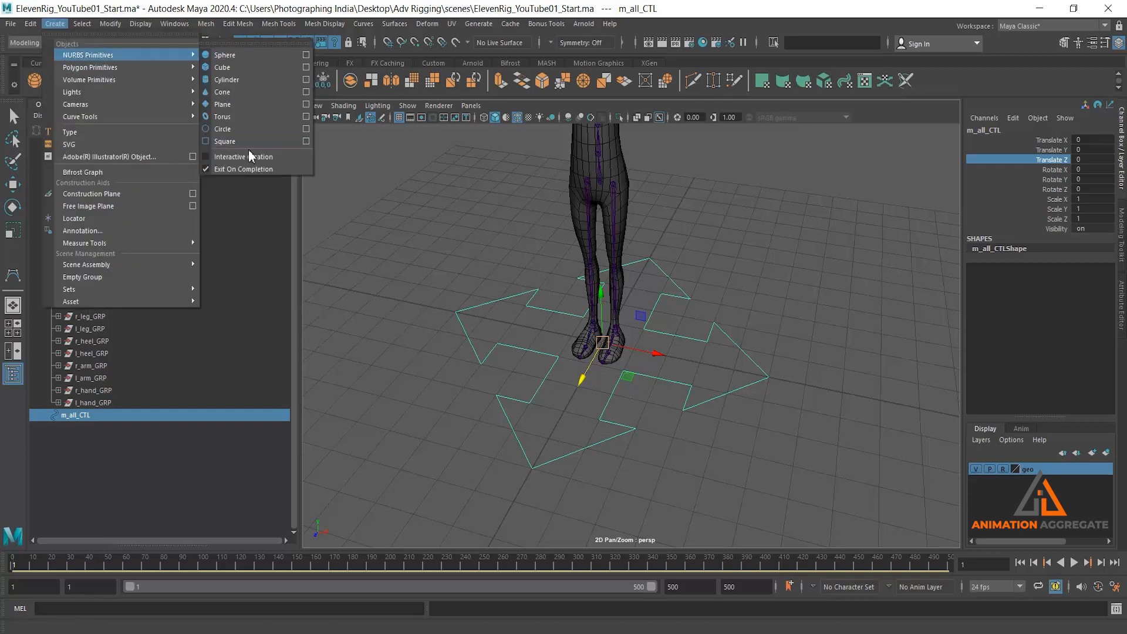
left_click(249, 129)
left_click_drag(658, 353, 841, 399)
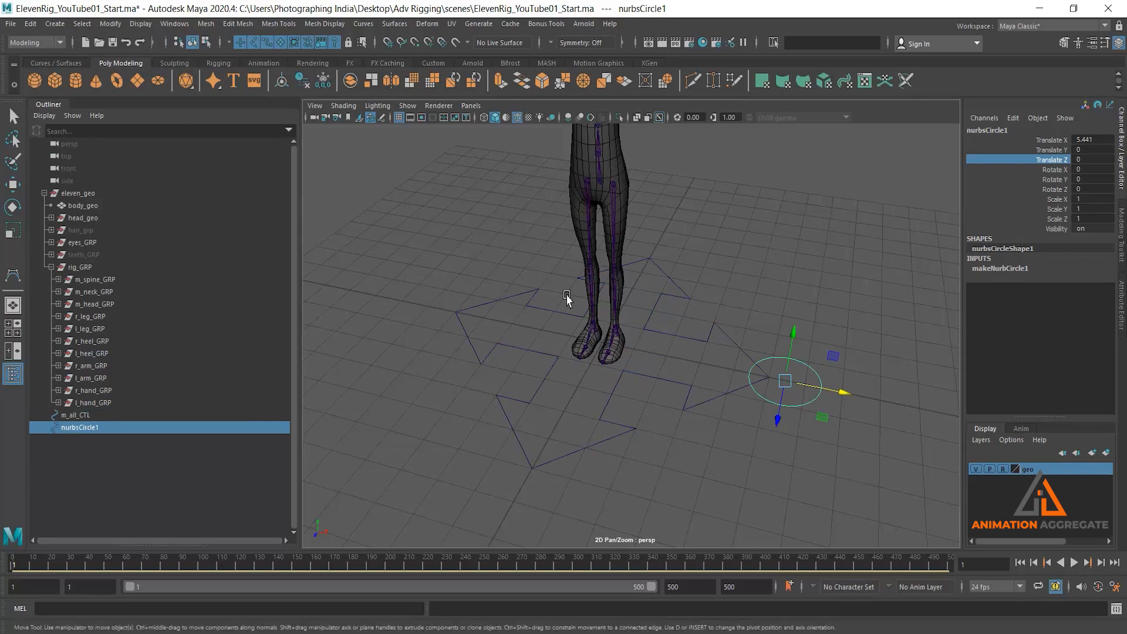
key("Delete")
Parent the m_all_CTL curve under rig_GRP
left_click(730, 339)
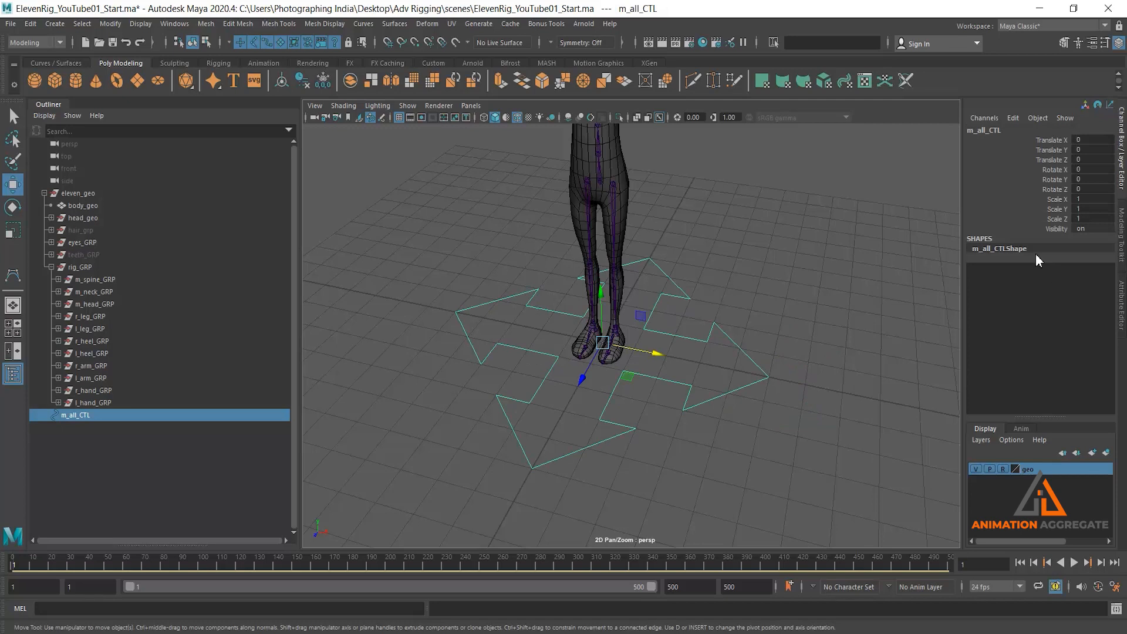
left_click_drag(649, 423, 672, 406, "alt")
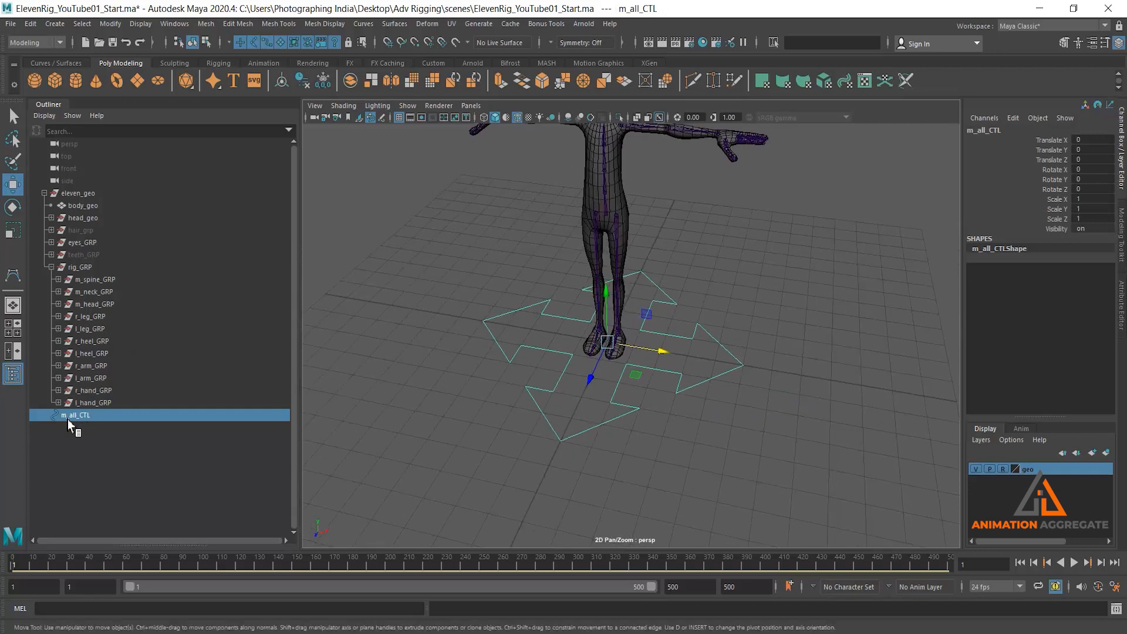
left_click(95, 268, "ctrl")
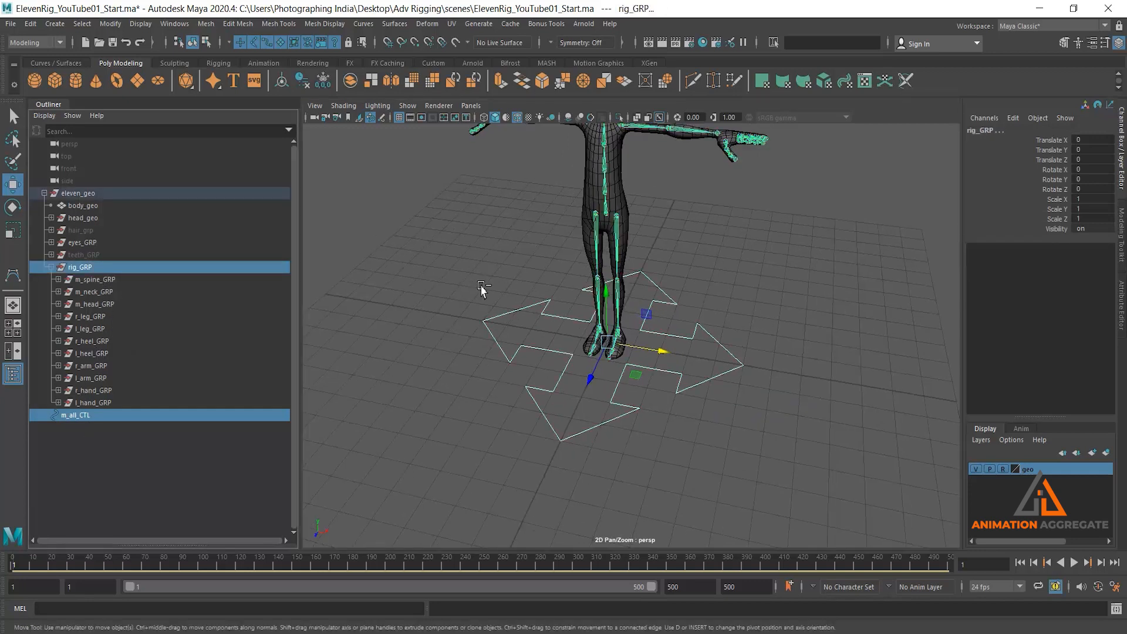
left_click_drag(71, 418, 76, 319)
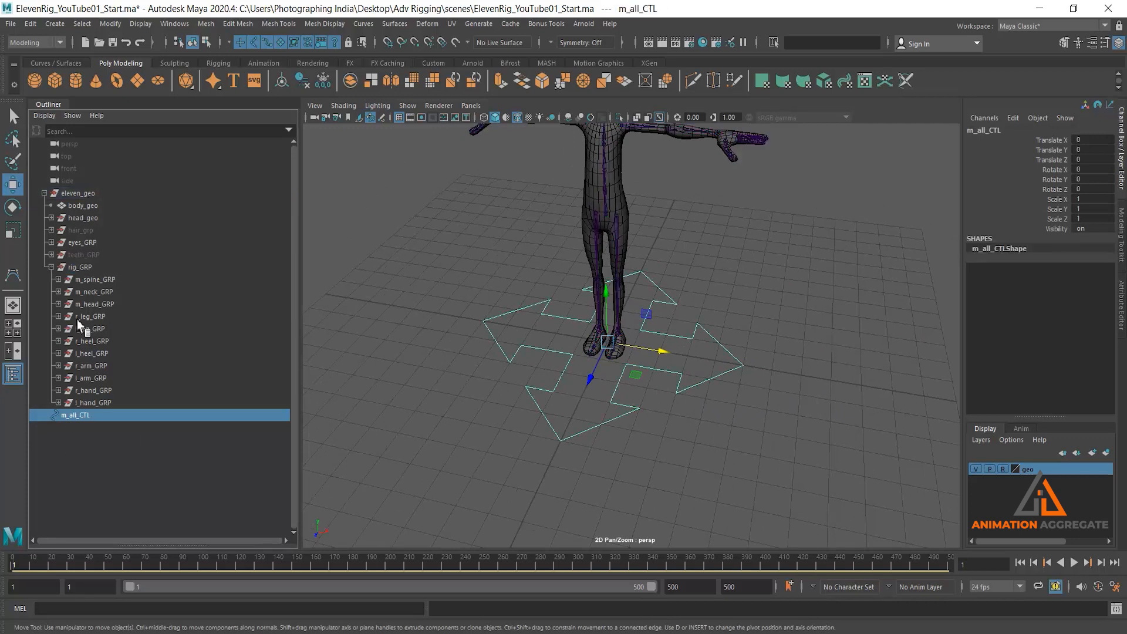
left_click(97, 268, "ctrl")
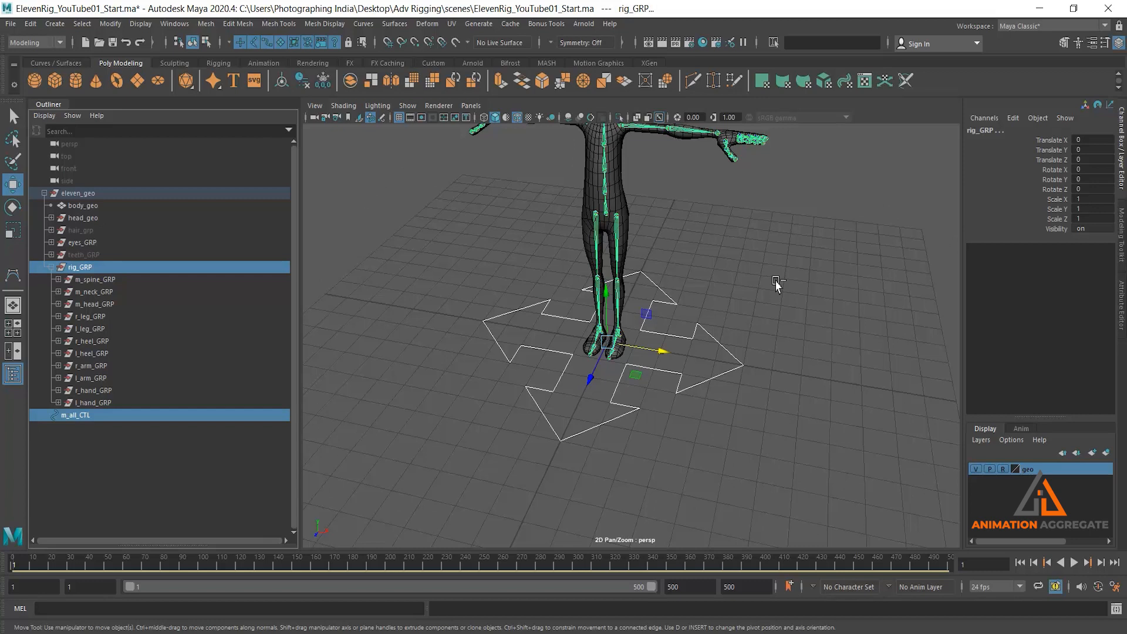
key("p")
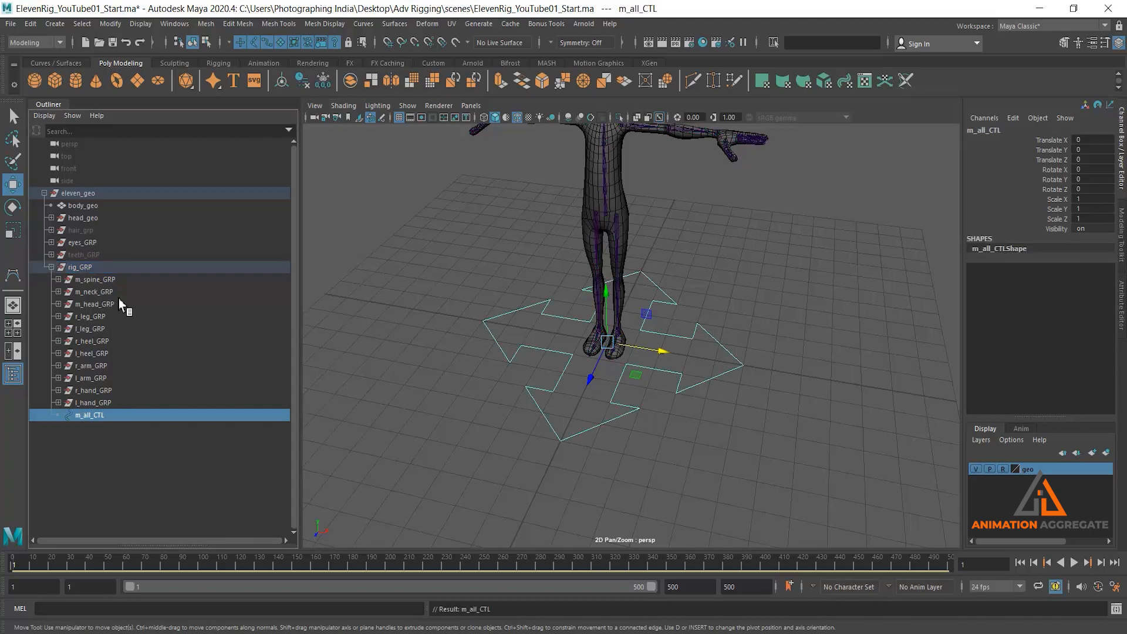
Parent all joint groups in rig_GRP, from m_spine_GRP through l_hand_GRP, under m_all_CTL and expand its hierarchy
left_click(82, 267)
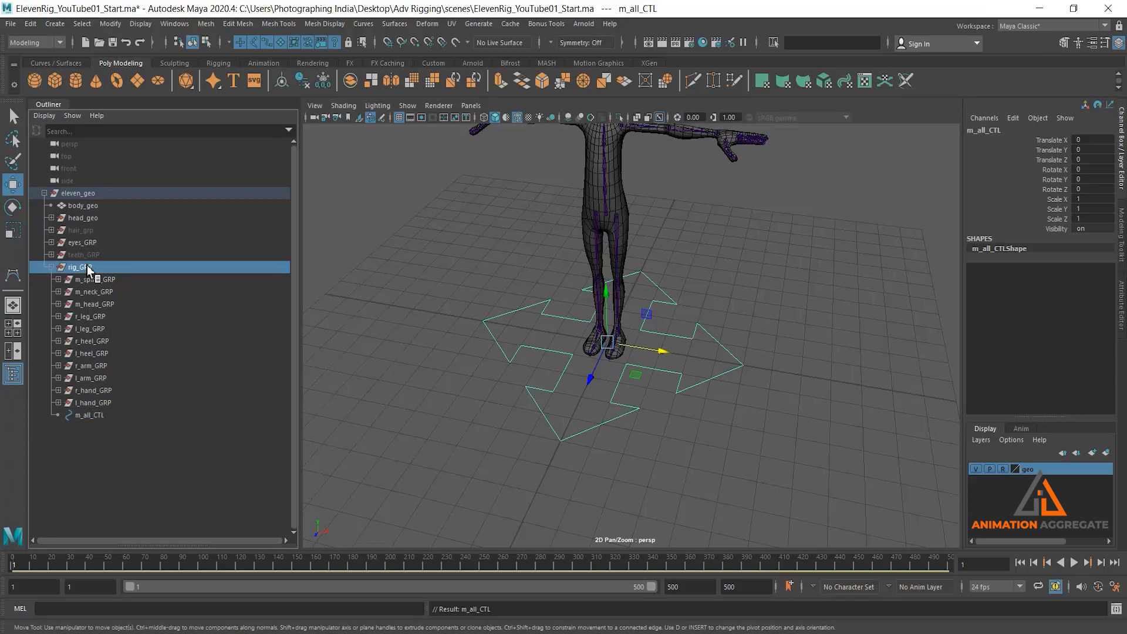
left_click(117, 282)
left_click(103, 402, "shift")
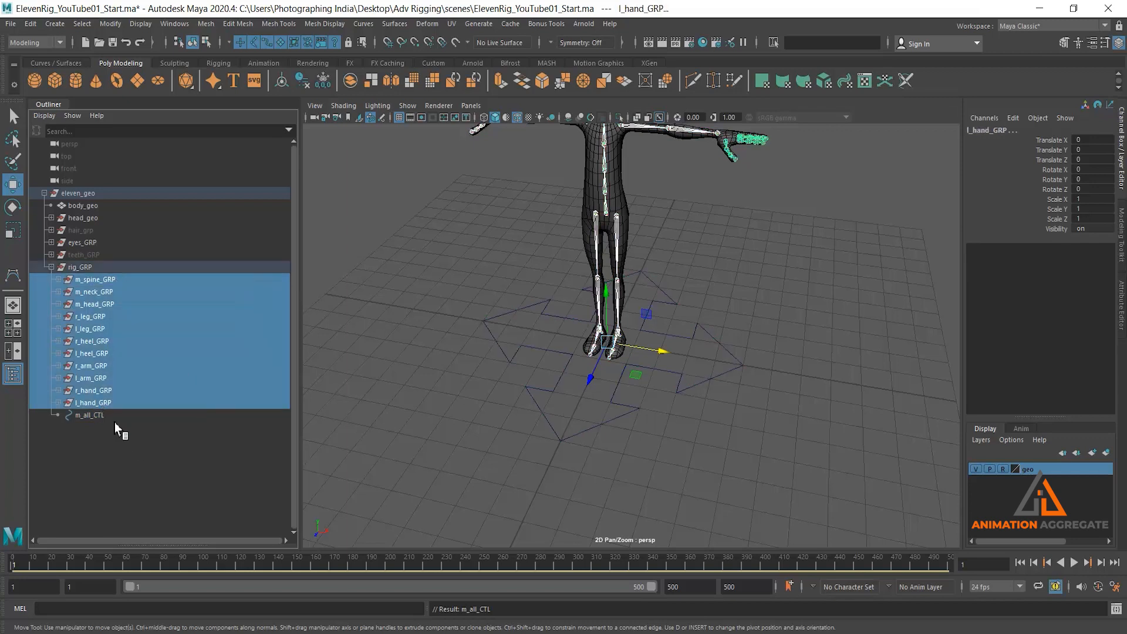
left_click(105, 416, "shift")
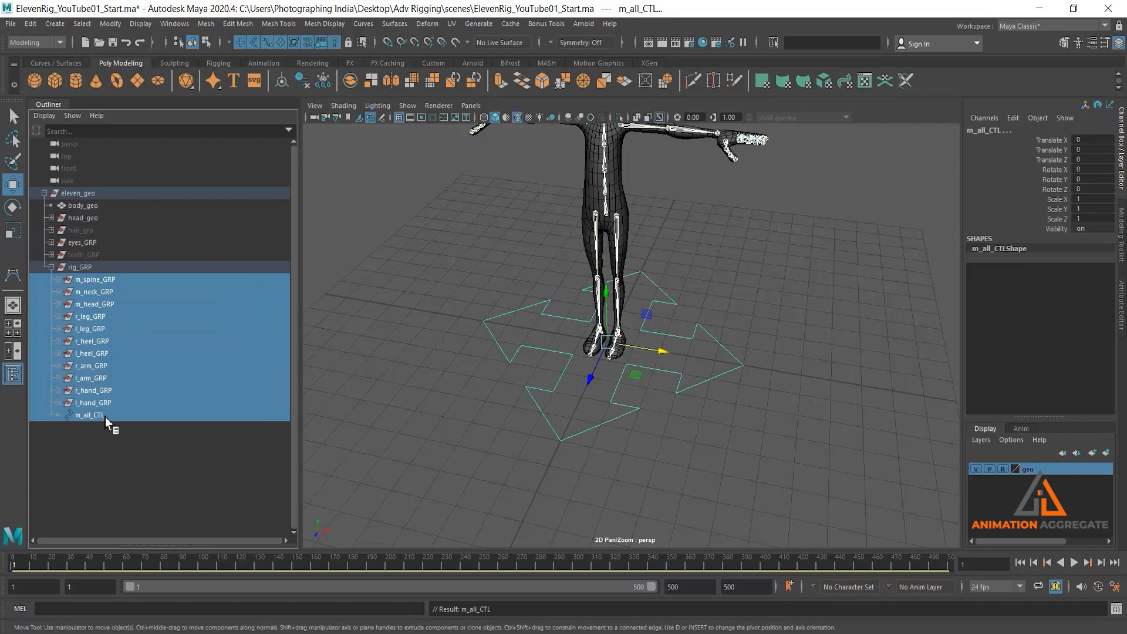
key("p")
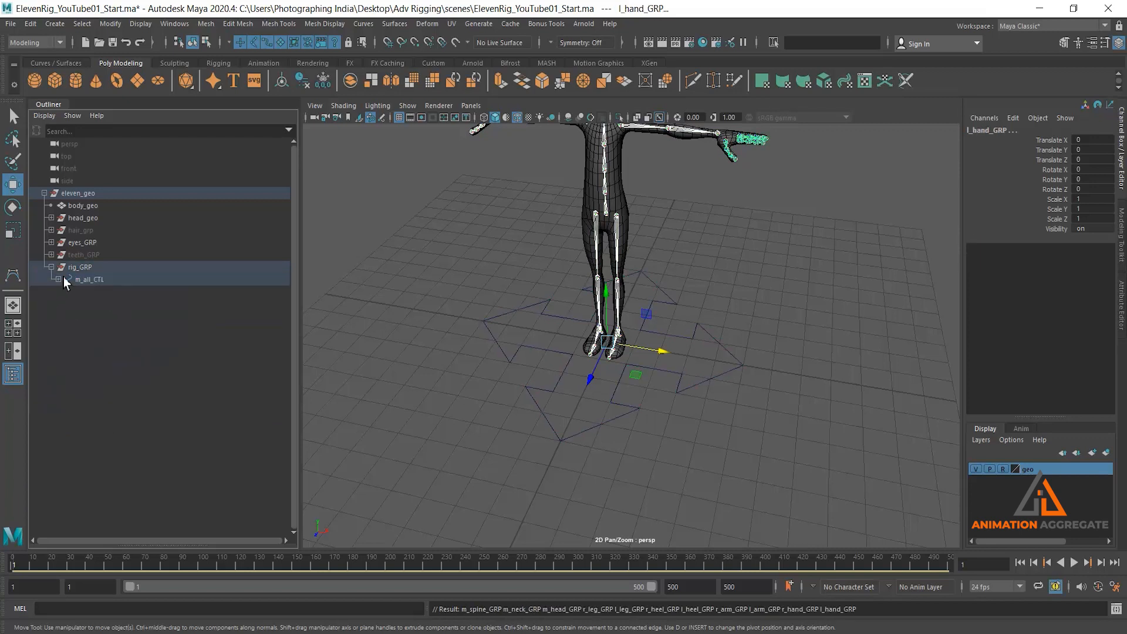
key("ctrl+z")
left_click(92, 416, "shift")
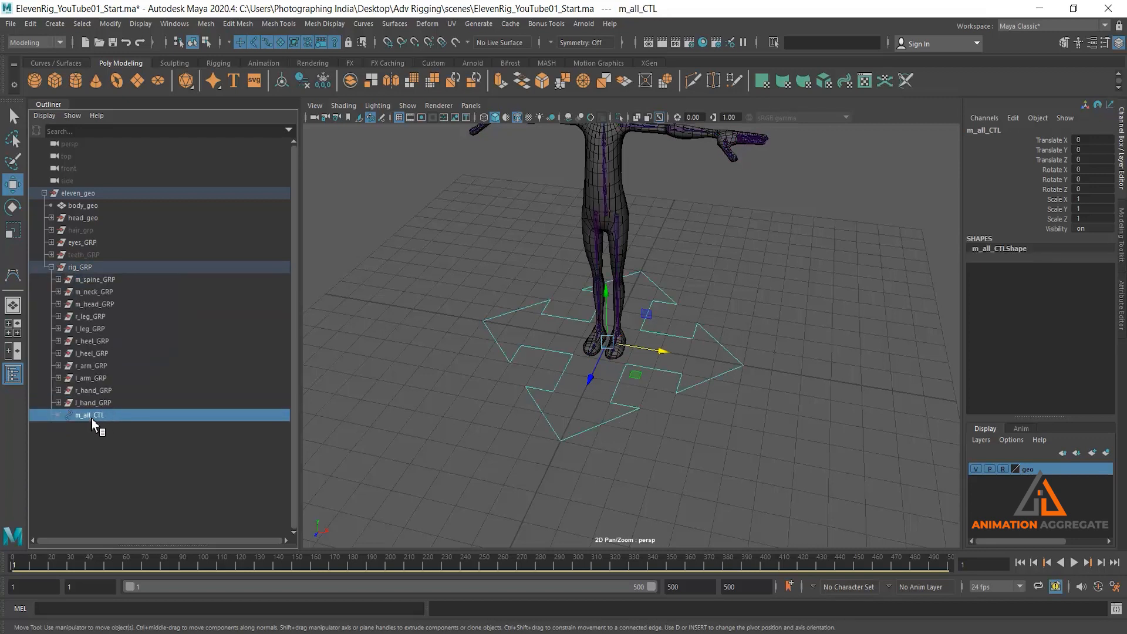
key("p")
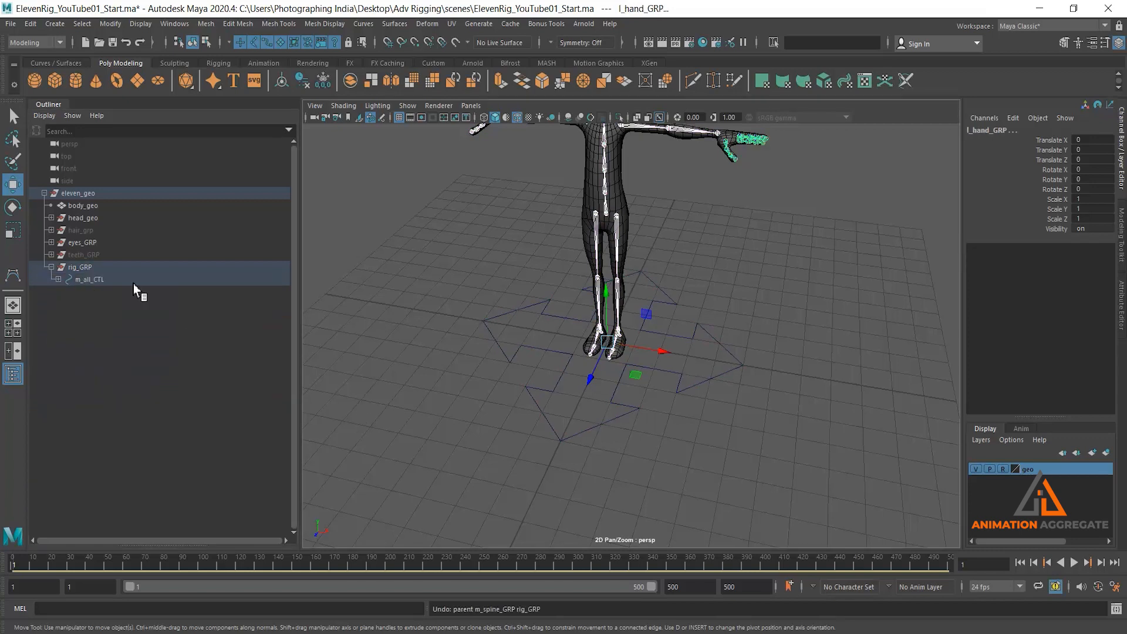
left_click(61, 280)
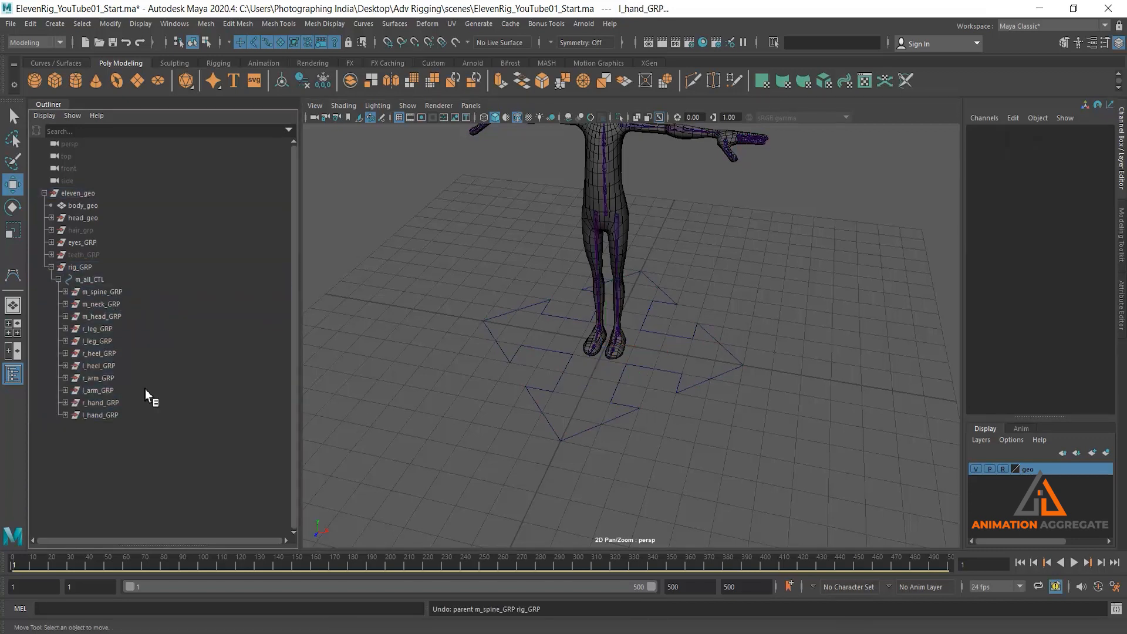
Try out moving m_all_CTL freely with the whole skeleton in view, and undo the move
left_click(103, 281)
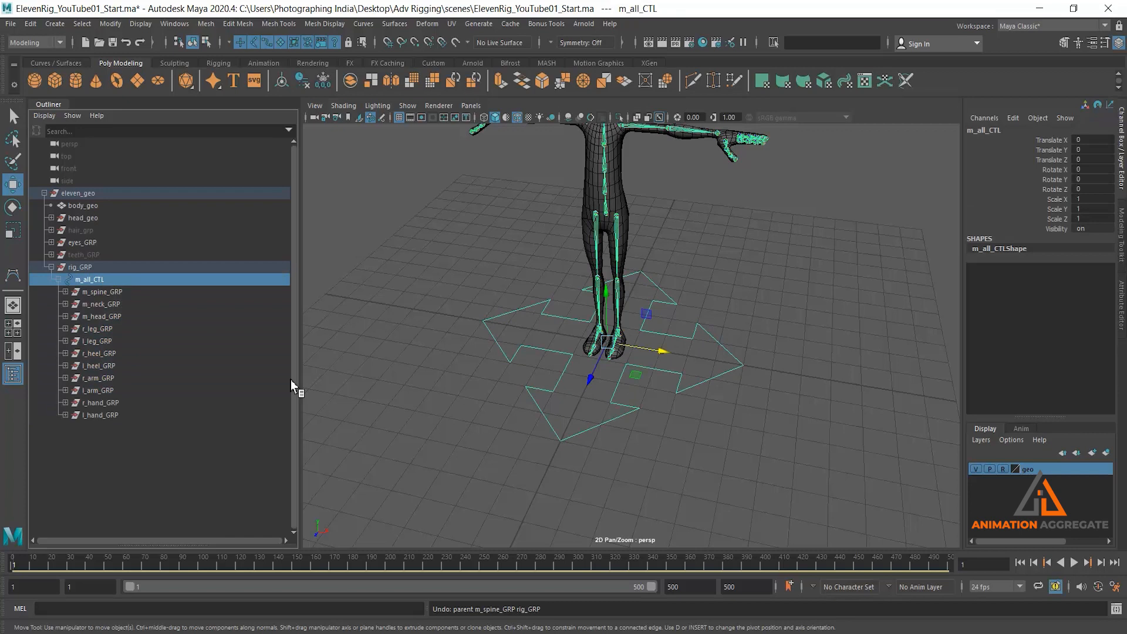
key("f")
left_click_drag(646, 339, 632, 399, "alt")
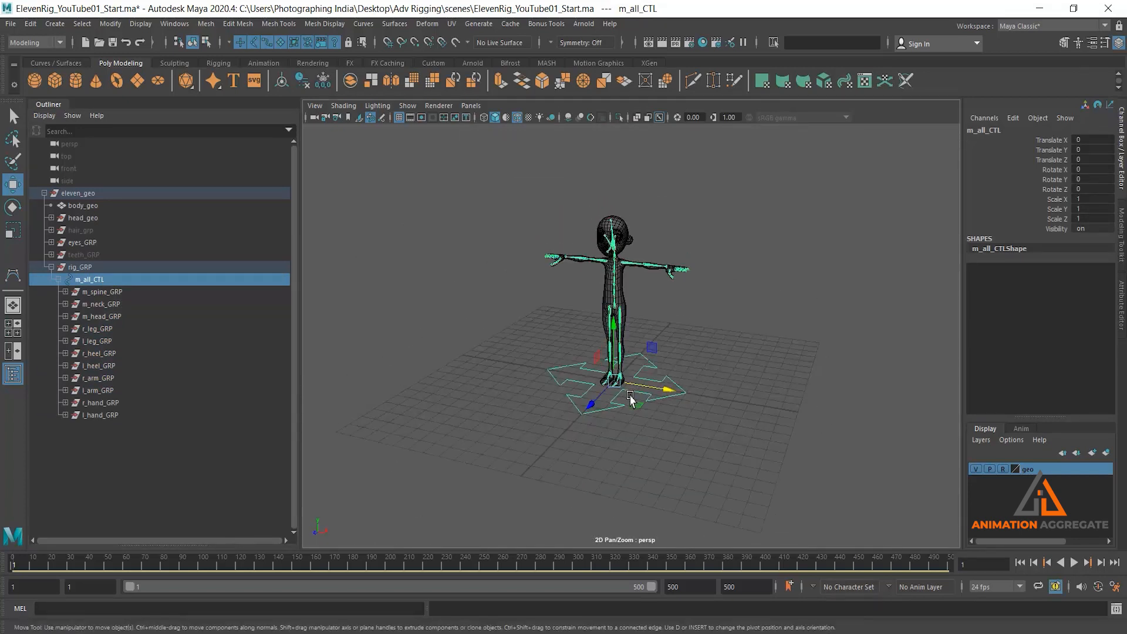
left_click(703, 327)
left_click(100, 280)
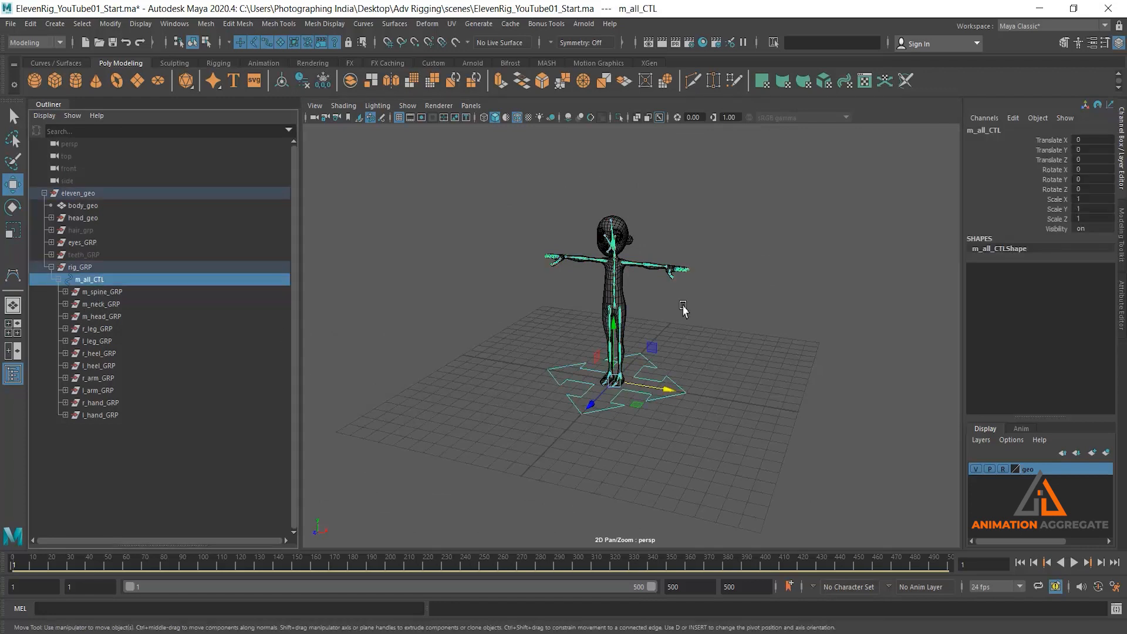
left_click_drag(612, 382, 649, 362)
key("ctrl+z")
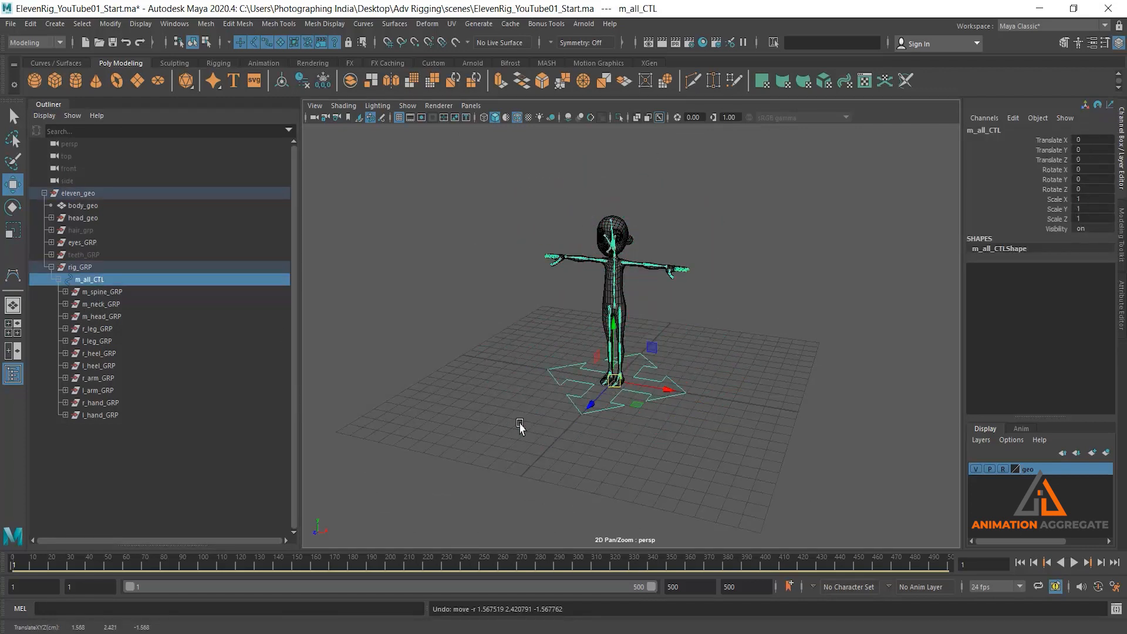
Try out rotating and scaling m_all_CTL to check the skeleton's response, undoing each test
left_click_drag(399, 359, 521, 372, "alt")
left_click_drag(768, 351, 631, 340, "alt")
key("ctrl+z")
key("e")
key("ctrl+z")
key("r")
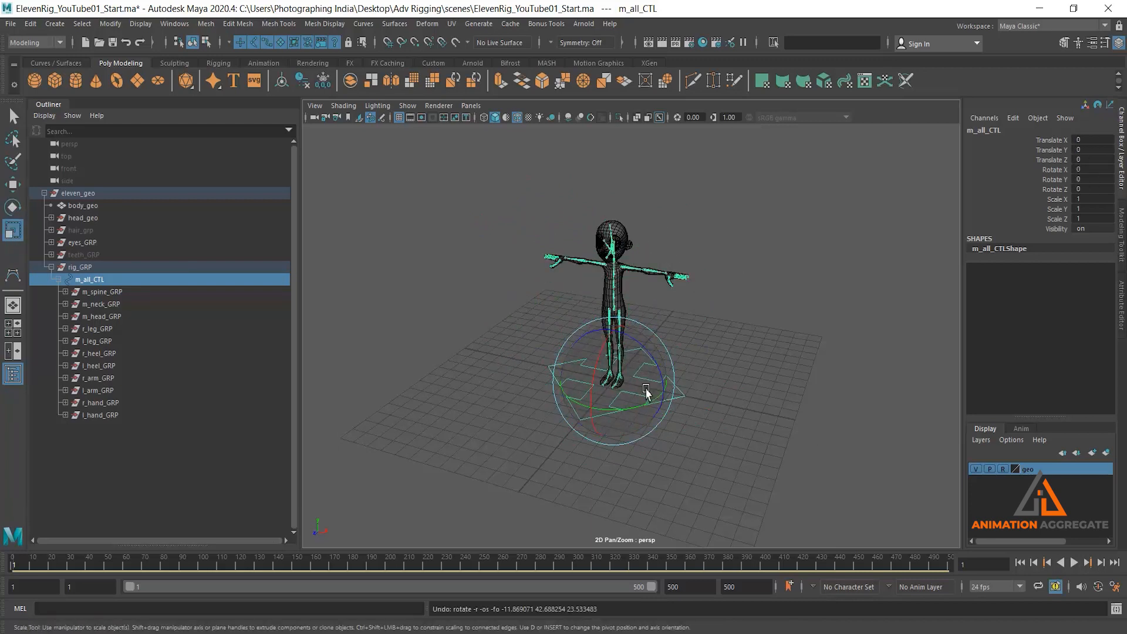
left_click_drag(615, 382, 510, 375)
left_click(618, 384)
key("ctrl+z")
key("ctrl+z")
Lock and hide the Visibility channel of m_all_CTL, keeping its translate, rotate and scale channels available
left_click_drag(1056, 140, 1048, 193)
right_click_drag(637, 268, 1076, 219, "alt")
left_click(1056, 229)
right_click_drag(699, 220, 748, 273, "alt")
right_click(1050, 231)
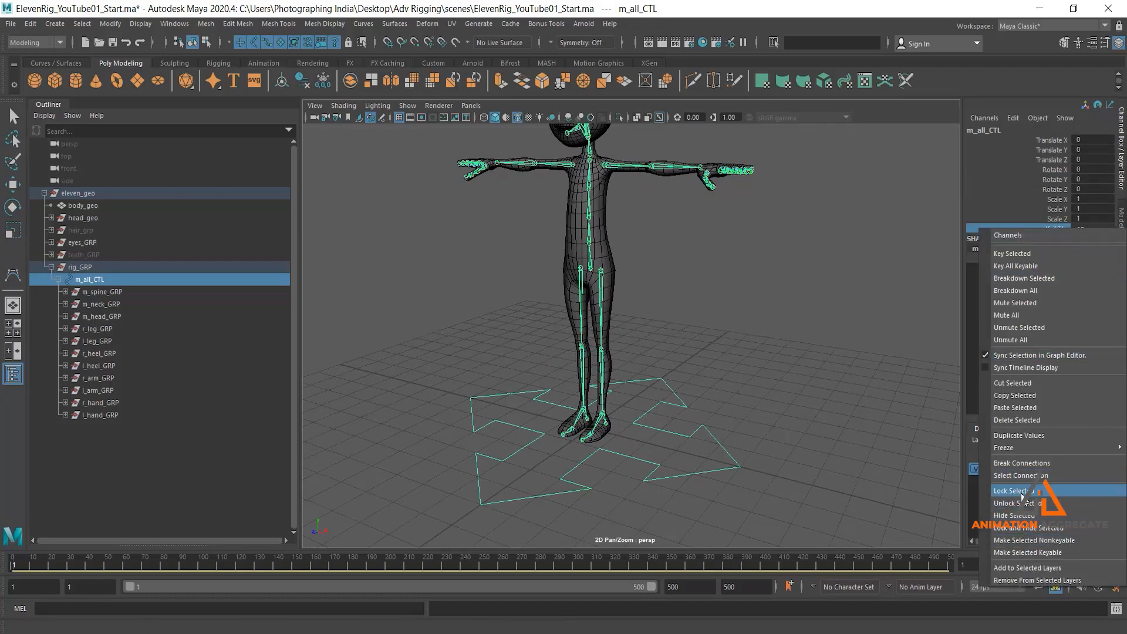
left_click(1024, 528)
key("r")
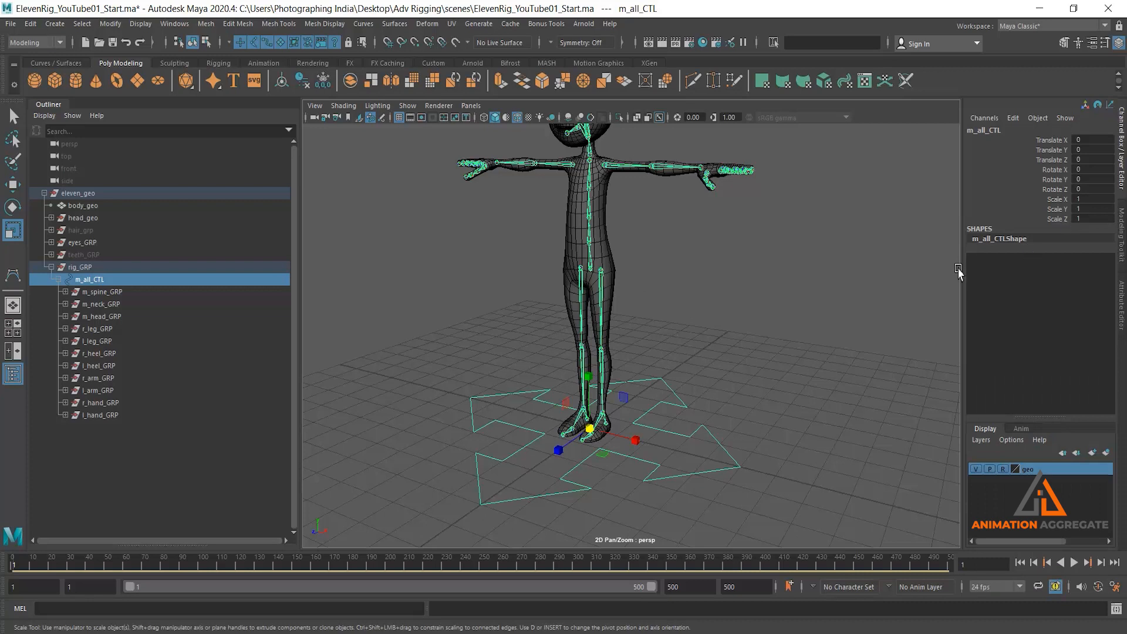
key("ctrl+z")
right_click(1056, 229)
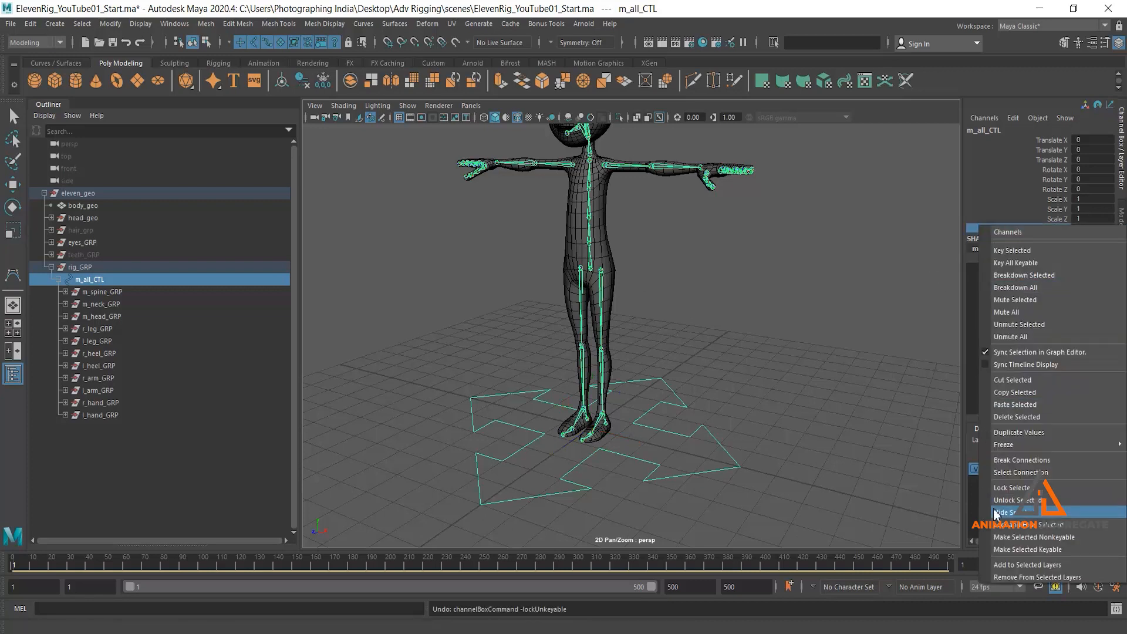
left_click(1004, 491)
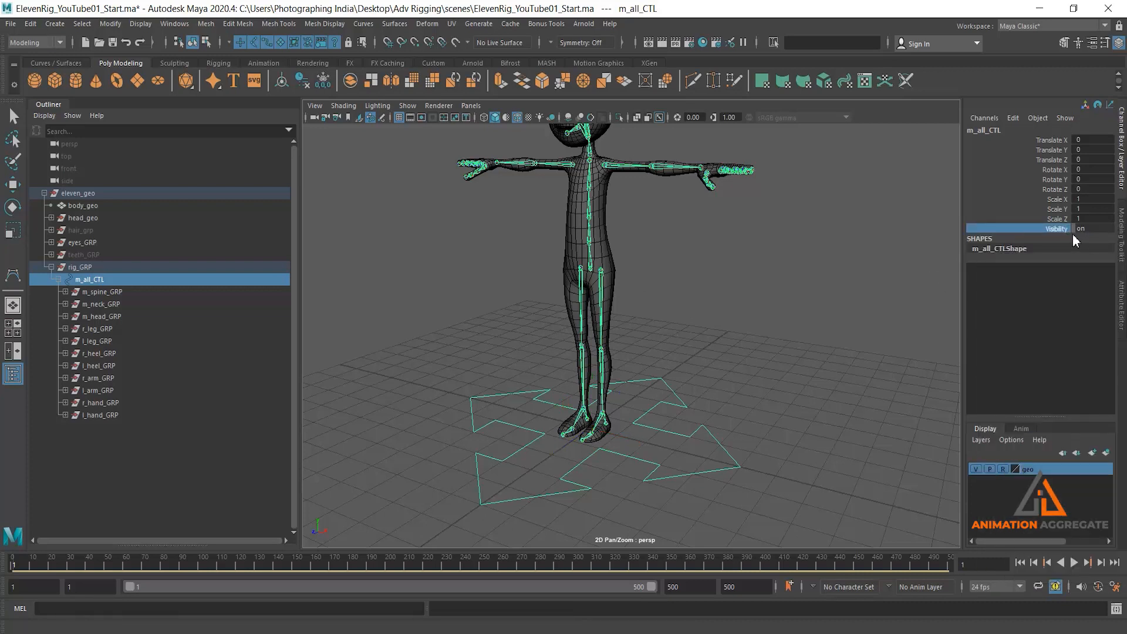
right_click(1061, 231)
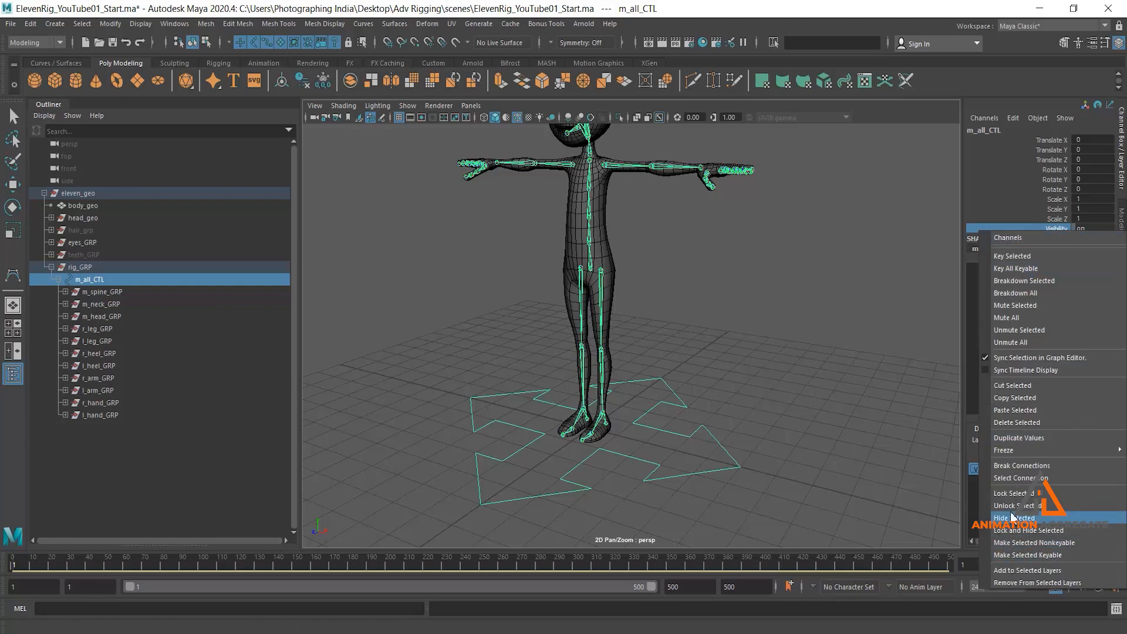
left_click(1022, 530)
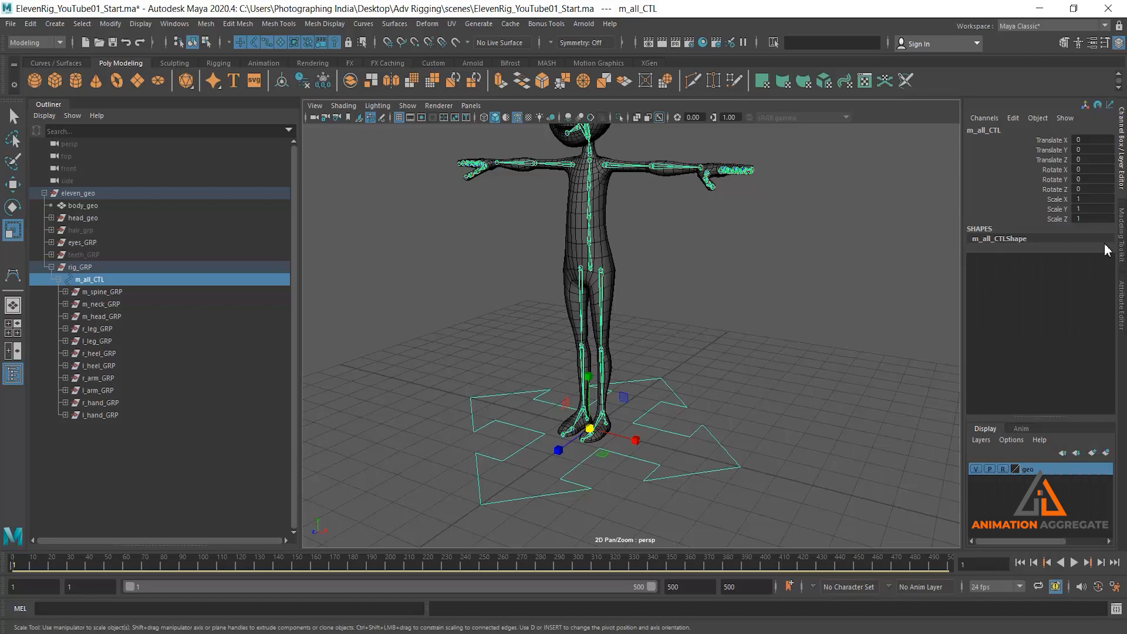
left_click(674, 323)
left_click_drag(701, 406, 666, 413)
scroll(679, 406, "down", 2)
left_click(669, 348)
left_click(677, 388)
left_click_drag(645, 359, 684, 388, "alt")
left_click(704, 420)
left_click(702, 427)
left_click(710, 410)
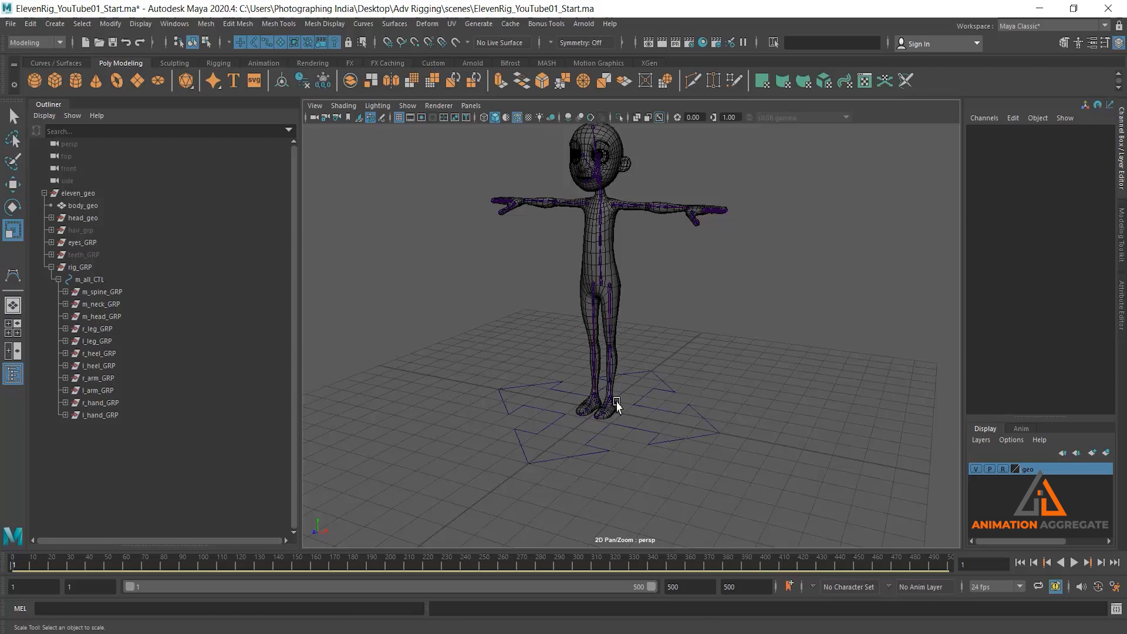
Enable drawing overrides on the m_all_CTL transform node and set the index color to yellow
left_click(694, 410)
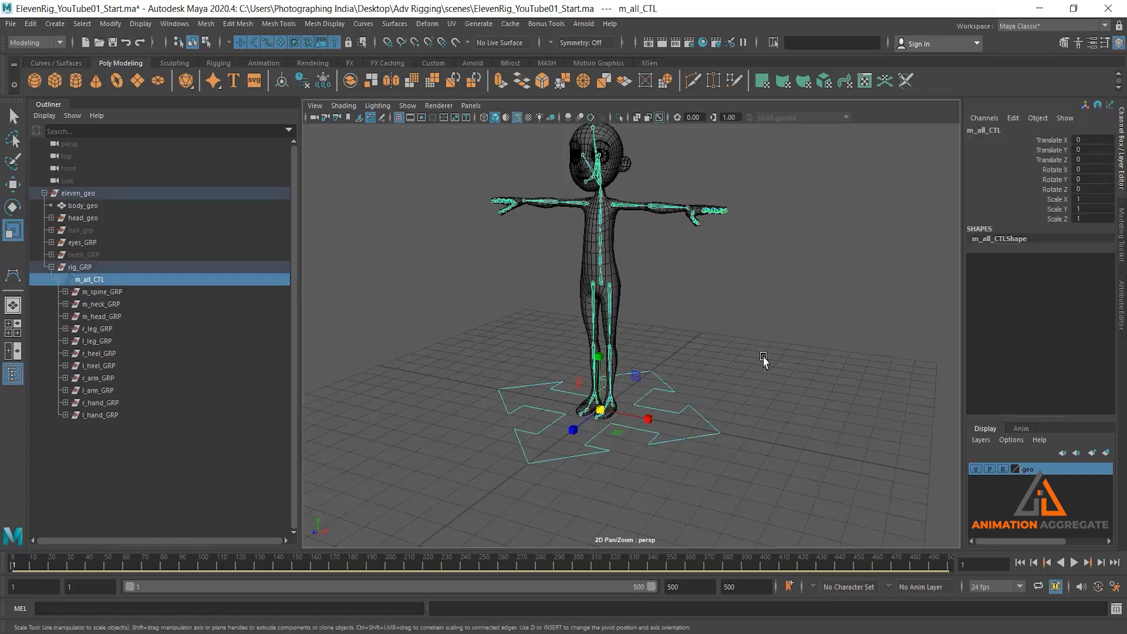
key("ctrl+a")
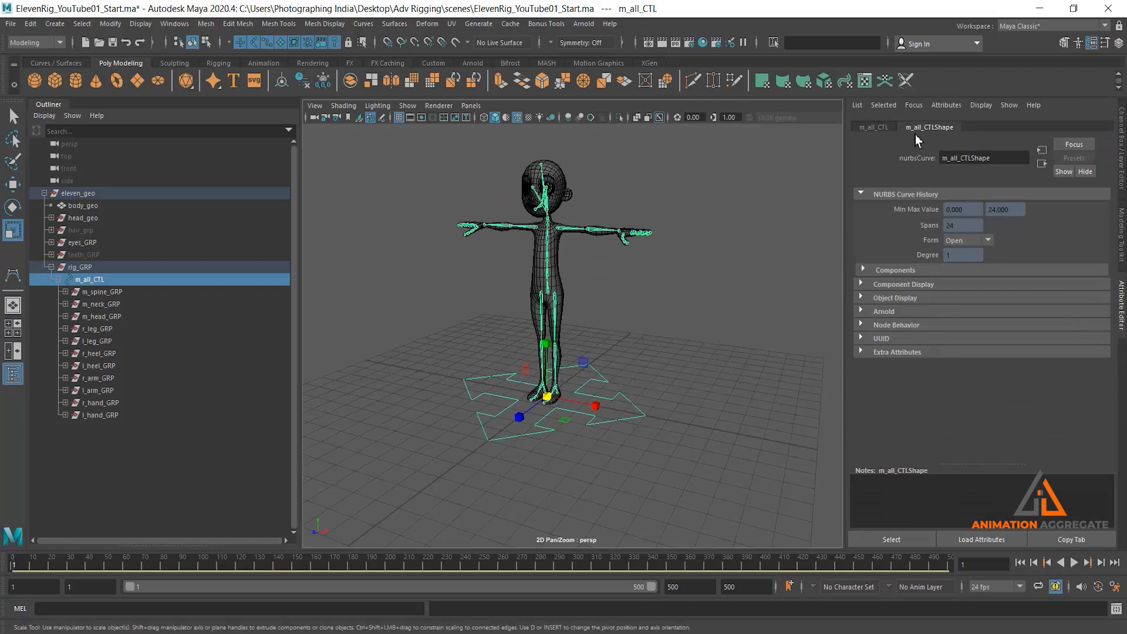
left_click(880, 131)
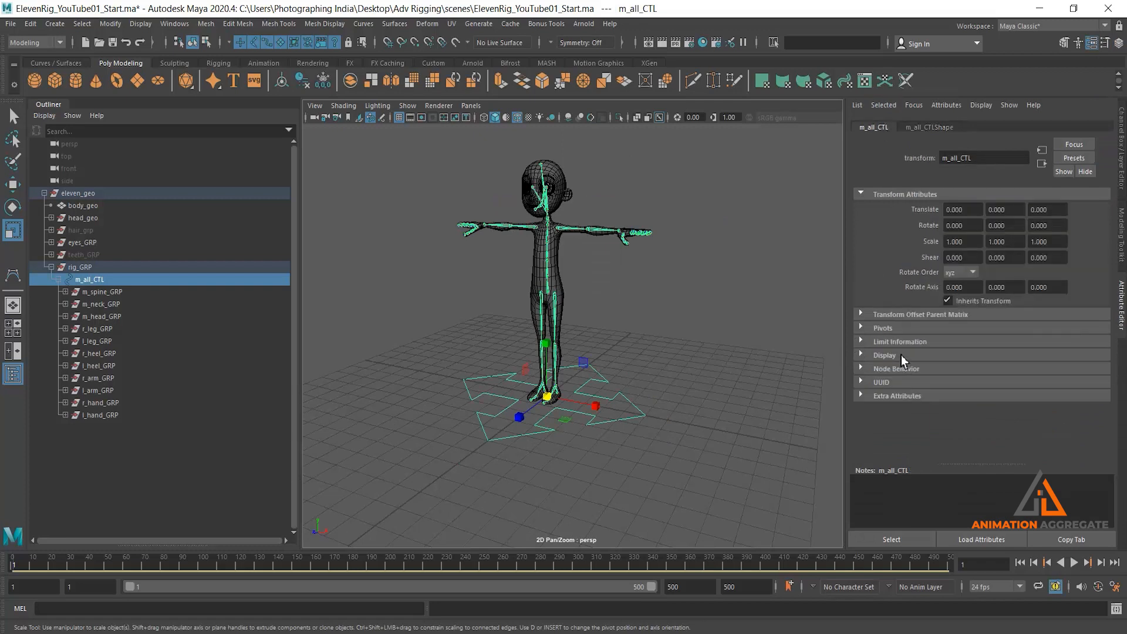
left_click(884, 356)
scroll(1002, 354, "down", 5)
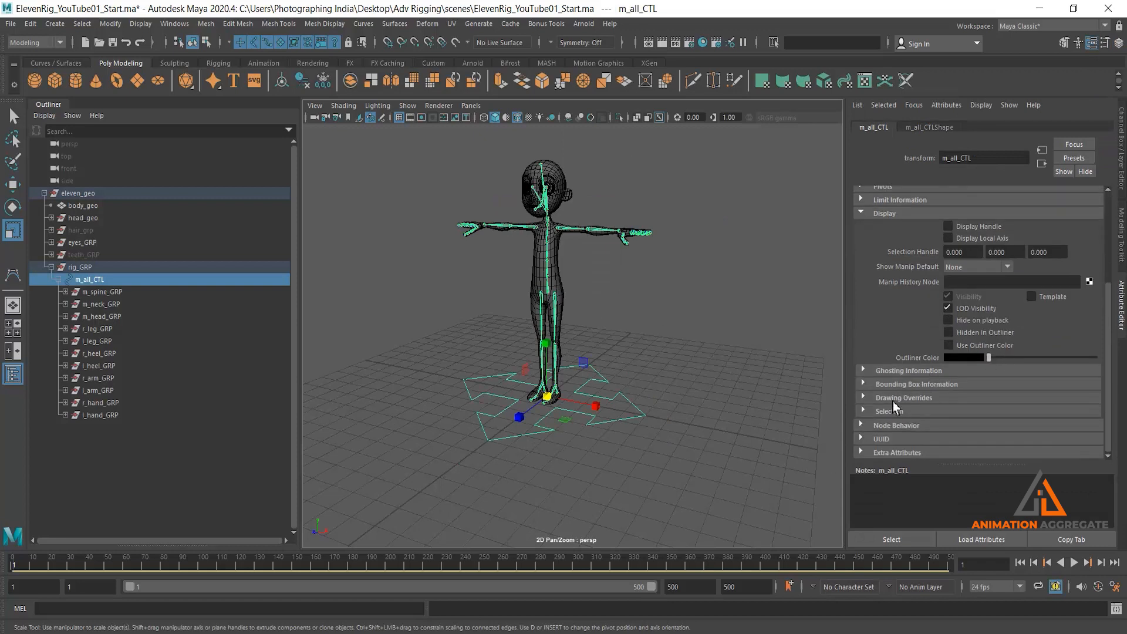
left_click(894, 397)
scroll(992, 353, "down", 3)
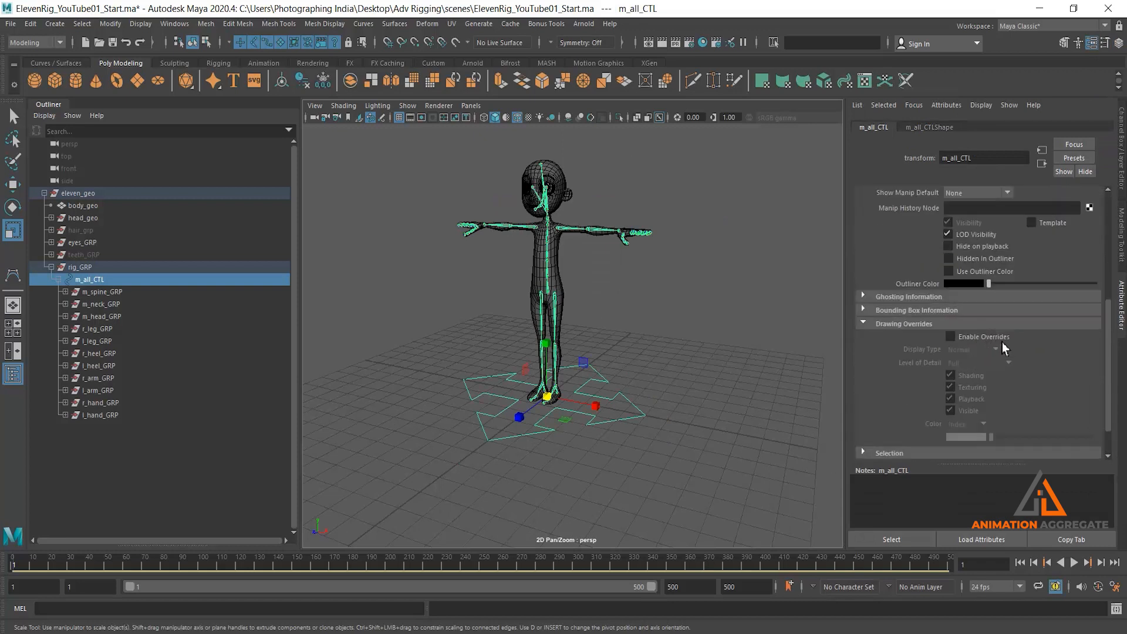
scroll(1003, 343, "down", 2)
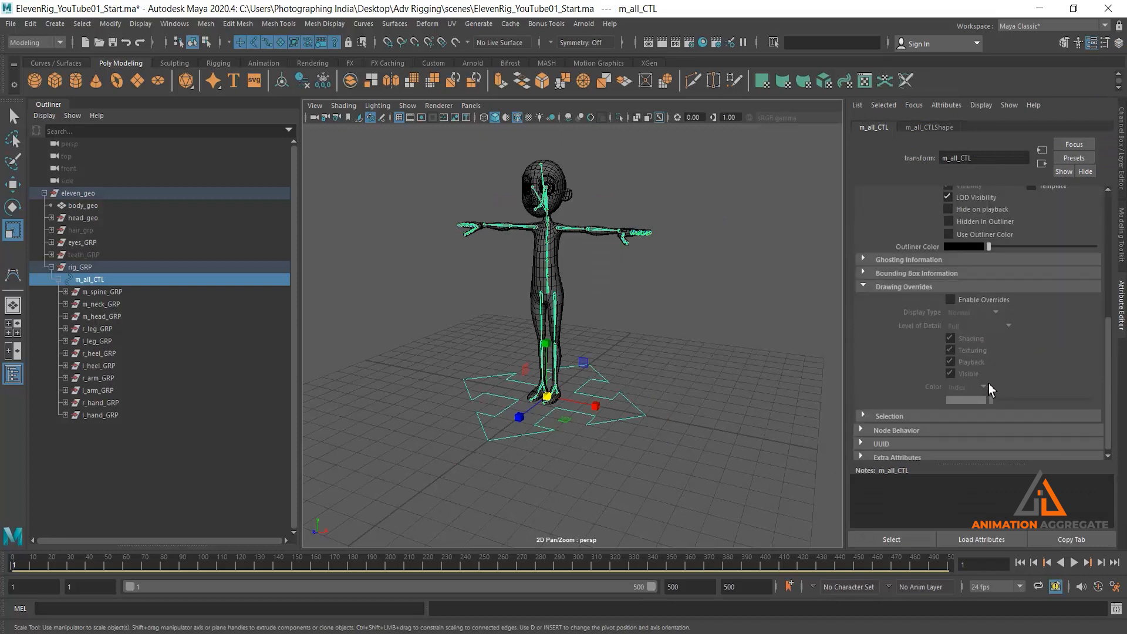
left_click(975, 302)
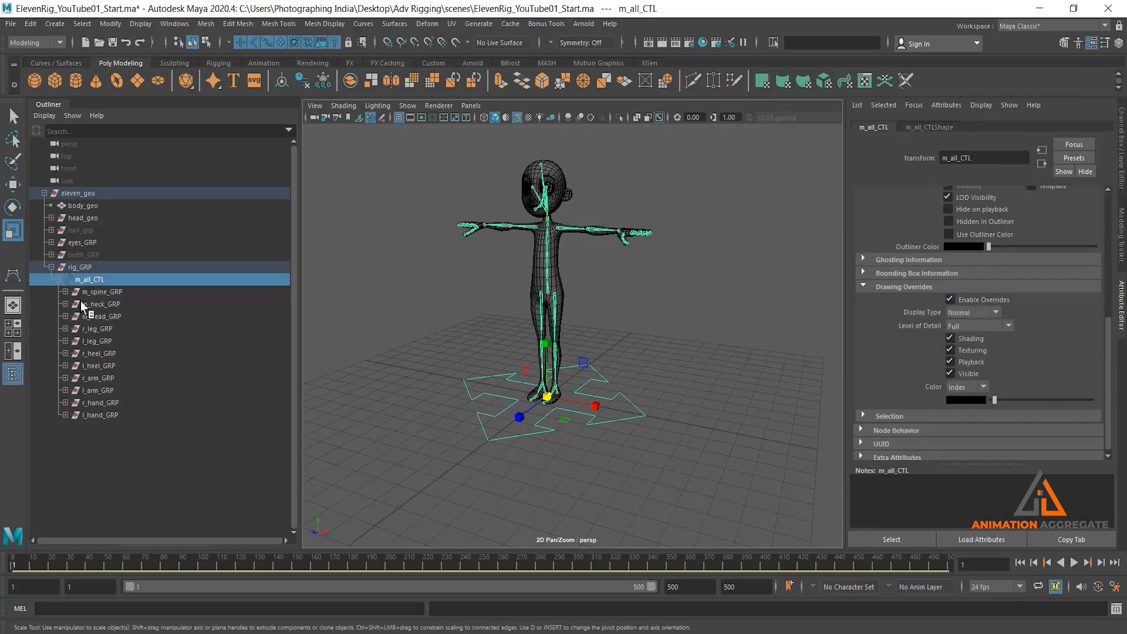
left_click_drag(993, 401, 1046, 400)
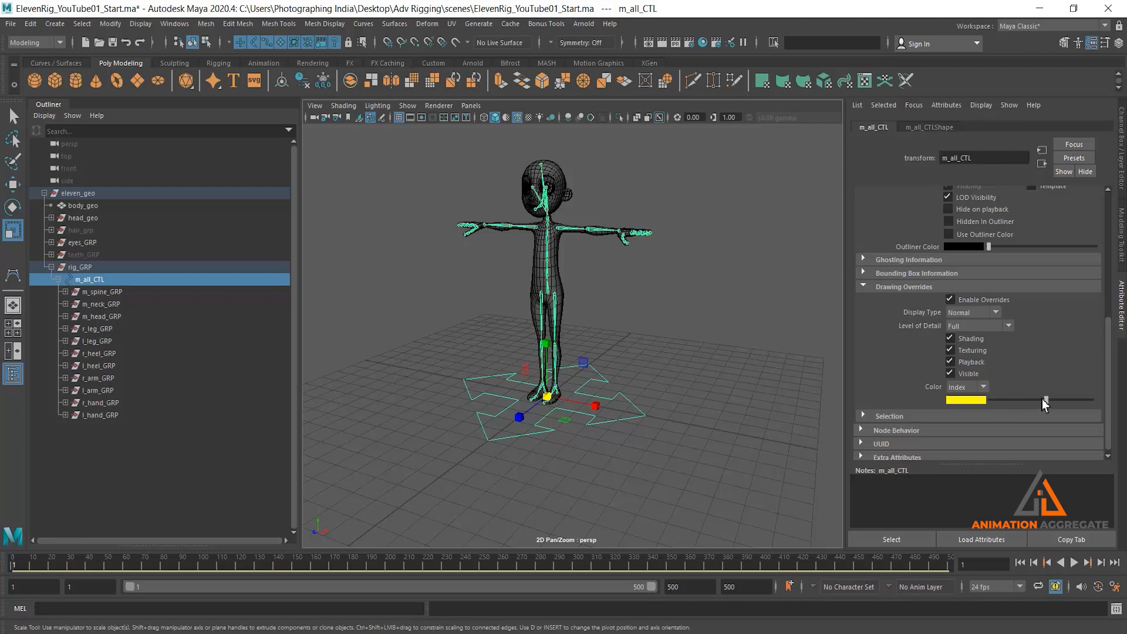
Disable the drawing overrides on the m_all_CTL transform node
left_click(596, 329)
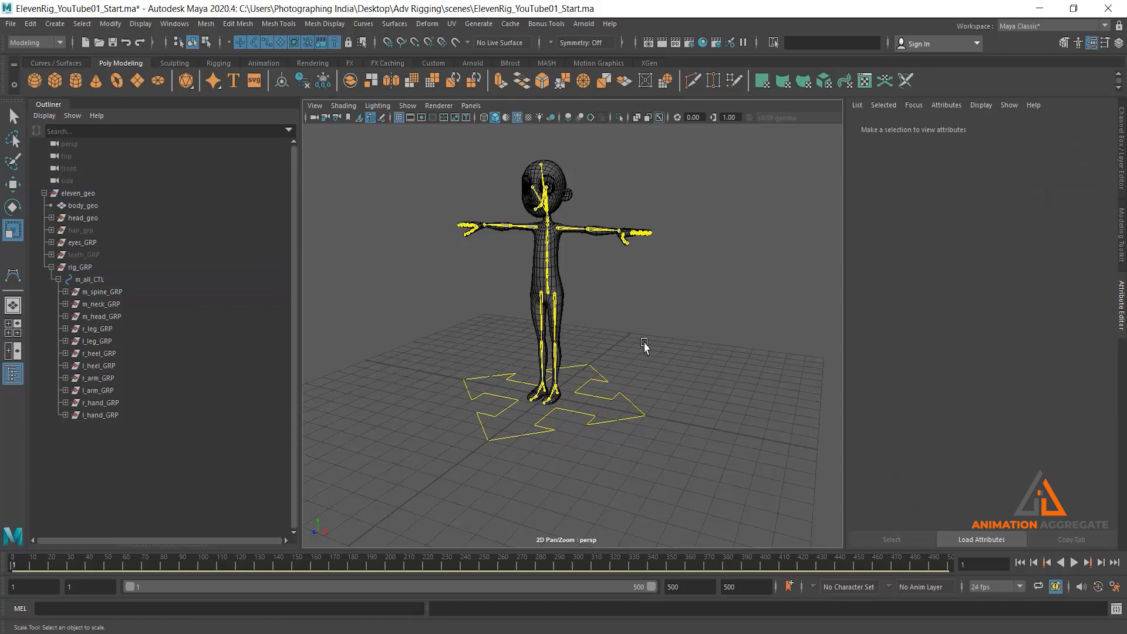
left_click(624, 419)
left_click(985, 310)
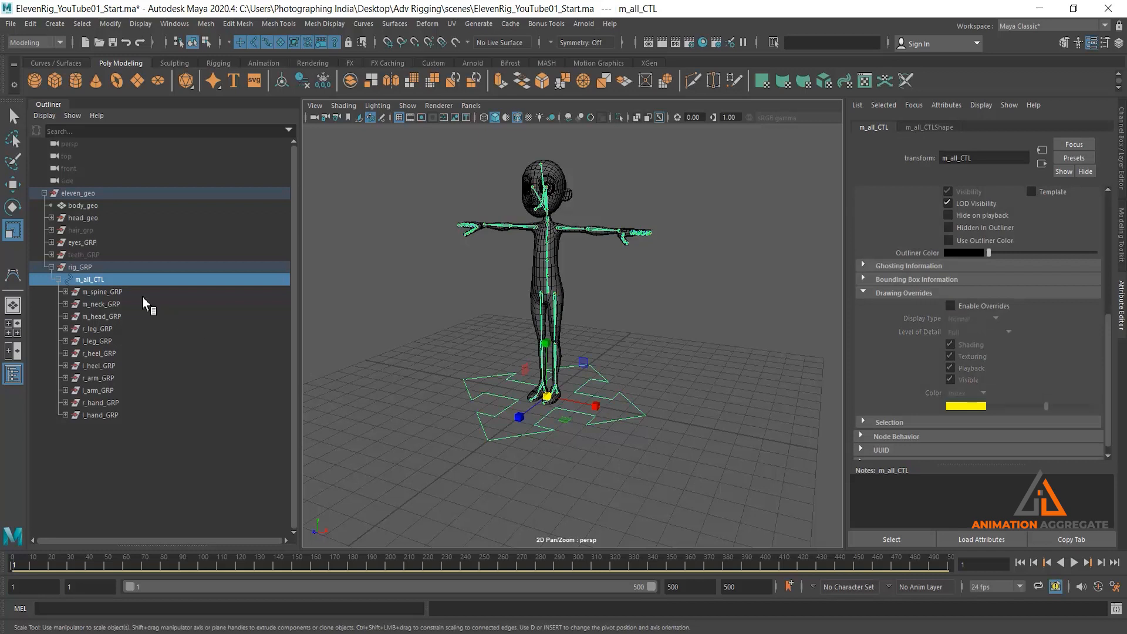
Show shape nodes in the Outliner and select m_all_CTLShape under m_all_CTL
middle_click_drag(91, 289, 85, 281)
left_click(44, 115)
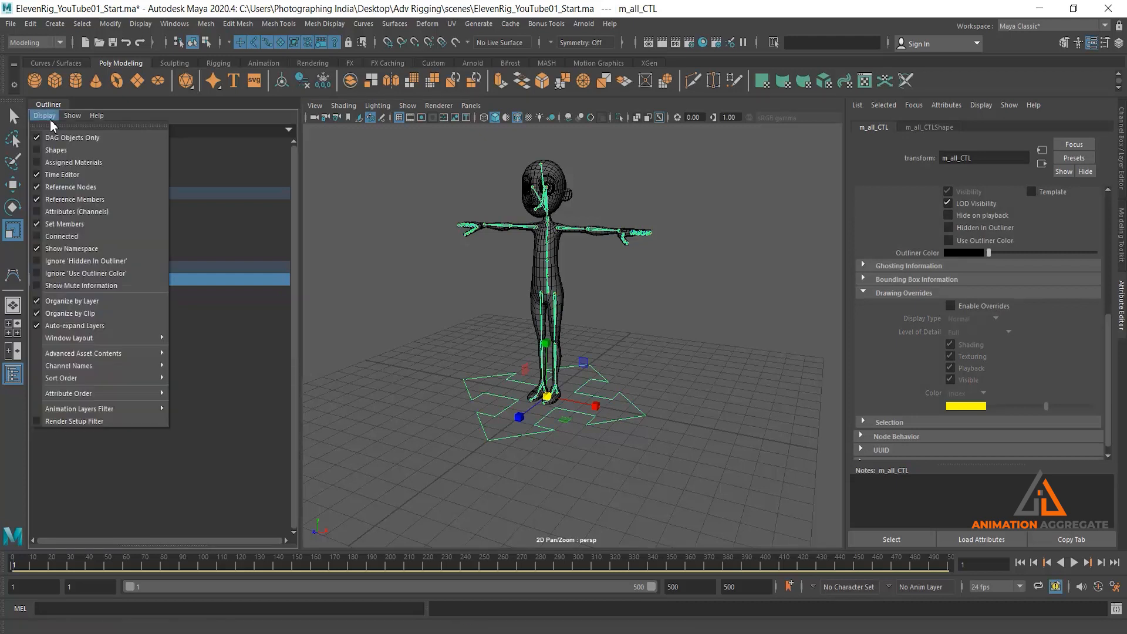
left_click(55, 149)
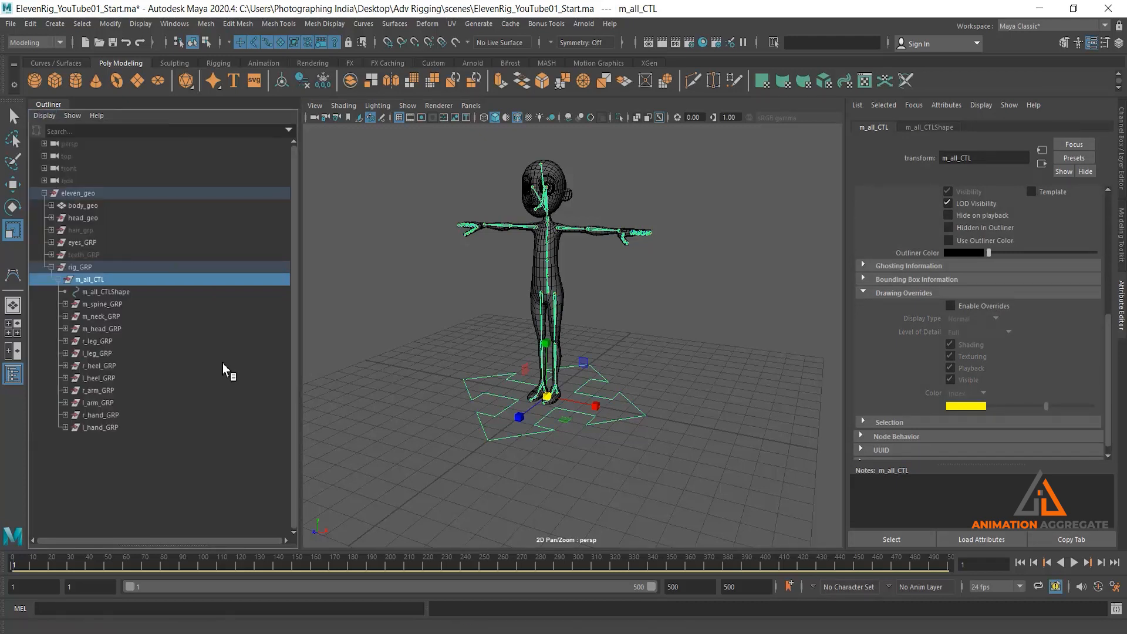
middle_click_drag(101, 293, 99, 292)
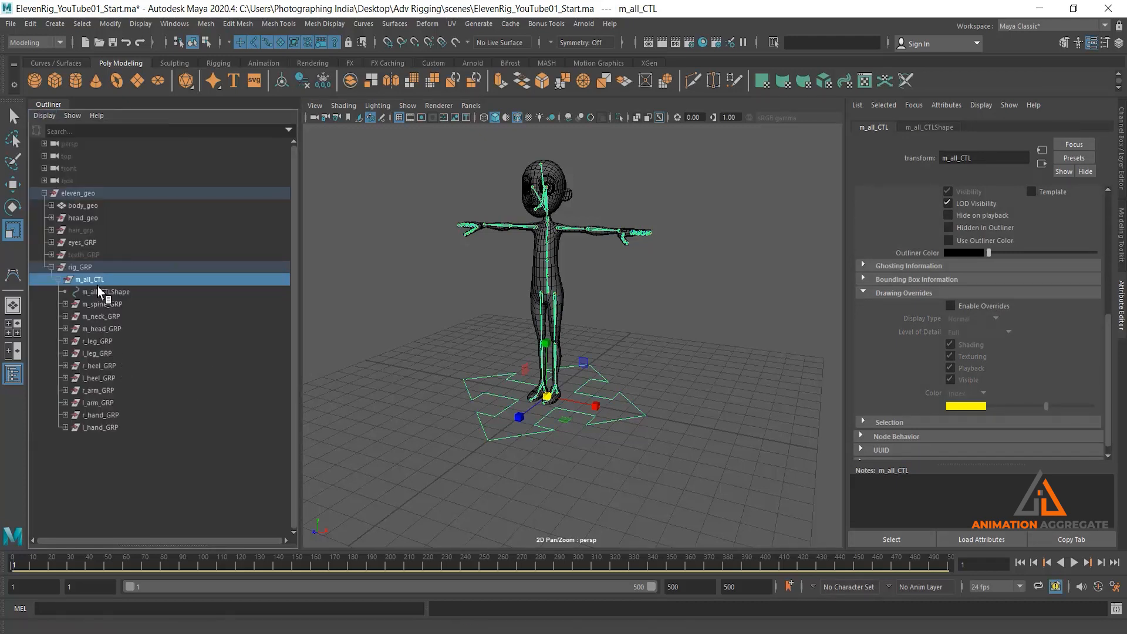
left_click(59, 280)
left_click(59, 281)
left_click(90, 293)
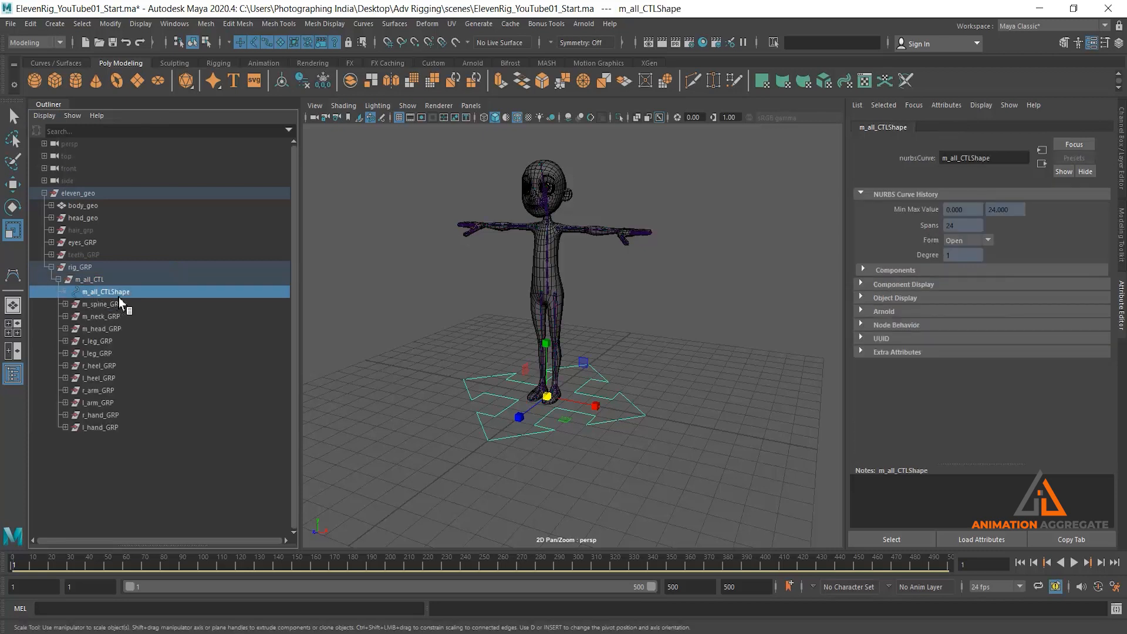
Compare the attributes of the m_all_CTL transform and its shape node, and hide shape nodes in the Outliner again
left_click(44, 115)
left_click(44, 116)
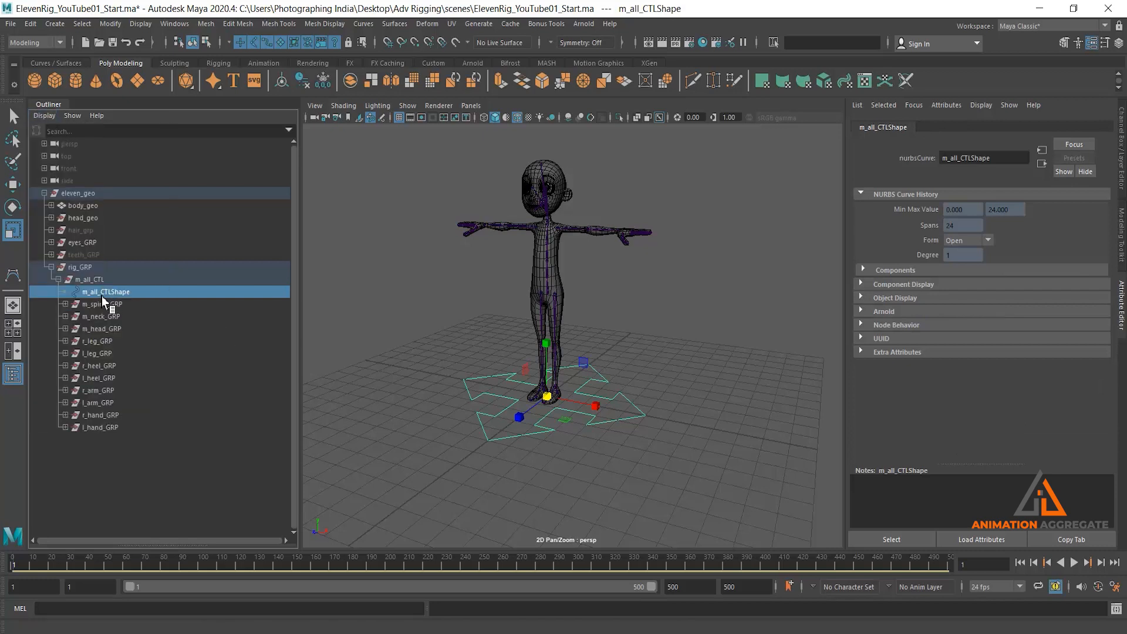
left_click(89, 282)
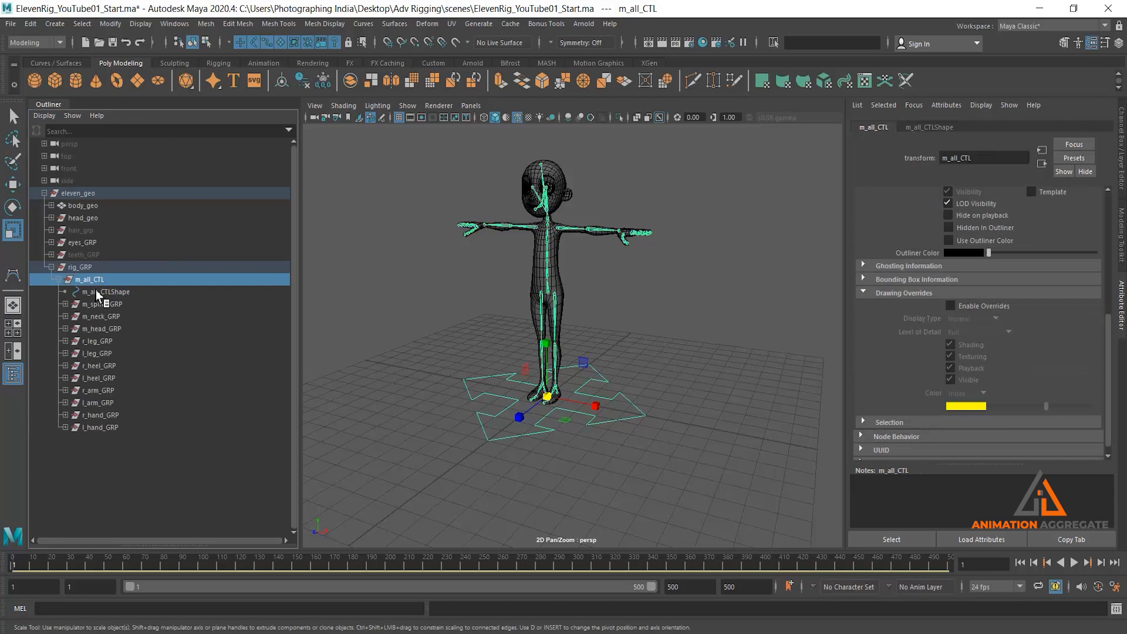
left_click(100, 293)
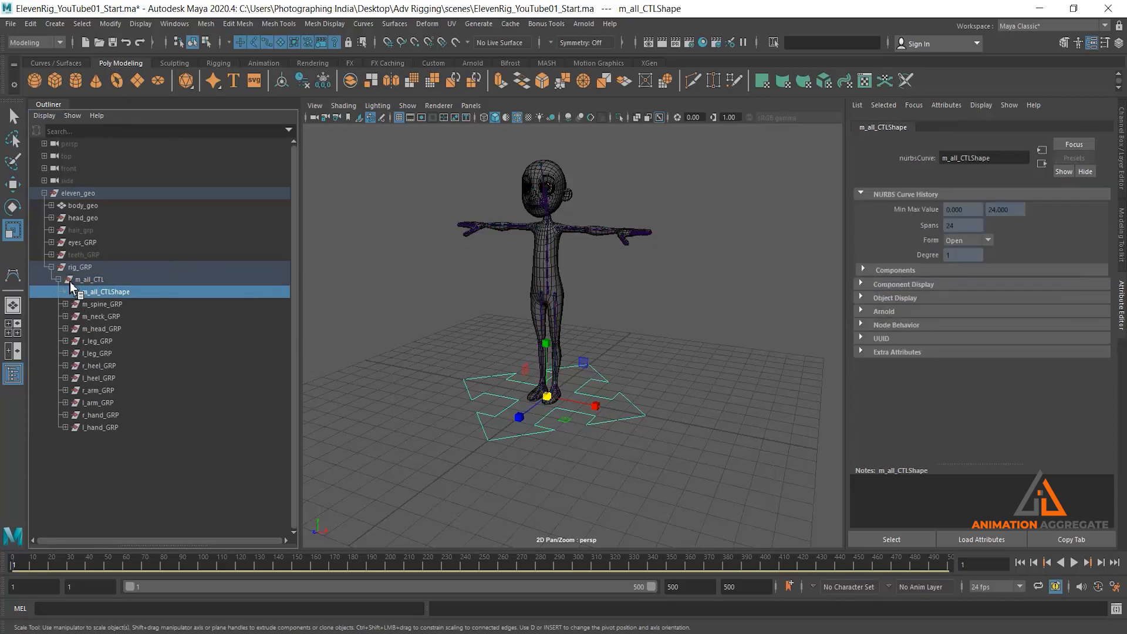
left_click(88, 279)
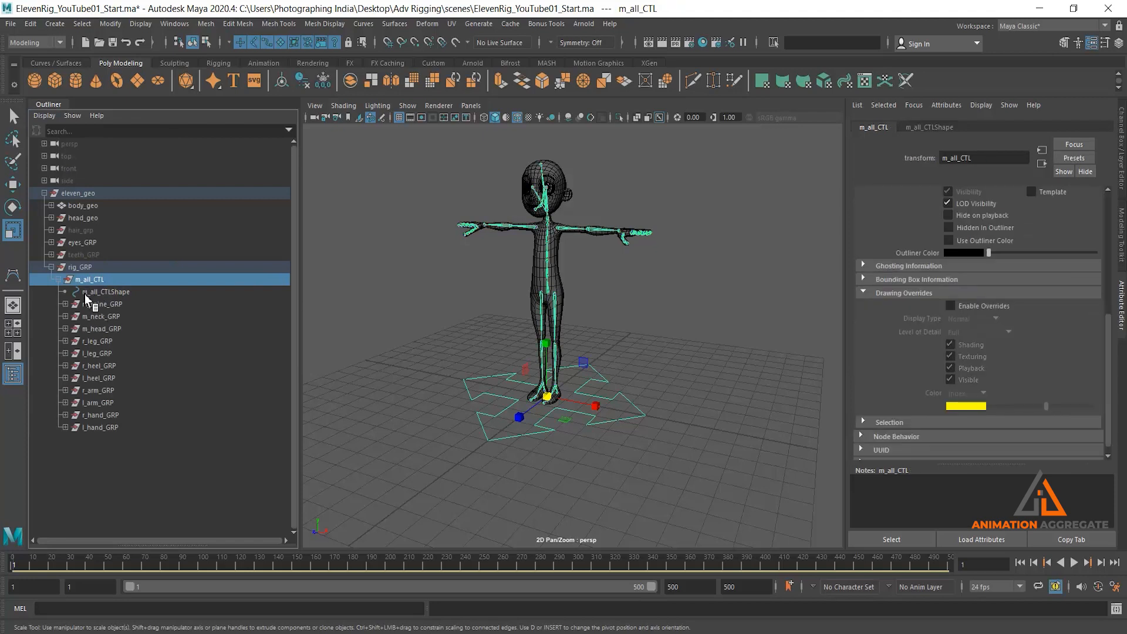
left_click(45, 116)
left_click(56, 148)
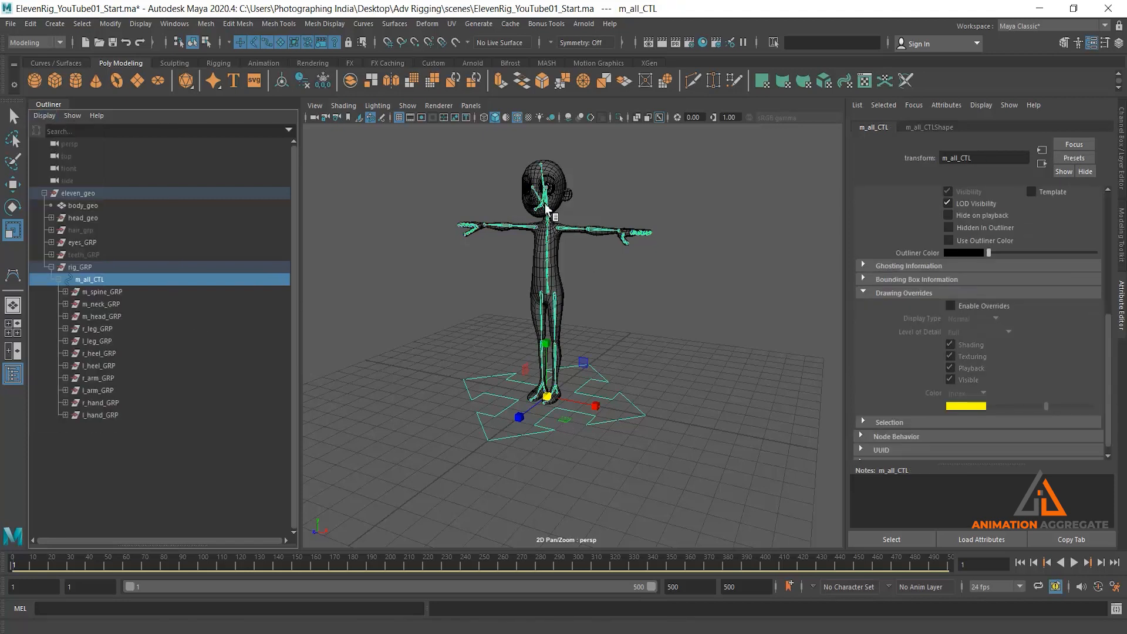
Enable drawing overrides on the m_all_CTLShape node and set its index color to yellow
middle_click(637, 442)
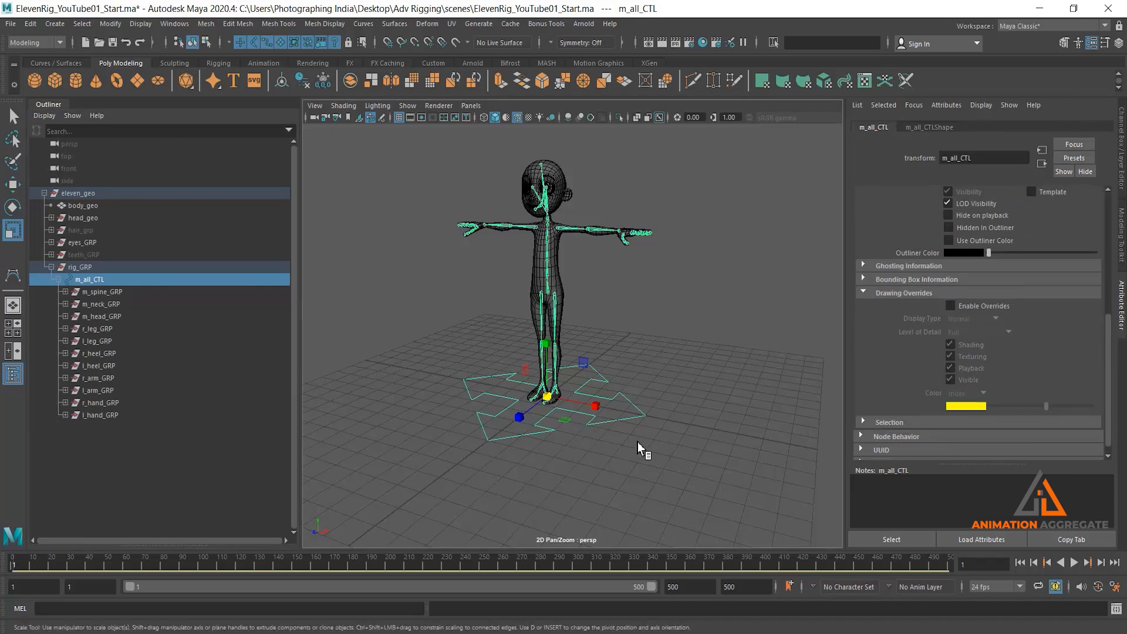
key("q")
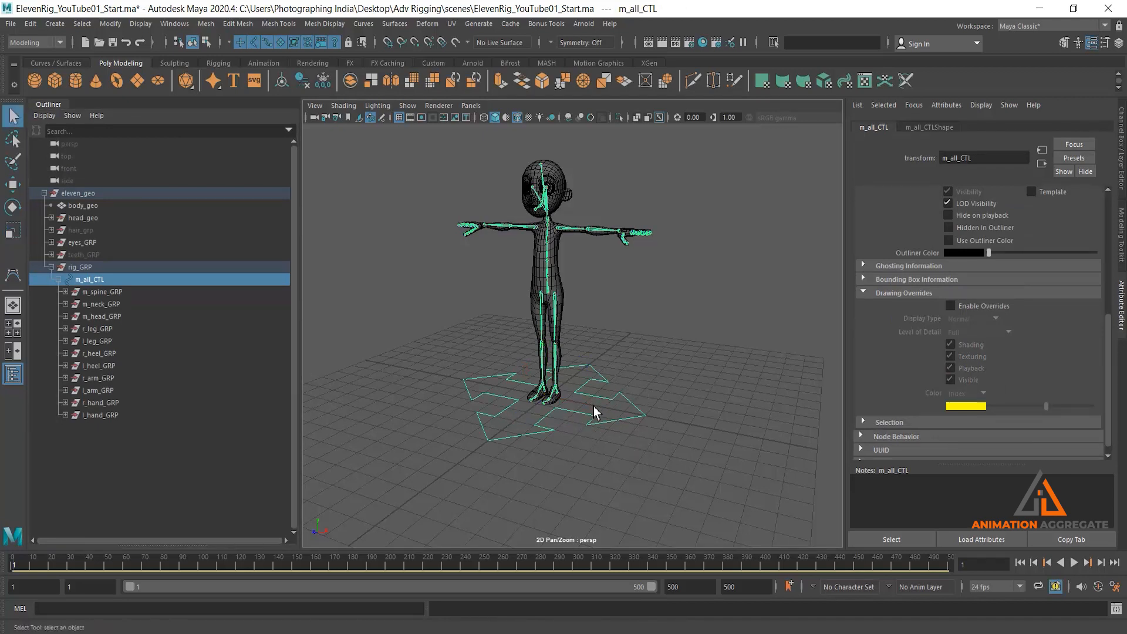
left_click(931, 128)
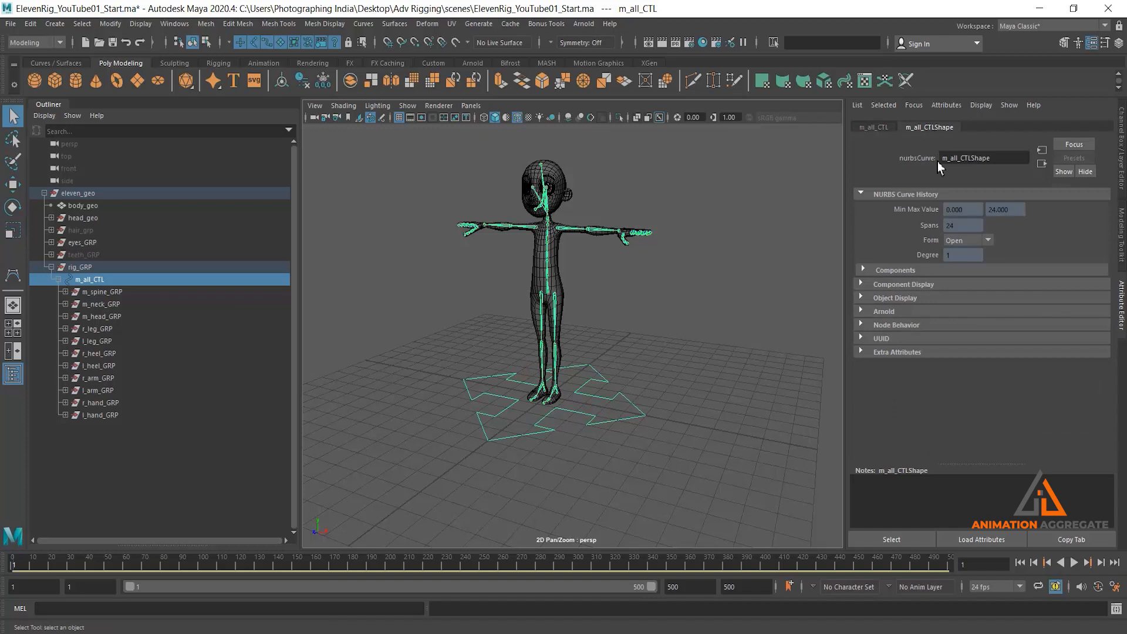
left_click(892, 298)
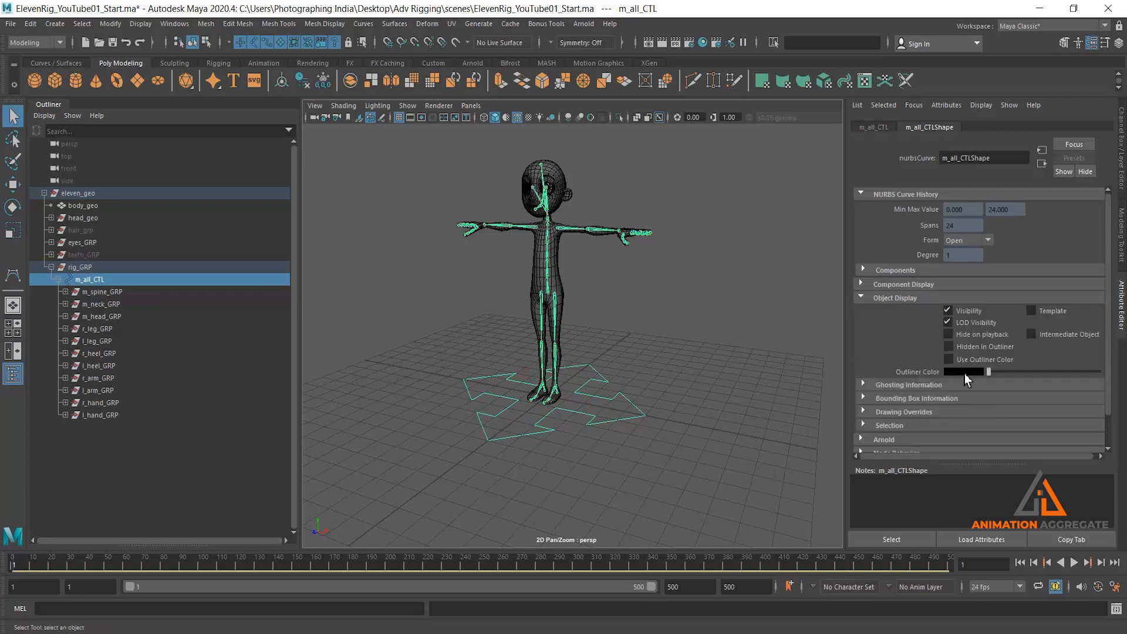
left_click(898, 413)
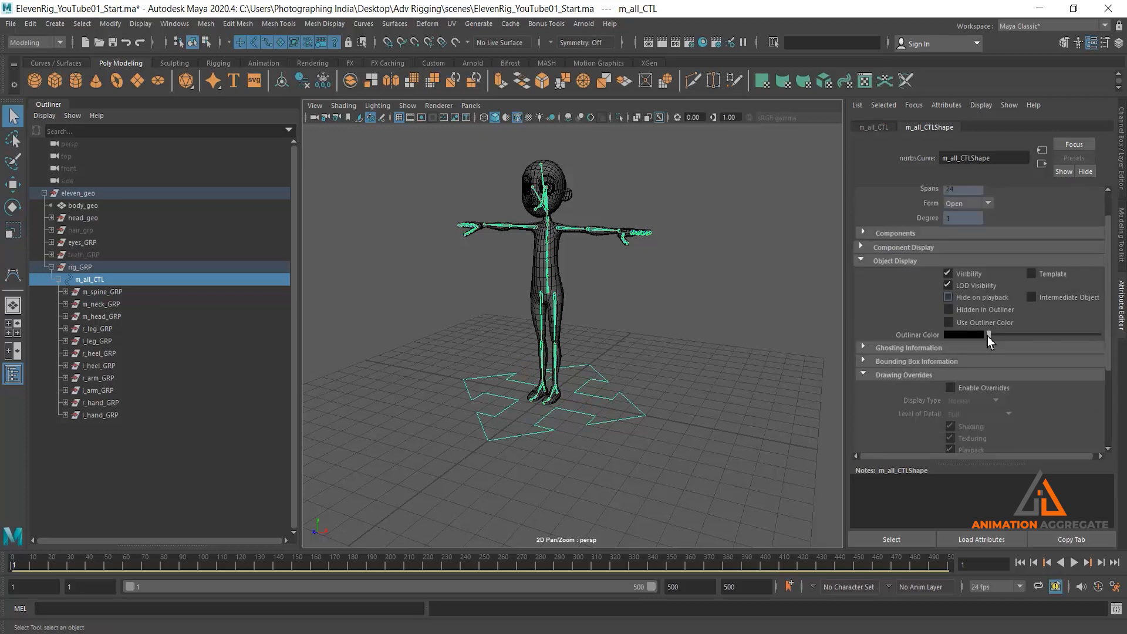
scroll(988, 336, "down", 3)
left_click_drag(1039, 415, 1048, 415)
Deselect m_all_CTL and check its display color from several angles in the perspective view
left_click(724, 341)
left_click_drag(622, 371, 652, 452)
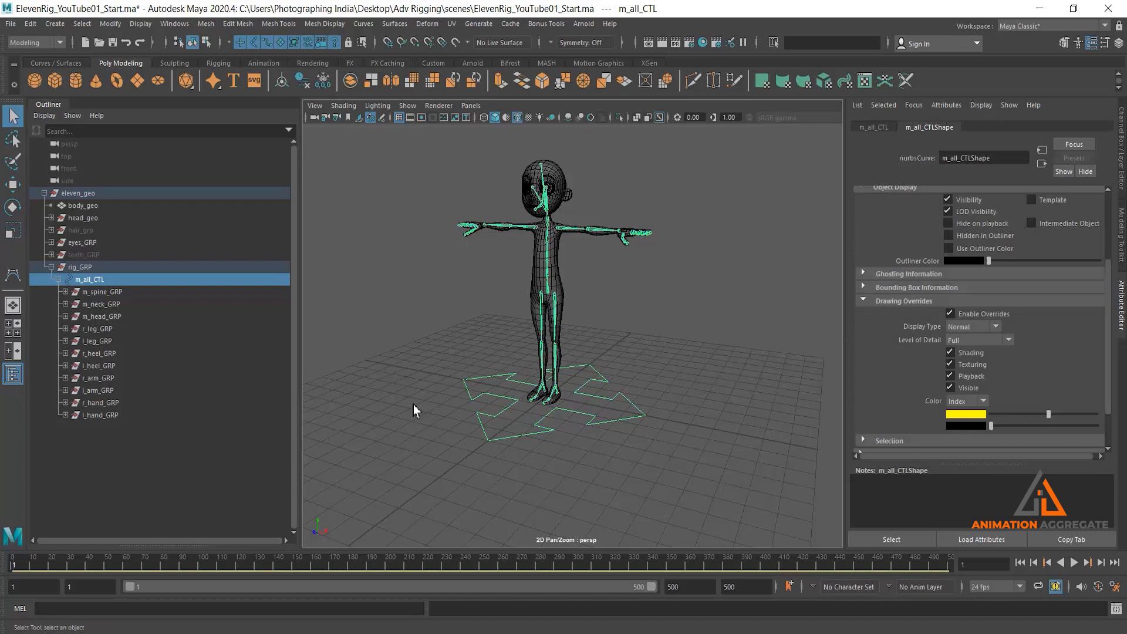
left_click(624, 428)
left_click_drag(624, 333, 654, 308, "alt")
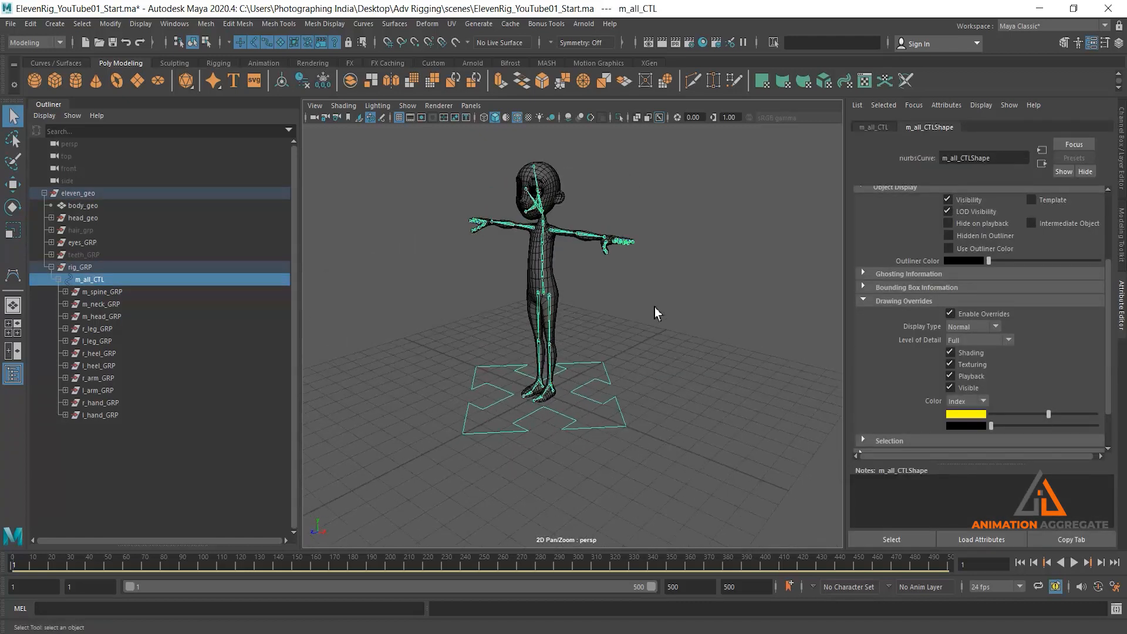
left_click(654, 308)
left_click_drag(621, 375, 559, 258, "alt")
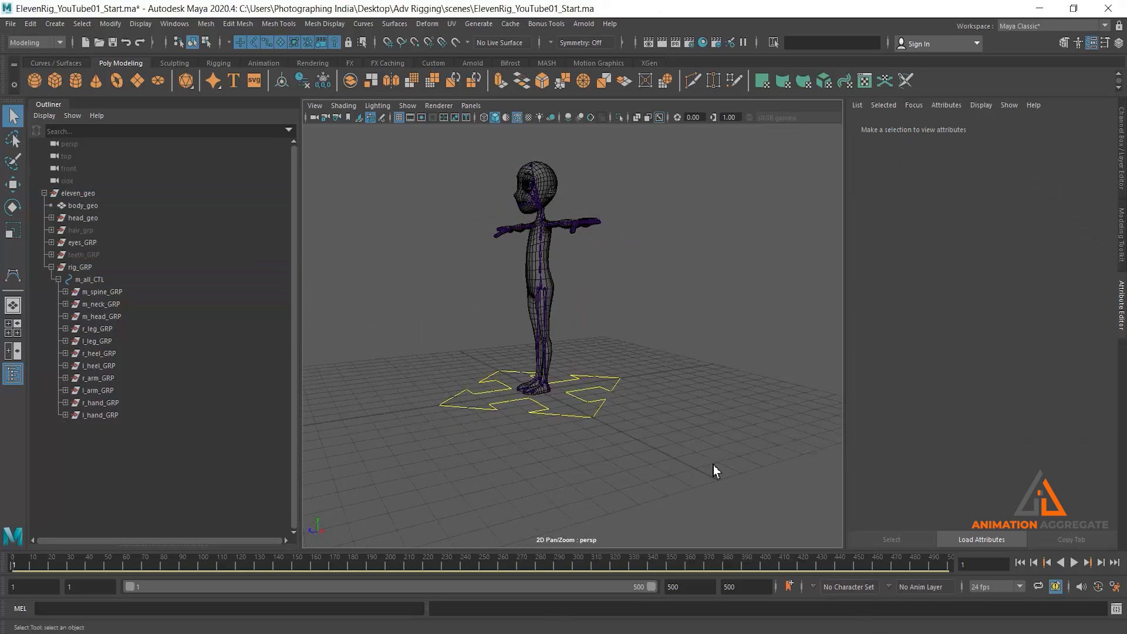
In the side view, start a grid-snapped CV curve with its first point behind the character at hip height
key("space")
key("space")
right_click_drag(619, 342, 552, 306, "alt")
middle_click_drag(636, 307, 579, 484, "alt")
right_click_drag(552, 423, 582, 361, "alt")
middle_click_drag(582, 361, 600, 274, "alt")
left_click(13, 276)
right_click_drag(551, 271, 659, 323, "alt")
key("x")
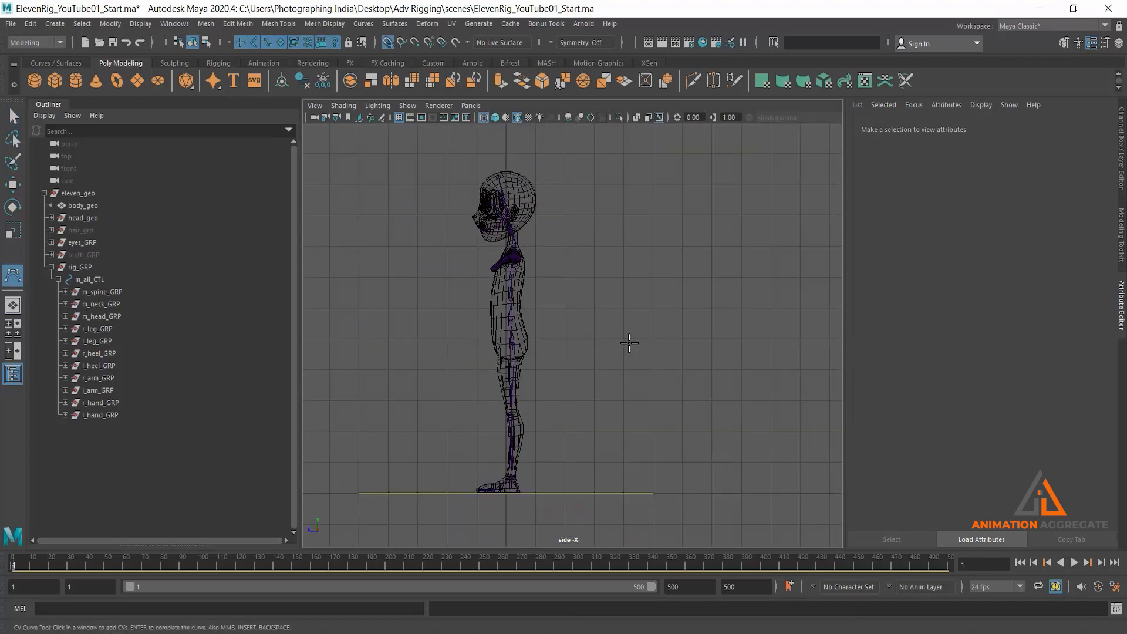
left_click(628, 344)
key("x")
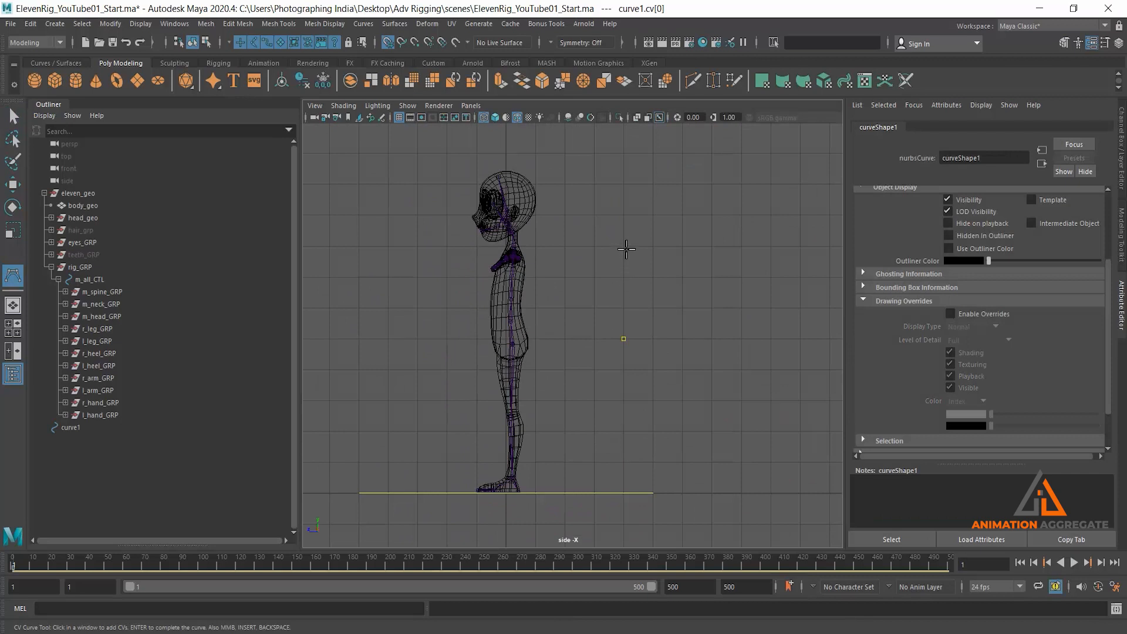
Complete the curve as a closed, upward-pointing arrow behind the character, undoing misplaced points
left_click(625, 249)
left_click(602, 249)
left_click(707, 248)
key("ctrl+z")
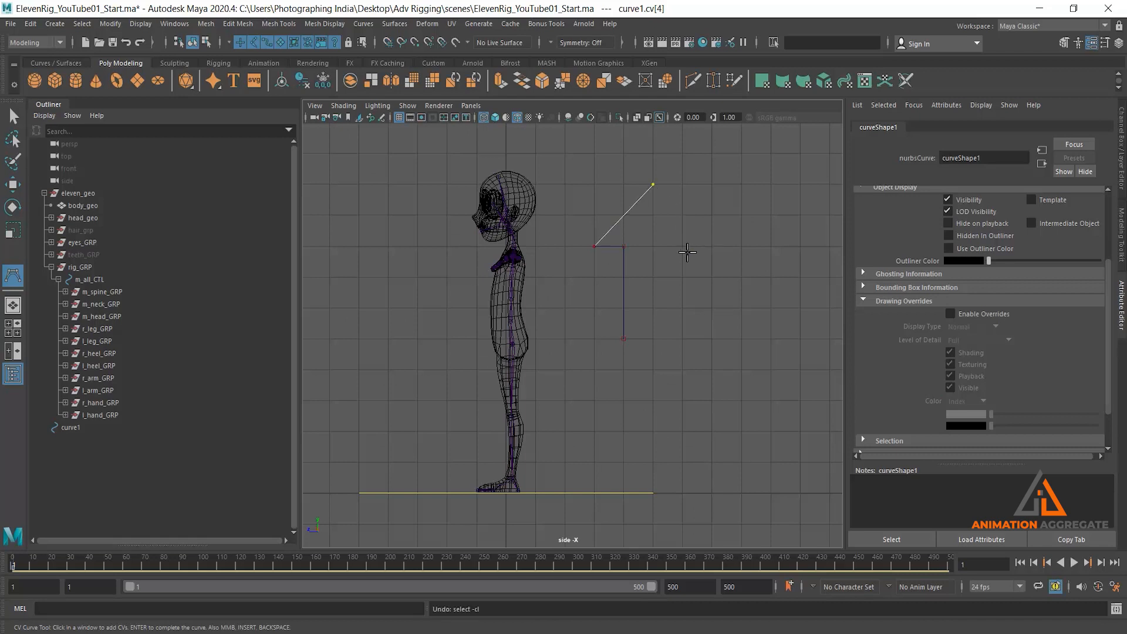
left_click(685, 251)
key("ctrl+z")
left_click(713, 248)
left_click(678, 255)
left_click(685, 340)
left_click(622, 342)
key("q")
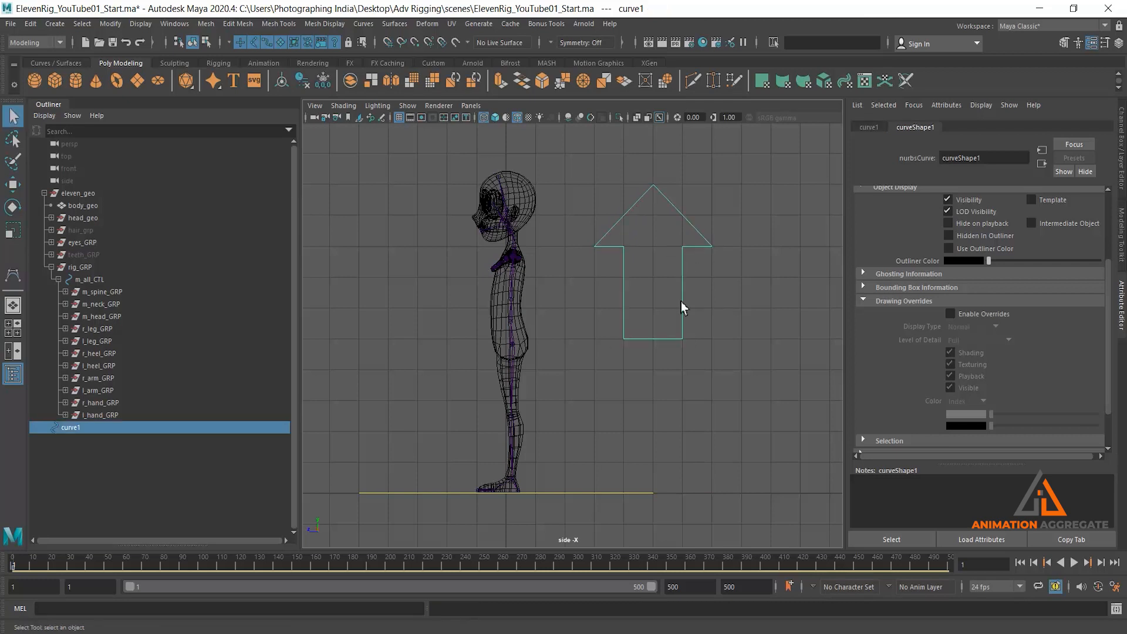
Scale the two inner CVs at the arrow's neck closer together and raise them slightly
right_click_drag(735, 242, 640, 236)
left_click_drag(617, 236, 694, 270)
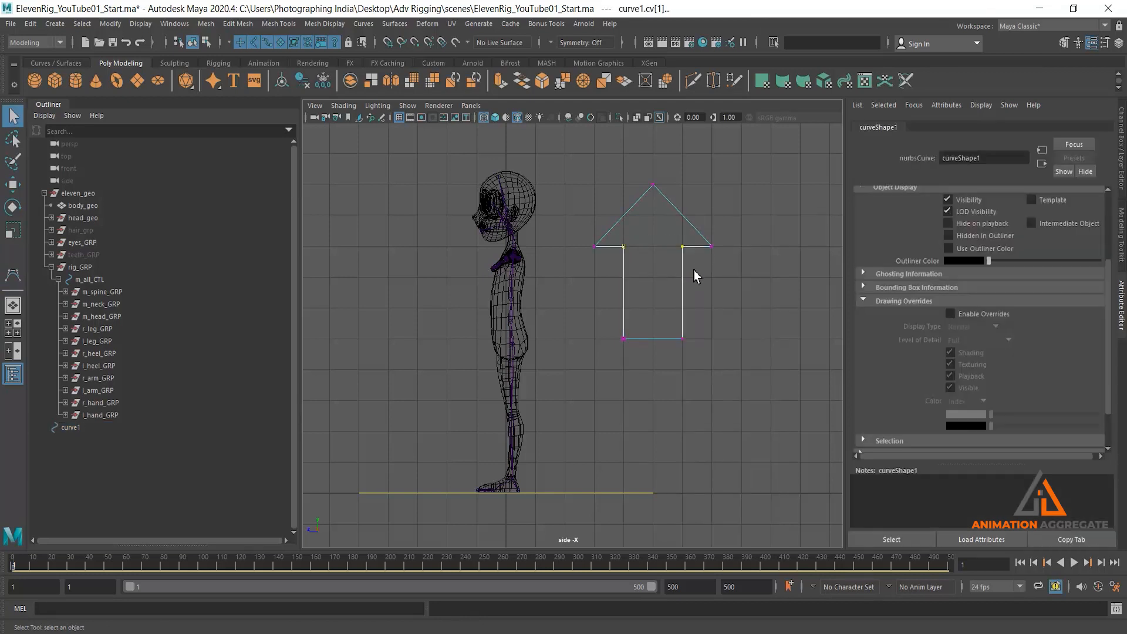
key("r")
left_click_drag(610, 250, 637, 245)
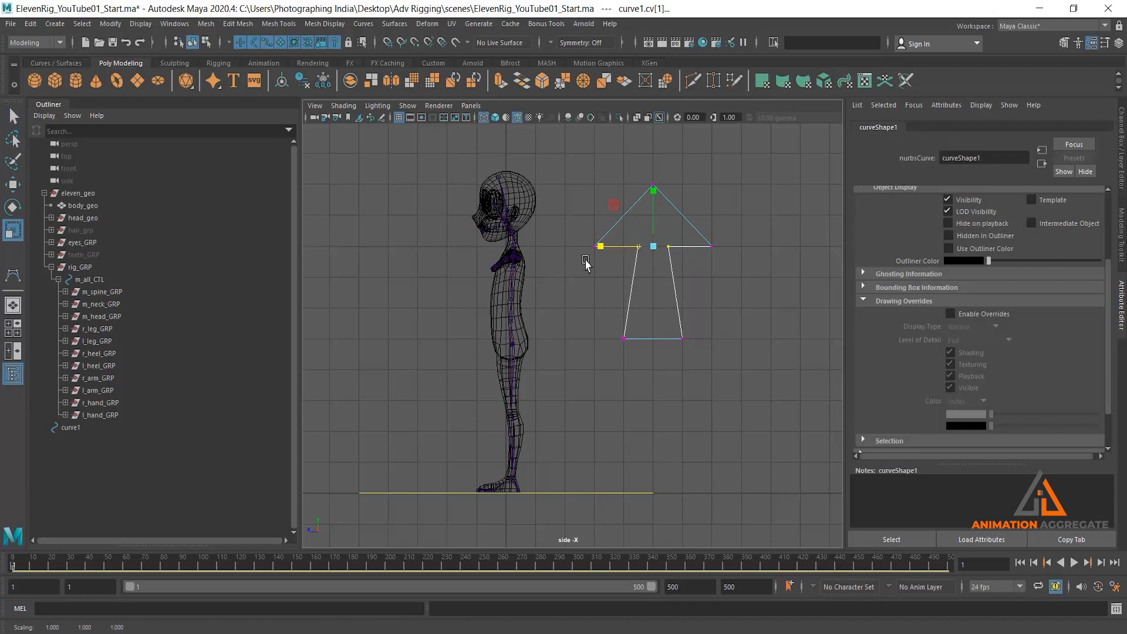
key("w")
left_click_drag(652, 188, 651, 181)
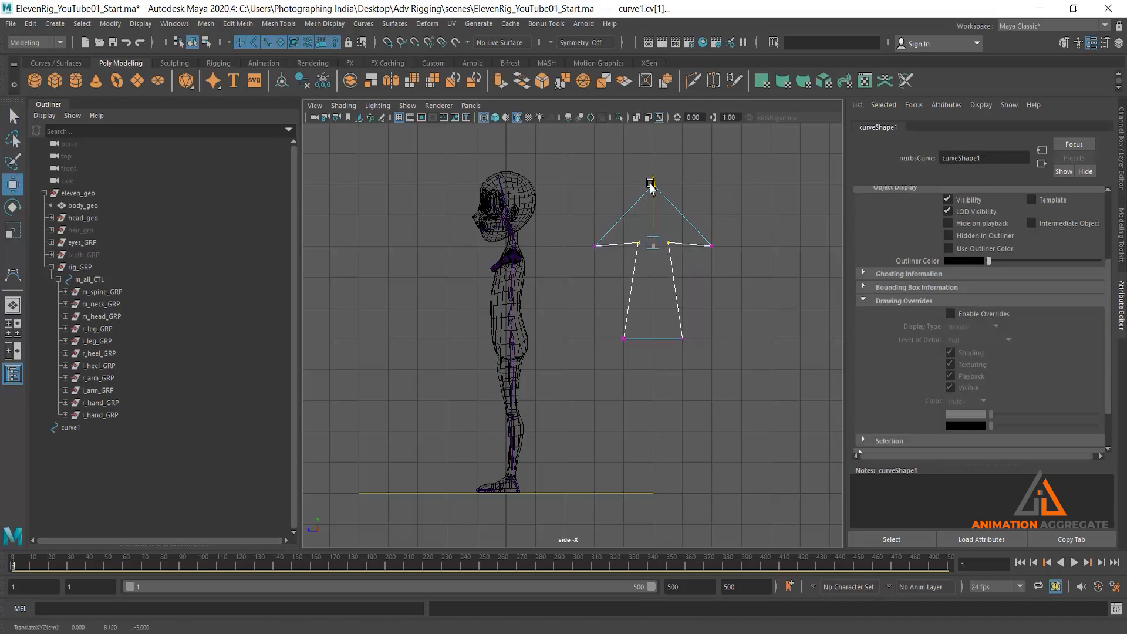
Raise the CV at the arrow's tip to lengthen the head, and return the curve to object mode
left_click(653, 187)
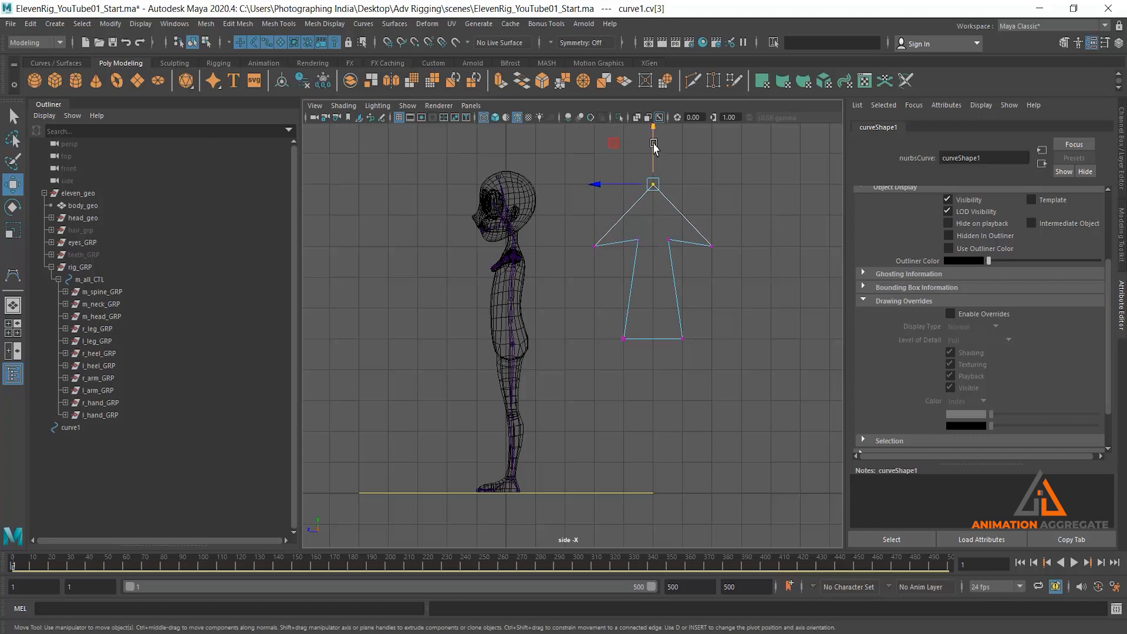
left_click_drag(653, 147, 651, 108)
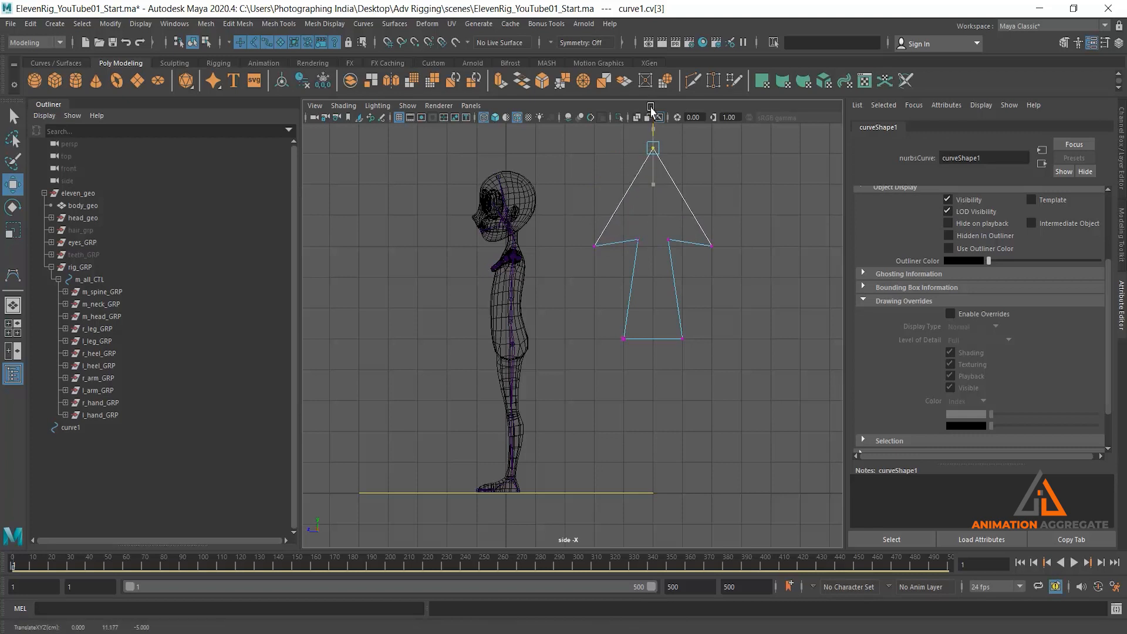
right_click_drag(691, 211, 739, 190)
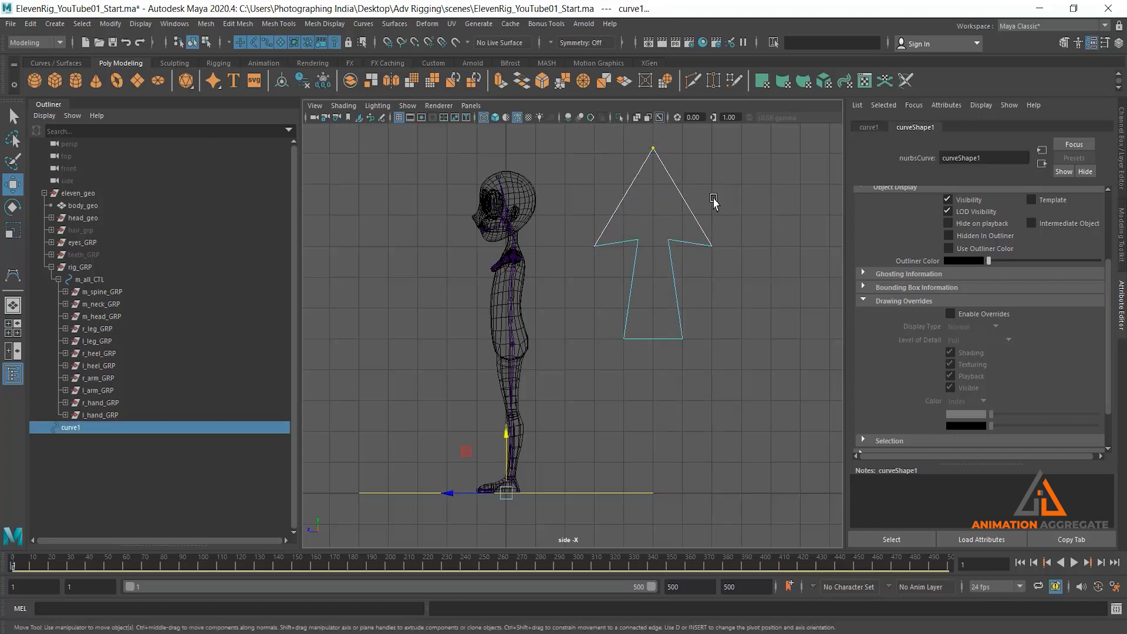
Center the arrow curve's pivot, scale the curve down and move it closer to the character's back
left_click(282, 82)
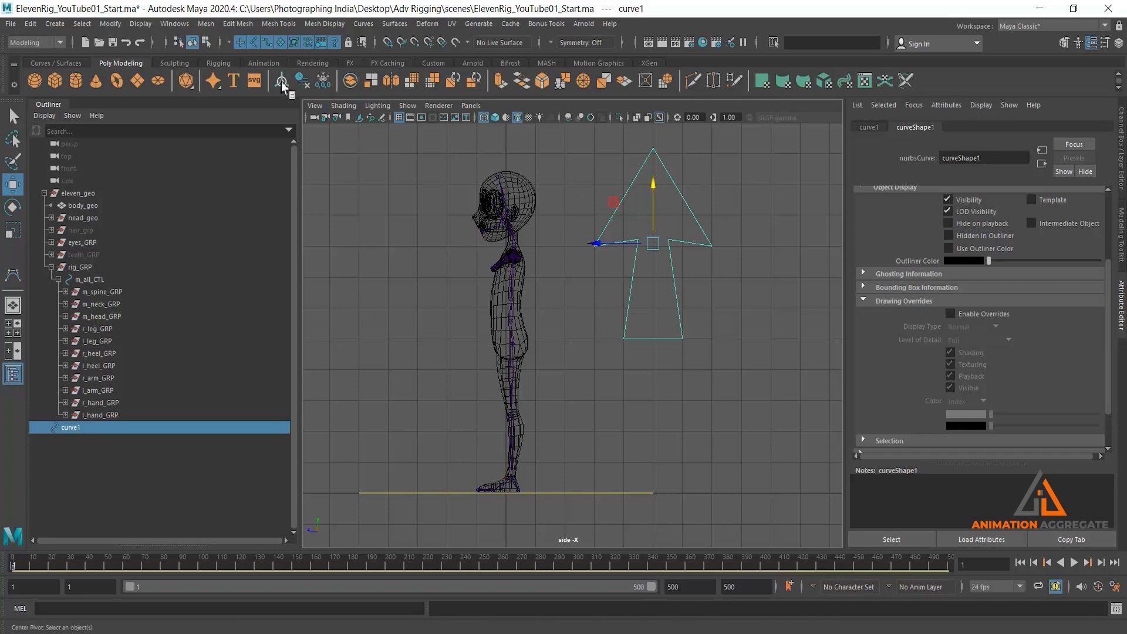
scroll(634, 220, "up", 2)
left_click_drag(672, 211, 507, 304)
key("r")
key("w")
left_click_drag(566, 262, 565, 244)
scroll(605, 258, "up", 5)
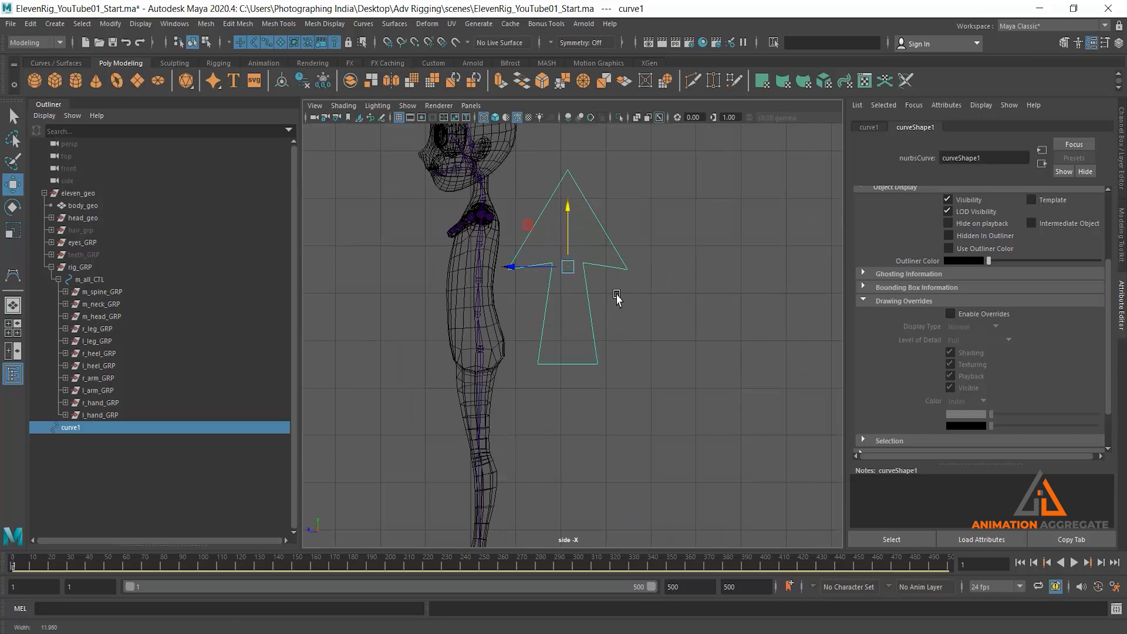
Raise the CVs along the base of the arrow's head slightly and return to object mode
right_click_drag(607, 263, 580, 265)
left_click_drag(484, 224, 679, 308)
left_click_drag(565, 210, 565, 209)
right_click_drag(611, 219, 670, 197)
Scale the arrow curve down further and position it just behind the character's back
key("r")
left_click(679, 269)
left_click(605, 250)
left_click_drag(568, 263, 498, 277)
key("w")
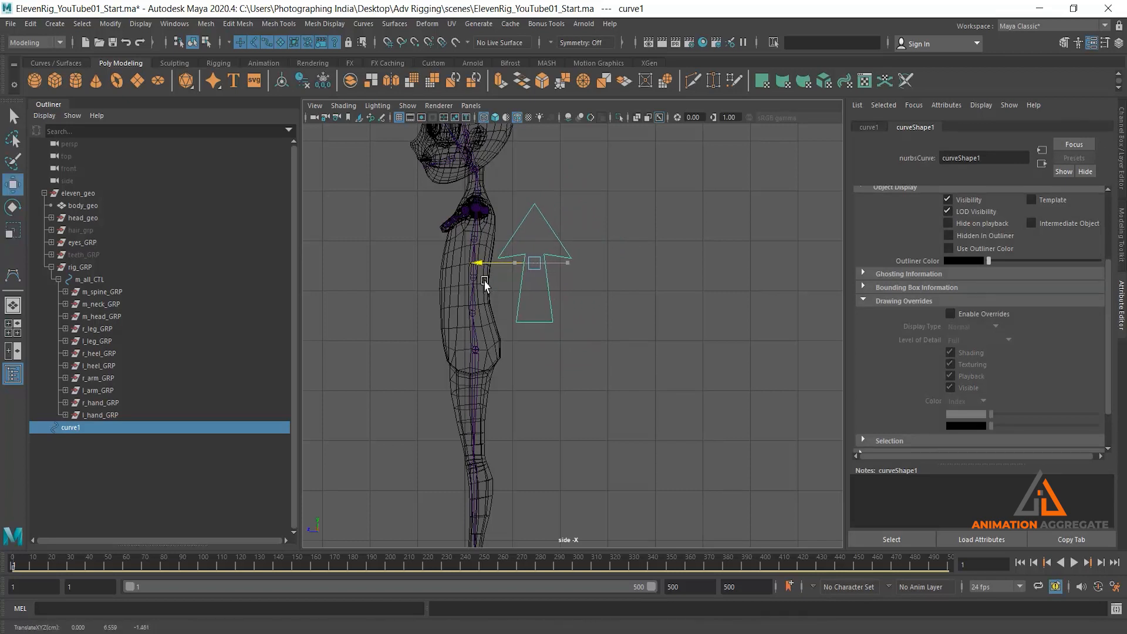
left_click_drag(535, 217, 538, 229)
In the perspective view, adjust the arrow curve's uniform scale to about 0.431 and check its placement behind the back
key("space")
key("space")
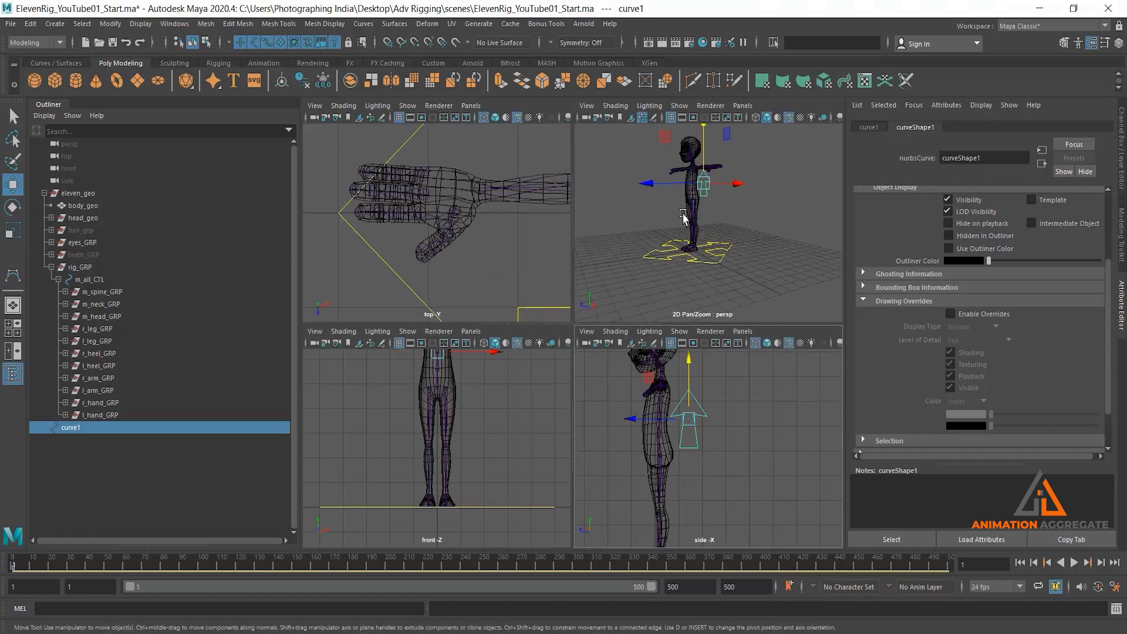
left_click_drag(689, 279, 558, 294, "alt")
right_click_drag(563, 311, 658, 358, "alt")
middle_click_drag(598, 264, 605, 336, "alt")
right_click_drag(605, 336, 592, 277, "alt")
mouse_move(591, 276)
left_mouse_down("alt")
mouse_move(608, 251)
mouse_move(582, 271)
left_mouse_up("alt")
key("r")
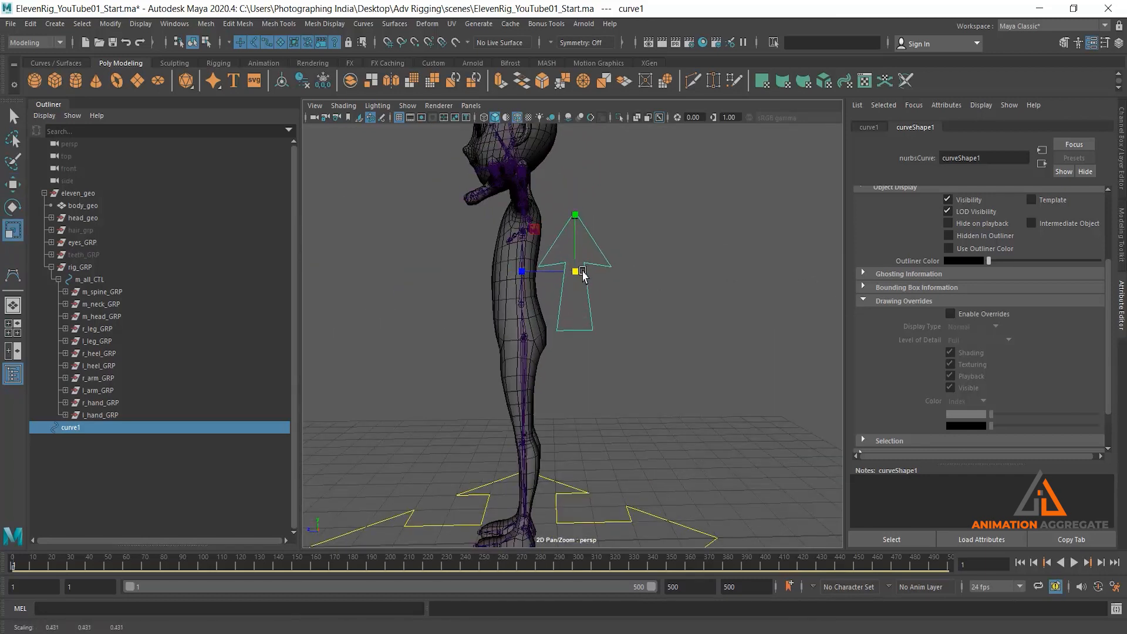
key("w")
left_click_drag(573, 224, 609, 258, "alt")
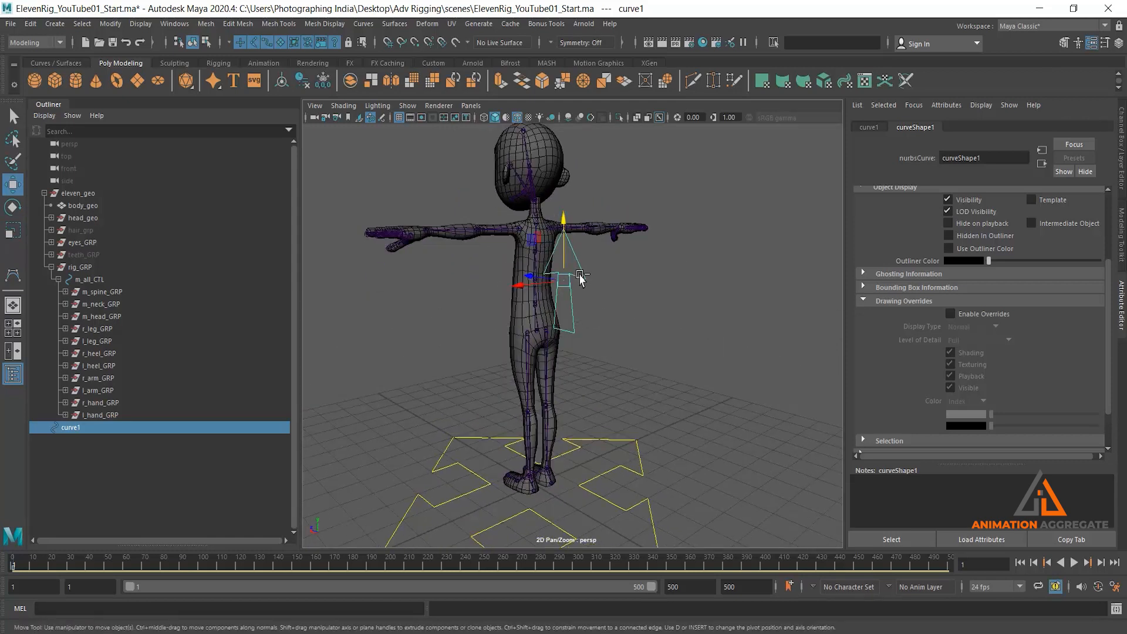
Rename the arrow curve to m_back_CTL and freeze all of its transformations
key("ctrl+a")
scroll(710, 284, "up", 2)
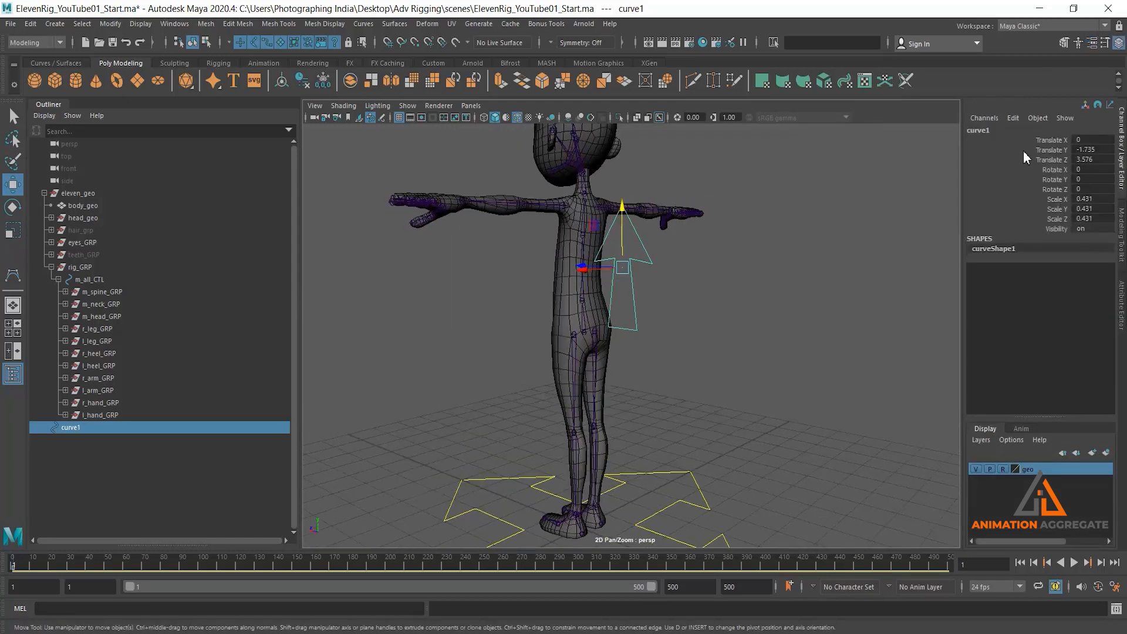
double_click(1021, 130)
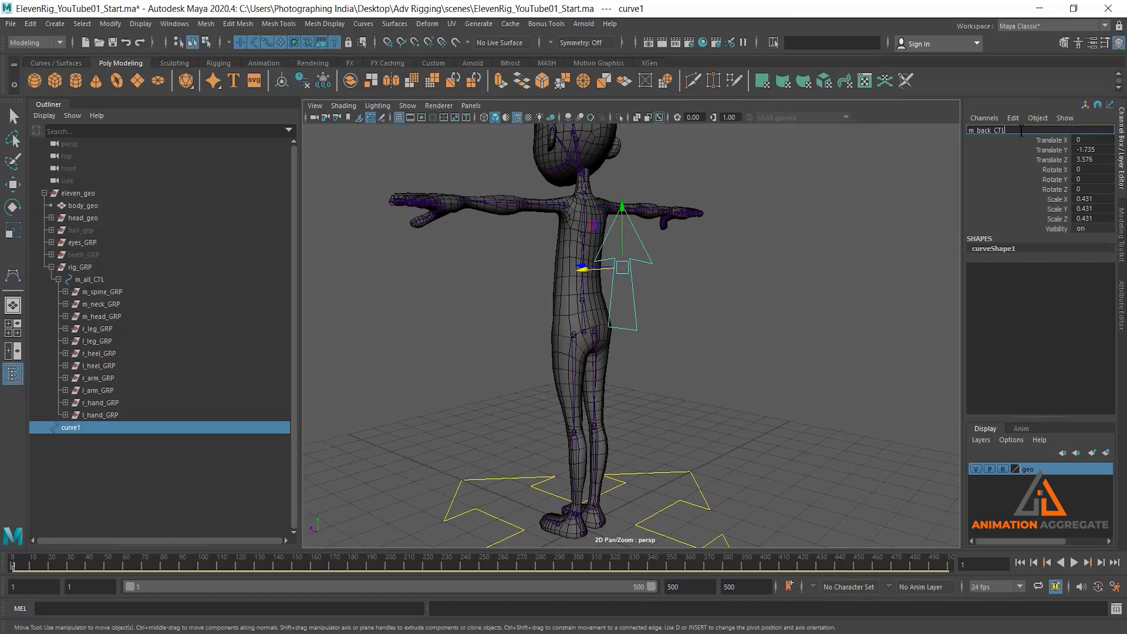
key("Return")
left_click_drag(688, 274, 699, 298, "alt")
right_click(1020, 155)
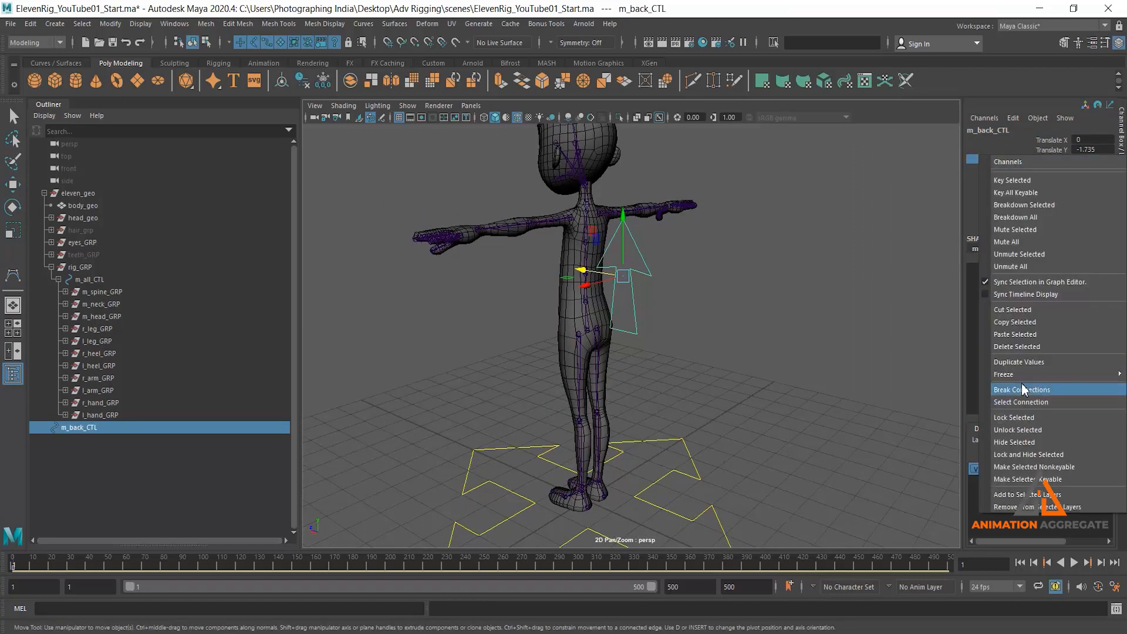
mouse_move(997, 378)
left_click(932, 414)
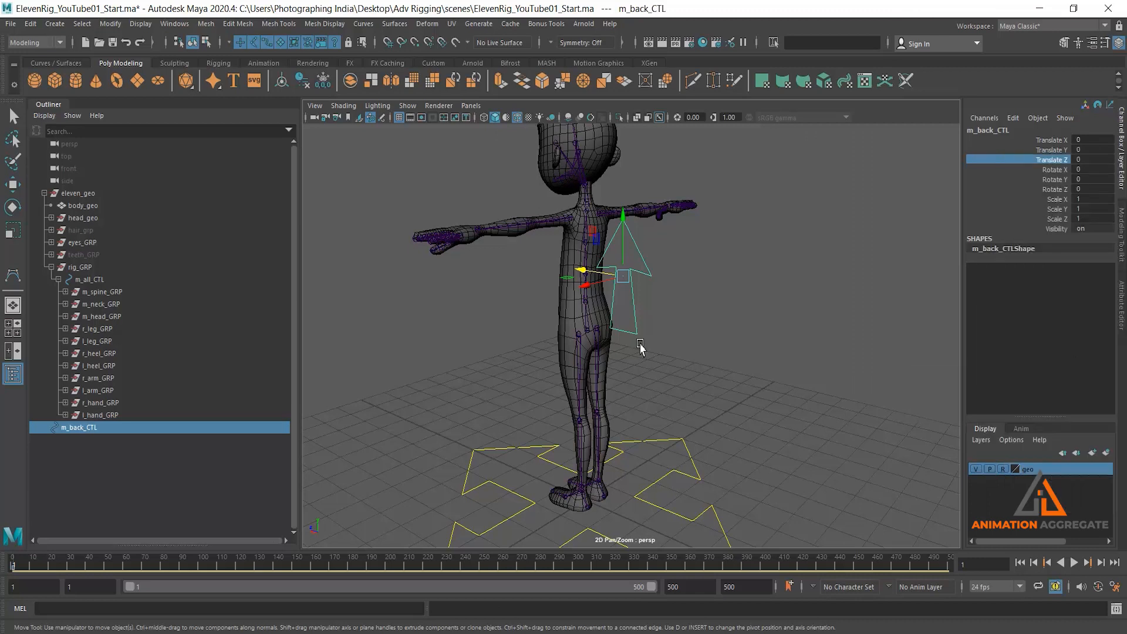
Enable drawing overrides on the back control's shape node and set its index color to yellow
key("ctrl+a")
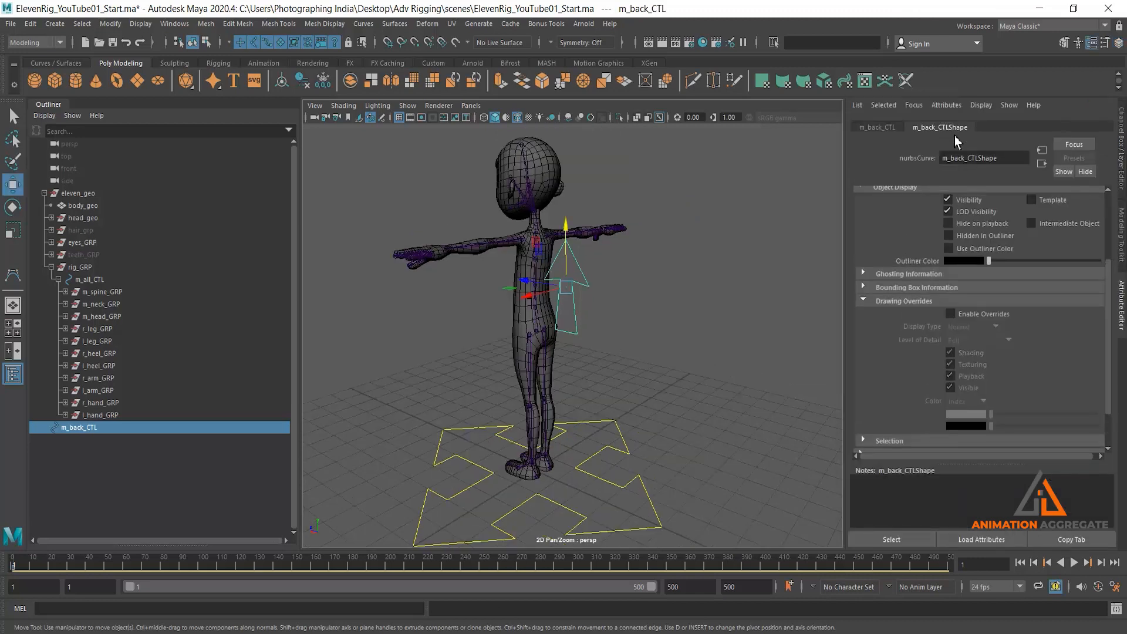
left_click(972, 314)
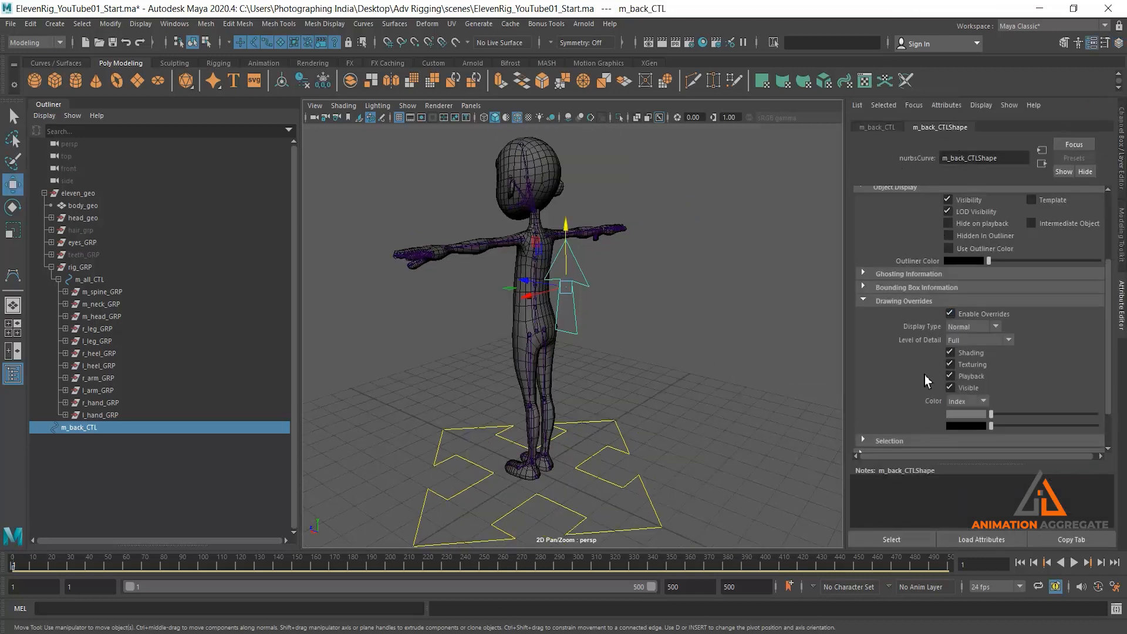
left_click_drag(1050, 413, 1054, 418)
left_click(611, 361)
left_click_drag(551, 321, 584, 206, "alt")
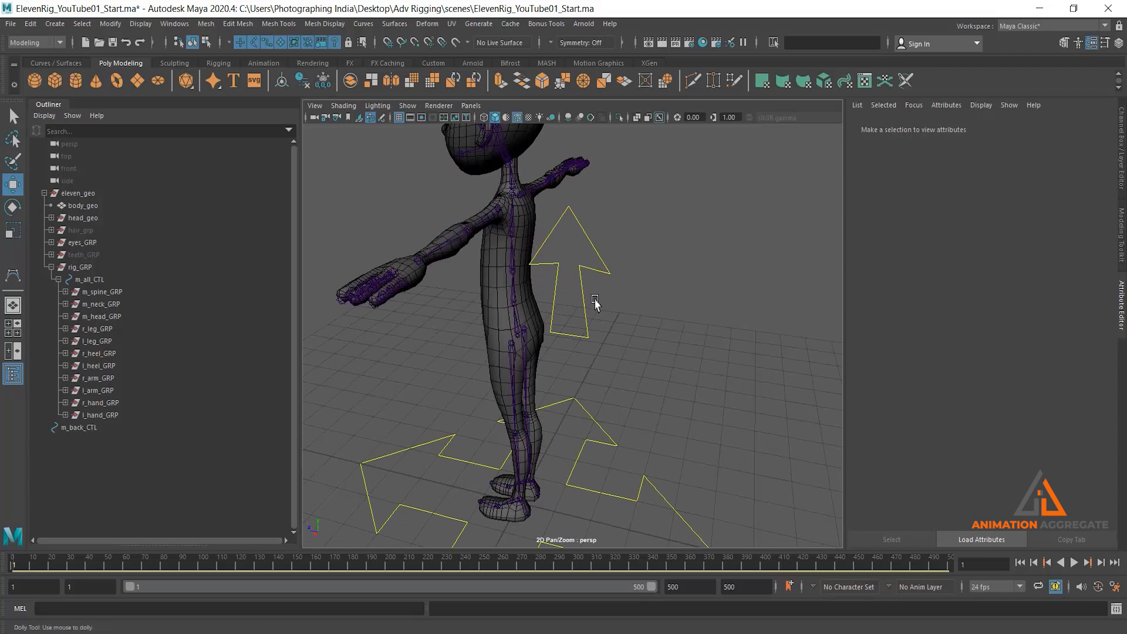
right_click_drag(596, 303, 614, 303, "alt")
Parent m_back_CTL under m_all_CTL in the rig hierarchy
left_click(589, 303)
left_click_drag(589, 303, 609, 270, "alt")
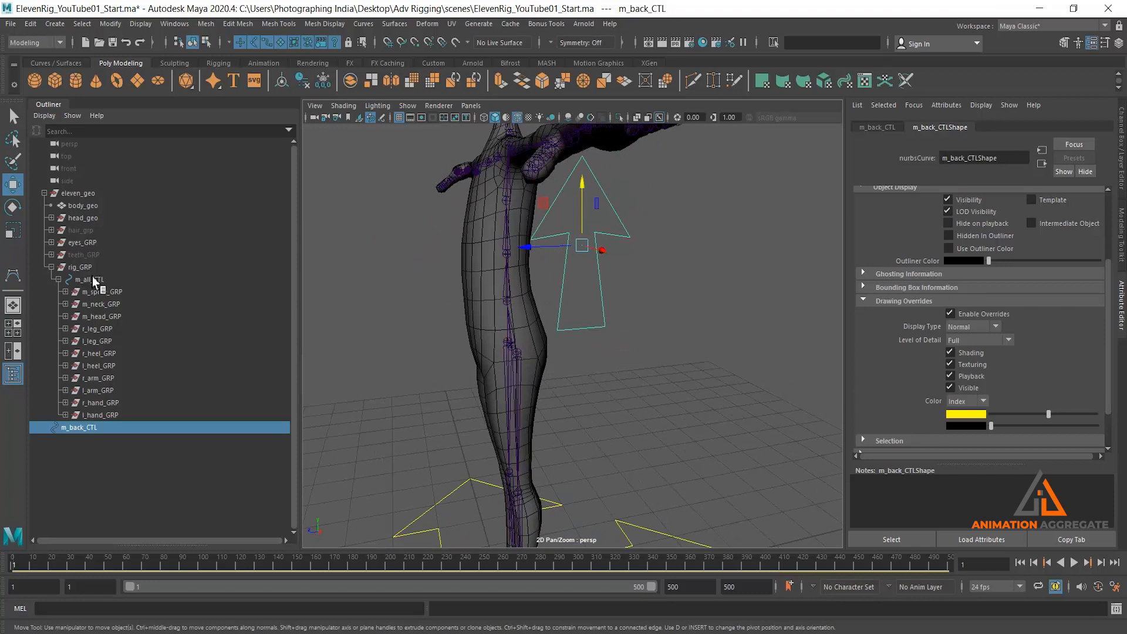
middle_click_drag(104, 285, 111, 287)
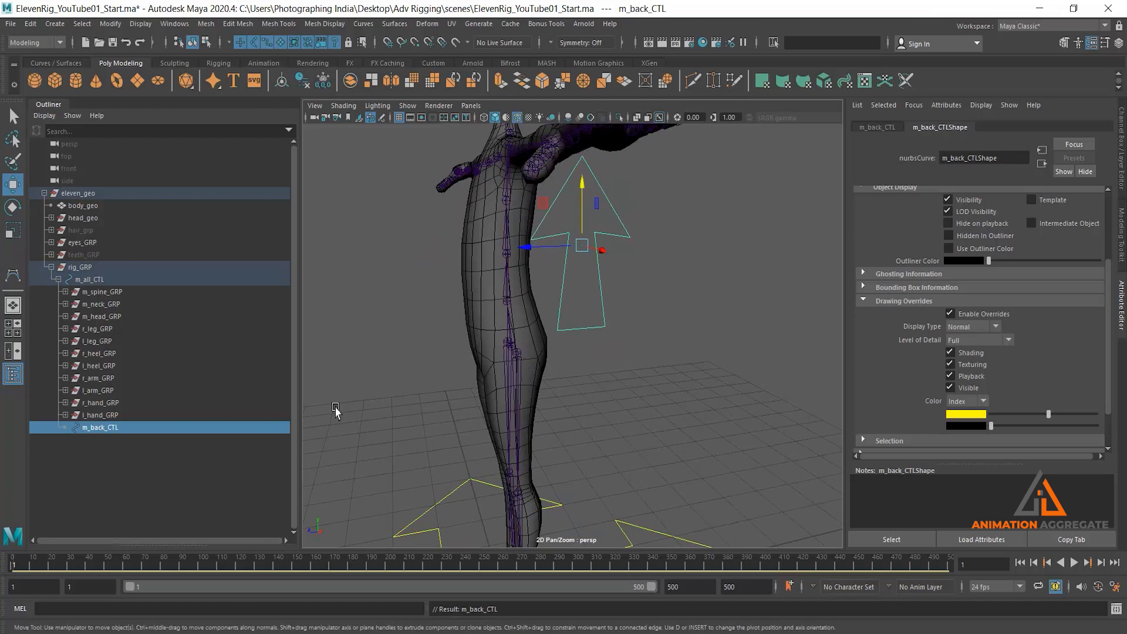
left_click_drag(561, 344, 610, 303, "alt")
scroll(392, 213, "up", 2)
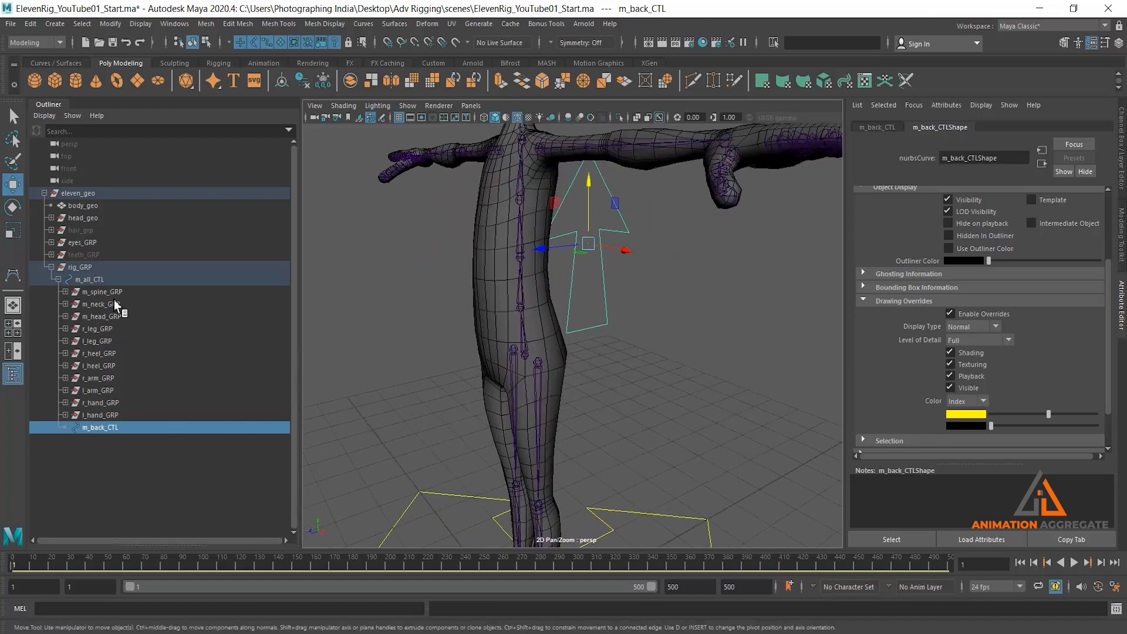
Parent the spine, neck, head, both arm and both hand groups under m_back_CTL and expand it to check its children
left_click_drag(117, 294, 129, 396)
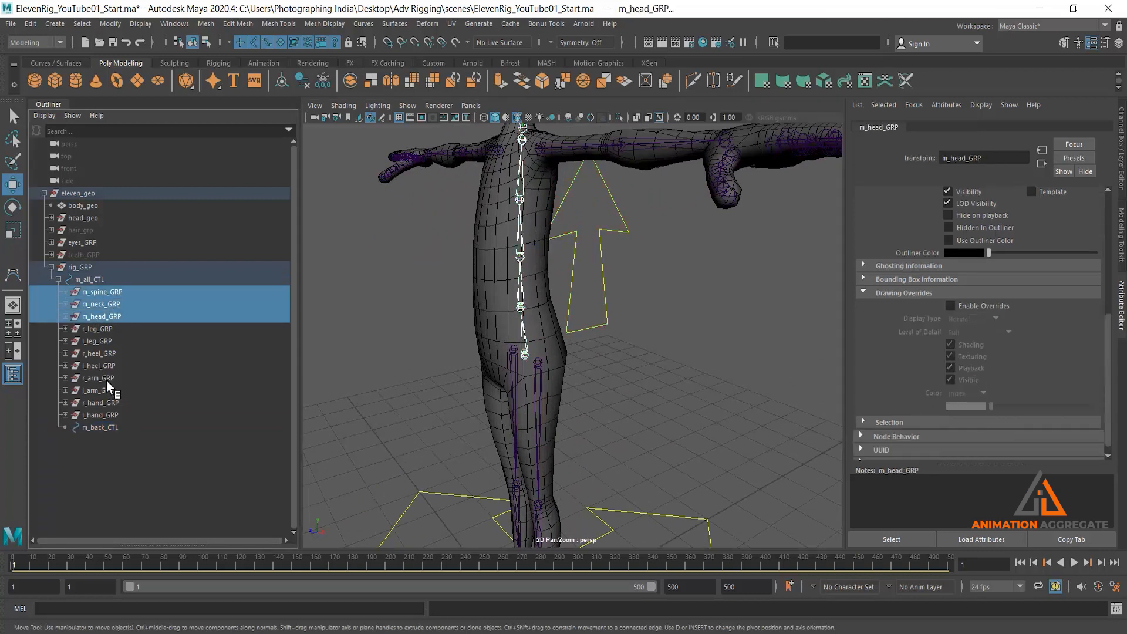
left_click(108, 381, "ctrl")
left_click(103, 393, "ctrl")
left_click(102, 404, "ctrl")
left_click(102, 416, "ctrl")
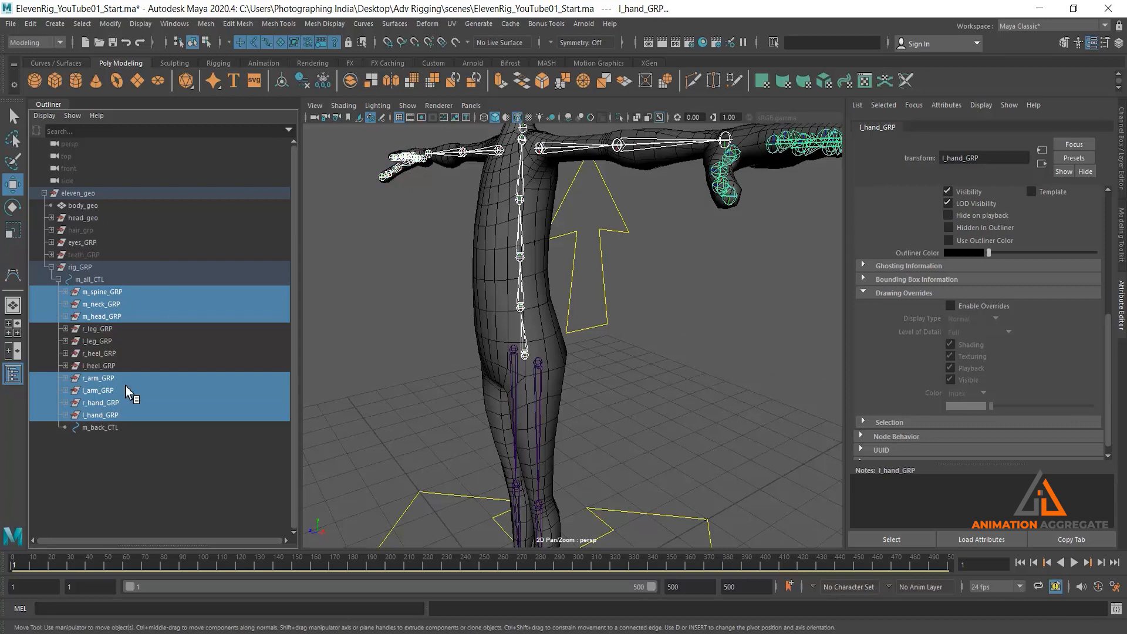
left_click_drag(599, 382, 478, 373, "alt")
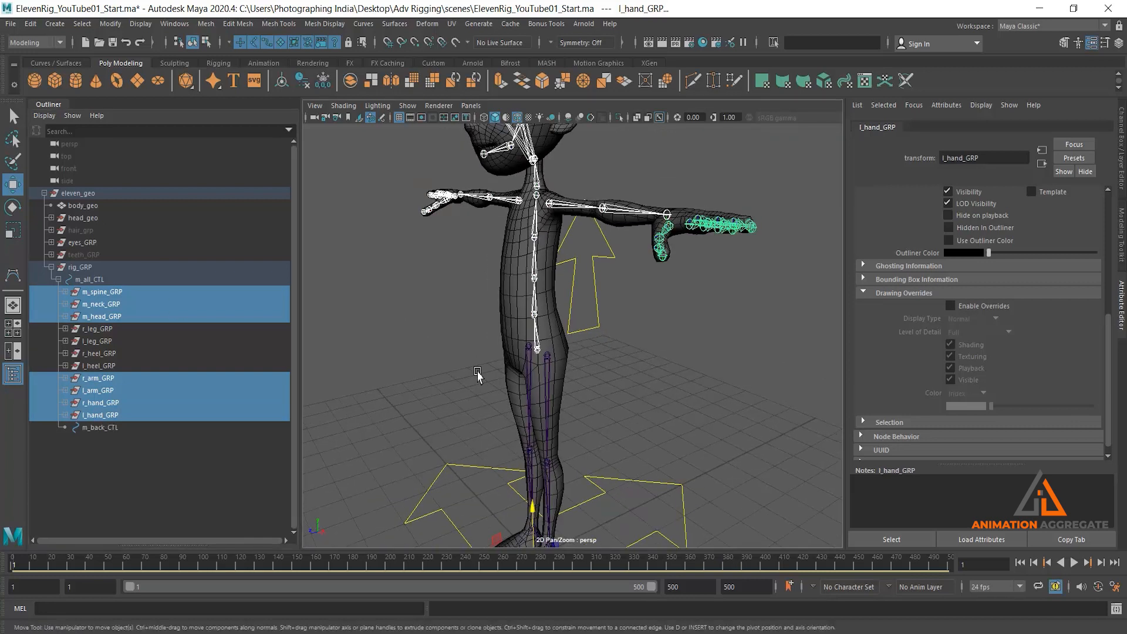
left_click(98, 428, "ctrl")
key("p")
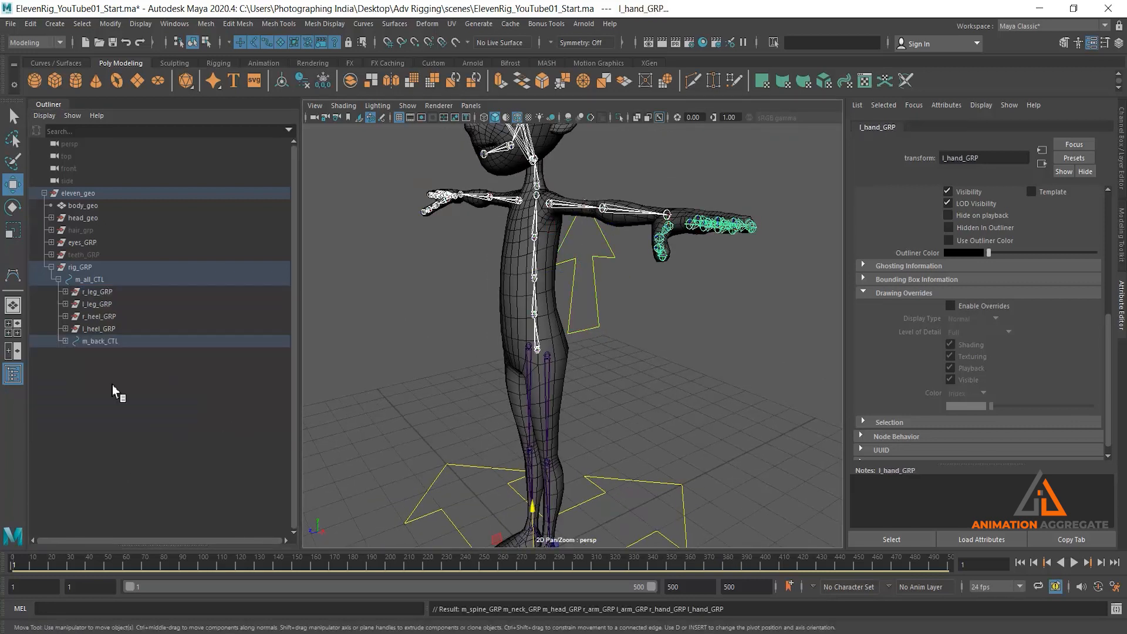
left_click(66, 341)
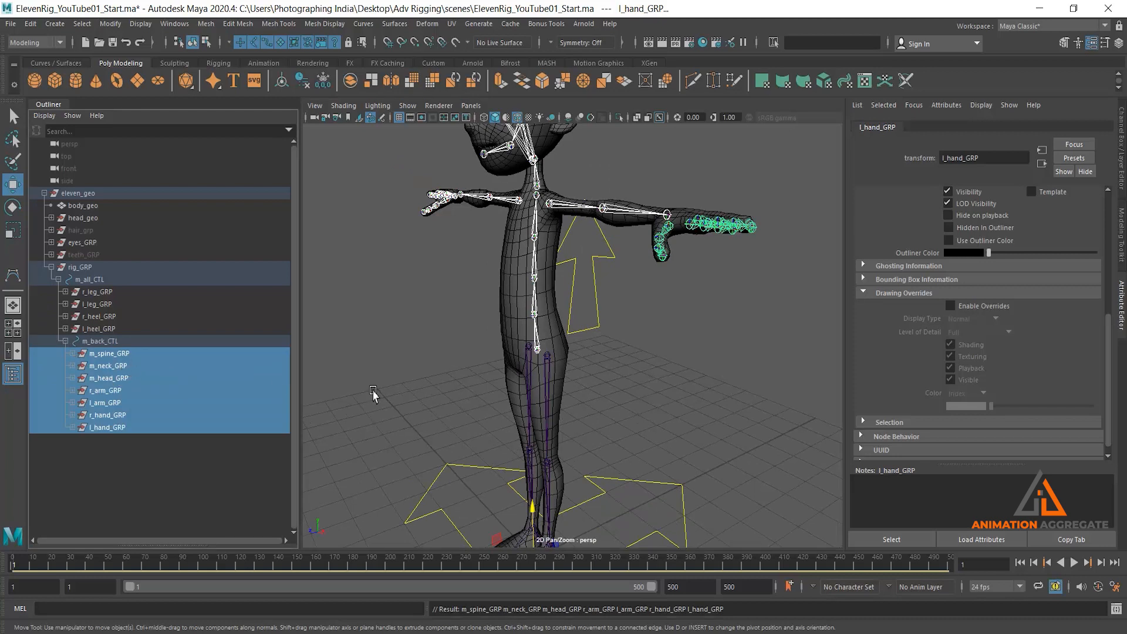
left_click_drag(488, 372, 504, 320, "alt")
left_click(636, 350)
left_click_drag(636, 349, 609, 342, "alt")
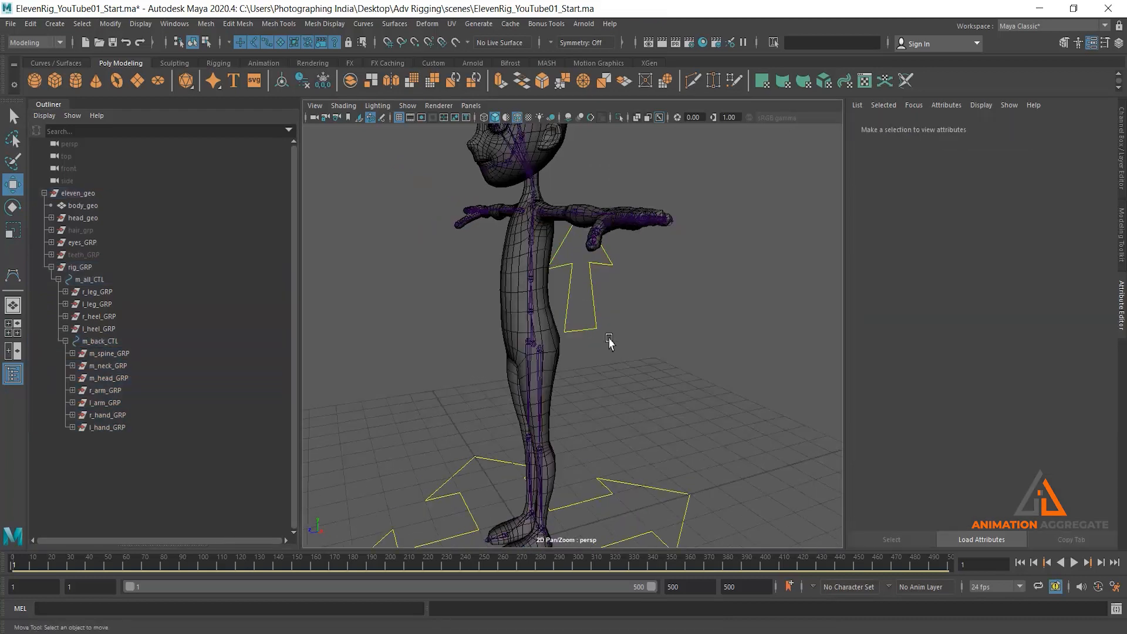
Try rotating m_back_CTL to see how the upper body follows, and undo the rotation
left_click(595, 330)
key("e")
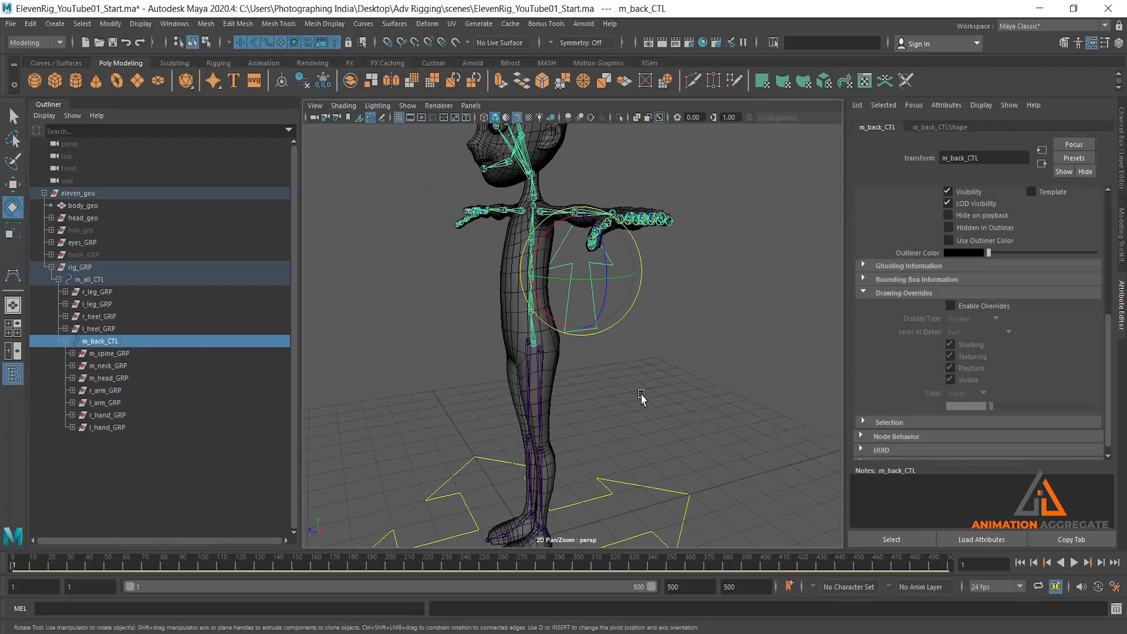
left_click_drag(642, 397, 625, 364, "alt")
left_click_drag(608, 281, 534, 266)
key("ctrl+z")
Hide the geo display layer so the lower spine joints beside the back control are exposed
scroll(626, 317, "up", 4)
key("w")
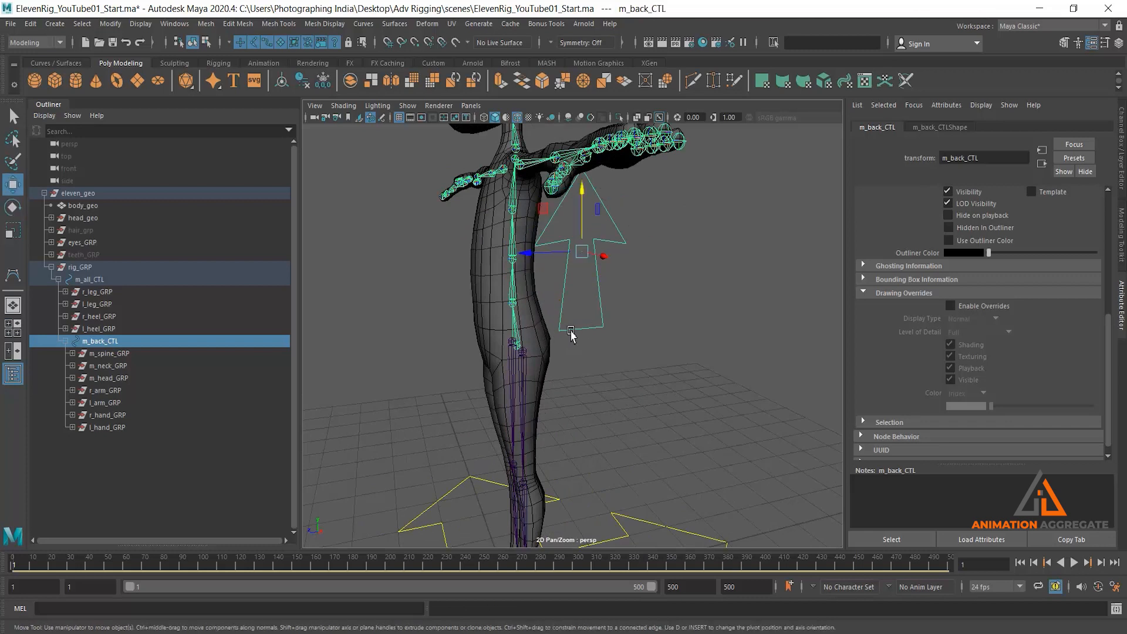
scroll(617, 352, "up", 3)
key("ctrl+a")
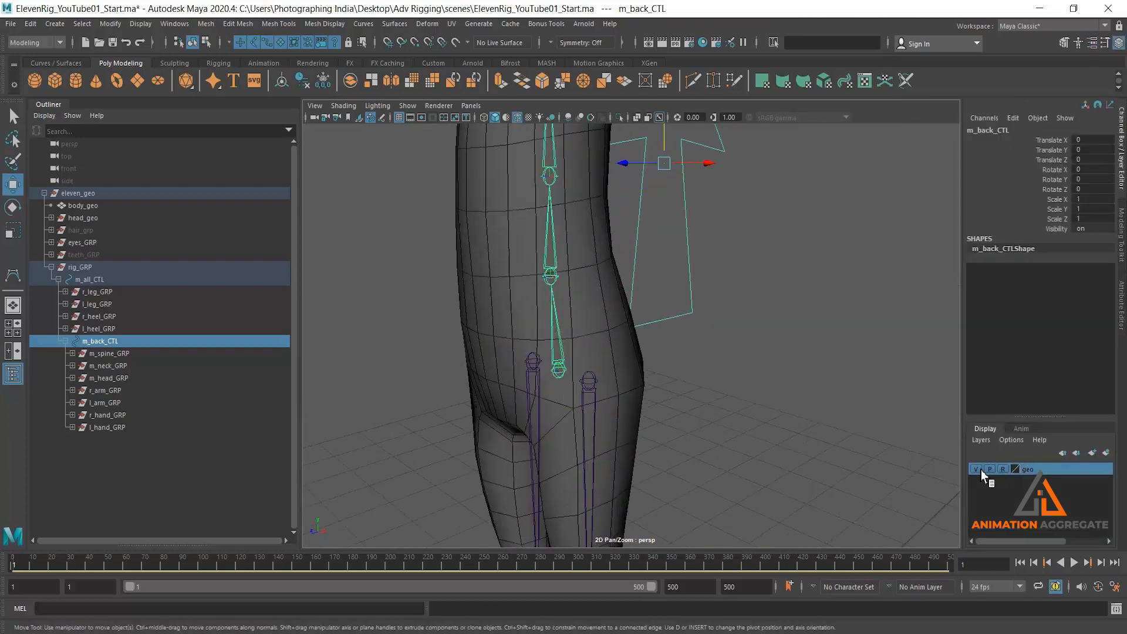
left_click(980, 470)
left_click_drag(700, 312, 652, 211, "alt")
middle_click_drag(681, 251, 690, 376, "alt")
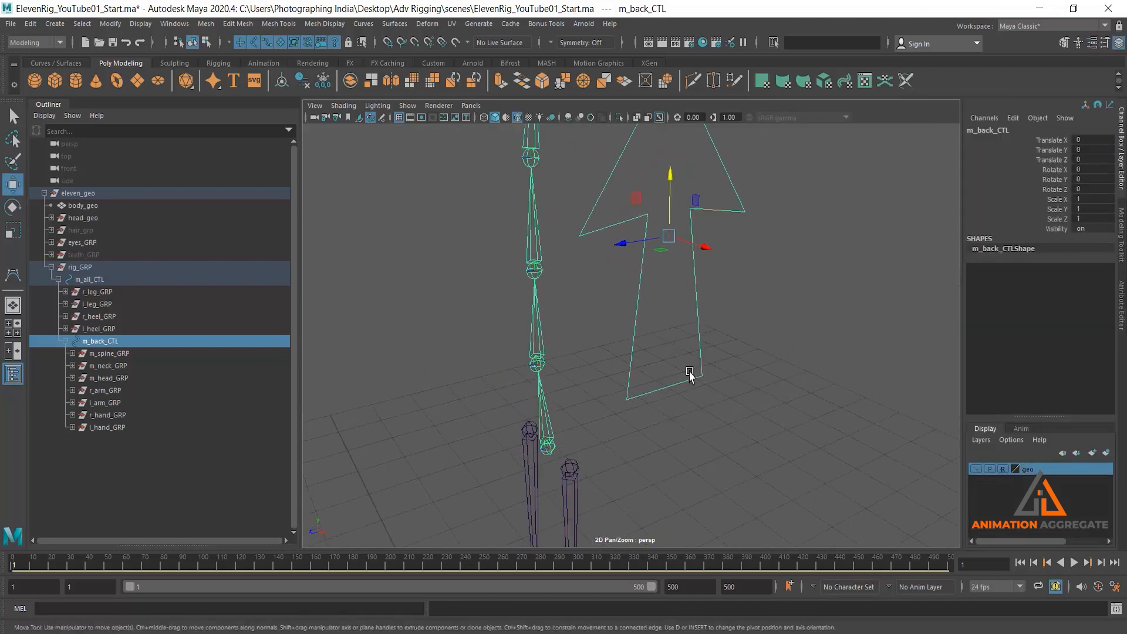
left_click_drag(690, 376, 681, 252, "alt")
mouse_move(697, 328)
left_mouse_down("alt")
mouse_move(572, 234)
mouse_move(608, 280)
mouse_move(557, 413)
mouse_move(680, 343)
left_mouse_up("alt")
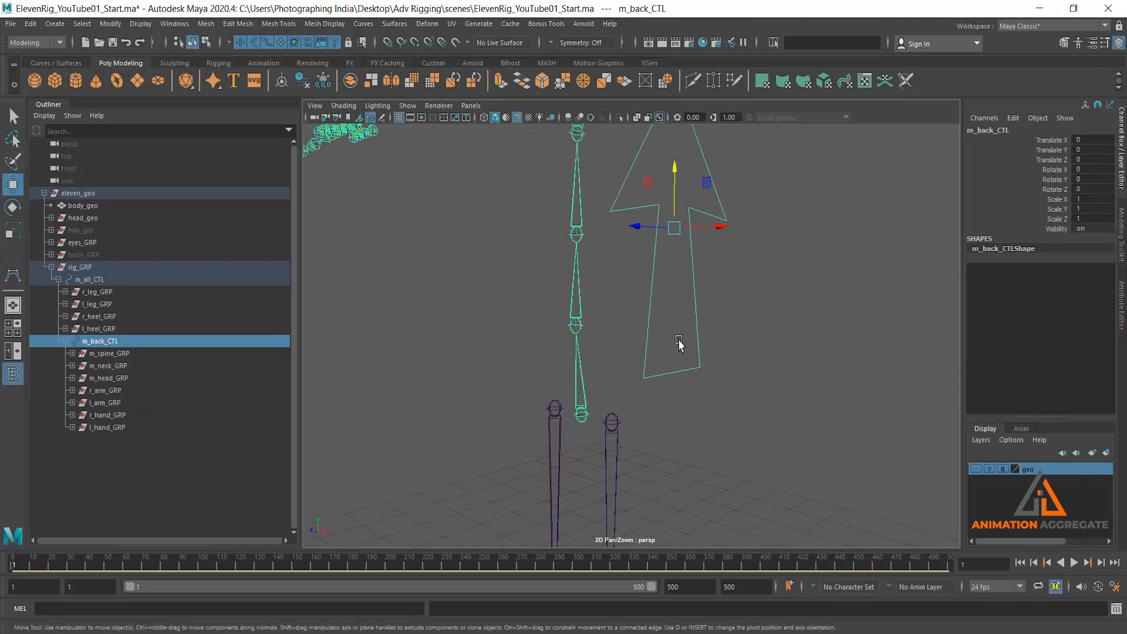
left_click_drag(738, 302, 727, 269, "alt")
Snap the pivot of m_back_CTL to the lowest spine joint at the hips
key("d")
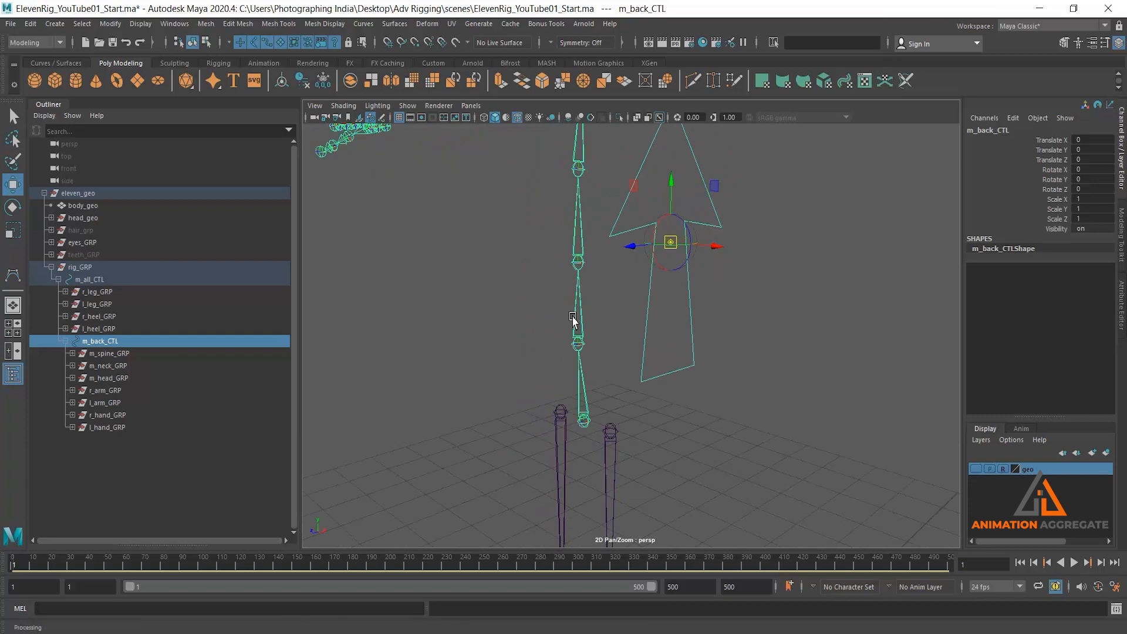
key("v")
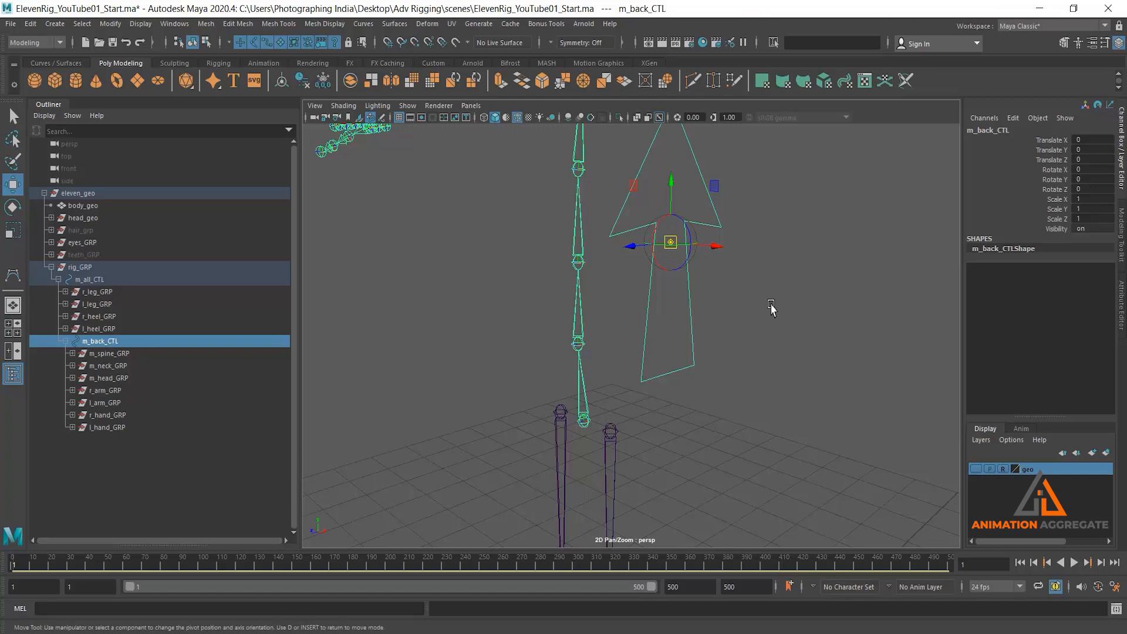
key("v")
middle_click_drag(610, 396, 598, 412)
right_click_drag(729, 426, 670, 284, "alt")
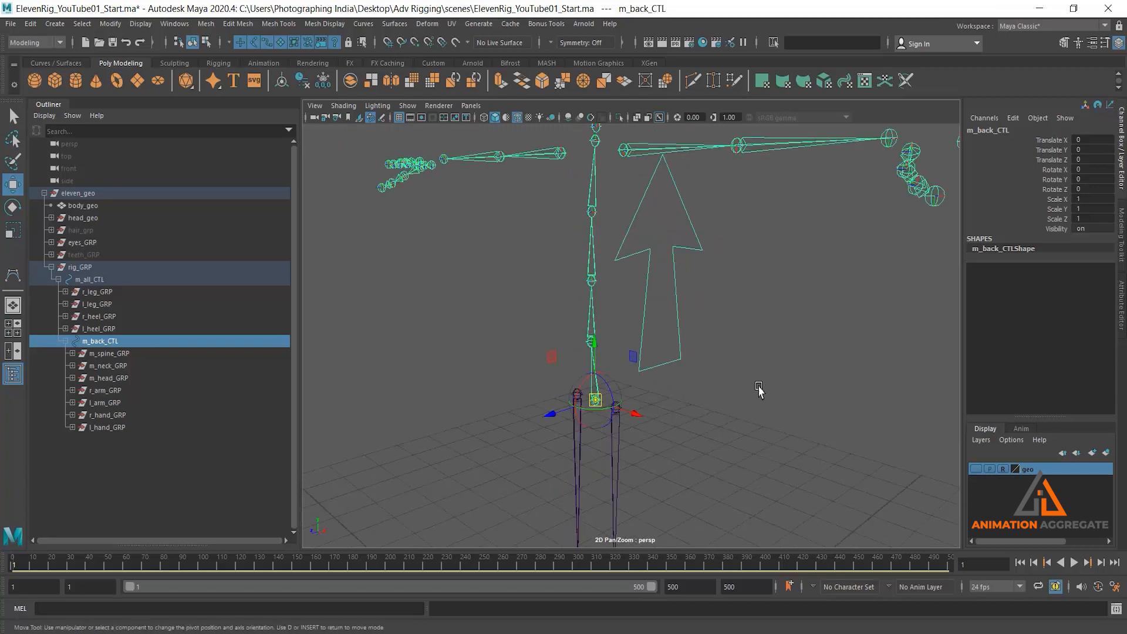
right_click_drag(760, 390, 745, 352, "alt")
Test the rotation of m_back_CTL around its new hip pivot
key("e")
mouse_move(569, 372)
left_mouse_down()
mouse_move(546, 410)
mouse_move(581, 340)
mouse_move(541, 385)
mouse_move(558, 356)
left_mouse_up()
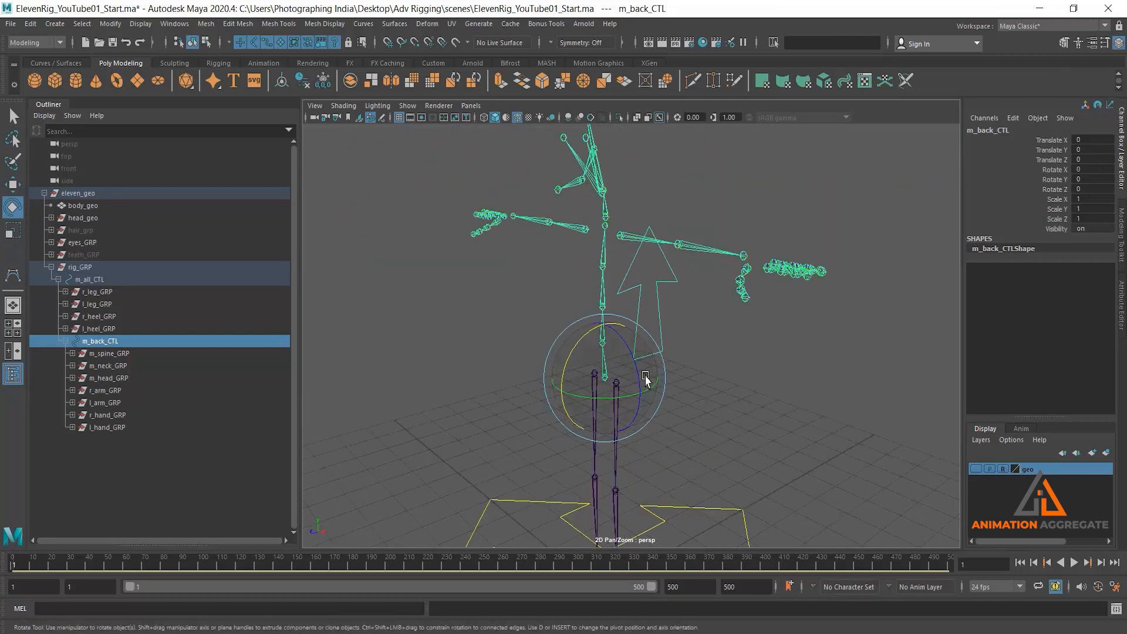
left_click_drag(693, 379, 682, 362, "alt")
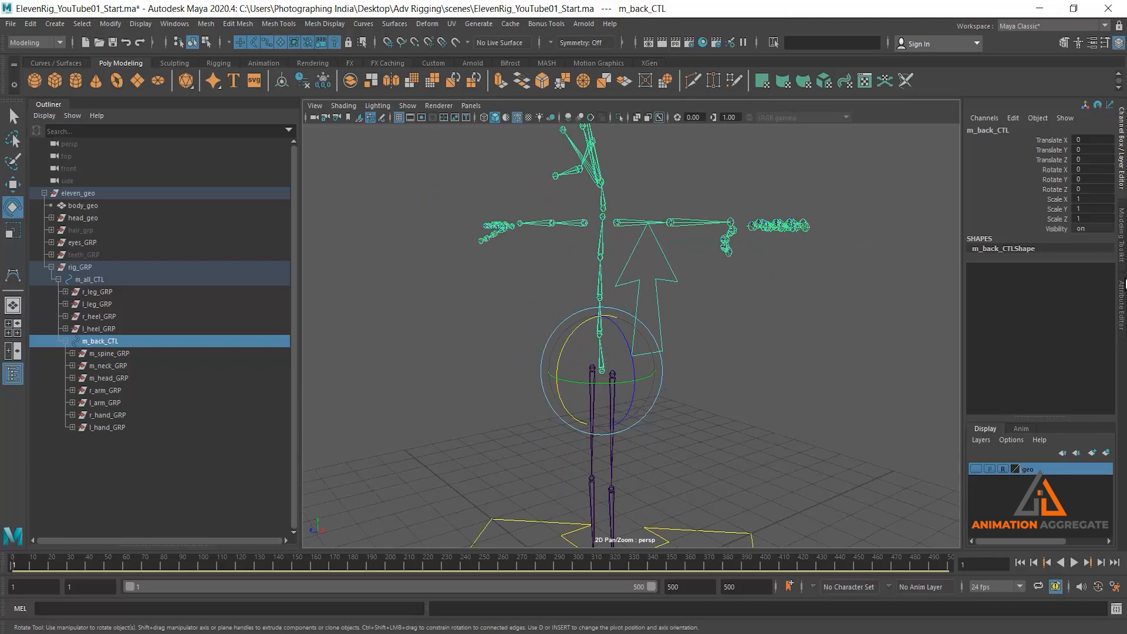
Try setting Scale X, Y and Z of m_back_CTL to 0, and undo the change
left_click_drag(1065, 200, 1065, 220)
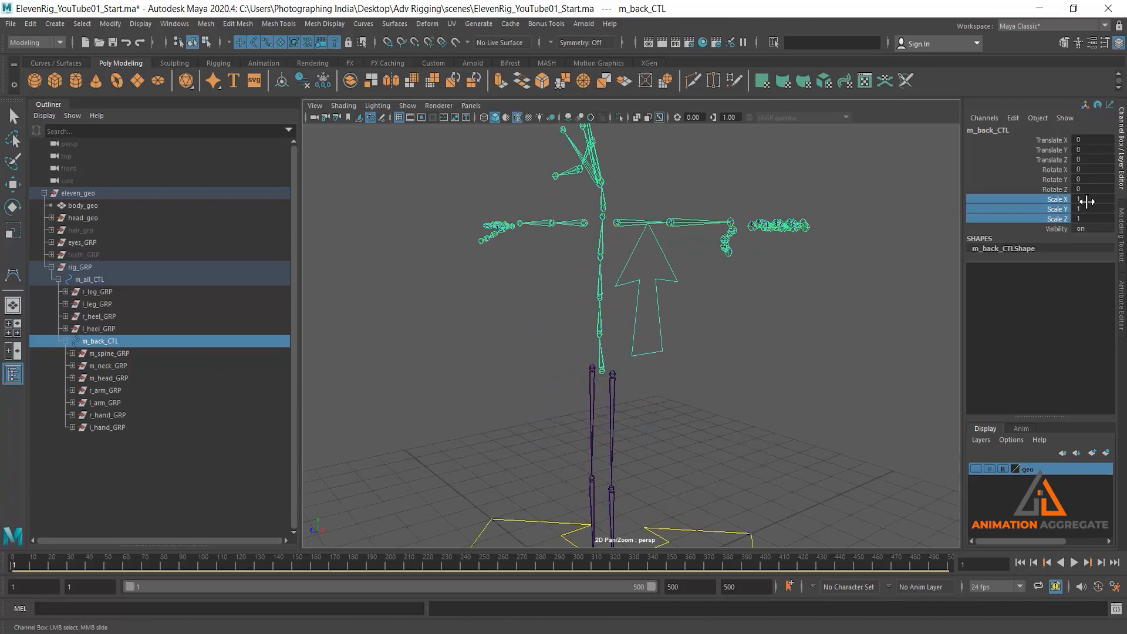
left_click(1088, 201)
type("0")
key("Return")
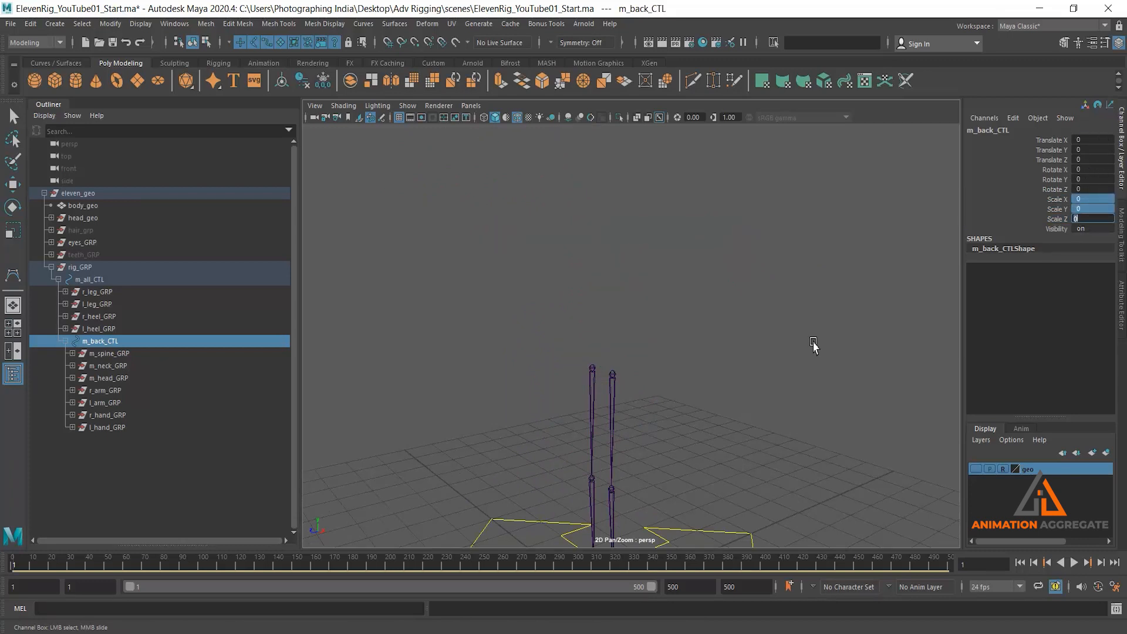
right_click_drag(774, 368, 775, 358, "alt")
key("ctrl+z")
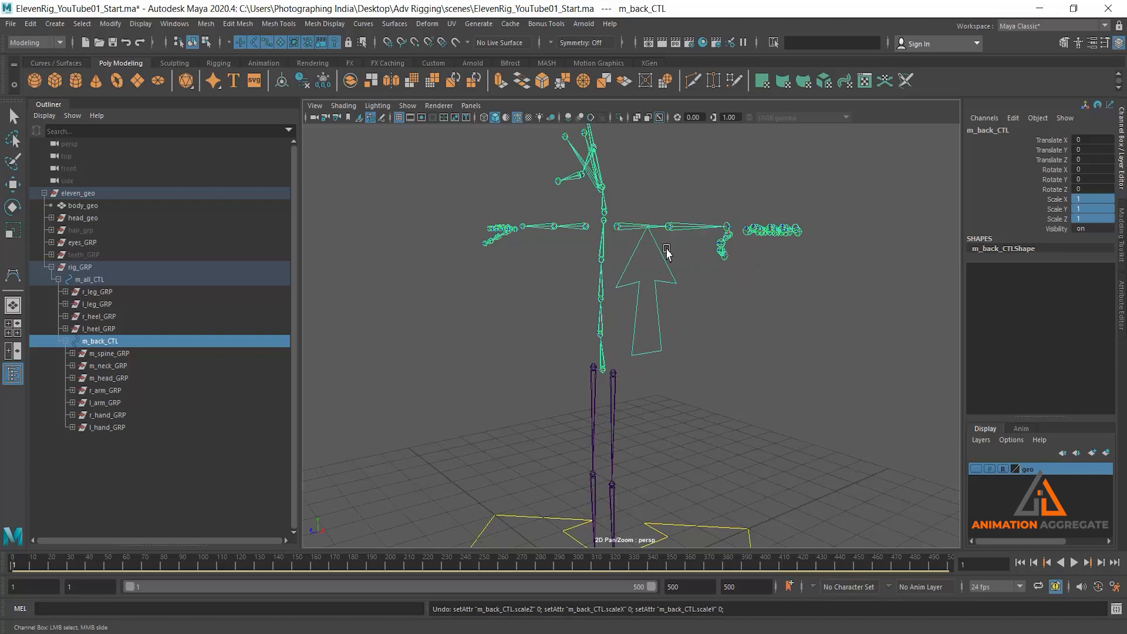
Lock and hide the Scale X, Y, Z and Visibility channels of m_back_CTL
left_click_drag(1058, 200, 1058, 238)
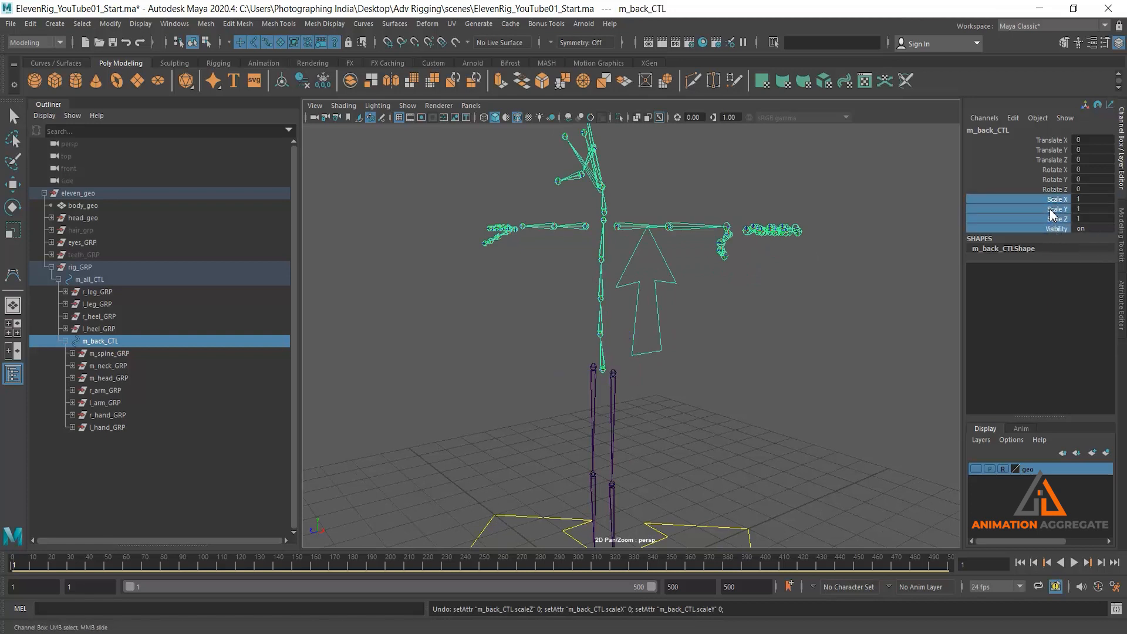
right_click(1051, 214)
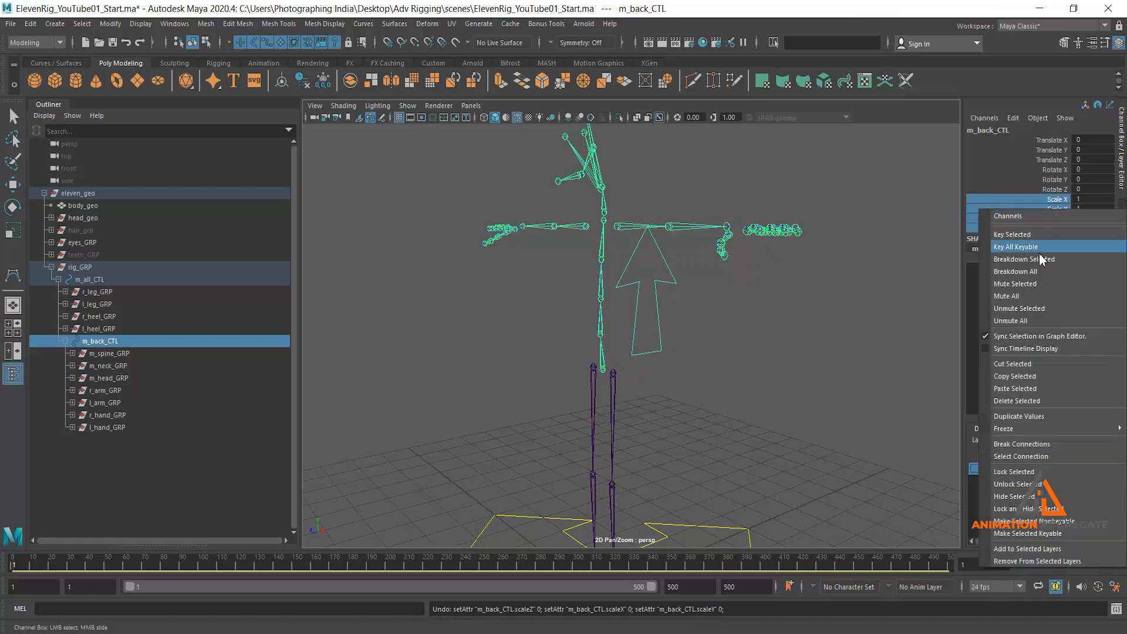
left_click(1009, 509)
key("e")
left_click(723, 347)
left_click(653, 294)
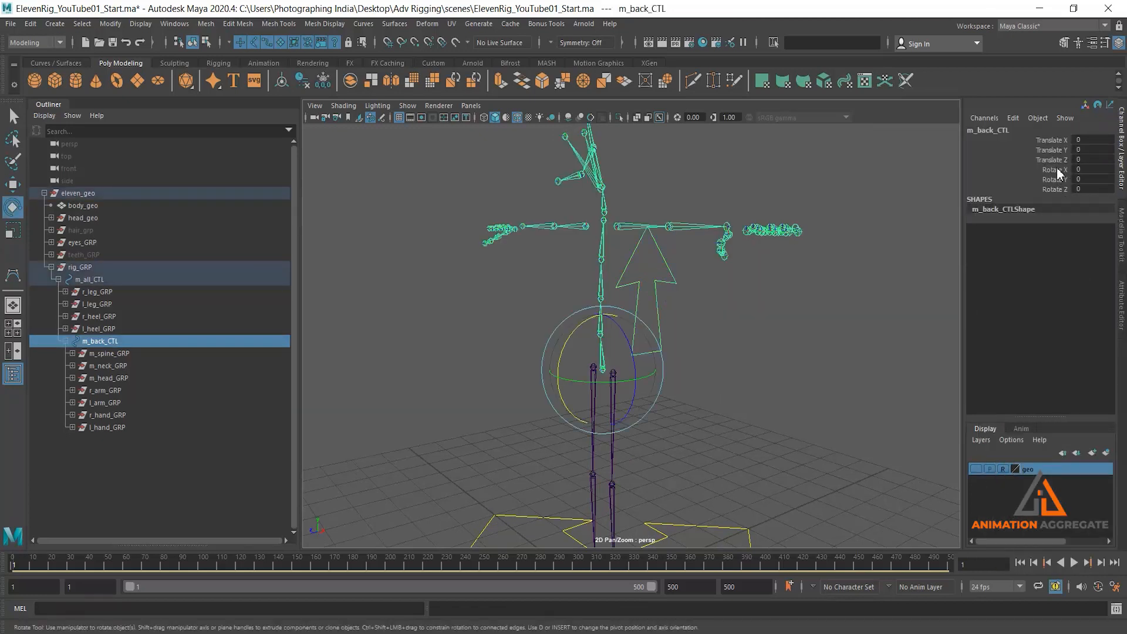
Make the hidden Scale X, Y and Z attributes of m_back_CTL keyable again with Channel Control
left_click(175, 24)
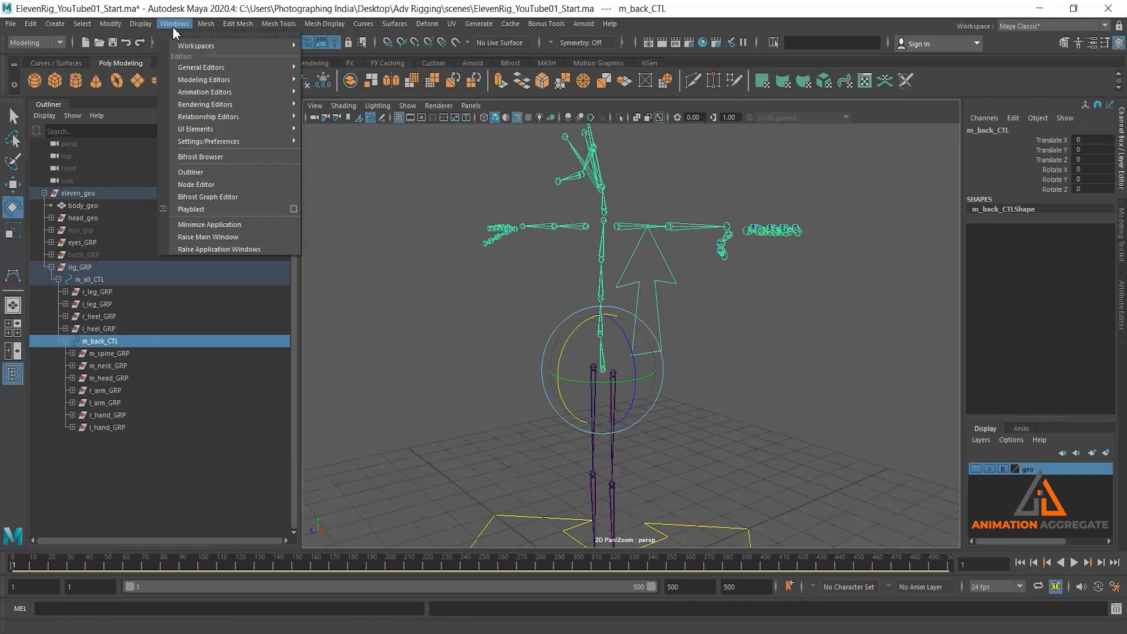
mouse_move(189, 74)
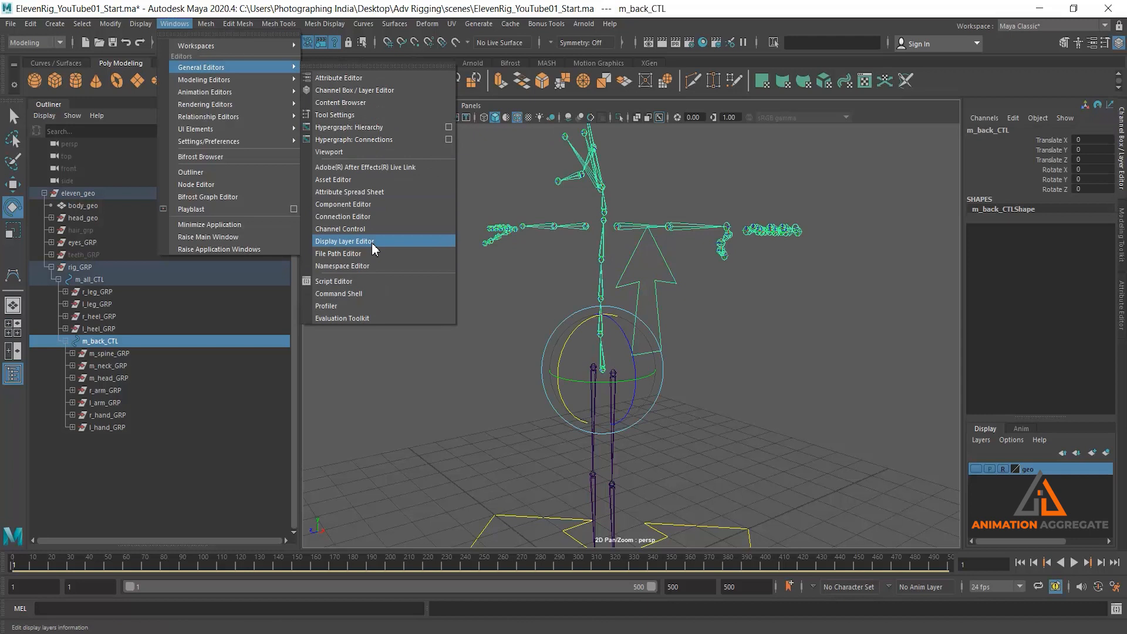
left_click(1014, 118)
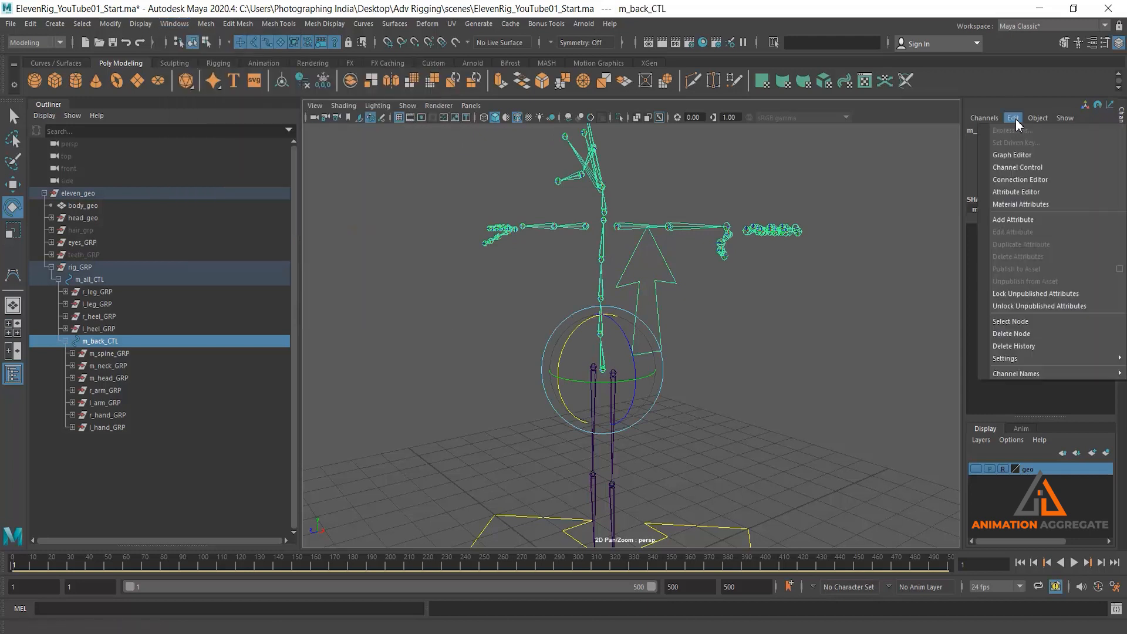
left_click(1017, 168)
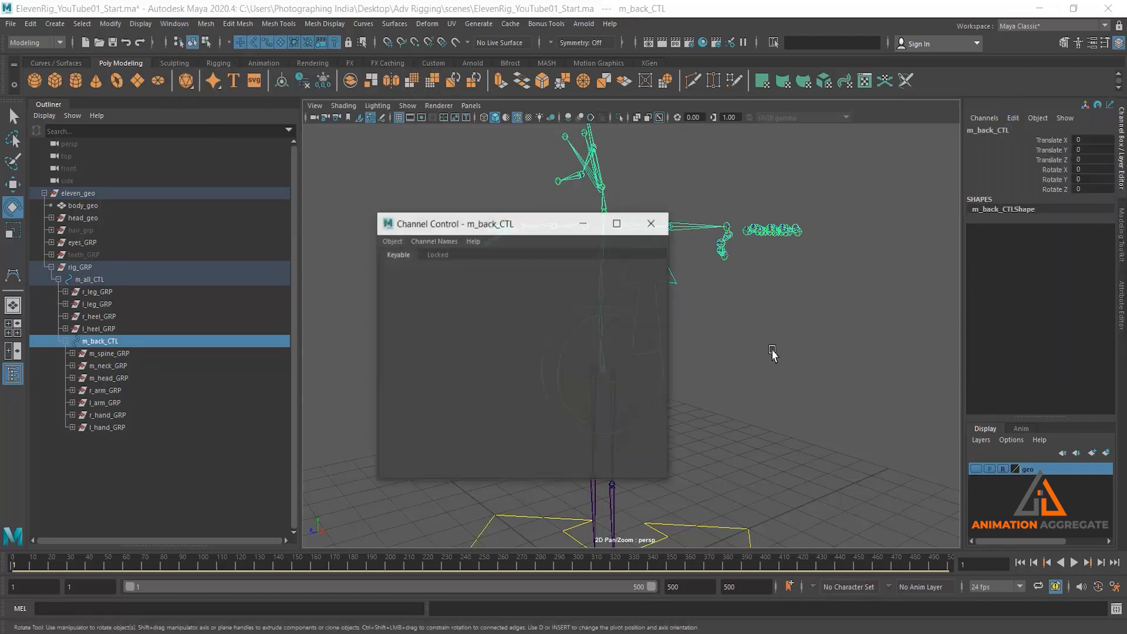
left_click_drag(566, 295, 545, 398)
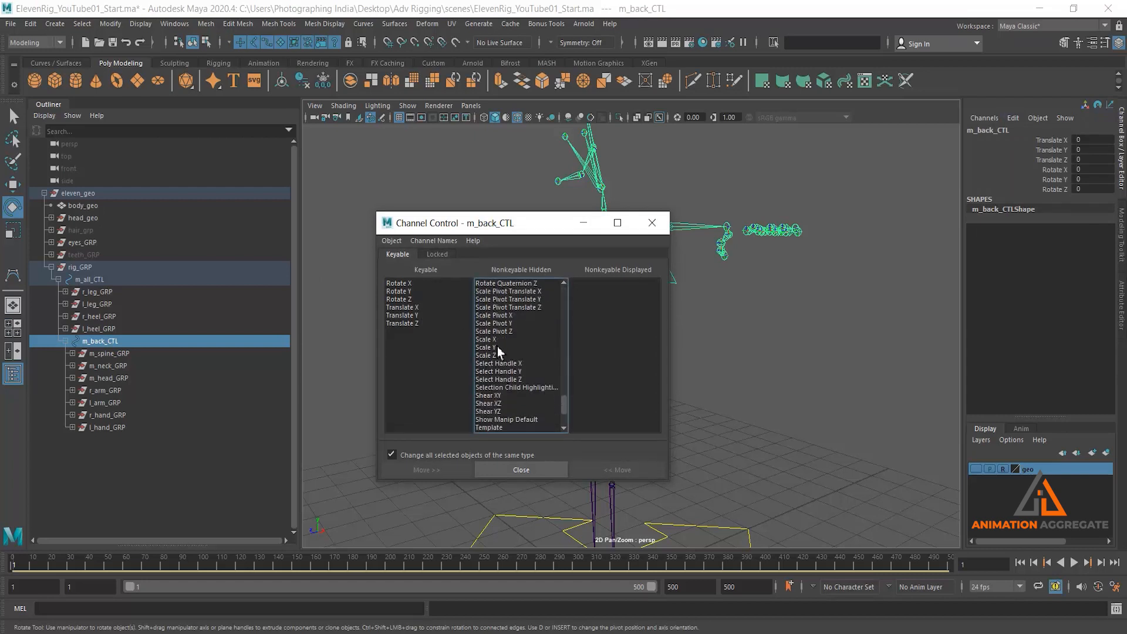
left_click(498, 340)
left_click(493, 355, "shift")
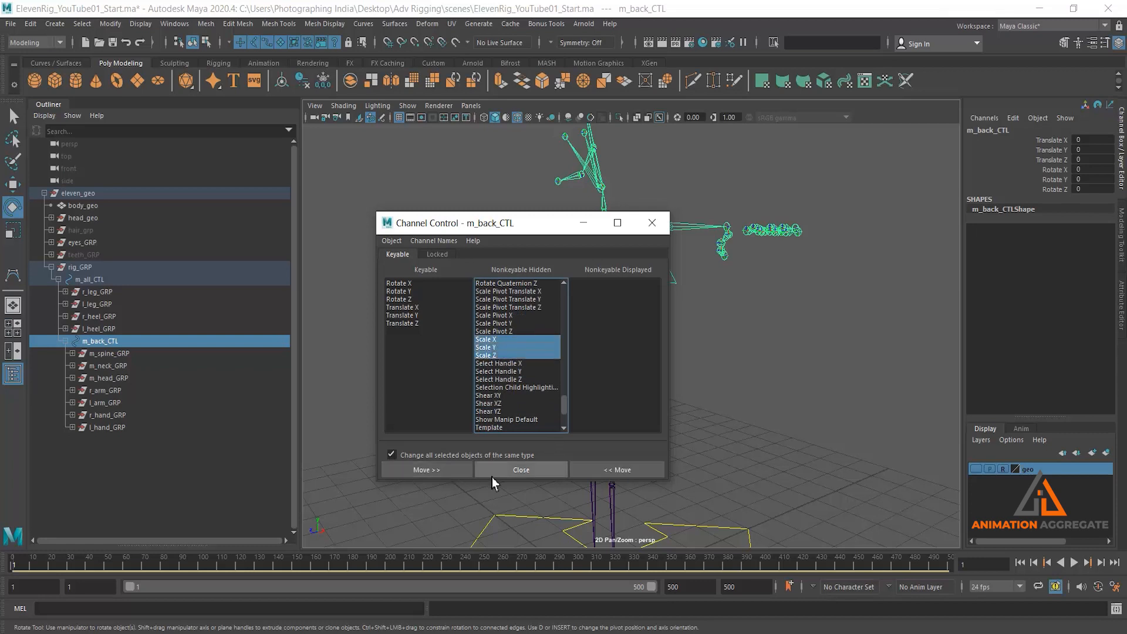
left_click(623, 471)
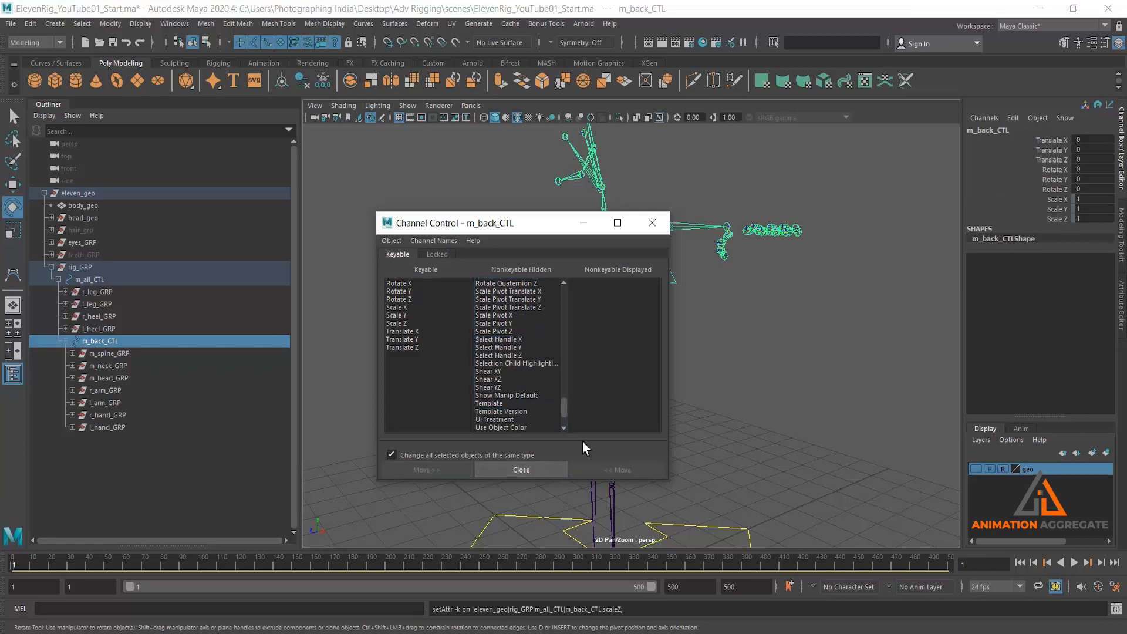
left_click(652, 222)
Unlock the Scale X, Y and Z channels of m_back_CTL, and lock and hide them again
left_click_drag(1051, 200, 1057, 218)
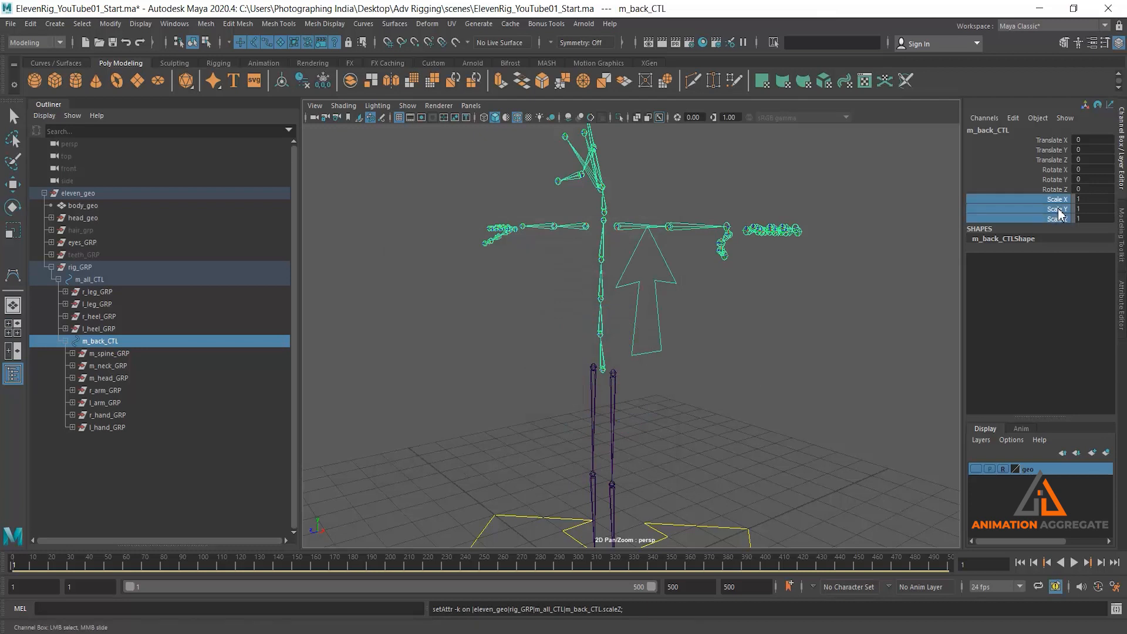
right_click(1060, 214)
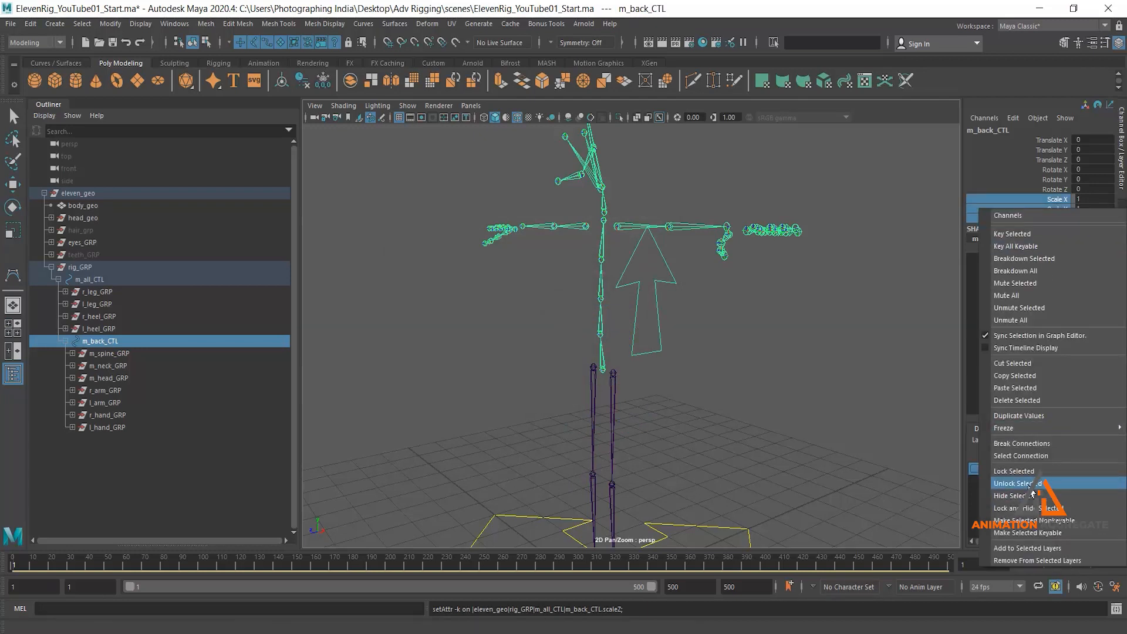
left_click(1028, 485)
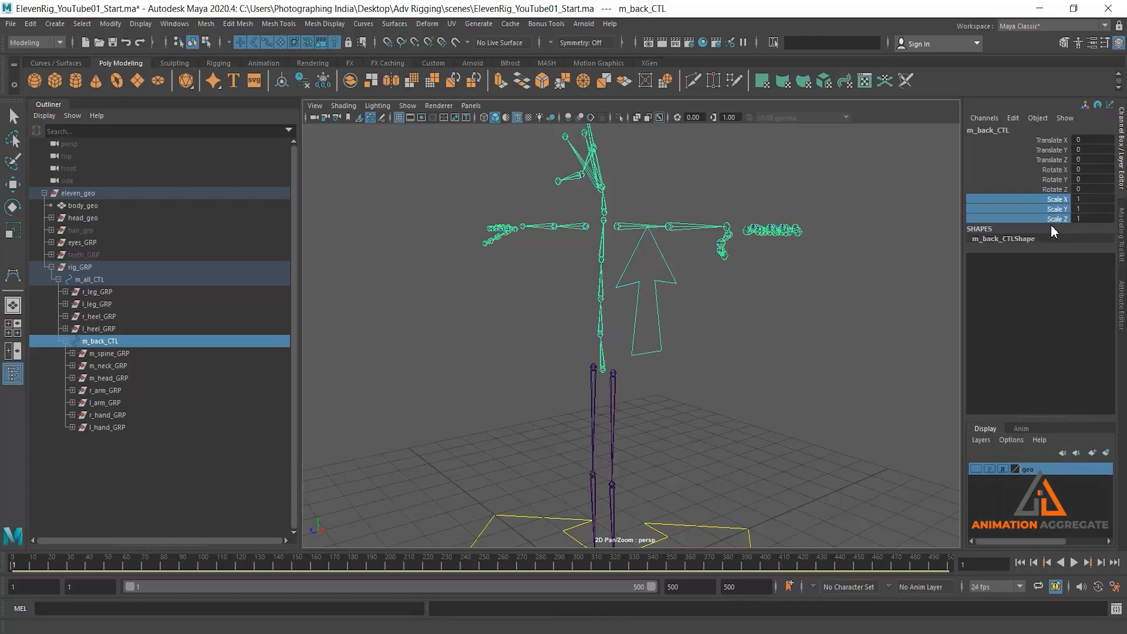
right_click_drag(1046, 208, 1016, 508)
Test rotating m_back_CTL around each of its axes, undoing every rotation
key("e")
left_click_drag(741, 374, 722, 294, "alt")
key("w")
left_click(692, 287)
left_click(646, 323)
key("e")
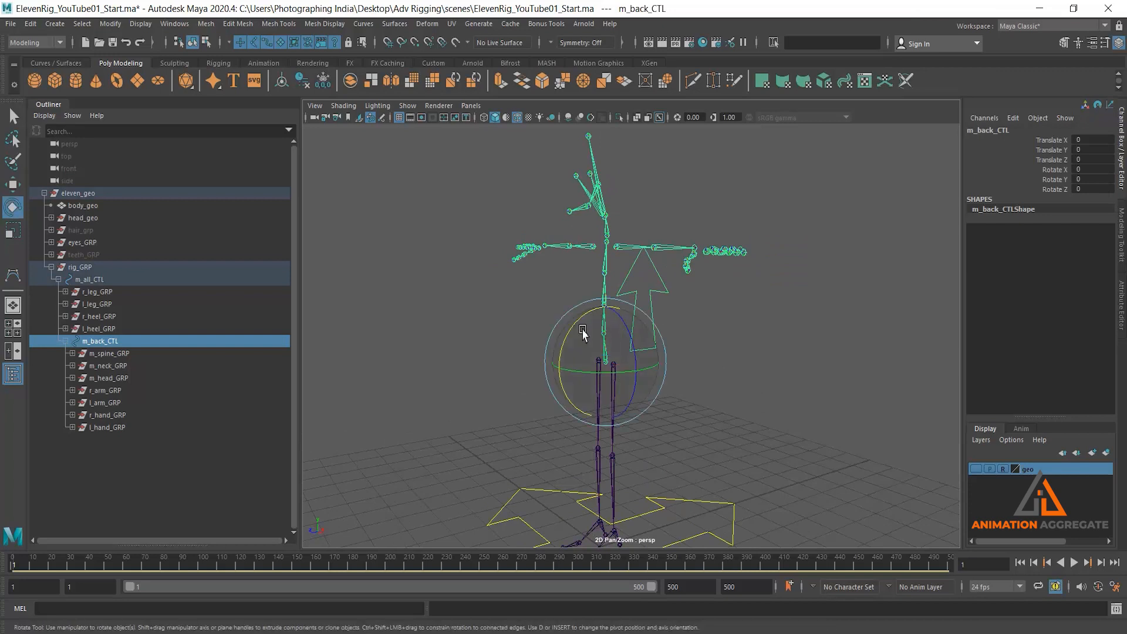
left_click_drag(583, 334, 552, 359)
key("ctrl+z")
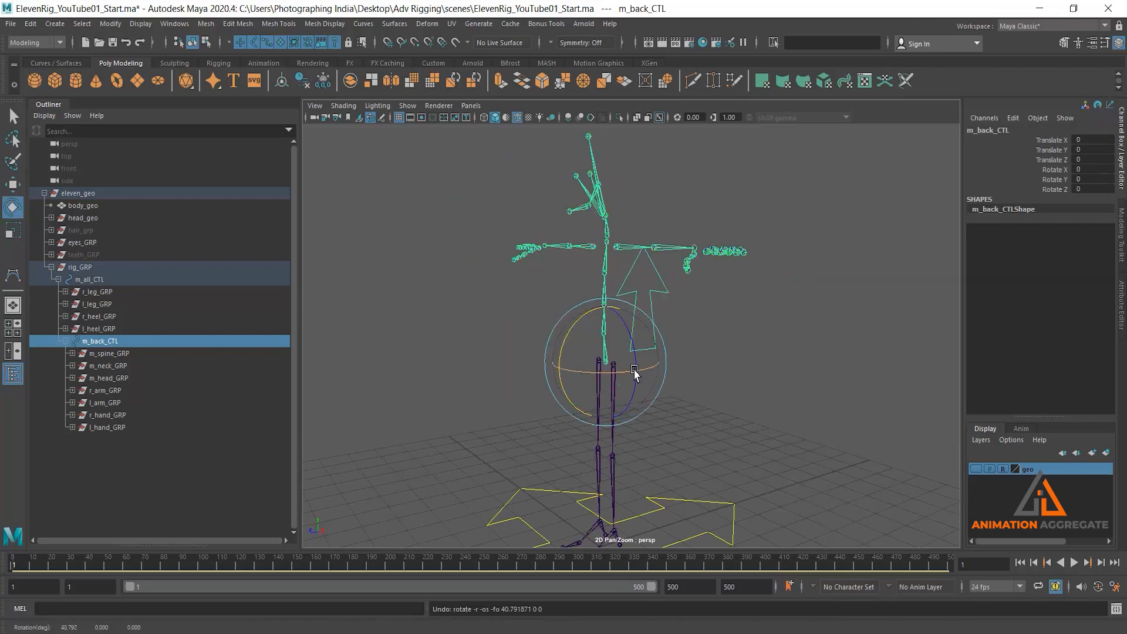
mouse_move(617, 377)
left_mouse_down()
mouse_move(604, 382)
mouse_move(637, 378)
left_mouse_up()
key("ctrl+z")
left_click_drag(633, 329, 680, 315)
key("ctrl+z")
Try rotating the spine joints from m_spine2_JNT up to m_spine4_JNT together, undo the rotation and clear the selection
left_click(728, 311)
left_click(611, 324)
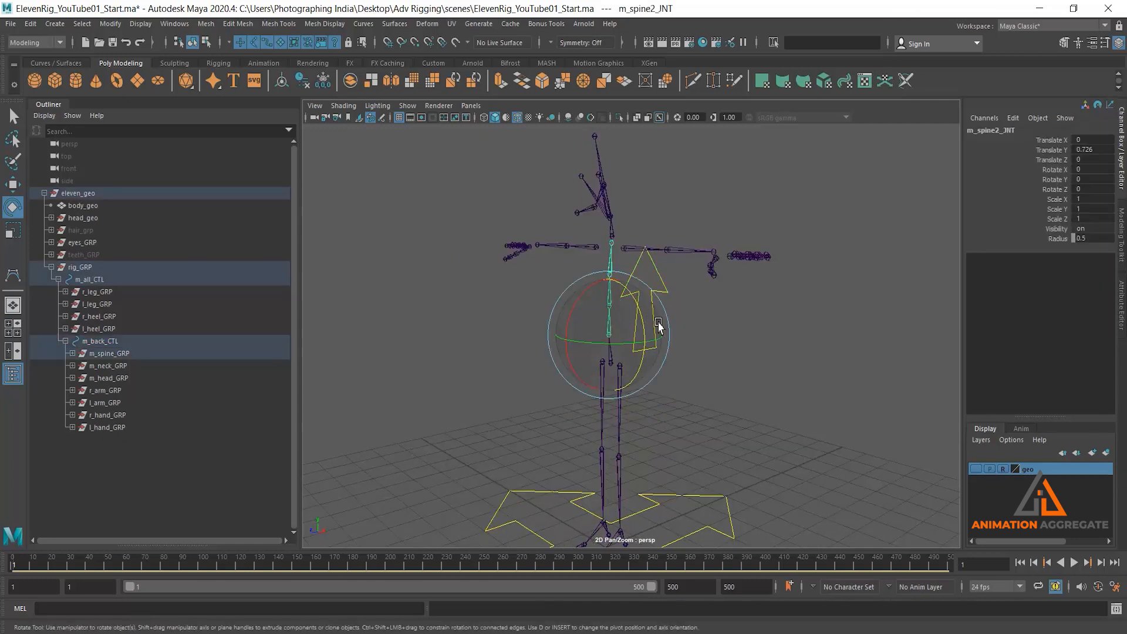
key("q")
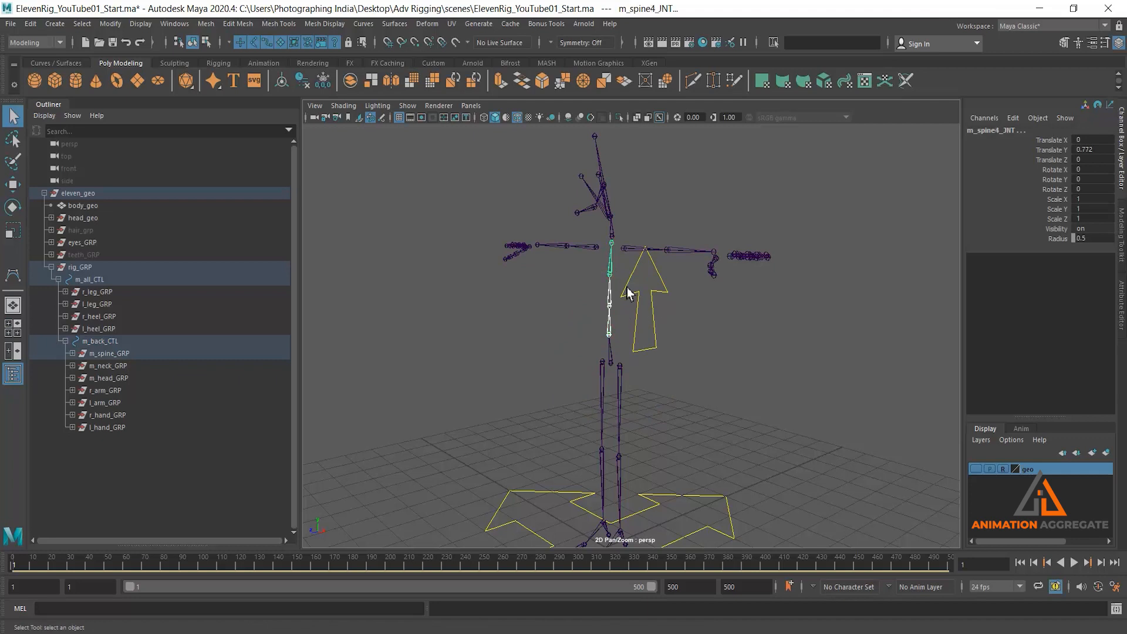
key("e")
left_click_drag(567, 267, 559, 289)
key("ctrl+z")
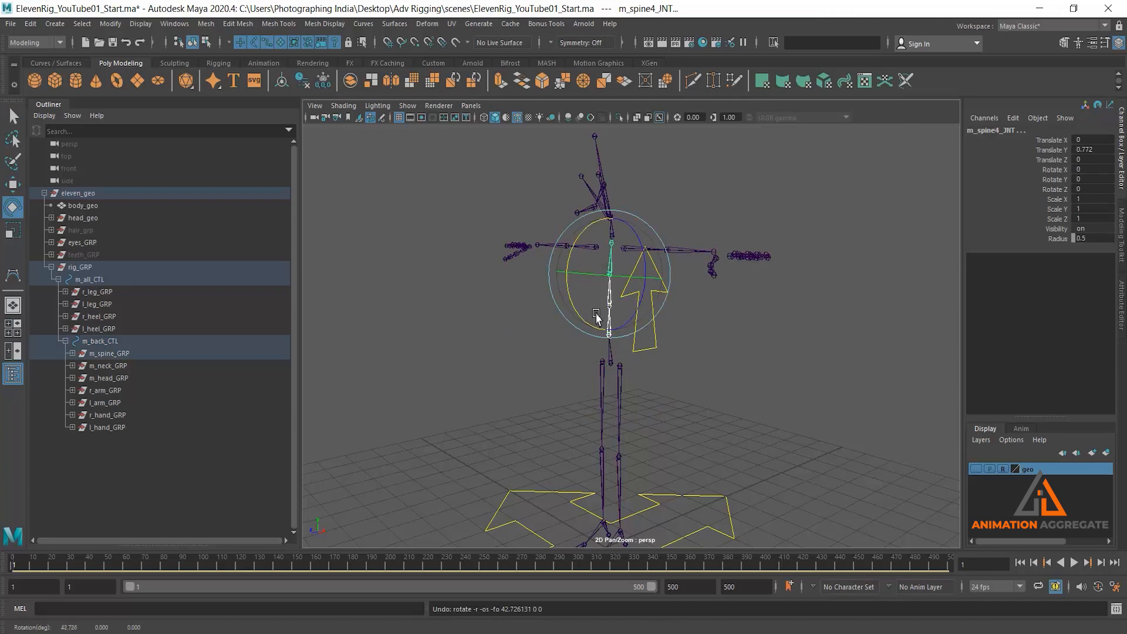
key("shift+z")
left_click(773, 405)
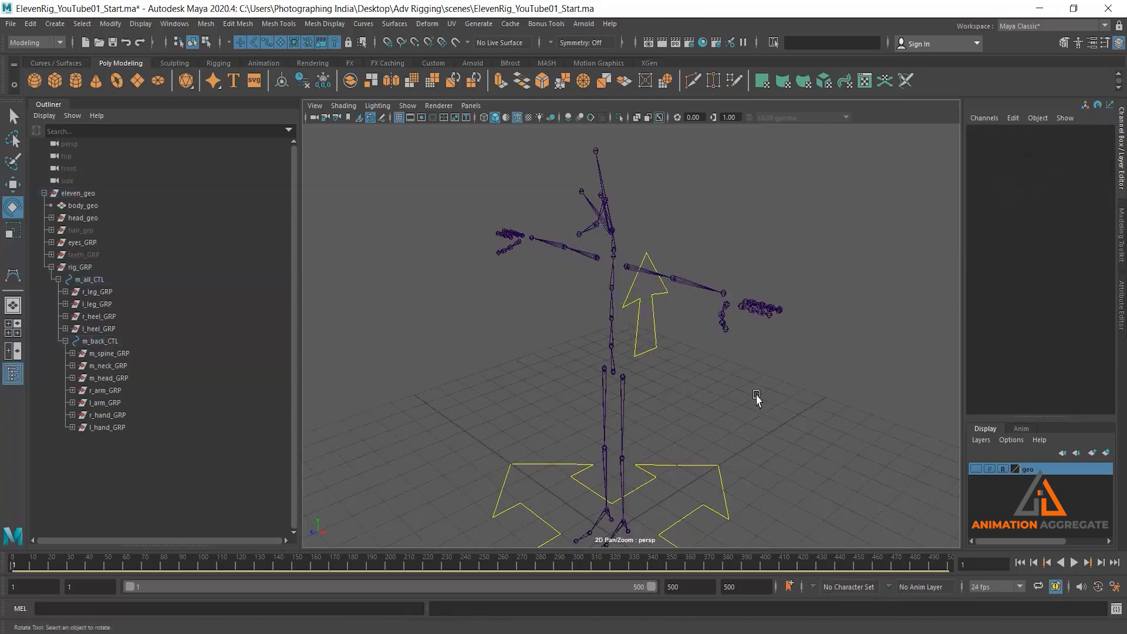
left_click_drag(732, 409, 660, 335, "alt")
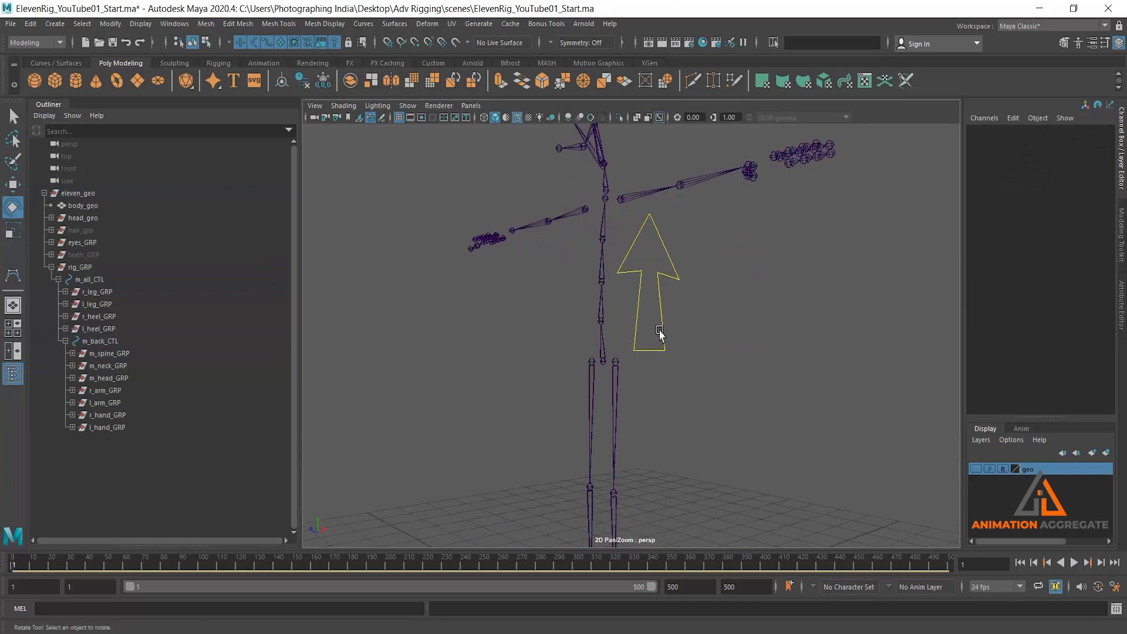
left_click(660, 333)
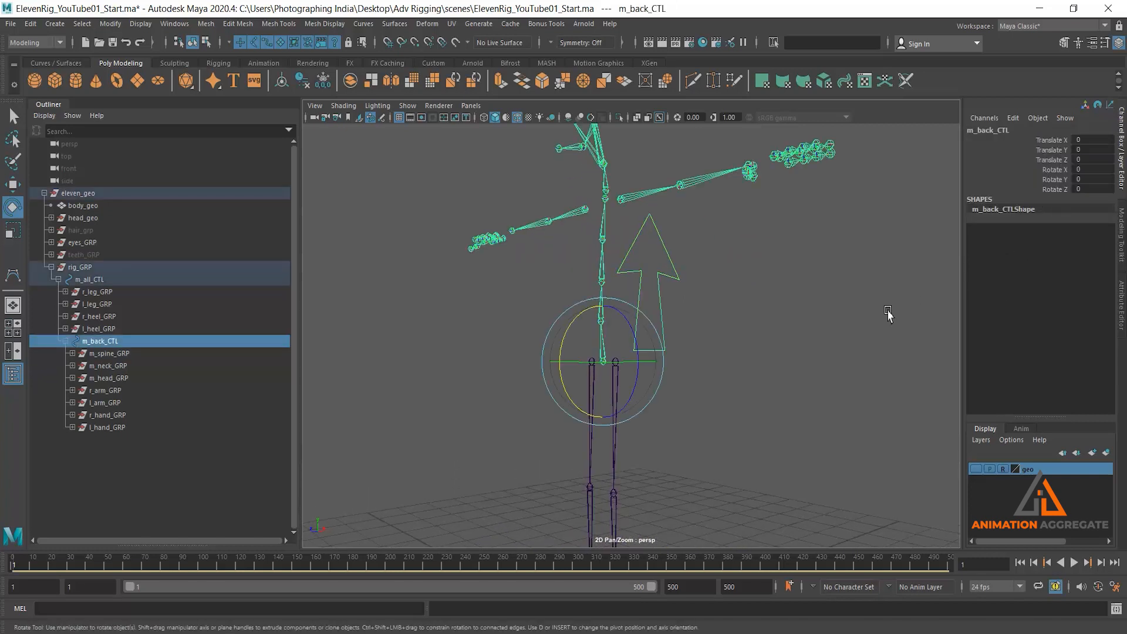
left_click_drag(734, 334, 729, 338, "alt")
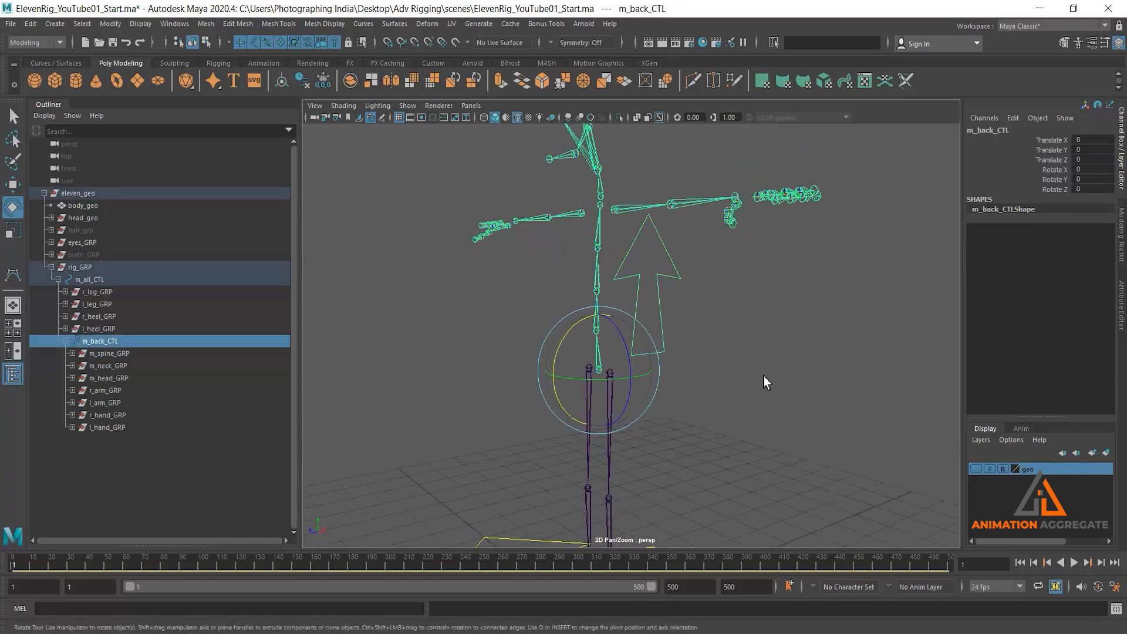
left_click_drag(576, 282, 722, 315, "alt")
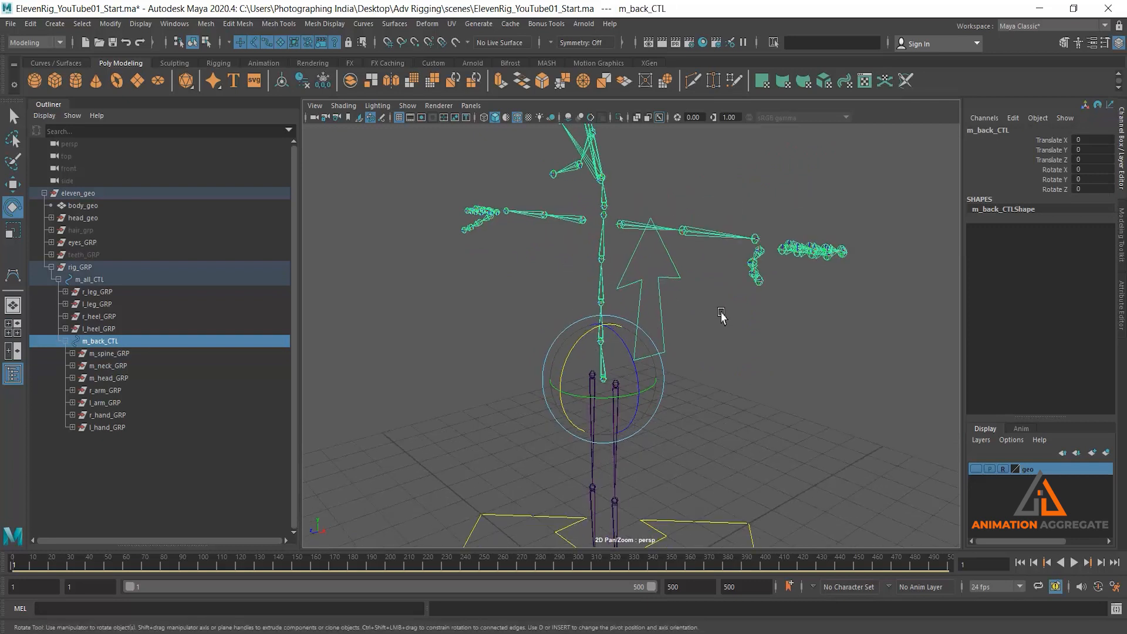
left_click(767, 319)
Try rotating m_spine2_JNT on its own in different directions, undoing every rotation
left_click(603, 324)
left_click_drag(600, 323, 564, 326)
key("ctrl+z")
left_click_drag(608, 356, 611, 353)
key("ctrl+z")
left_click_drag(624, 307, 608, 297)
key("ctrl+z")
left_click_drag(711, 352, 728, 370, "alt")
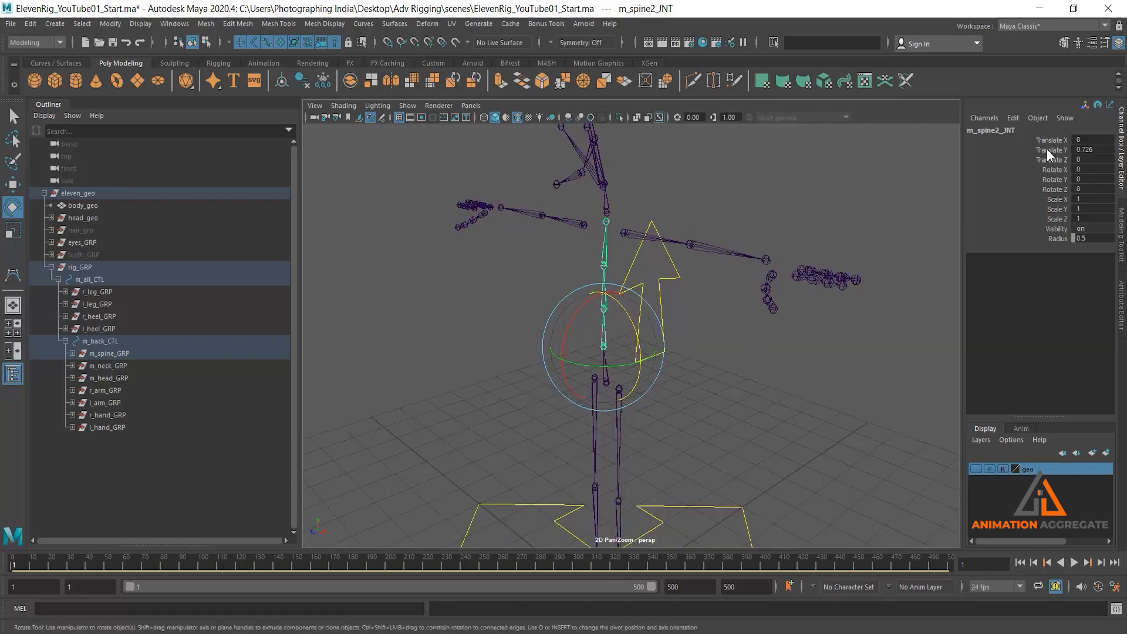
left_click(1016, 118)
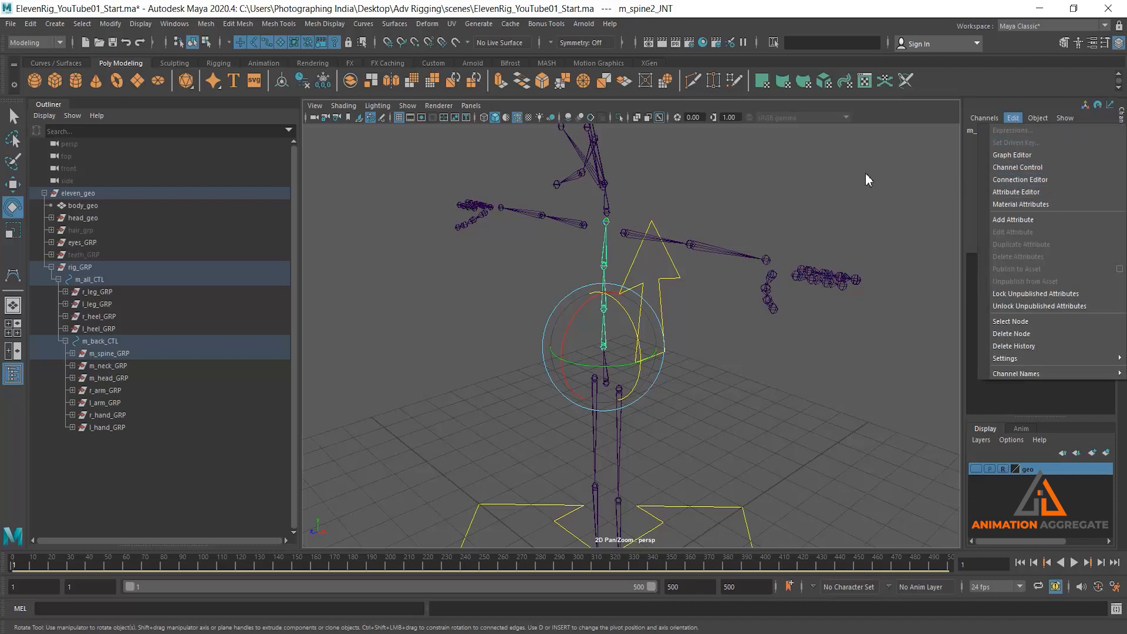
left_click(141, 24)
mouse_move(105, 25)
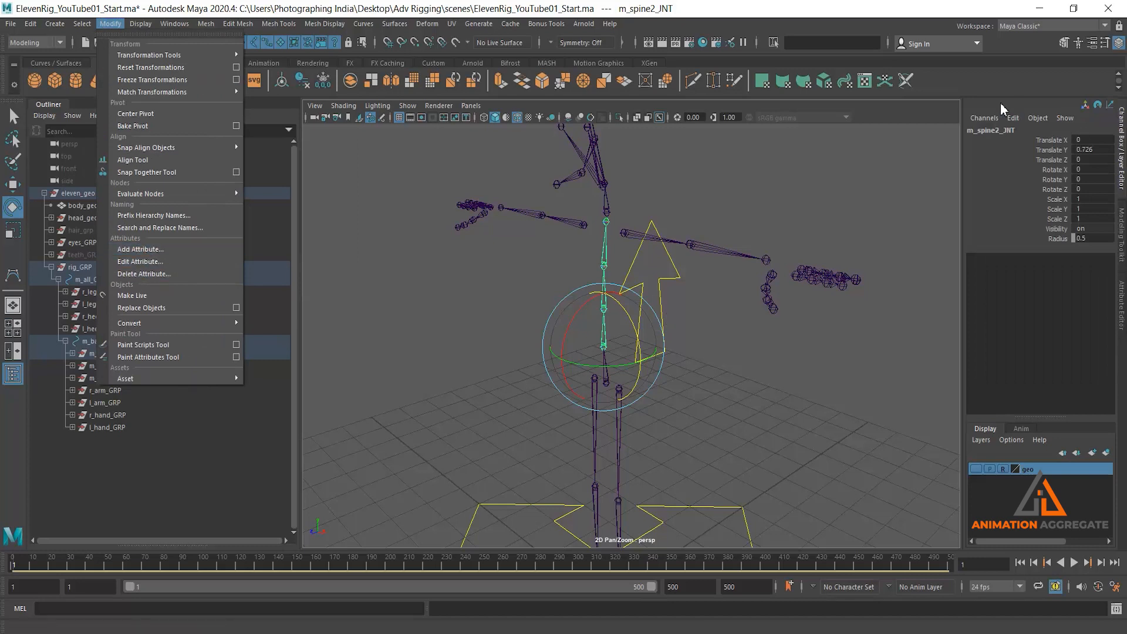
left_click(1014, 118)
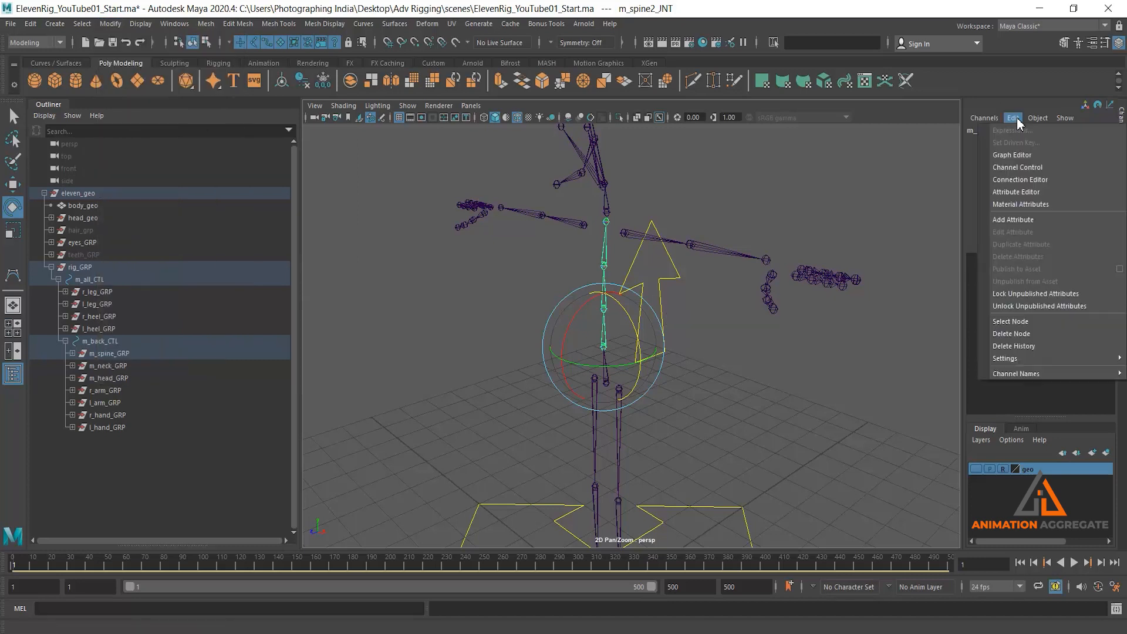
left_click(1051, 220)
left_click(657, 223)
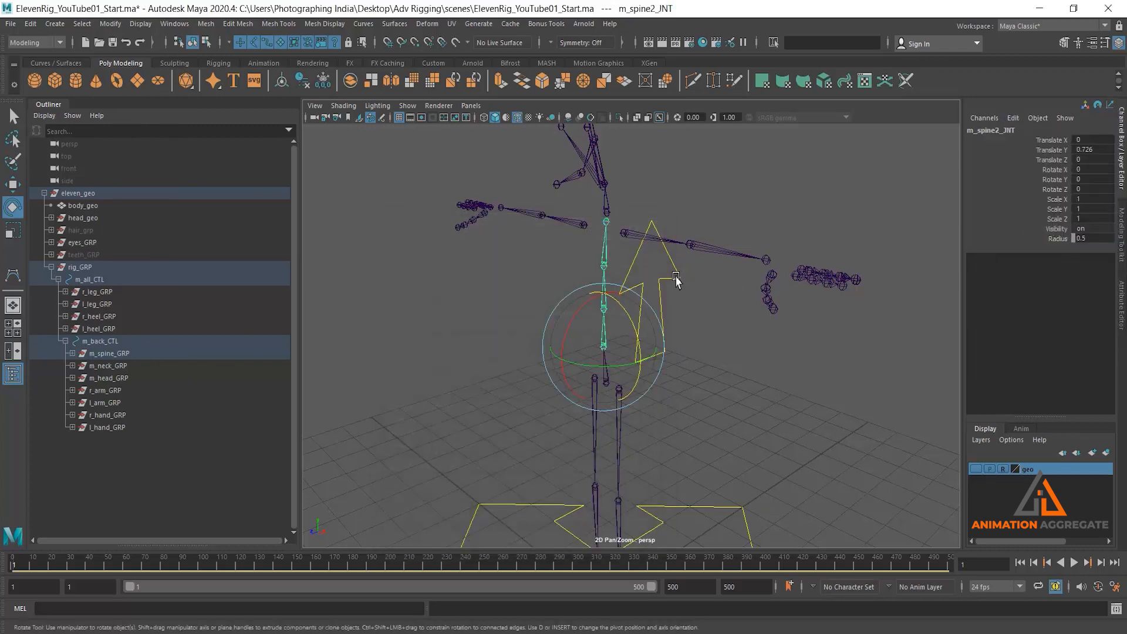
Add a displayable, non-keyable separator attribute named with a row of underscores to m_back_CTL
left_click(674, 276)
left_click(1015, 118)
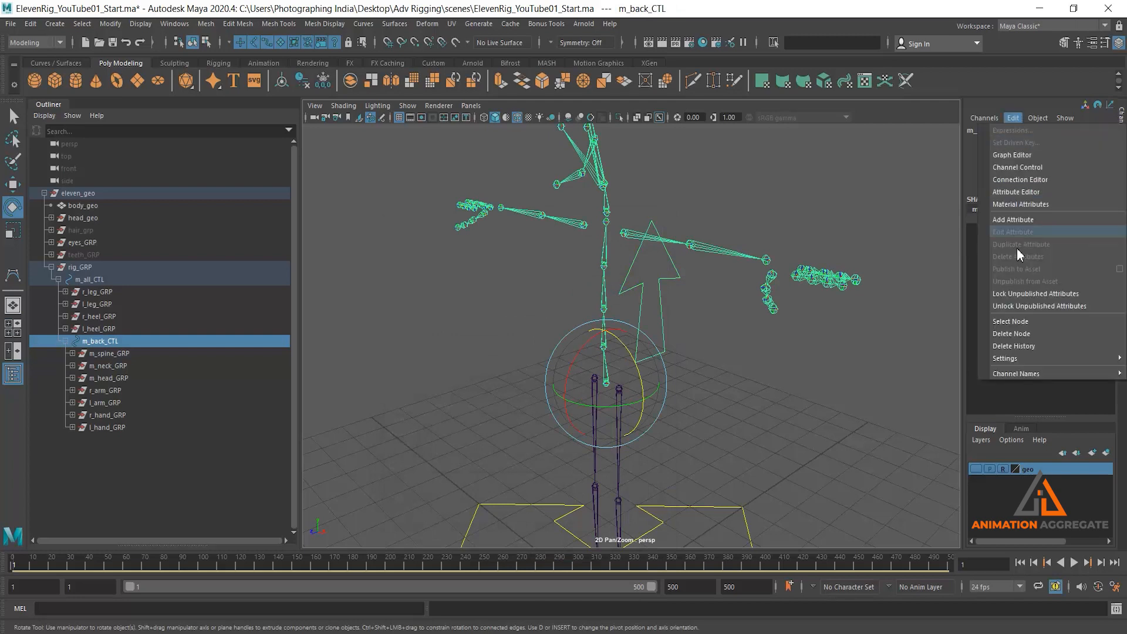
left_click(1023, 220)
left_click_drag(528, 225, 855, 301)
left_click_drag(1049, 145, 1051, 191)
left_click(1047, 189)
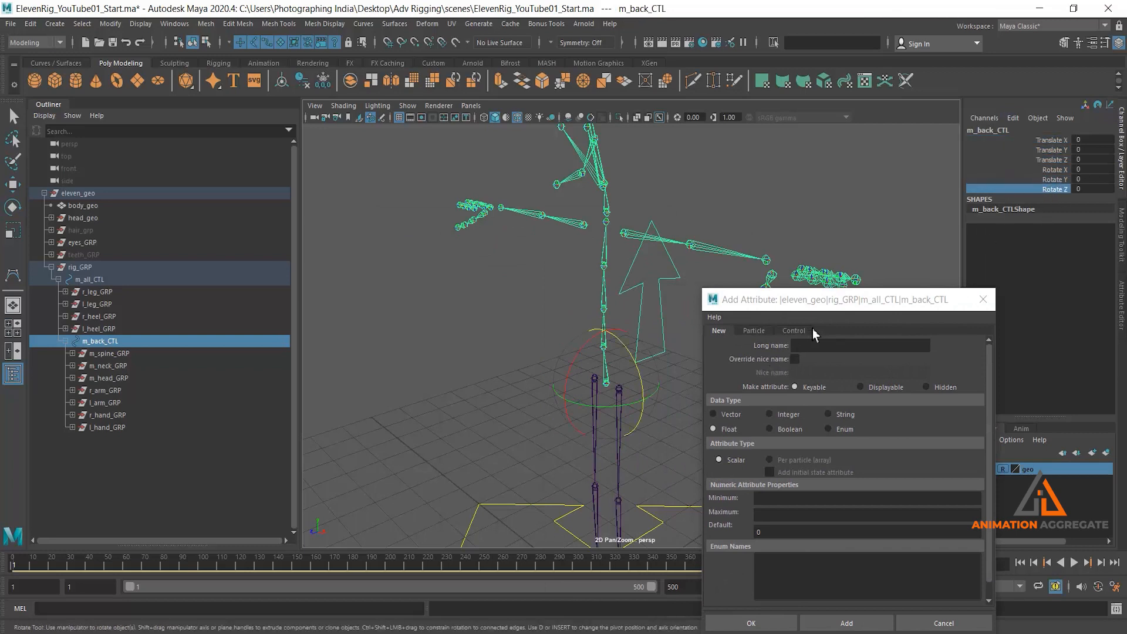
left_click_drag(821, 301, 834, 238)
left_click(849, 278)
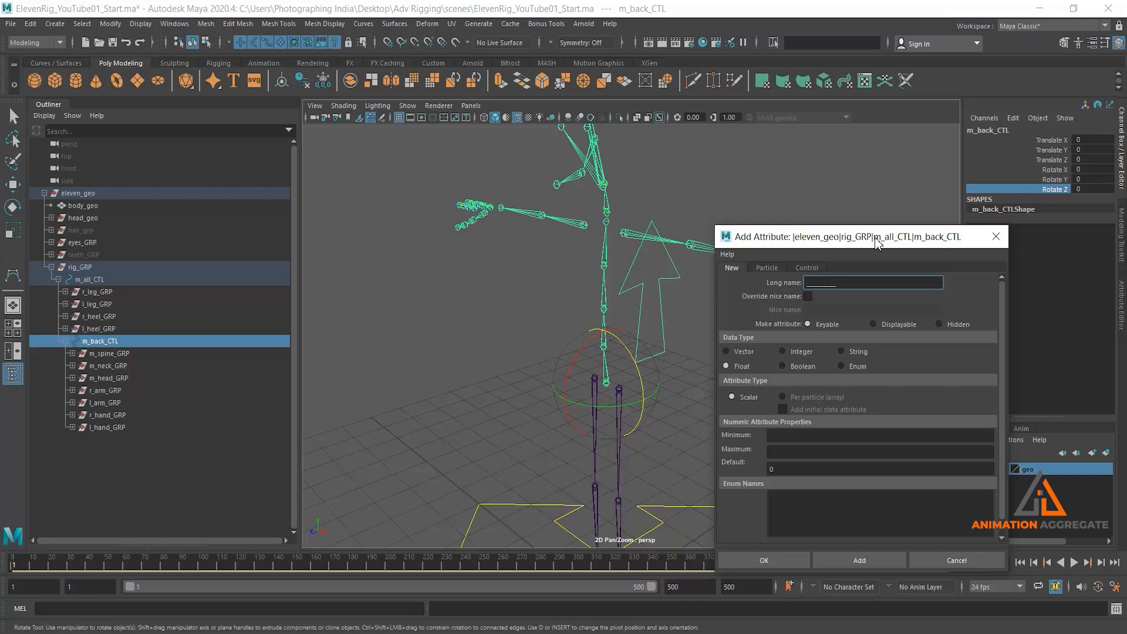
left_click(900, 322)
left_click(866, 559)
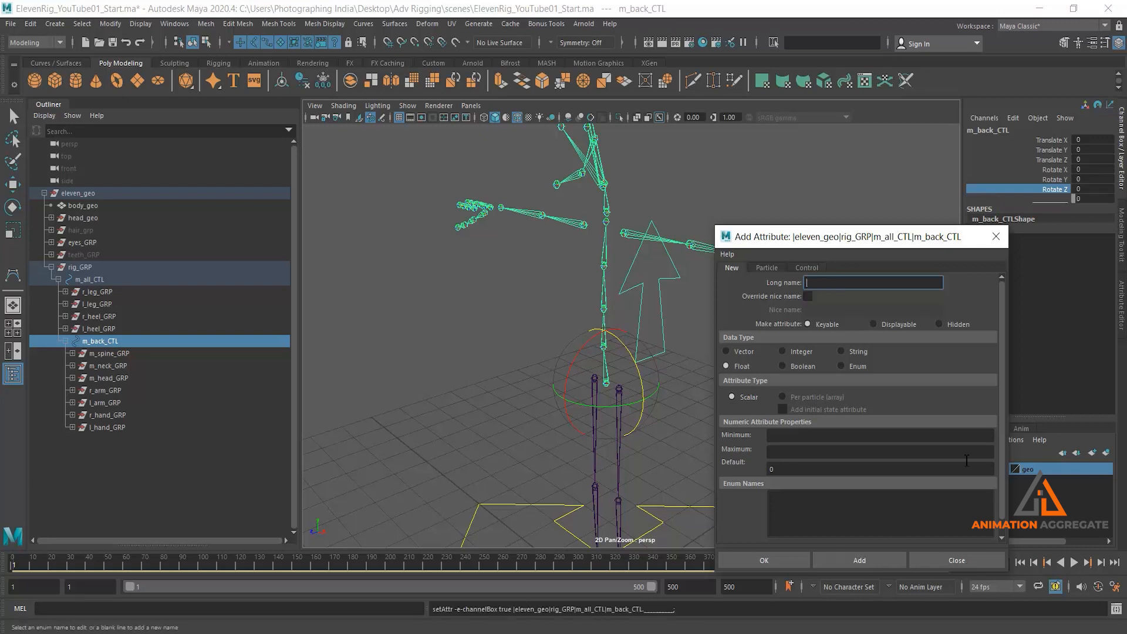
left_click(1047, 200)
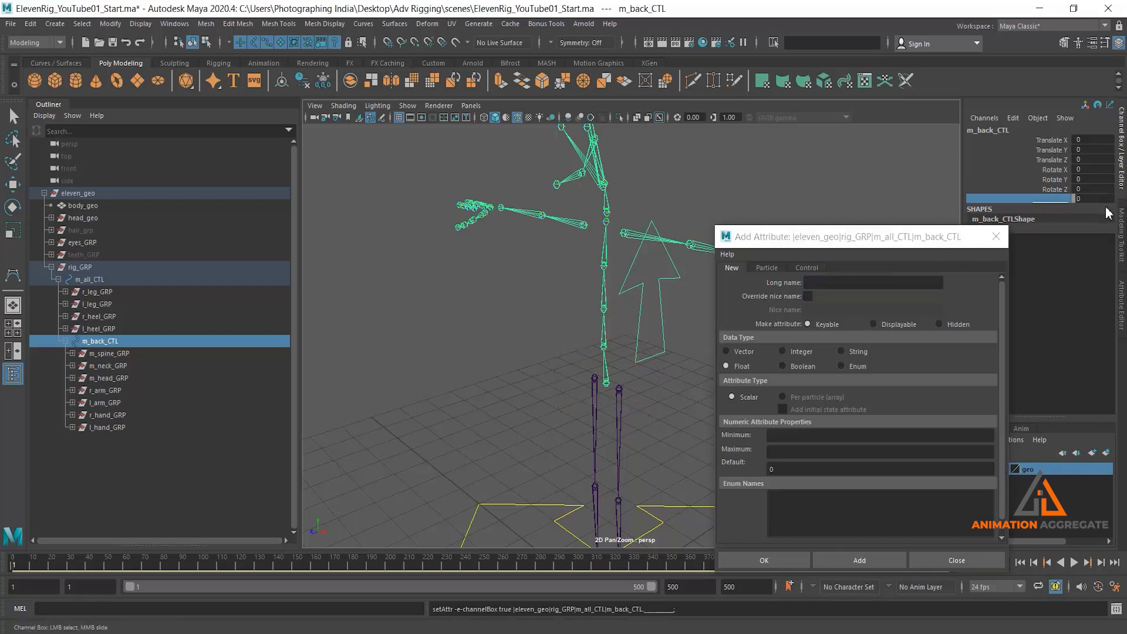
Add keyable float attributes named bend, twist and side to m_back_CTL
left_click(827, 283)
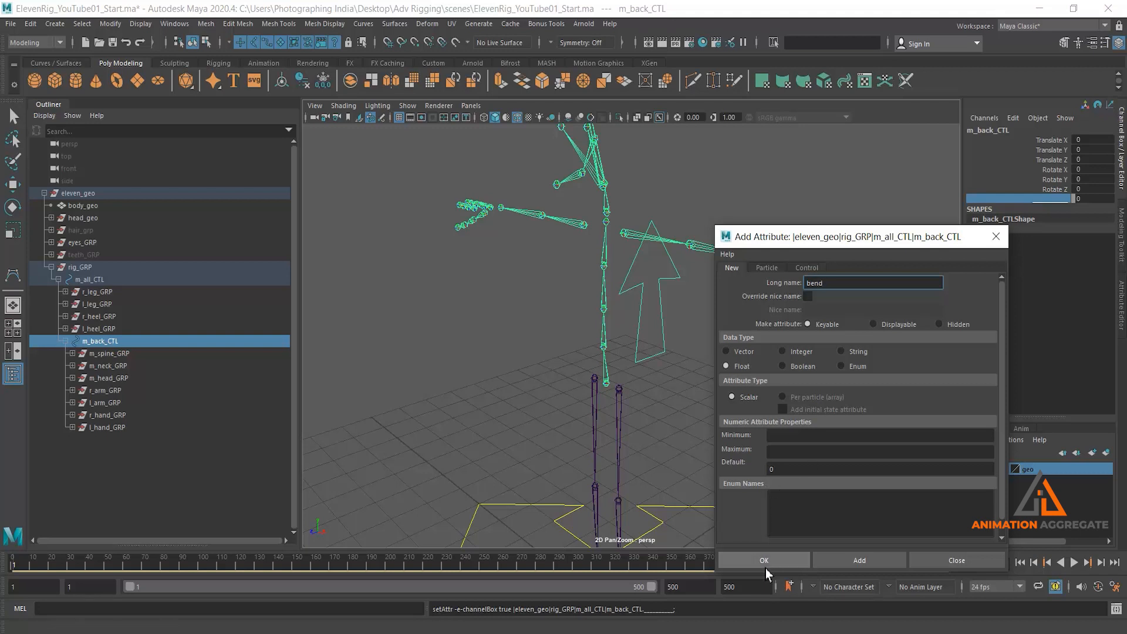
left_click(840, 558)
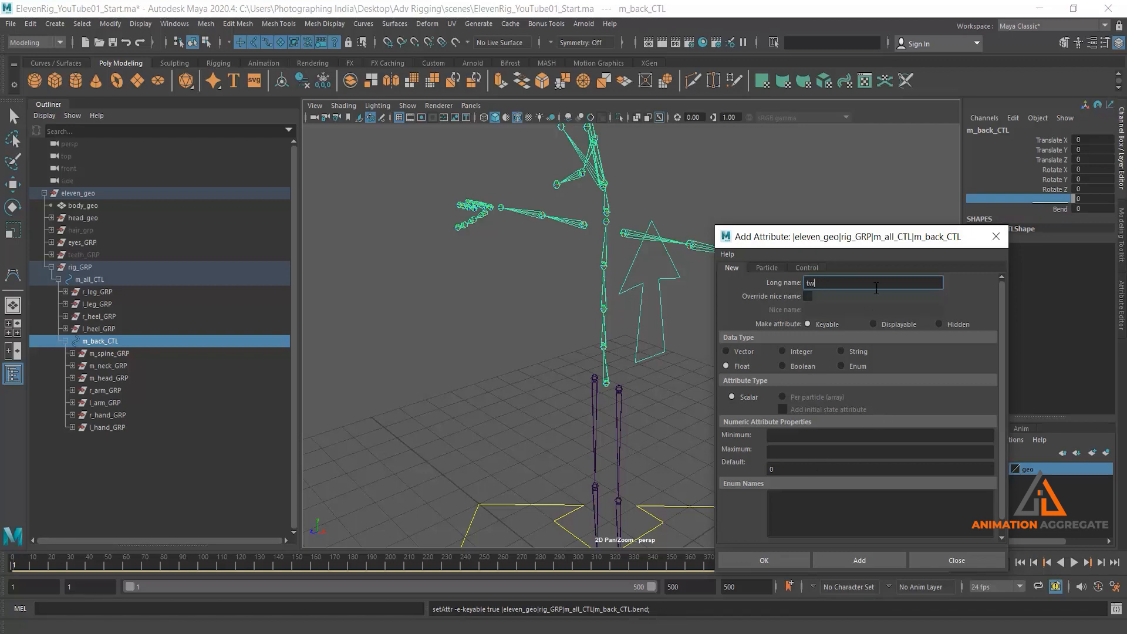
left_click(840, 559)
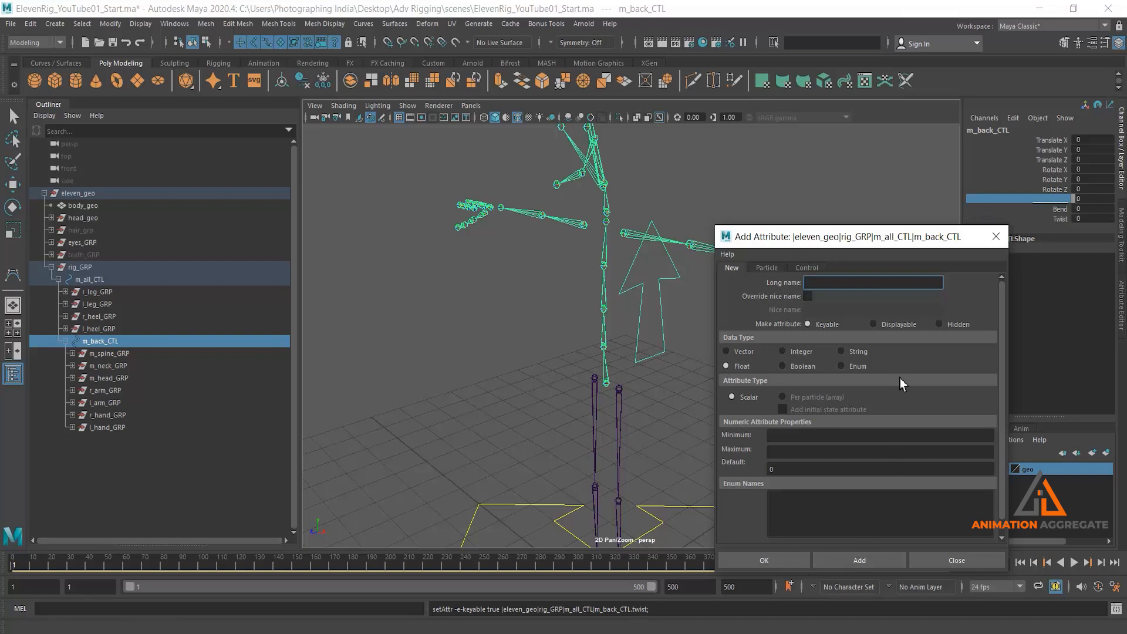
left_click(853, 557)
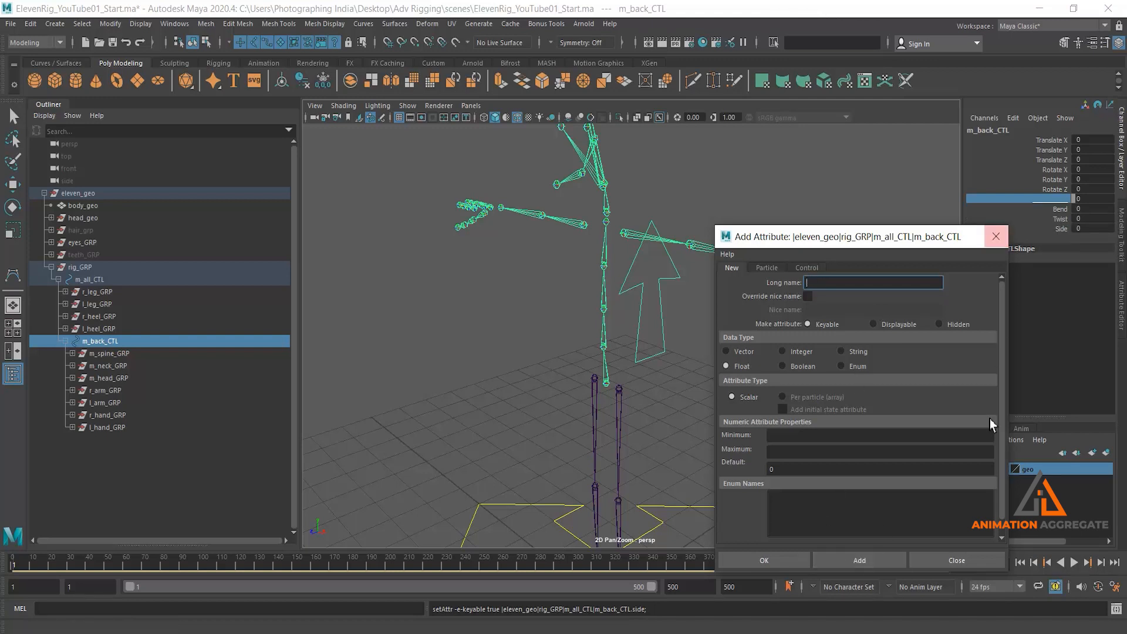
left_click(970, 561)
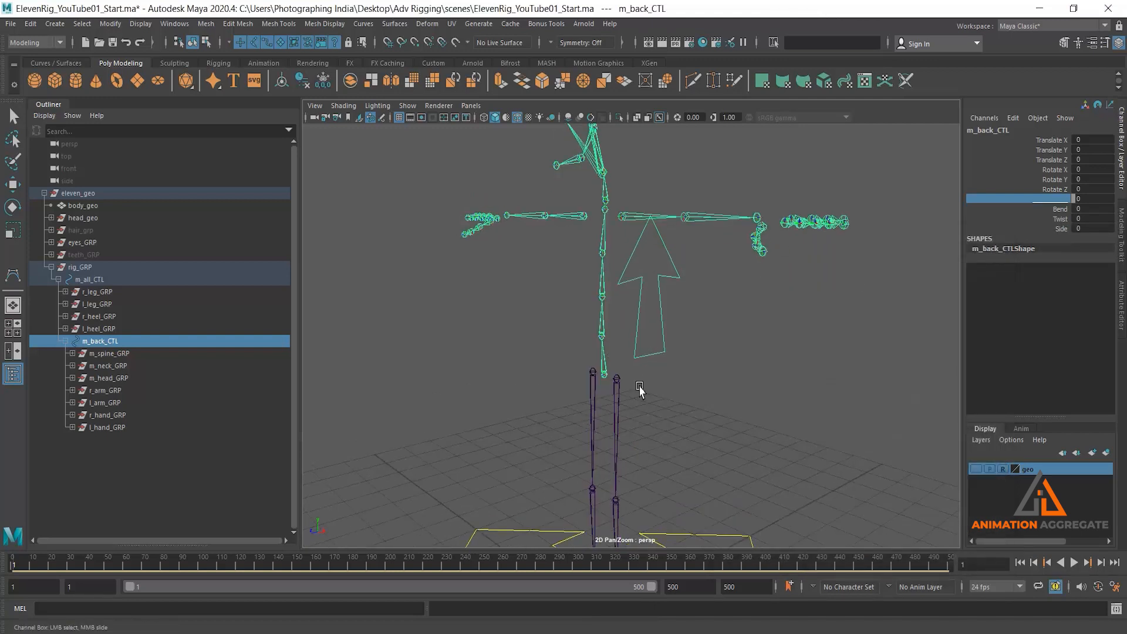
Select m_back_CTL and open the Connection Editor with the control loaded as the source, placed clear of the skeleton
left_click(666, 352)
left_click(603, 285)
key("e")
left_click_drag(592, 297, 608, 326, "alt")
left_click(833, 440)
left_click(662, 286)
left_click(669, 302)
left_click(662, 283)
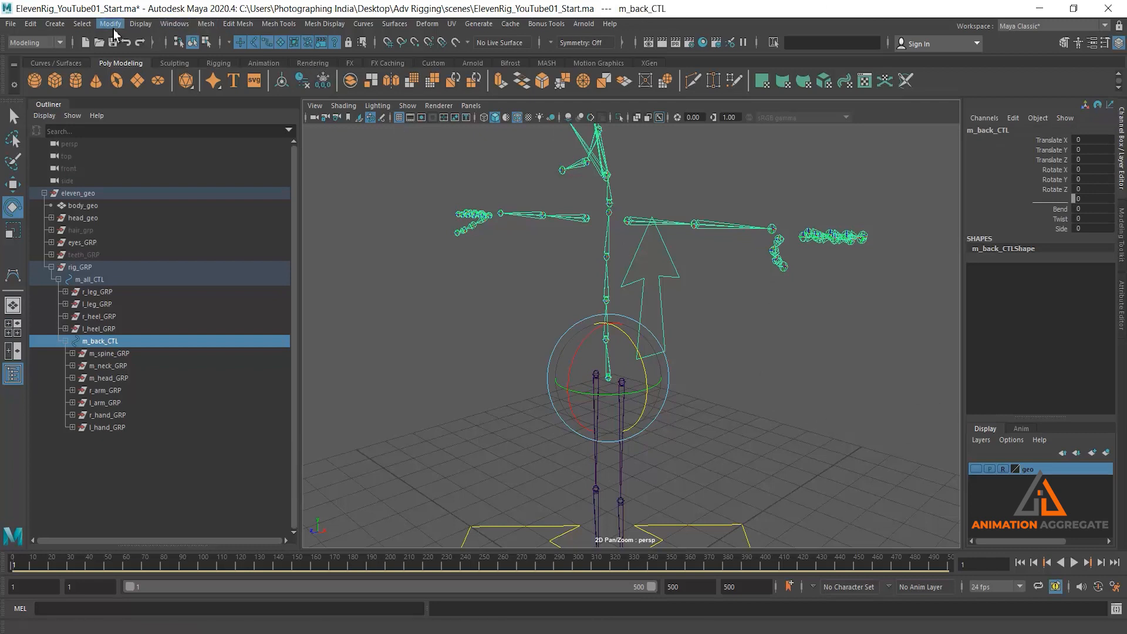
left_click(164, 24)
mouse_move(272, 68)
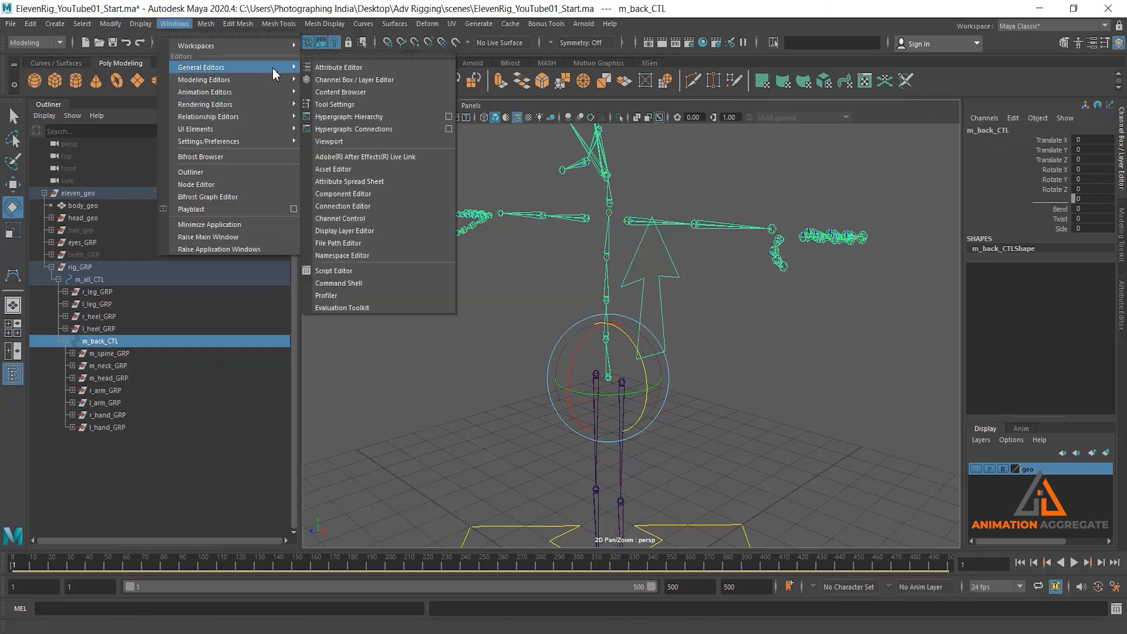
left_click(356, 207)
left_click_drag(695, 168, 821, 185)
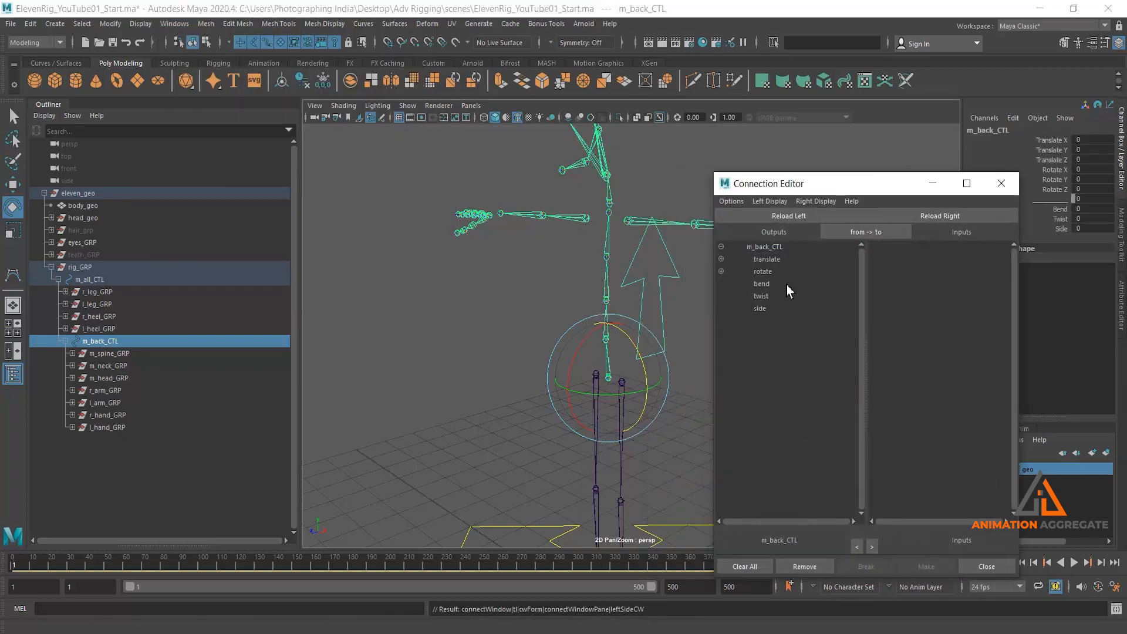
Choose bend as the source attribute and load m_spine2_JNT as the connection target
left_click(777, 283)
left_click(618, 334)
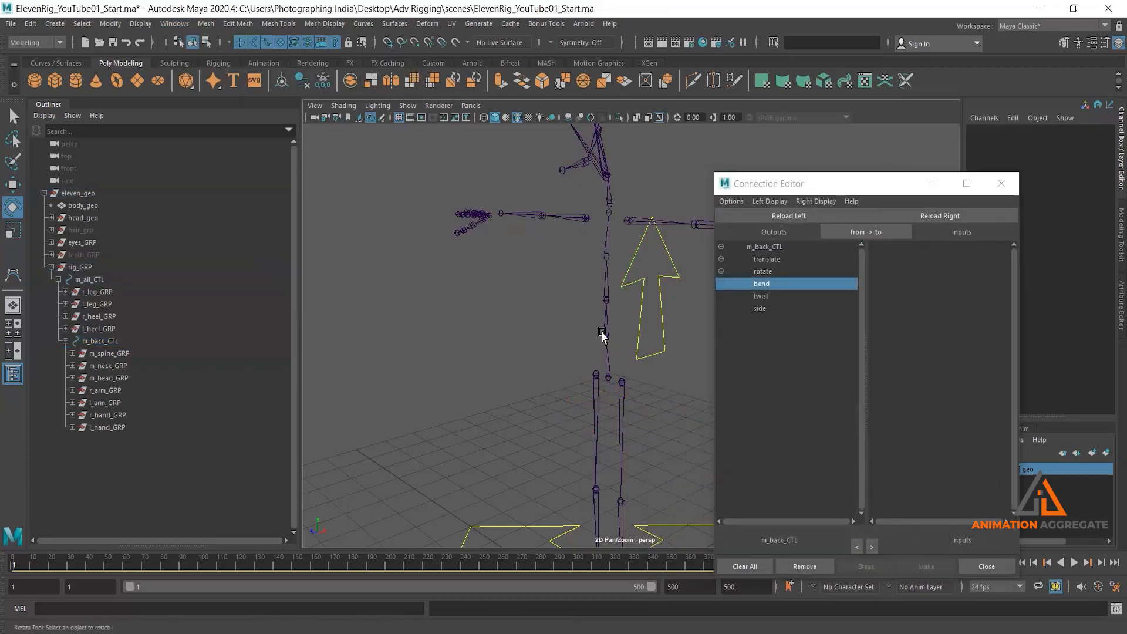
left_click(607, 284)
key("q")
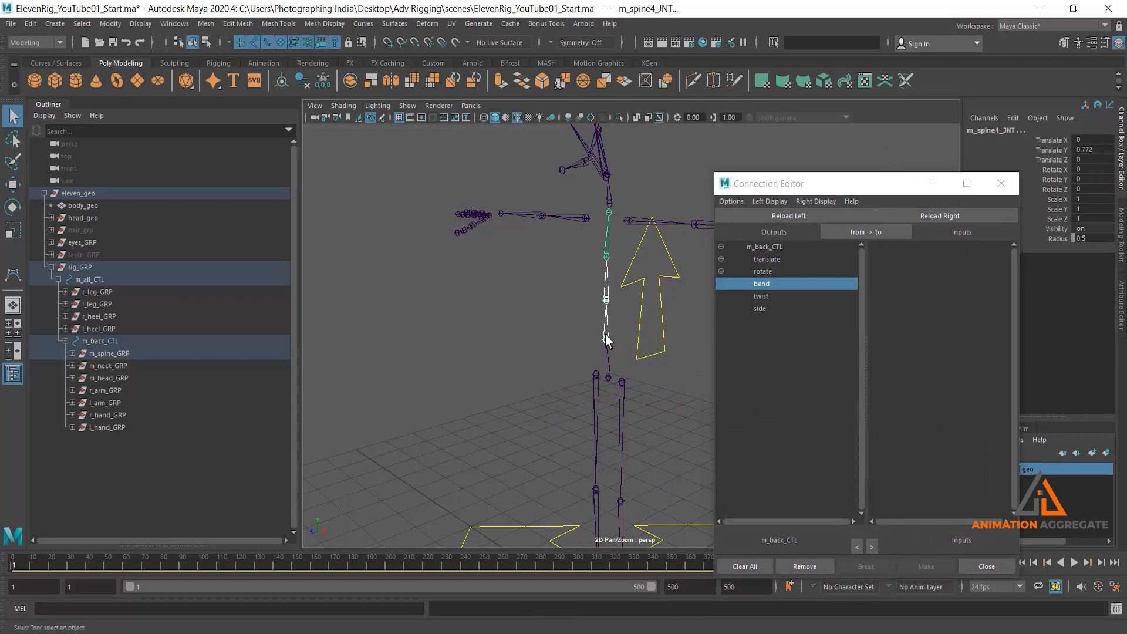
left_click(648, 352)
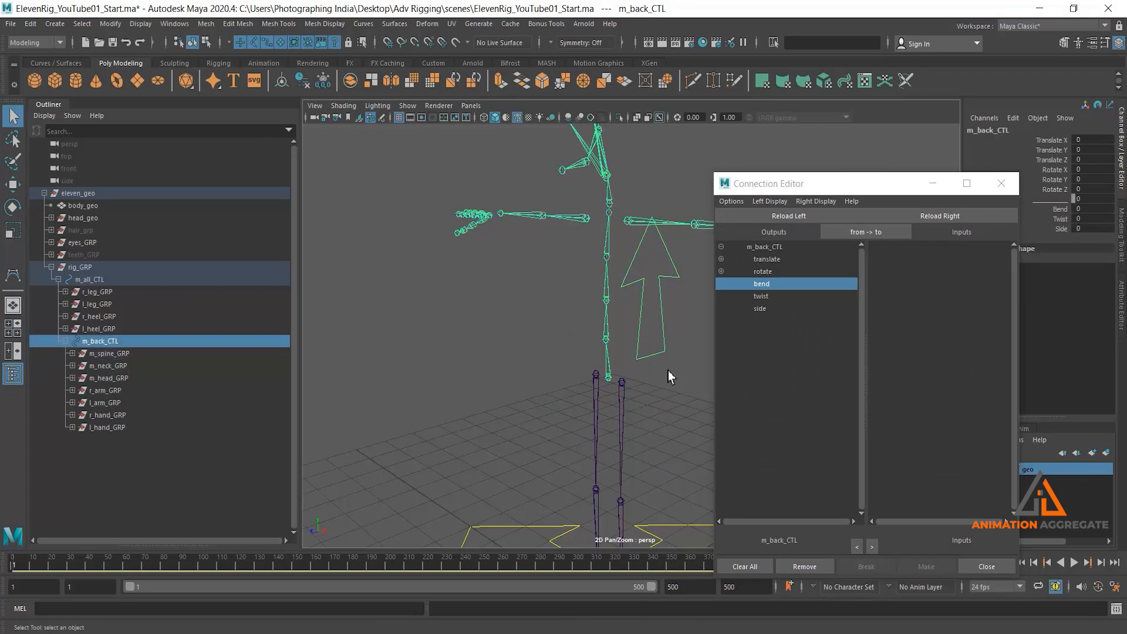
left_click(607, 337)
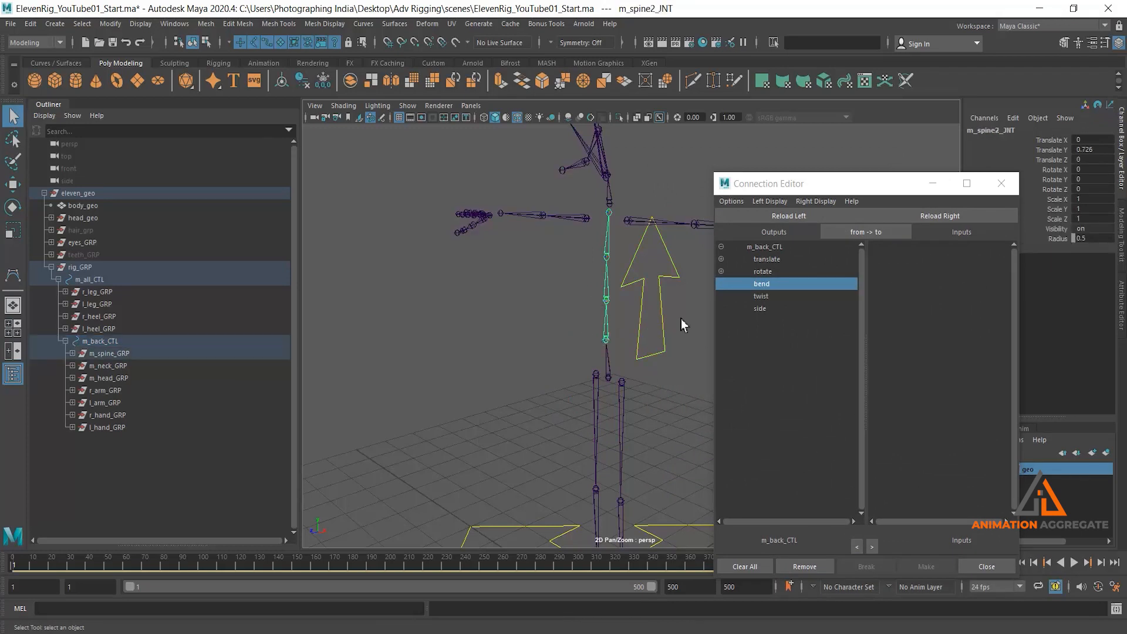
middle_click_drag(635, 302, 574, 283, "alt")
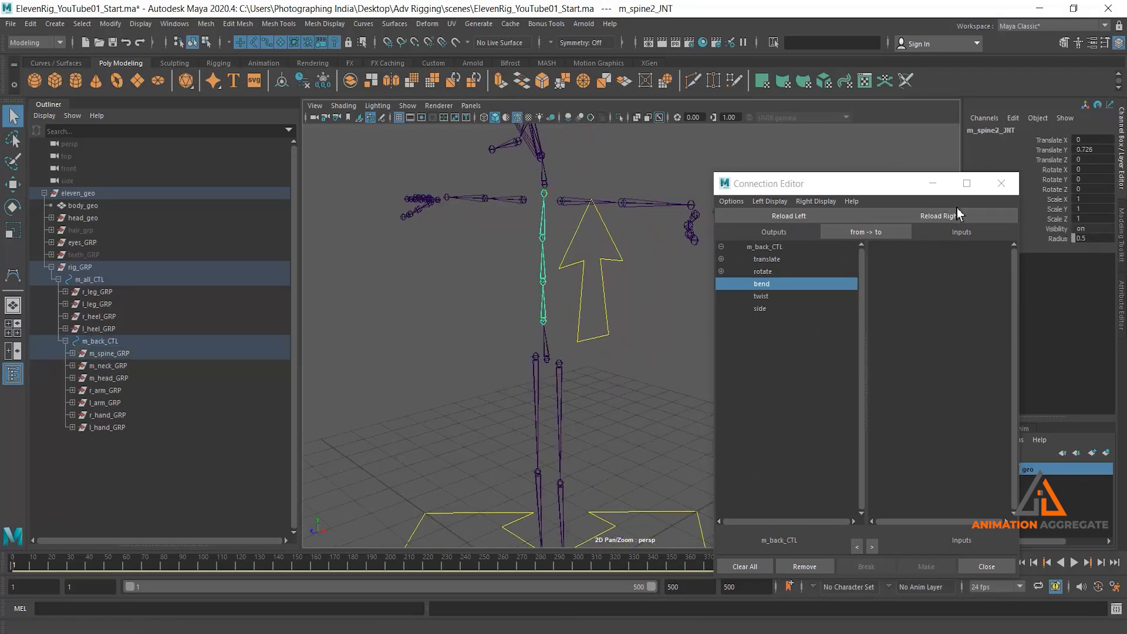
left_click(951, 222)
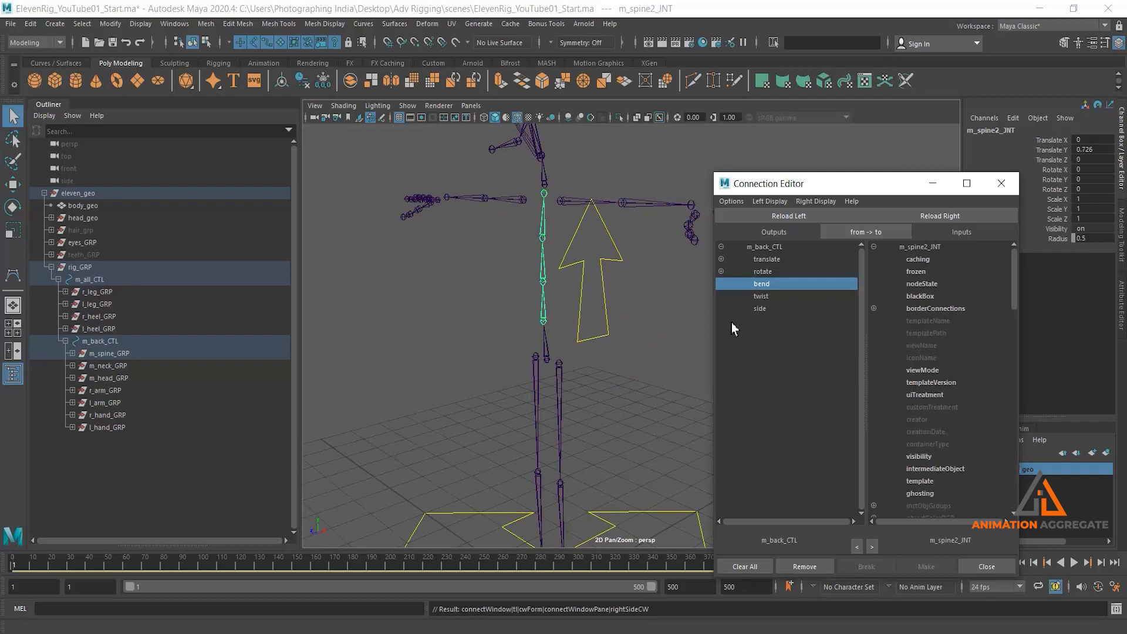
Try rotating m_spine2_JNT about its X axis and undo the rotation
key("e")
left_click_drag(504, 292, 525, 313)
key("ctrl+z")
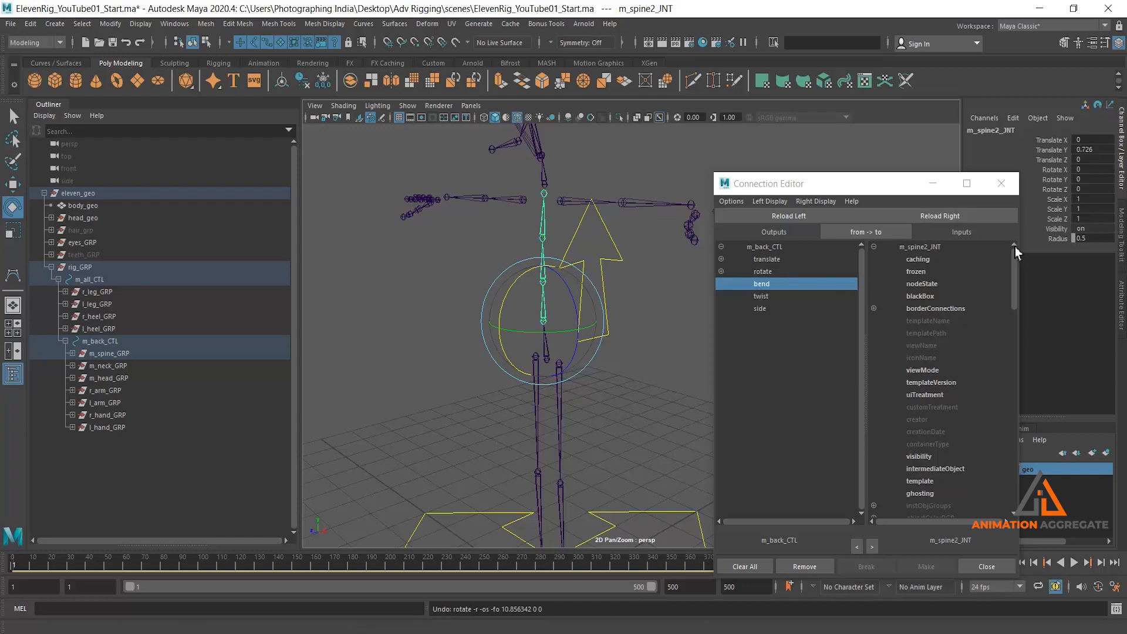
Hide the non-keyable attributes of m_spine2_JNT in the Connection Editor's target list
left_click(809, 202)
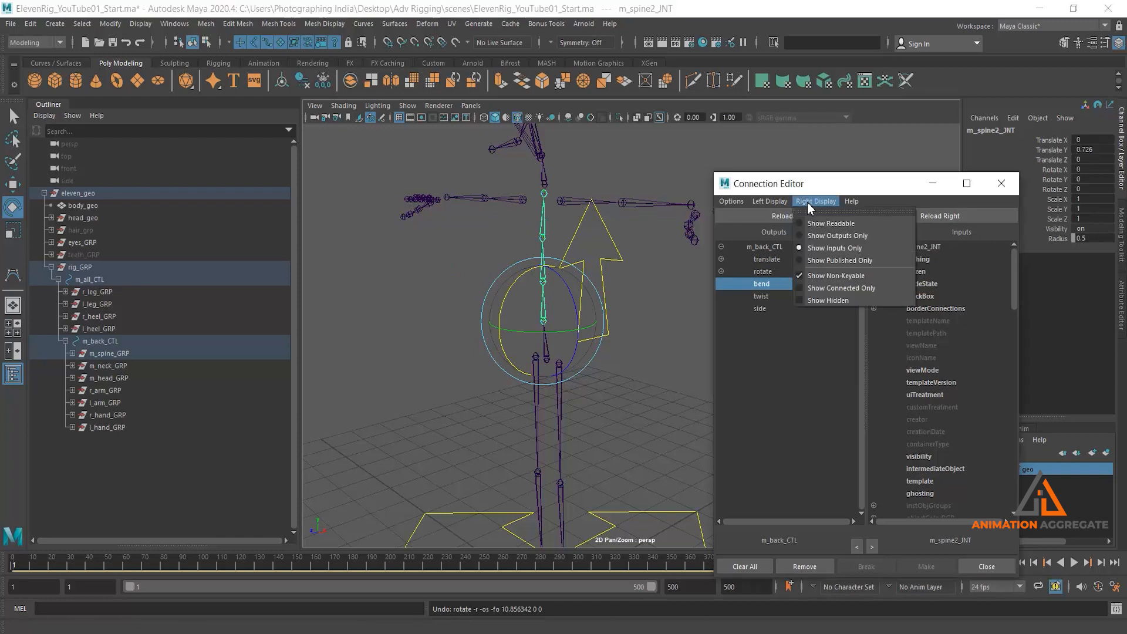
left_click(834, 287)
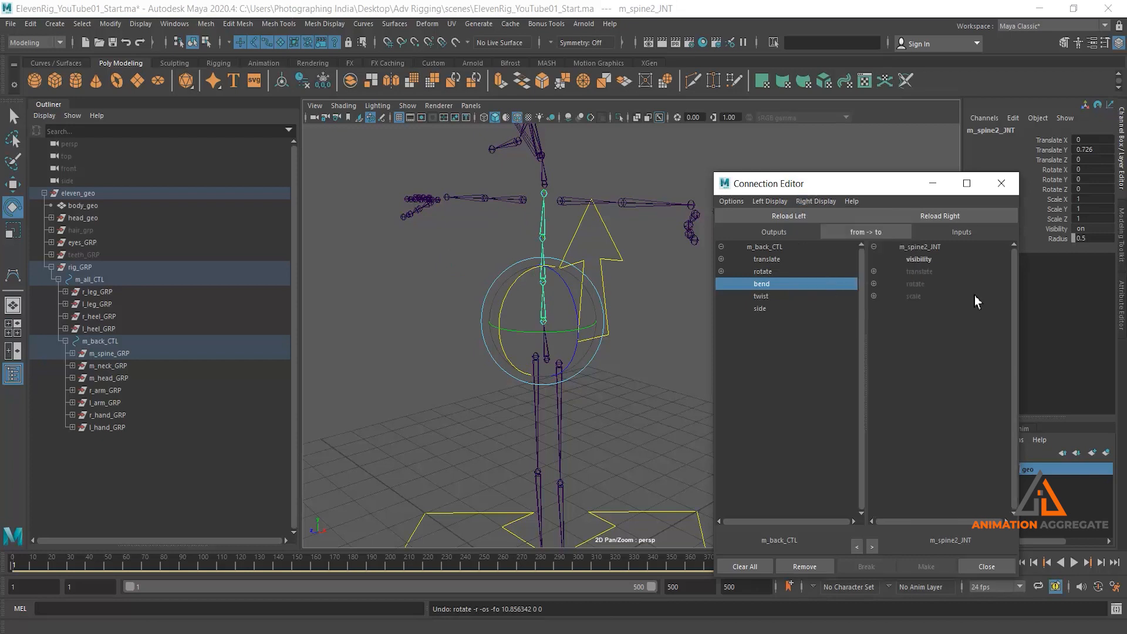
left_click(778, 202)
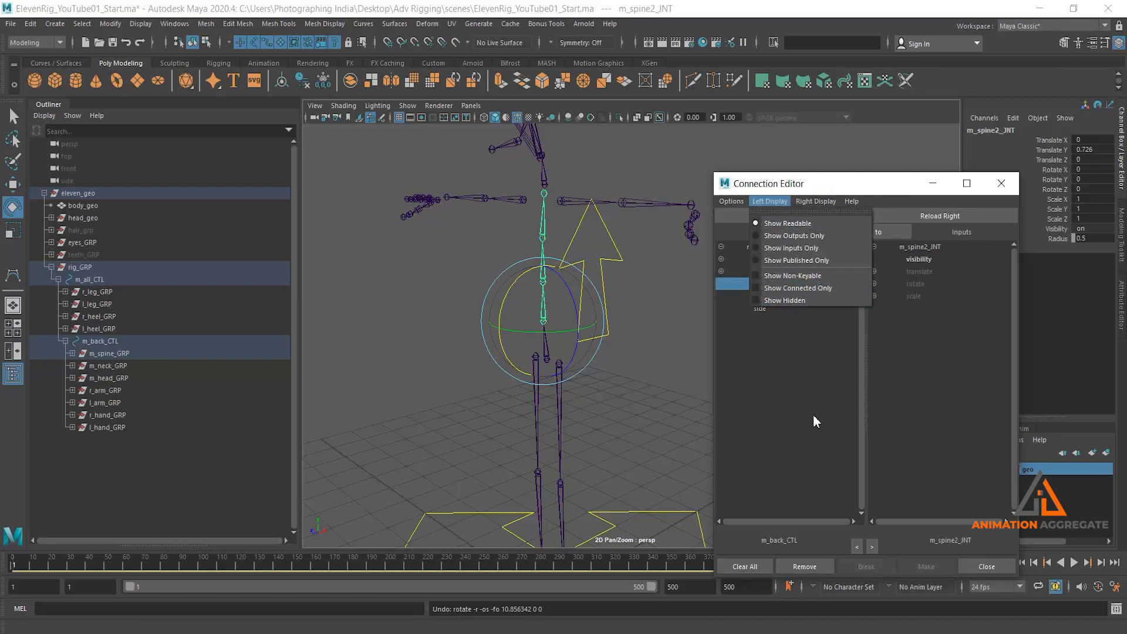
left_click(782, 274)
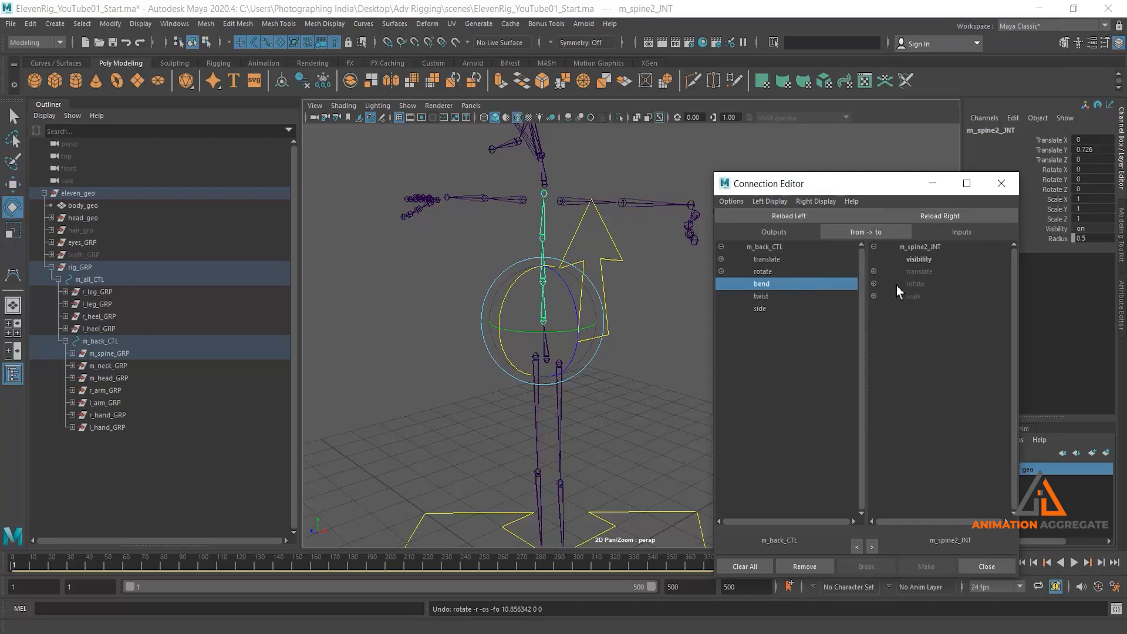
Connect m_back_CTL's bend, twist and side to rotateX, rotateY and rotateZ of m_spine2_JNT respectively
left_click(874, 284)
left_click(925, 297)
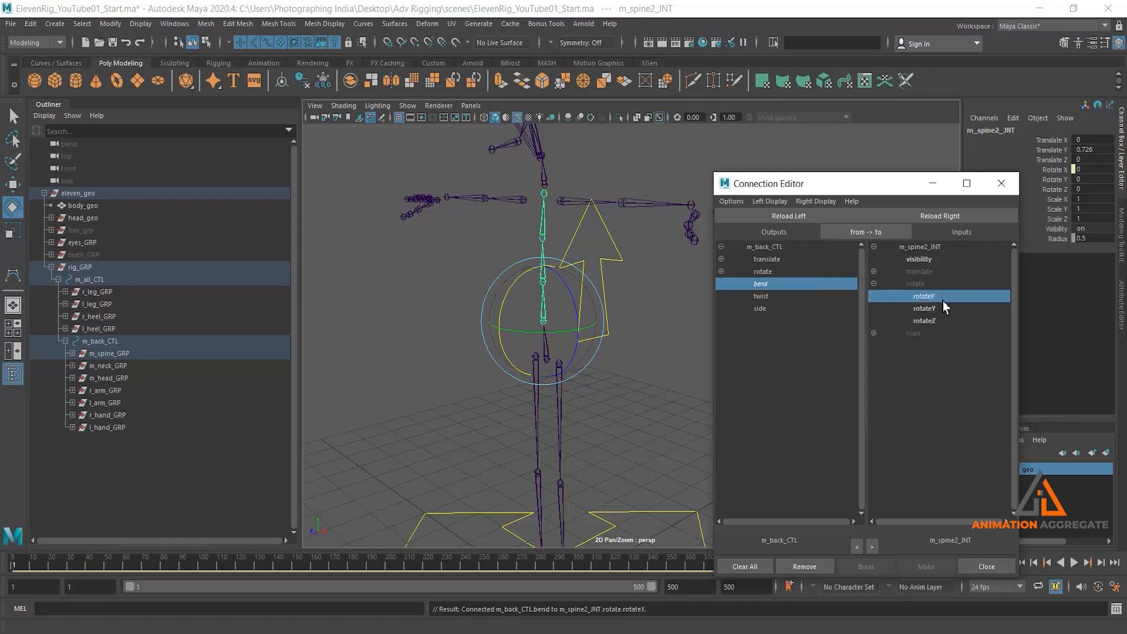
left_click(774, 297)
left_click(930, 308)
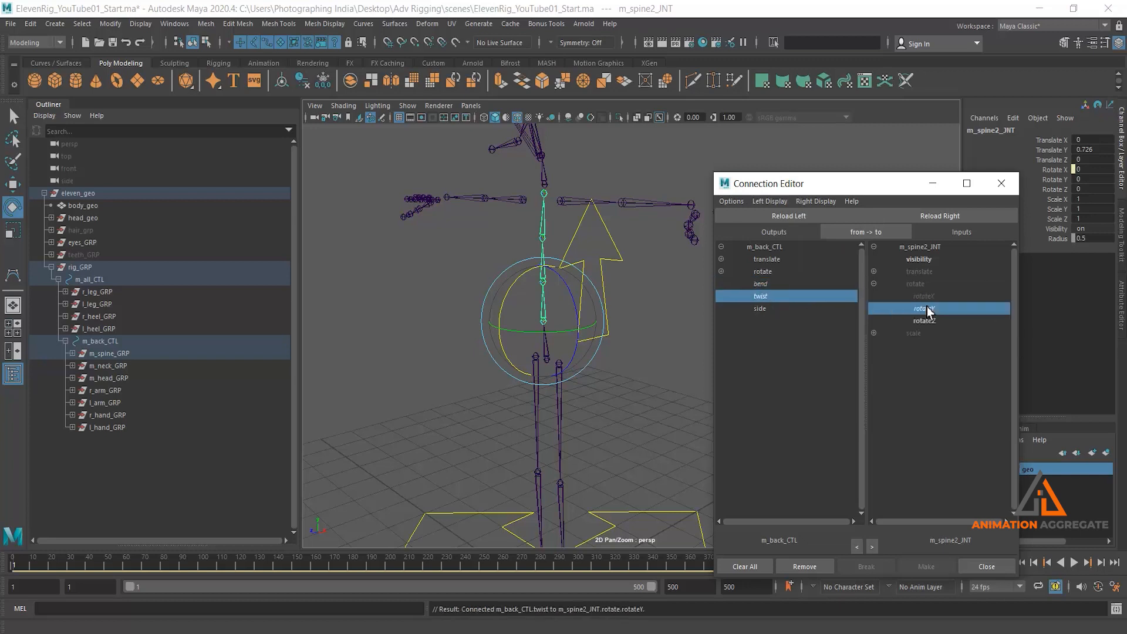
left_click(780, 309)
left_click(922, 321)
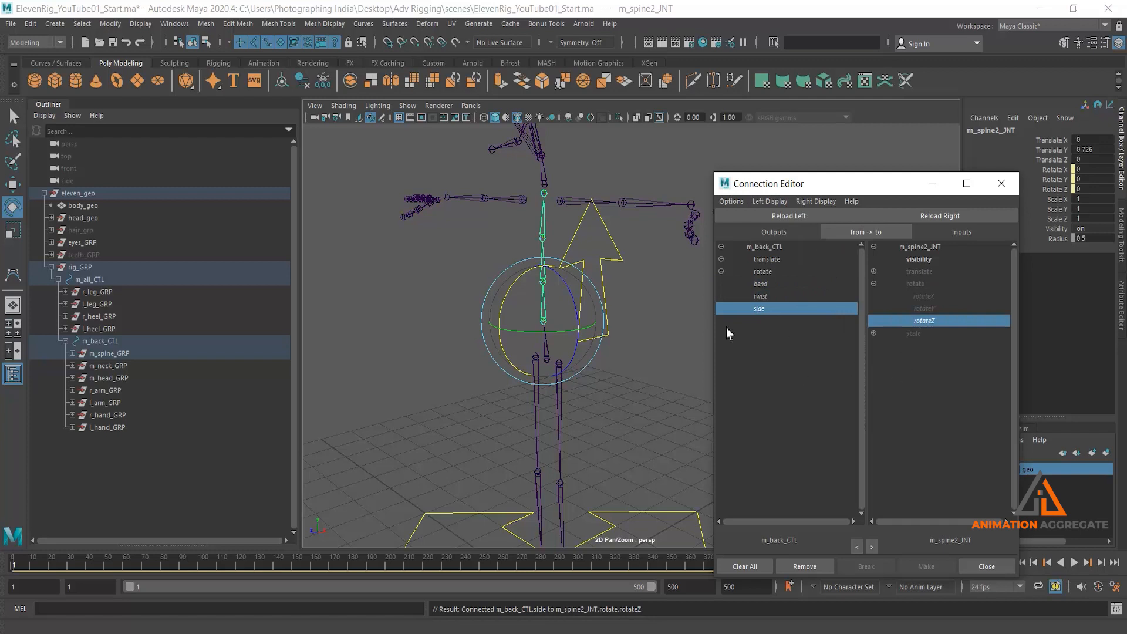
Load m_spine3_JNT as the target and connect m_back_CTL's bend, twist and side to its rotateX, rotateY and rotateZ
left_click(521, 259)
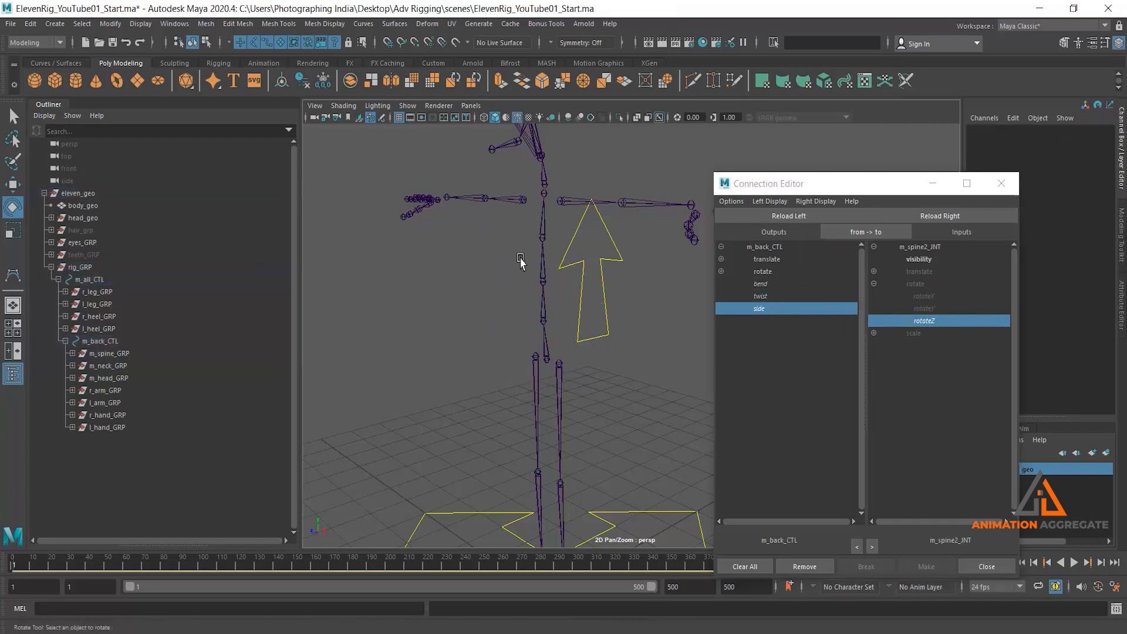
left_click(539, 269)
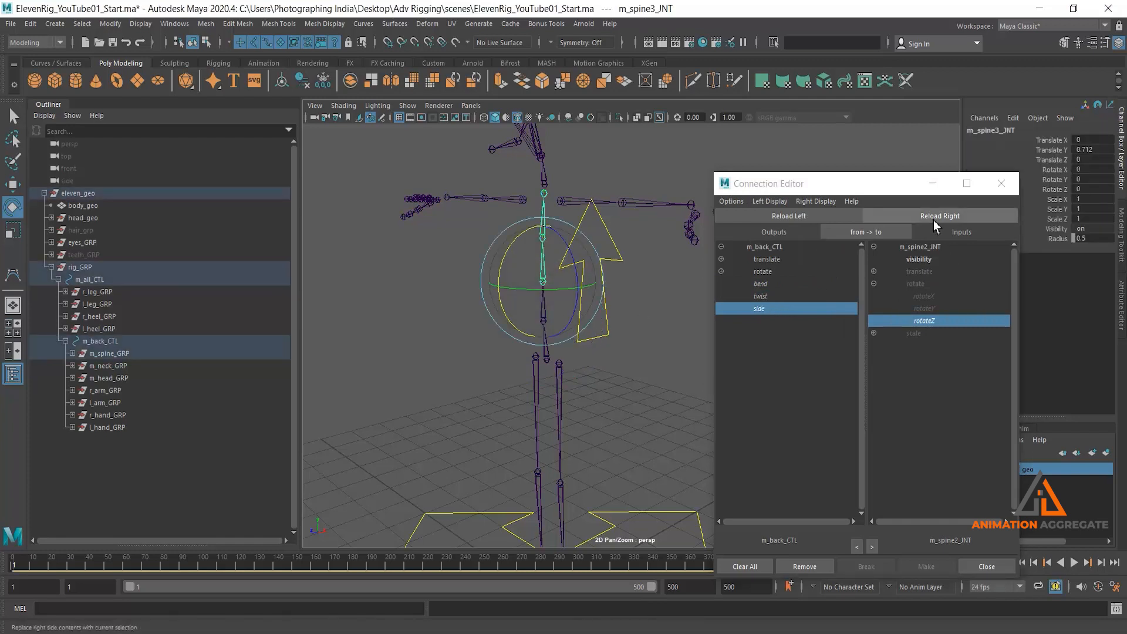
left_click(936, 227)
left_click(874, 284)
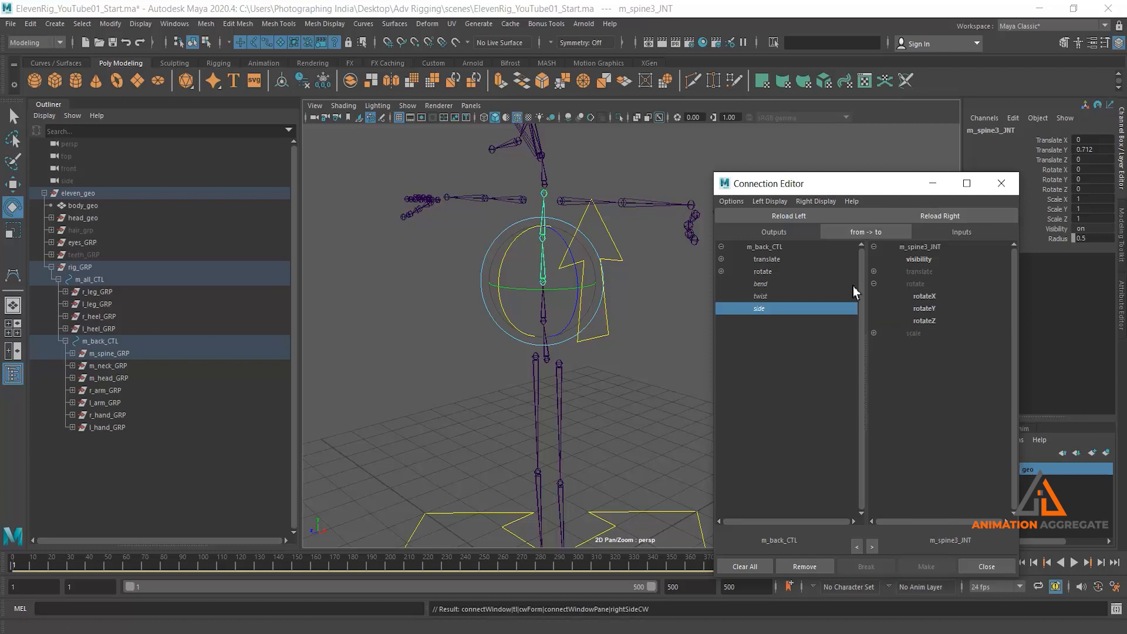
left_click(779, 286)
left_click(925, 296)
left_click(778, 297)
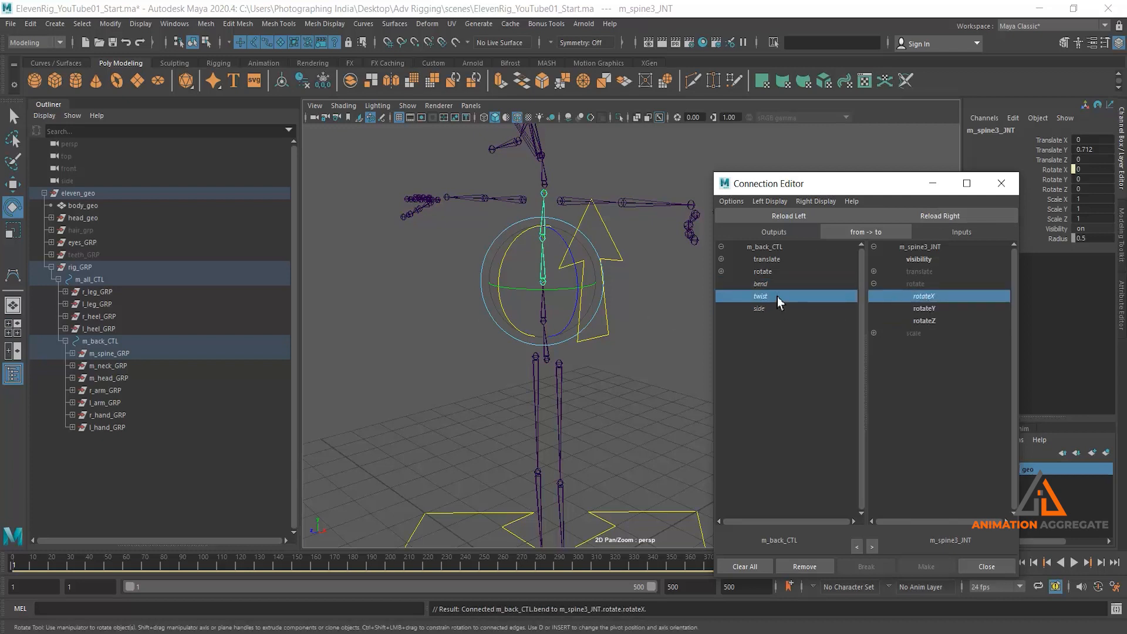
left_click(930, 309)
left_click(781, 312)
left_click(925, 321)
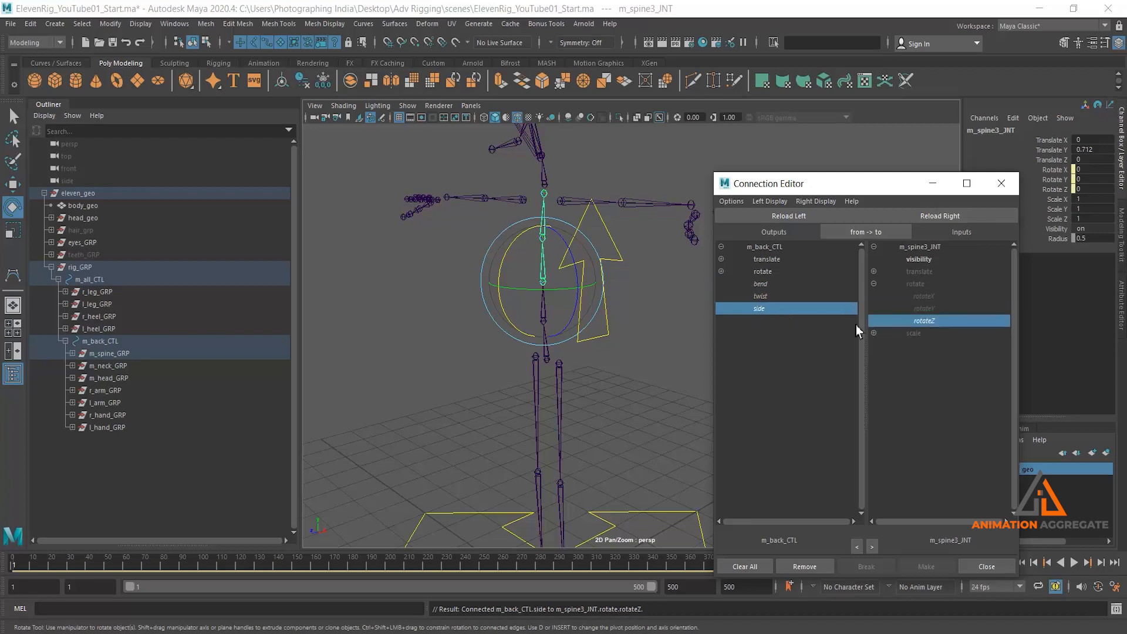
Connect m_back_CTL's bend, twist and side to rotateX, rotateY and rotateZ of m_spine4_JNT, and close the Connection Editor
left_click(646, 306)
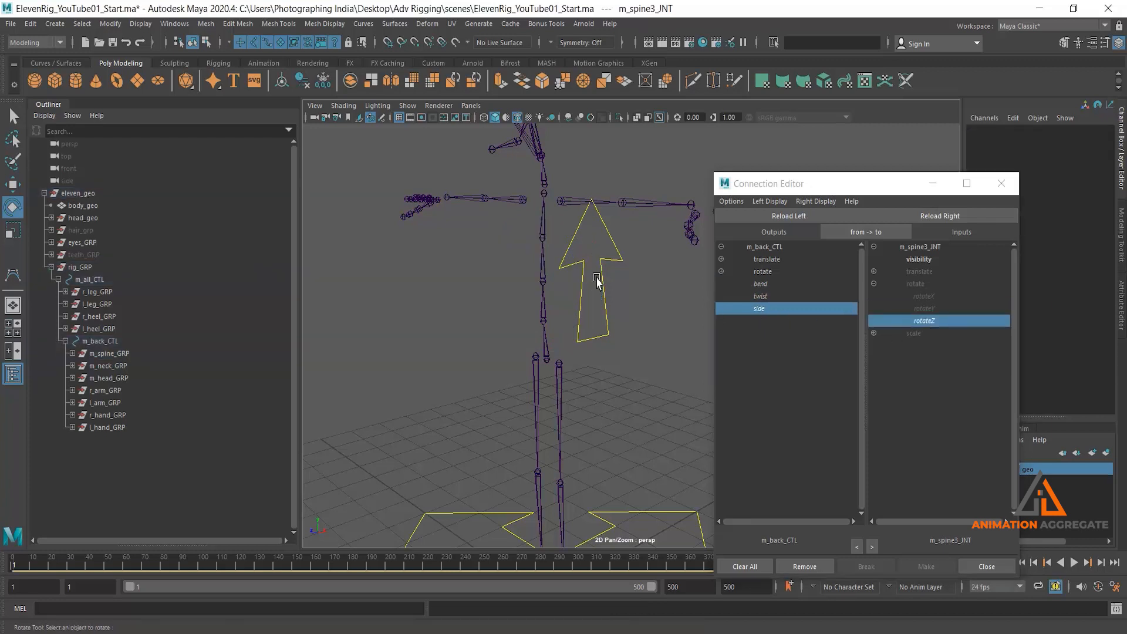
left_click(543, 236)
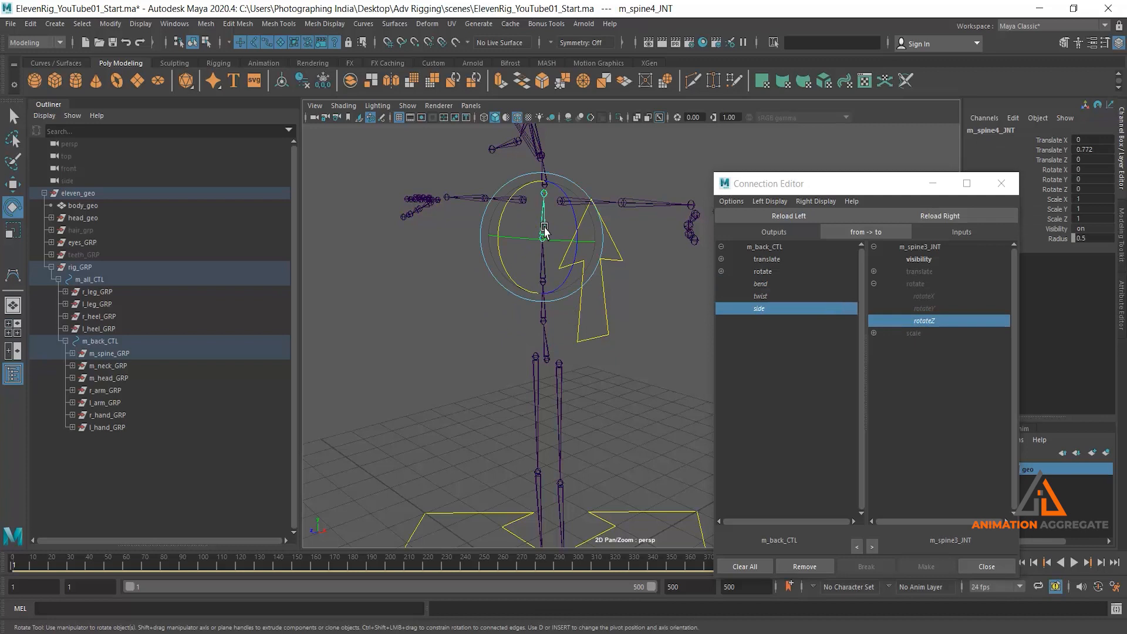
left_click(941, 217)
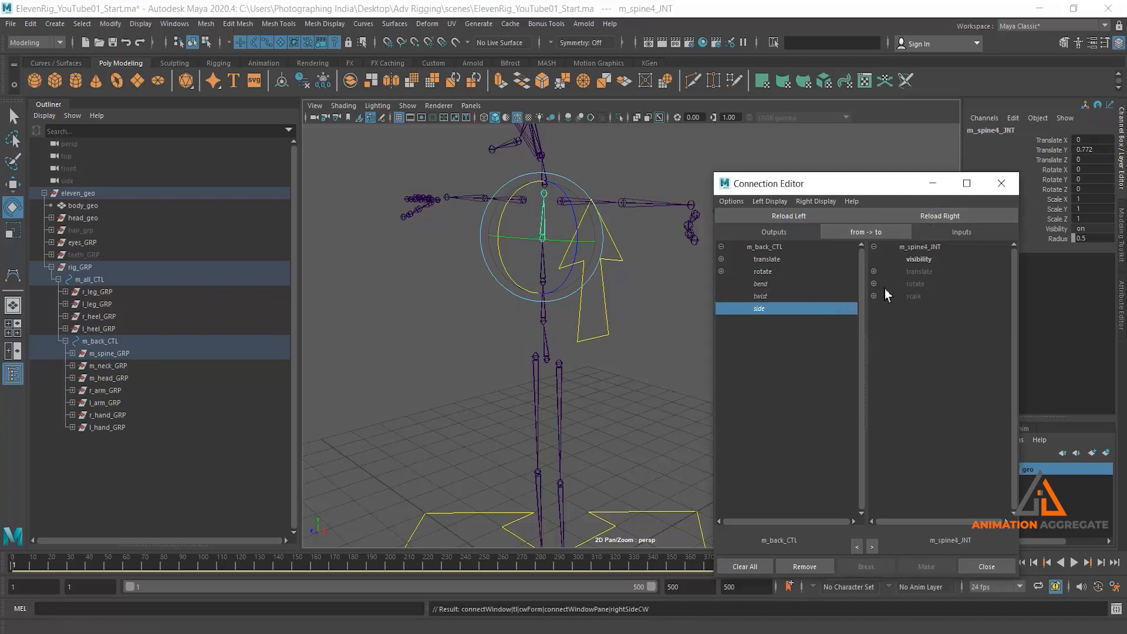
left_click(761, 285)
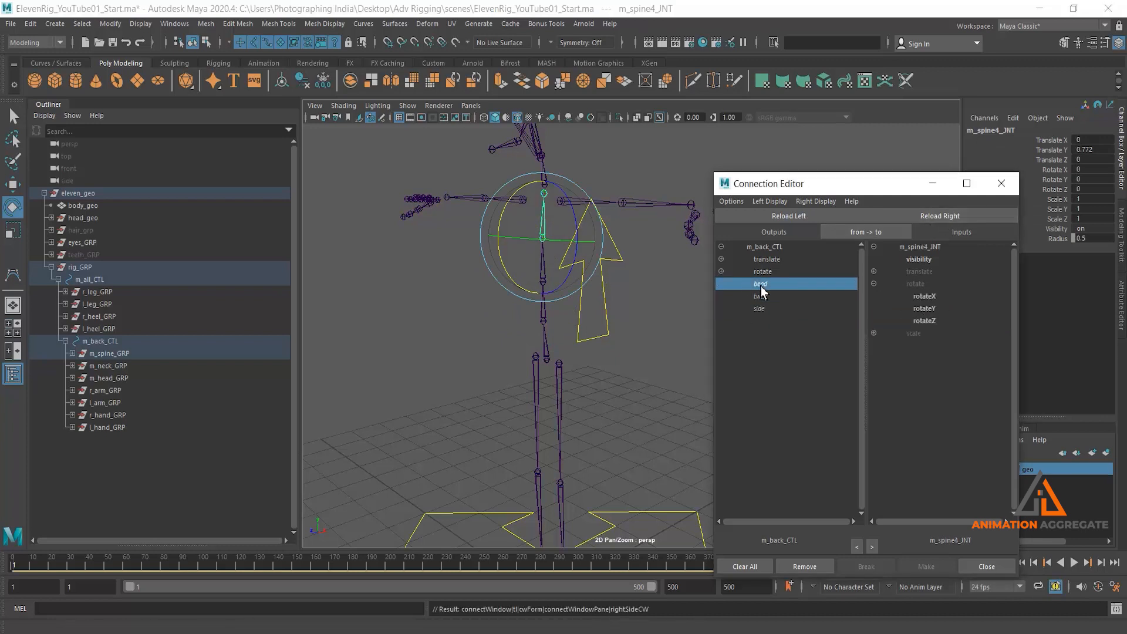
left_click(760, 296)
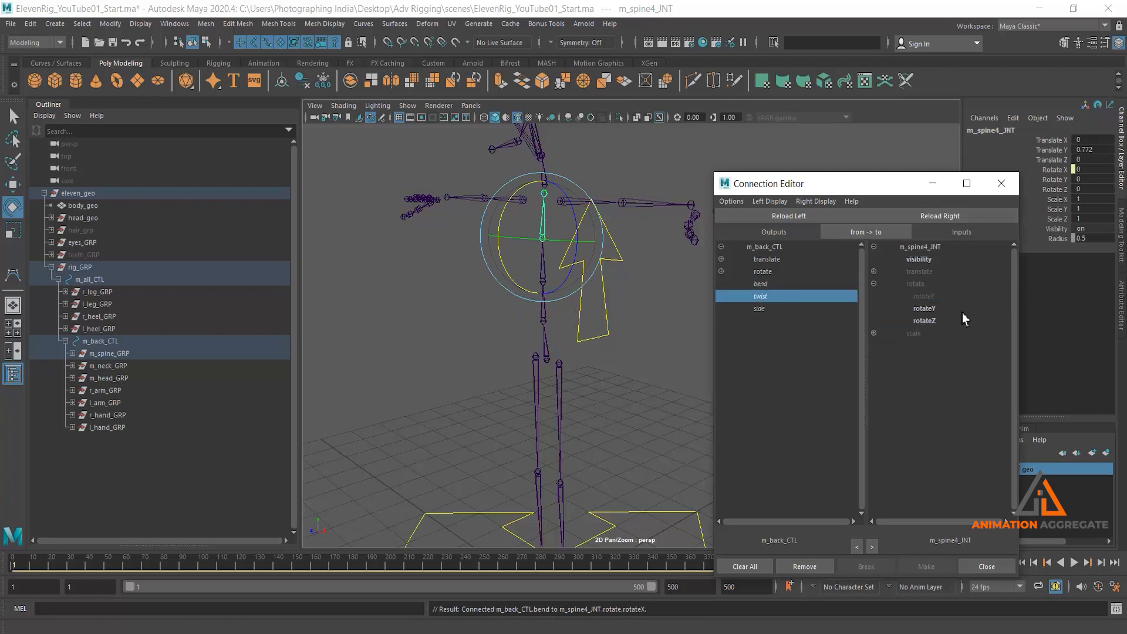
left_click(938, 310)
left_click(759, 308)
left_click(925, 321)
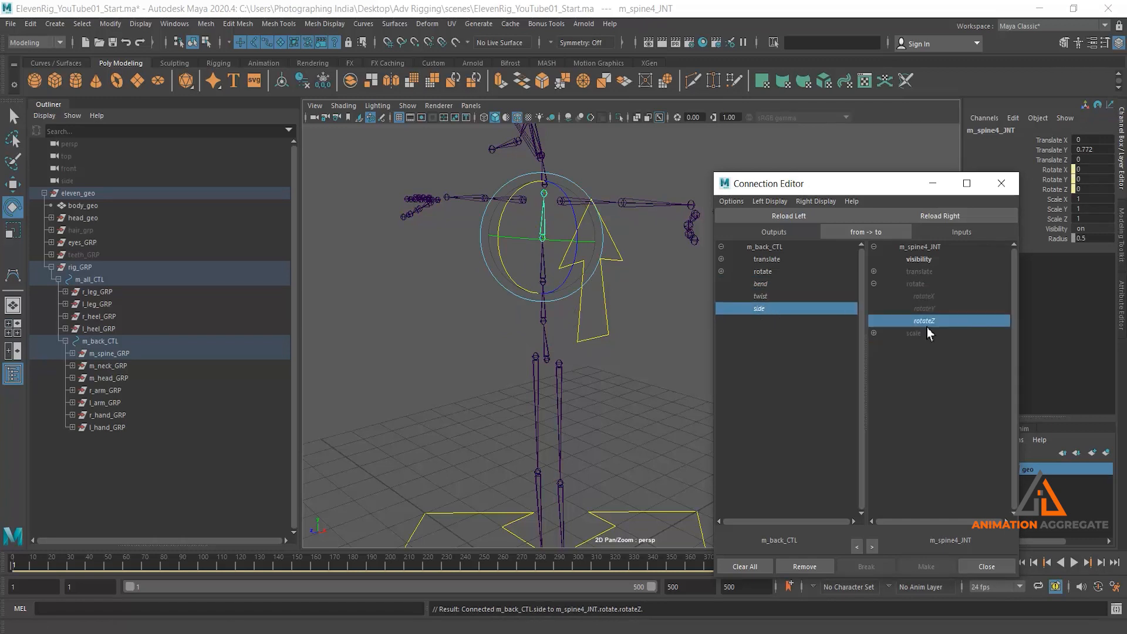
left_click(1001, 183)
Try out the Bend attribute on m_back_CTL and undo the changes
left_click(722, 317)
left_click(592, 329)
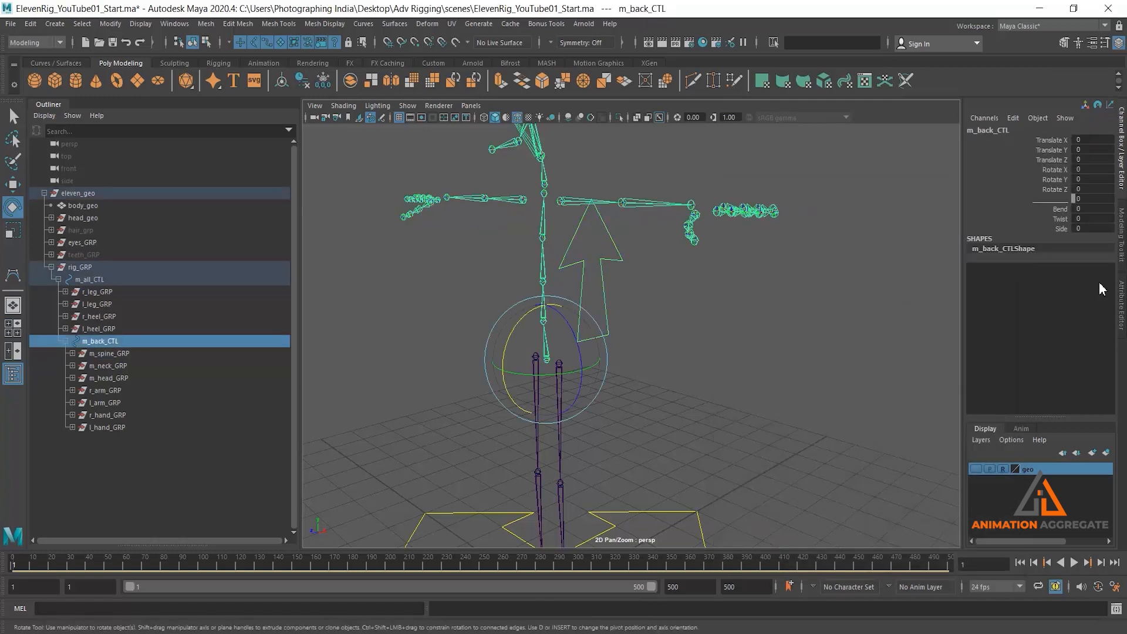
left_click(1060, 209)
middle_click_drag(815, 229, 875, 232)
left_click_drag(748, 355, 693, 312, "alt")
middle_click_drag(742, 332, 785, 314)
key("ctrl+z")
key("ctrl+z")
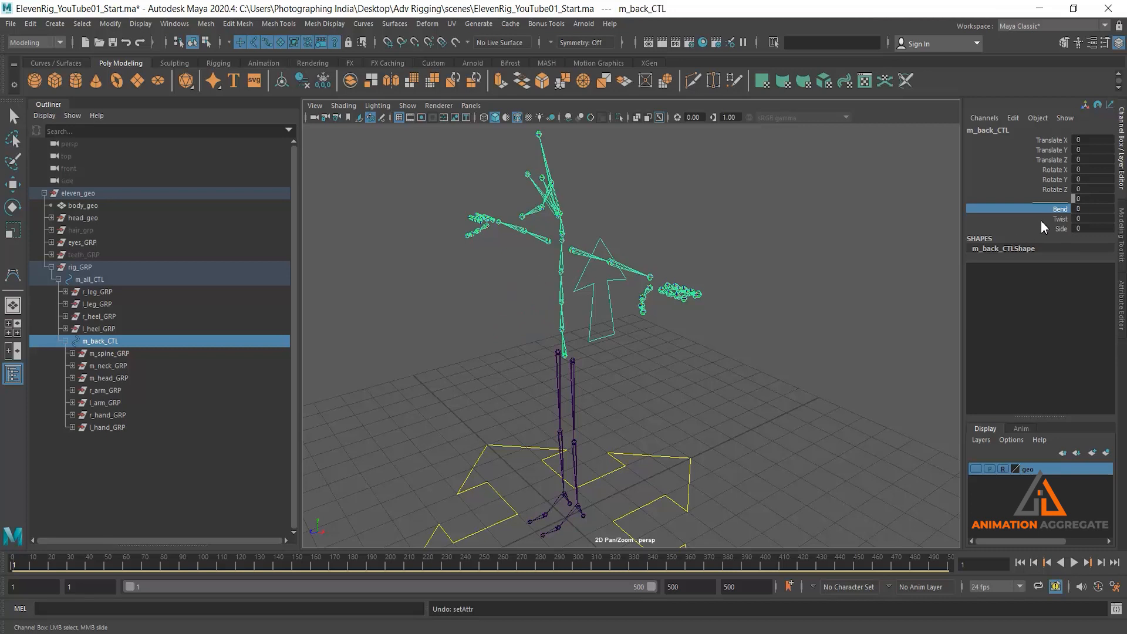
Try out the Twist and Side attributes on m_back_CTL, undoing each change
left_click(1044, 219)
middle_click_drag(770, 261, 808, 256)
key("ctrl+z")
left_click(1051, 228)
middle_click_drag(897, 265, 646, 272)
key("ctrl+z")
Select m_spineEnd_JNT at the top of the spine and expand the whole m_spine_GRP hierarchy in the Outliner
left_click_drag(551, 352, 560, 226, "alt")
left_click_drag(604, 316, 602, 244, "alt")
right_click_drag(602, 244, 634, 240, "alt")
middle_click_drag(634, 240, 644, 274, "alt")
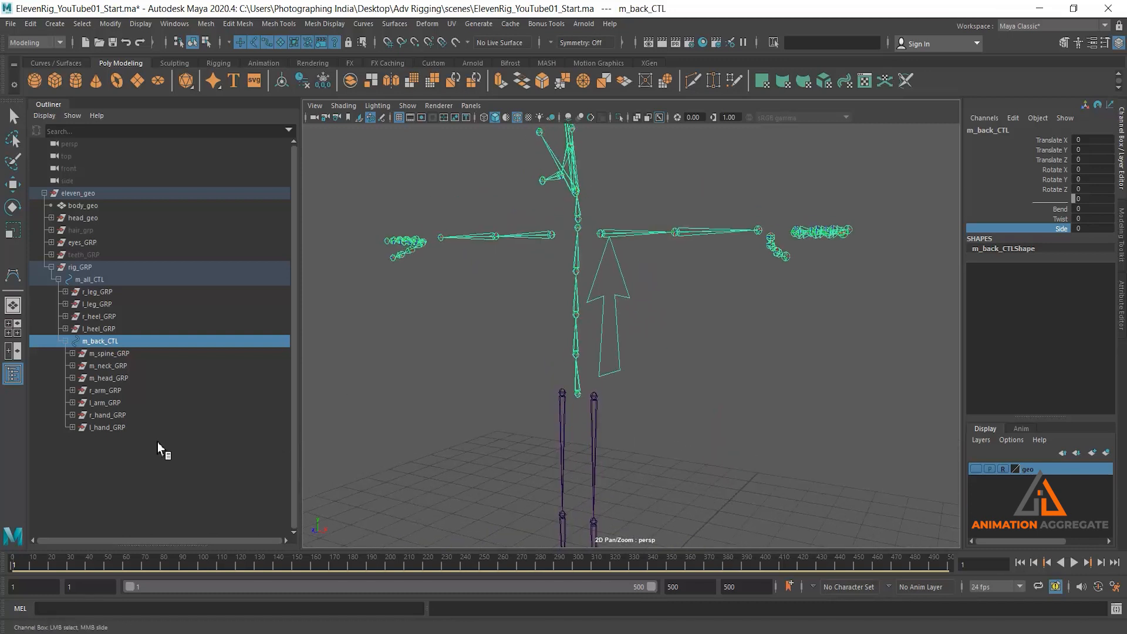
left_click(581, 232)
key("e")
right_click_drag(680, 387, 675, 358, "alt")
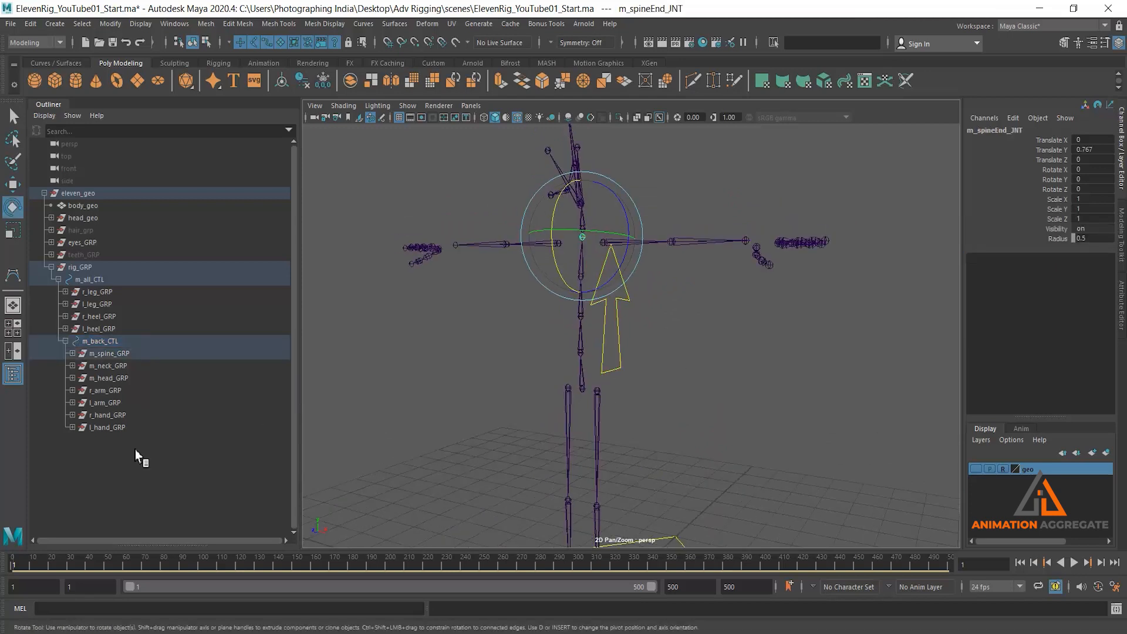
left_click(73, 352, "shift")
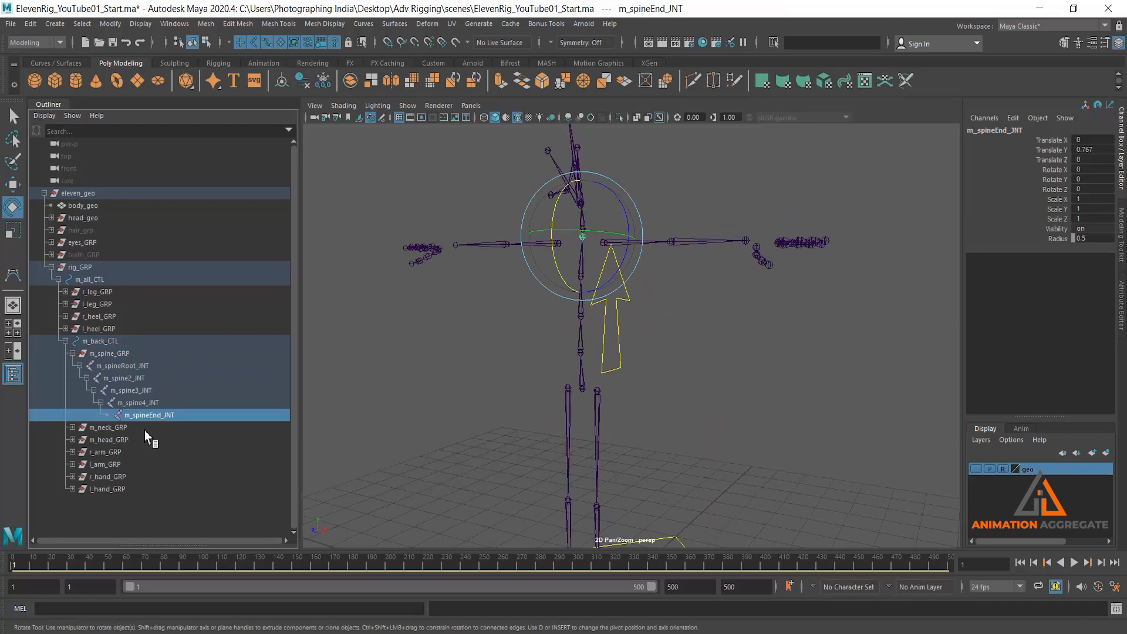
Group m_neck_GRP, m_head_GRP, r_arm_GRP, l_arm_GRP, r_hand_GRP and l_hand_GRP together under m_back_CTL
left_click(129, 429)
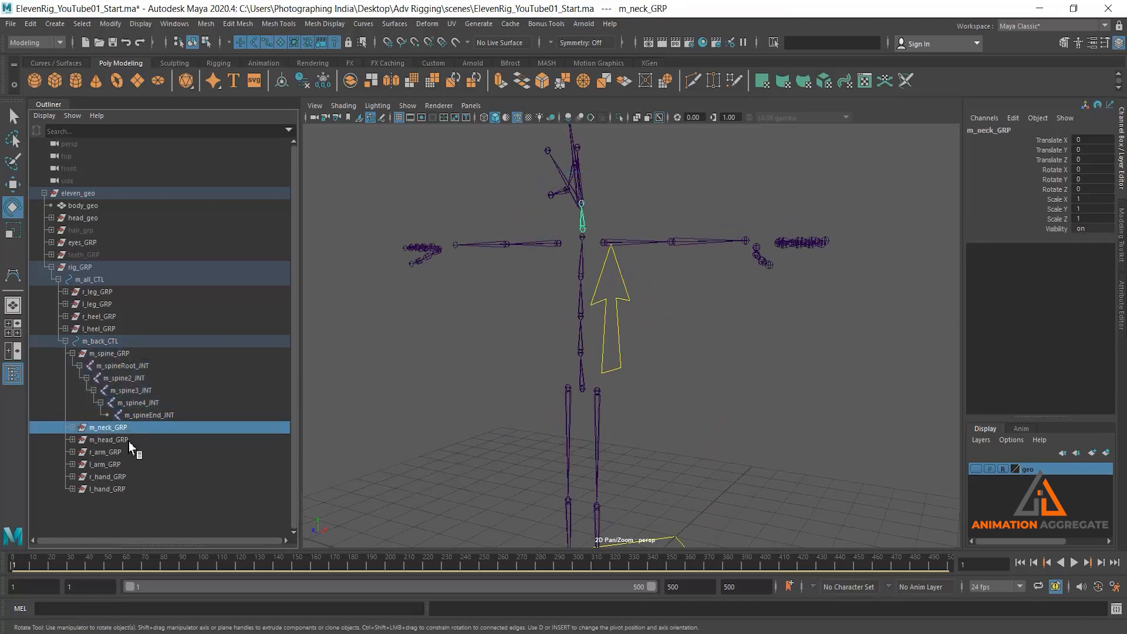
left_click(128, 440, "ctrl")
left_click(126, 454, "ctrl")
left_click(125, 465, "ctrl")
left_click(125, 477, "ctrl")
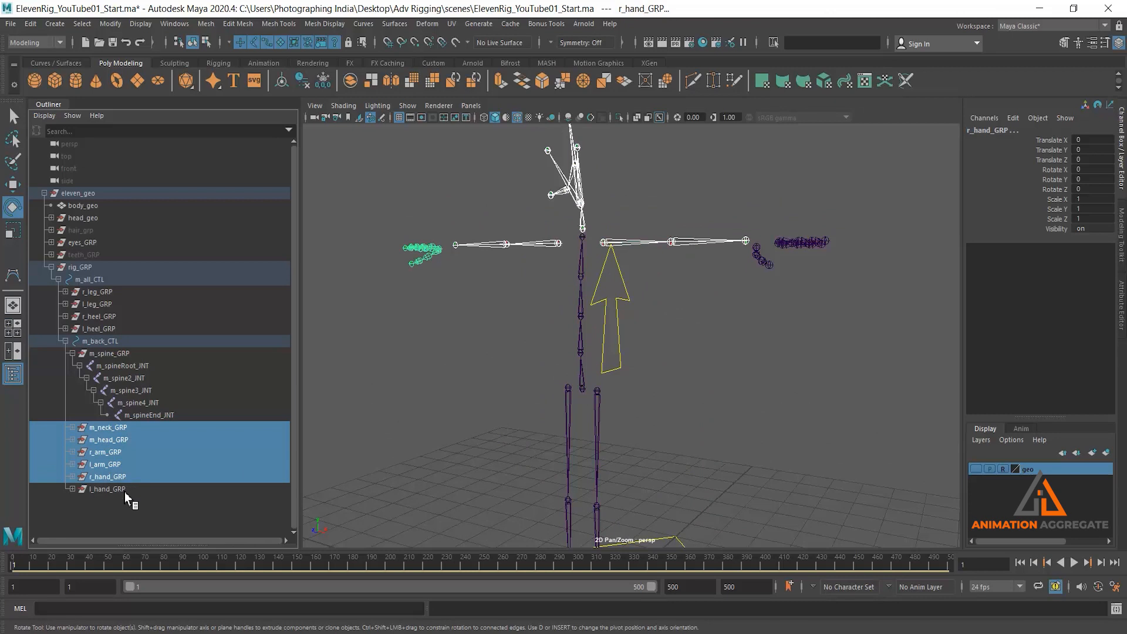
left_click(128, 489, "ctrl")
key("f")
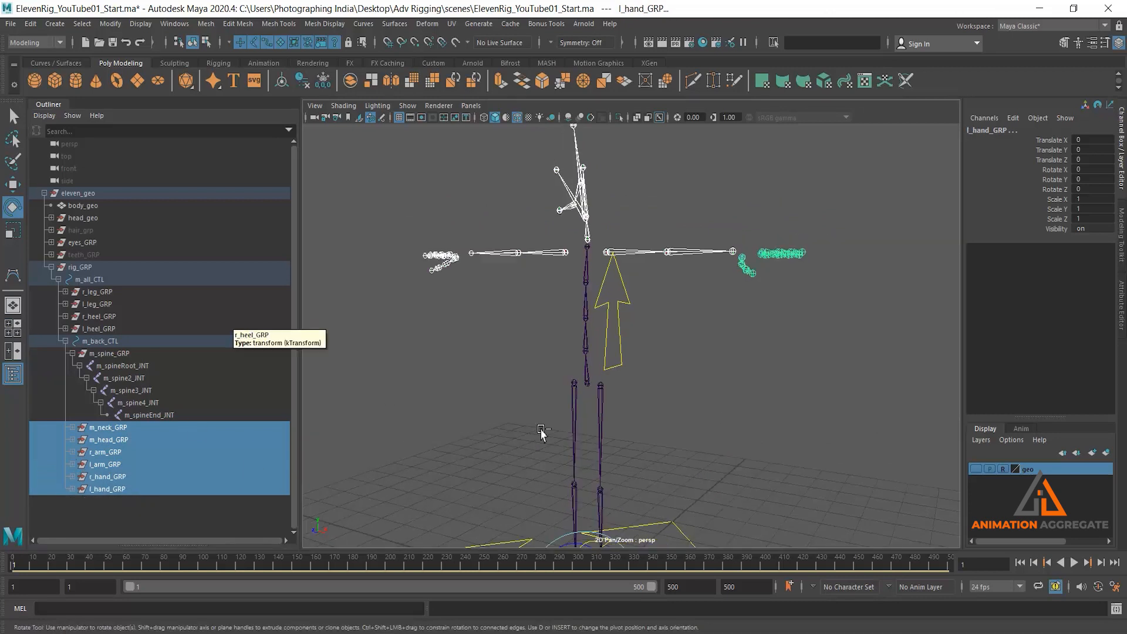
key("ctrl+g")
Rename the new upper-body group m_chest_GRP, parent it under m_spineEnd_JNT and expand its contents in the Outliner
double_click(106, 429)
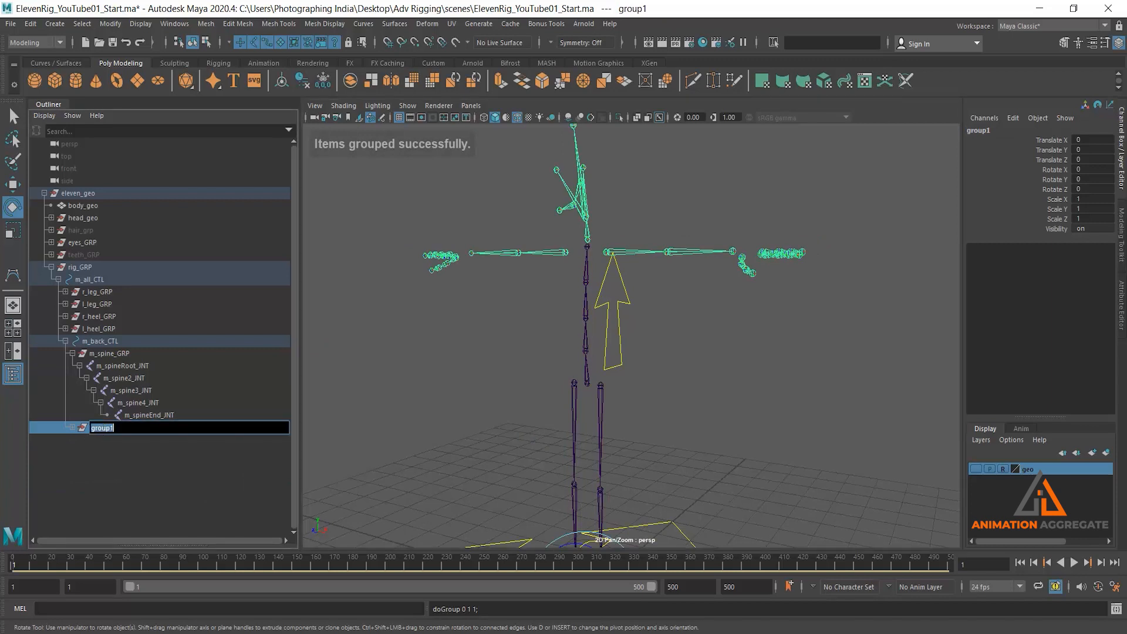
type("m_chest_GRP")
key("Return")
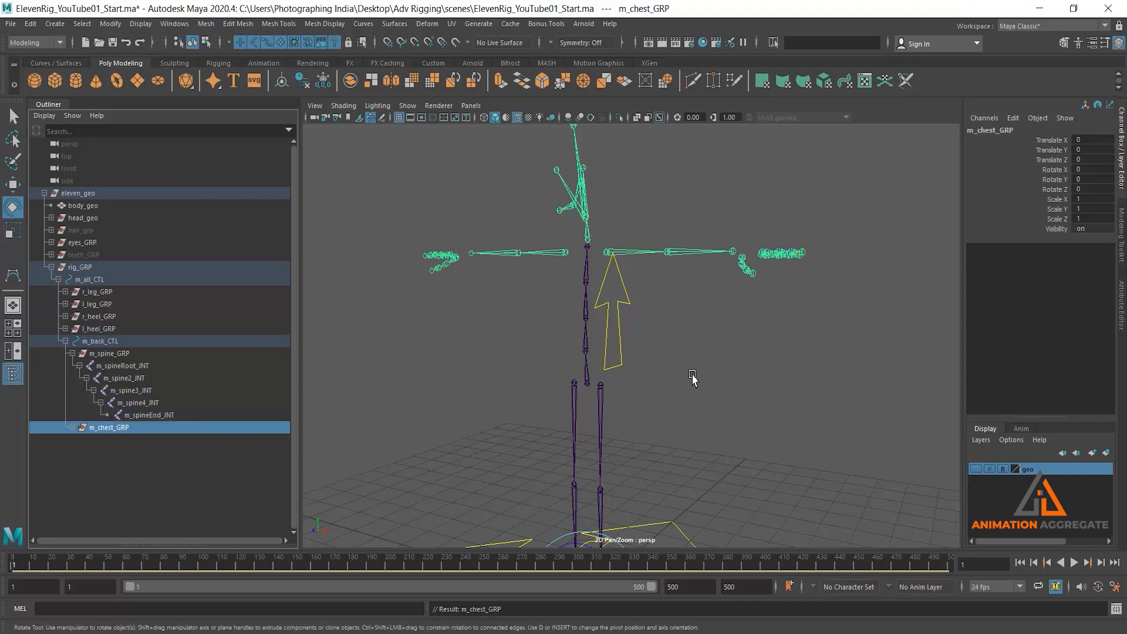
middle_click_drag(108, 429, 139, 416)
left_click(114, 428)
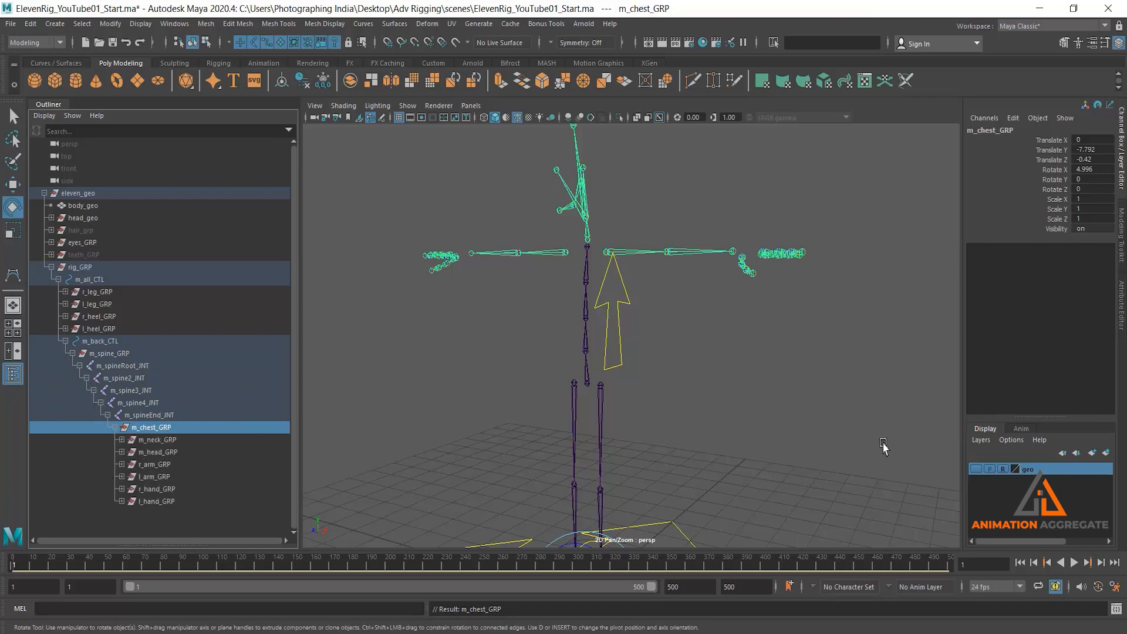
Try out m_back_CTL's Bend attribute with the upper body parented to the spine and undo the change
scroll(785, 392, "down", 2)
left_click(622, 328)
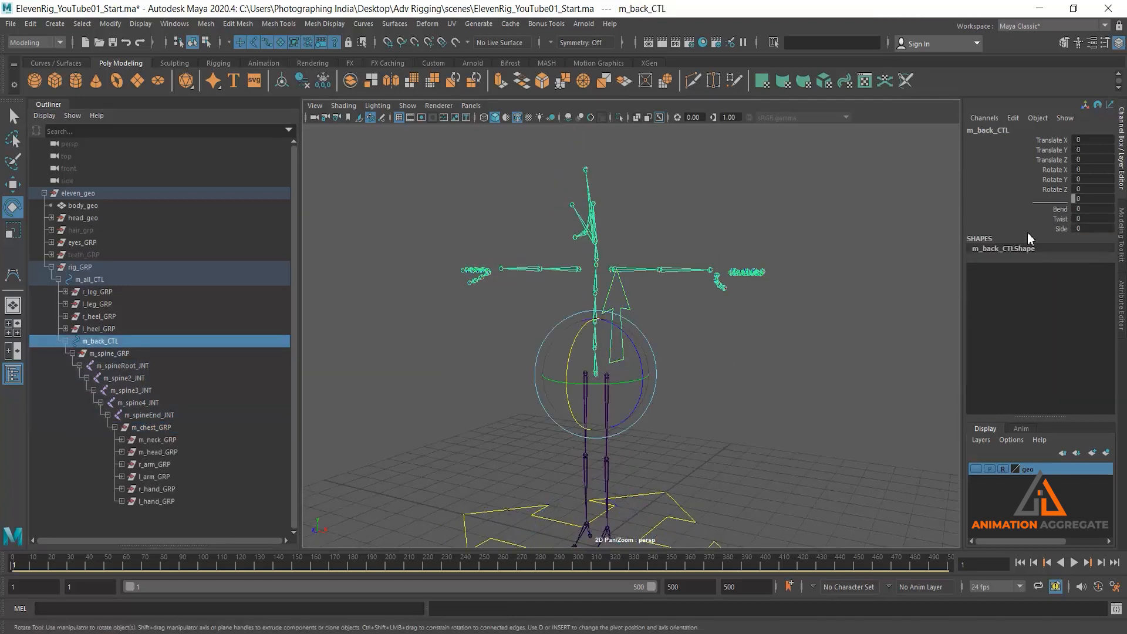
left_click(1041, 209)
middle_click_drag(811, 244, 923, 228)
key("ctrl+z")
key("ctrl+z")
key("ctrl+z")
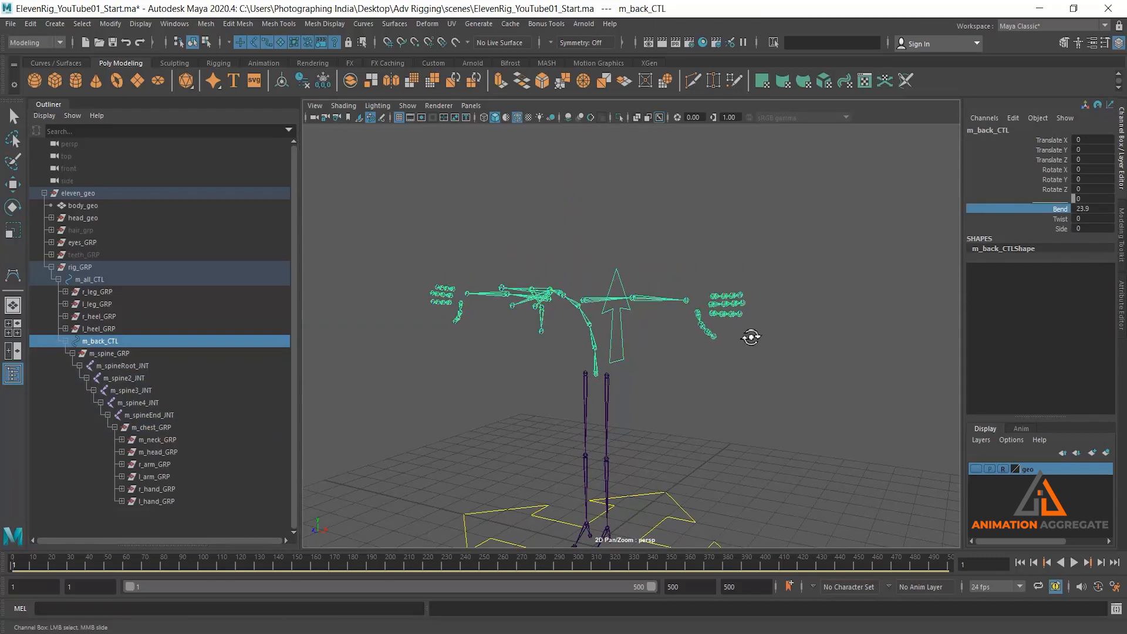
Try out m_back_CTL's Twist and Side attributes on the parented upper body, undoing each change
left_click(1047, 218)
middle_click_drag(757, 246, 663, 308)
key("ctrl+z")
left_click(1033, 228)
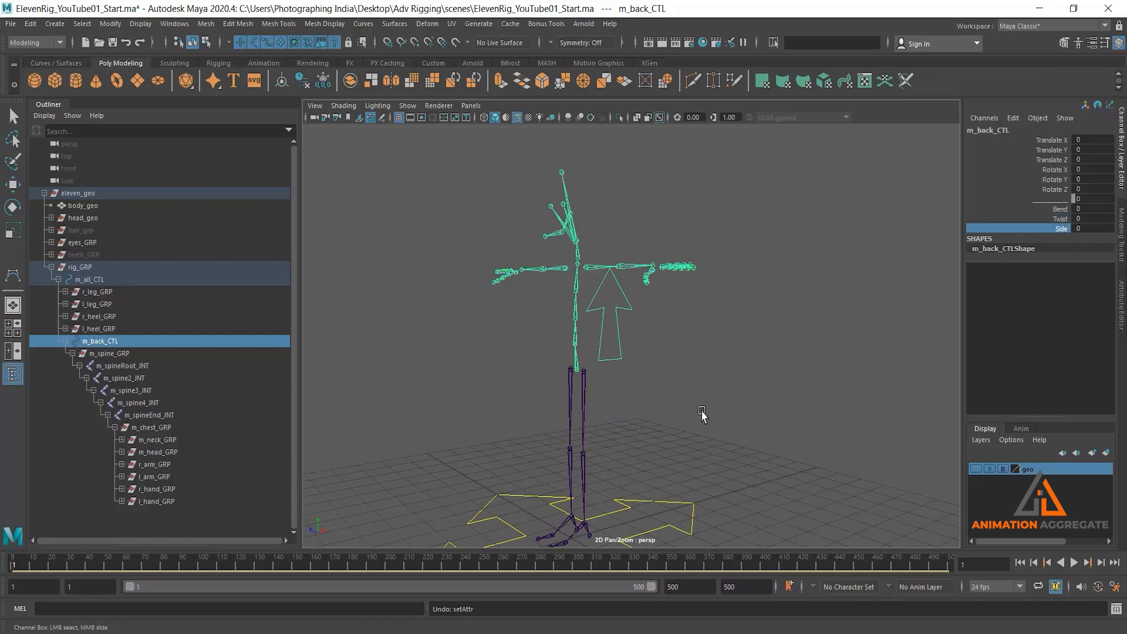
key("ctrl+z")
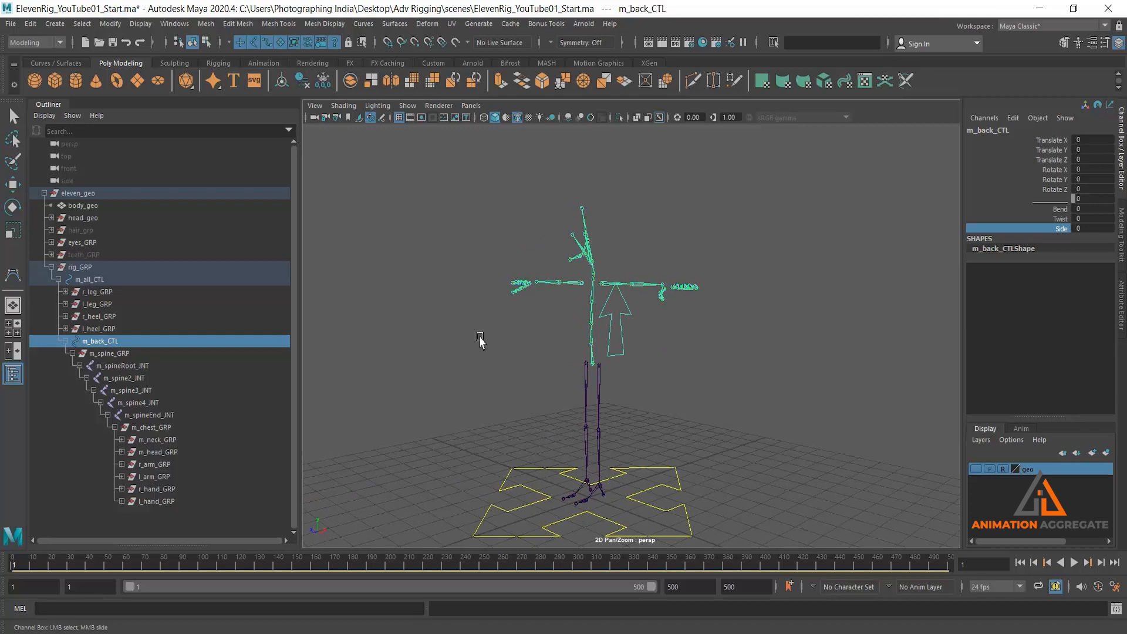
Deselect m_back_CTL and select the m_all_CTL control curve at the character's feet
left_click_drag(610, 405, 666, 425, "alt")
left_click(732, 492)
left_click_drag(733, 492, 685, 418, "alt")
left_click(626, 431)
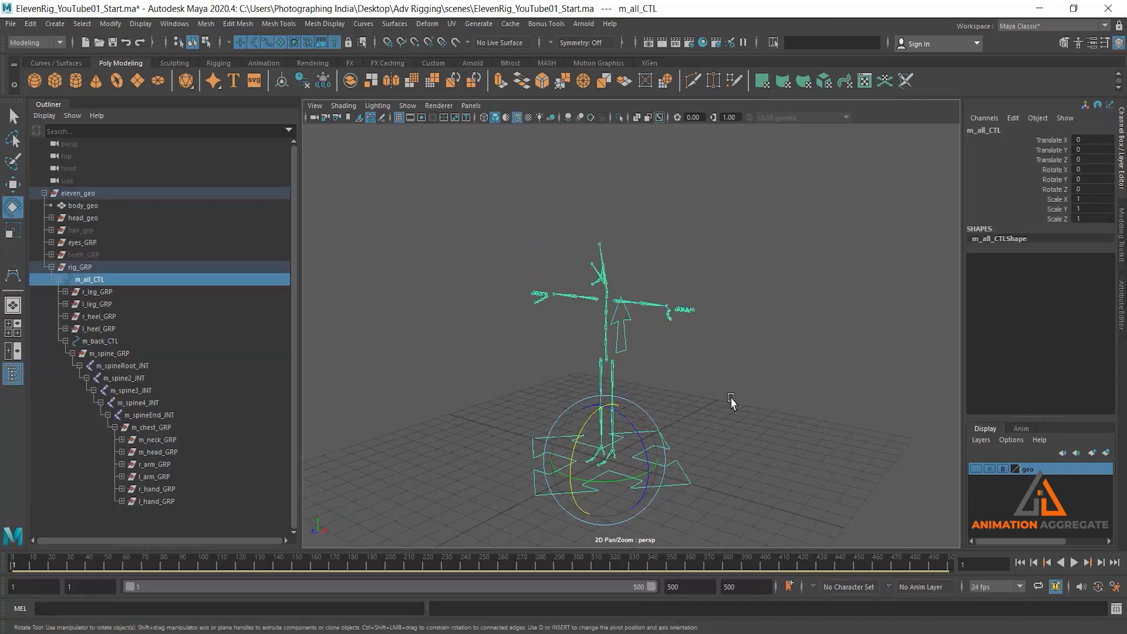